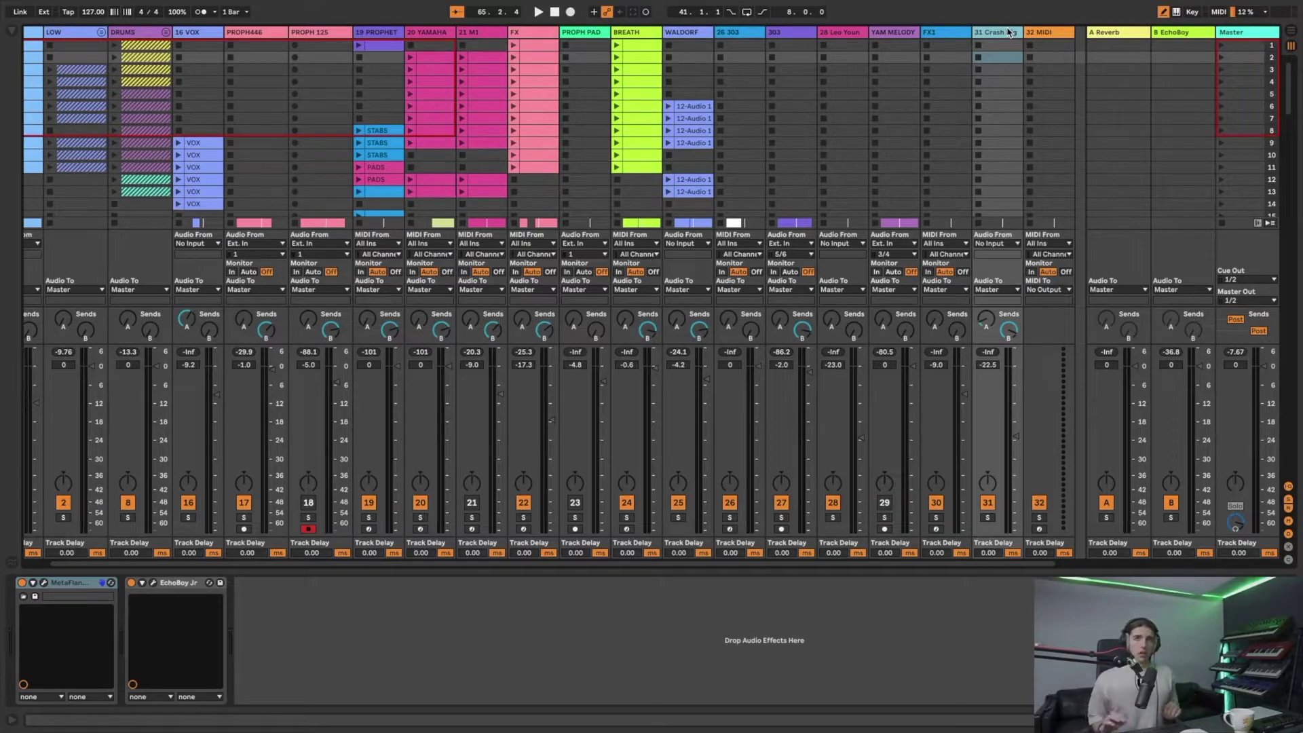
- Select MIDI track 32 and open the DRUMS folder of the S.A.M. S2400 sample pack in Samples 2021
{"action": "left_click", "coordinate": [1039, 33]}
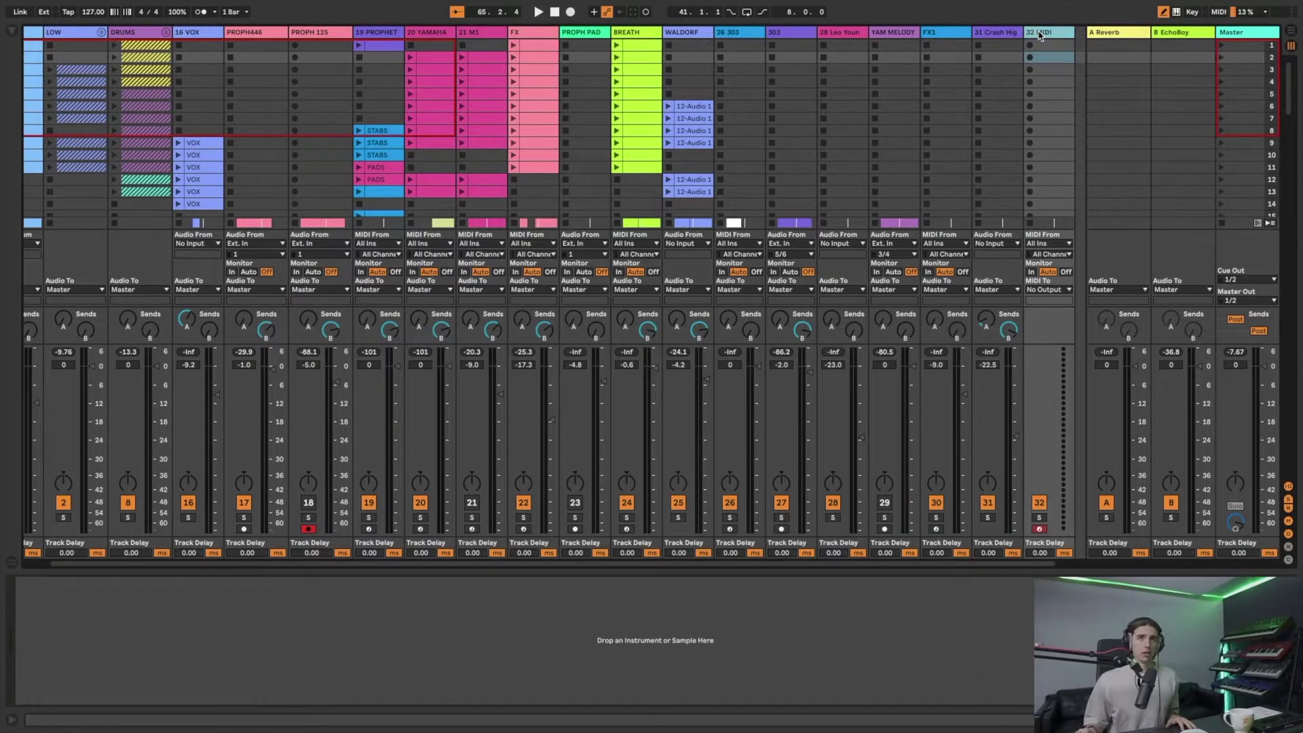
{"action": "left_click", "coordinate": [11, 32]}
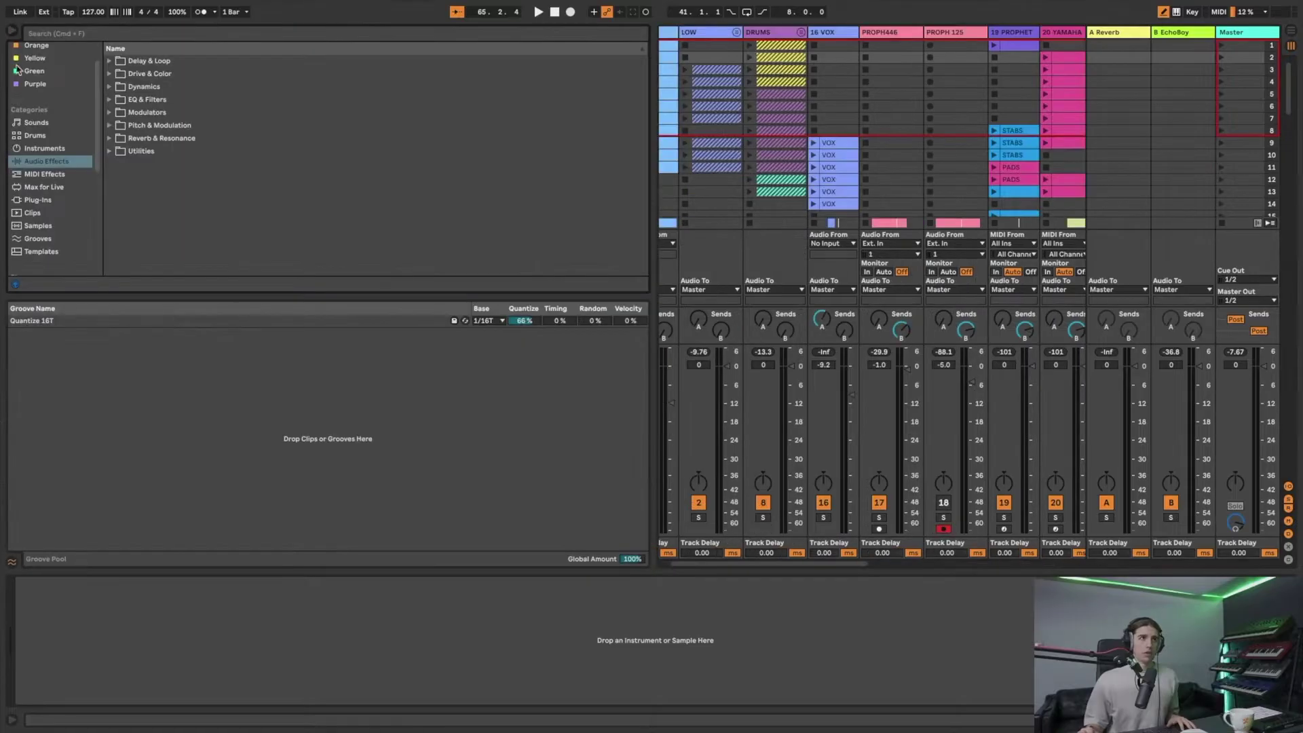
{"action": "scroll", "coordinate": [61, 175], "scroll_direction": "down", "scroll_amount": 5}
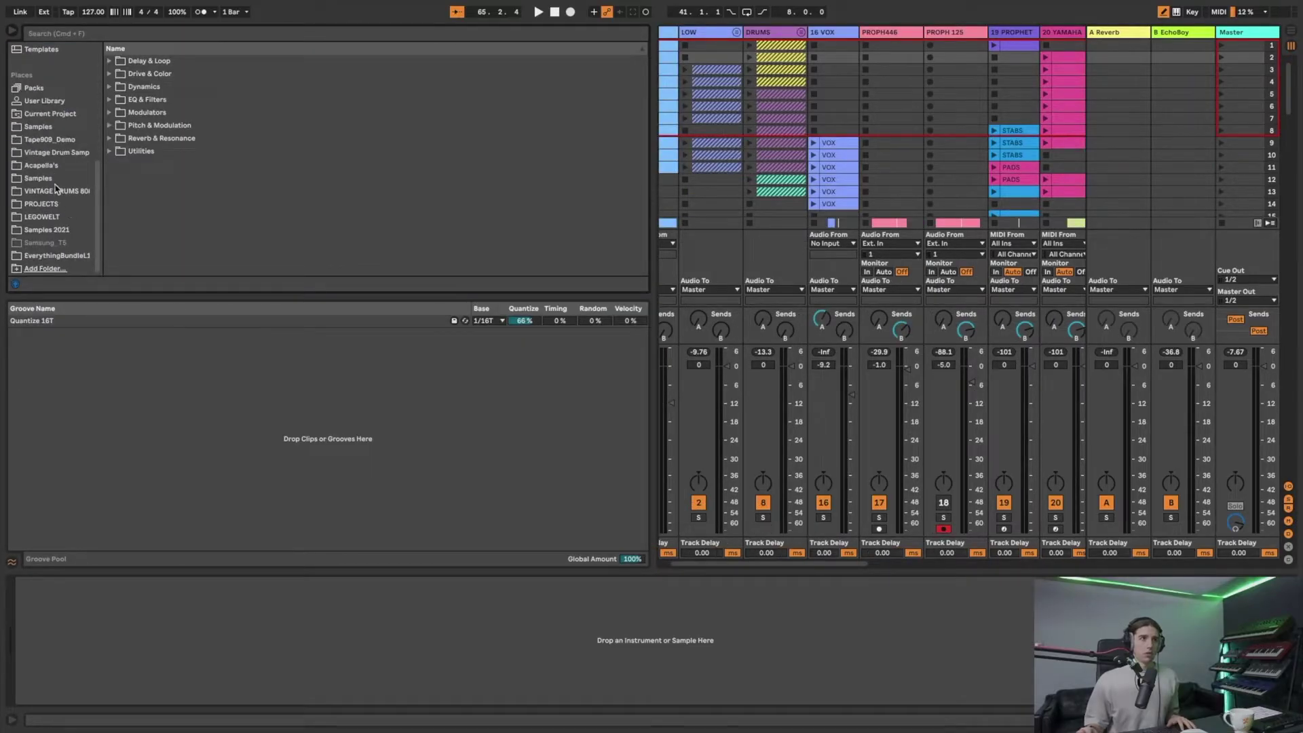
{"action": "left_click", "coordinate": [48, 178]}
{"action": "scroll", "coordinate": [265, 163], "scroll_direction": "down", "scroll_amount": 5}
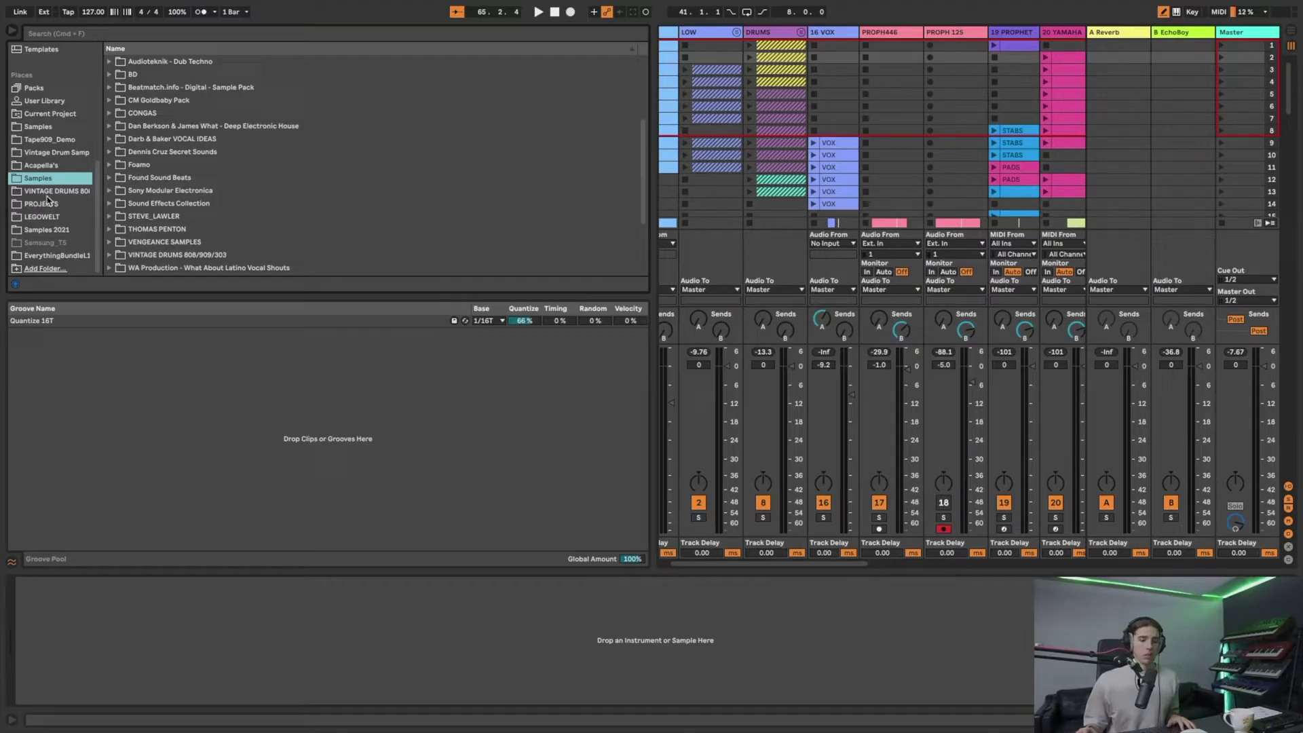
{"action": "left_click", "coordinate": [58, 231]}
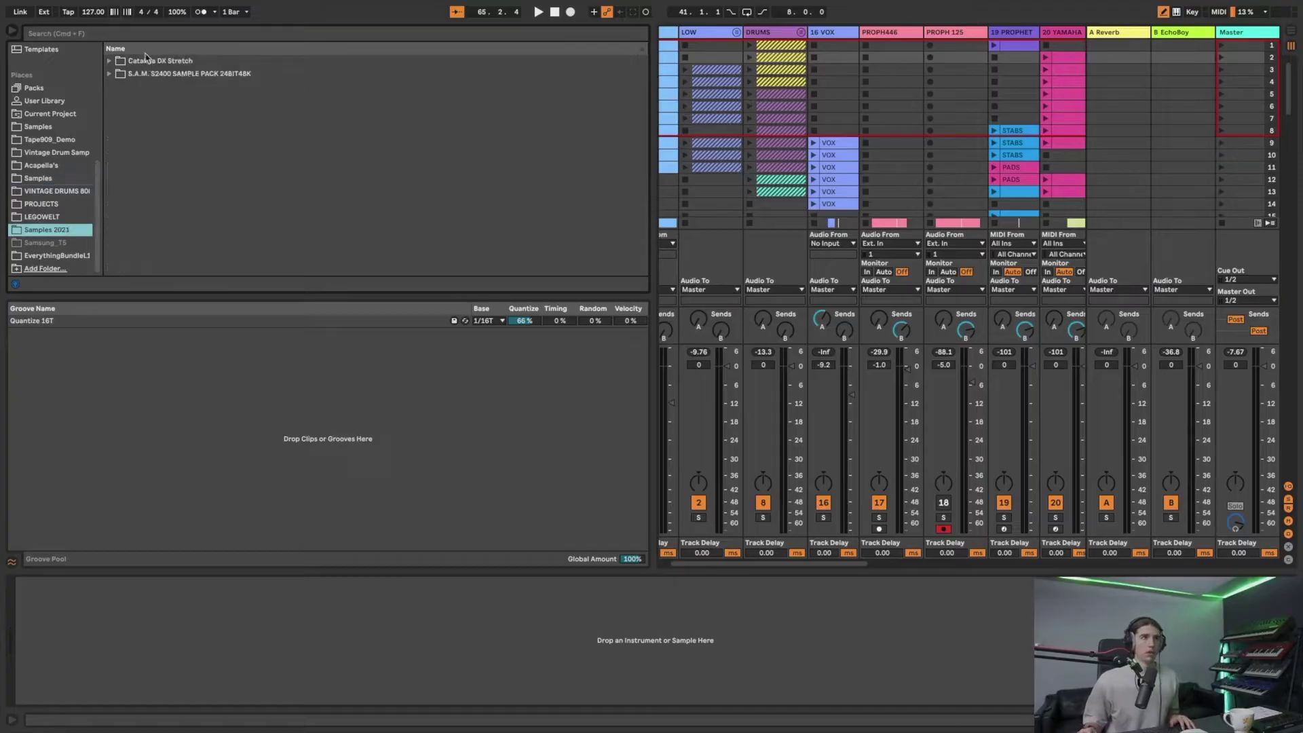
{"action": "left_click", "coordinate": [109, 73]}
{"action": "scroll", "coordinate": [901, 76], "scroll_direction": "right", "scroll_amount": 10}
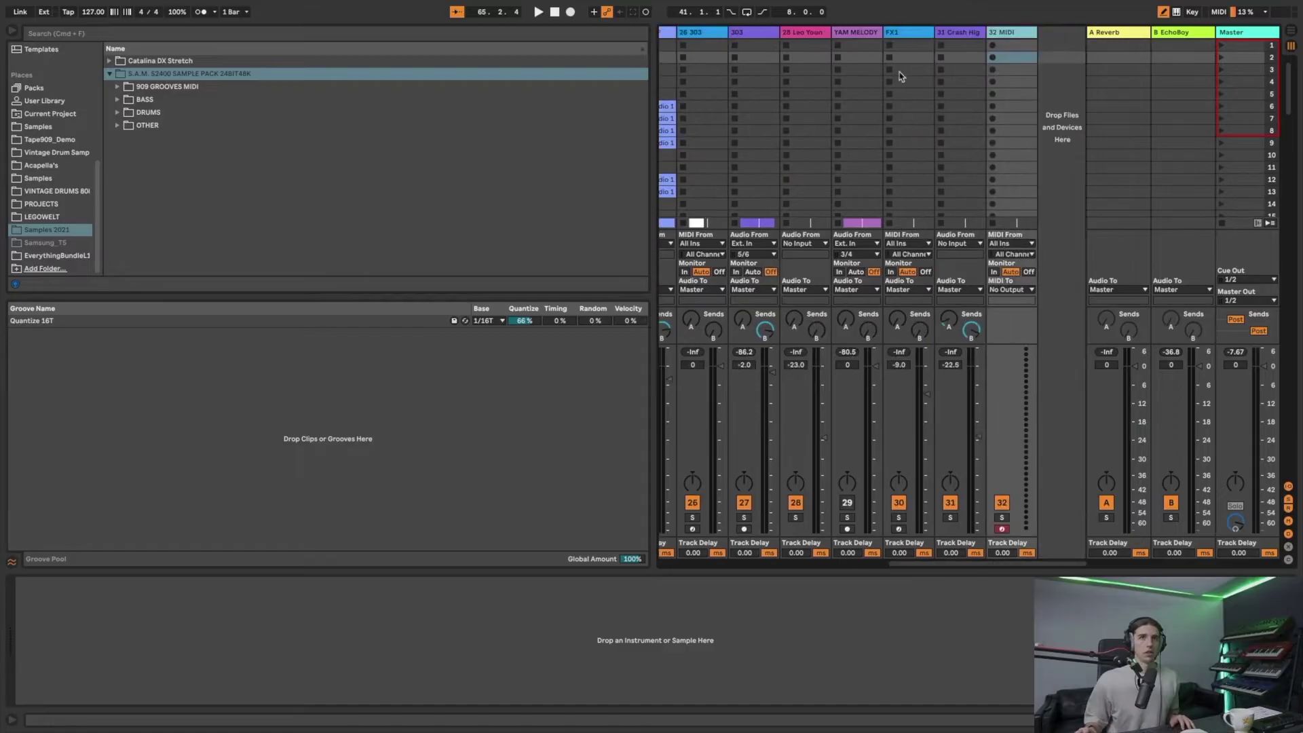
{"action": "left_click", "coordinate": [997, 35]}
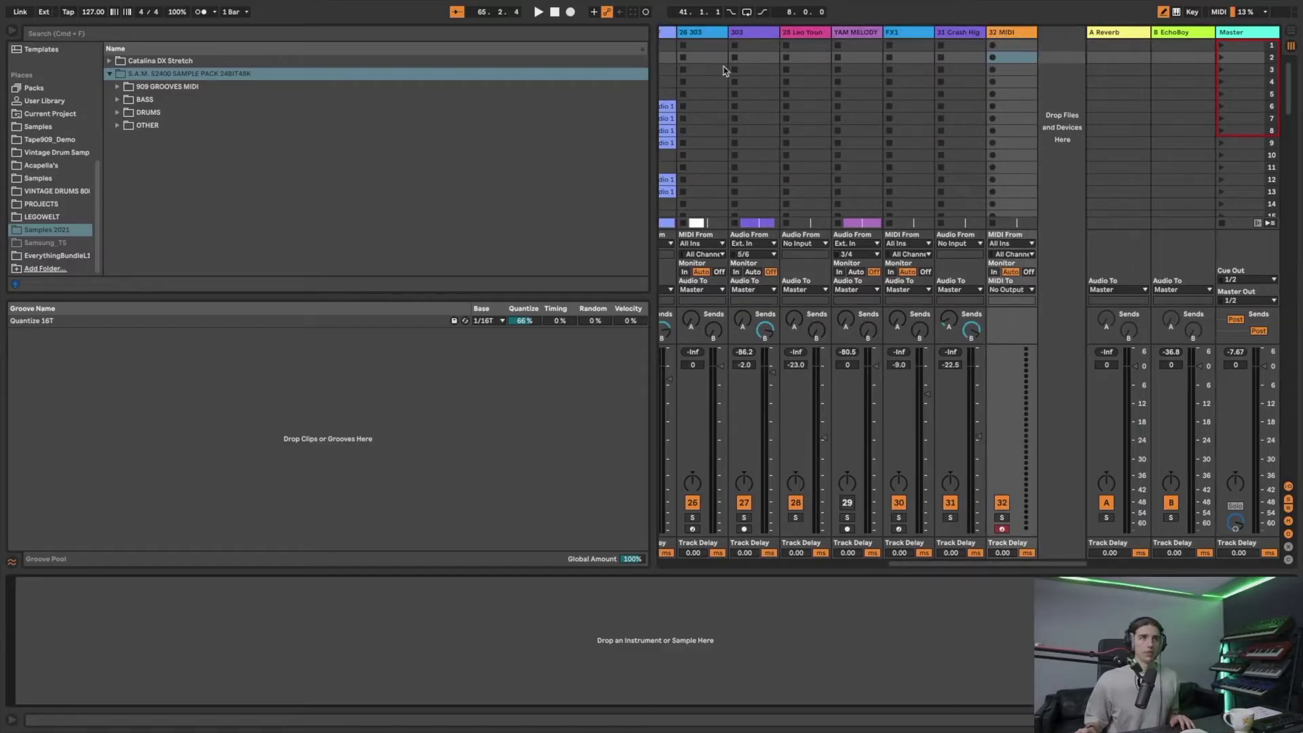
{"action": "left_click", "coordinate": [118, 113]}
- Browse the pack's 909 drum samples and audition 90901.2s2400.wav and 90901s2400.wav
{"action": "scroll", "coordinate": [177, 132], "scroll_direction": "down", "scroll_amount": 5}
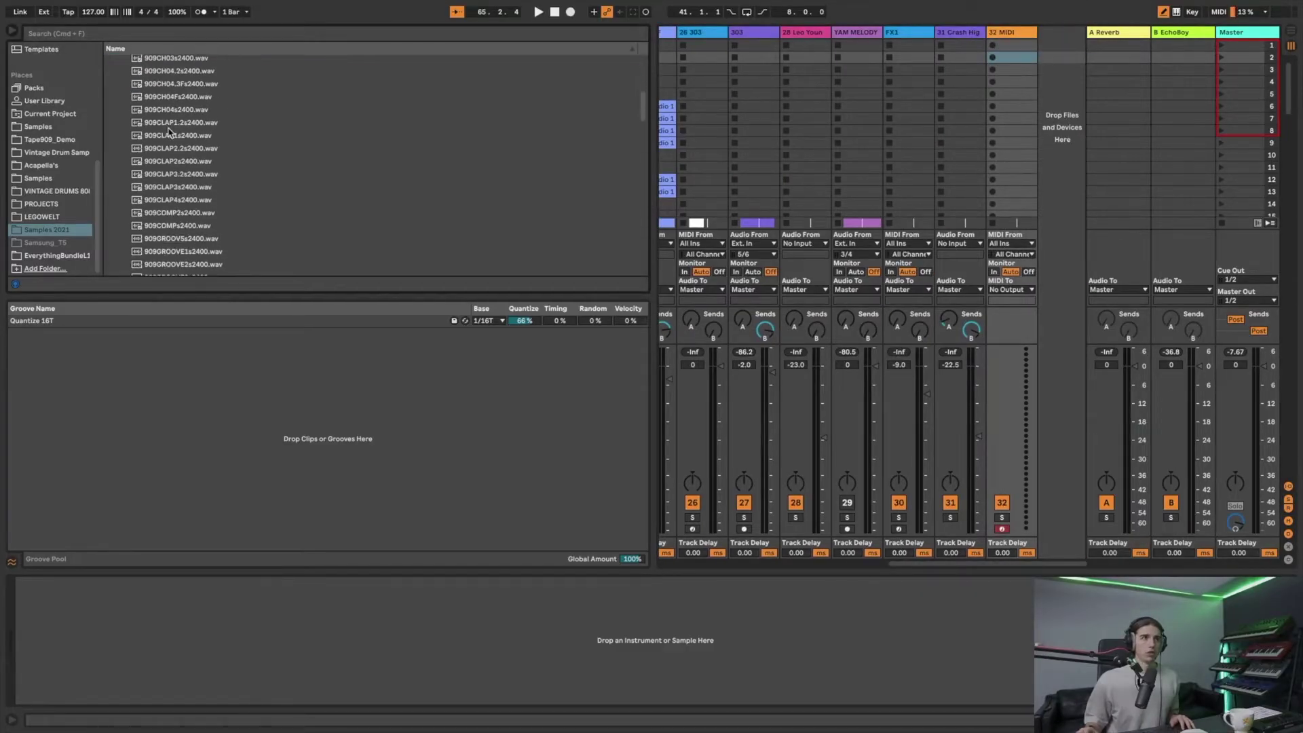
{"action": "scroll", "coordinate": [196, 140], "scroll_direction": "down", "scroll_amount": 3}
{"action": "scroll", "coordinate": [238, 234], "scroll_direction": "down", "scroll_amount": 6}
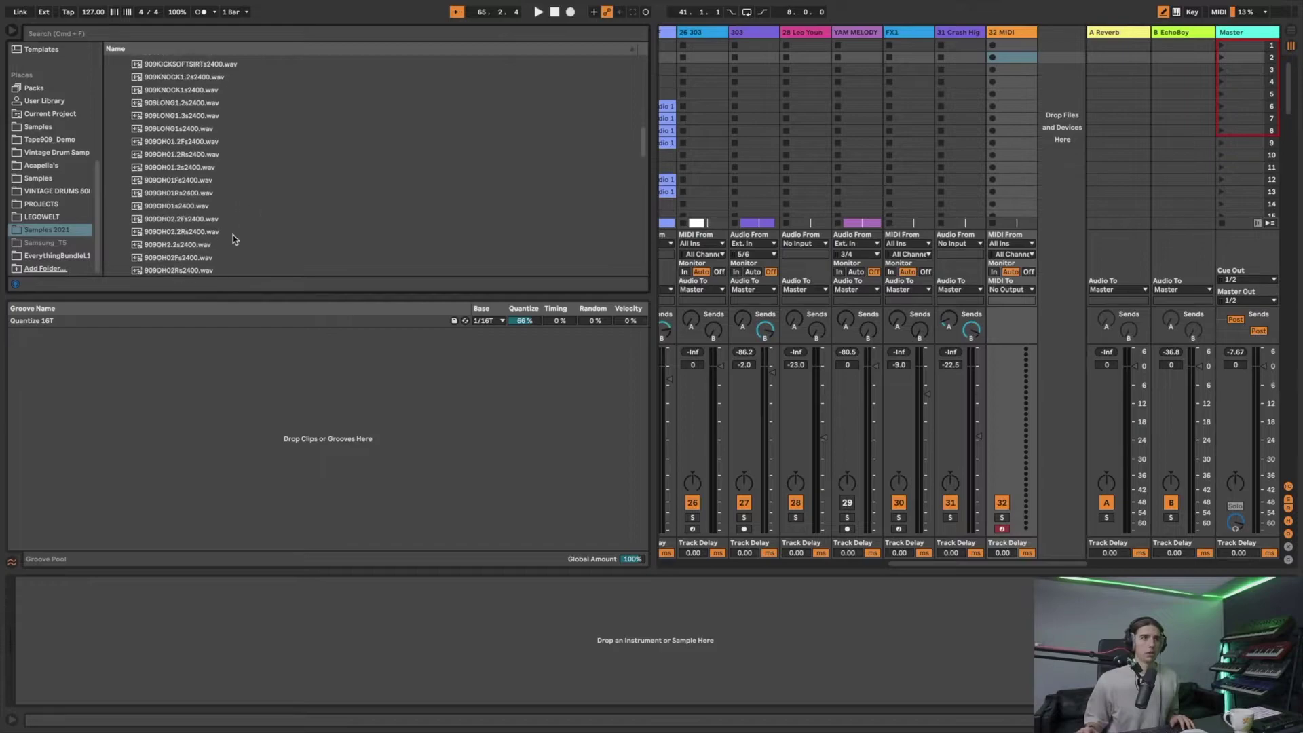
{"action": "scroll", "coordinate": [201, 187], "scroll_direction": "down", "scroll_amount": 4}
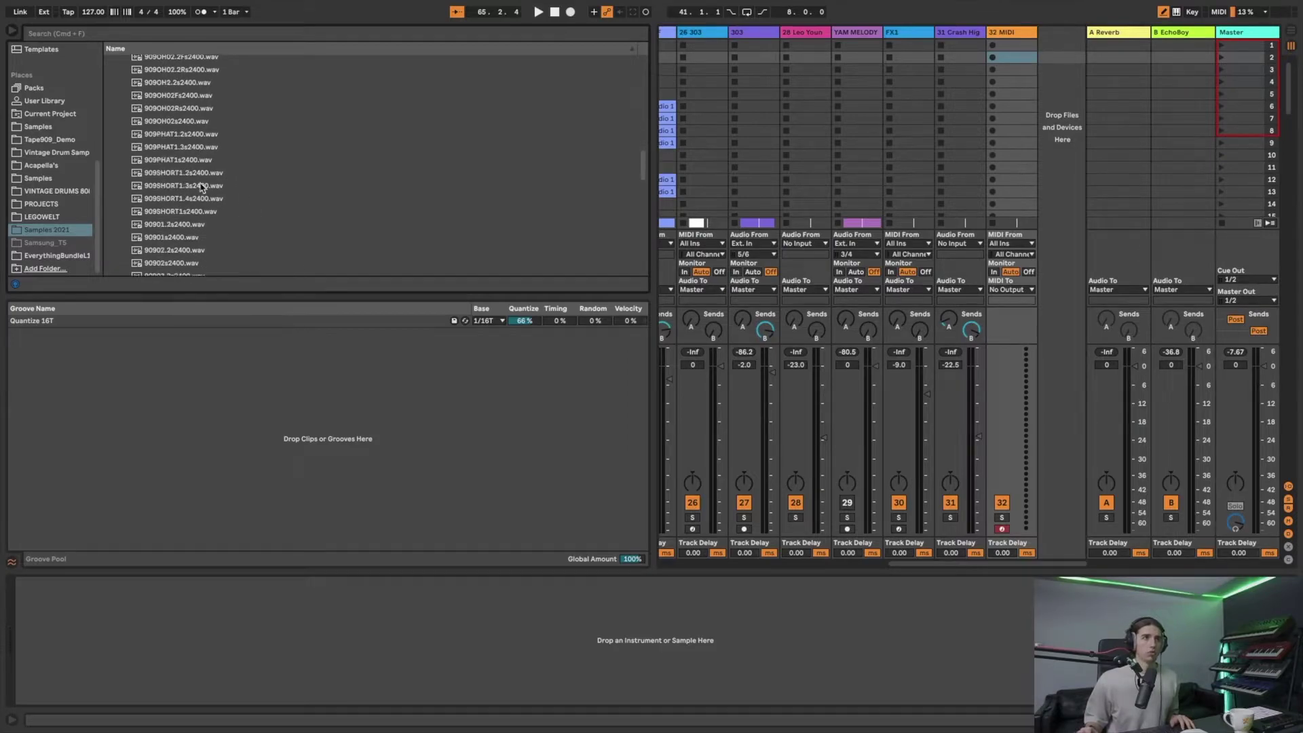
{"action": "left_click", "coordinate": [204, 220]}
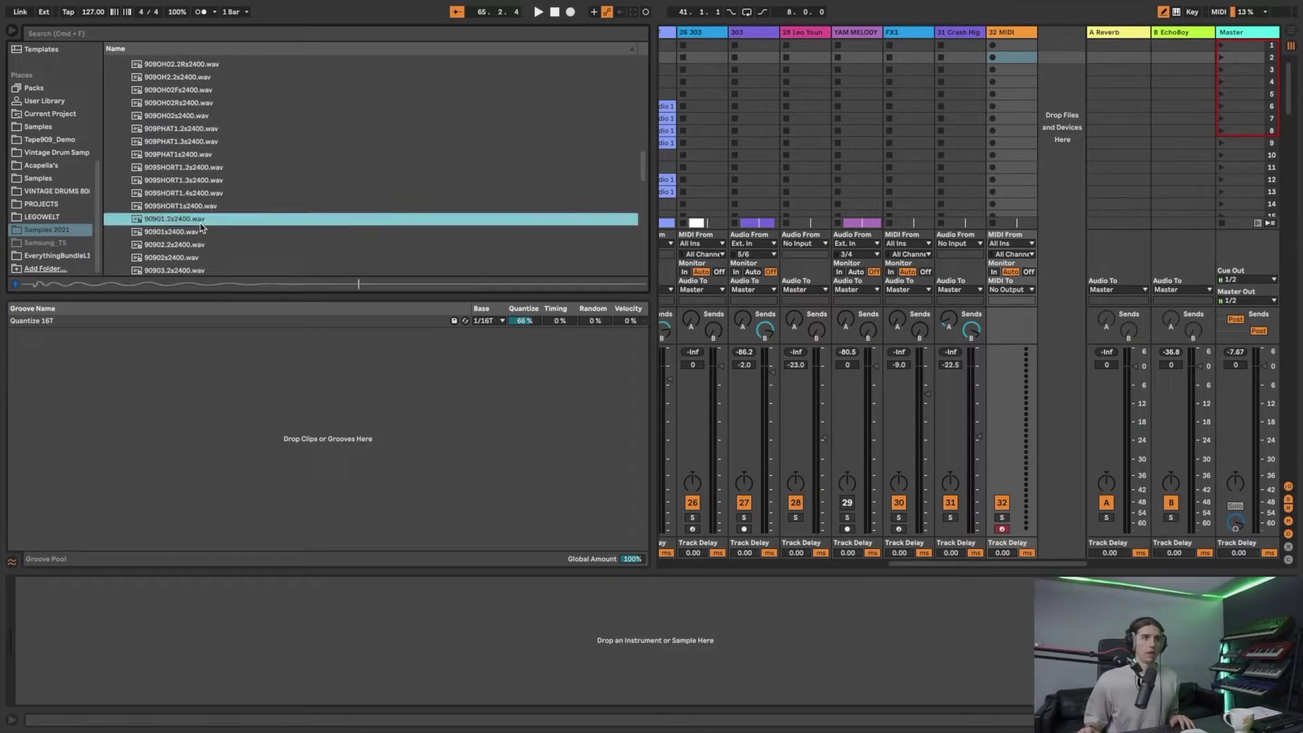
{"action": "left_click", "coordinate": [203, 231]}
- Audition several SNARE01 and SNARE02 variations near the end of the DRUMS folder
{"action": "scroll", "coordinate": [216, 222], "scroll_direction": "down", "scroll_amount": 3}
{"action": "scroll", "coordinate": [217, 222], "scroll_direction": "down", "scroll_amount": 4}
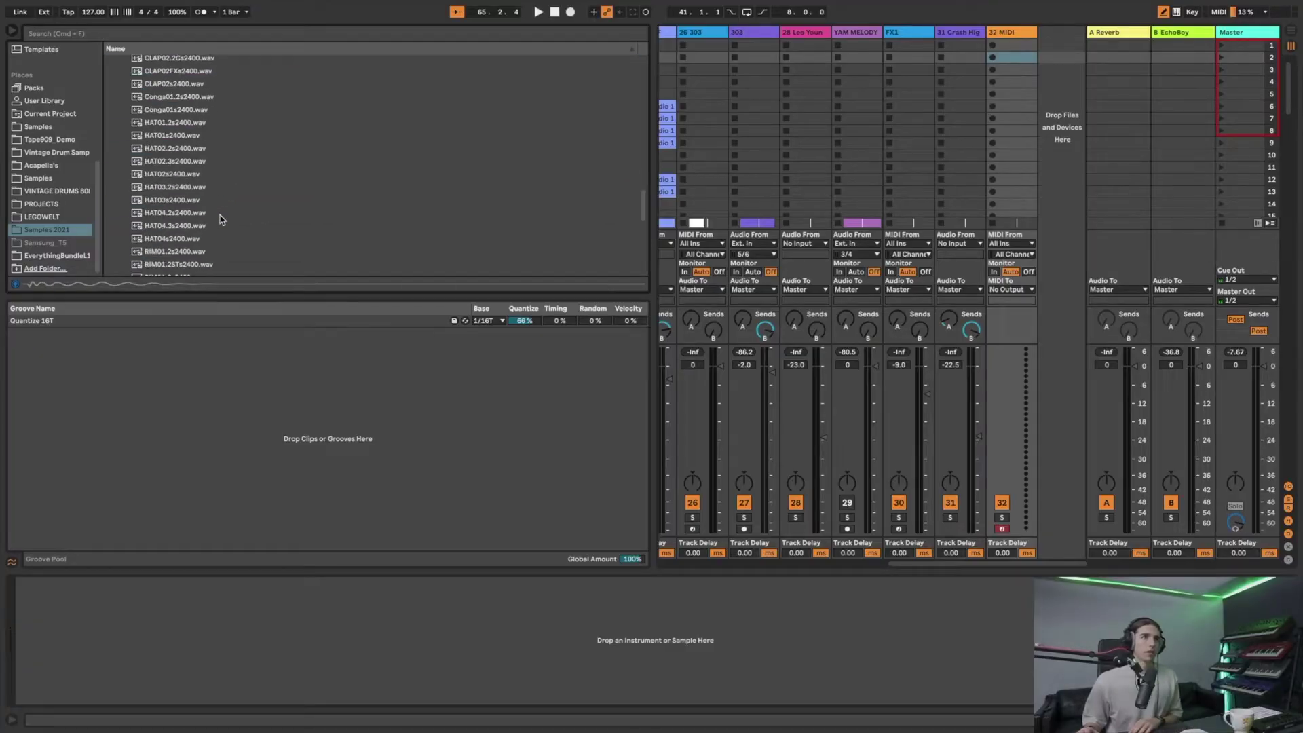
{"action": "scroll", "coordinate": [219, 219], "scroll_direction": "down", "scroll_amount": 5}
{"action": "scroll", "coordinate": [220, 219], "scroll_direction": "down", "scroll_amount": 4}
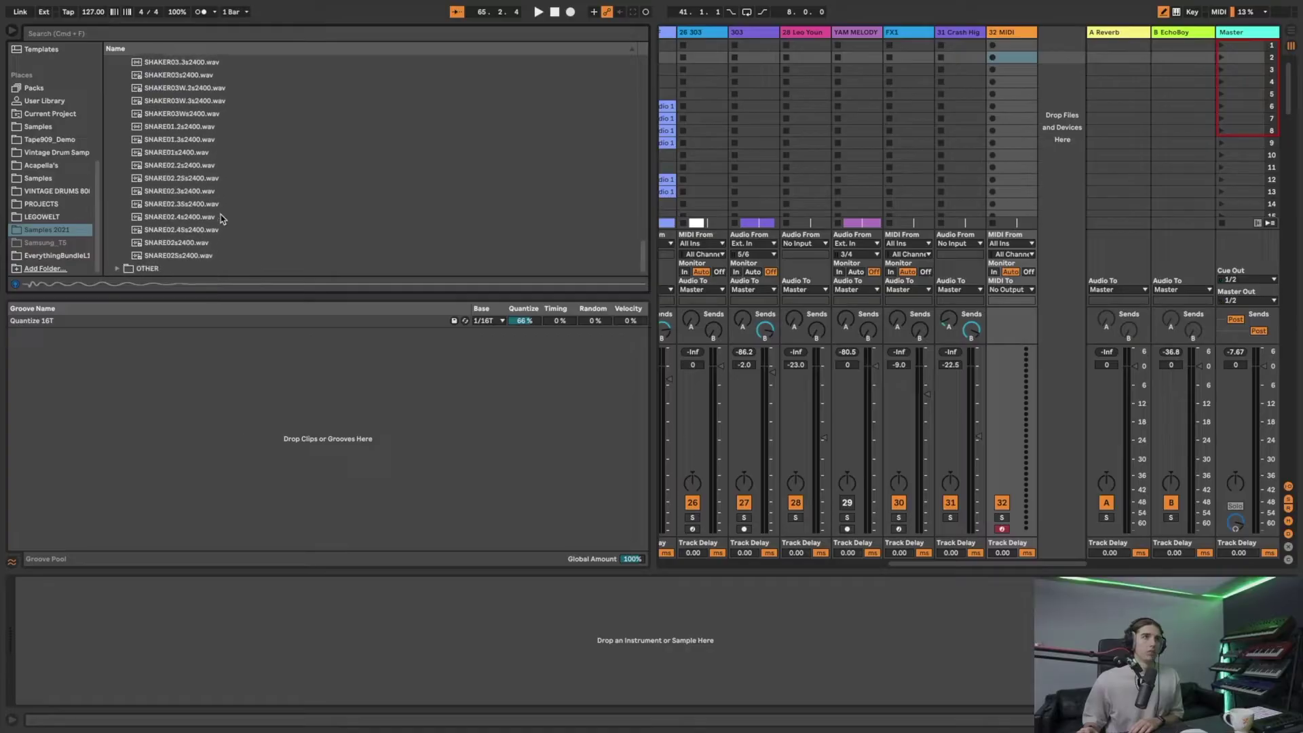
{"action": "left_click", "coordinate": [207, 229]}
{"action": "left_click", "coordinate": [195, 205]}
{"action": "left_click", "coordinate": [186, 164]}
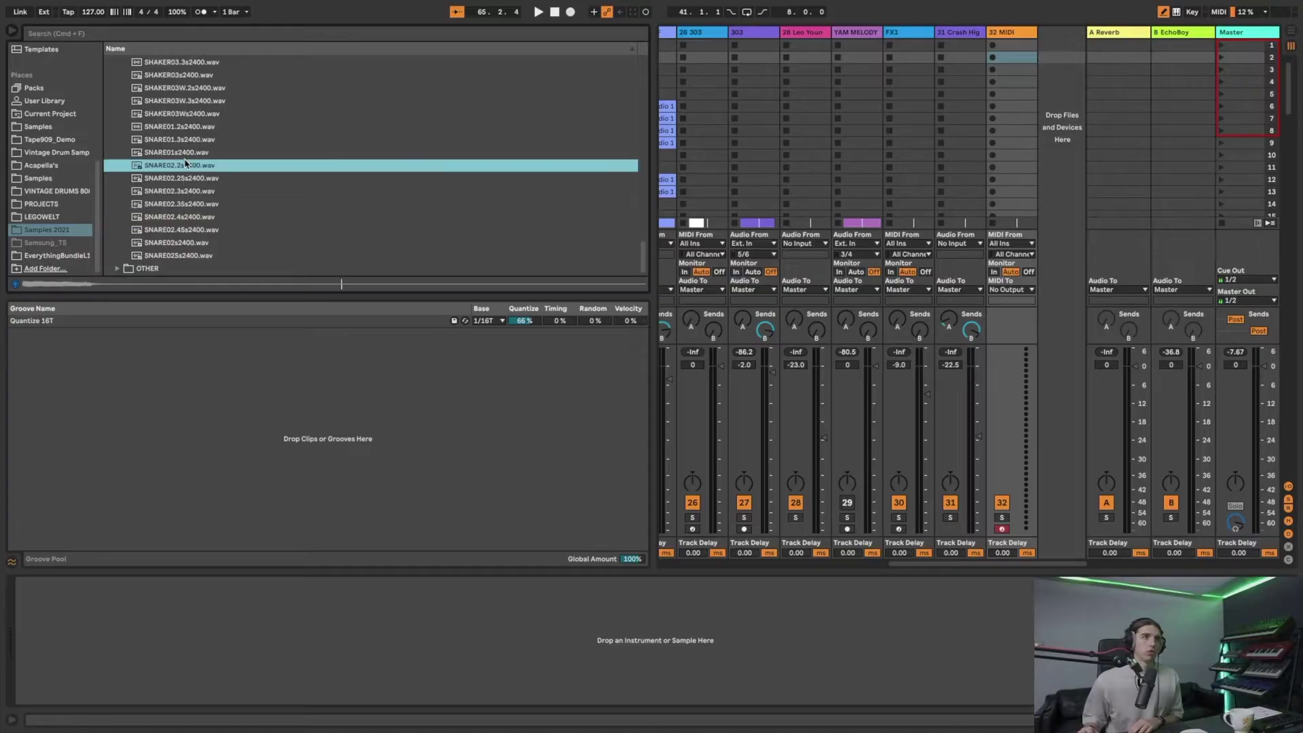
{"action": "left_click", "coordinate": [190, 152]}
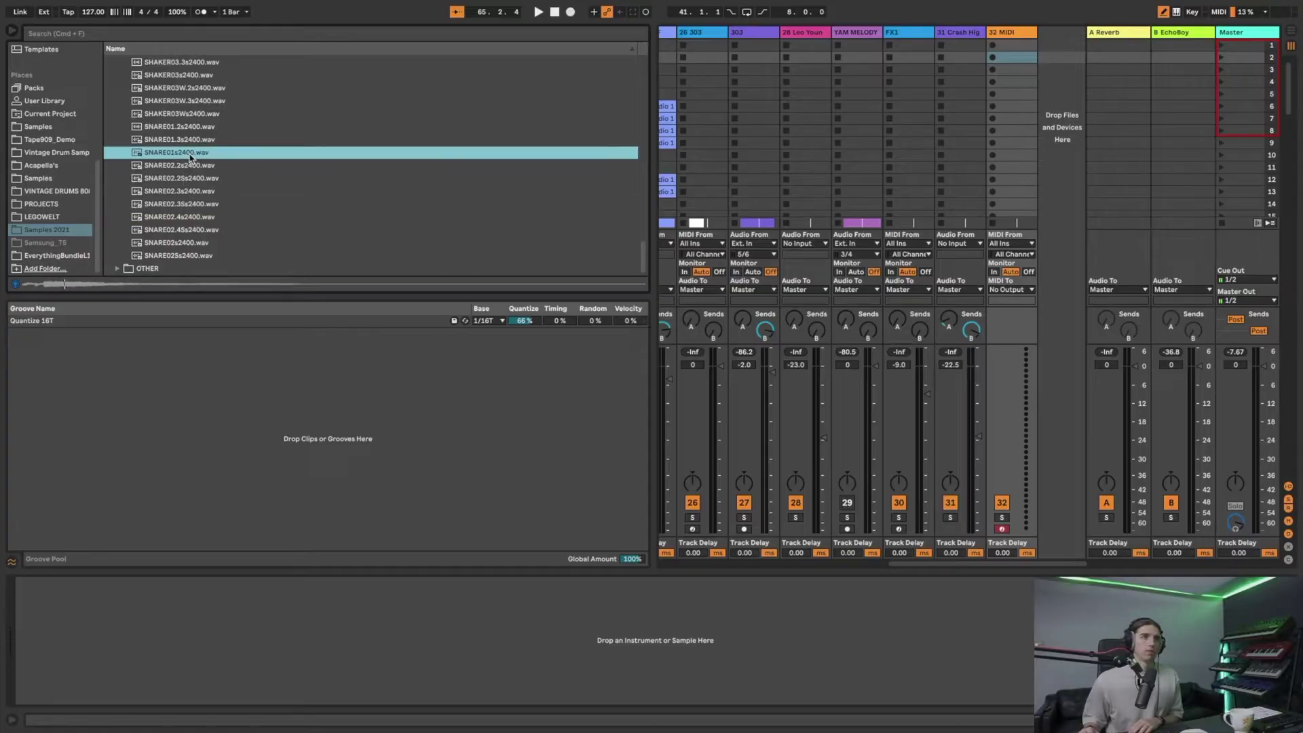
{"action": "left_click", "coordinate": [181, 255]}
{"action": "left_click", "coordinate": [182, 243]}
- Search the Samples 2021 folder for "snare"
{"action": "scroll", "coordinate": [174, 175], "scroll_direction": "up", "scroll_amount": 5}
{"action": "scroll", "coordinate": [173, 175], "scroll_direction": "up", "scroll_amount": 10}
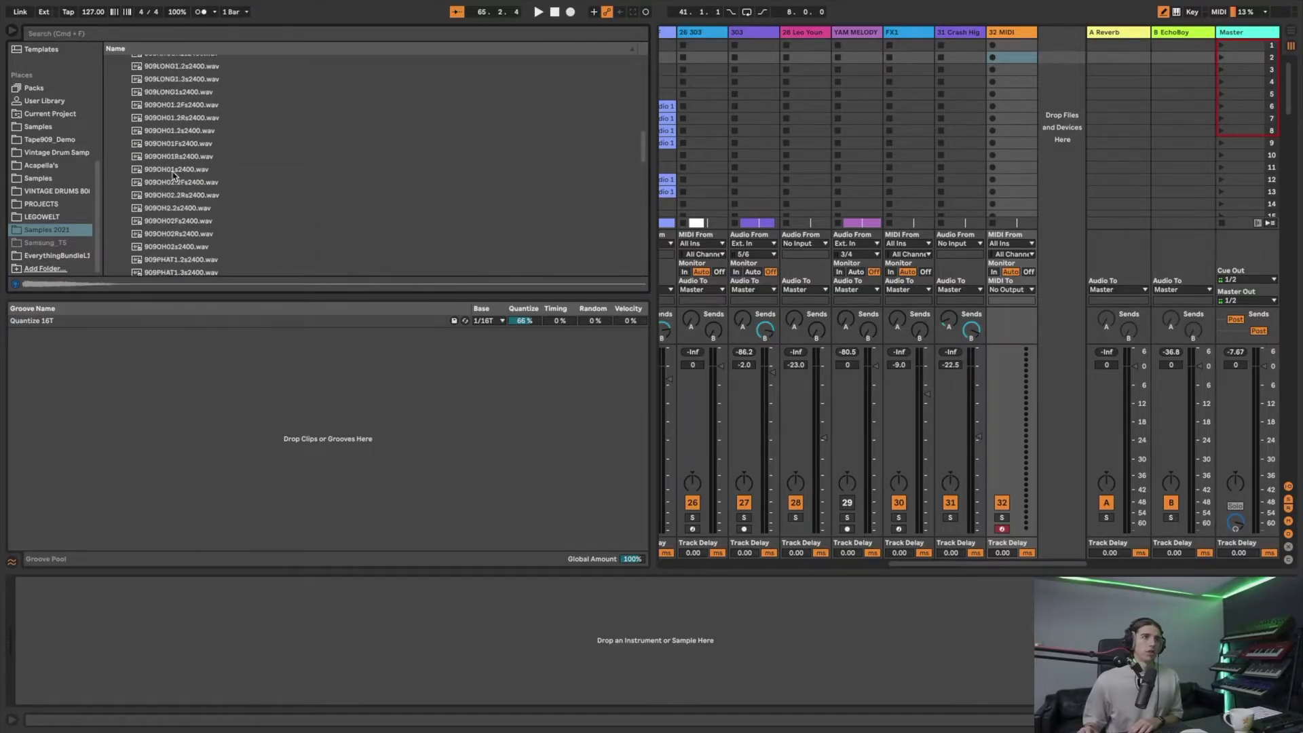
{"action": "scroll", "coordinate": [182, 179], "scroll_direction": "up", "scroll_amount": 4}
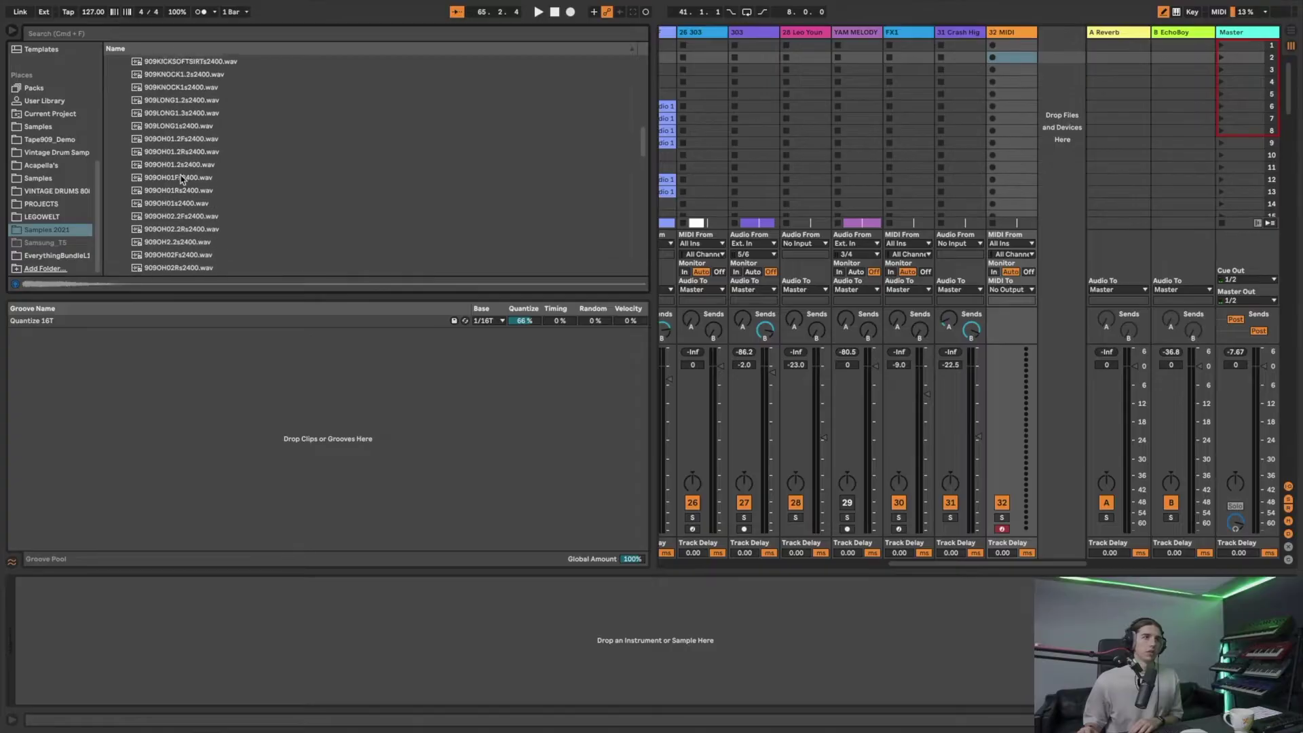
{"action": "scroll", "coordinate": [182, 179], "scroll_direction": "up", "scroll_amount": 10}
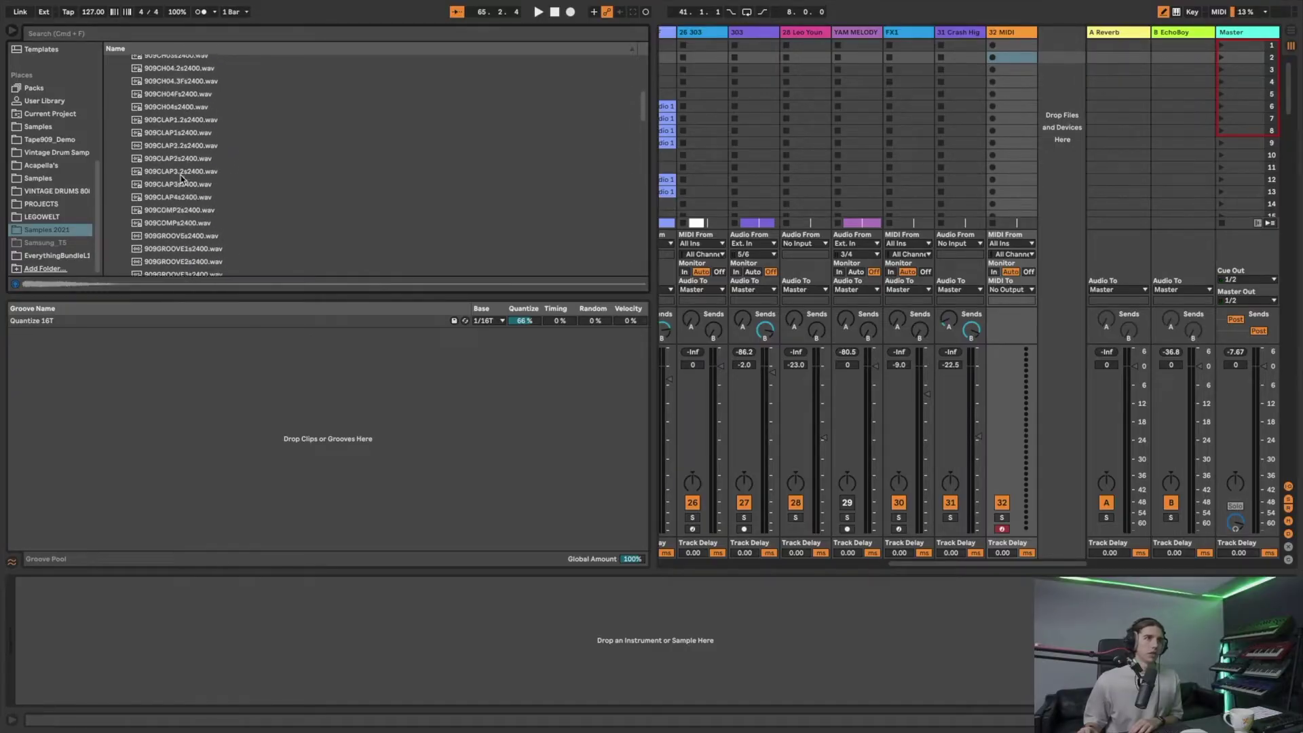
{"action": "scroll", "coordinate": [182, 179], "scroll_direction": "up", "scroll_amount": 5}
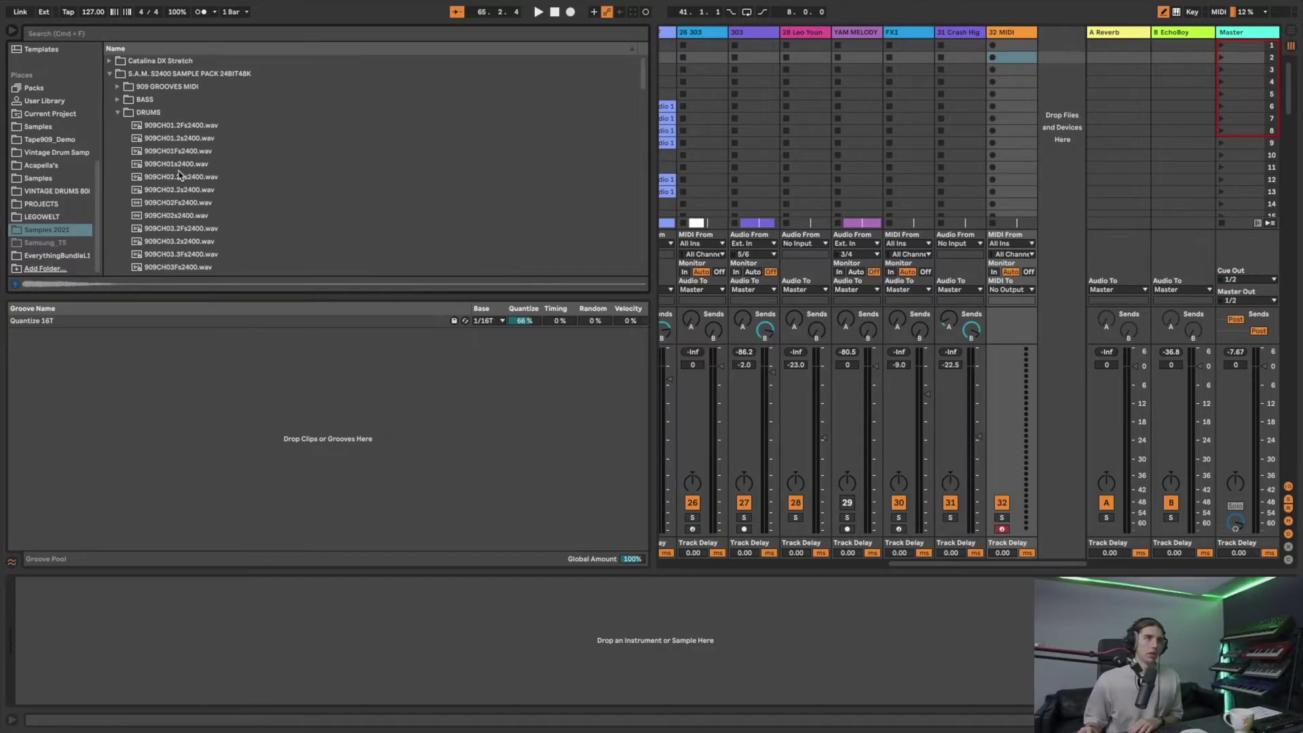
{"action": "left_click", "coordinate": [135, 39]}
{"action": "type", "text": "909sn"}
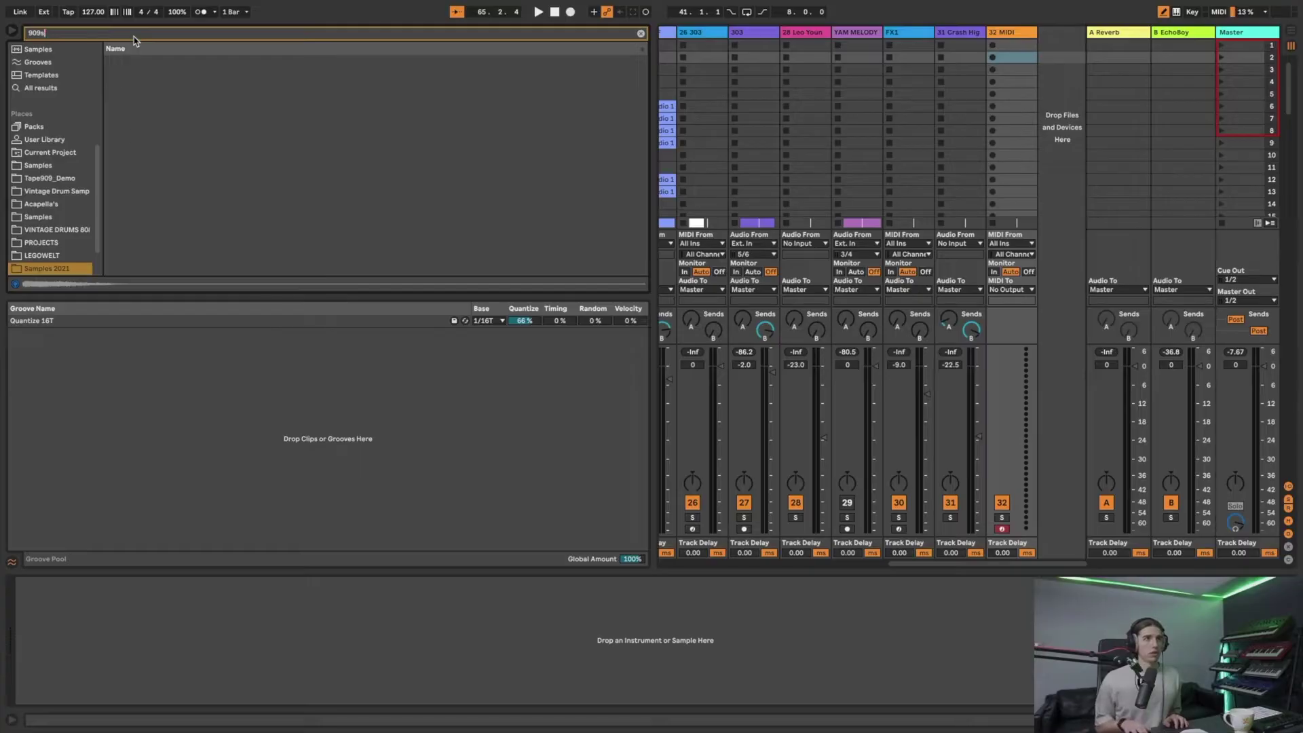
{"action": "key", "text": "BackSpace"}
{"action": "key", "text": "BackSpace"}
{"action": "key", "text": "BackSpace"}
{"action": "key", "text": "BackSpace"}
{"action": "type", "text": "snare"}
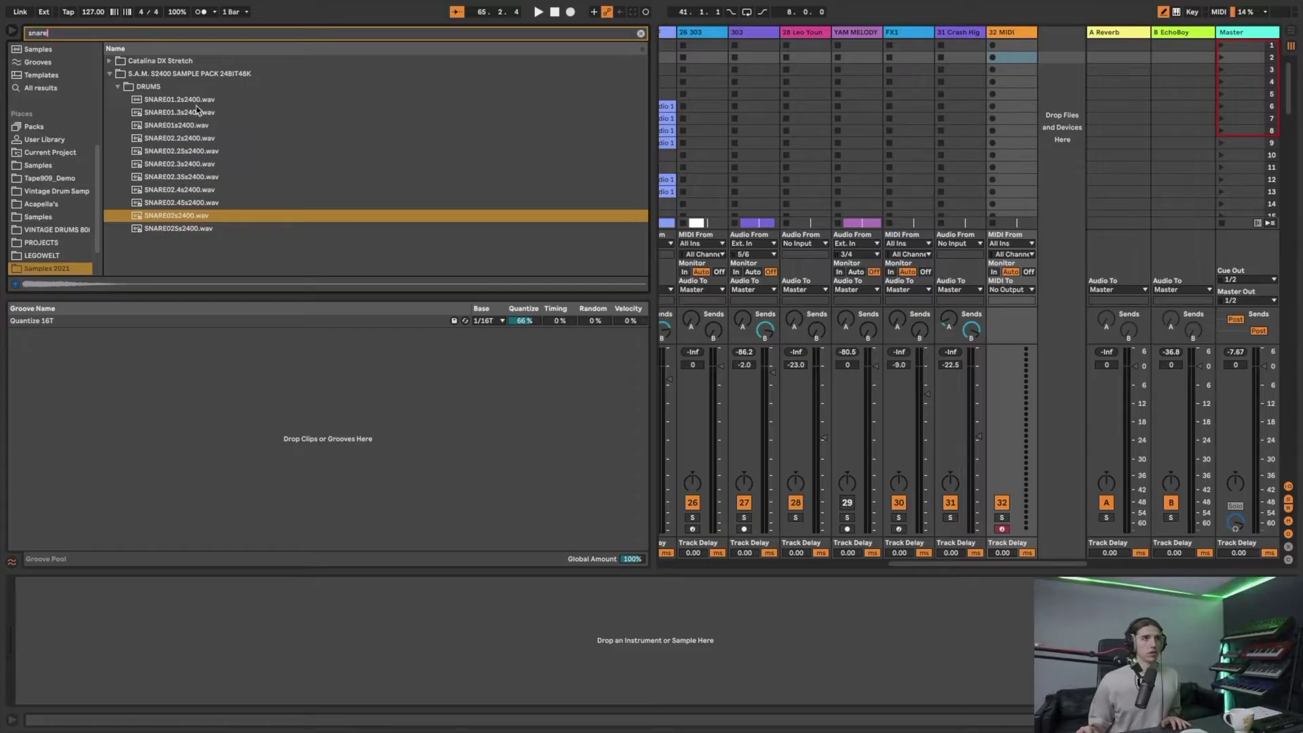
- Audition the found snares and load SNARE01.3s2400.wav onto MIDI track 32
{"action": "key", "text": "Down"}
{"action": "key", "text": "Down"}
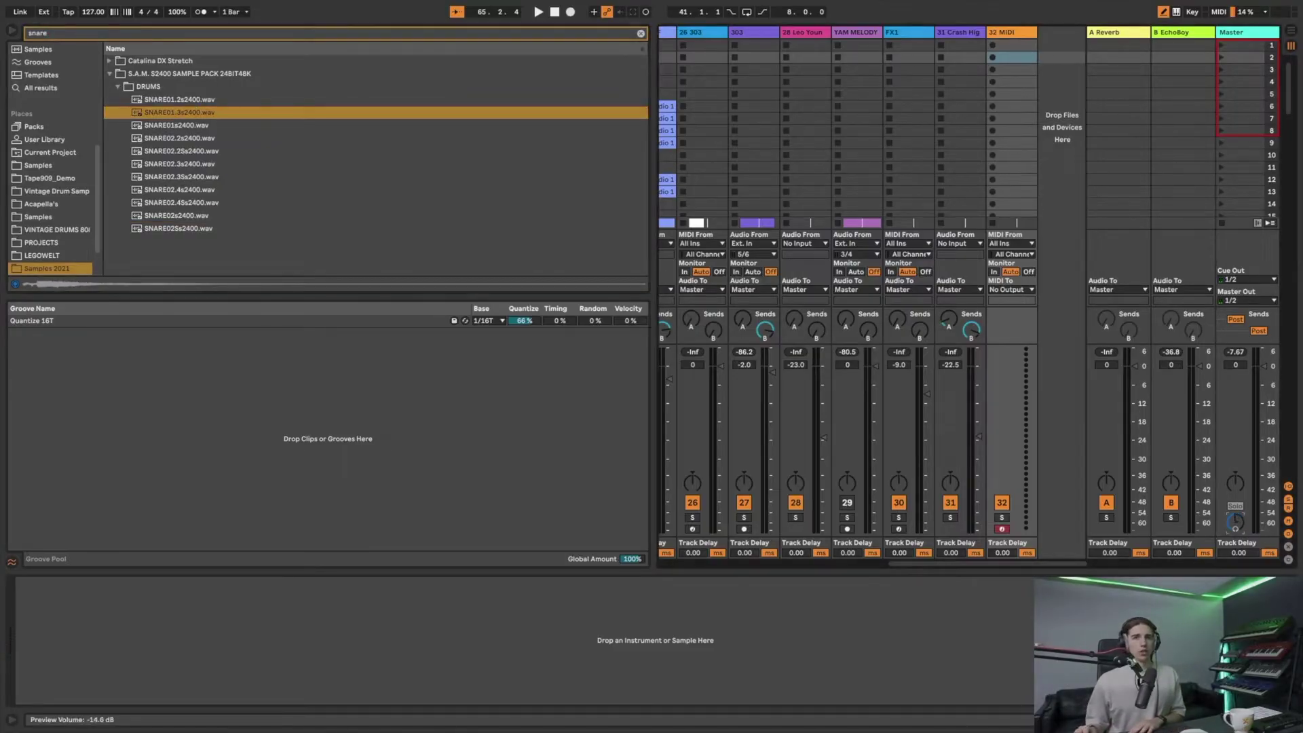
{"action": "key", "text": "Down"}
{"action": "key", "text": "Down"}
{"action": "key", "text": "Down"}
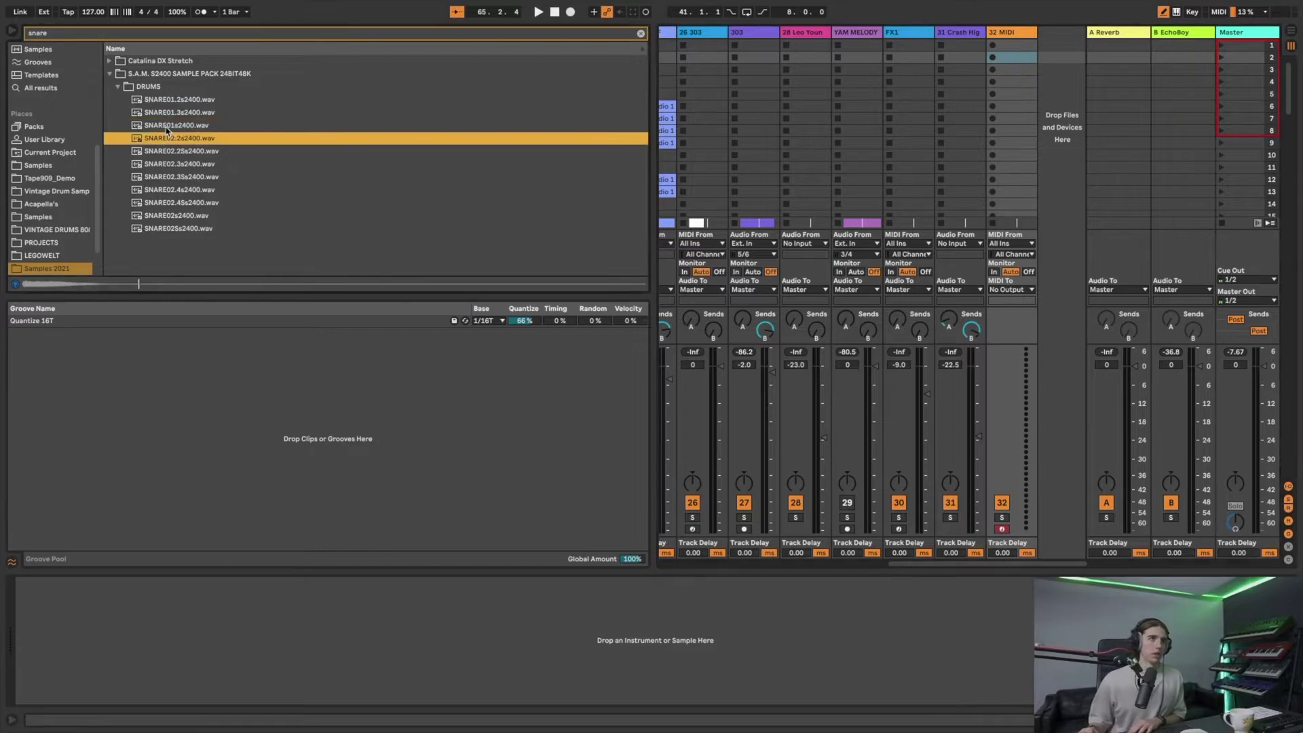
{"action": "key", "text": "Up"}
{"action": "key", "text": "Up"}
{"action": "key", "text": "Up"}
{"action": "key", "text": "Up"}
{"action": "key", "text": "Down"}
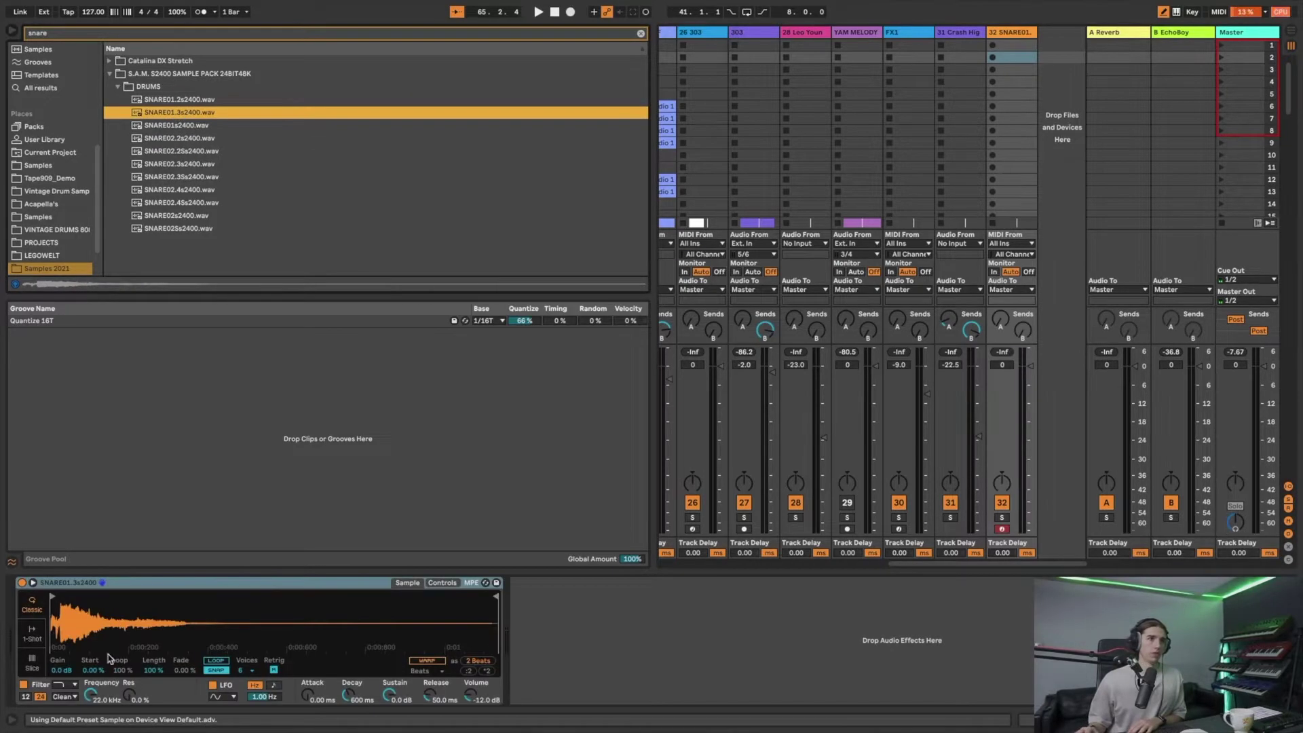
- Trim the snare sample's start to the onset of the hit and arm the snare track for recording
{"action": "mouse_move", "coordinate": [51, 623]}
{"action": "left_mouse_down"}
{"action": "mouse_move", "coordinate": [51, 638]}
{"action": "mouse_move", "coordinate": [66, 609]}
{"action": "mouse_move", "coordinate": [66, 623]}
{"action": "left_mouse_up"}
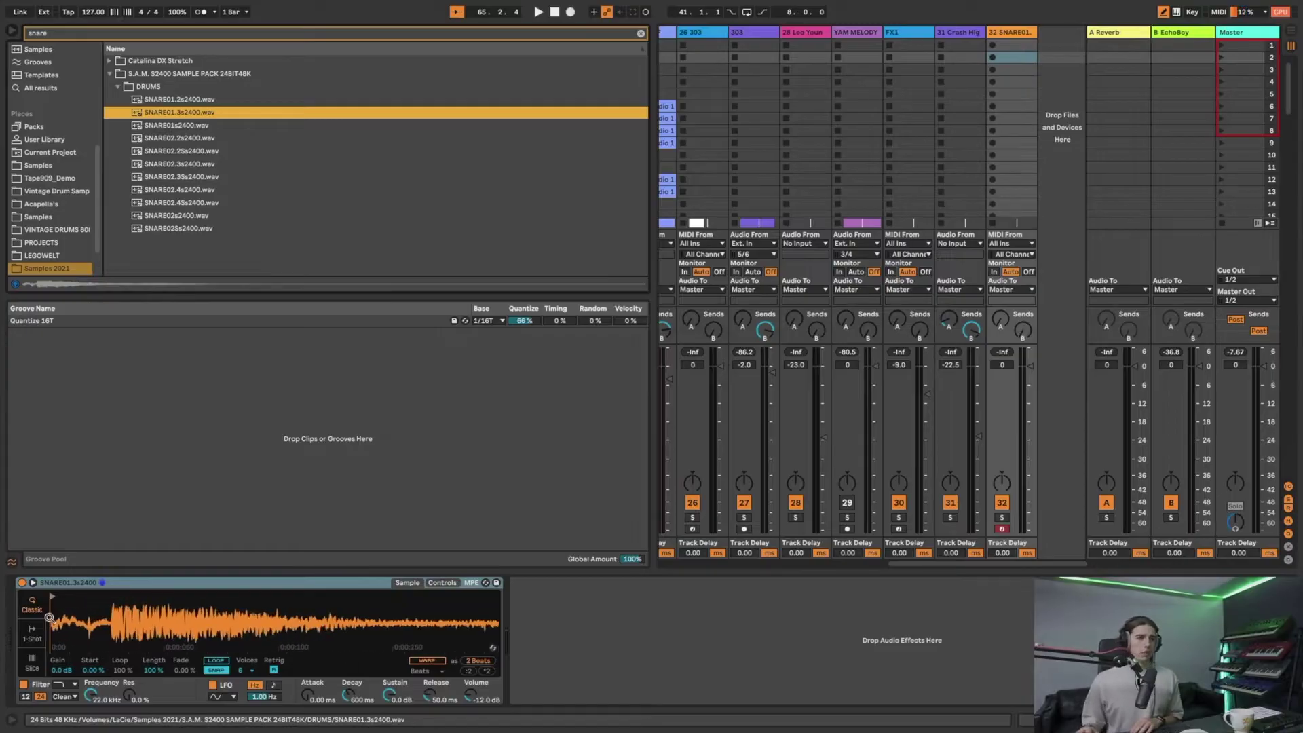
{"action": "left_click", "coordinate": [55, 596]}
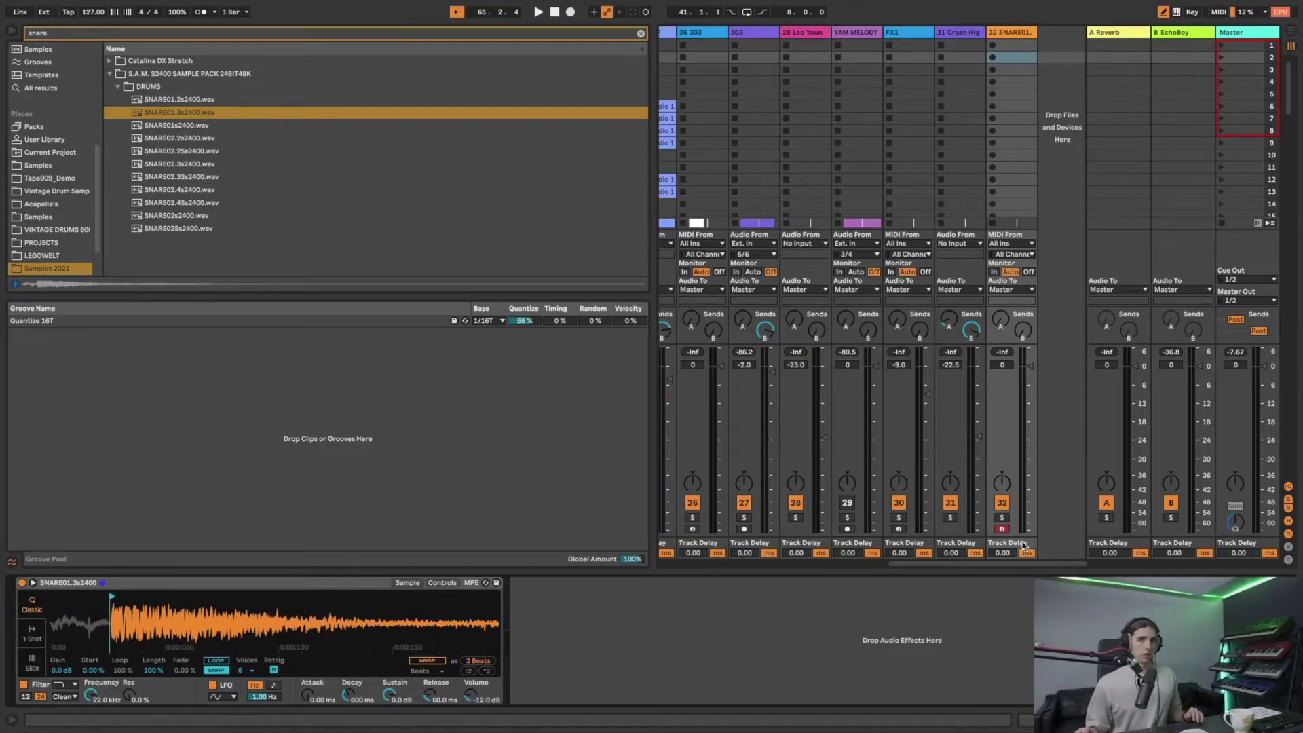
{"action": "left_click", "coordinate": [1001, 530]}
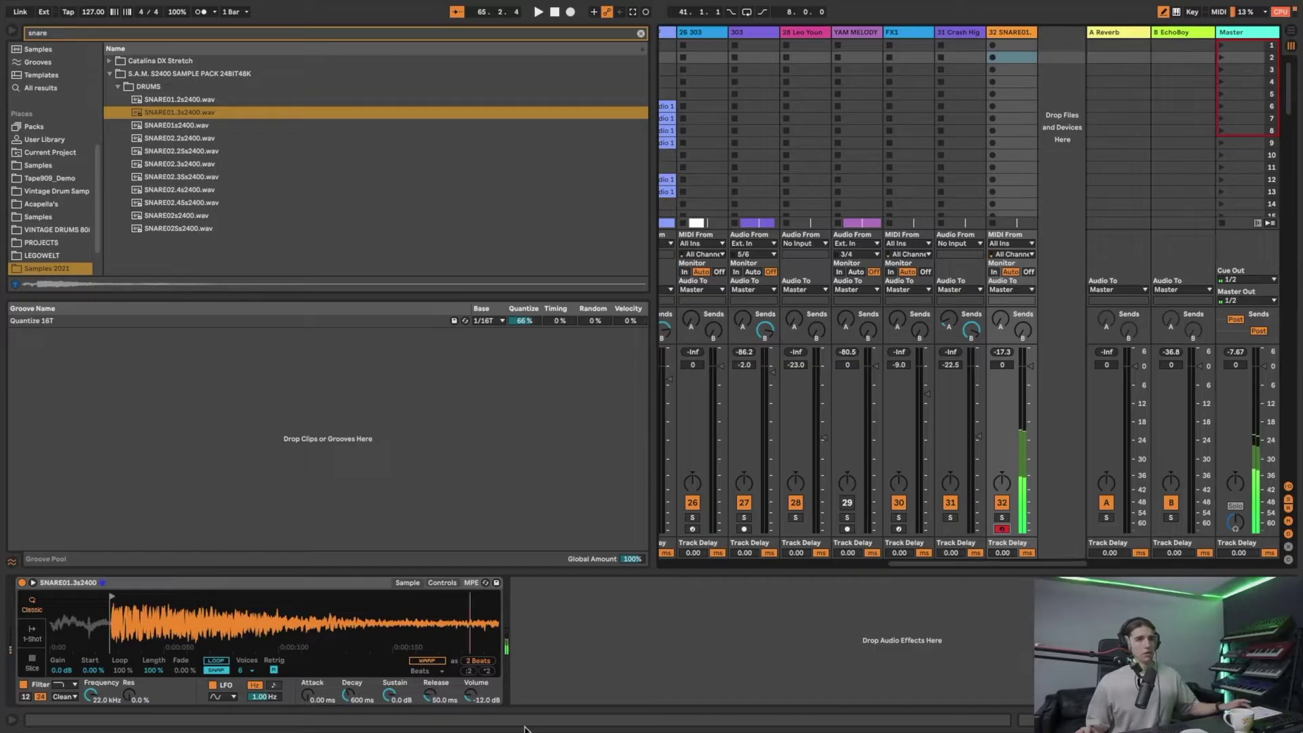
- Switch to the full-width Arrangement View and select bars 99 to 101 on the snare track
{"action": "left_click", "coordinate": [13, 34]}
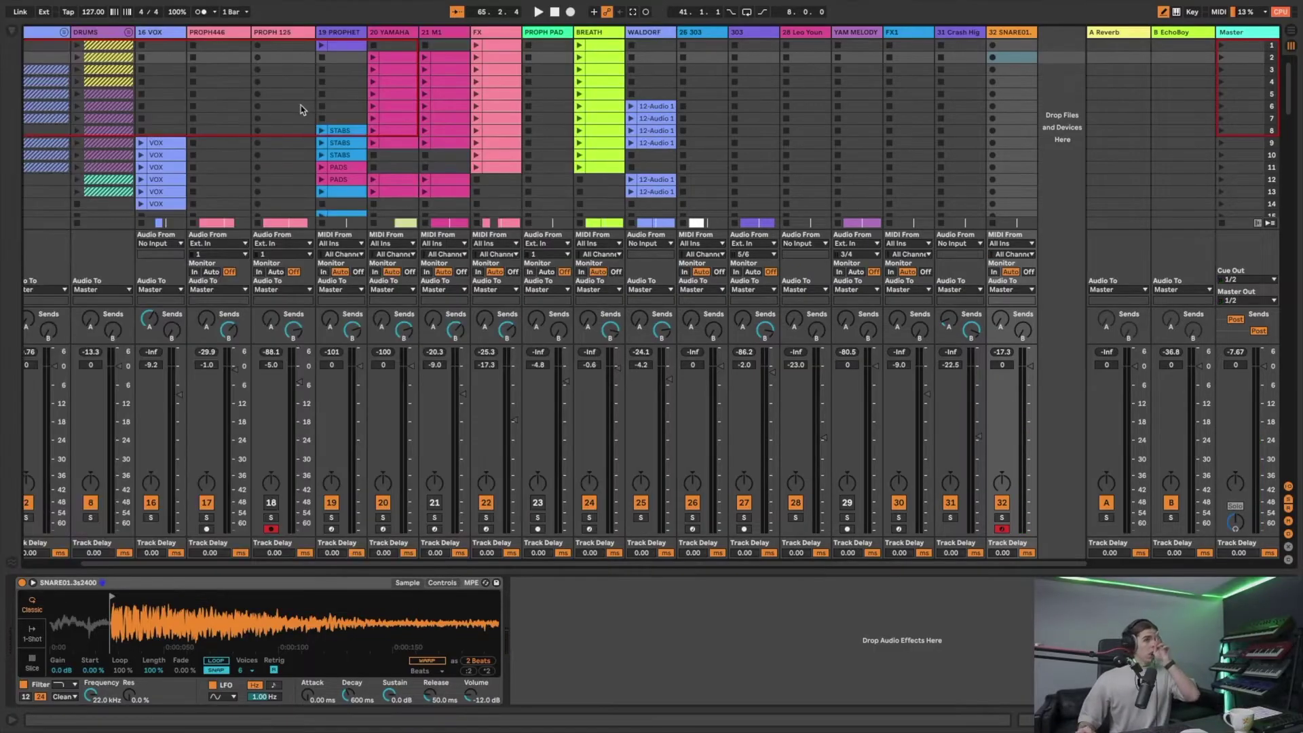
{"action": "left_click", "coordinate": [1291, 33]}
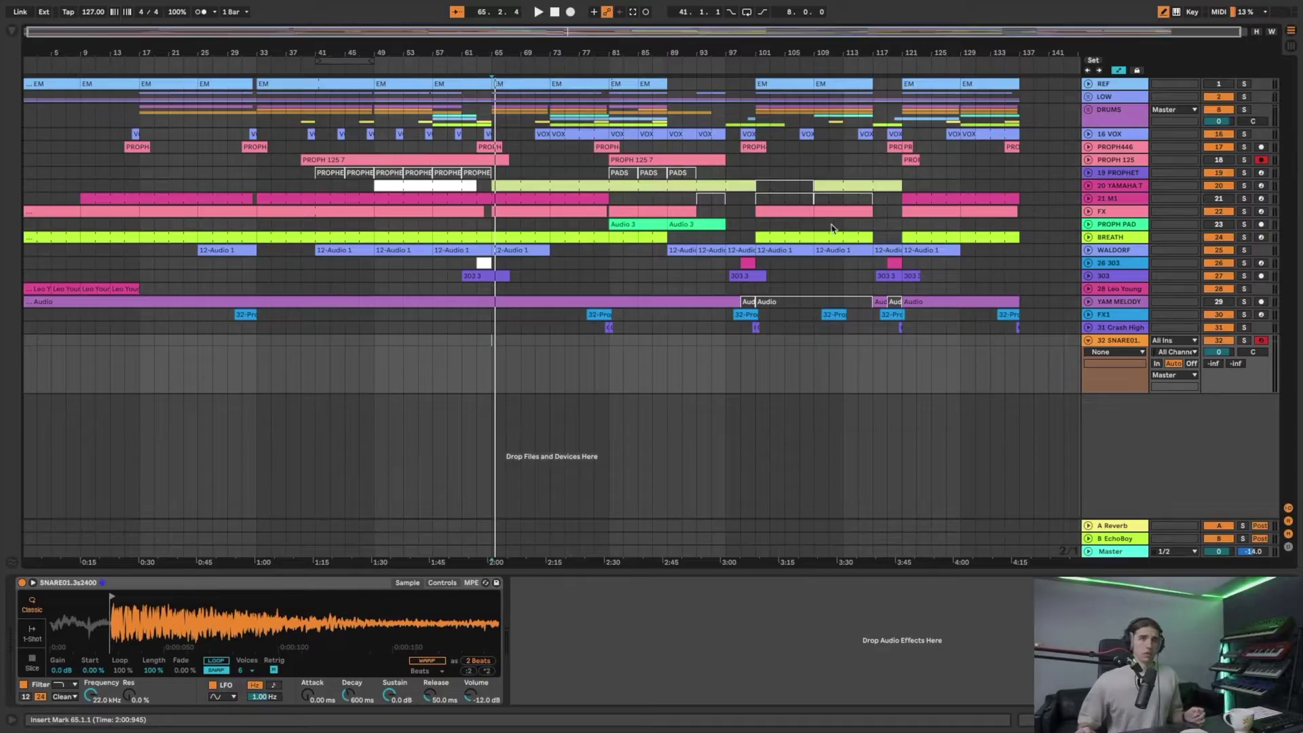
{"action": "left_click_drag", "start_coordinate": [756, 344], "coordinate": [741, 345]}
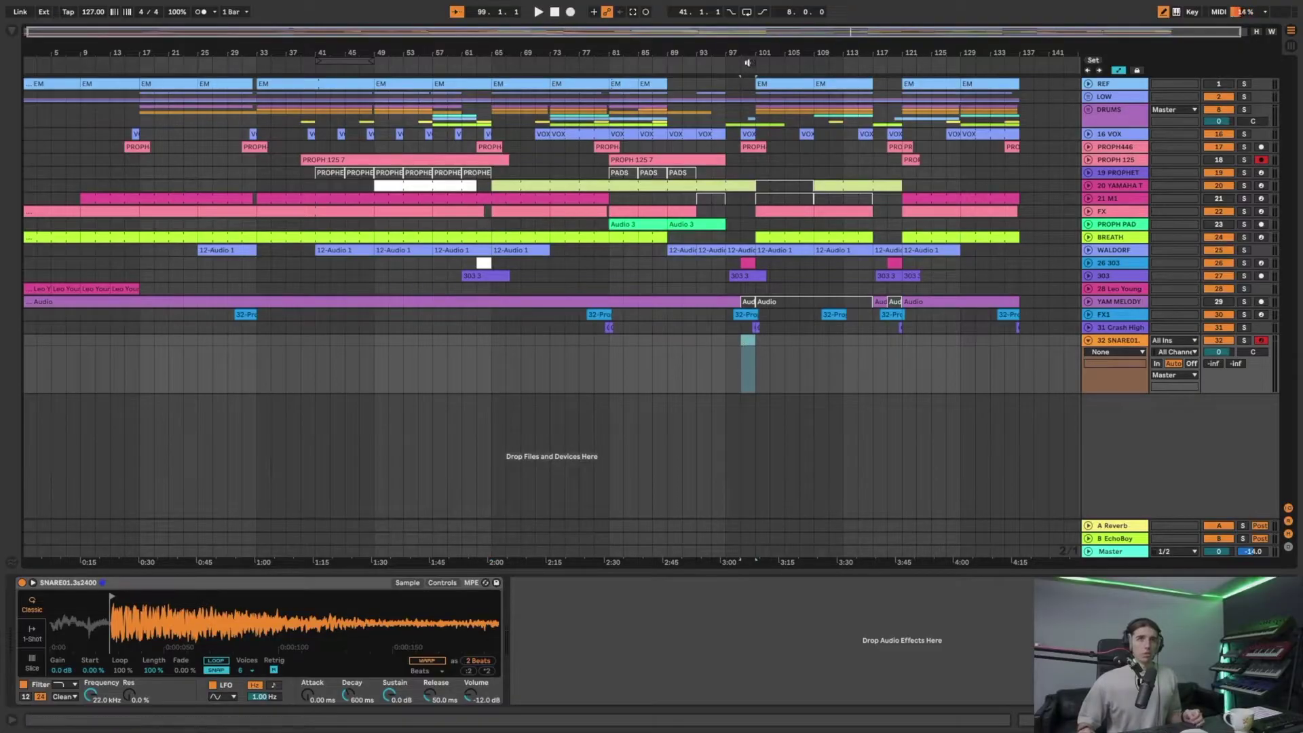
{"action": "left_click_drag", "start_coordinate": [752, 54], "coordinate": [711, 116]}
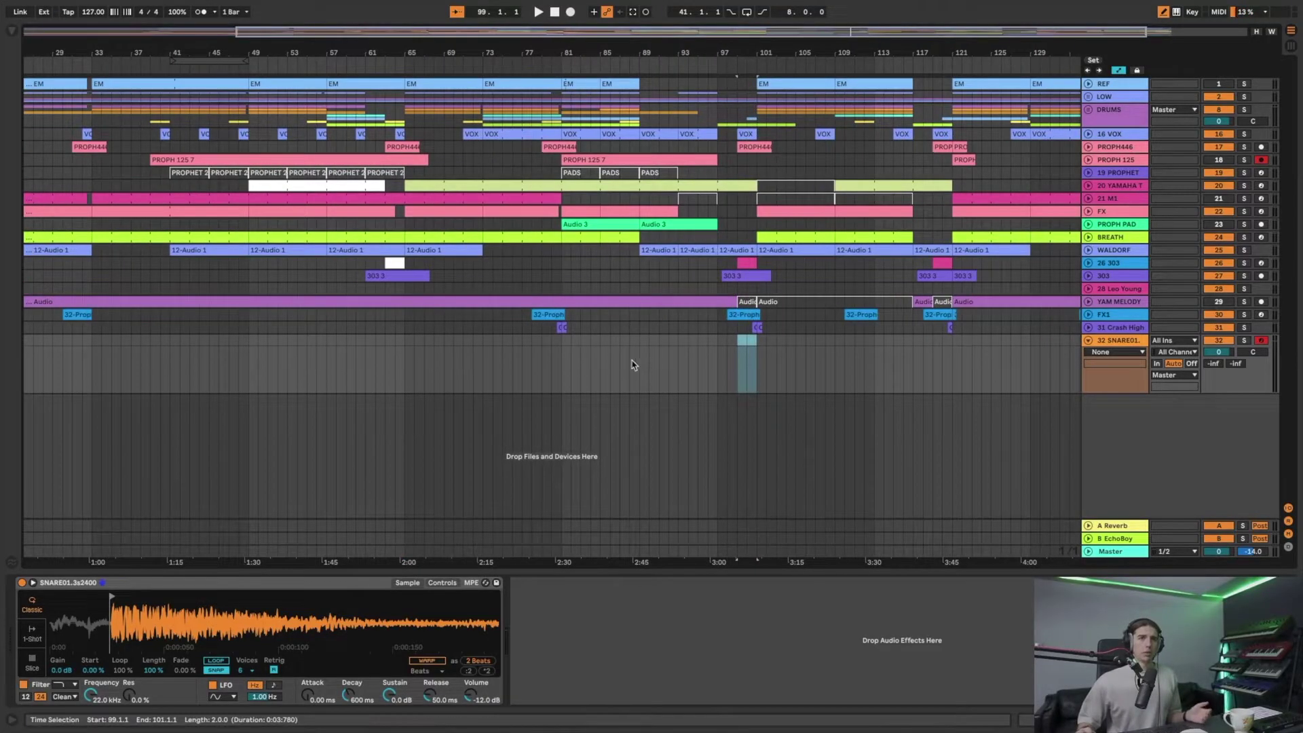
- Play the arrangement from bar 89 and show the Master track's devices
{"action": "left_click", "coordinate": [647, 348]}
{"action": "key", "text": "space"}
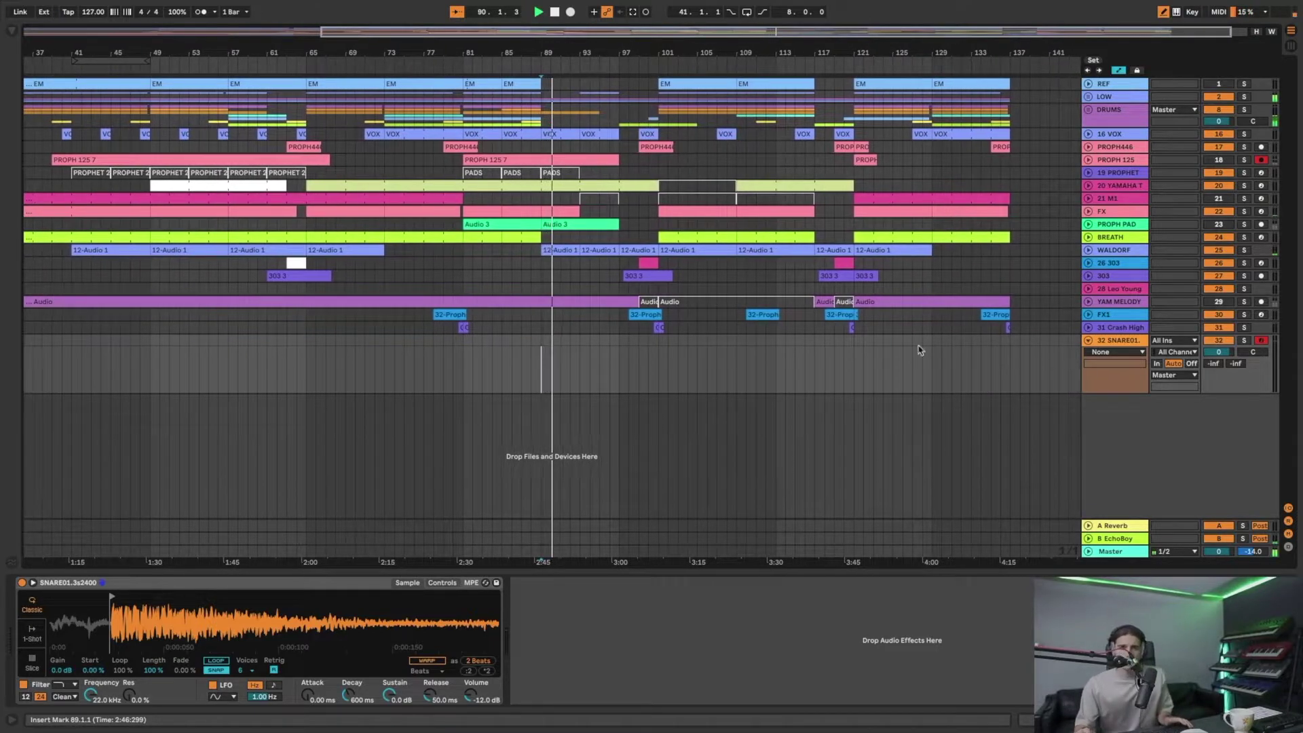
{"action": "left_click", "coordinate": [1120, 554]}
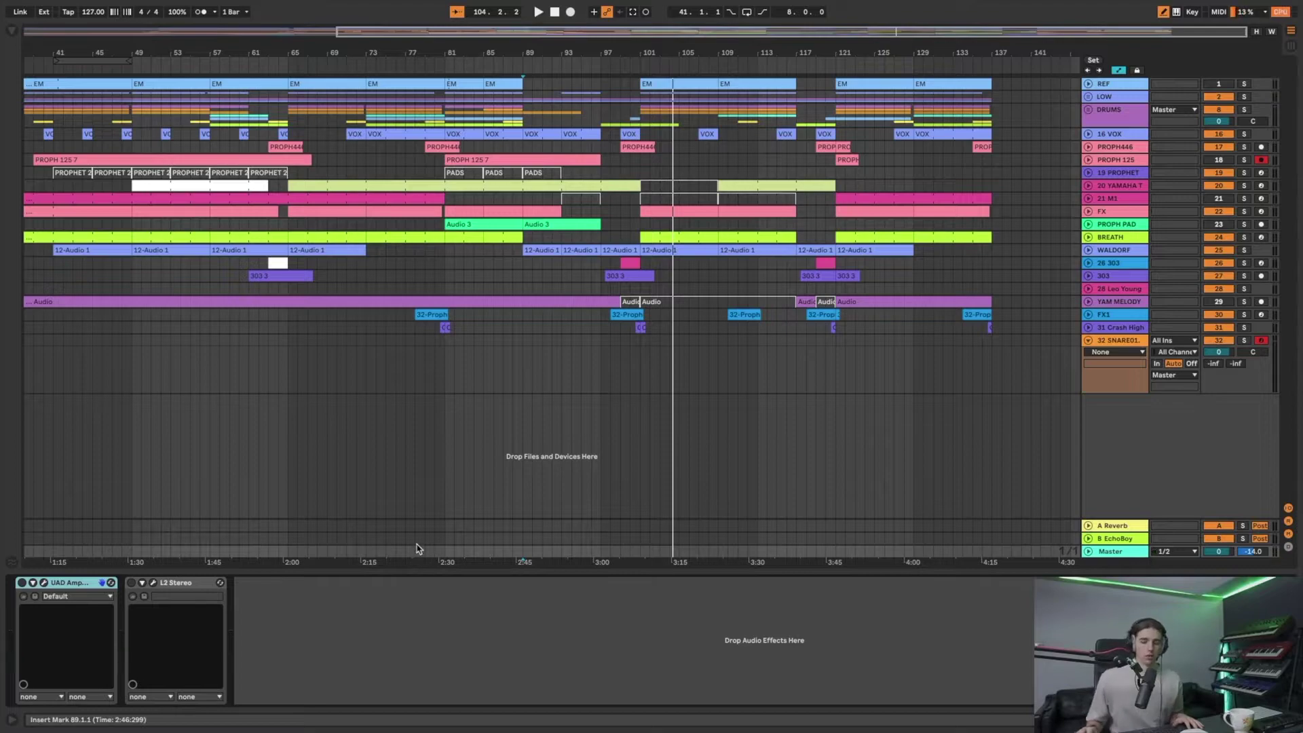
- Place the insert marker at bar 97 on the snare track
{"action": "left_click", "coordinate": [606, 344]}
{"action": "key", "text": "space"}
{"action": "left_click", "coordinate": [607, 344]}
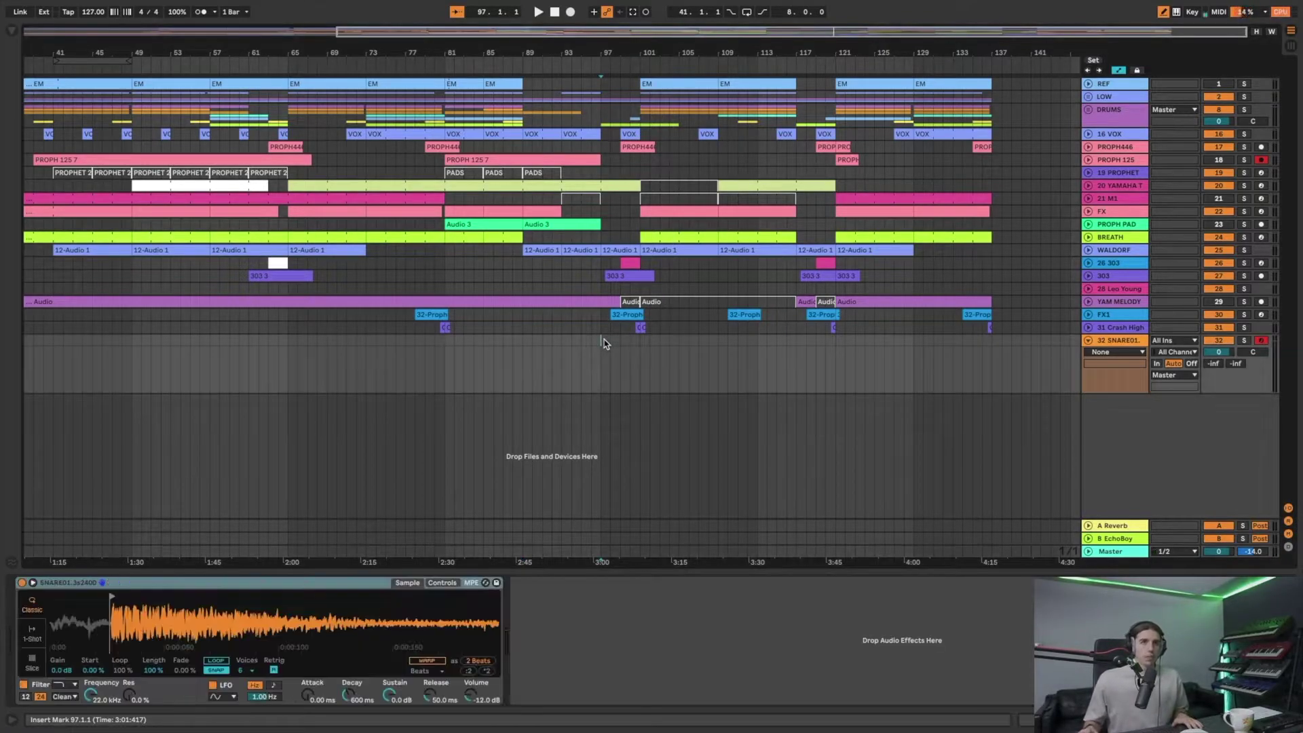
{"action": "scroll", "coordinate": [600, 339], "scroll_direction": "left", "scroll_amount": 1}
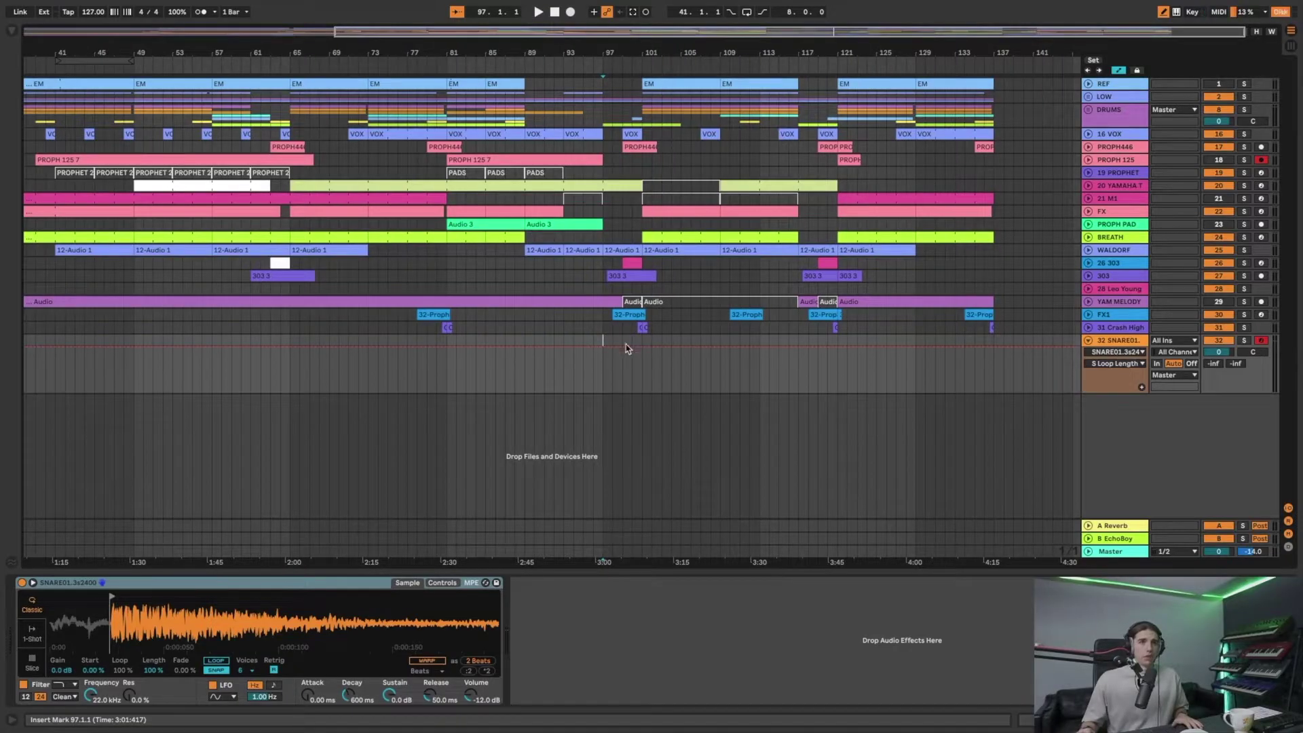
- Insert an empty MIDI clip from bar 97 to bar 101 on the snare track
{"action": "scroll", "coordinate": [604, 345], "scroll_direction": "right", "scroll_amount": 1}
{"action": "left_click_drag", "start_coordinate": [603, 341], "coordinate": [643, 341]}
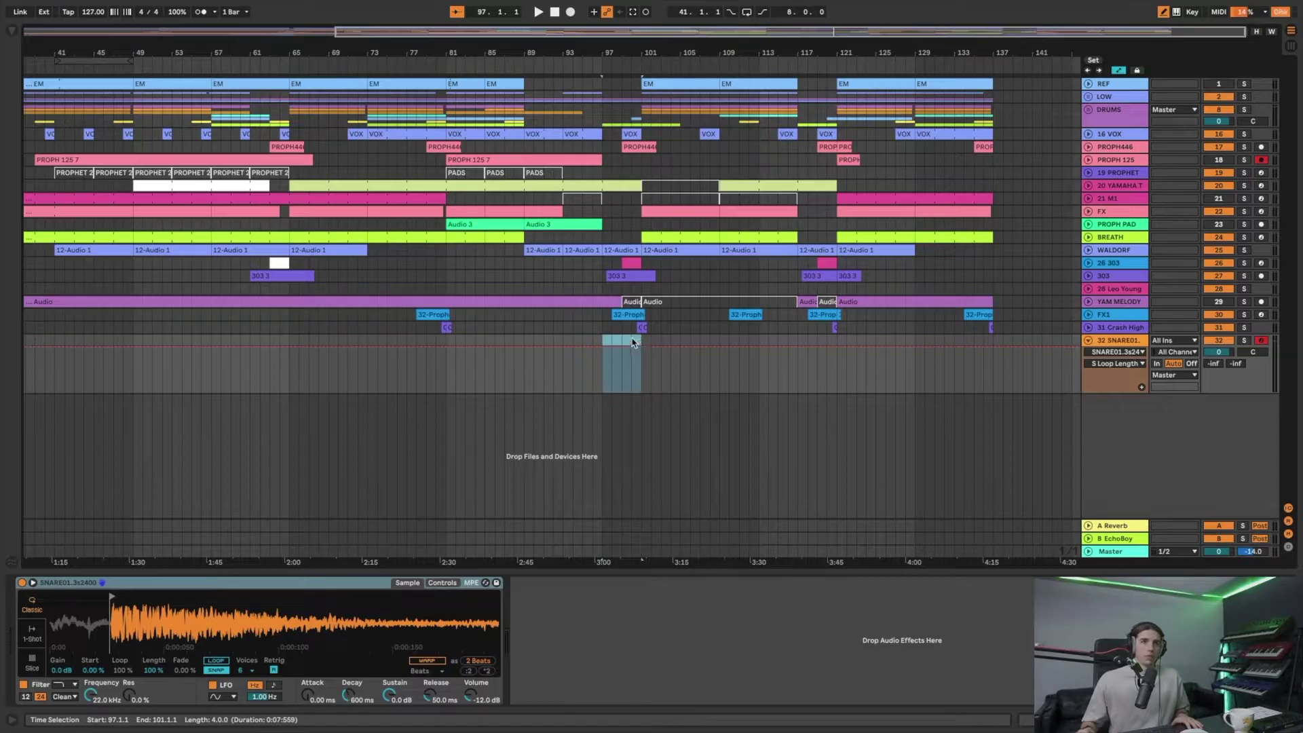
{"action": "right_click", "coordinate": [632, 341]}
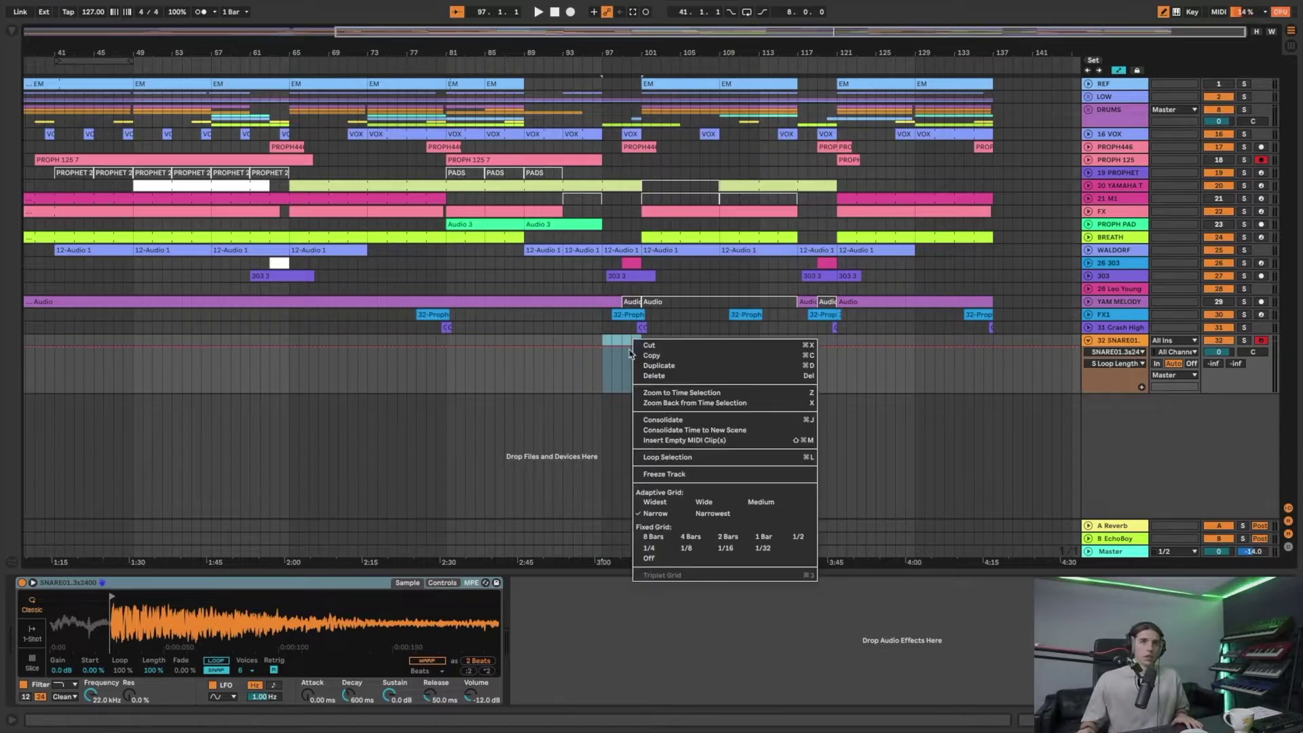
{"action": "left_click", "coordinate": [666, 441]}
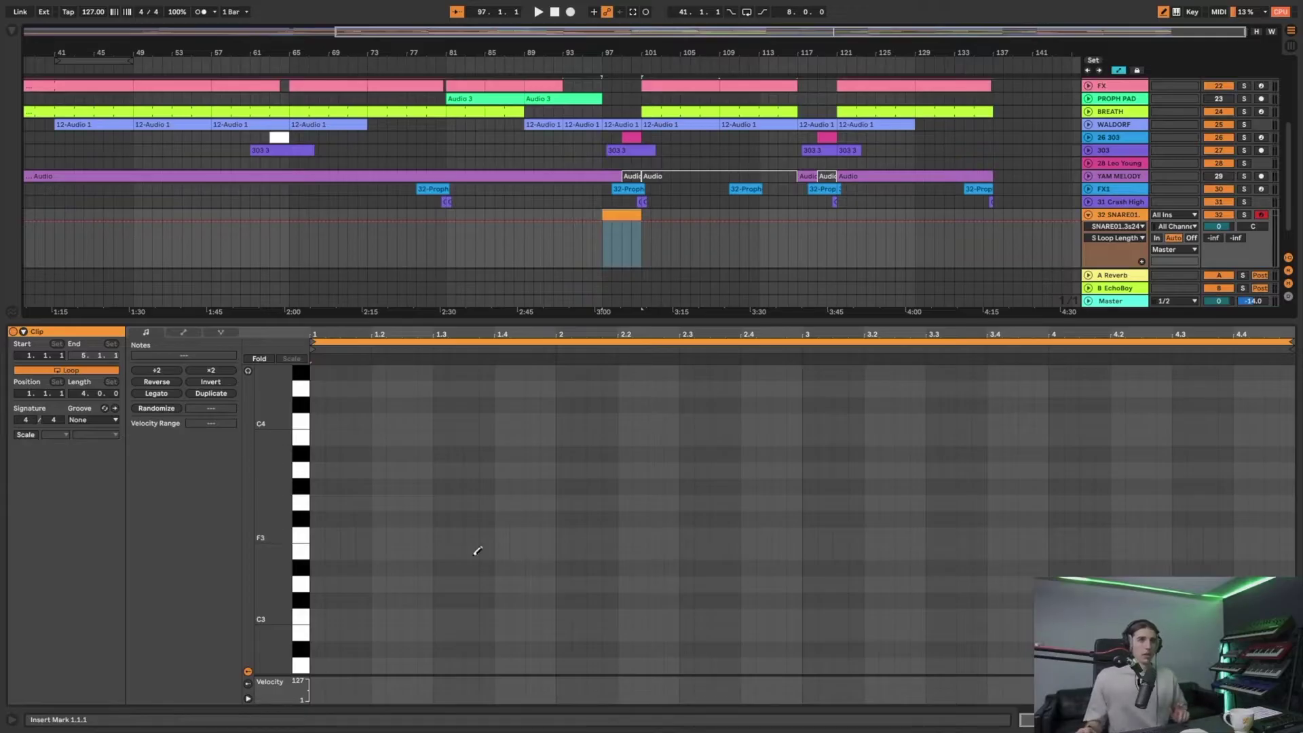
- Draw a C3 note at 1.1.1 in the snare clip
{"action": "left_click", "coordinate": [319, 611]}
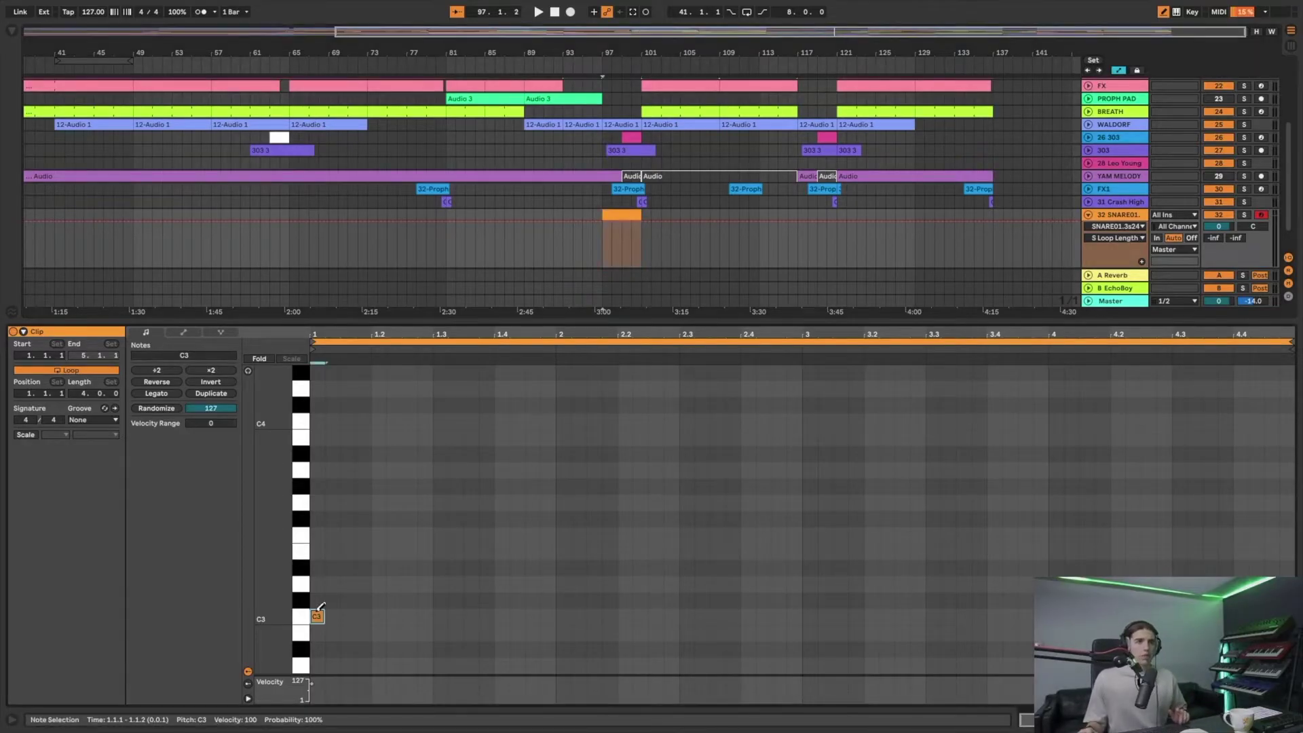
{"action": "left_click", "coordinate": [321, 612]}
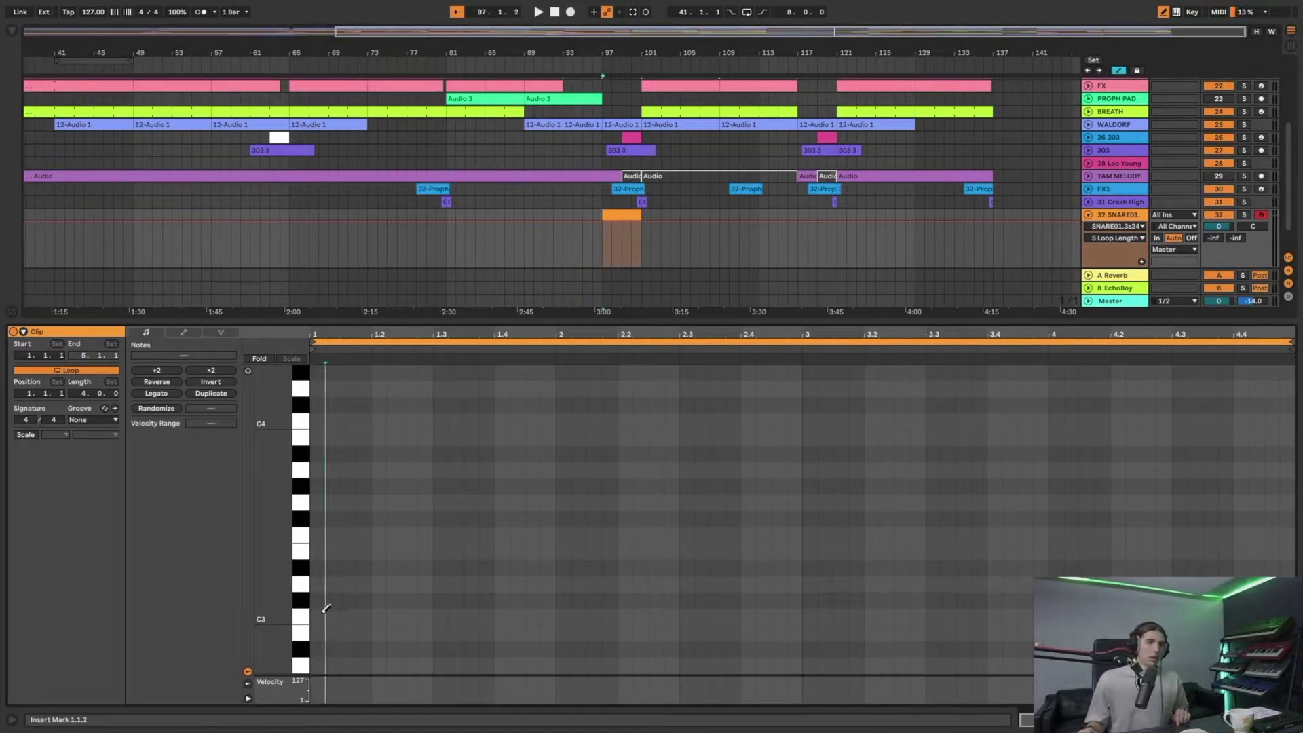
{"action": "scroll", "coordinate": [352, 599], "scroll_direction": "down", "scroll_amount": 5}
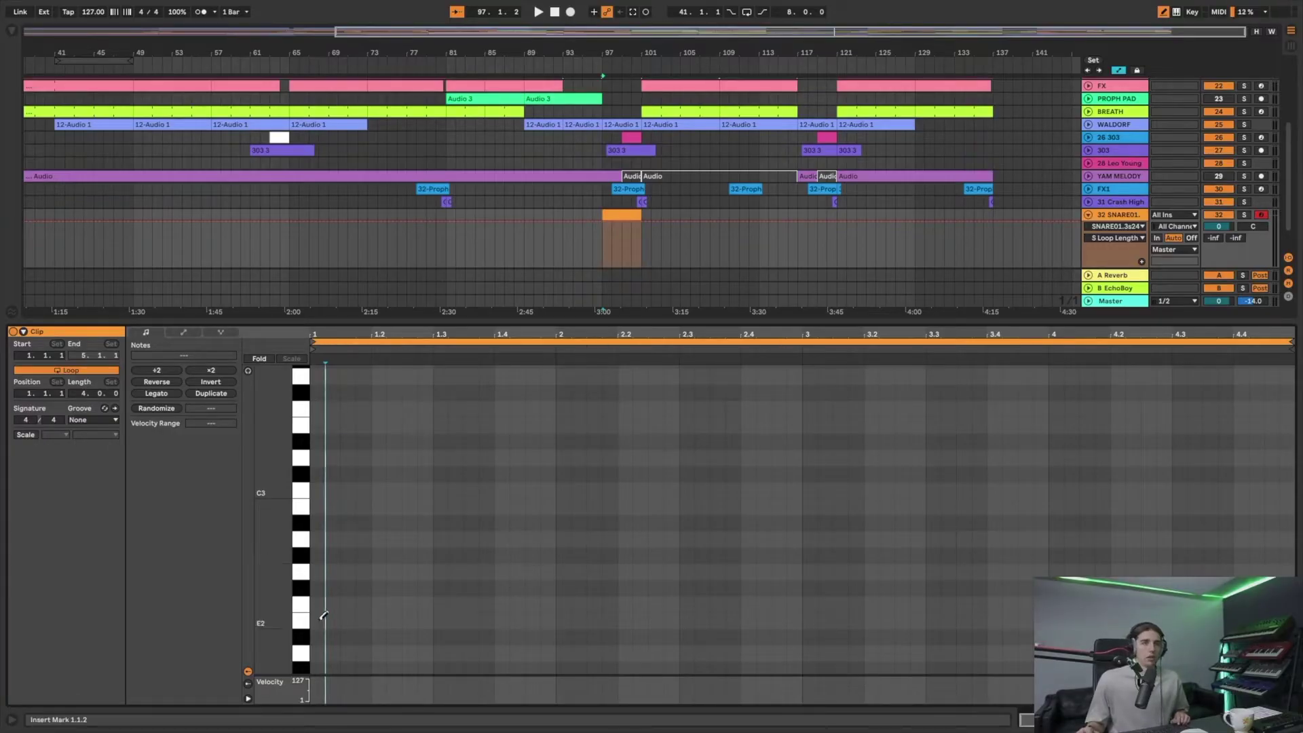
{"action": "left_click", "coordinate": [322, 487]}
- Play from the snare note and lower the snare track's volume to -12.7 dB
{"action": "key", "text": "space"}
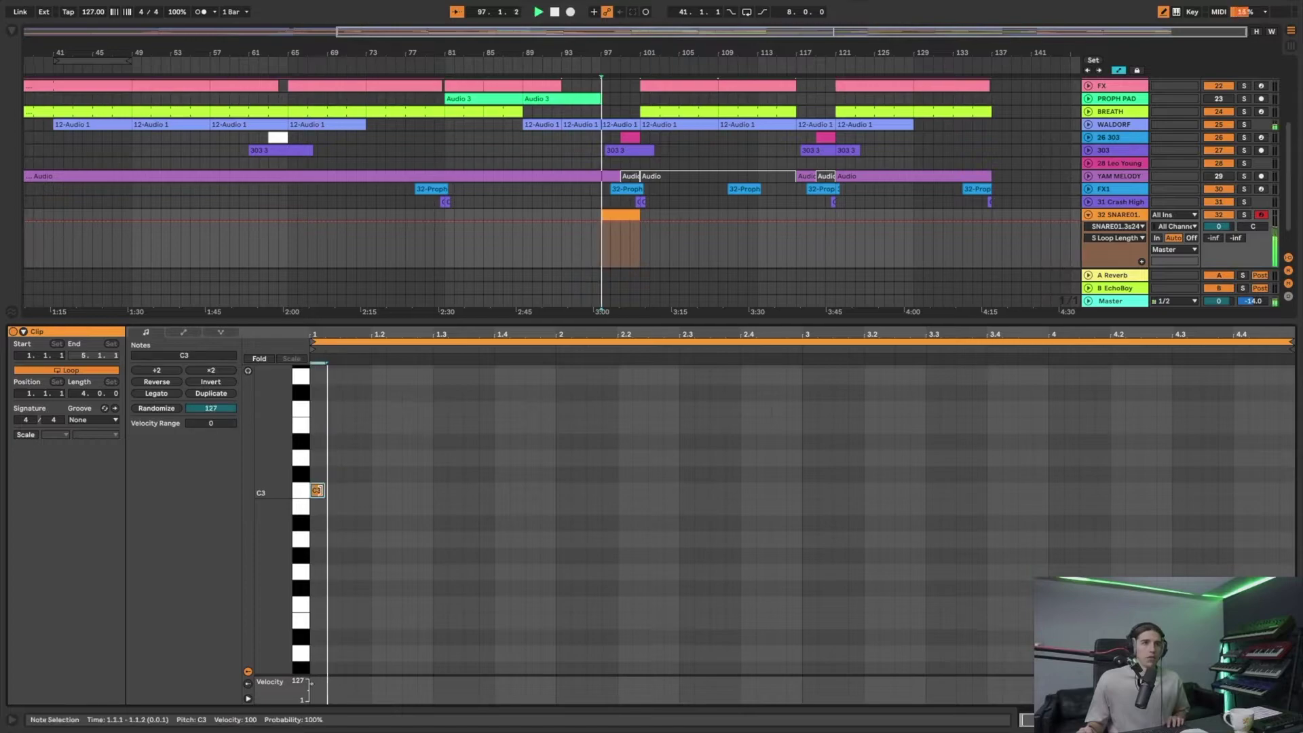
{"action": "left_click_drag", "start_coordinate": [1218, 226], "coordinate": [1218, 268]}
{"action": "key", "text": "space"}
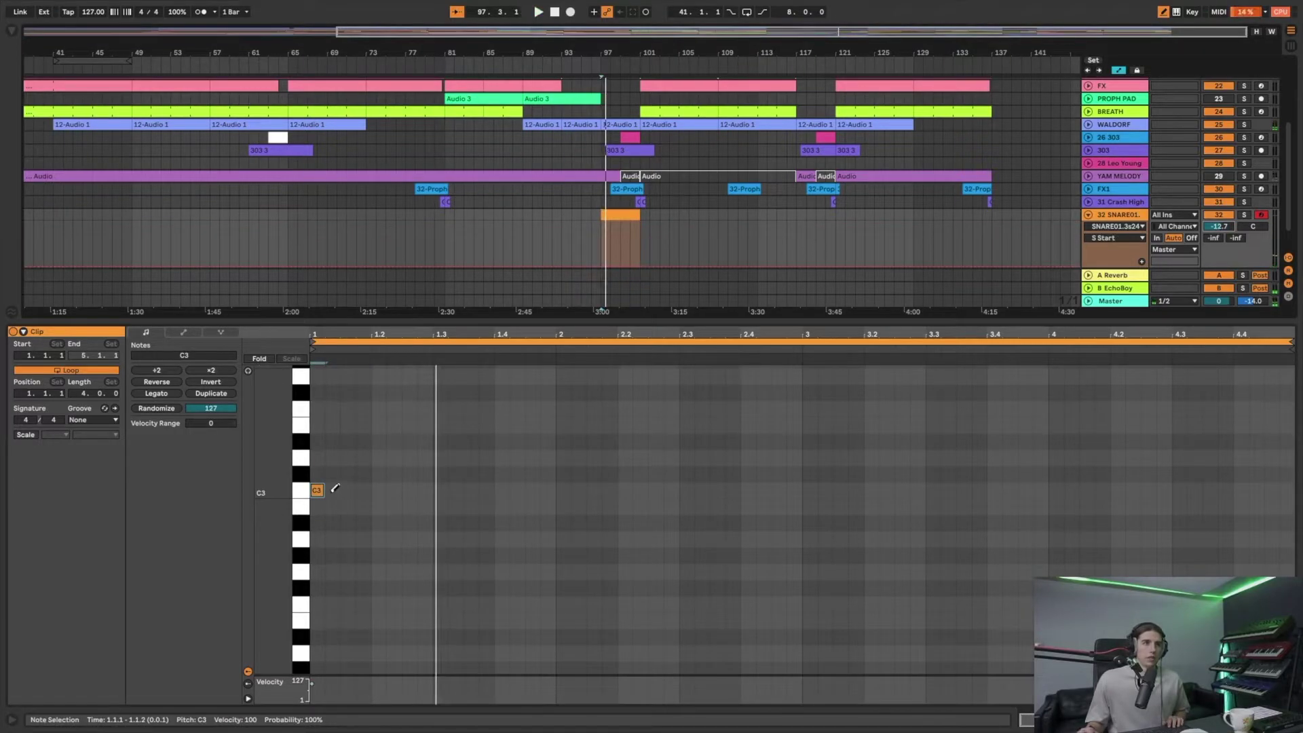
- Add C3 notes on every eighth note from 1.1.3 to 1.3.3 in the snare clip
{"action": "left_click", "coordinate": [347, 490]}
{"action": "left_click", "coordinate": [378, 490]}
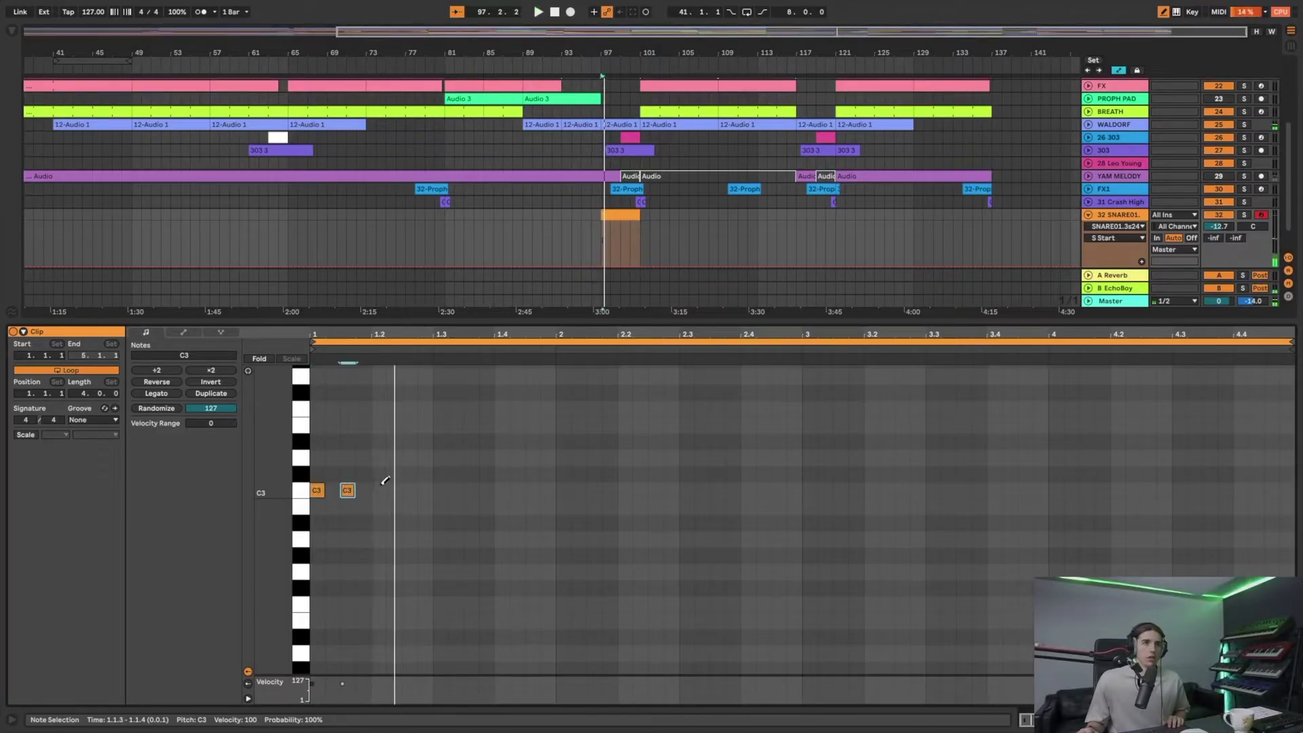
{"action": "left_click", "coordinate": [409, 490]}
{"action": "left_click", "coordinate": [440, 490]}
{"action": "left_click", "coordinate": [471, 490]}
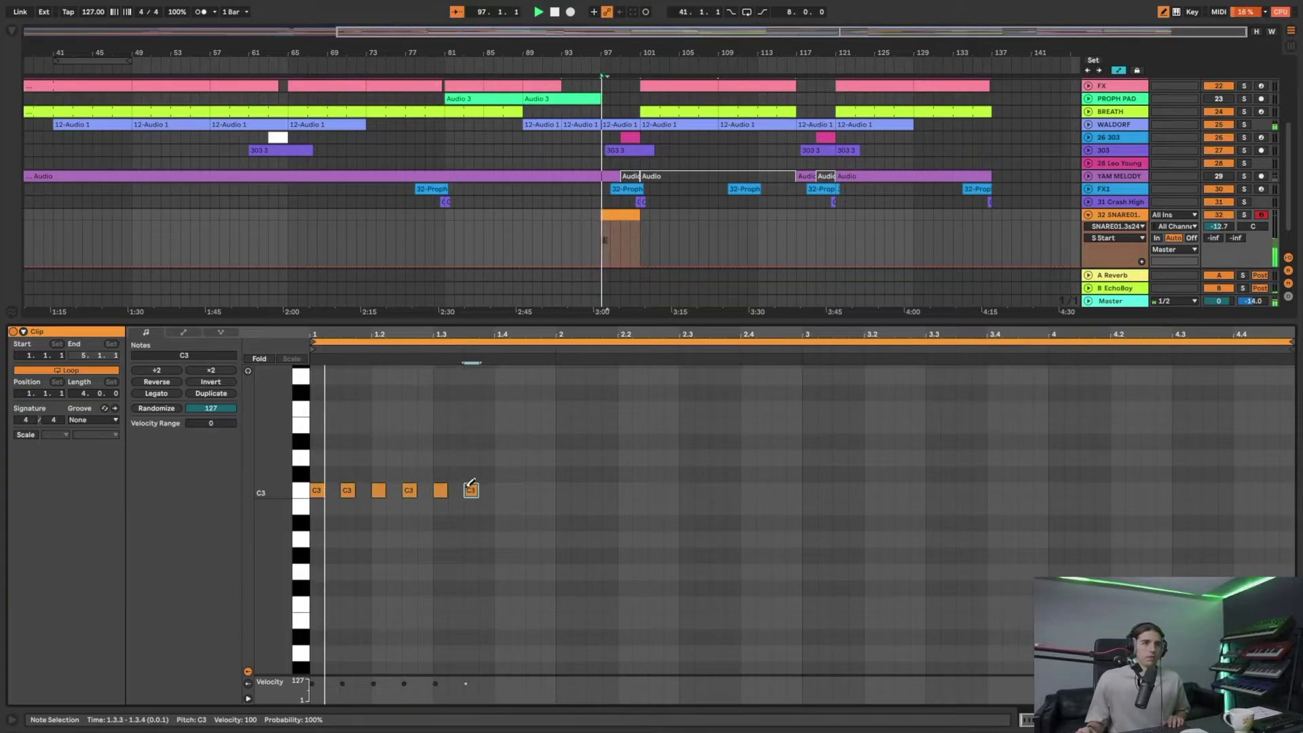
- Mute the WALDORF and snare tracks and check the YAM MELODY track in solo from bar 97
{"action": "left_click", "coordinate": [1228, 125]}
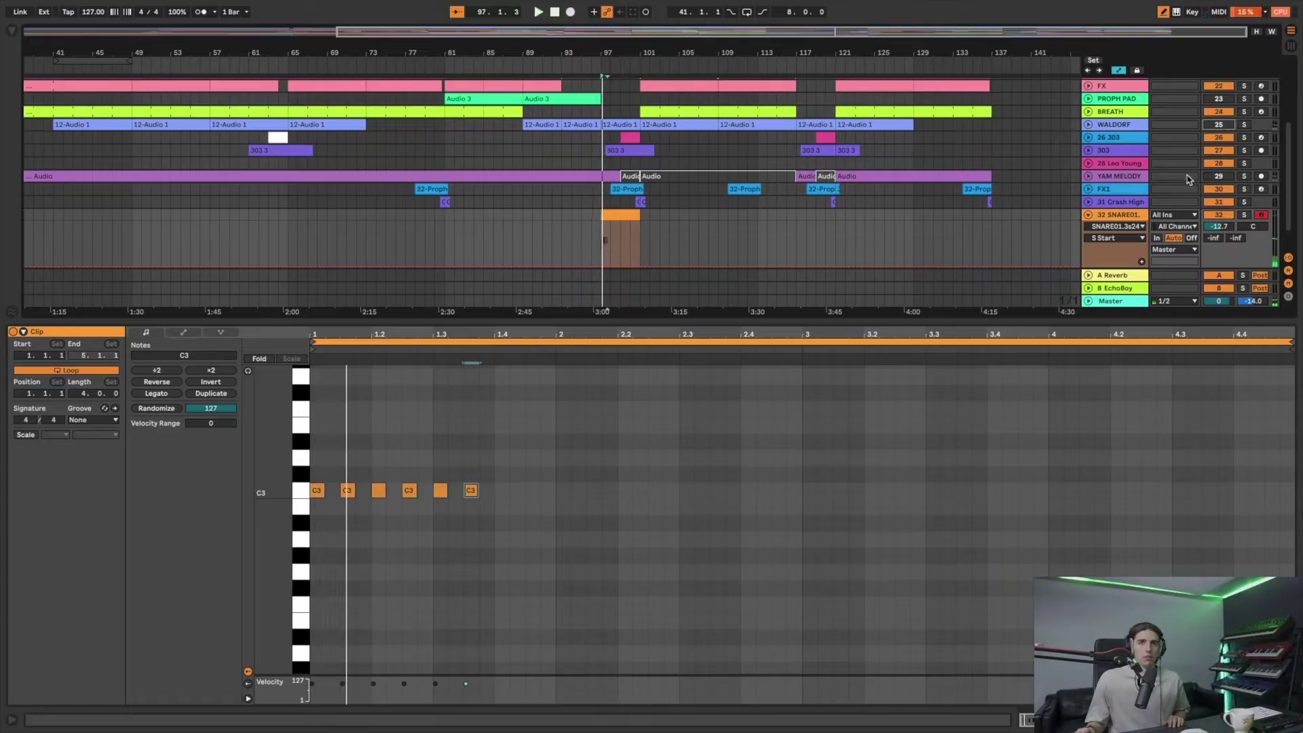
{"action": "left_click", "coordinate": [1219, 215]}
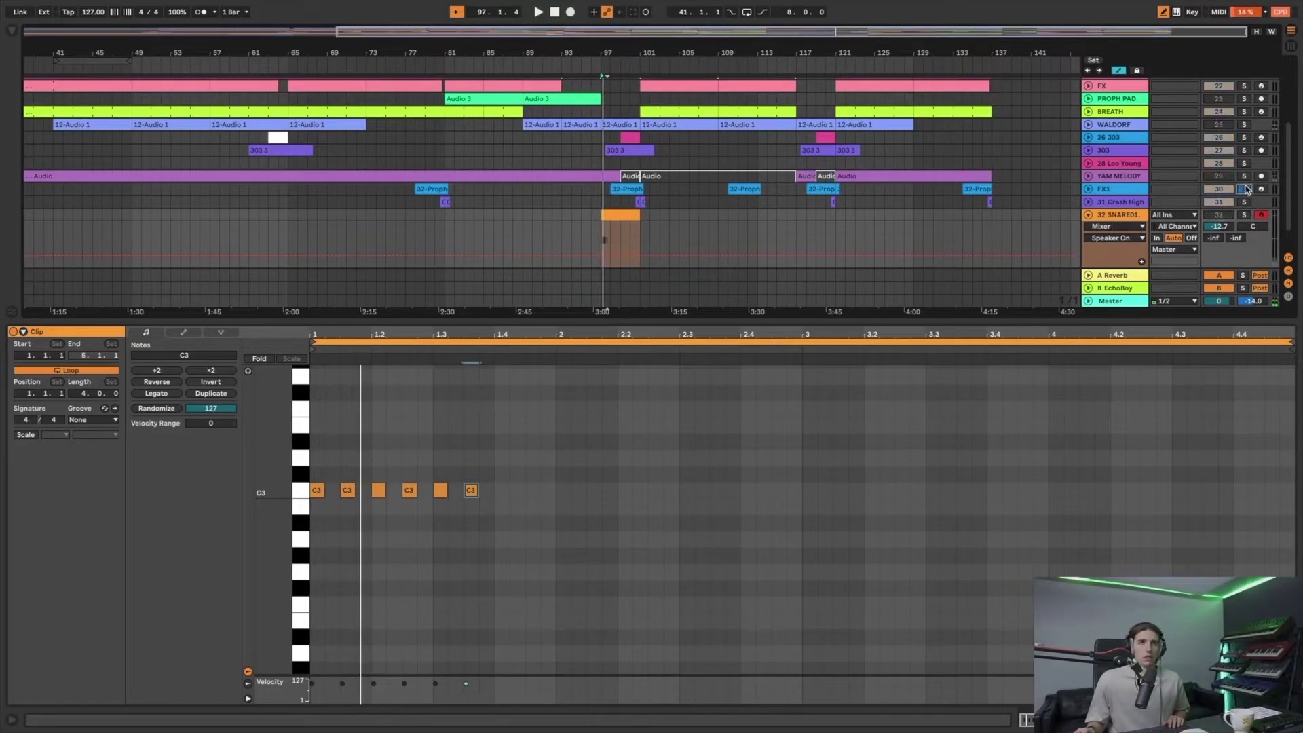
{"action": "left_click", "coordinate": [1246, 177]}
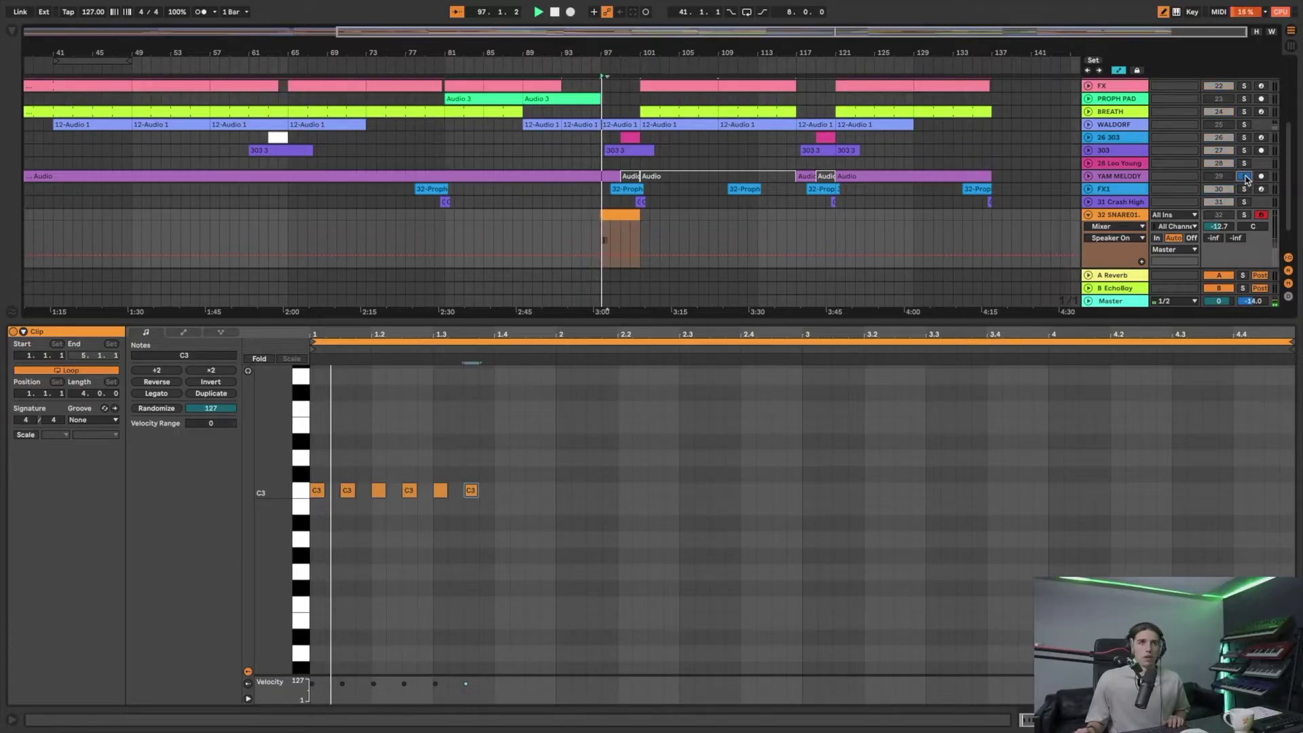
- Check the DRUMS group and the 20 YAMAHA track in solo during playback from bar 97
{"action": "scroll", "coordinate": [1247, 177], "scroll_direction": "up", "scroll_amount": 3}
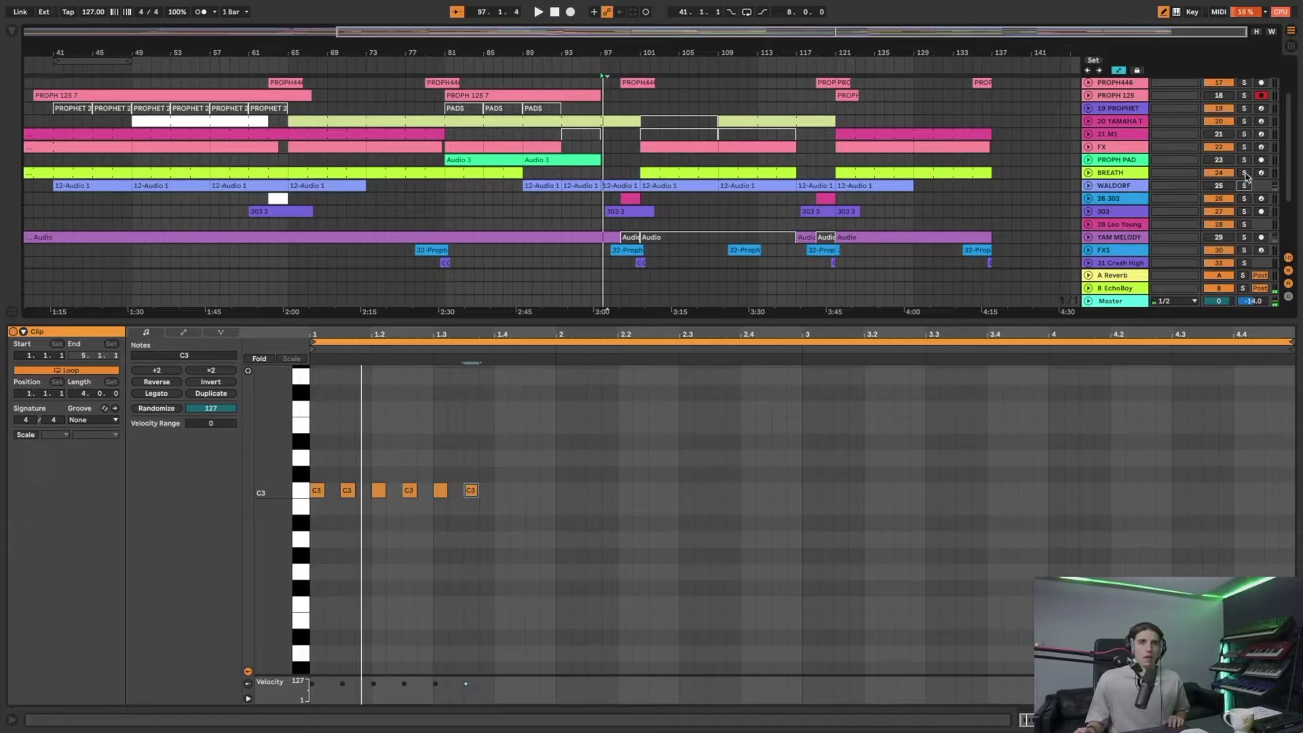
{"action": "scroll", "coordinate": [1248, 178], "scroll_direction": "up", "scroll_amount": 3}
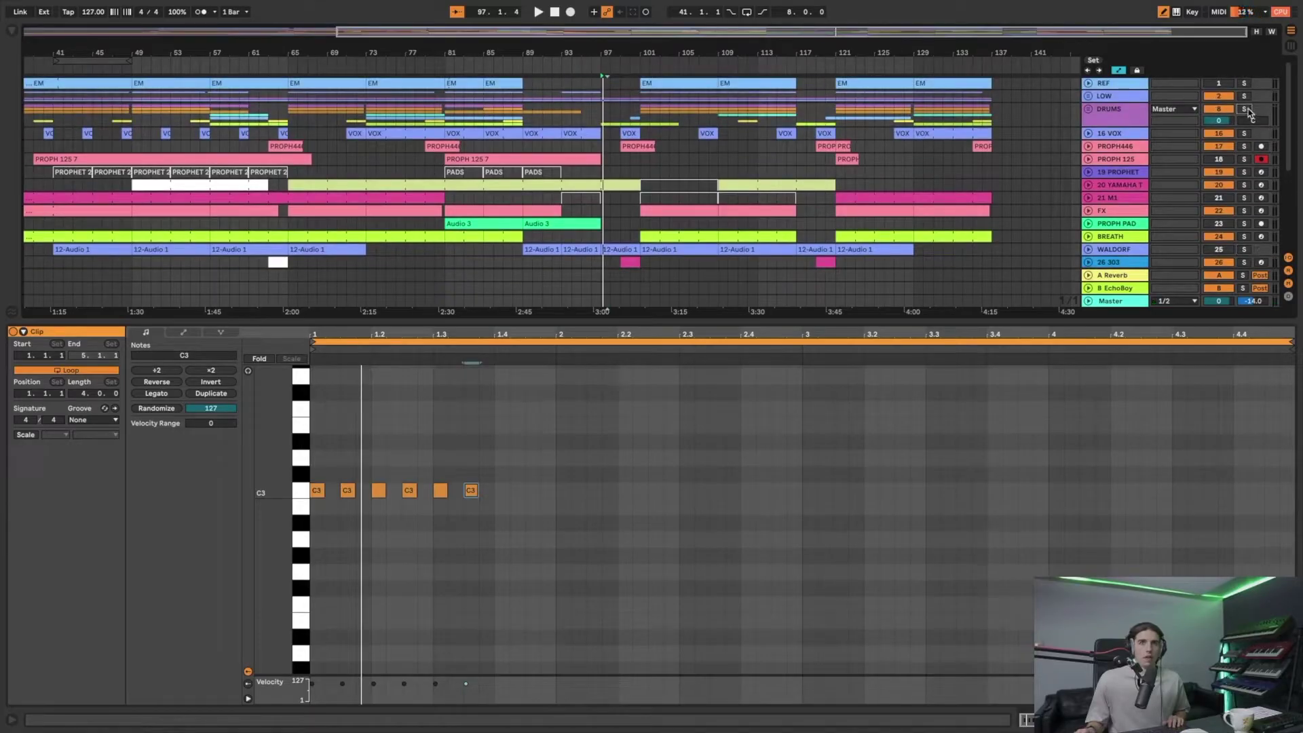
{"action": "left_click", "coordinate": [1246, 110]}
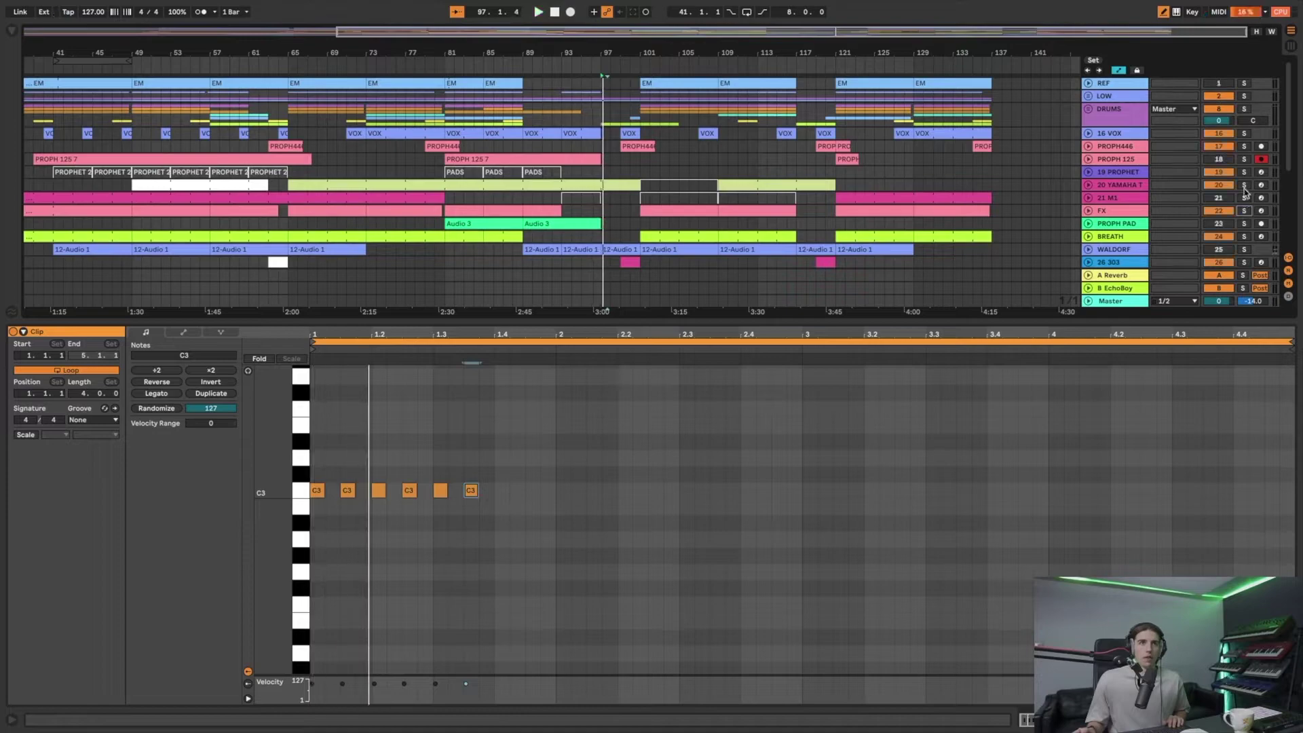
{"action": "left_click", "coordinate": [1246, 185]}
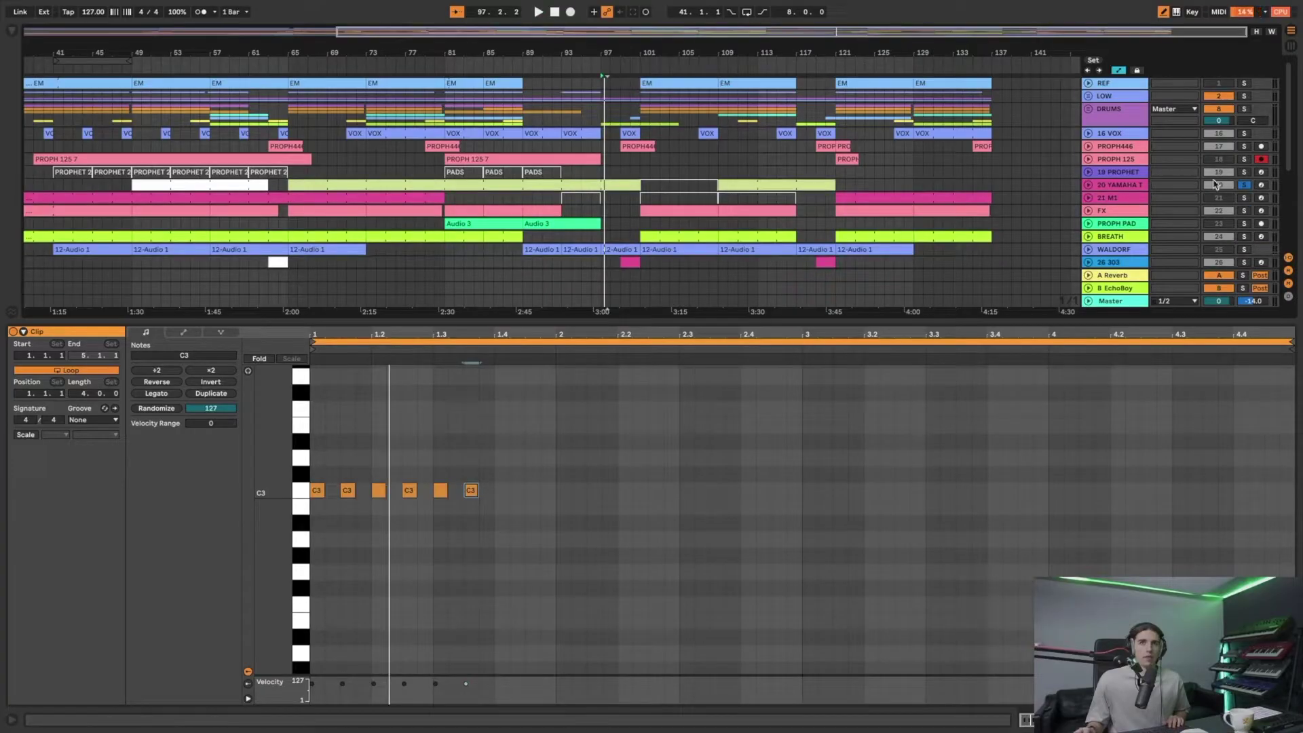
{"action": "scroll", "coordinate": [1235, 184], "scroll_direction": "down", "scroll_amount": 5}
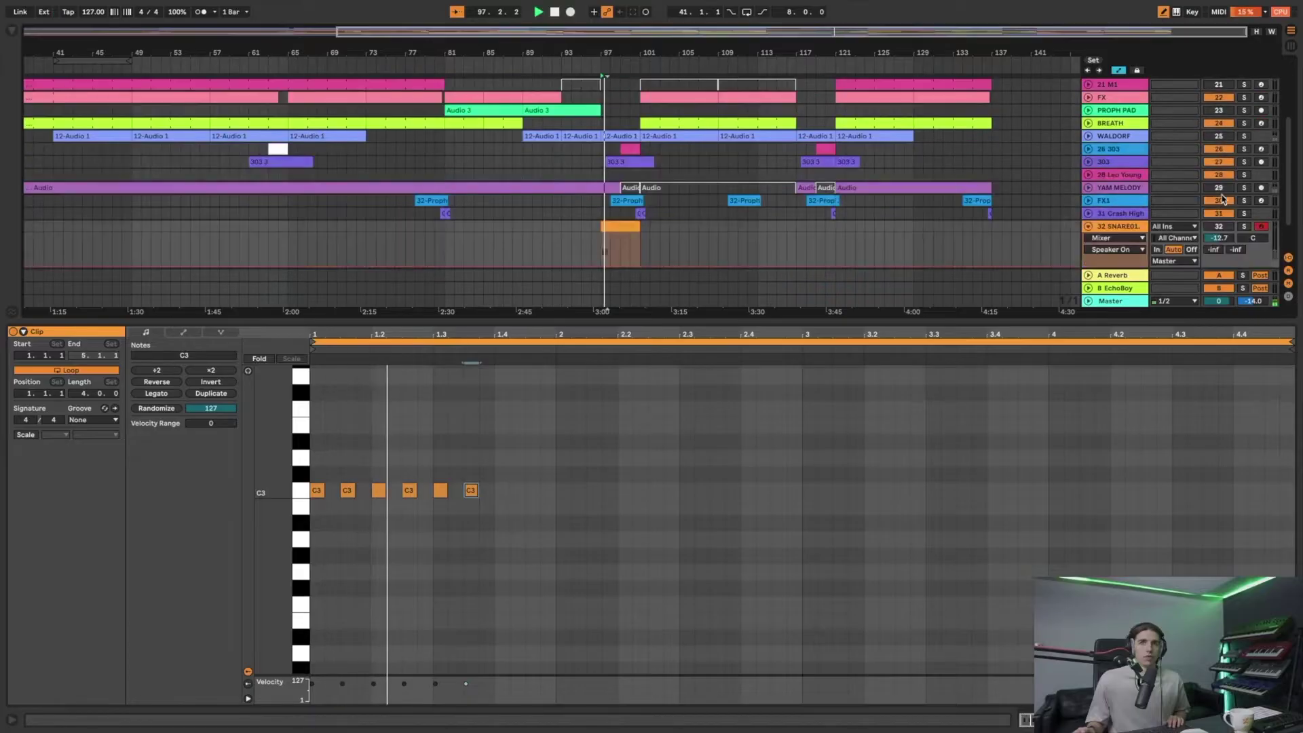
{"action": "scroll", "coordinate": [1228, 197], "scroll_direction": "up", "scroll_amount": 5}
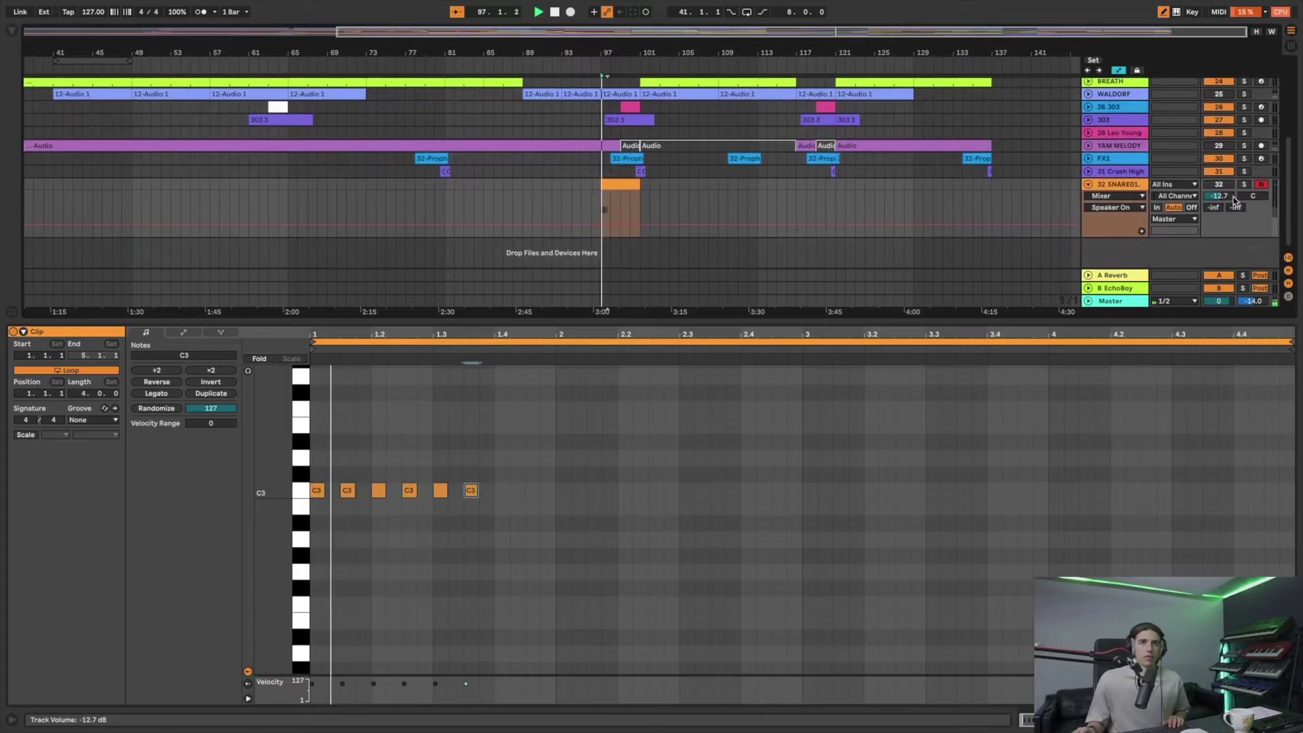
{"action": "scroll", "coordinate": [1230, 195], "scroll_direction": "up", "scroll_amount": 3}
- Mute the 16 VOX and FX tracks and toggle 19 PROPHET and BREATH off and on while playing from bar 97
{"action": "left_click", "coordinate": [644, 108]}
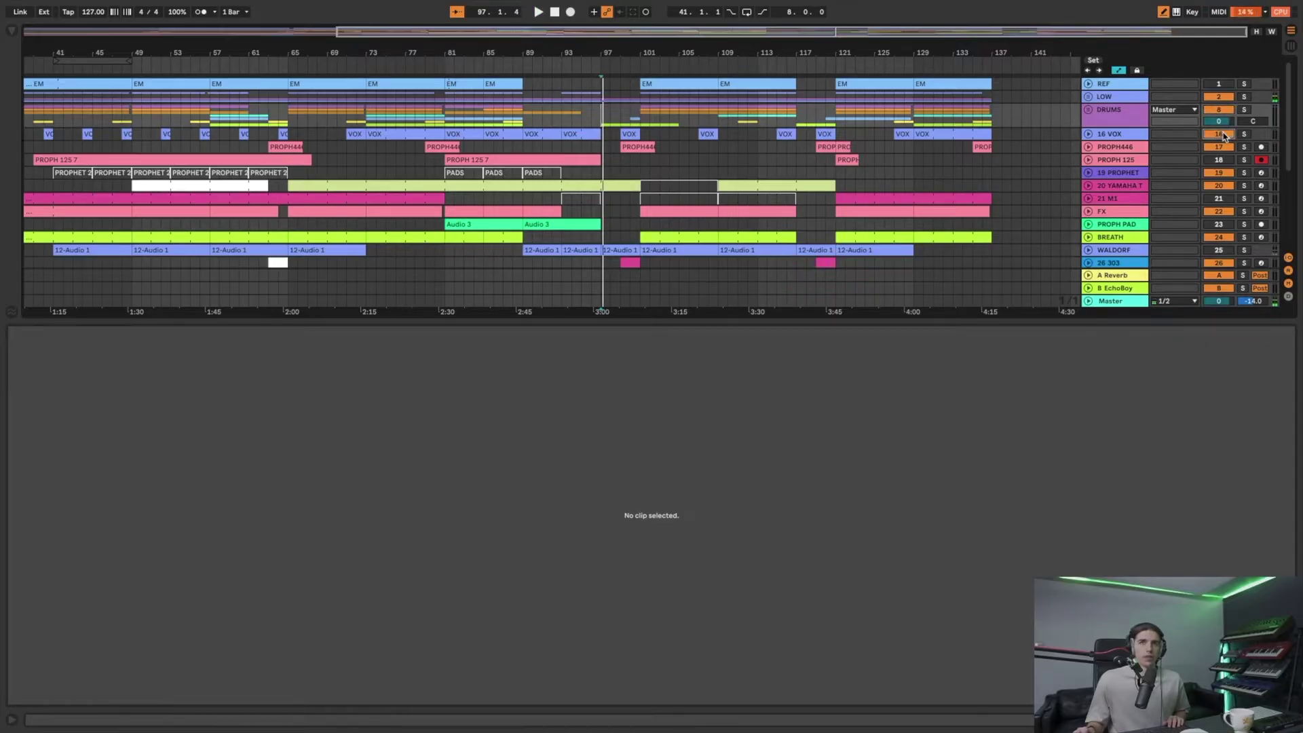
{"action": "left_click", "coordinate": [1225, 174]}
{"action": "key", "text": "space"}
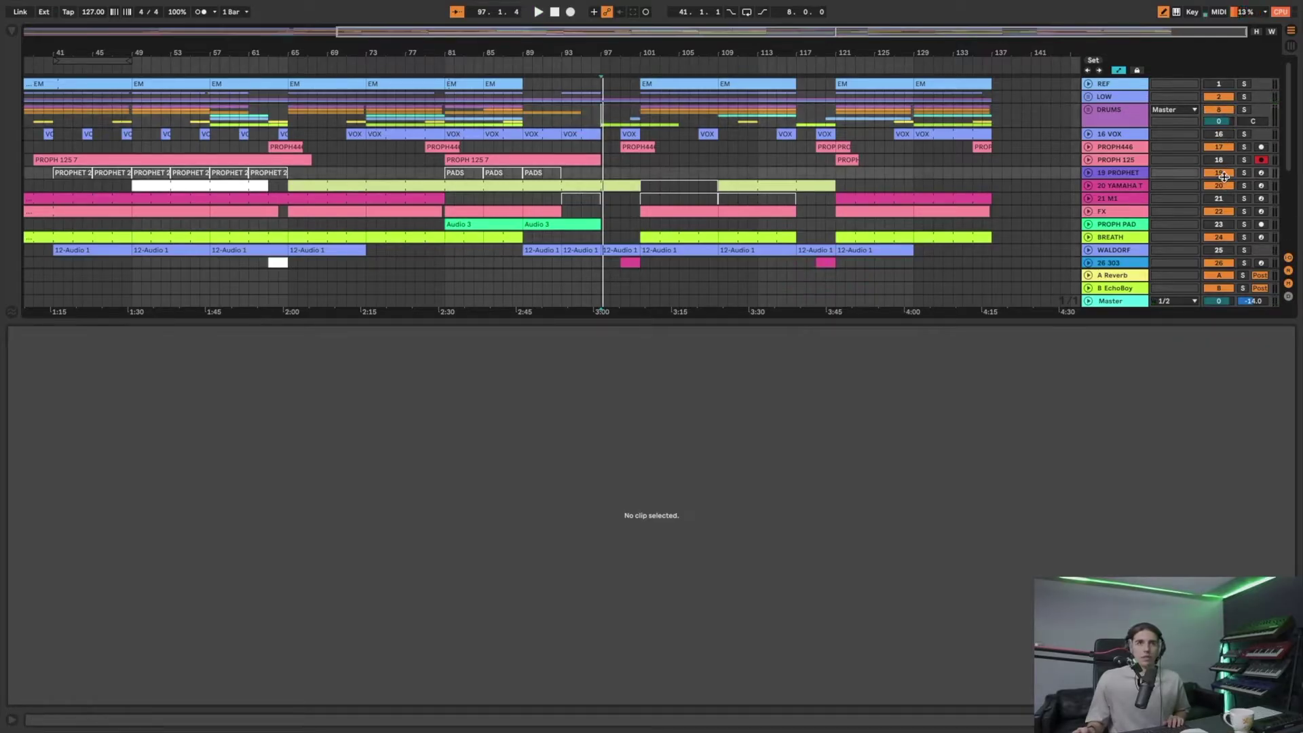
{"action": "left_click", "coordinate": [1225, 174]}
{"action": "key", "text": "space"}
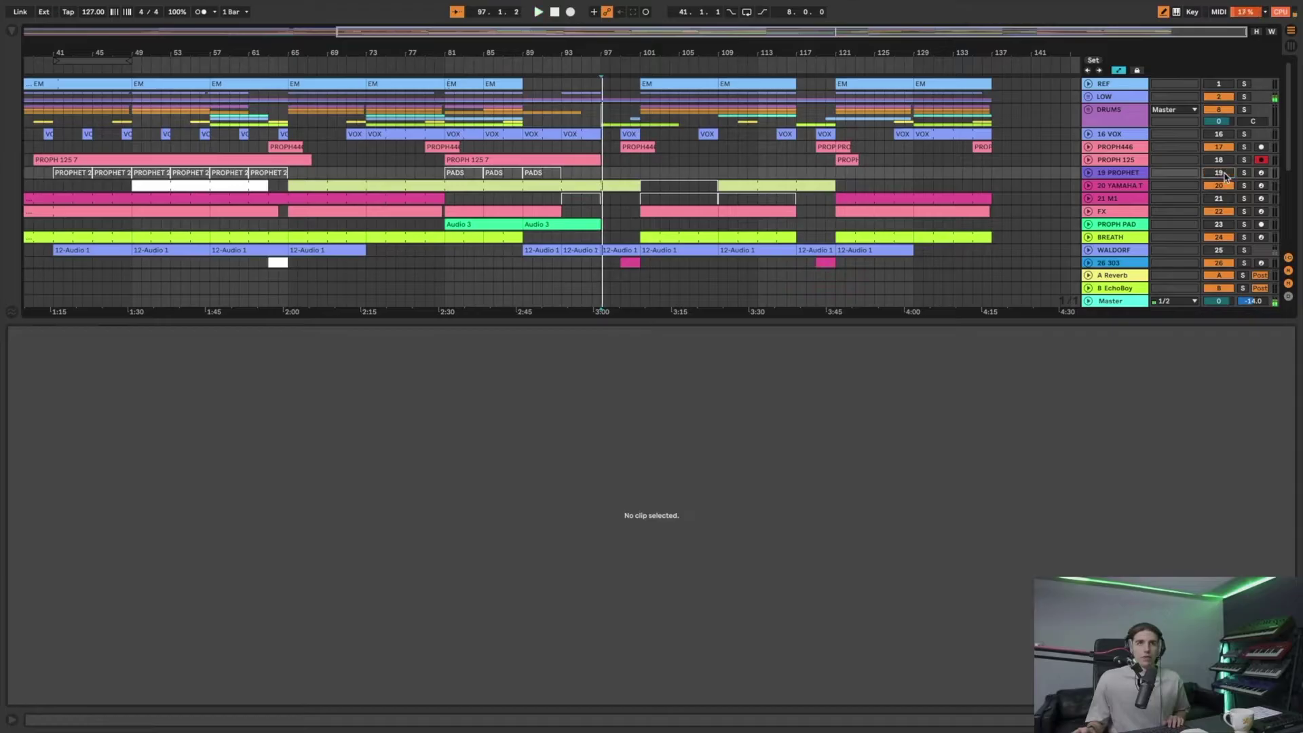
{"action": "left_click", "coordinate": [1219, 238]}
{"action": "key", "text": "space"}
- Listen from bar 97 with the 26 303, 303 and number 28 tracks muted one at a time
{"action": "scroll", "coordinate": [1226, 243], "scroll_direction": "down", "scroll_amount": 3}
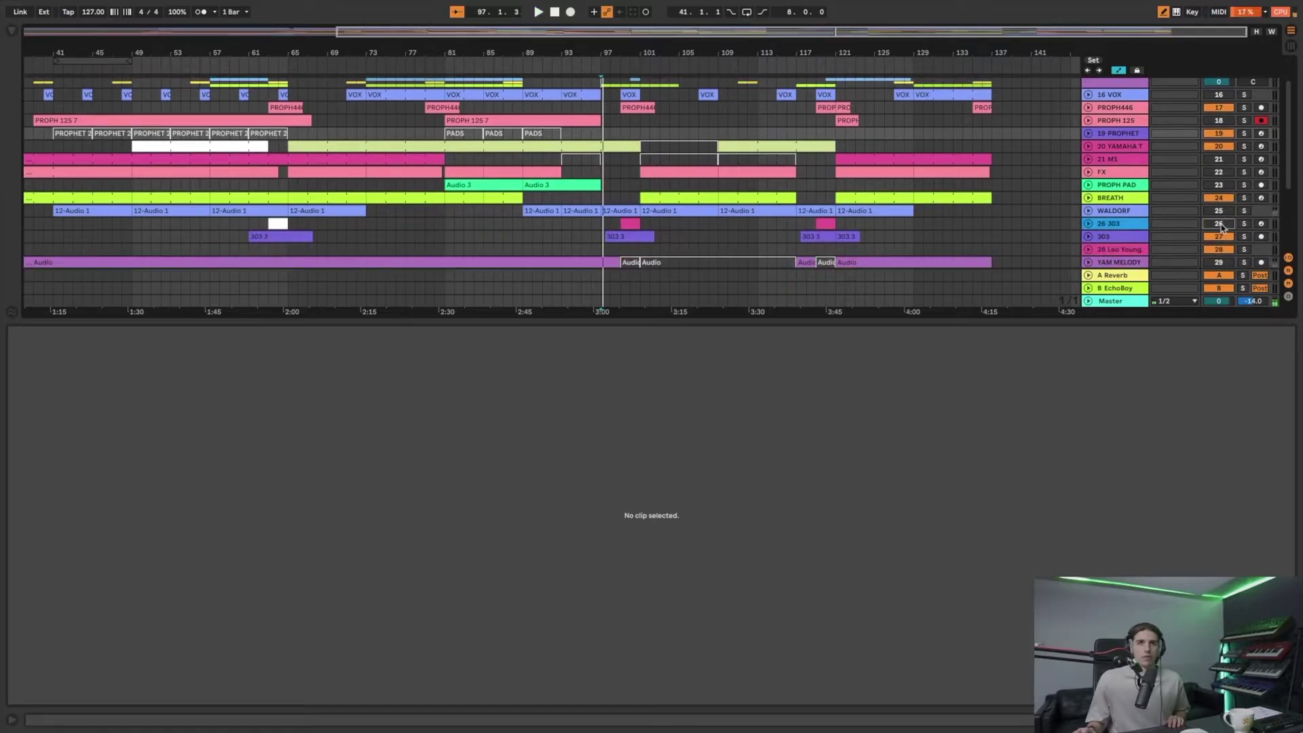
{"action": "left_click", "coordinate": [1219, 237]}
{"action": "key", "text": "space"}
{"action": "left_click", "coordinate": [1220, 250]}
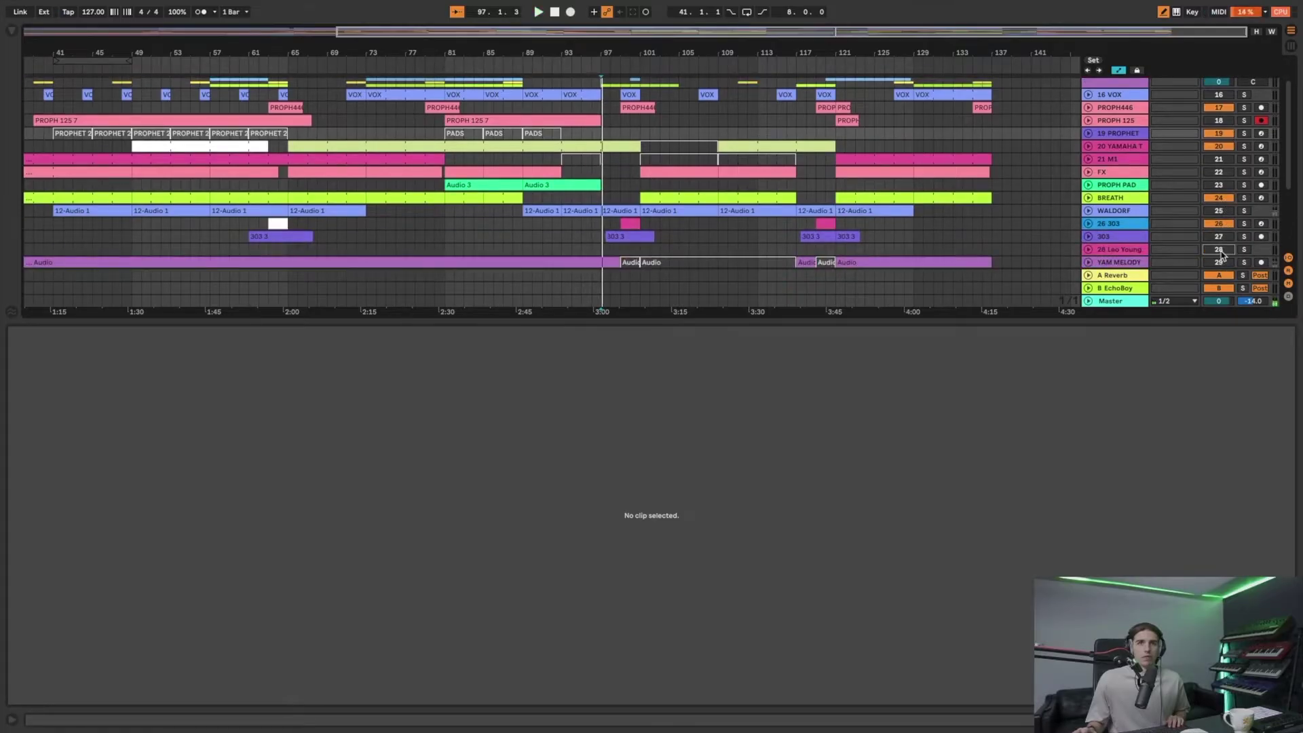
{"action": "scroll", "coordinate": [1222, 239], "scroll_direction": "down", "scroll_amount": 4}
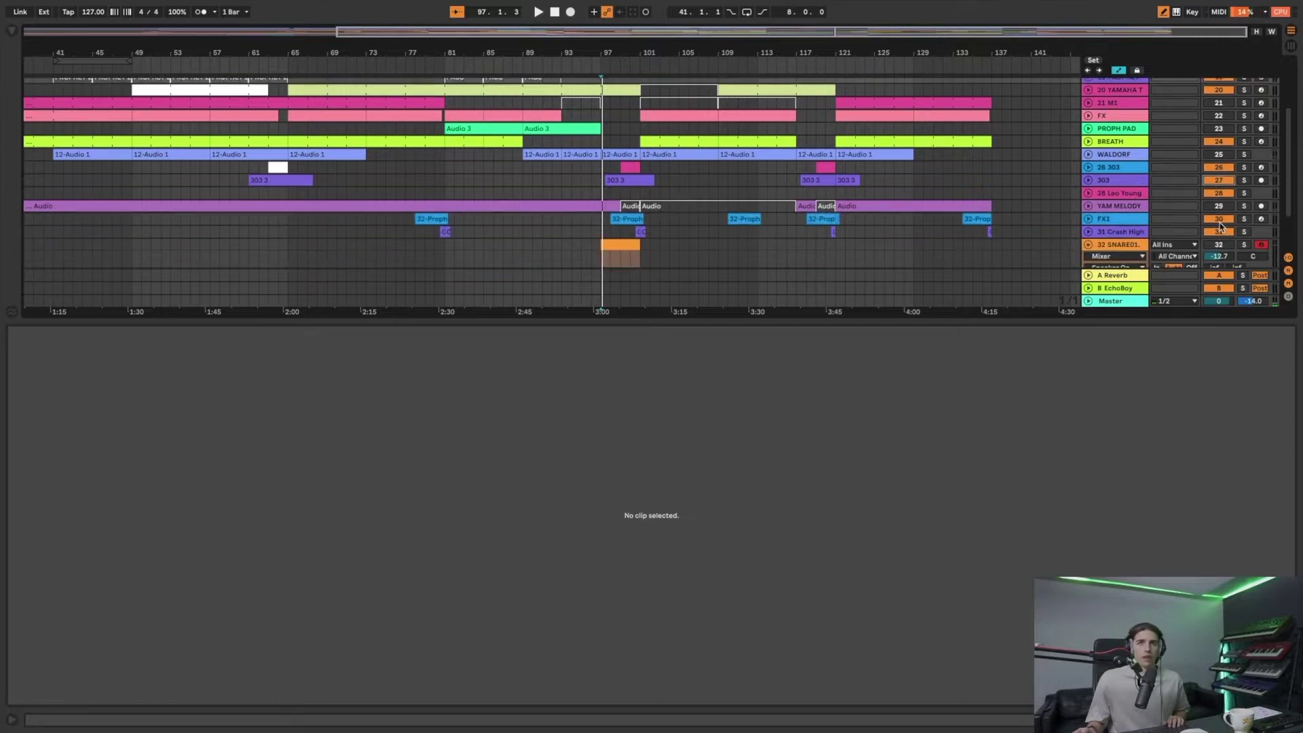
{"action": "scroll", "coordinate": [1221, 250], "scroll_direction": "down", "scroll_amount": 5}
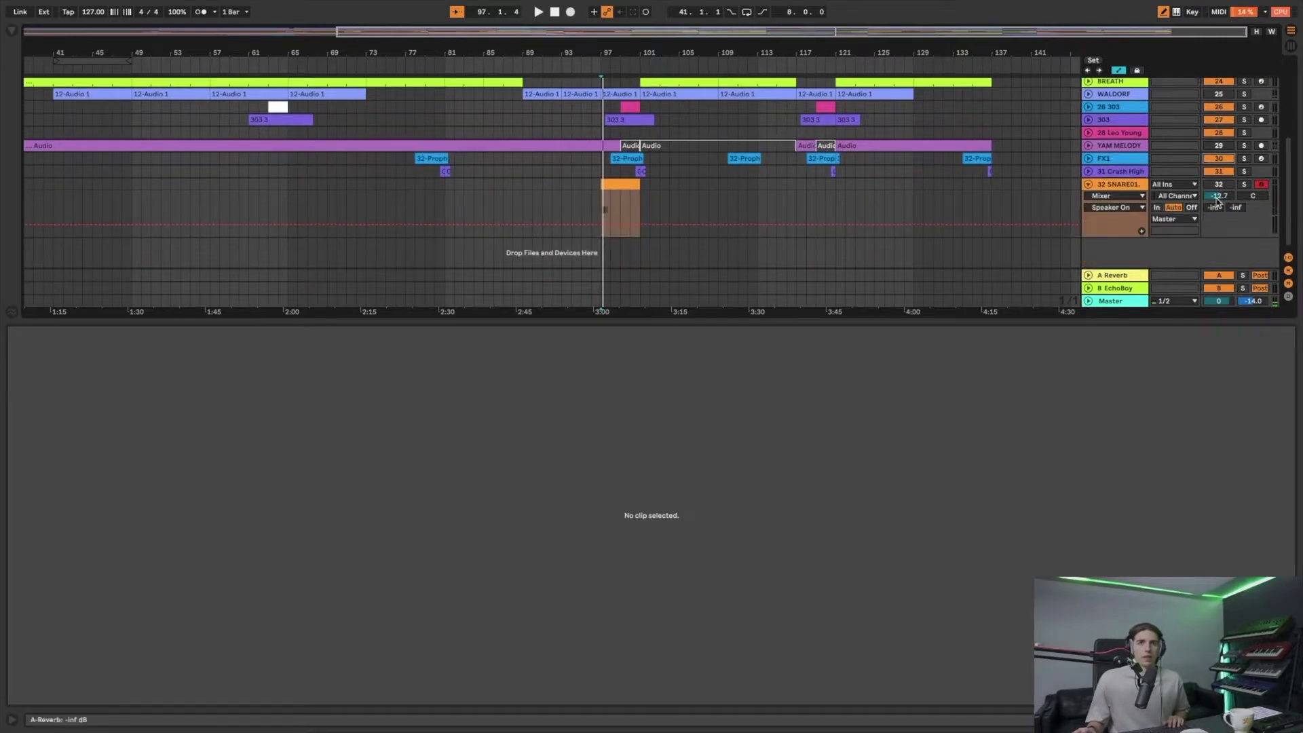
{"action": "scroll", "coordinate": [1219, 181], "scroll_direction": "up", "scroll_amount": 10}
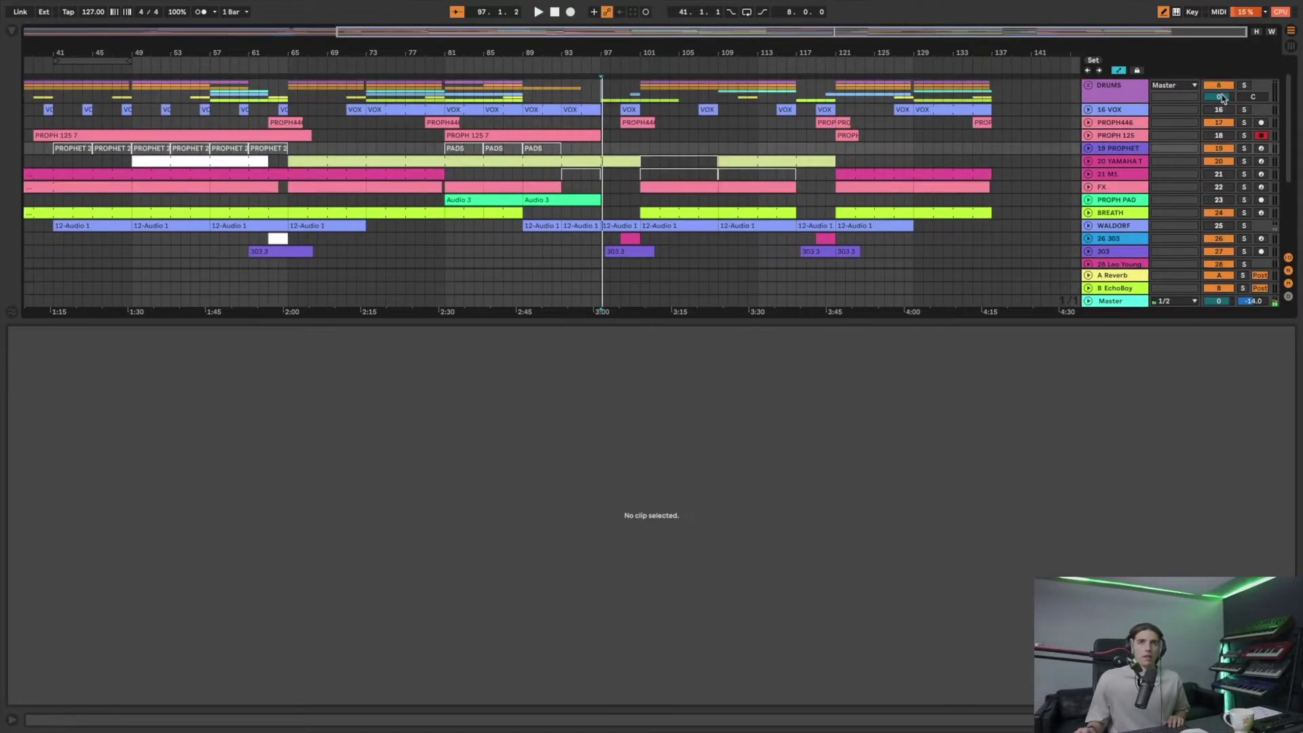
{"action": "scroll", "coordinate": [1223, 88], "scroll_direction": "up", "scroll_amount": 2}
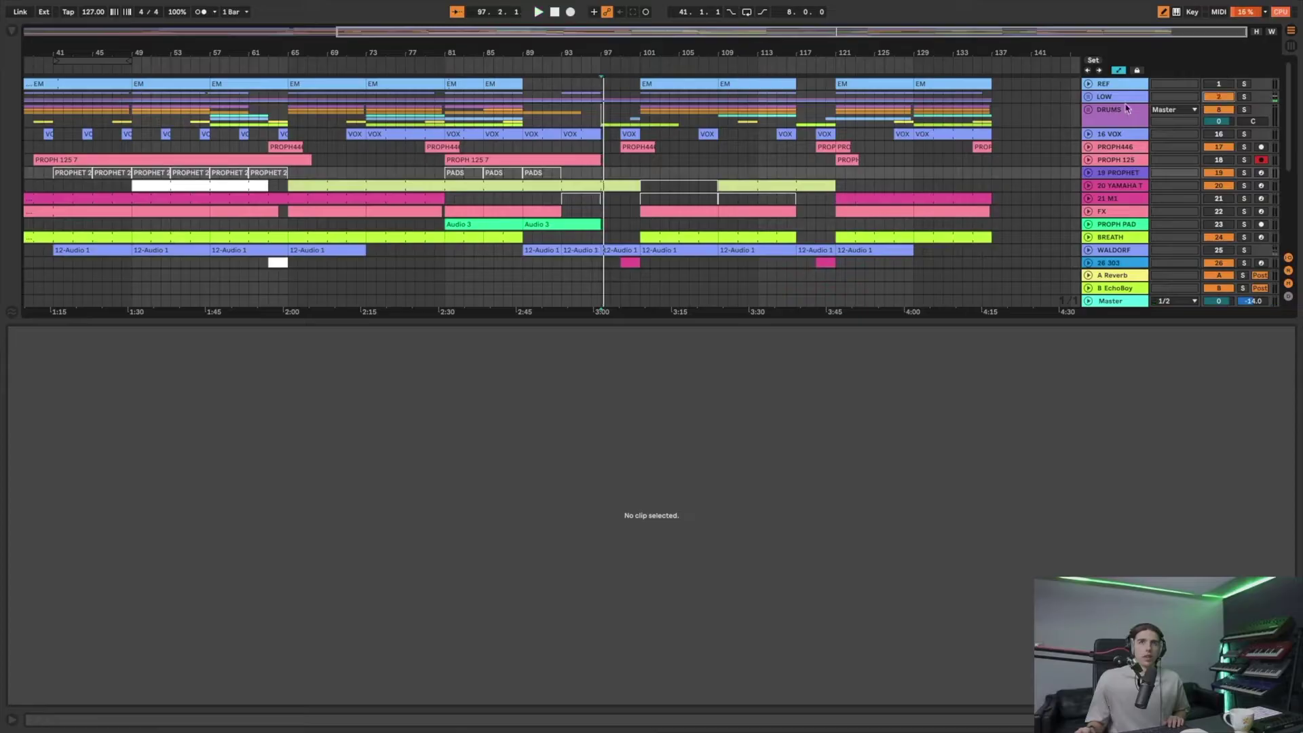
- Unfold the LOW group, shorten the KICK part before bar 97 to end at 96.4.3, and play the transition
{"action": "left_click", "coordinate": [1087, 98]}
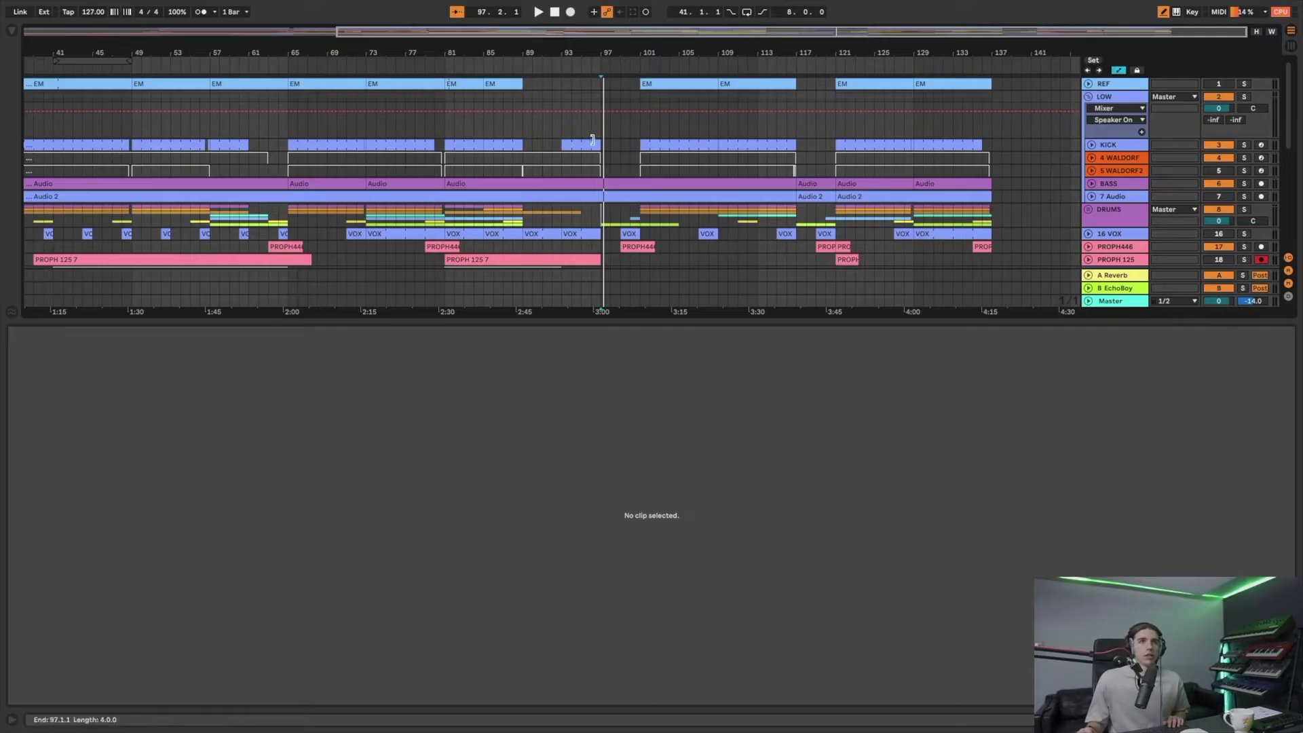
{"action": "left_click_drag", "start_coordinate": [599, 54], "coordinate": [602, 70]}
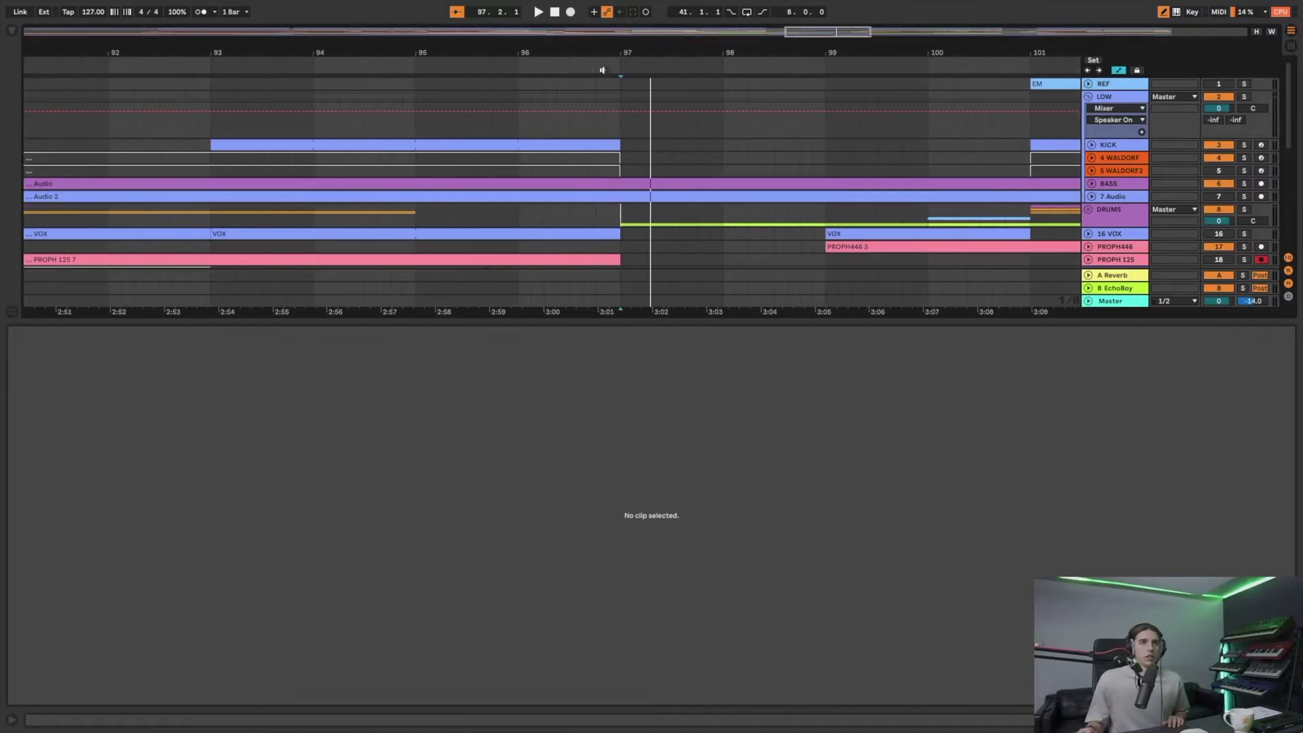
{"action": "left_click", "coordinate": [617, 147]}
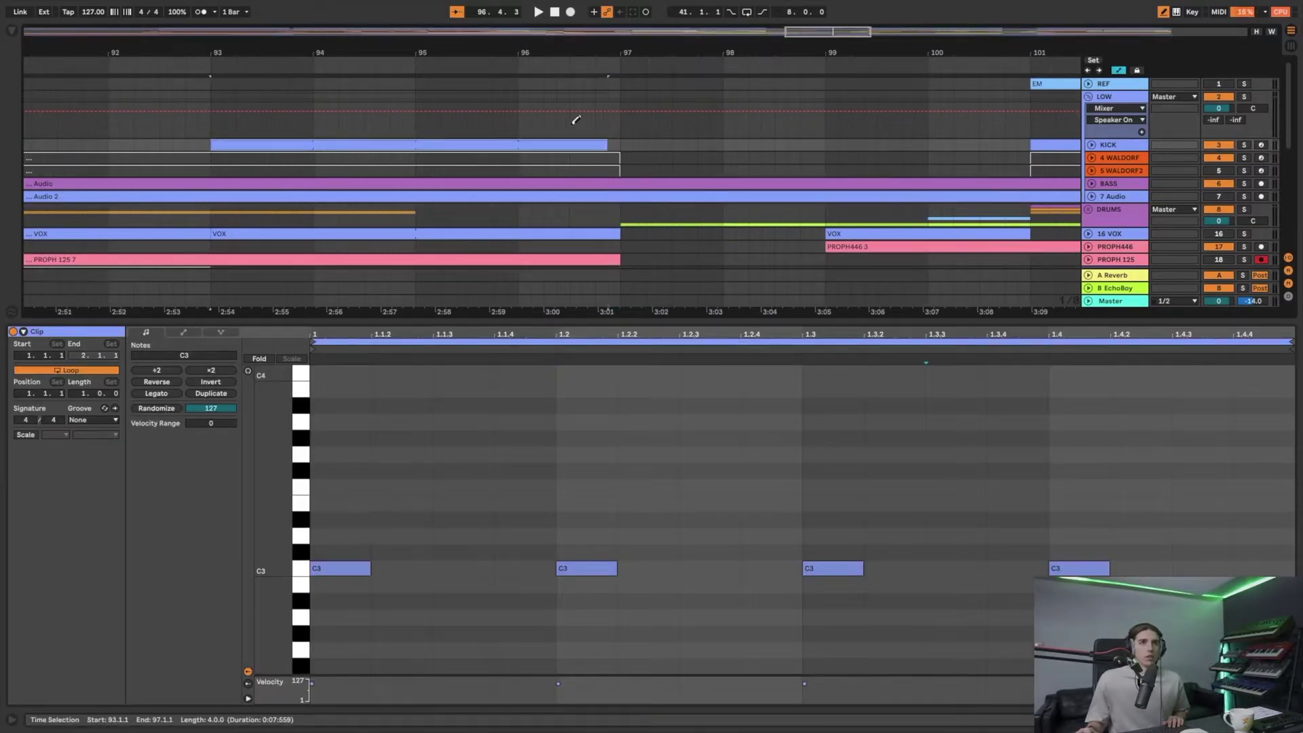
{"action": "key", "text": "space"}
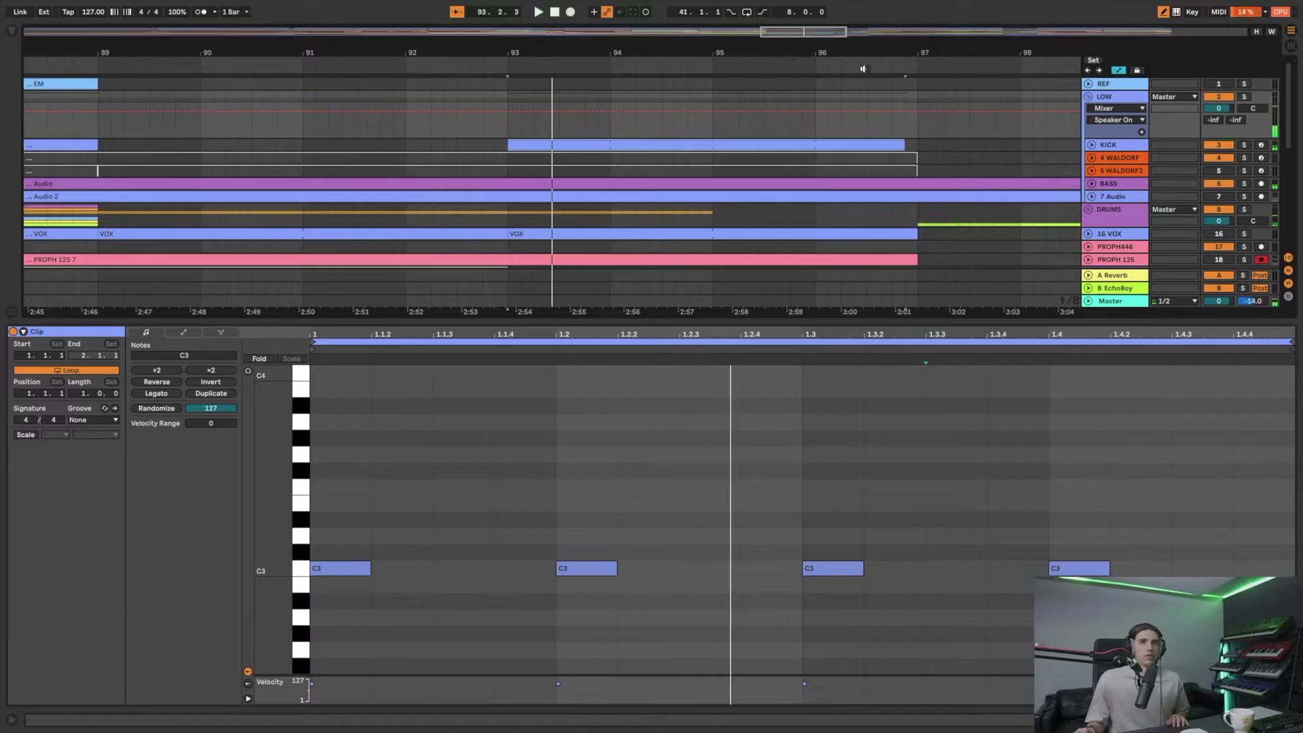
- Fold the LOW group and add a C3 note at 1.4.1 in the snare clip
{"action": "left_click", "coordinate": [1089, 97]}
{"action": "scroll", "coordinate": [911, 143], "scroll_direction": "down", "scroll_amount": 6}
{"action": "left_click", "coordinate": [666, 185]}
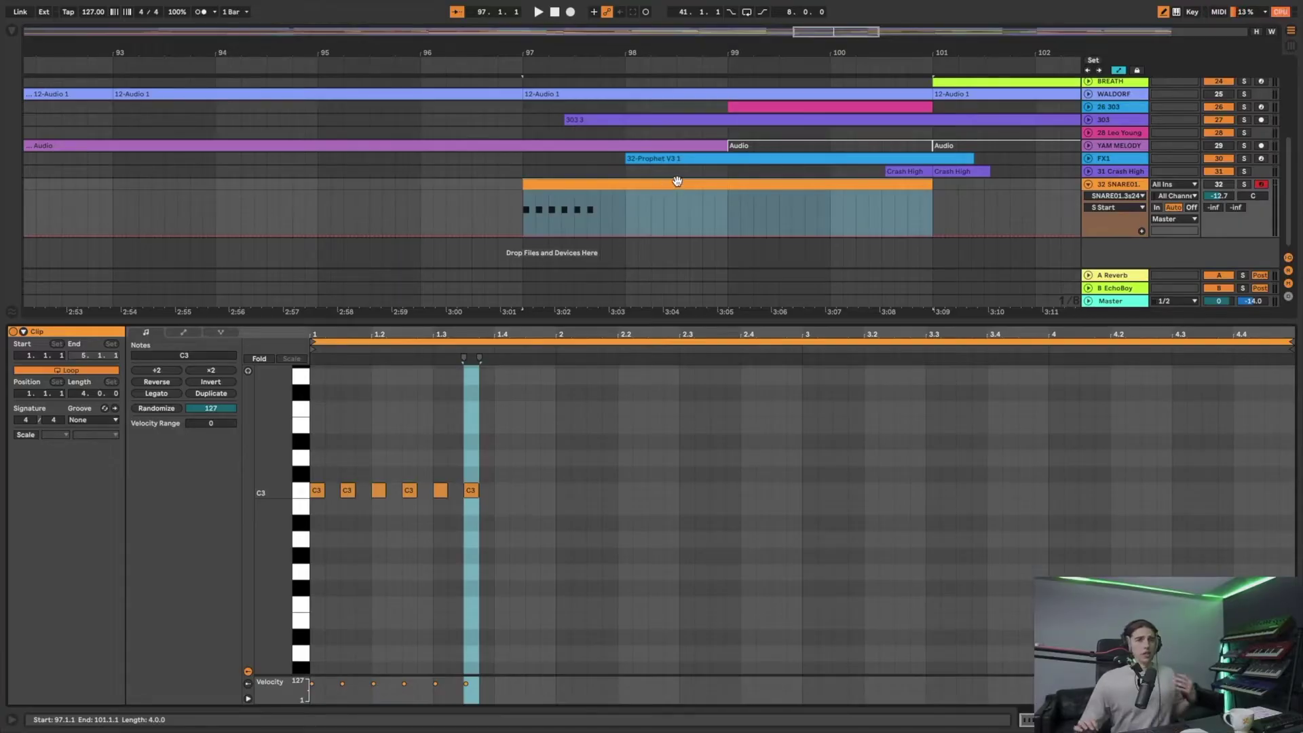
{"action": "scroll", "coordinate": [611, 477], "scroll_direction": "down", "scroll_amount": 1}
{"action": "left_click", "coordinate": [503, 483]}
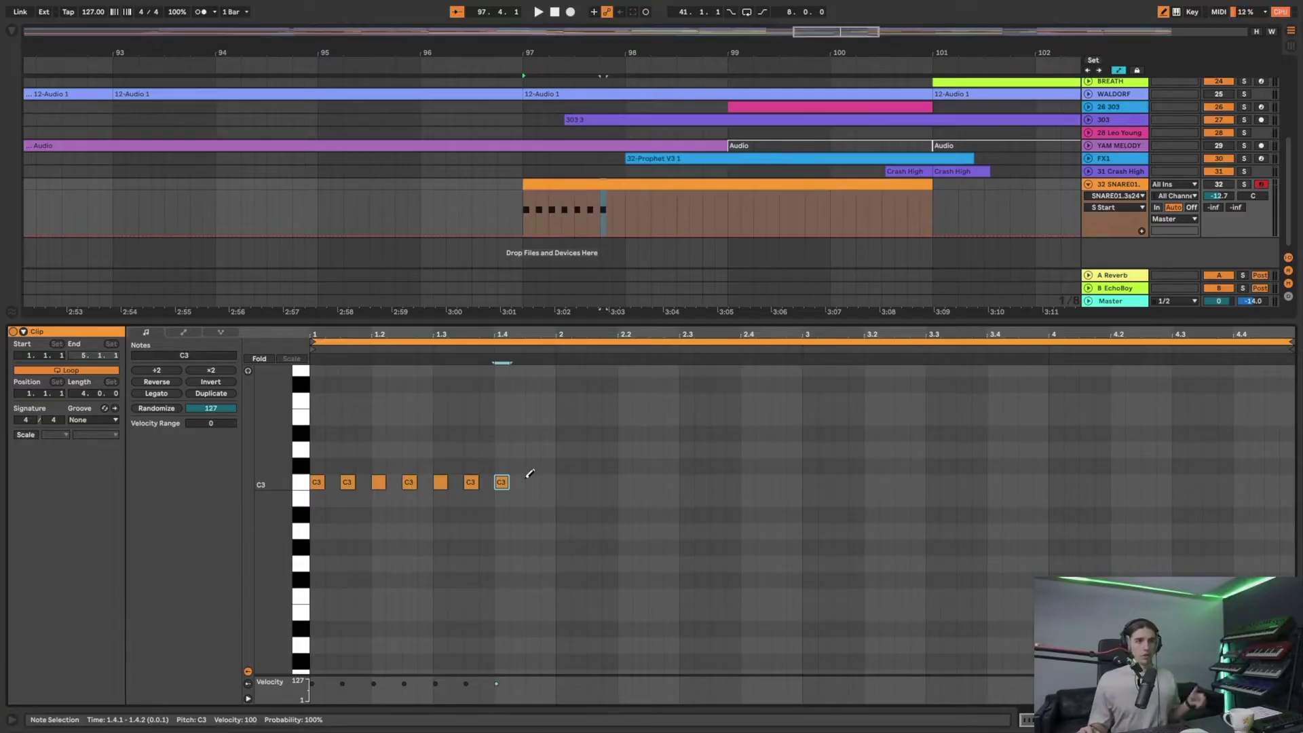
- Add a C3 note at 1.4.3, unmute the snare track and play the pattern from bar 97
{"action": "key", "text": "space"}
{"action": "key", "text": "space"}
{"action": "left_click", "coordinate": [1225, 184]}
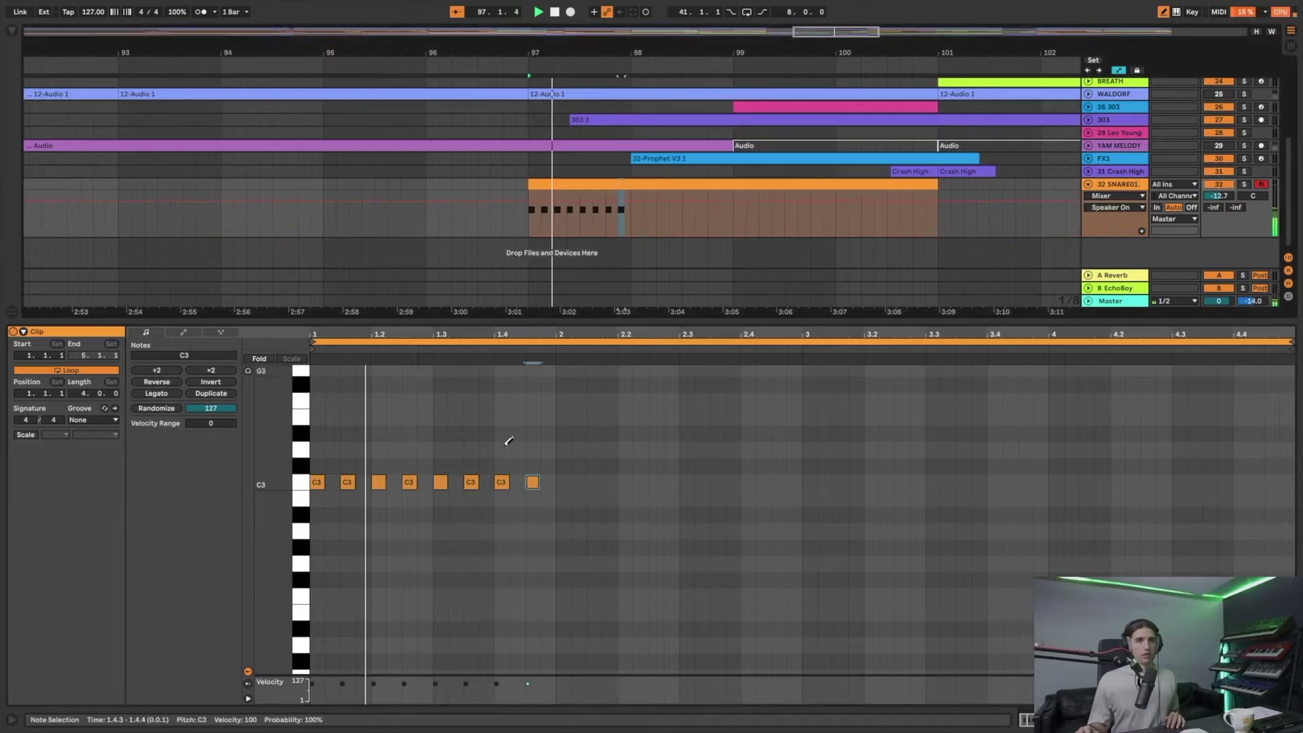
- Duplicate the eight C3 notes of bar 1 through bars 2, 3 and 4 of the snare clip and play the pattern
{"action": "left_click", "coordinate": [563, 482]}
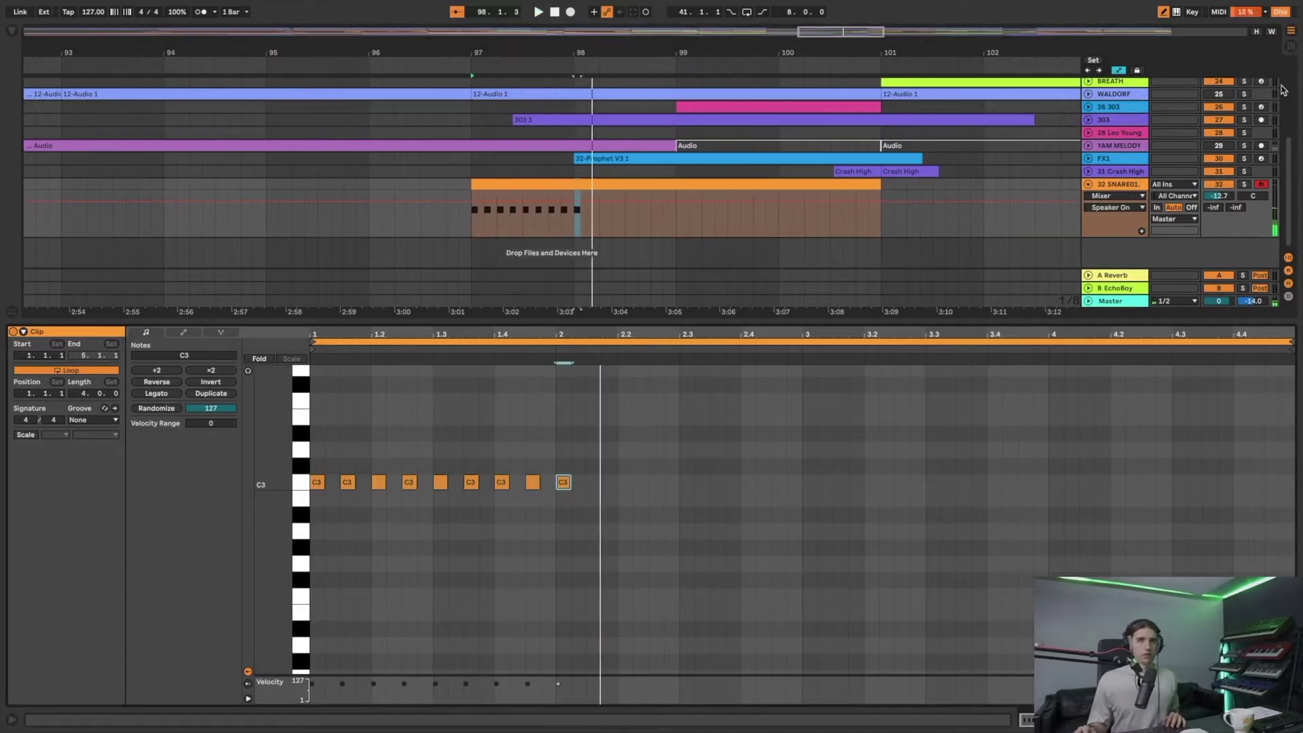
{"action": "left_click", "coordinate": [1165, 14]}
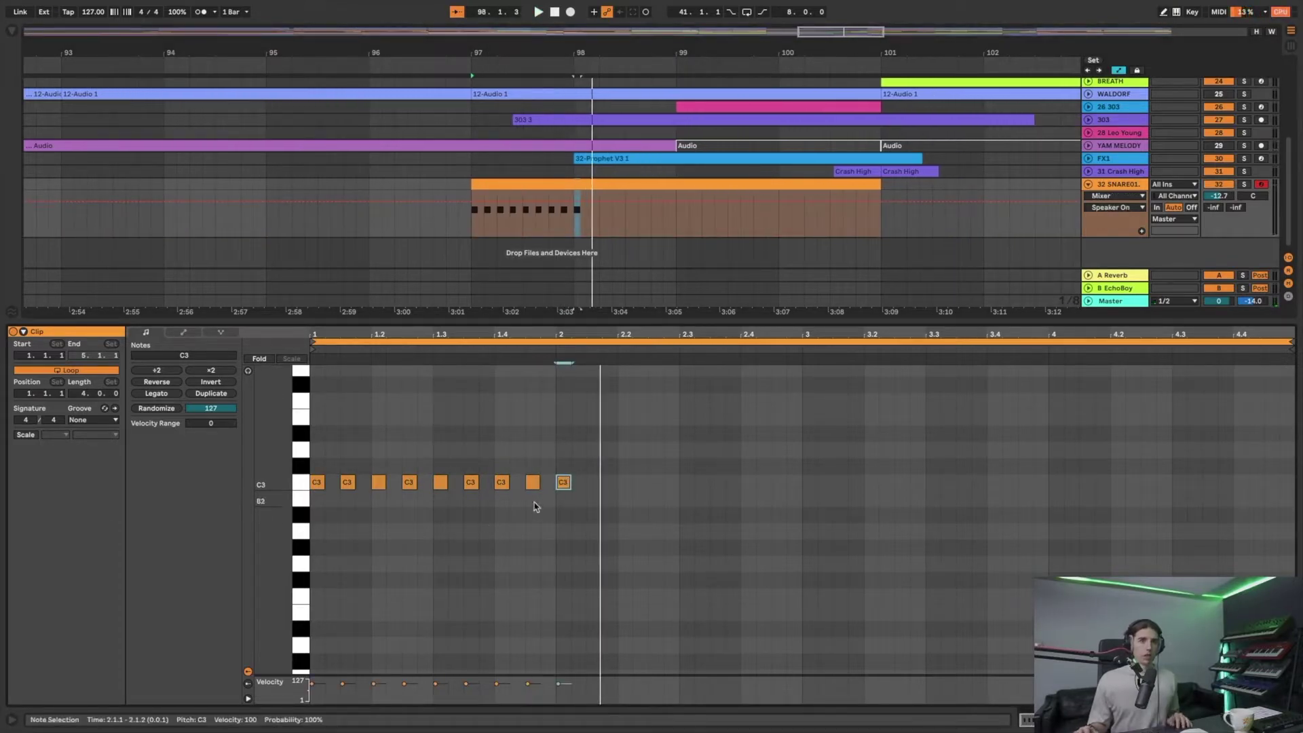
{"action": "left_click_drag", "start_coordinate": [551, 502], "coordinate": [292, 469]}
{"action": "key", "text": "ctrl+d"}
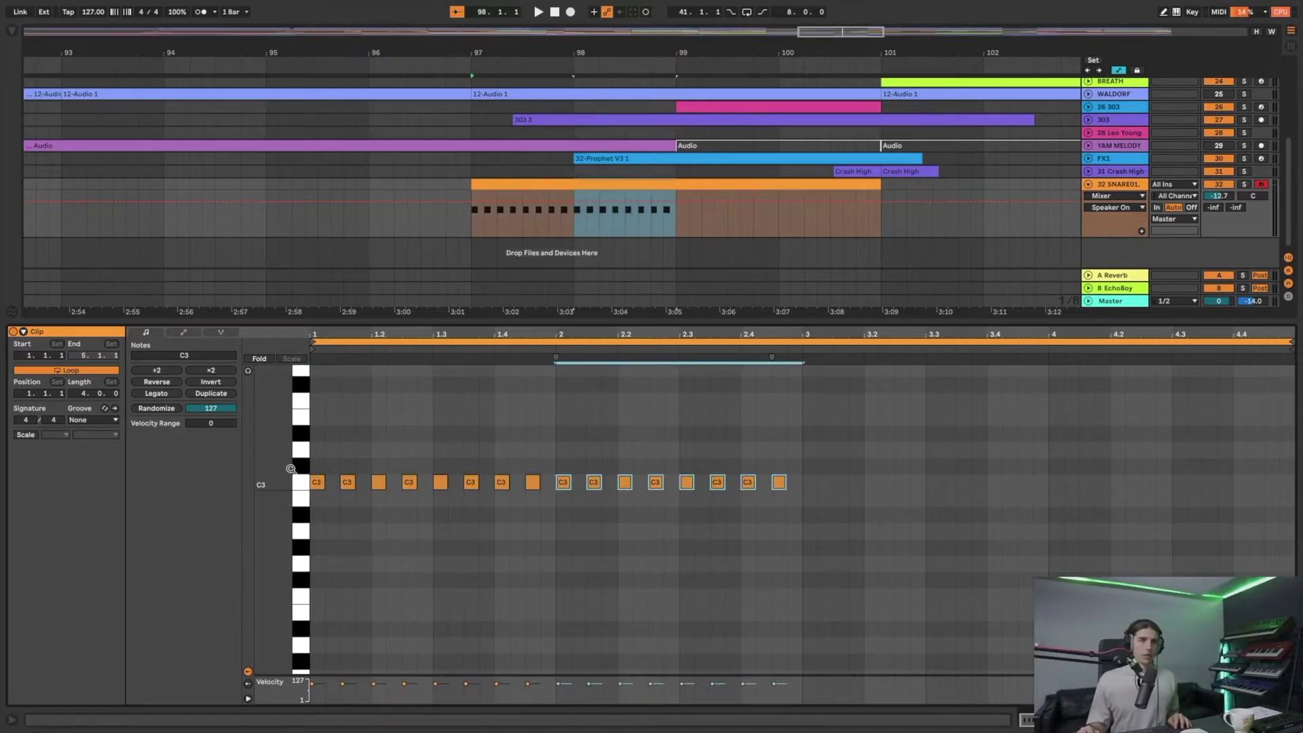
{"action": "key", "text": "ctrl+d"}
{"action": "key", "text": "ctrl+d"}
{"action": "key", "text": "space"}
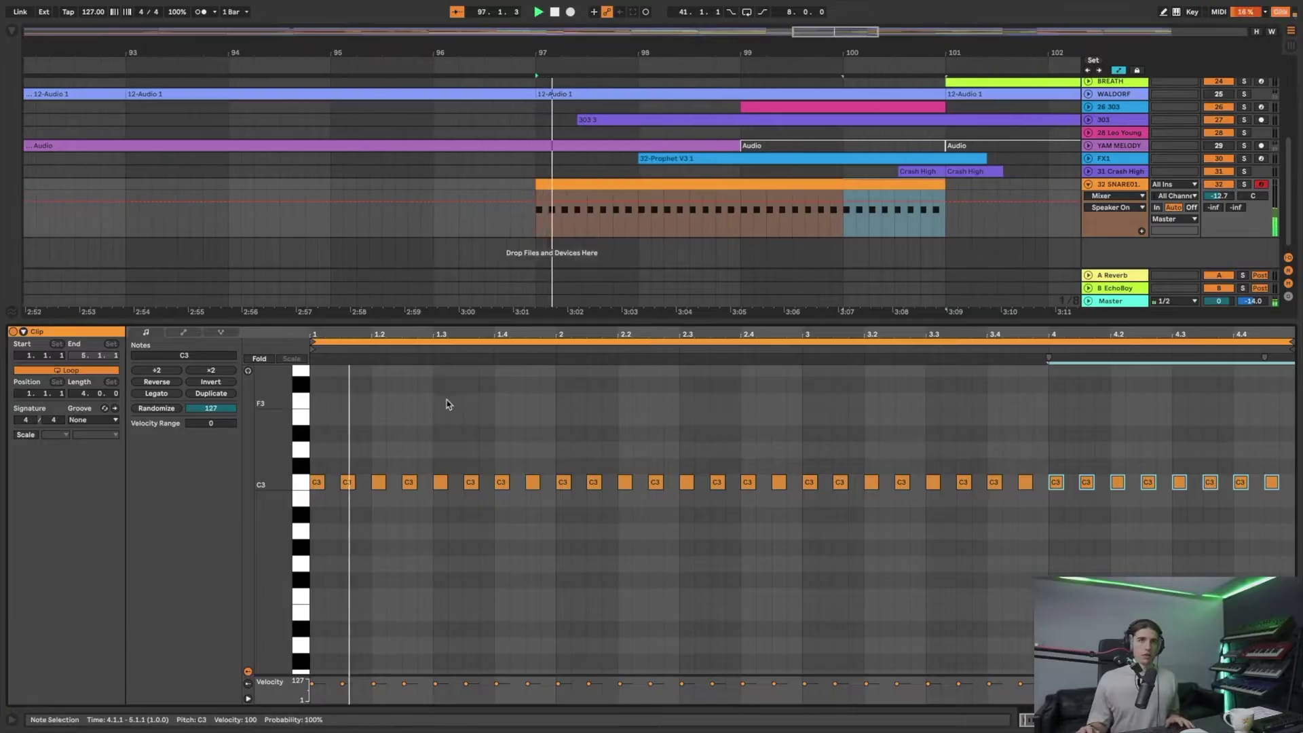
- Play the full arrangement from bar 97 through the transition at bar 101
{"action": "scroll", "coordinate": [495, 131], "scroll_direction": "up", "scroll_amount": 10}
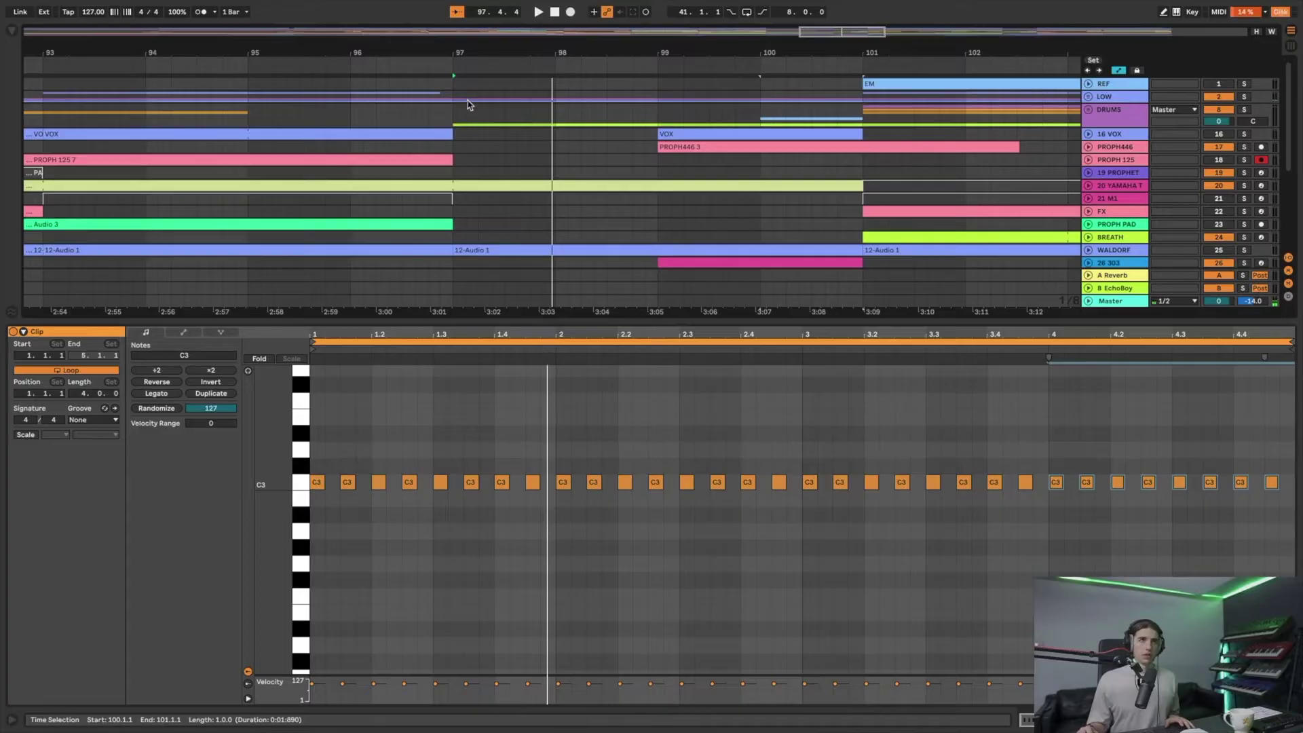
{"action": "left_click_drag", "start_coordinate": [469, 109], "coordinate": [455, 96]}
{"action": "key", "text": "space"}
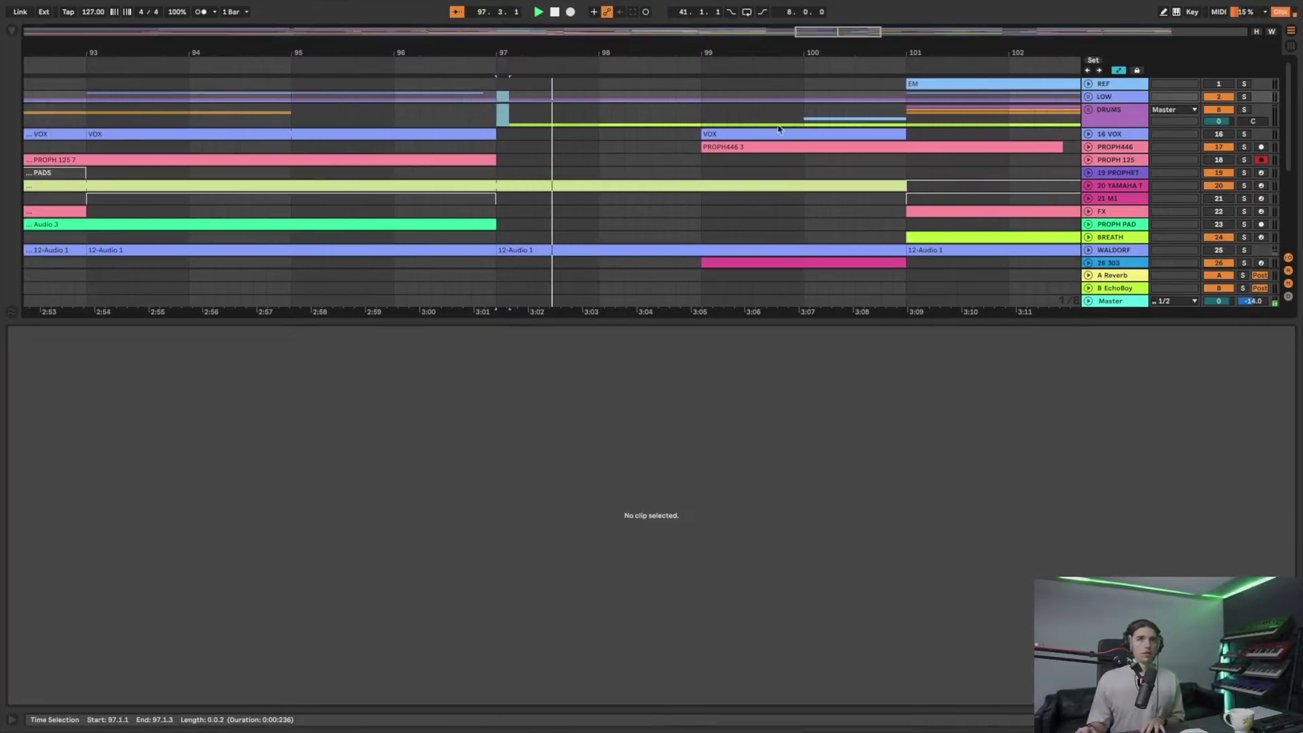
{"action": "scroll", "coordinate": [764, 116], "scroll_direction": "down", "scroll_amount": 10}
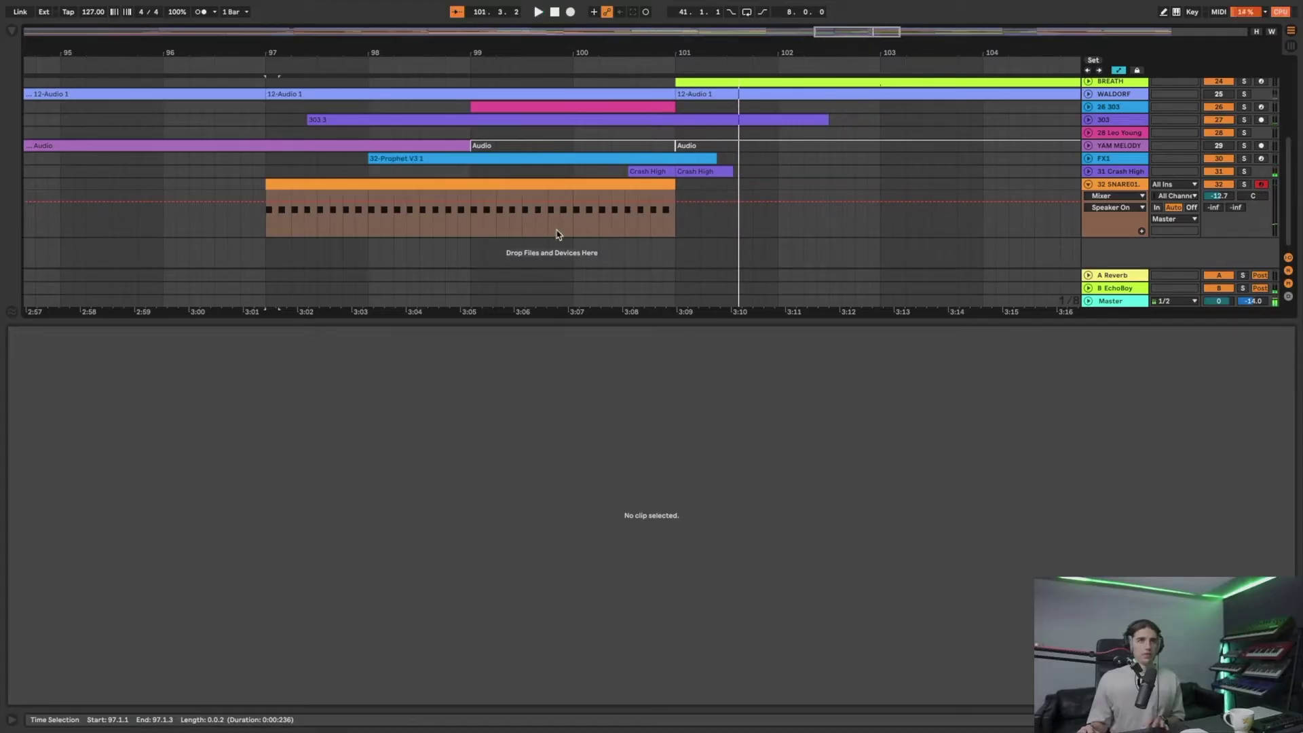
- Split the snare clip at bar 100 and open the part covering bars 100 to 101
{"action": "left_click", "coordinate": [476, 224]}
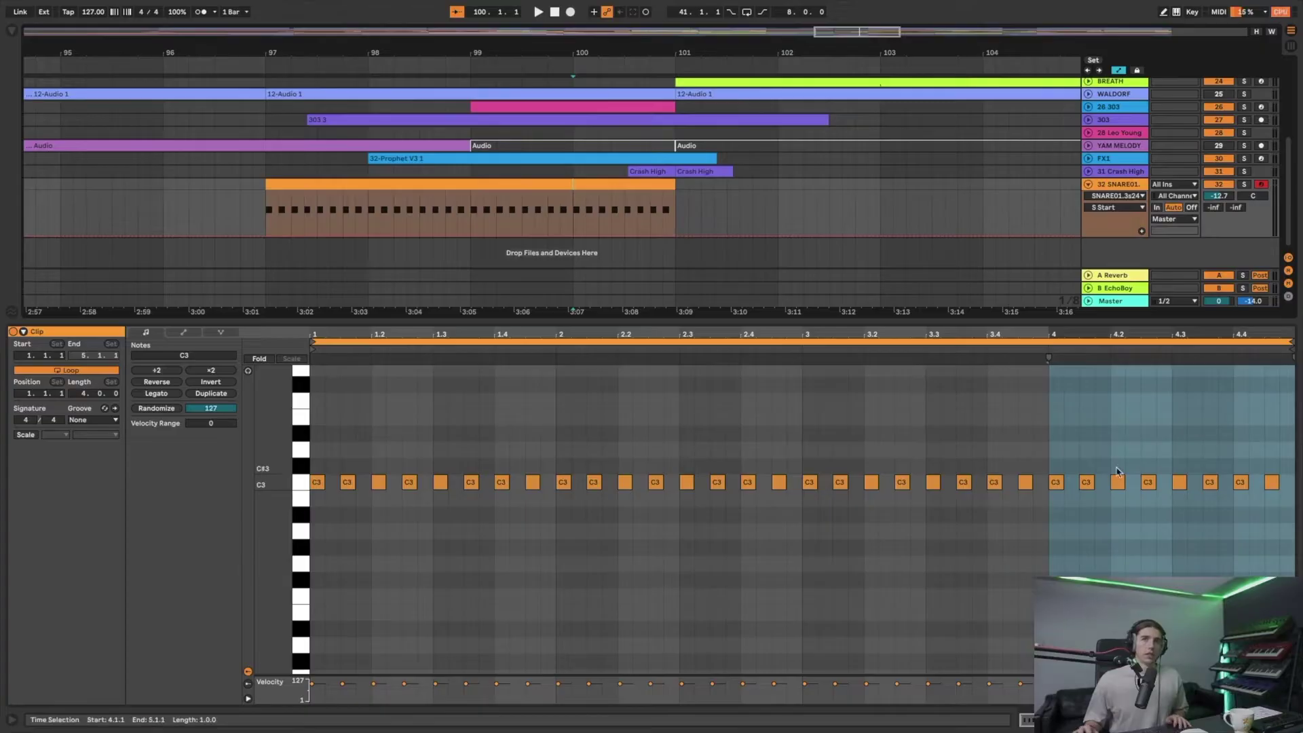
{"action": "left_click", "coordinate": [1089, 498]}
{"action": "left_click", "coordinate": [1057, 482]}
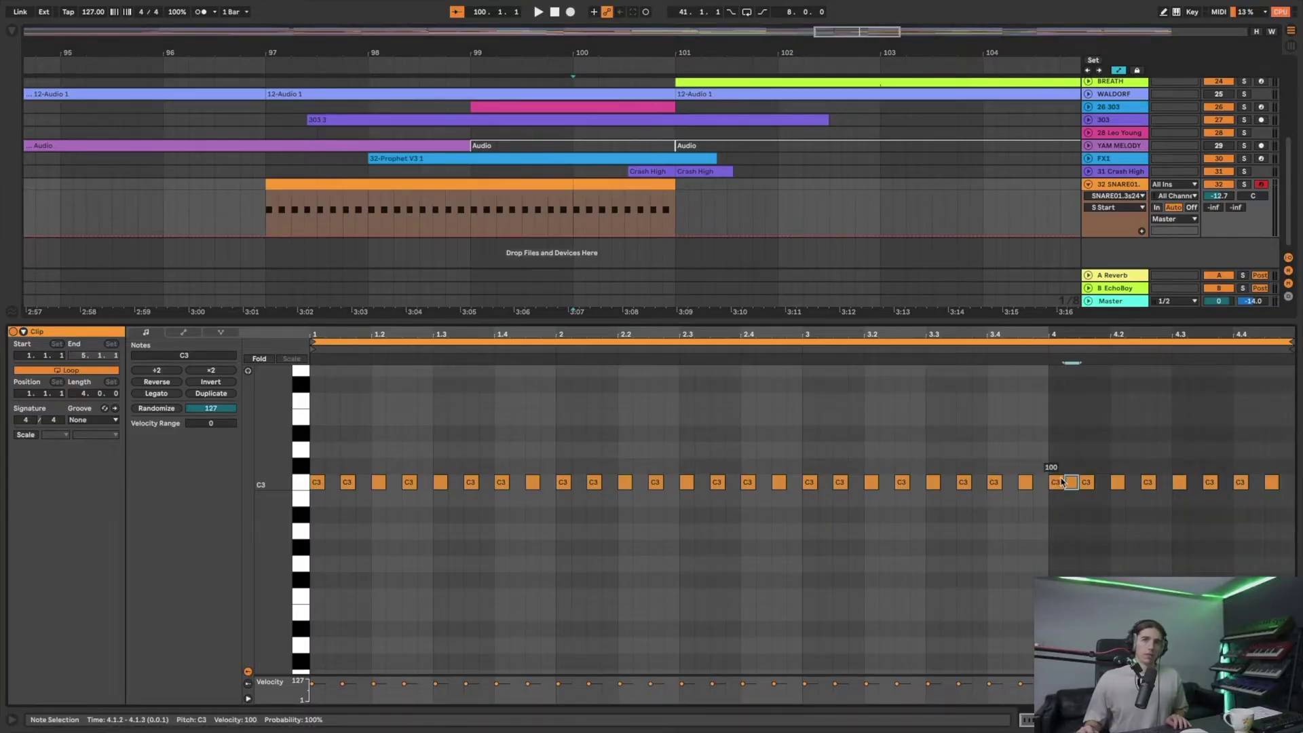
{"action": "left_click", "coordinate": [611, 184]}
- Fill bar 4 of the snare part with back-to-back sixteenth notes by duplicating its first C3 note, and play it
{"action": "left_click", "coordinate": [340, 481]}
{"action": "key", "text": "ctrl+d"}
{"action": "key", "text": "ctrl+d"}
{"action": "key", "text": "ctrl+d"}
{"action": "key", "text": "ctrl+d"}
{"action": "key", "text": "ctrl+d"}
{"action": "key", "text": "ctrl+d"}
{"action": "key", "text": "ctrl+d"}
{"action": "key", "text": "ctrl+d"}
{"action": "key", "text": "ctrl+d"}
{"action": "key", "text": "ctrl+d"}
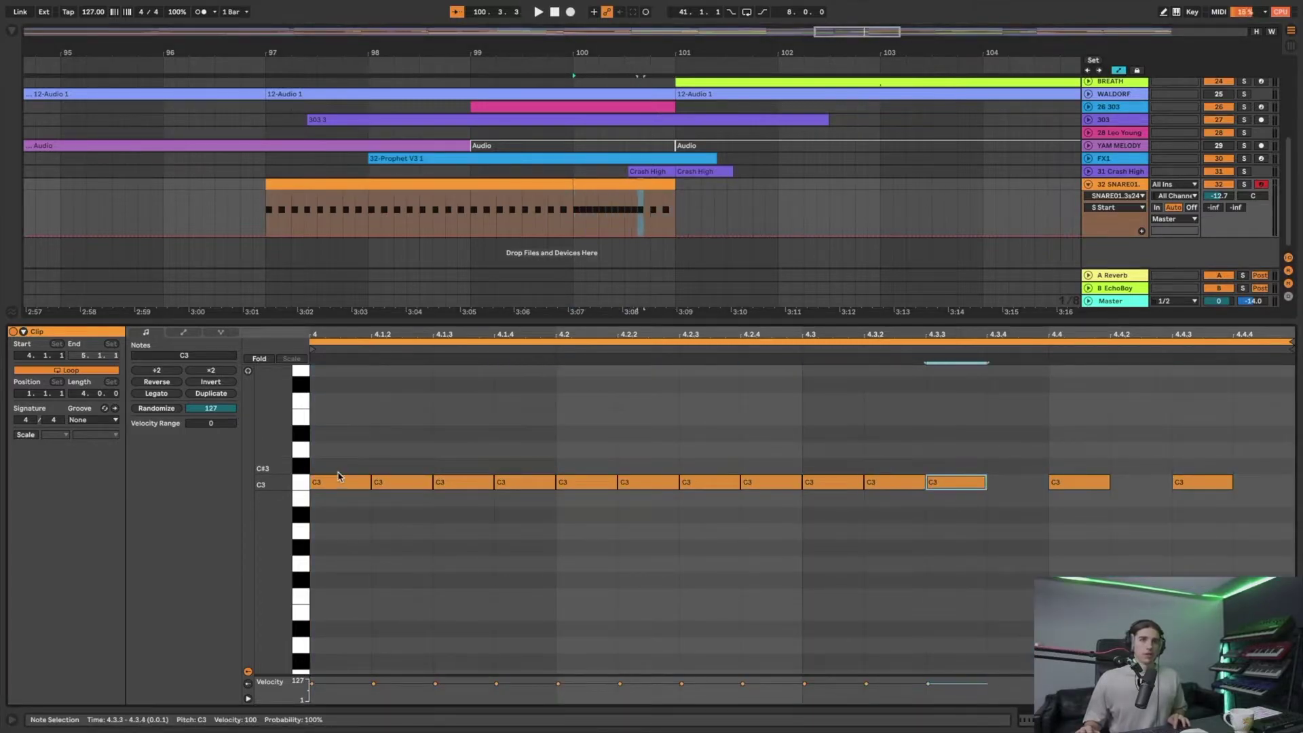
{"action": "key", "text": "ctrl+d"}
{"action": "key", "text": "ctrl+d"}
{"action": "key", "text": "ctrl+d"}
{"action": "key", "text": "ctrl+d"}
{"action": "key", "text": "ctrl+d"}
{"action": "key", "text": "space"}
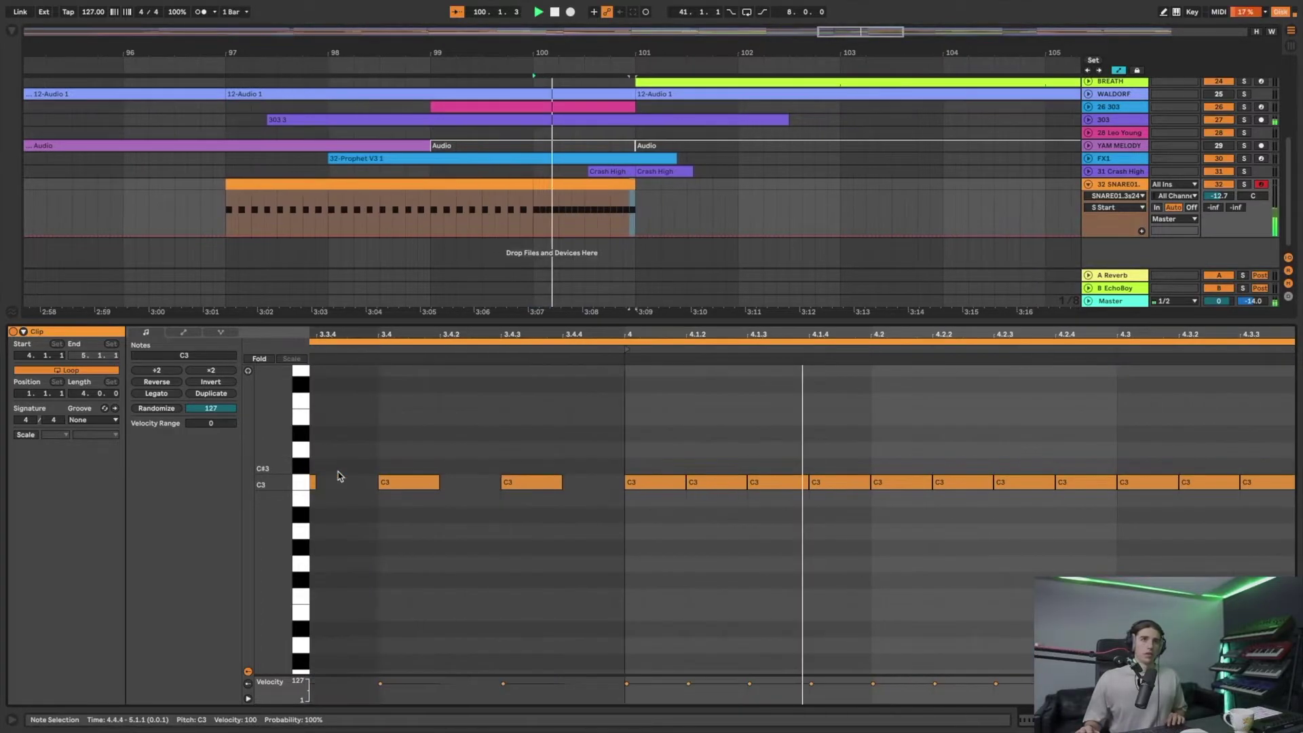
- Open the snare clip covering bars 97 to 100 and play the build-up from bar 97
{"action": "left_click", "coordinate": [480, 436]}
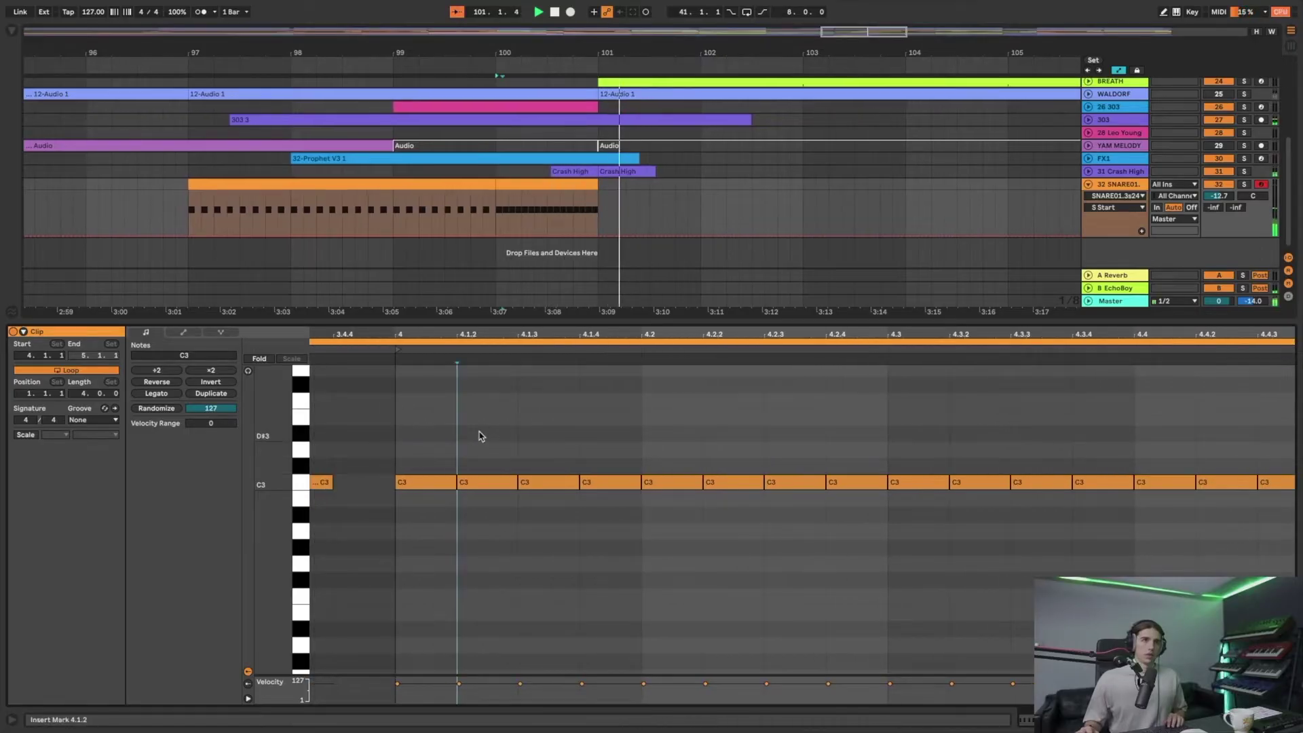
{"action": "left_click", "coordinate": [207, 188]}
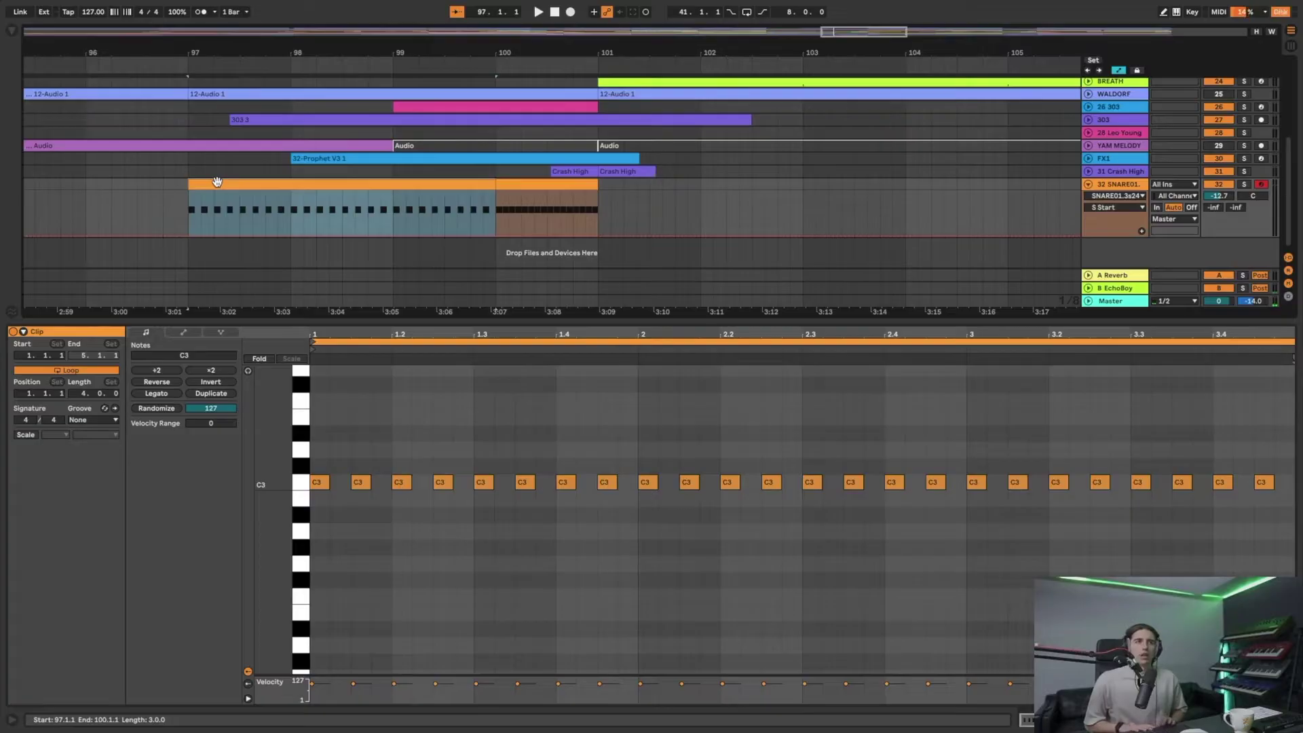
{"action": "key", "text": "space"}
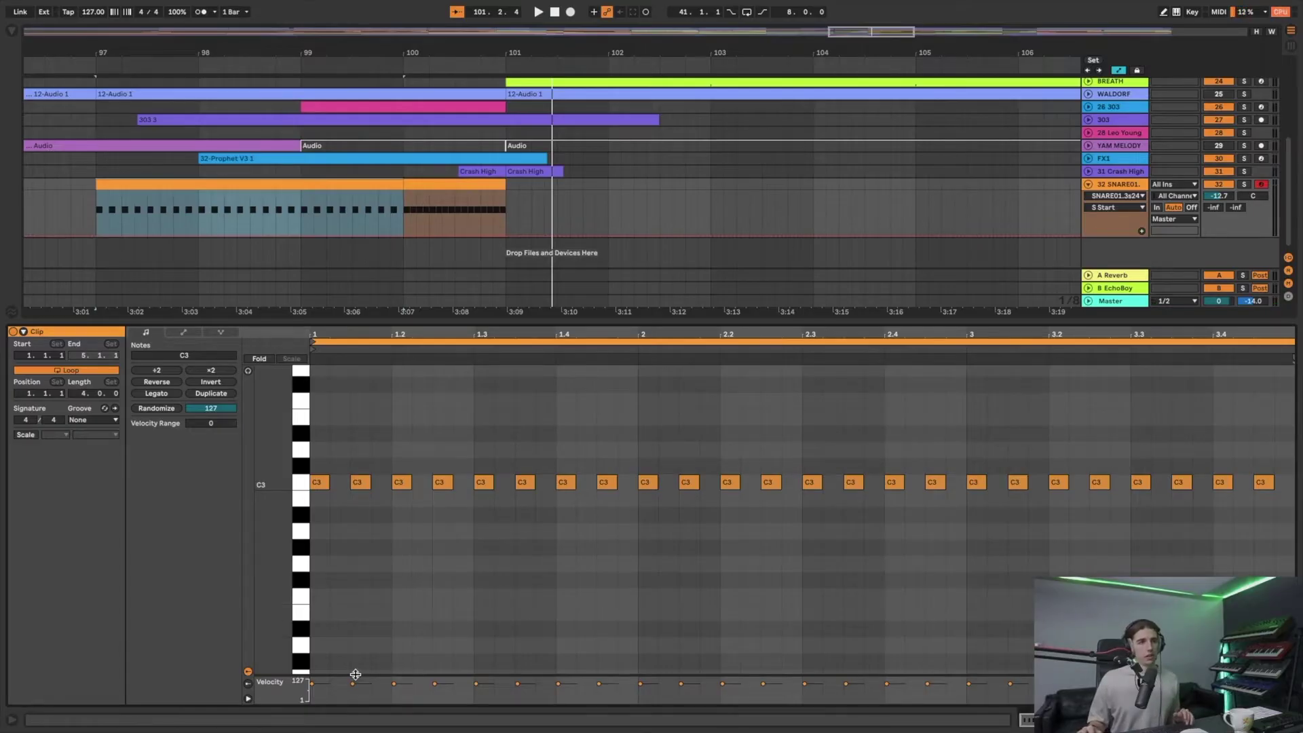
- Enlarge the velocity lane, set the velocity of the C3 note at 1.1.1 to 89 and listen to it
{"action": "left_click_drag", "start_coordinate": [356, 674], "coordinate": [366, 538]}
{"action": "left_click", "coordinate": [313, 576]}
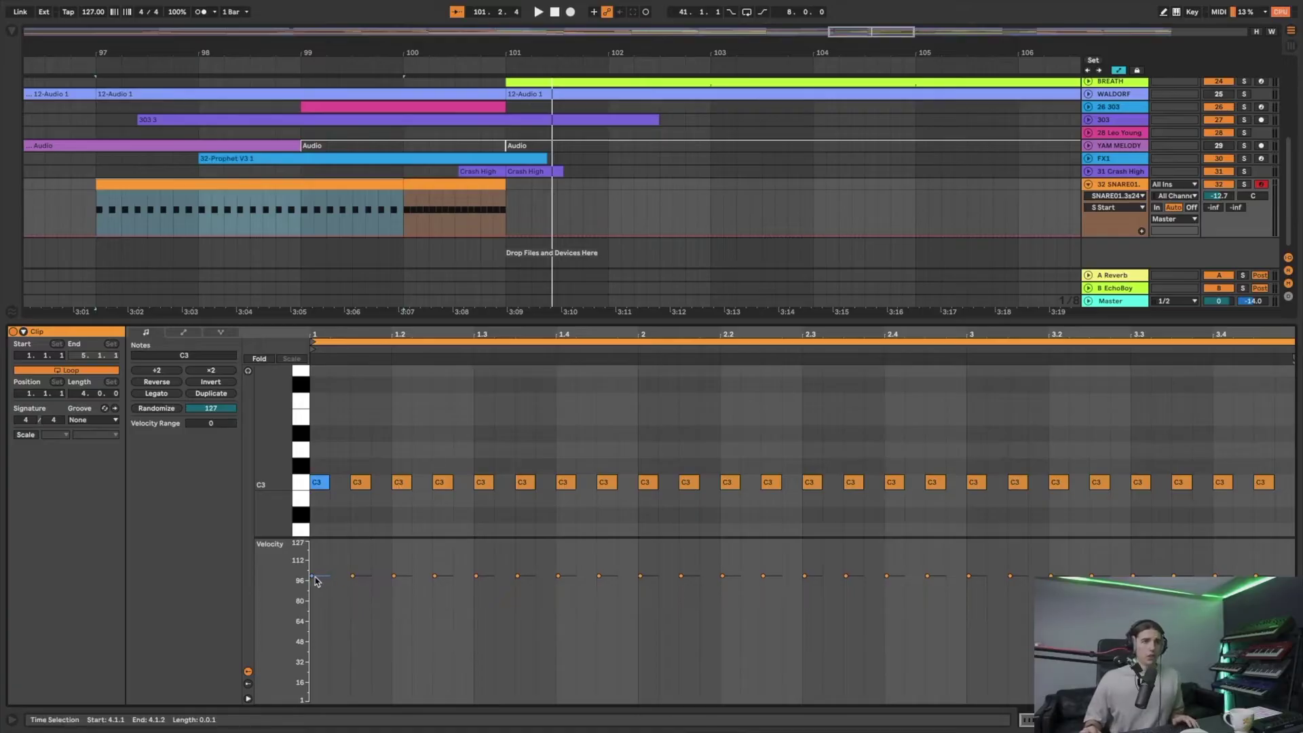
{"action": "left_click", "coordinate": [313, 576]}
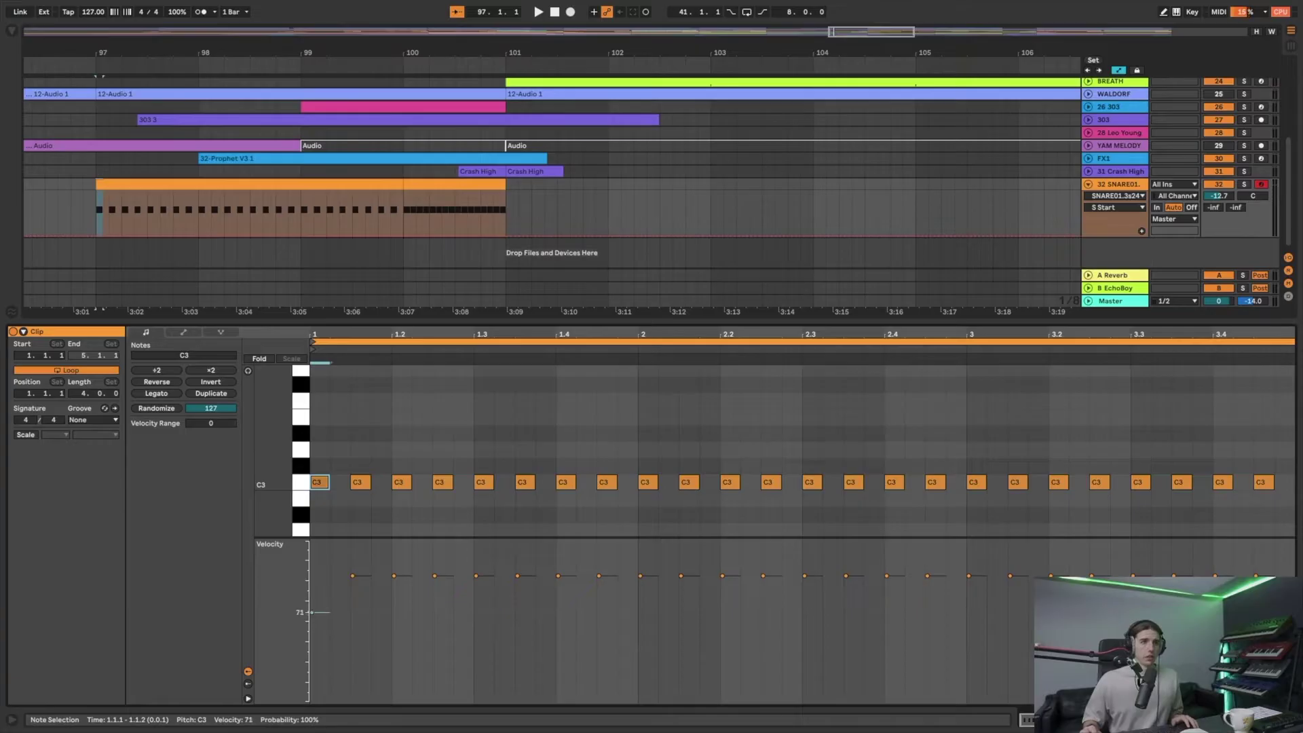
{"action": "left_click_drag", "start_coordinate": [312, 598], "coordinate": [312, 590]}
{"action": "key", "text": "space"}
{"action": "key", "text": "space"}
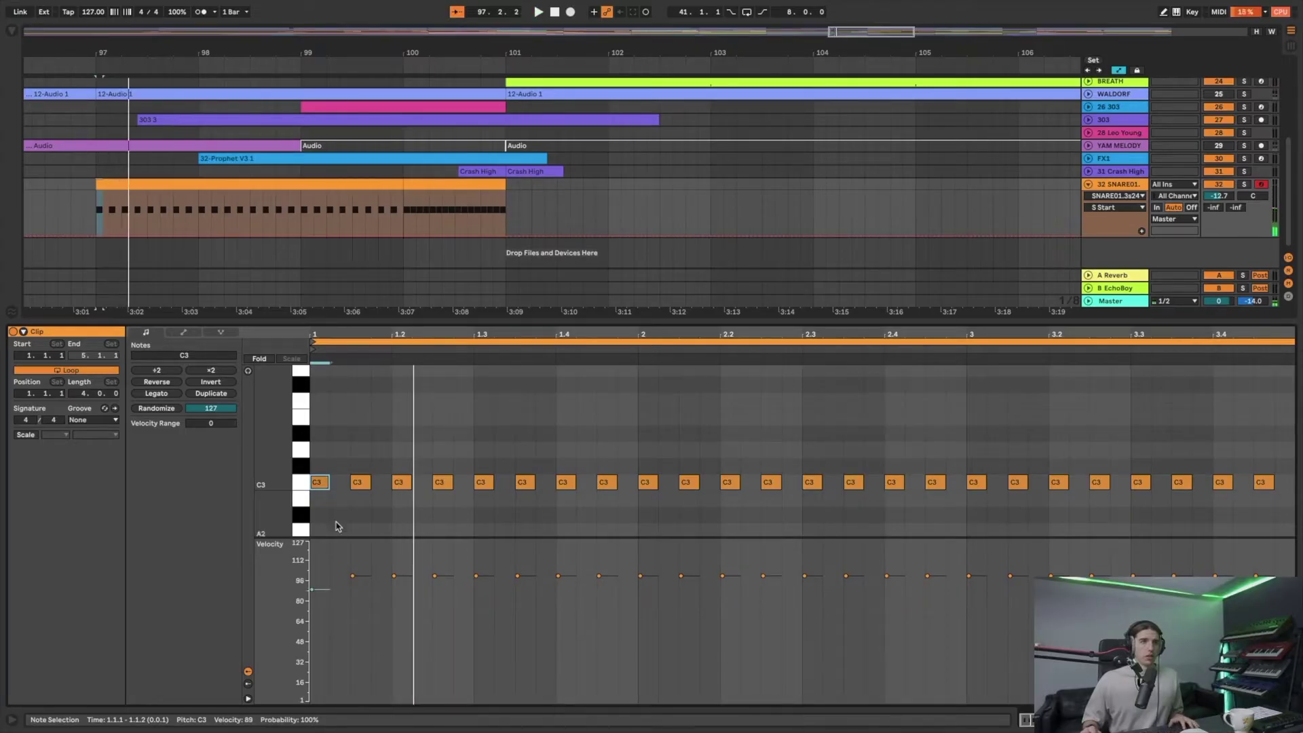
{"action": "key", "text": "space"}
- Set the snare note velocities to 92 at 1.2.1 and 89 at 1.4.1, lower the one at 1.3.1, and play
{"action": "left_click_drag", "start_coordinate": [406, 581], "coordinate": [406, 588]}
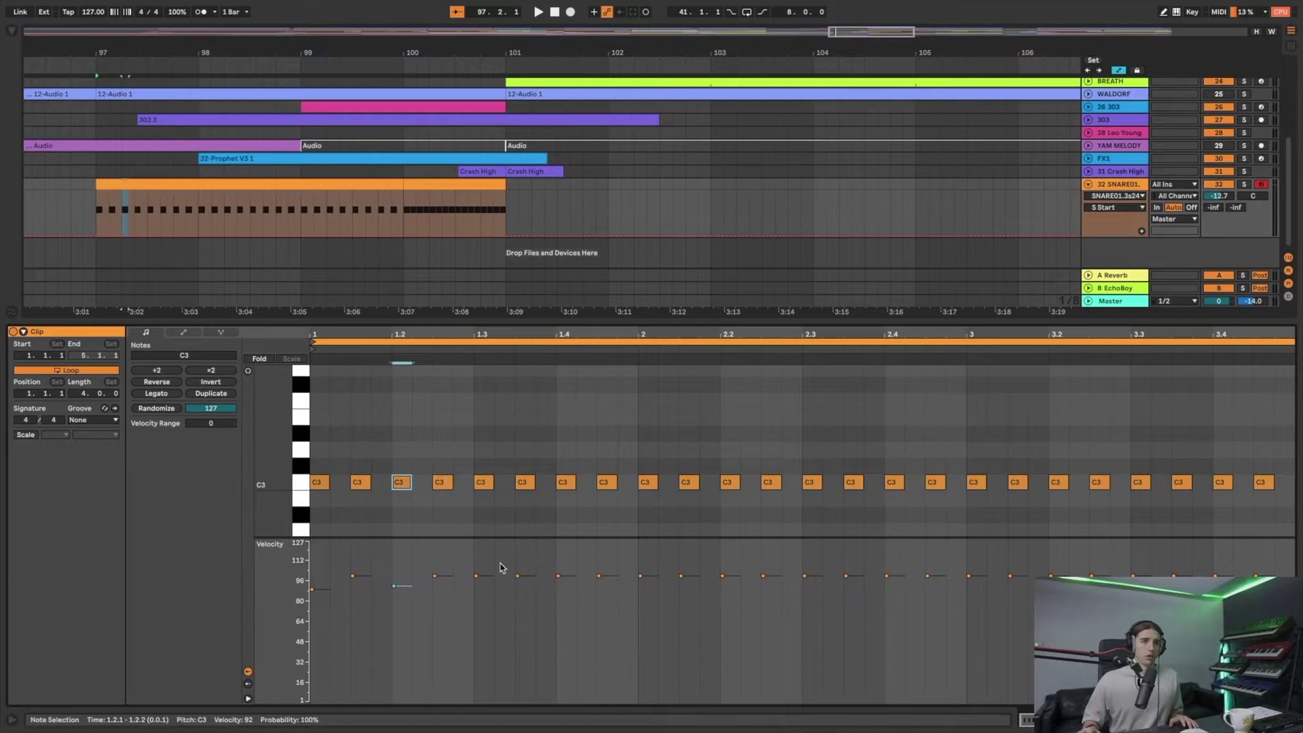
{"action": "left_click", "coordinate": [482, 577]}
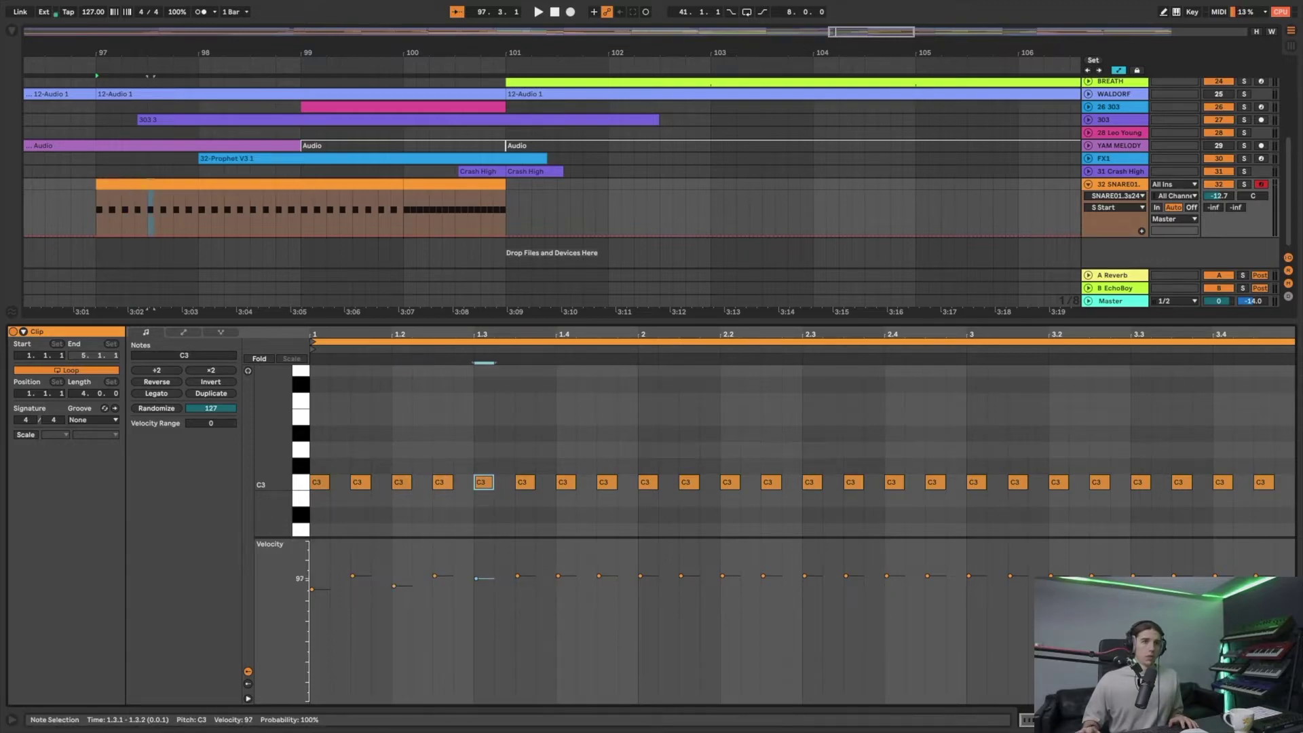
{"action": "left_click", "coordinate": [563, 577]}
{"action": "key", "text": "space"}
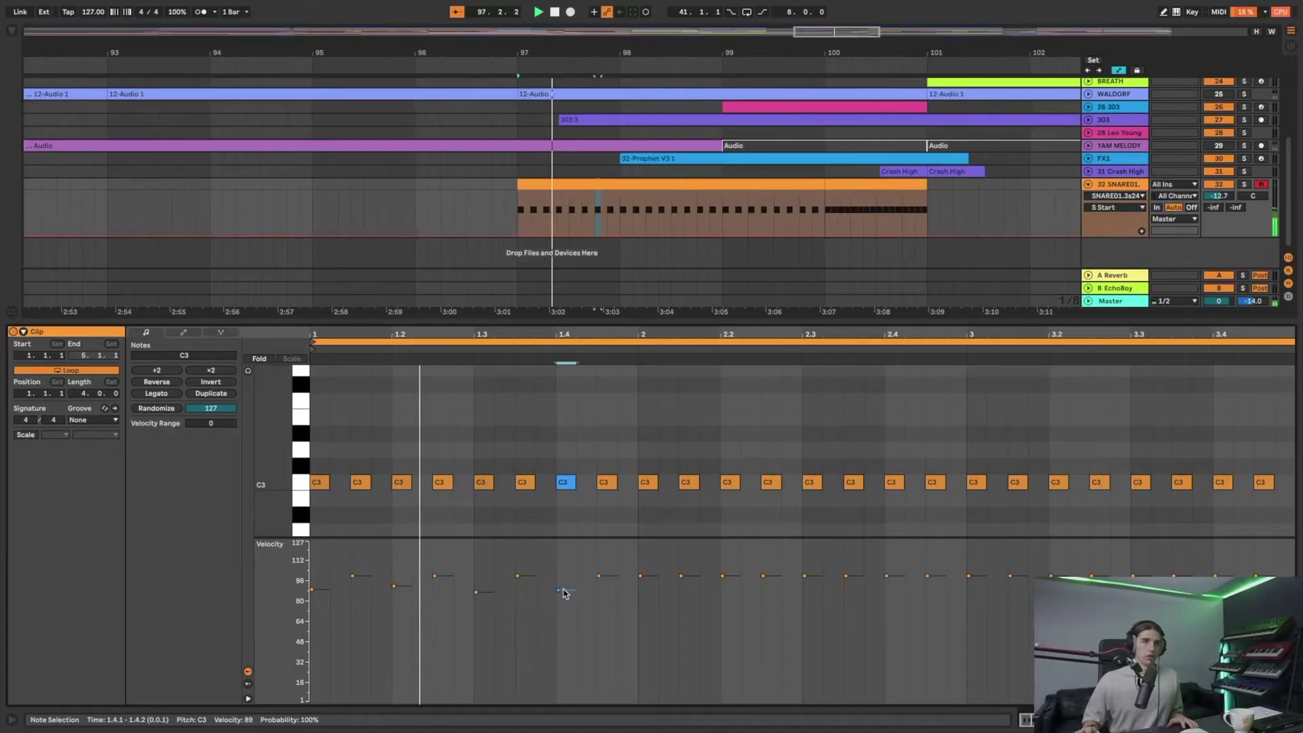
- Duplicate the first six snare notes three times to repeat their velocity pattern to the end of bar 3
{"action": "left_click_drag", "start_coordinate": [552, 515], "coordinate": [305, 443]}
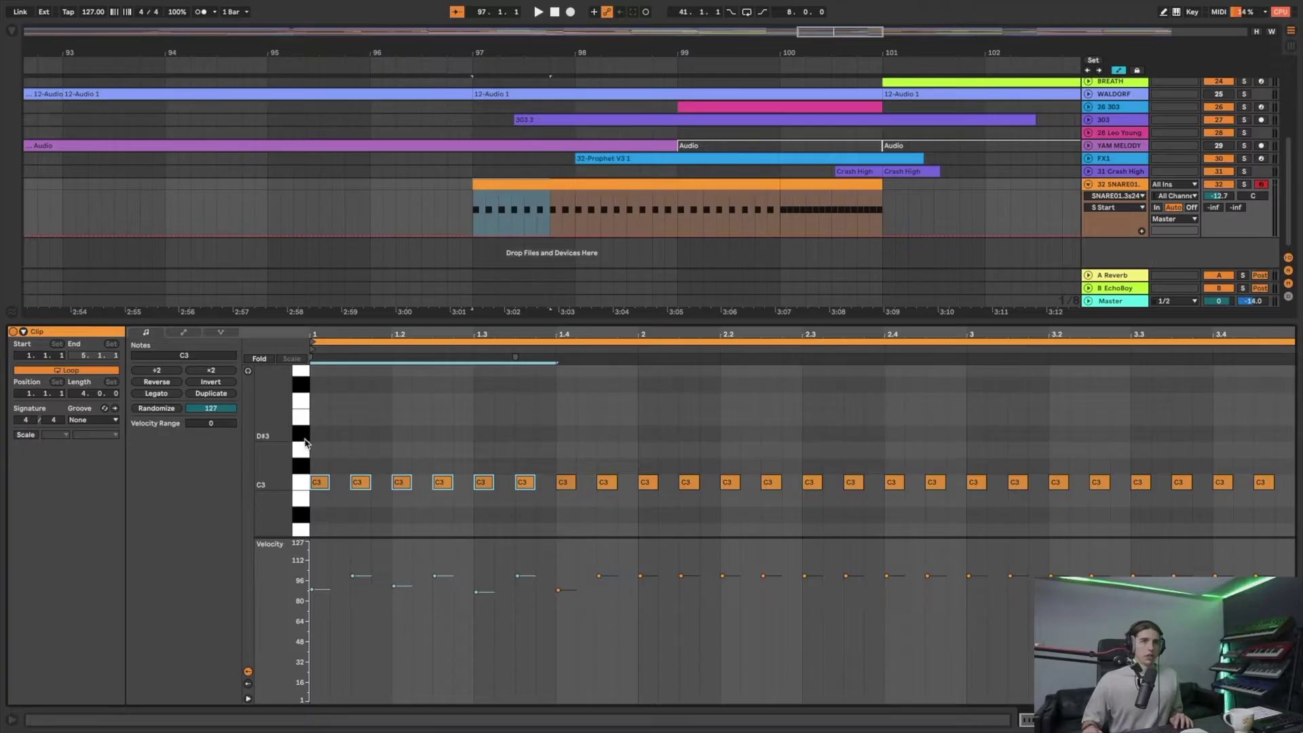
{"action": "key", "text": "ctrl+d"}
{"action": "key", "text": "ctrl+d"}
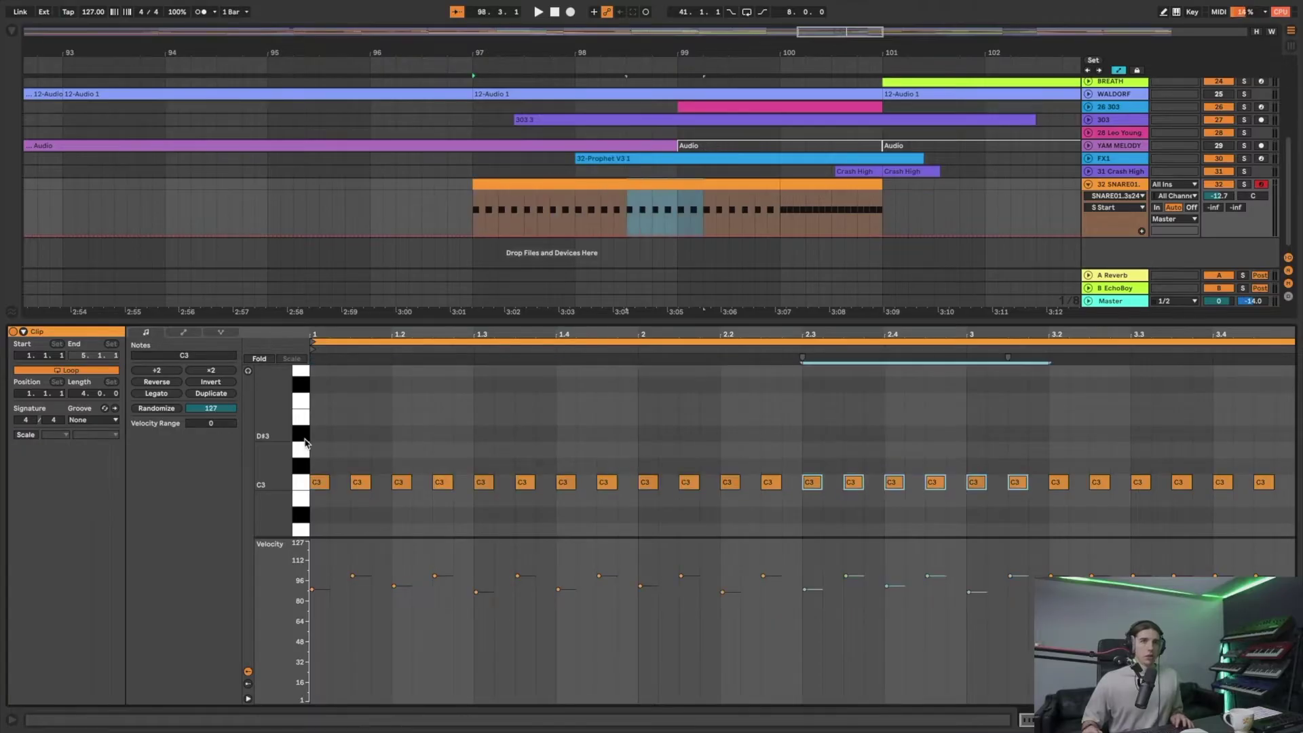
{"action": "key", "text": "ctrl+d"}
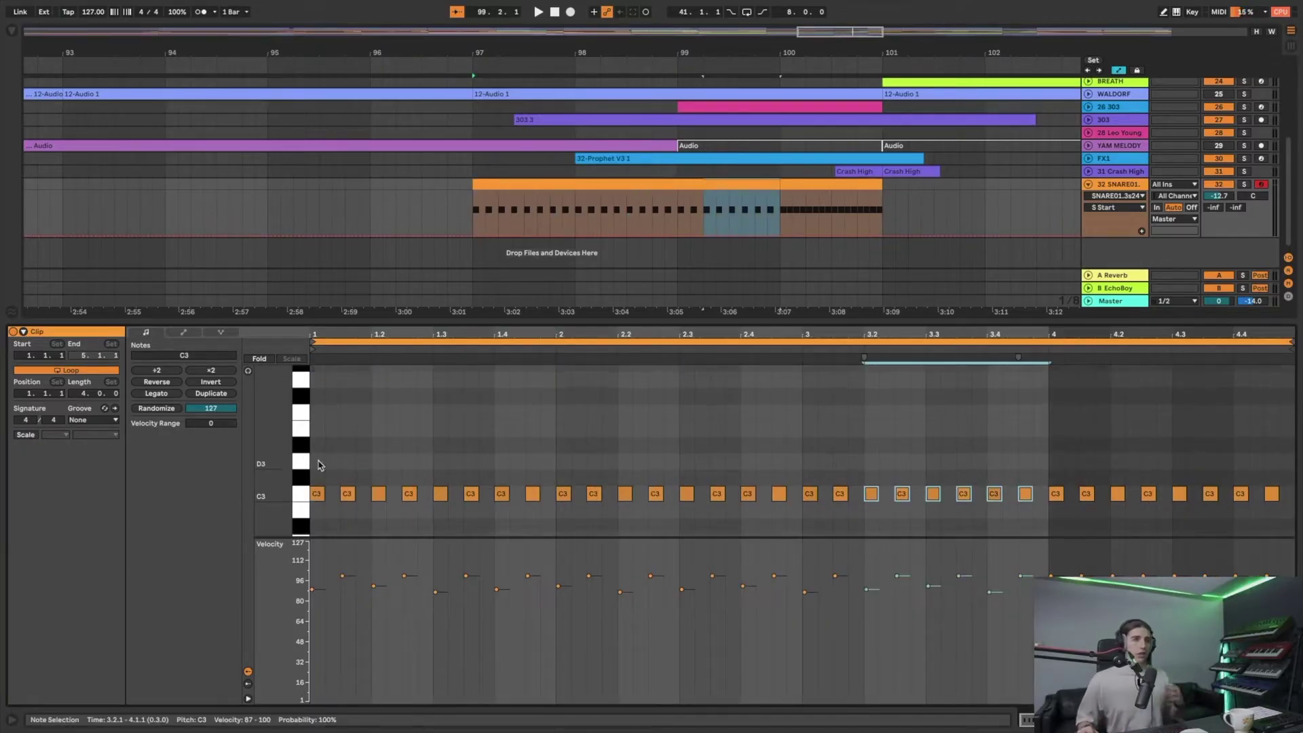
- Play the snare build-up from bar 97 to check the alternating velocities
{"action": "left_click", "coordinate": [320, 479]}
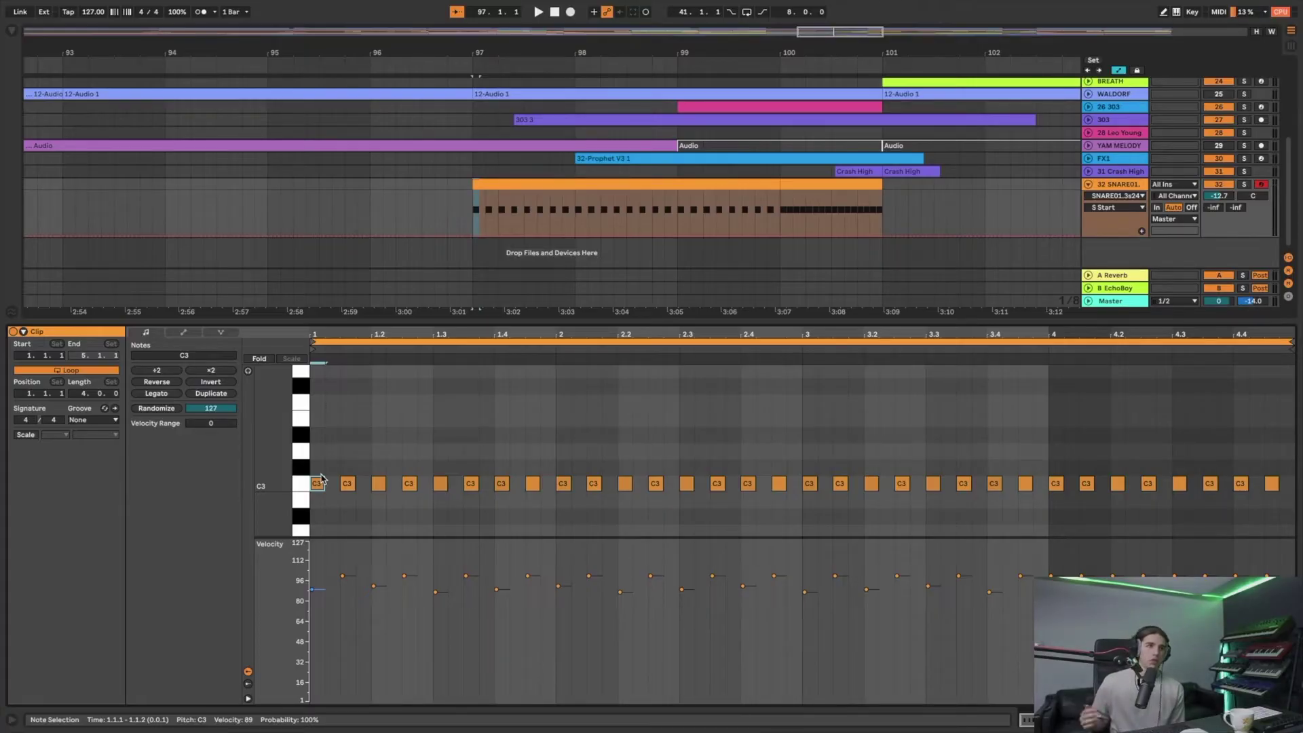
{"action": "key", "text": "space"}
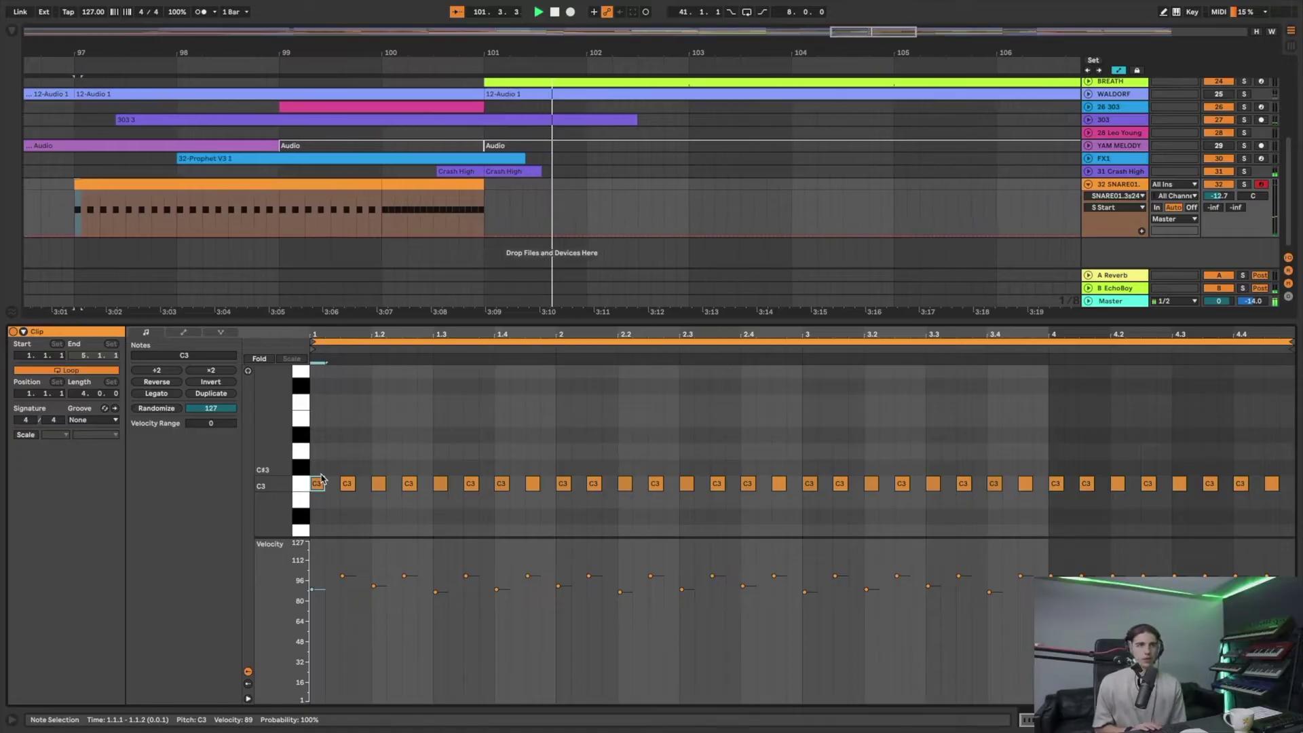
{"action": "key", "text": "space"}
{"action": "key", "text": "space"}
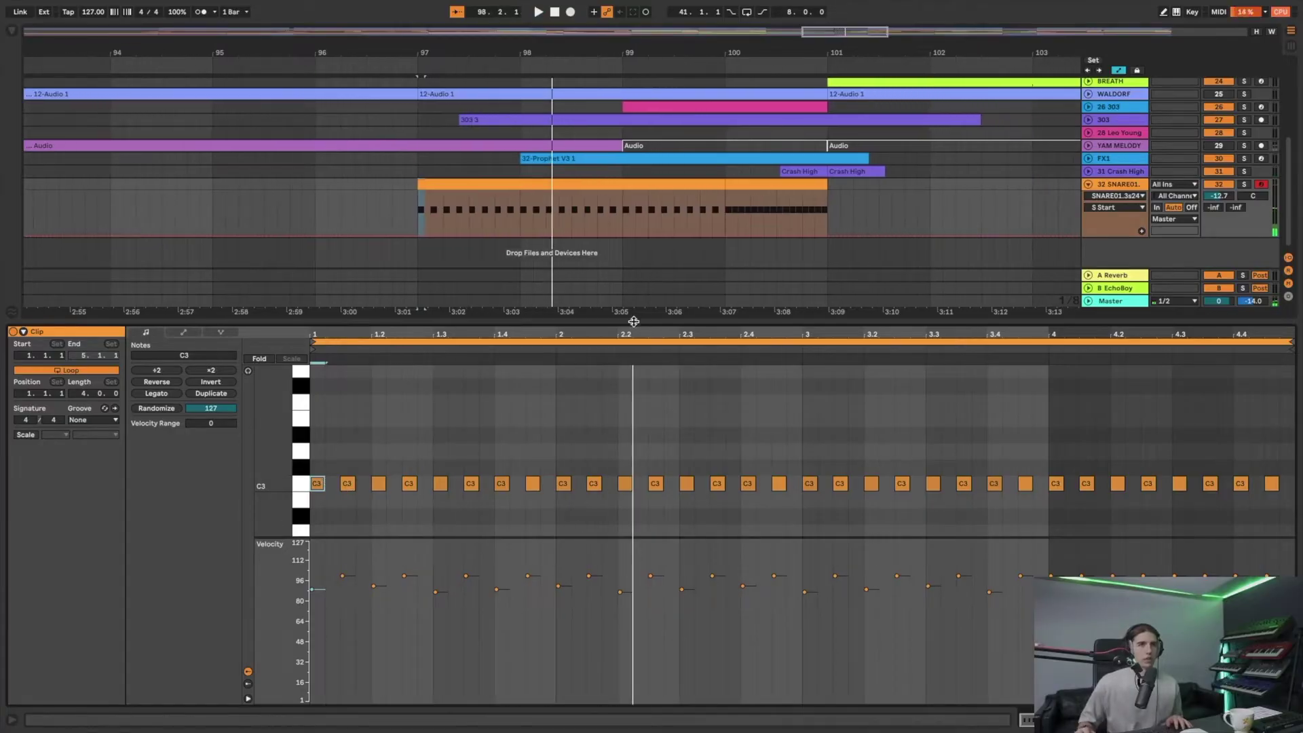
- In the bar 100 snare clip, lower the velocity at 4.1.1 and set 88 at 4.1.3, 79 at 4.2.1 and 76 at 4.2.3
{"action": "left_click", "coordinate": [747, 186]}
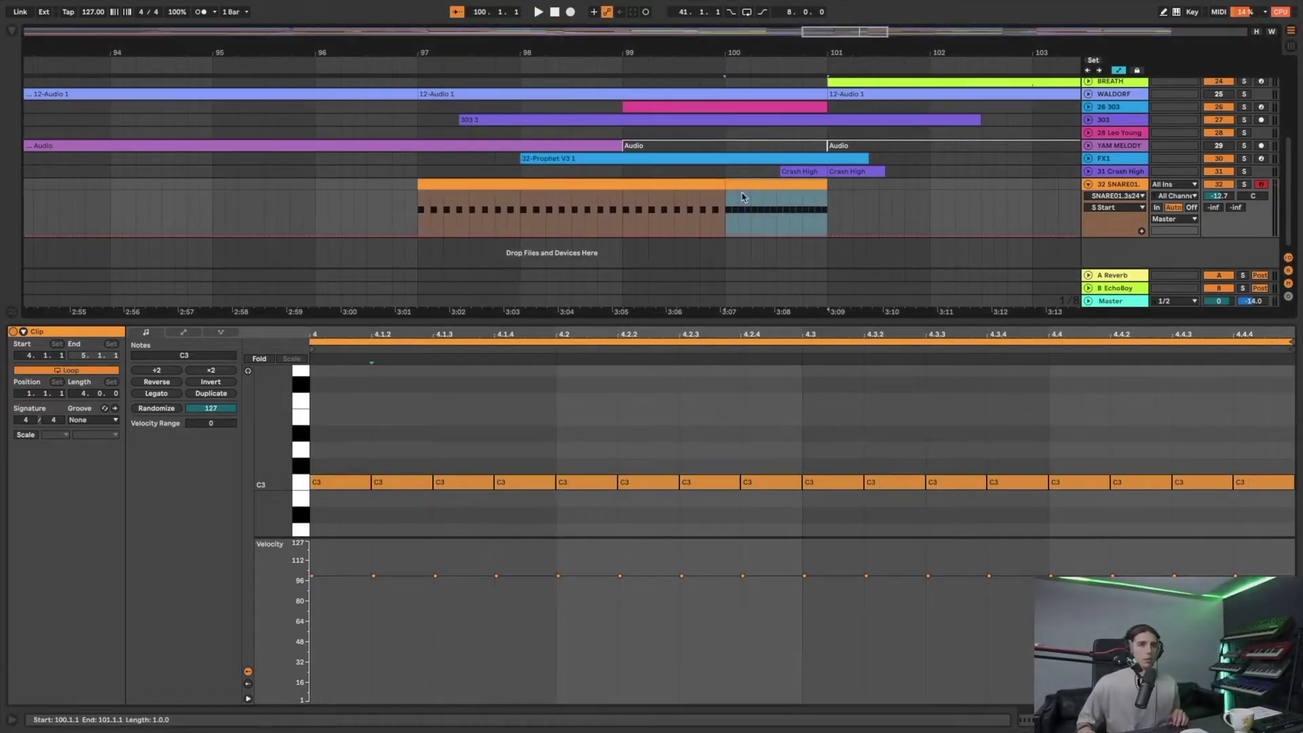
{"action": "left_click_drag", "start_coordinate": [311, 576], "coordinate": [311, 604]}
{"action": "mouse_move", "coordinate": [444, 577]}
{"action": "left_mouse_down"}
{"action": "mouse_move", "coordinate": [444, 591]}
{"action": "mouse_move", "coordinate": [446, 562]}
{"action": "left_mouse_up"}
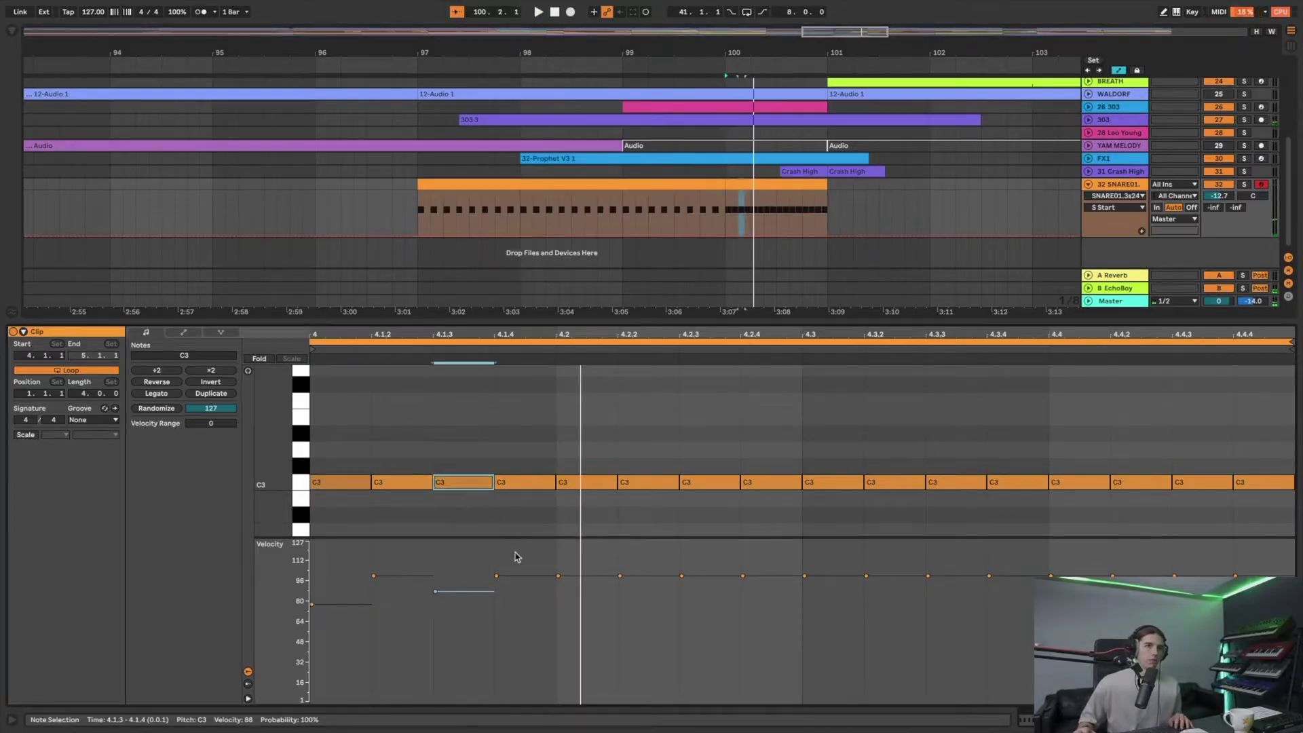
{"action": "left_click_drag", "start_coordinate": [588, 577], "coordinate": [588, 608]}
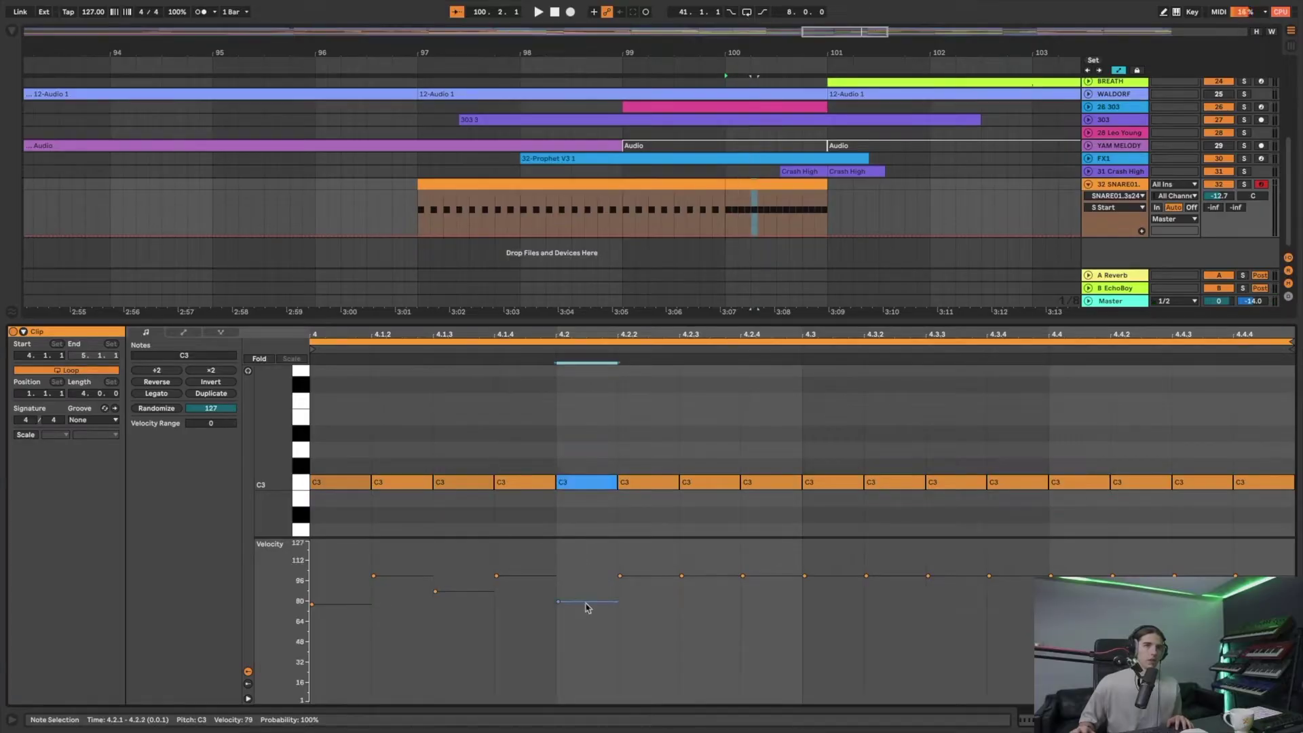
{"action": "left_click_drag", "start_coordinate": [703, 577], "coordinate": [703, 606]}
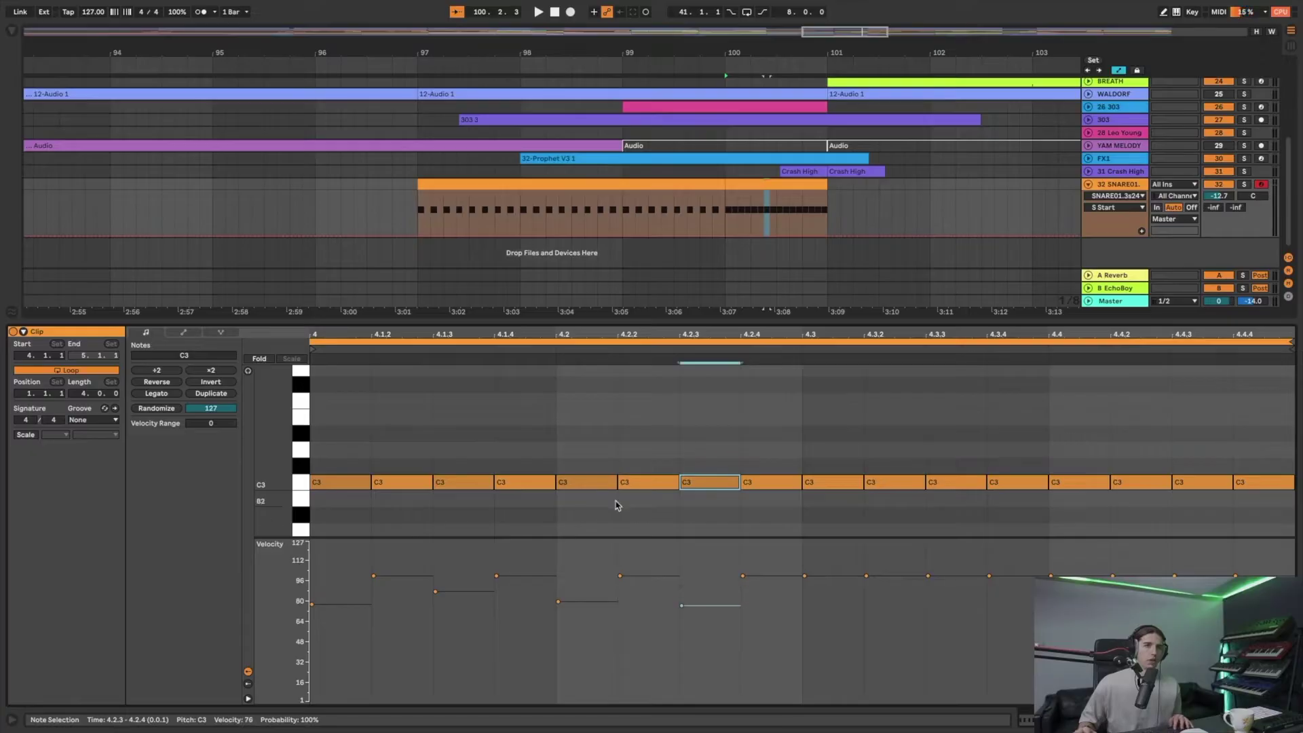
- Duplicate the first eight notes of the bar 100 snare clip over its second half and play the result
{"action": "left_click_drag", "start_coordinate": [746, 514], "coordinate": [340, 445]}
{"action": "key", "text": "ctrl+d"}
{"action": "key", "text": "space"}
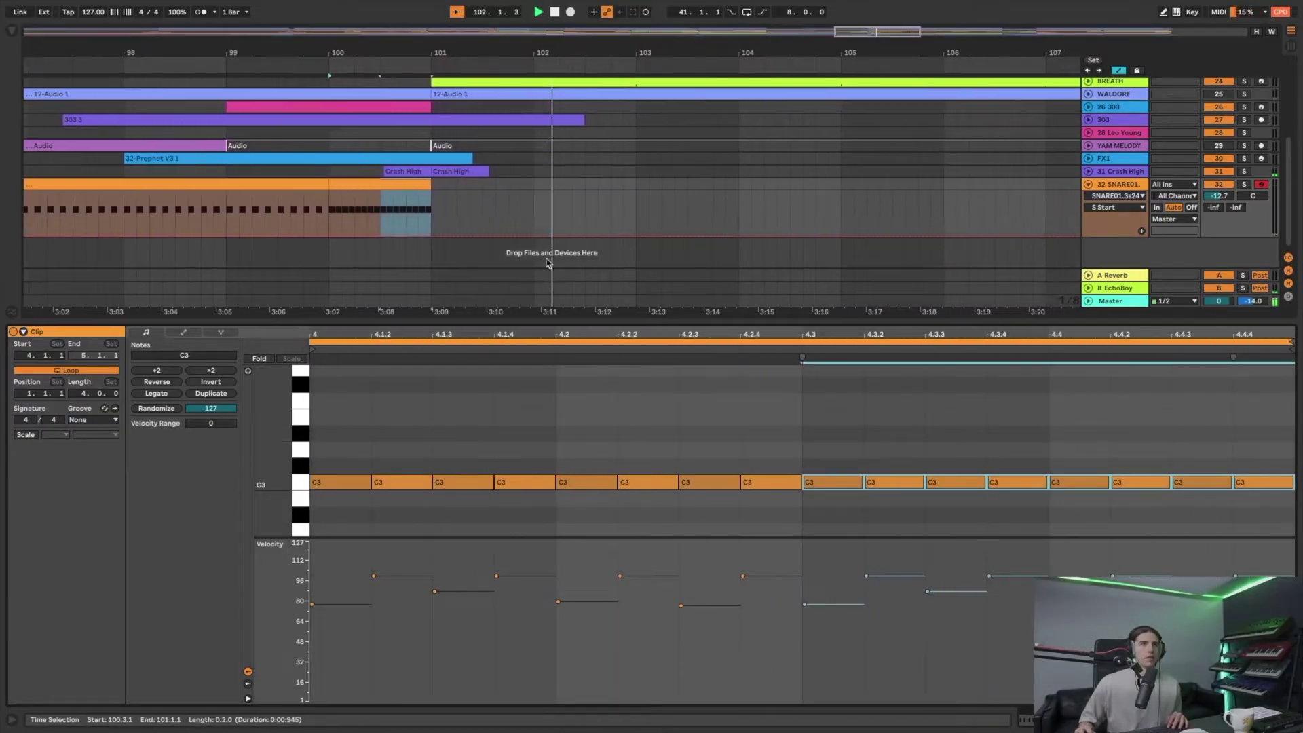
- Play from bar 97 and compare the notes of both snare clips
{"action": "left_click", "coordinate": [396, 185]}
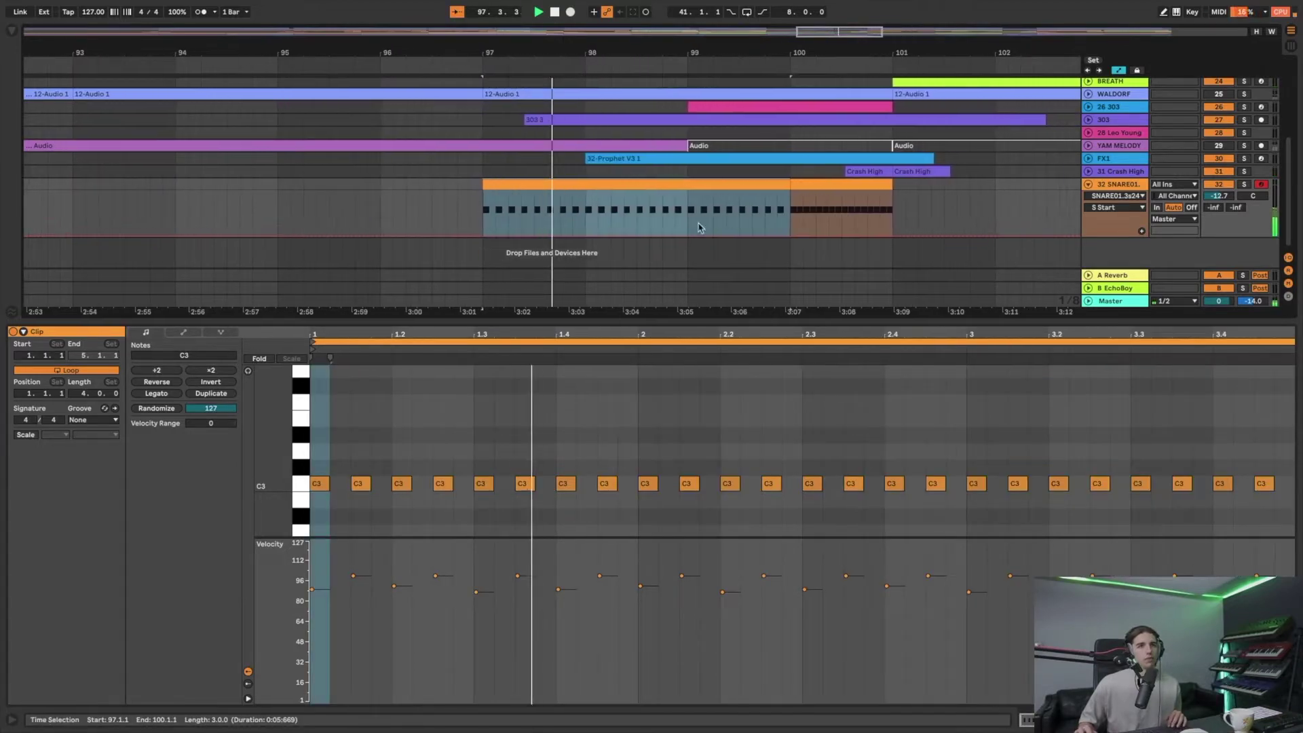
{"action": "left_click", "coordinate": [822, 195]}
{"action": "left_click", "coordinate": [811, 184]}
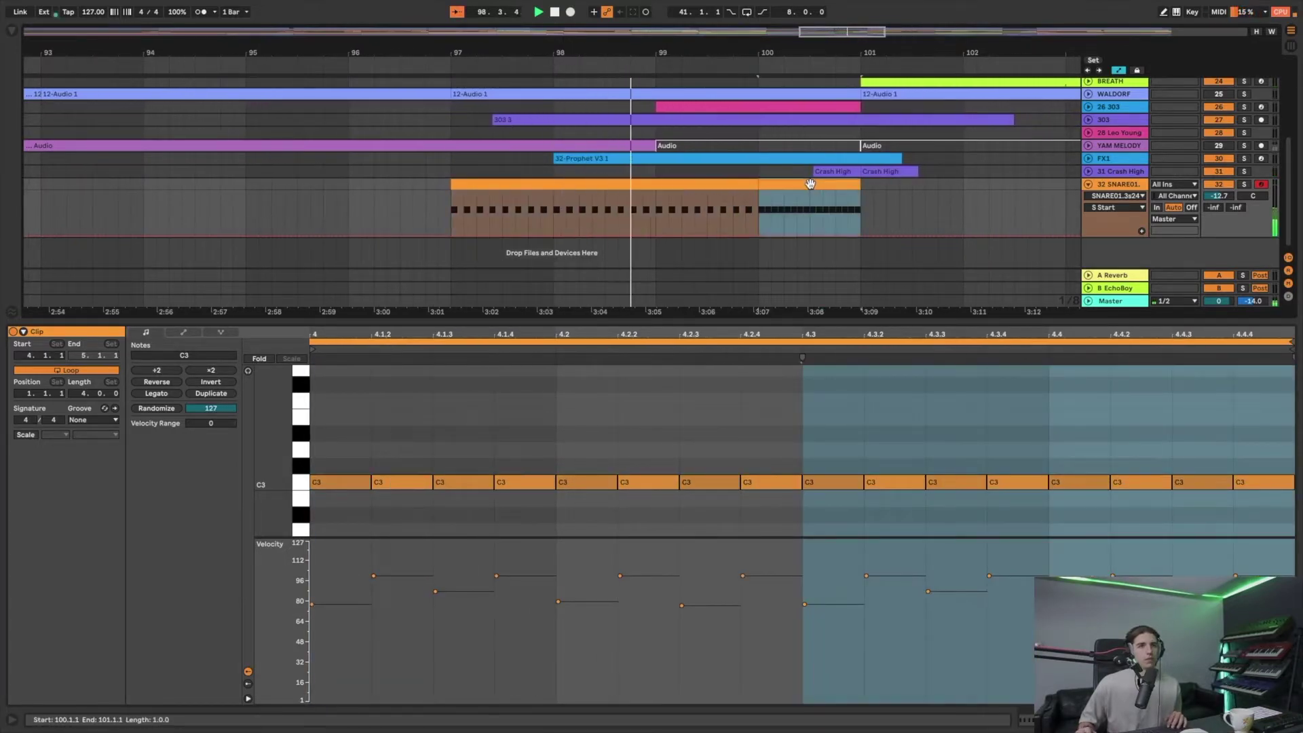
- Trim the first snare clip to start at bar 99 and play the breakdown from bar 97
{"action": "left_click_drag", "start_coordinate": [452, 185], "coordinate": [655, 184]}
{"action": "left_click", "coordinate": [452, 191]}
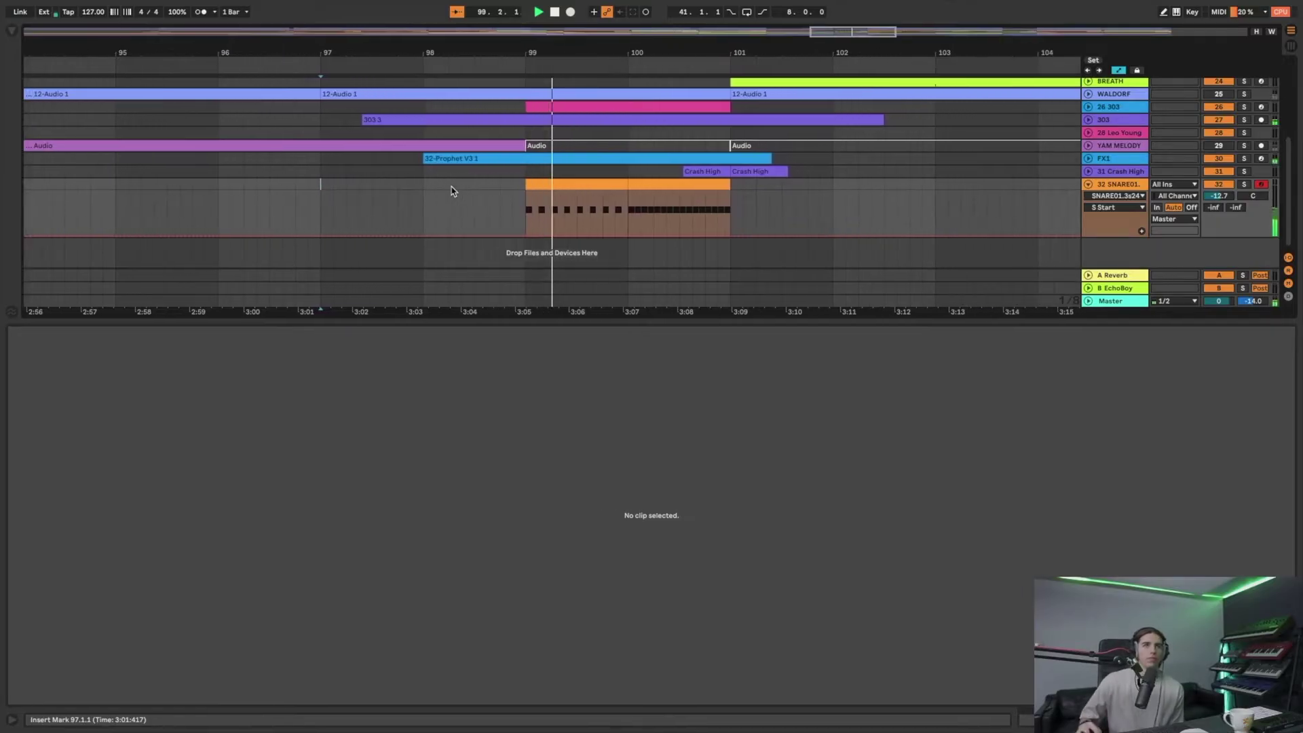
- Unfold the YAM MELODY track and play the breakdown from bar 97 to check its melody clip
{"action": "left_click", "coordinate": [1088, 145]}
{"action": "scroll", "coordinate": [282, 207], "scroll_direction": "left", "scroll_amount": 3}
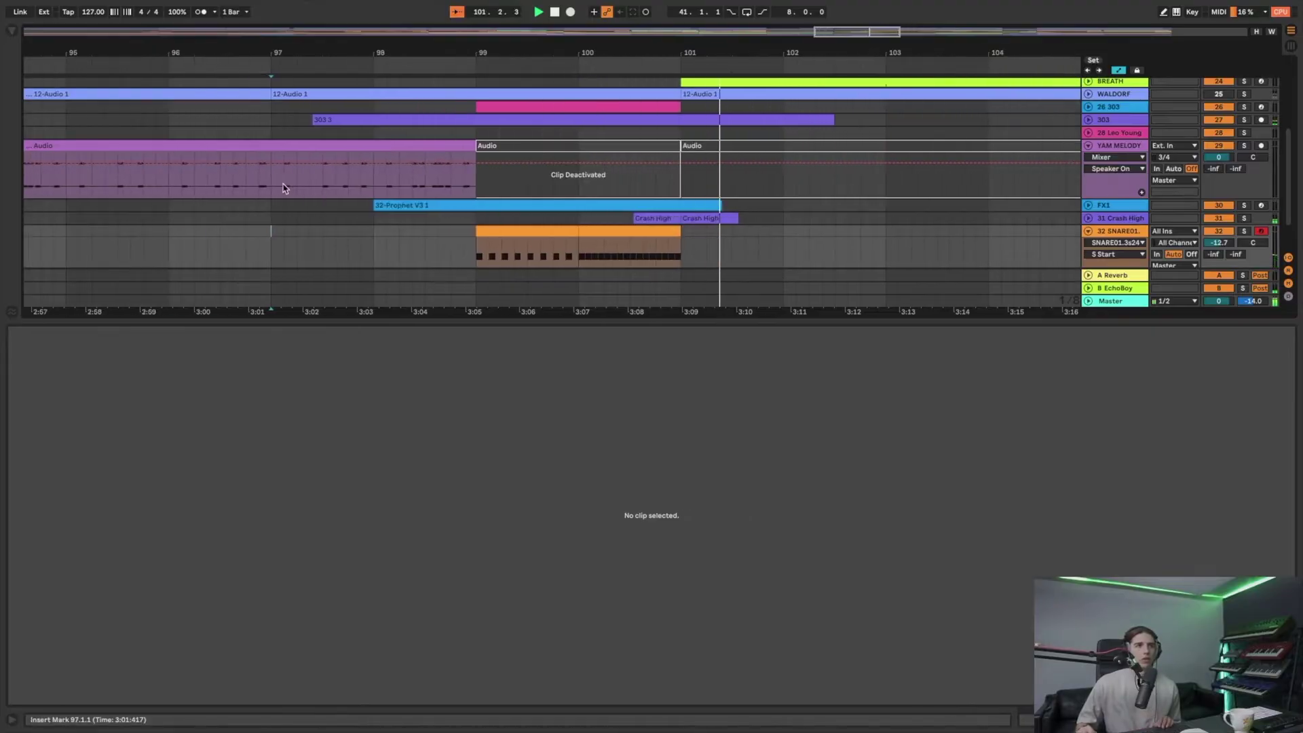
{"action": "left_click", "coordinate": [275, 187]}
{"action": "key", "text": "space"}
{"action": "key", "text": "space"}
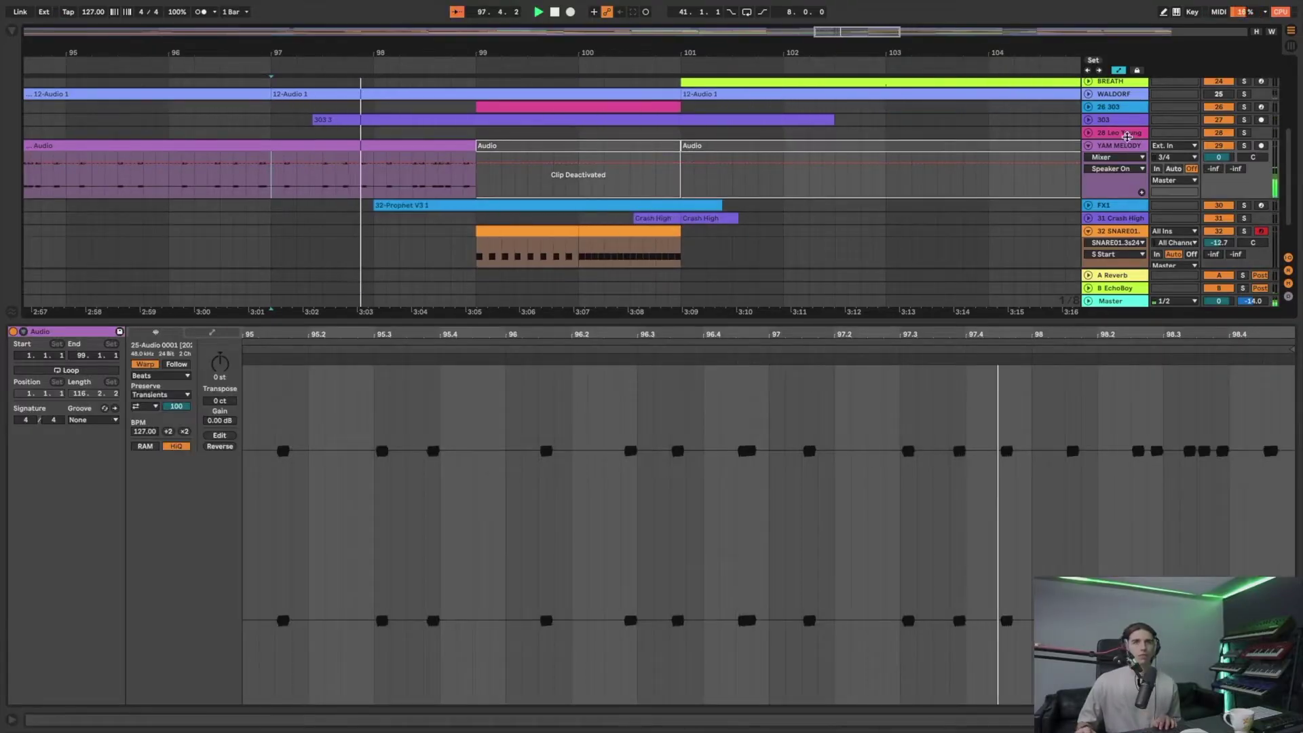
- Check the deactivated YAM MELODY clip starting at bar 101, and fold the YAM MELODY and snare tracks
{"action": "left_click", "coordinate": [959, 175]}
{"action": "key", "text": "minus"}
{"action": "key", "text": "minus"}
{"action": "key", "text": "minus"}
{"action": "key", "text": "minus"}
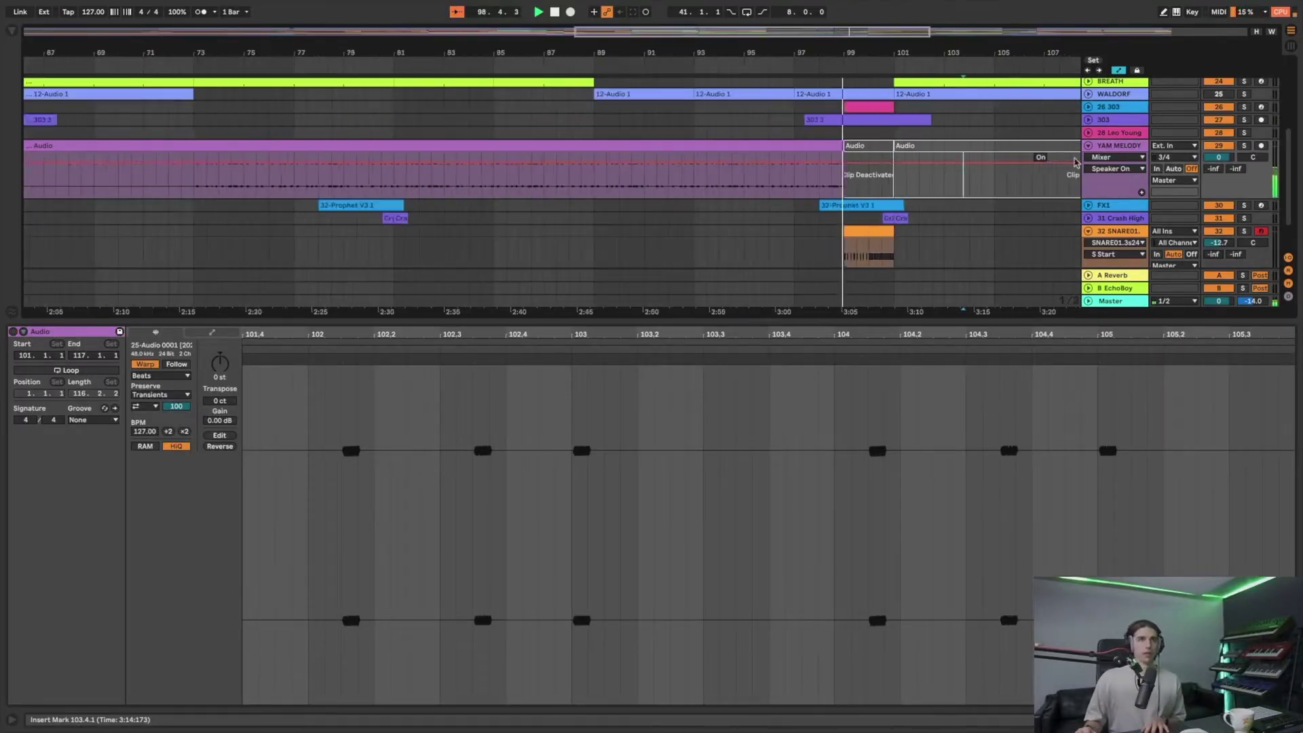
{"action": "left_click", "coordinate": [1088, 231]}
{"action": "left_click", "coordinate": [1088, 145]}
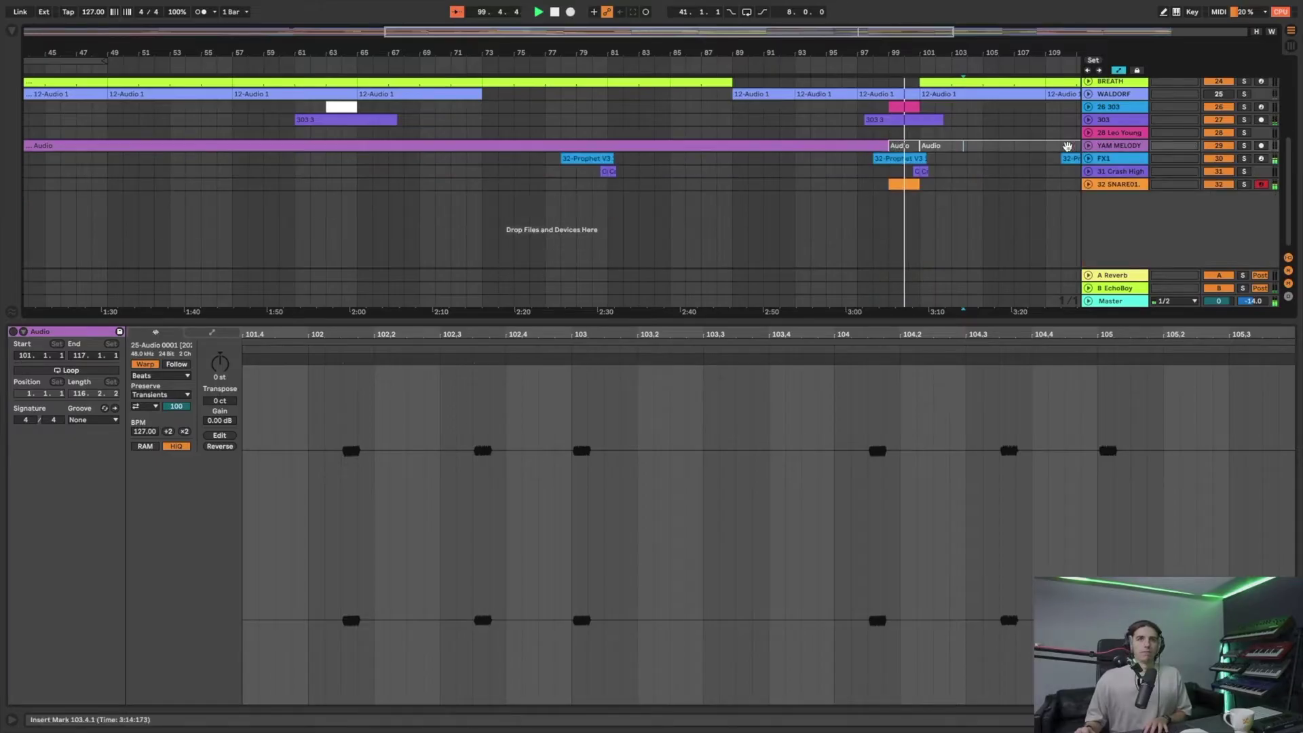
- Examine the WALDORF track's clips and play the arrangement from the PROPH PAD clip at bar 89
{"action": "scroll", "coordinate": [1196, 172], "scroll_direction": "up", "scroll_amount": 4}
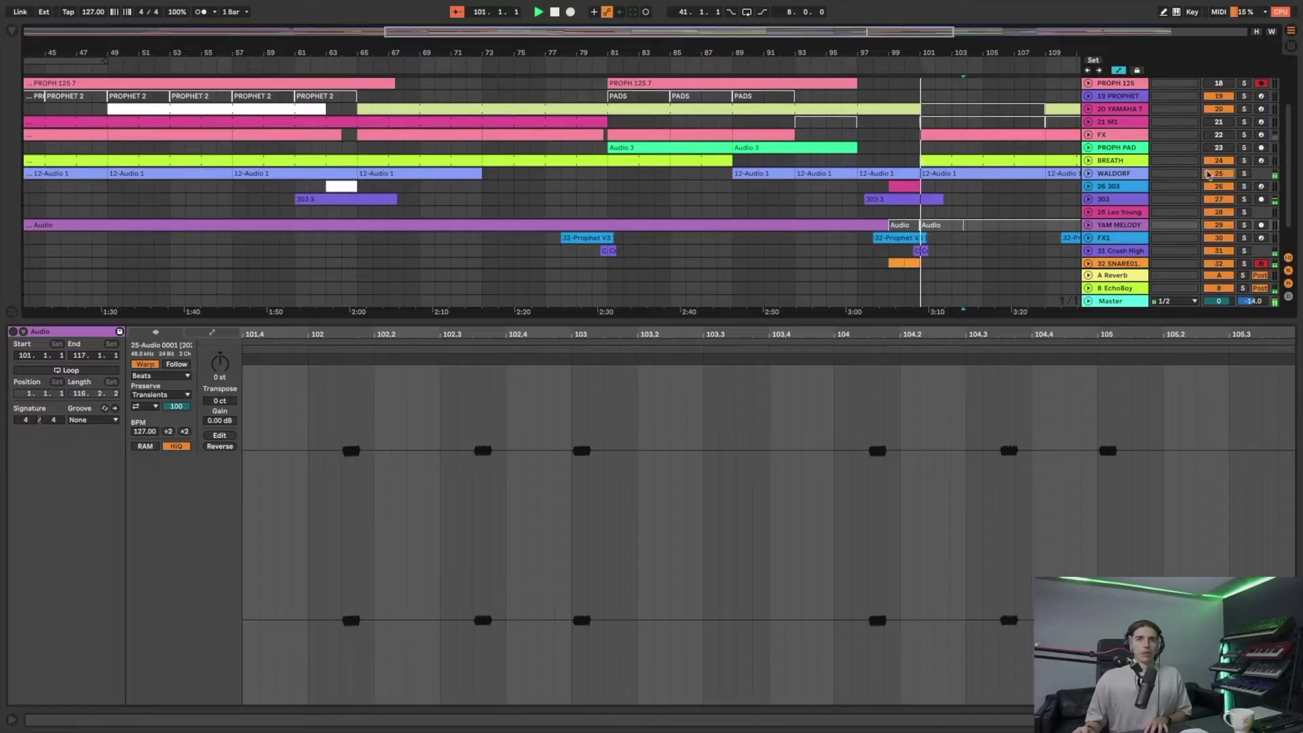
{"action": "left_click", "coordinate": [1088, 174]}
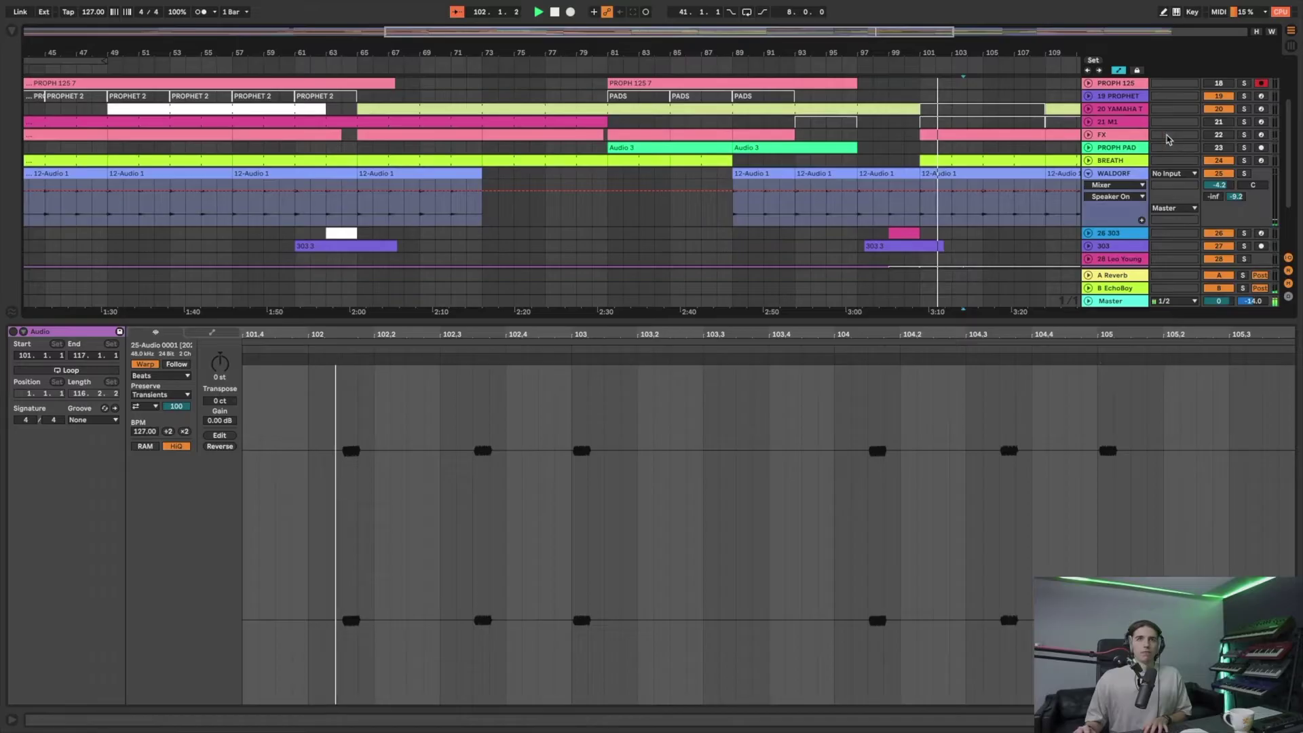
{"action": "key", "text": "space"}
{"action": "key", "text": "space"}
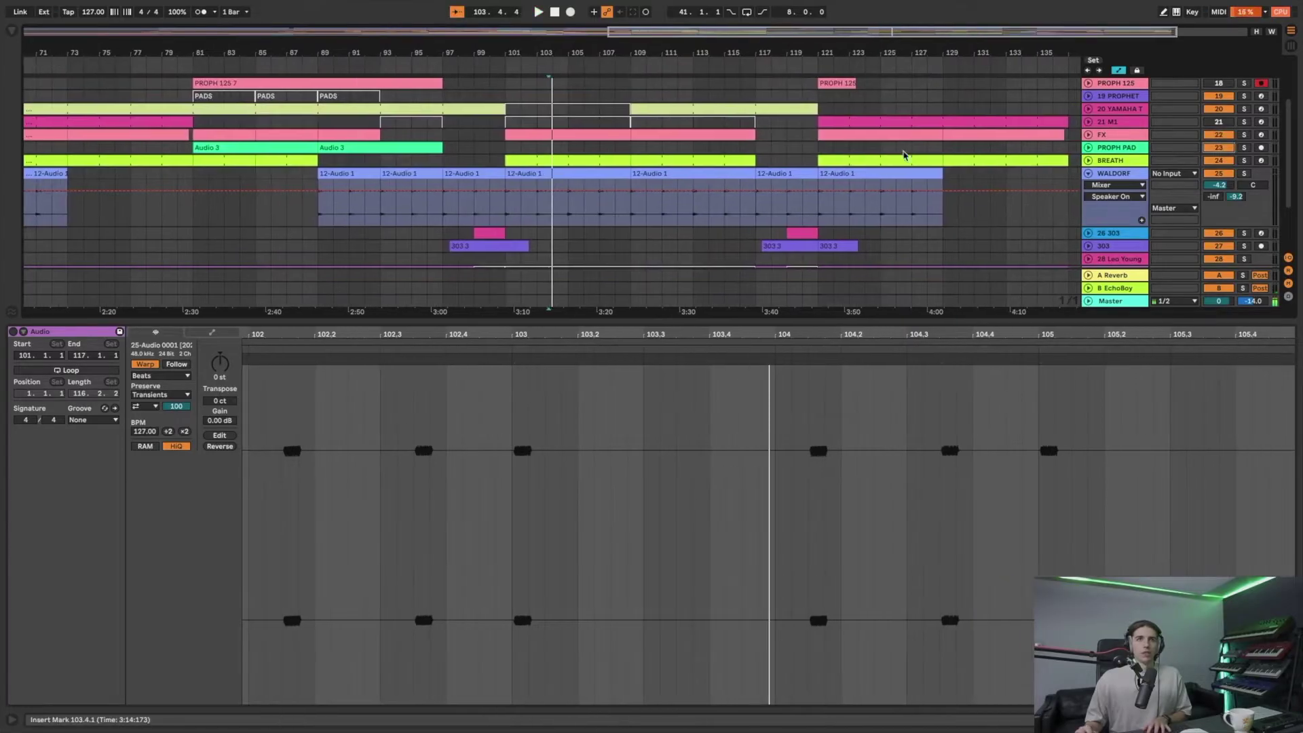
{"action": "left_click", "coordinate": [380, 148]}
{"action": "key", "text": "space"}
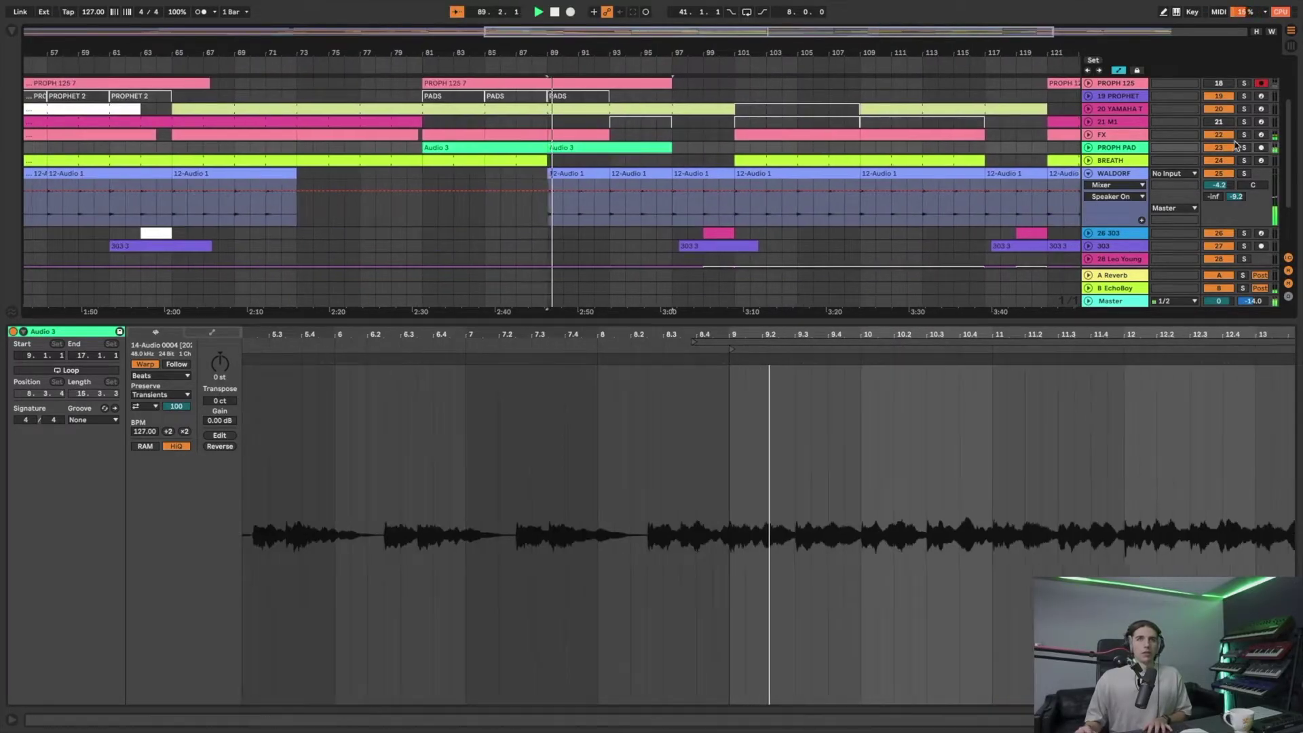
{"action": "left_click", "coordinate": [1089, 173]}
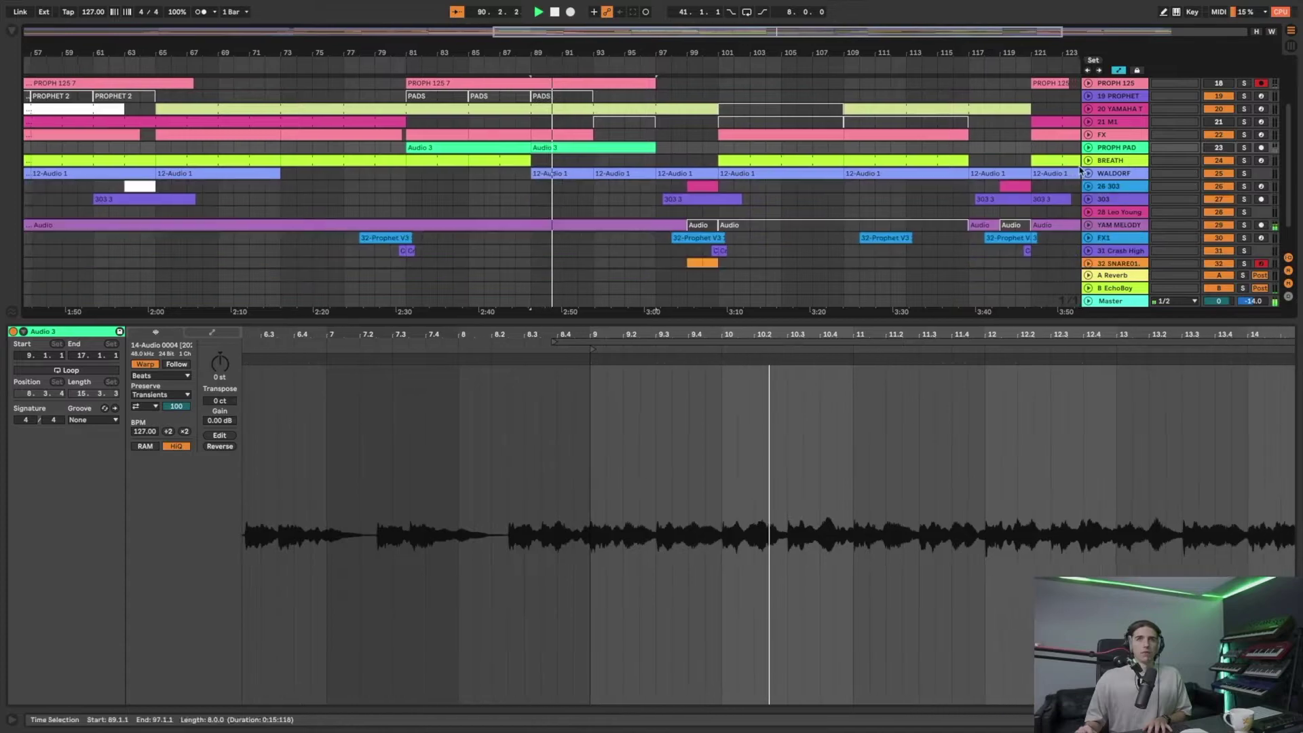
{"action": "scroll", "coordinate": [1167, 190], "scroll_direction": "up", "scroll_amount": 3}
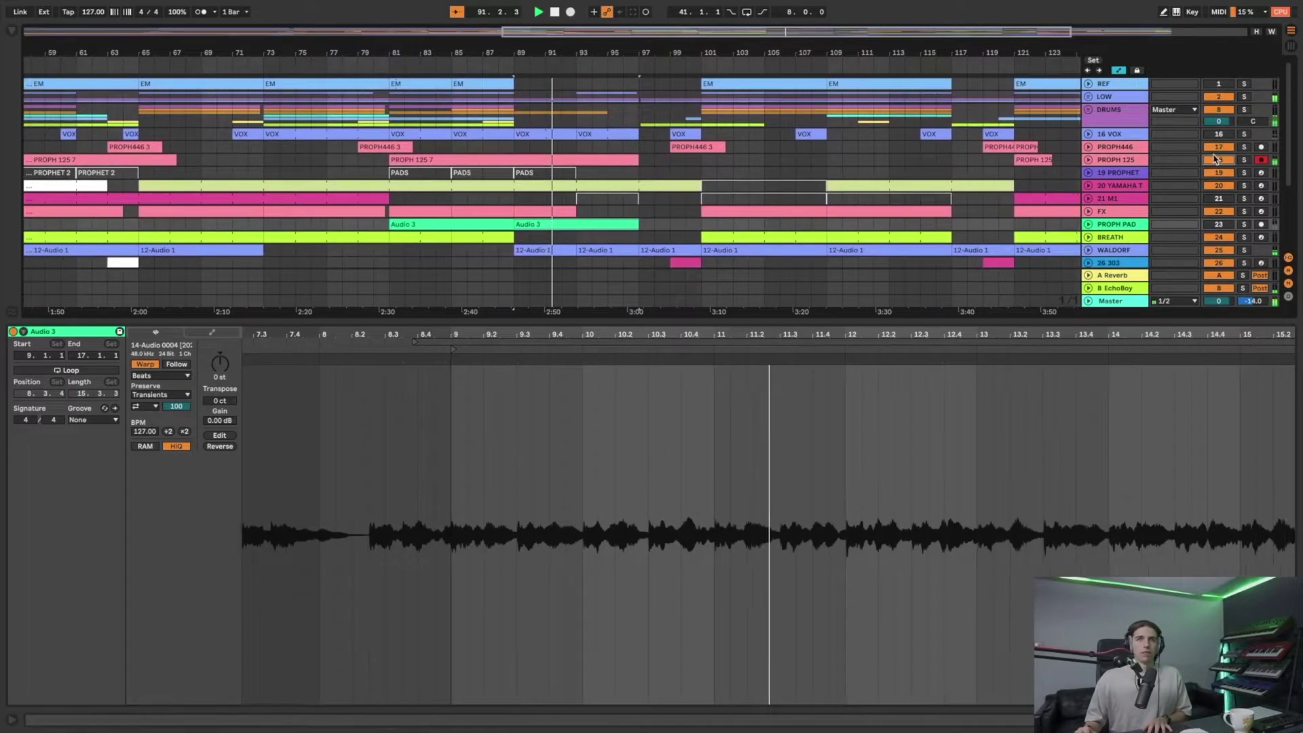
- View the 19 PROPHET track's device, and play the snare roll from its first clip at bar 99
{"action": "left_click", "coordinate": [827, 160]}
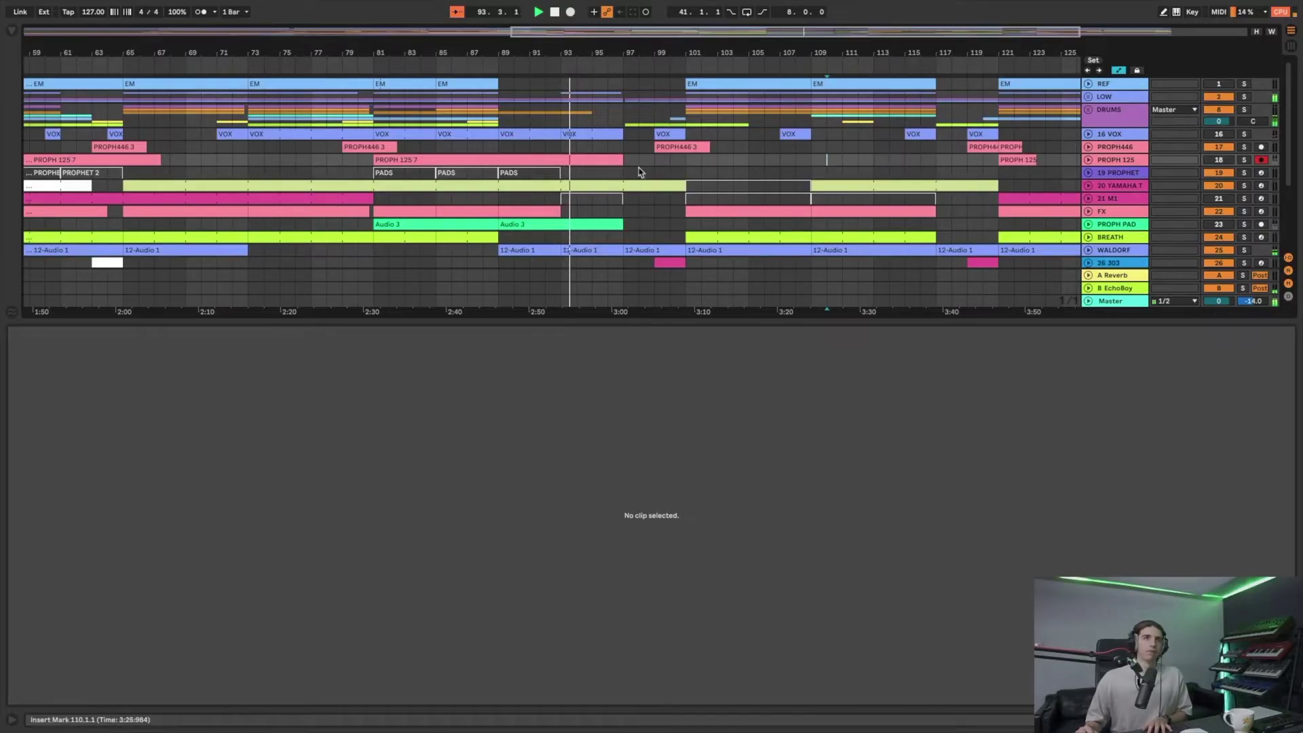
{"action": "left_click", "coordinate": [1109, 174]}
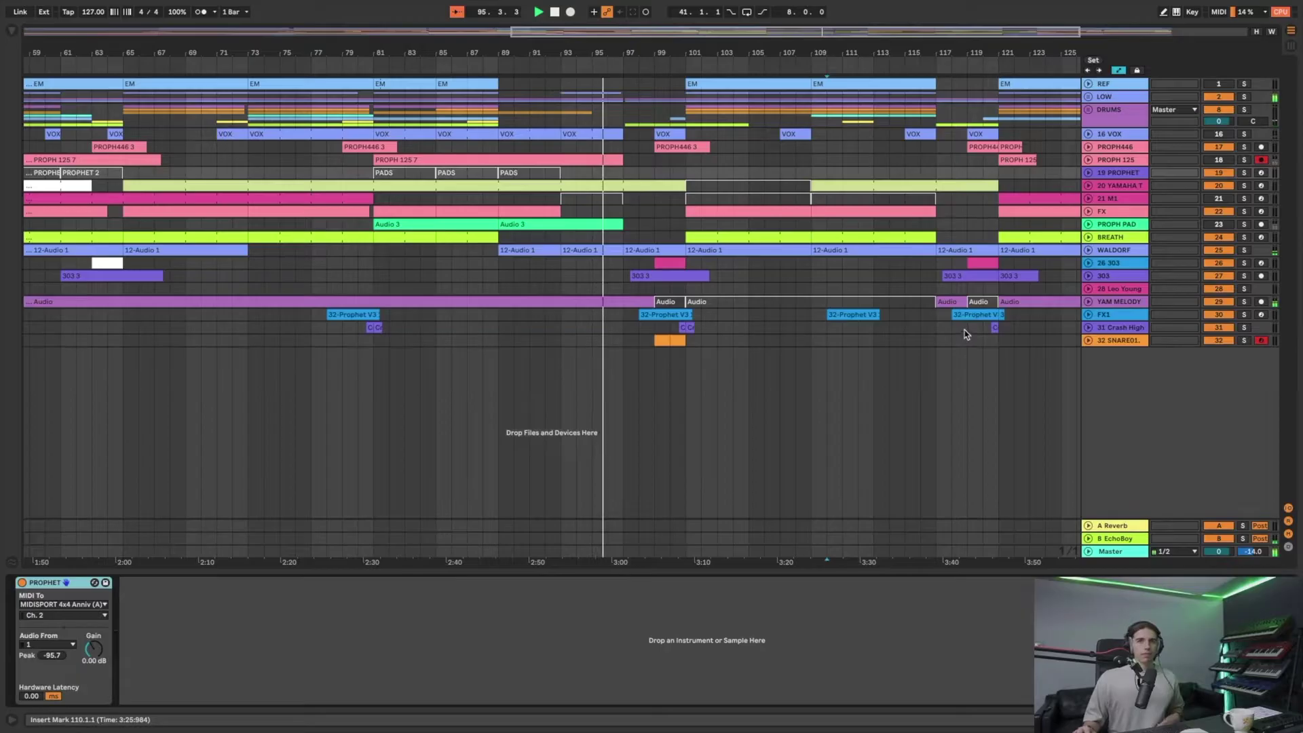
{"action": "left_click", "coordinate": [667, 340]}
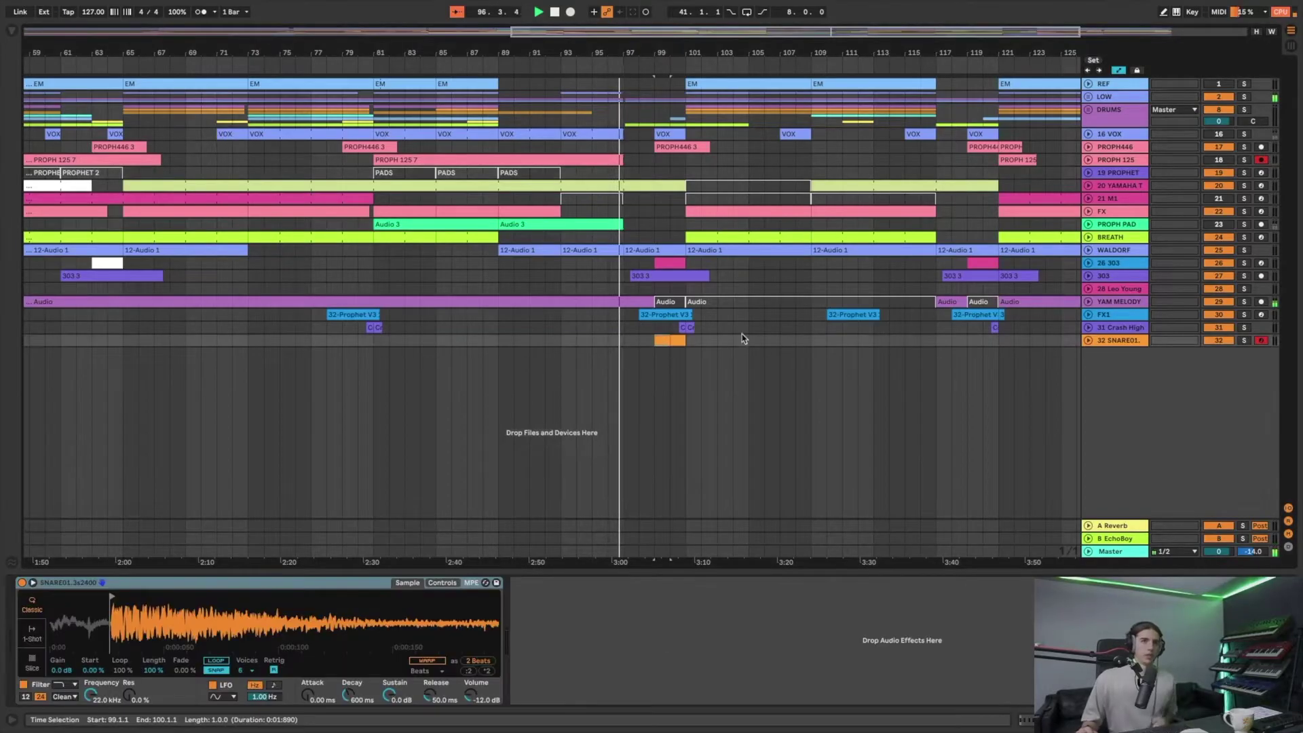
{"action": "key", "text": "space"}
{"action": "key", "text": "space"}
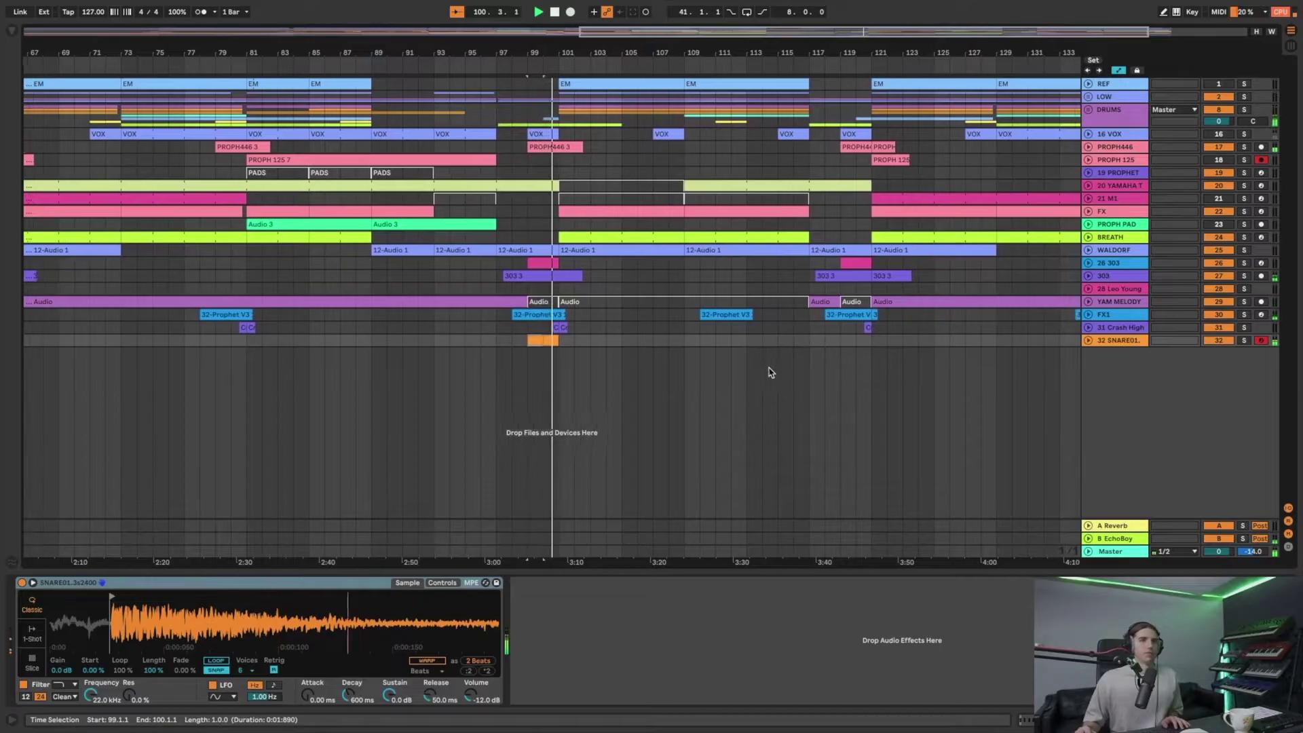
{"action": "key", "text": "space"}
- In the bar 100 snare clip, halve the notes at 4.3.1 and 4.3.2 and move the second directly behind the first
{"action": "double_click", "coordinate": [527, 337]}
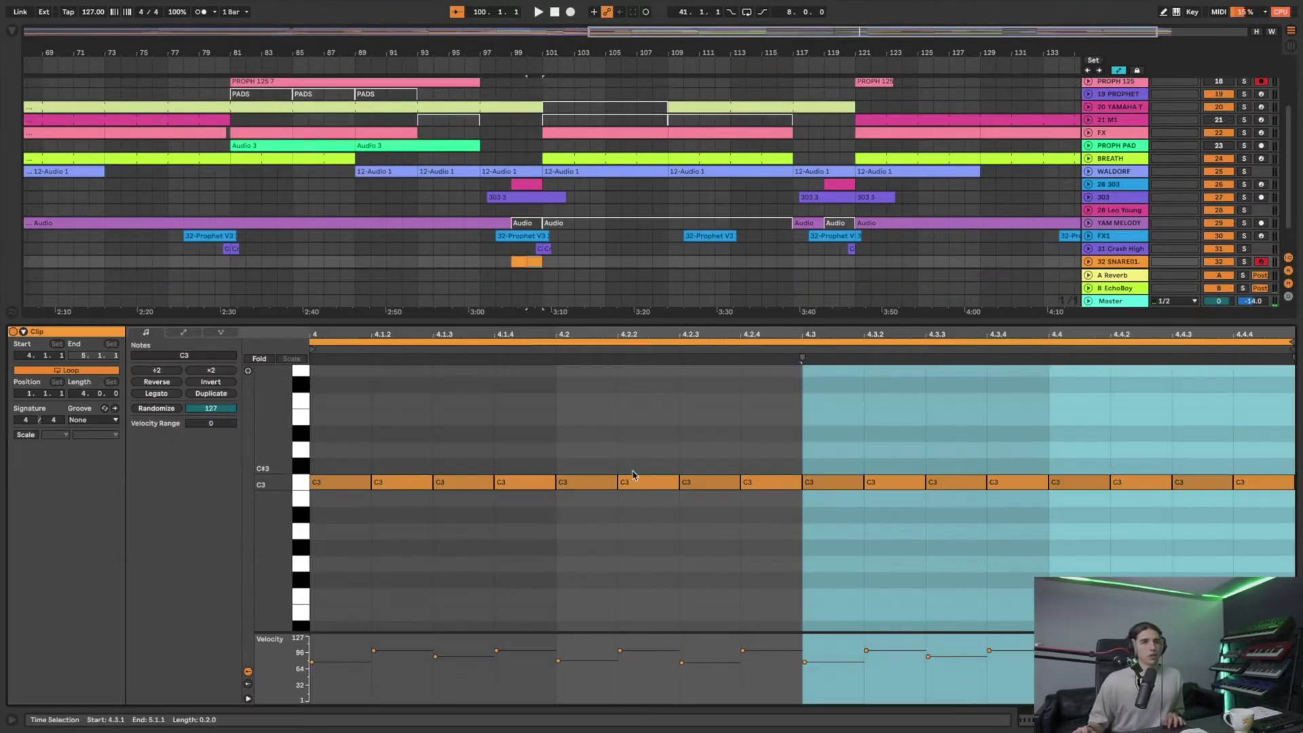
{"action": "left_click", "coordinate": [920, 556]}
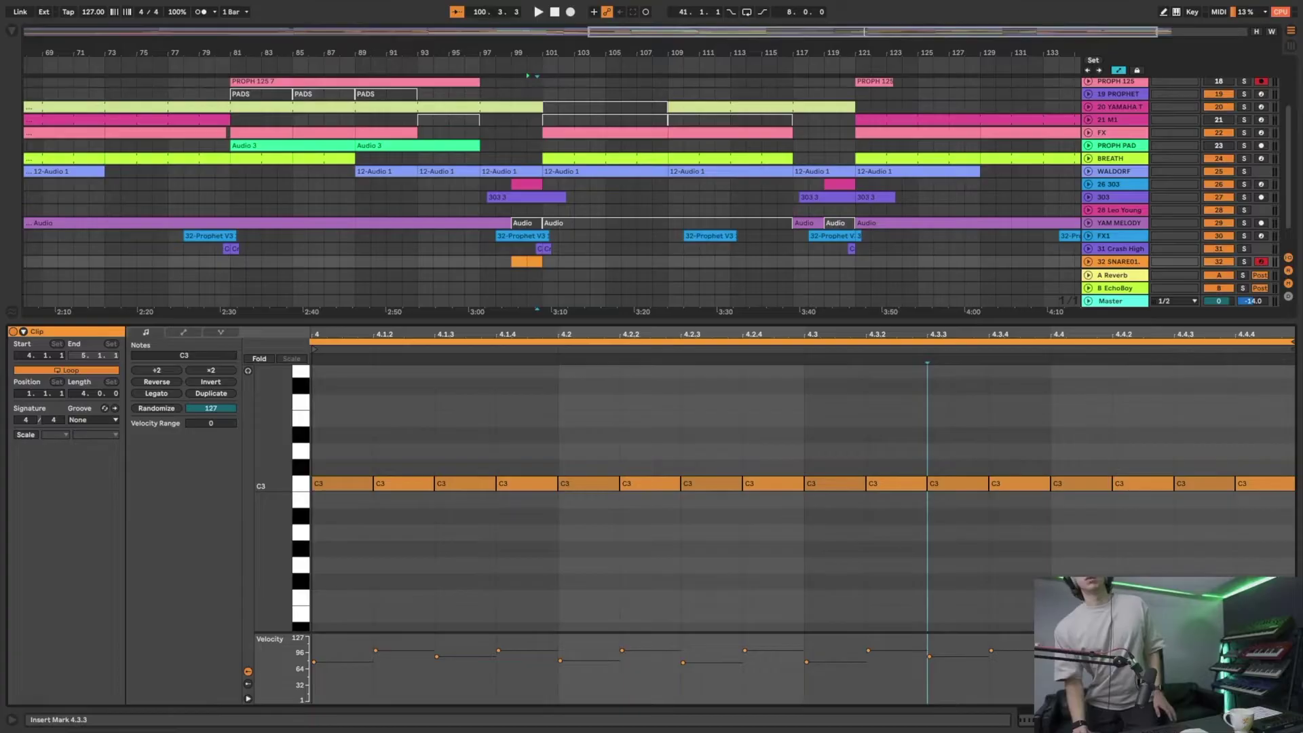
{"action": "right_click", "coordinate": [1099, 545]}
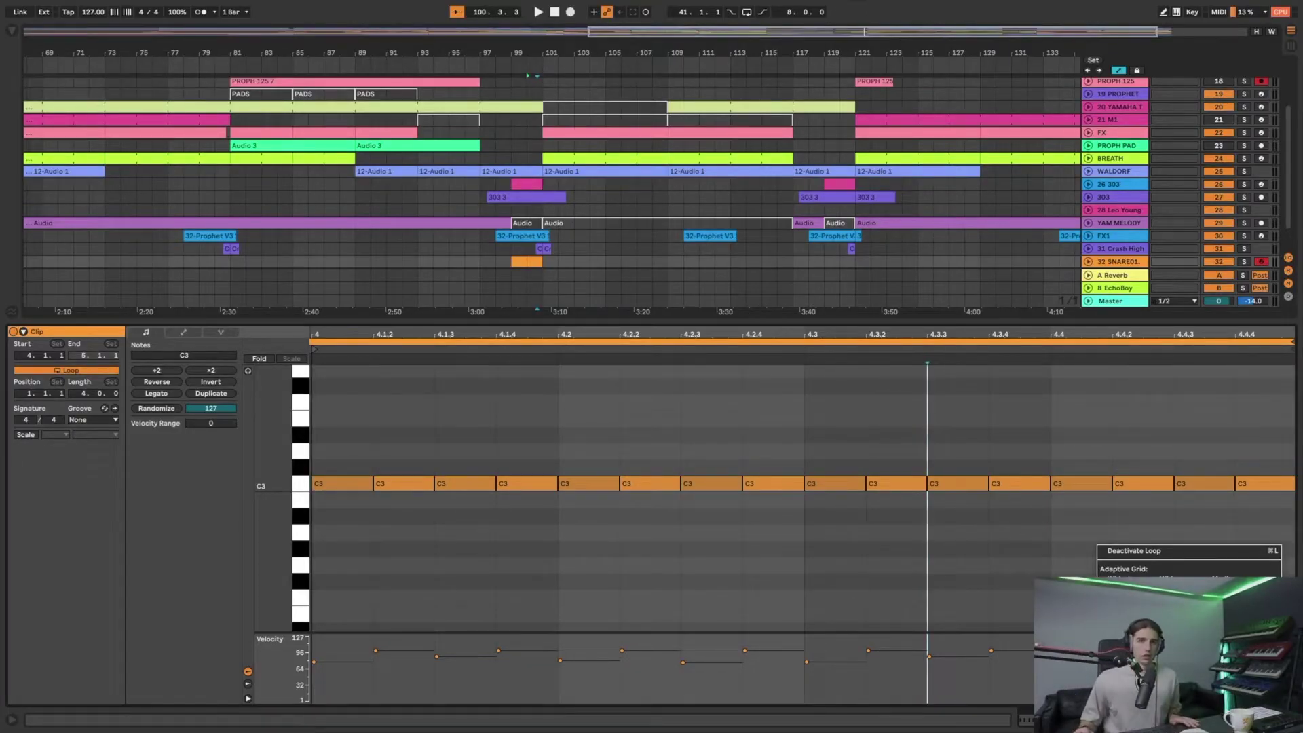
{"action": "key", "text": "Escape"}
{"action": "left_click", "coordinate": [1044, 571]}
{"action": "left_click_drag", "start_coordinate": [861, 487], "coordinate": [836, 488]}
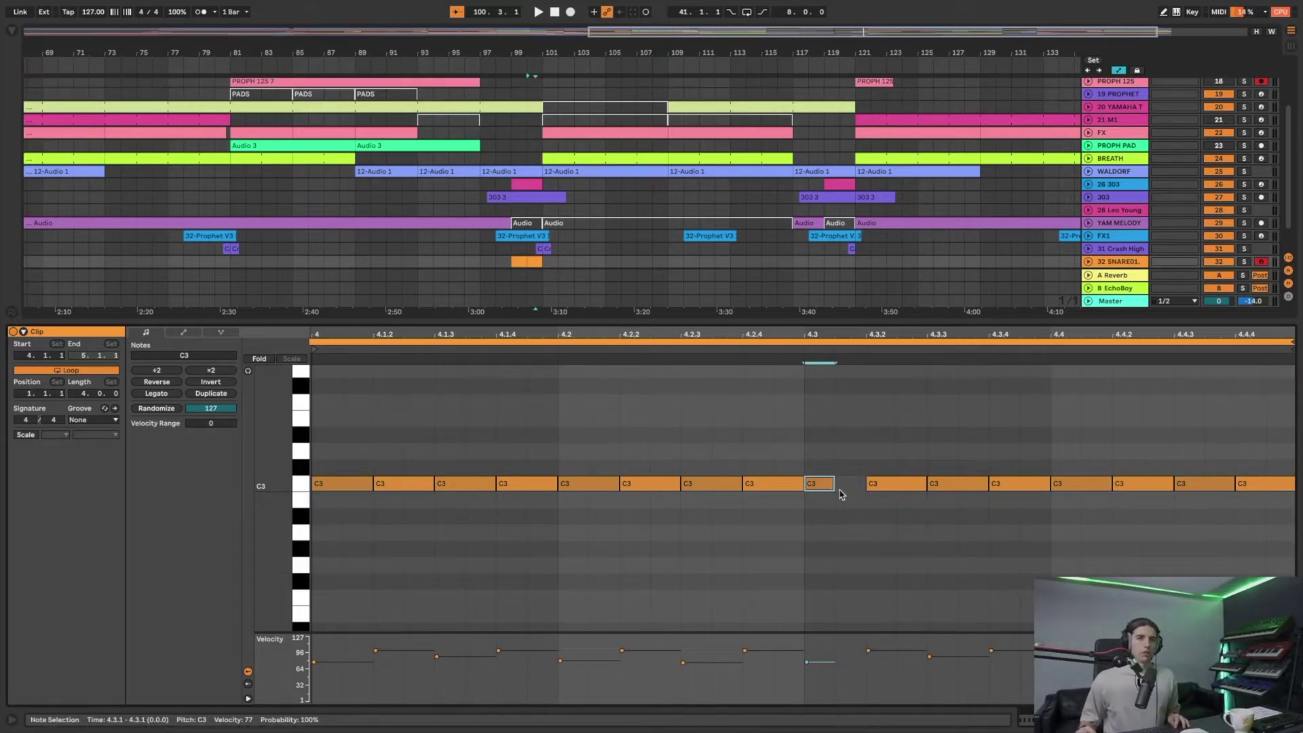
{"action": "left_click_drag", "start_coordinate": [924, 483], "coordinate": [893, 484]}
{"action": "key", "text": "Left"}
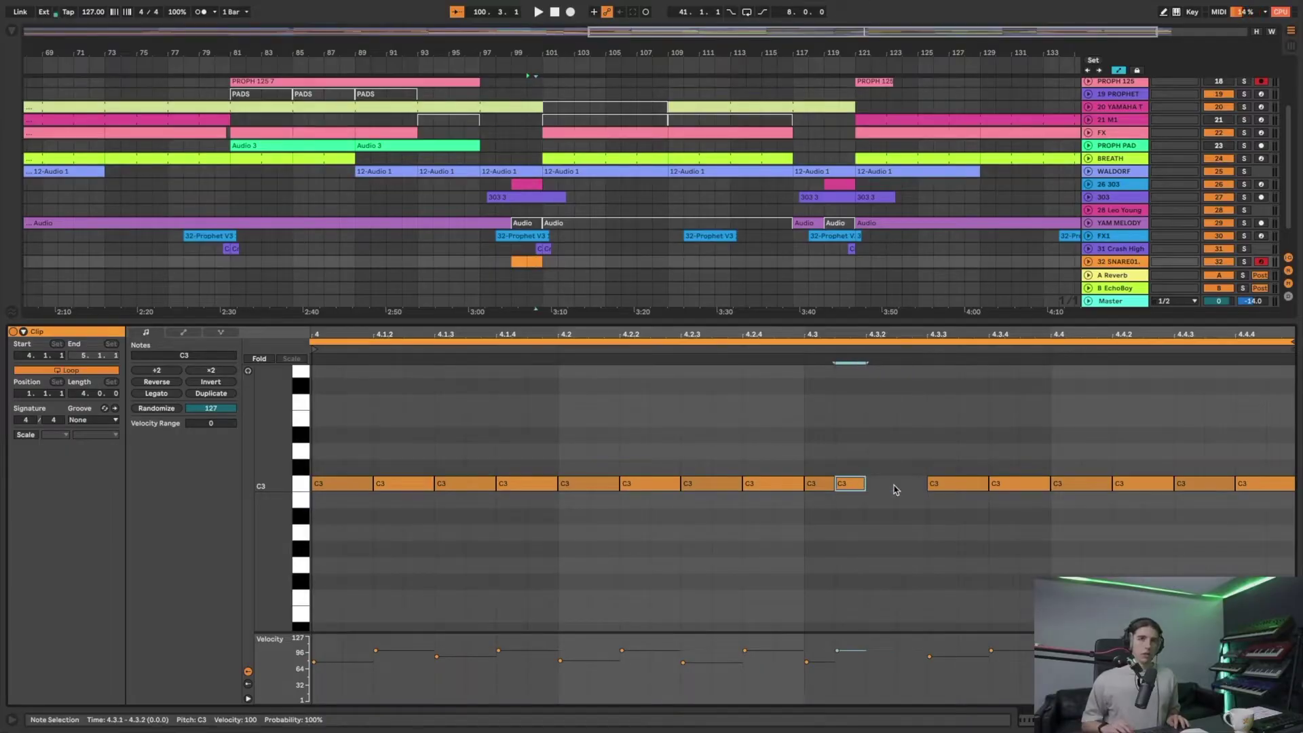
- Duplicate the pair of shortened notes from 4.3.1 through the end of the bar 100 snare clip and play the faster roll
{"action": "left_click", "coordinate": [820, 484], "text": "shift"}
{"action": "key", "text": "ctrl+d"}
{"action": "key", "text": "ctrl+d"}
{"action": "key", "text": "ctrl+d"}
{"action": "key", "text": "ctrl+d"}
{"action": "key", "text": "ctrl+d"}
{"action": "key", "text": "ctrl+d"}
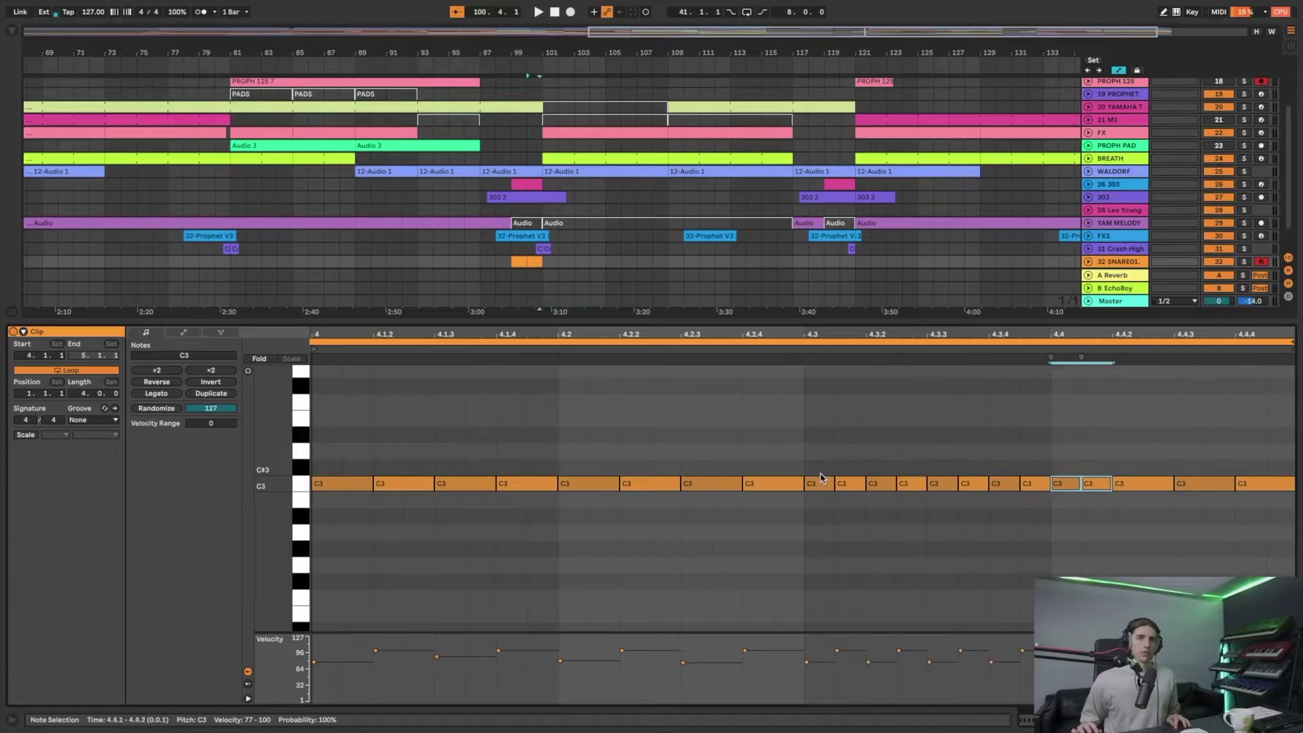
{"action": "key", "text": "ctrl+d"}
{"action": "key", "text": "space"}
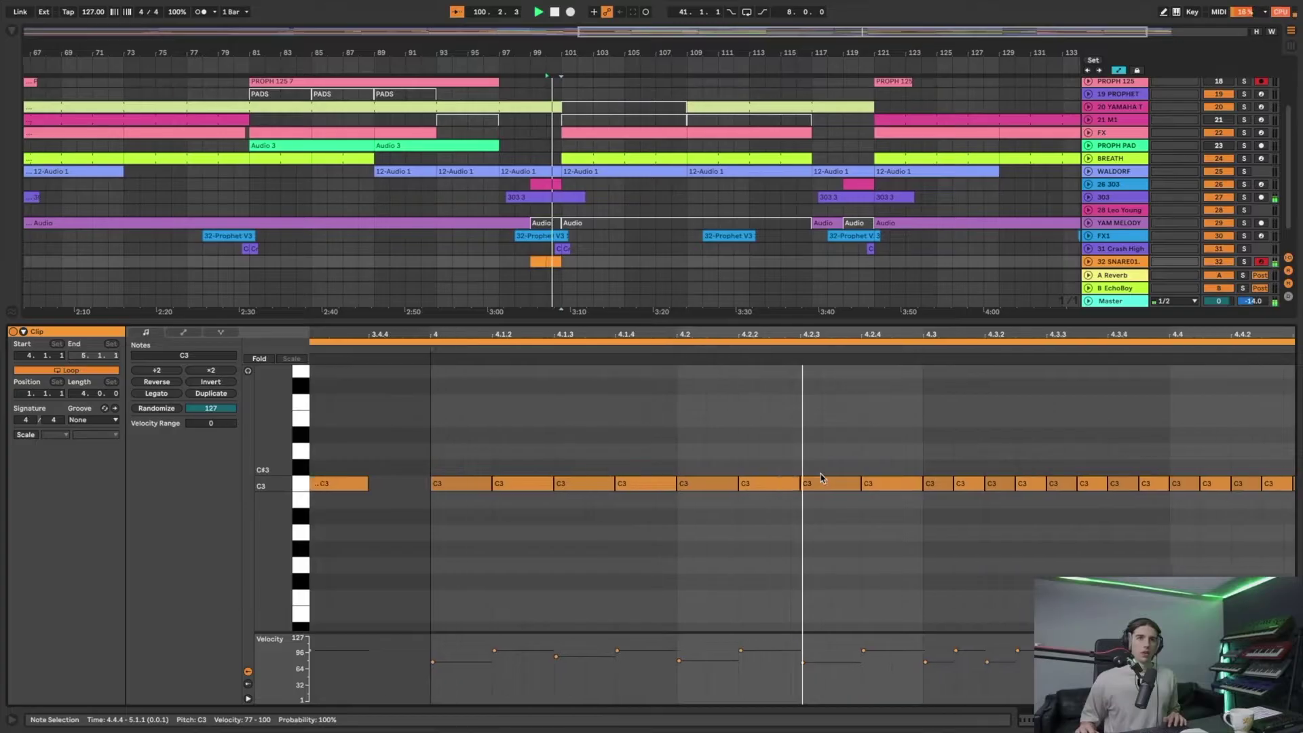
- Duplicate the four notes of beat 4.2 over beat 4.3 in the bar 100 snare clip and play the roll from bar 99
{"action": "scroll", "coordinate": [819, 489], "scroll_direction": "down", "scroll_amount": 1}
{"action": "left_click_drag", "start_coordinate": [776, 511], "coordinate": [585, 449]}
{"action": "key", "text": "ctrl+d"}
{"action": "key", "text": "space"}
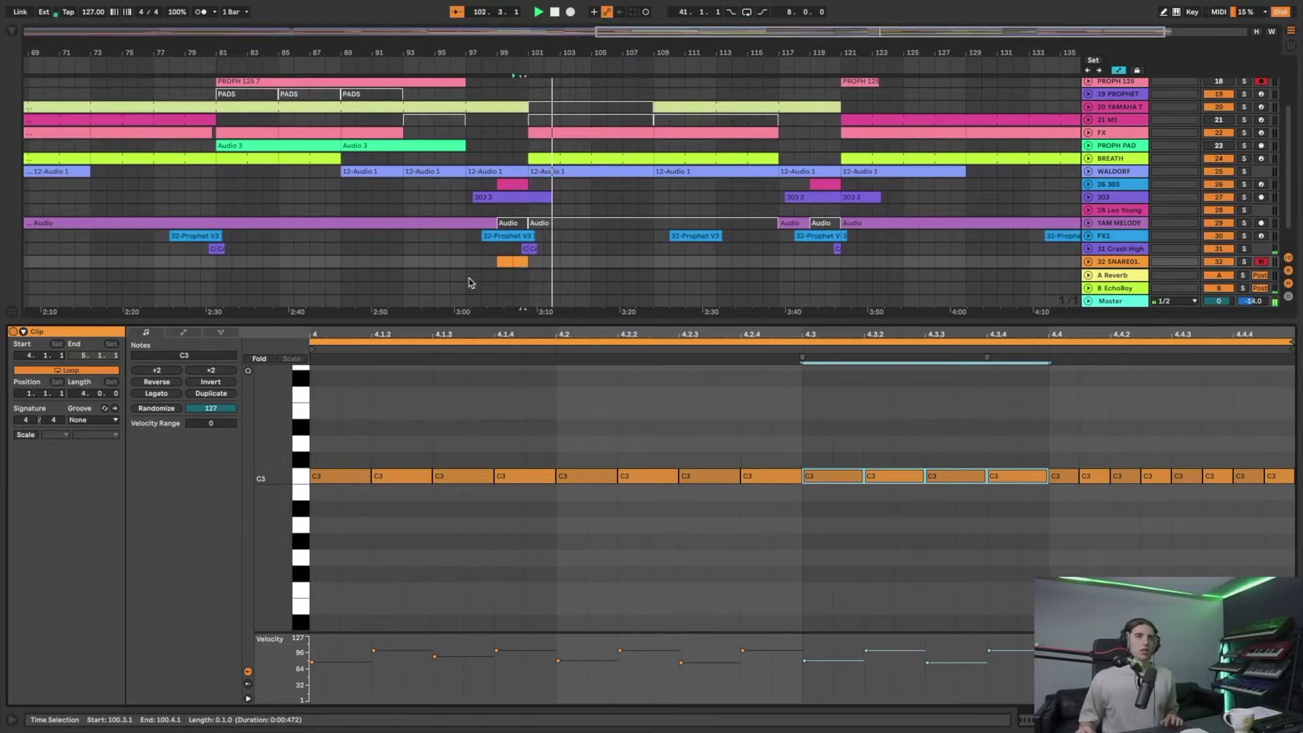
{"action": "left_click", "coordinate": [500, 261]}
{"action": "key", "text": "space"}
{"action": "key", "text": "space"}
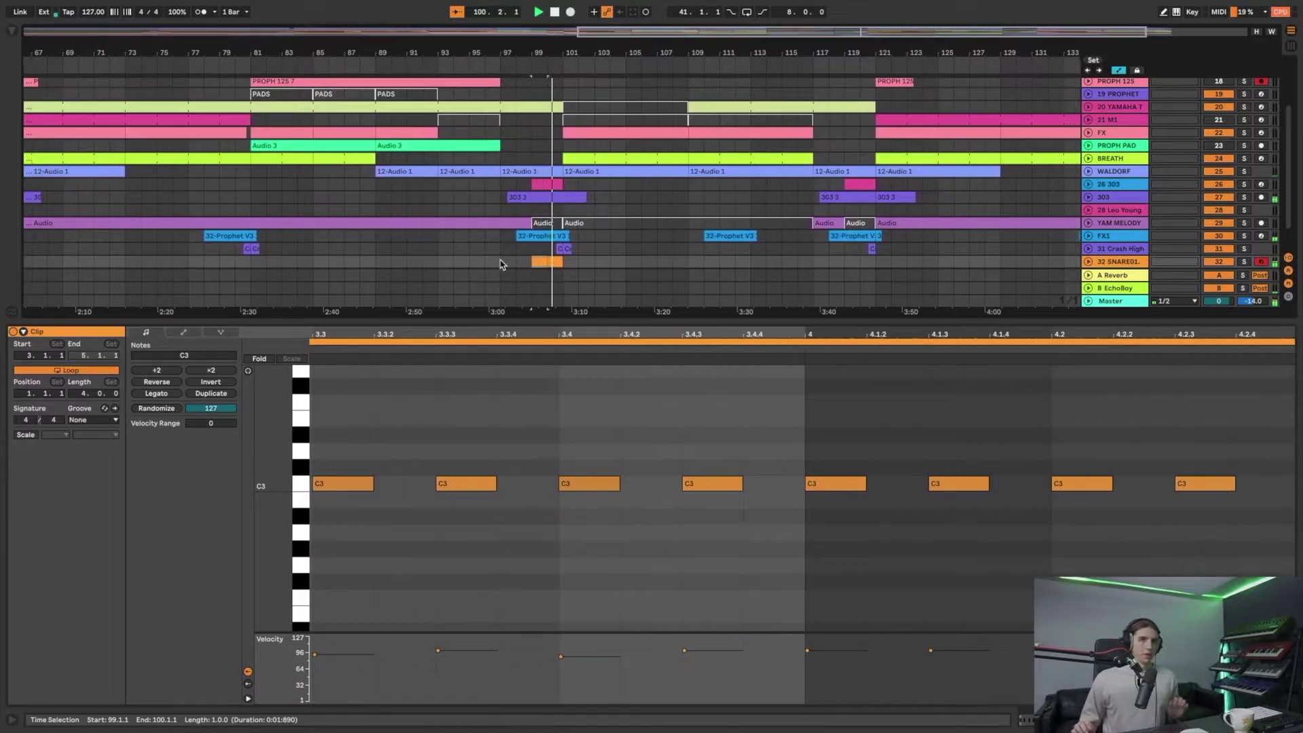
- Duplicate the four notes of beat 4.3 over beat 4.4 in the bar 100 snare clip
{"action": "left_click", "coordinate": [530, 262]}
{"action": "key", "text": "space"}
{"action": "left_click_drag", "start_coordinate": [1012, 522], "coordinate": [844, 466]}
{"action": "key", "text": "ctrl+d"}
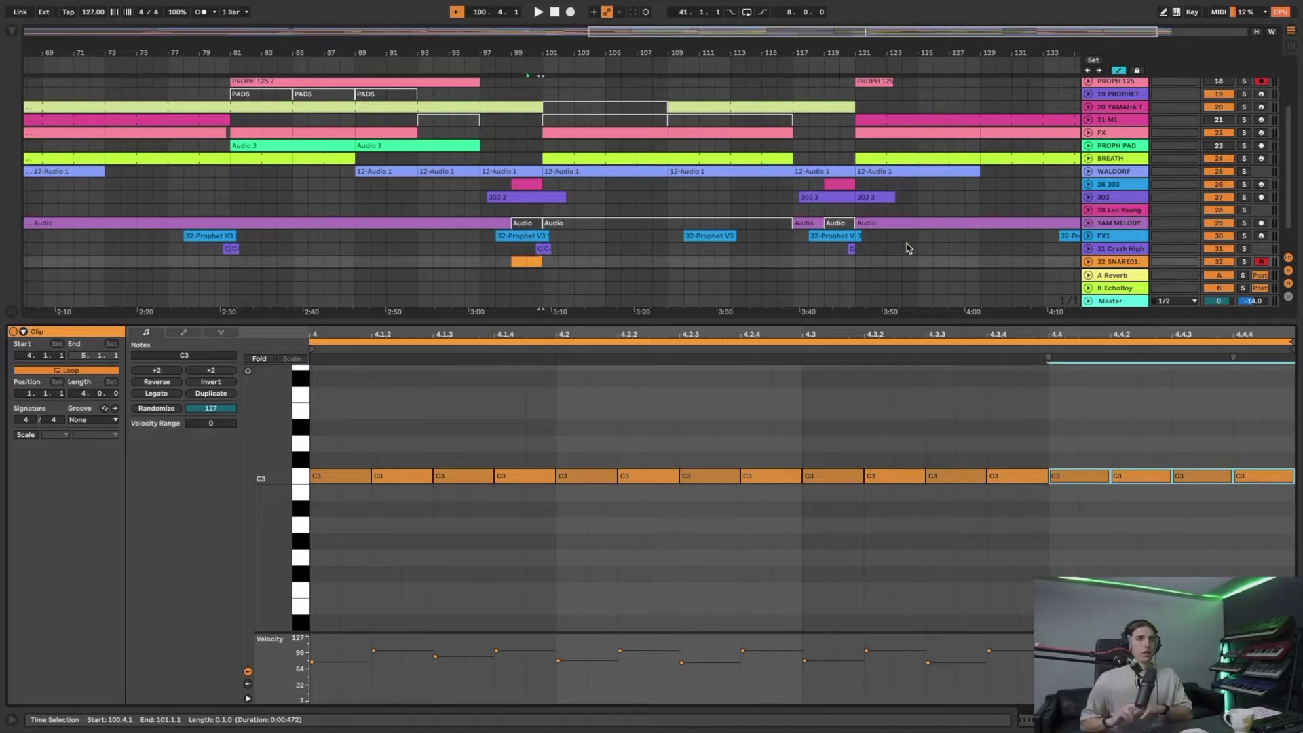
- Try the Quantize 16T groove on the bar 100 snare clip while playing it, and set the groove back to None
{"action": "left_click", "coordinate": [531, 273]}
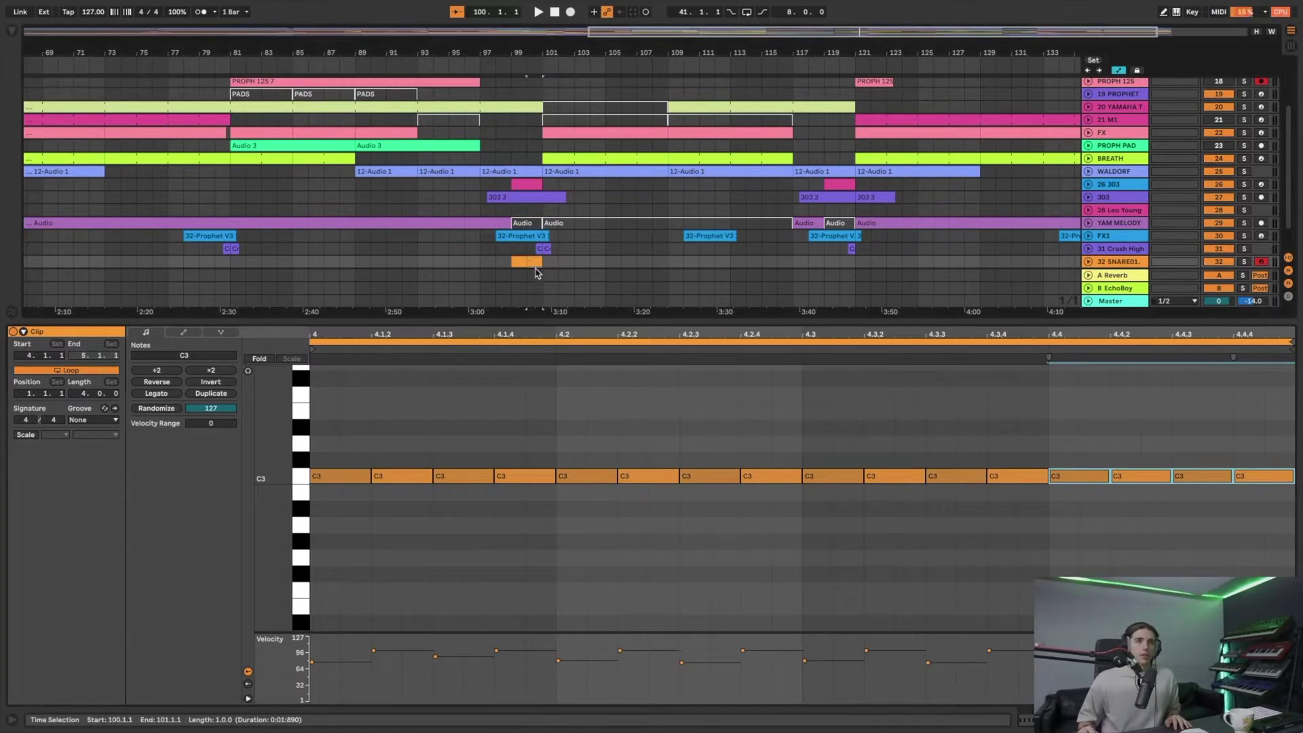
{"action": "left_click", "coordinate": [85, 421]}
{"action": "left_click", "coordinate": [104, 445]}
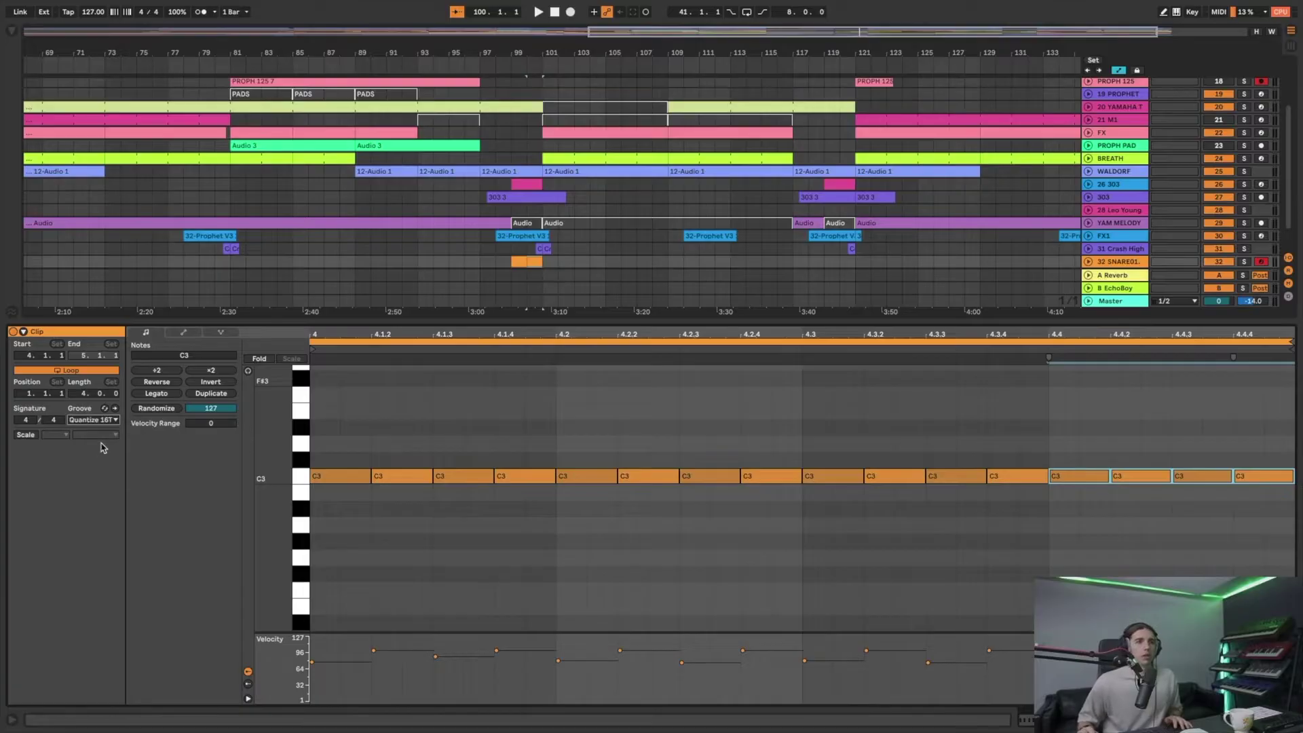
{"action": "key", "text": "space"}
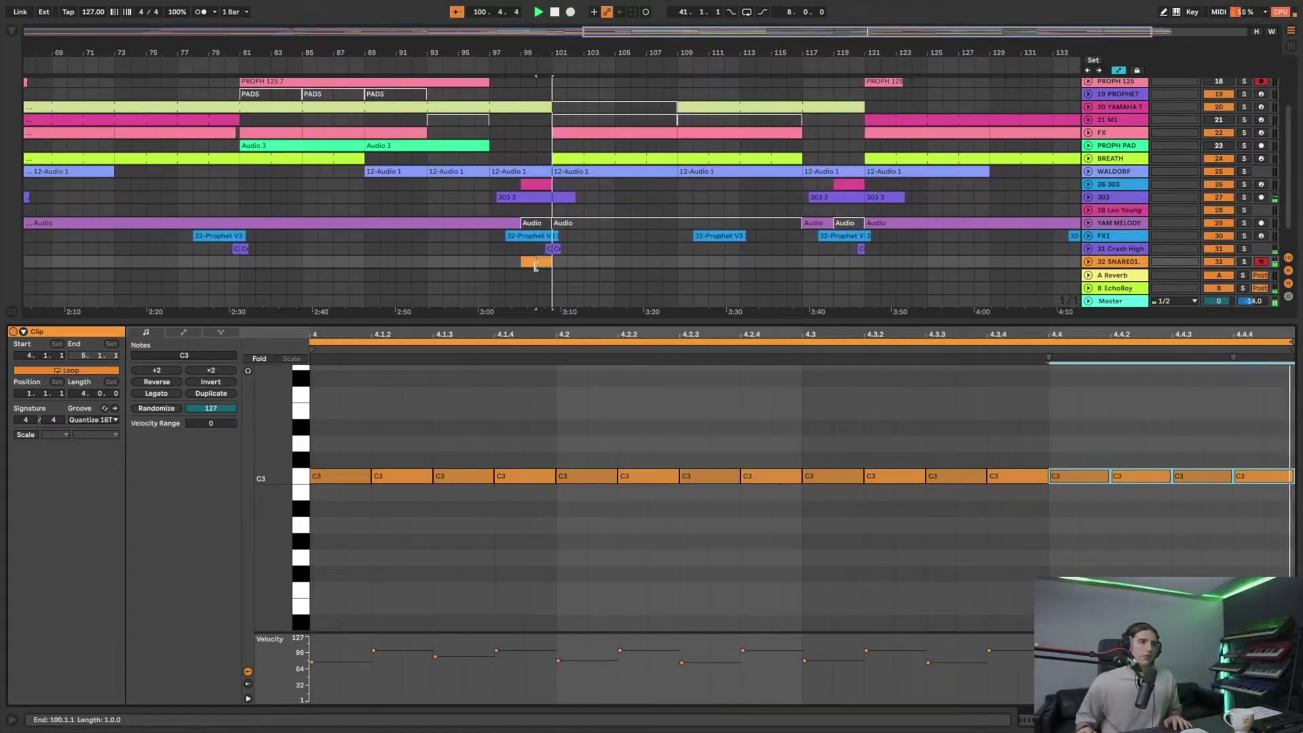
{"action": "left_click", "coordinate": [89, 420]}
{"action": "left_click", "coordinate": [96, 433]}
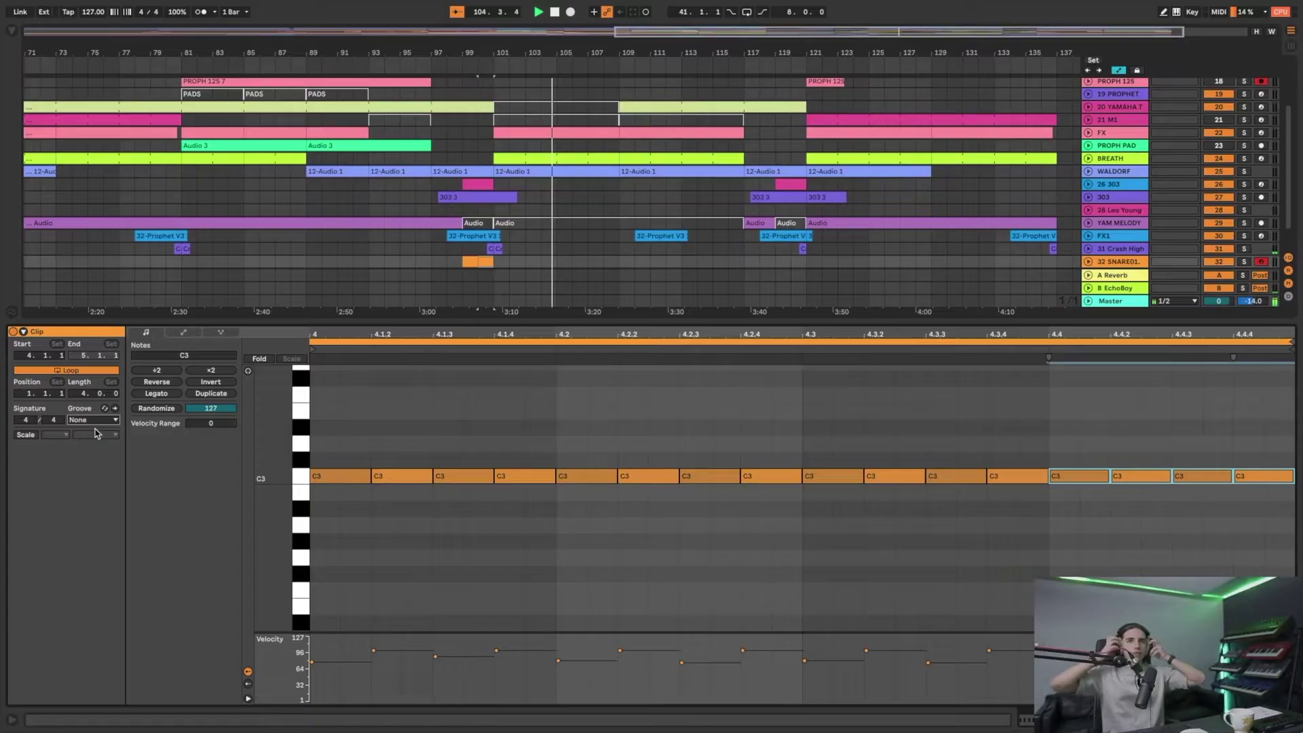
- Play the bar 100 snare clip, and play the whole roll from bar 99 into bar 101
{"action": "left_click", "coordinate": [540, 265]}
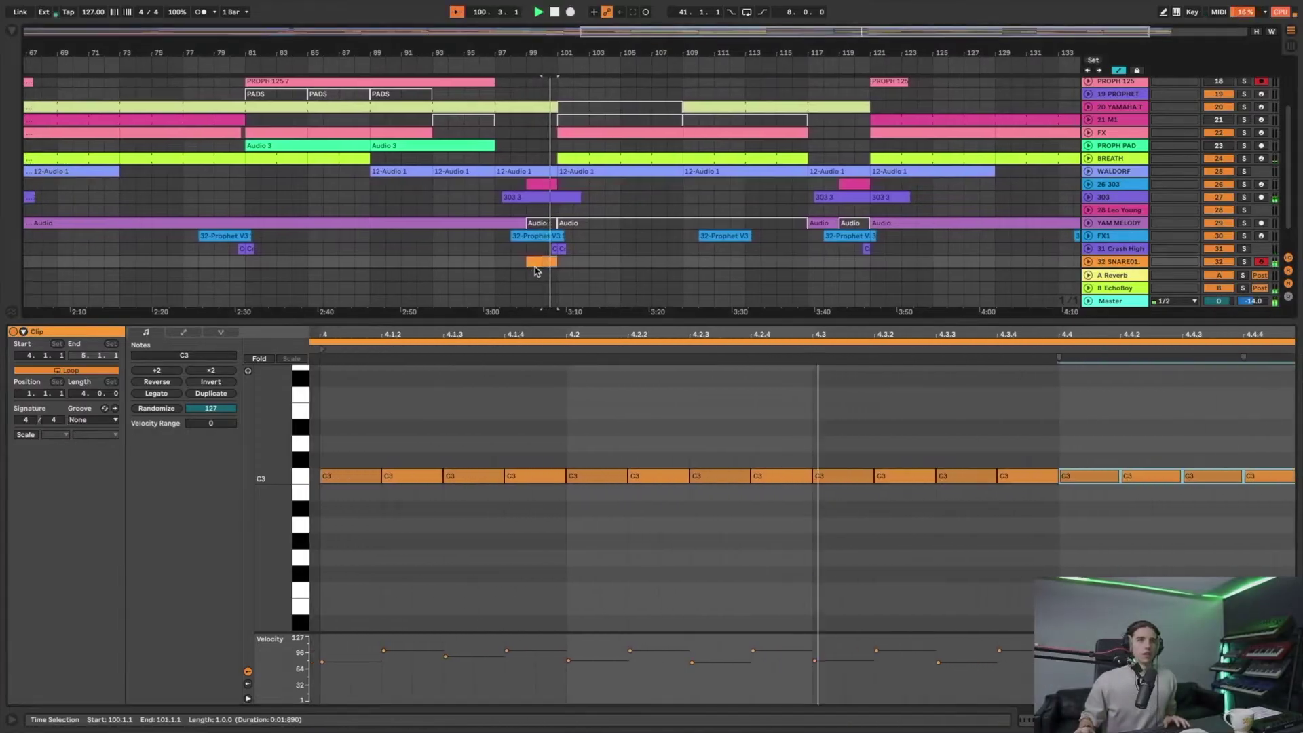
{"action": "scroll", "coordinate": [547, 258], "scroll_direction": "down", "scroll_amount": 2}
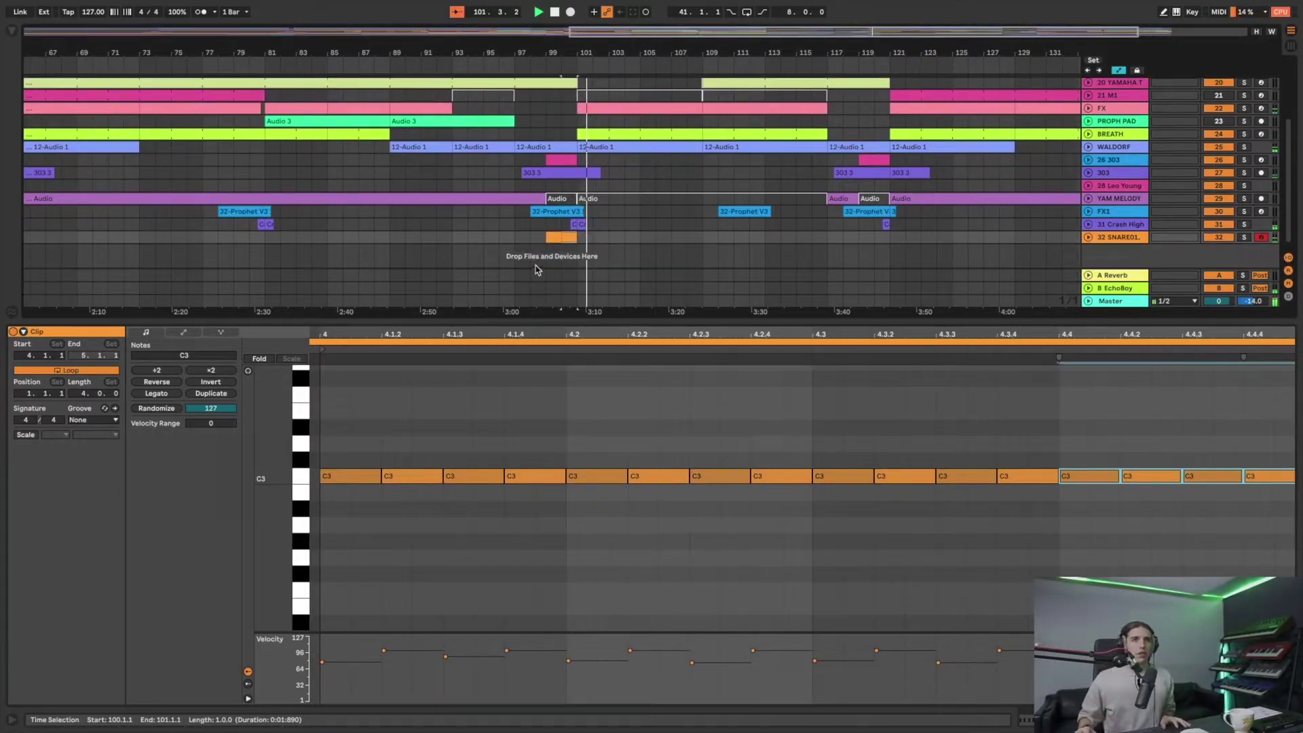
{"action": "left_click", "coordinate": [556, 239]}
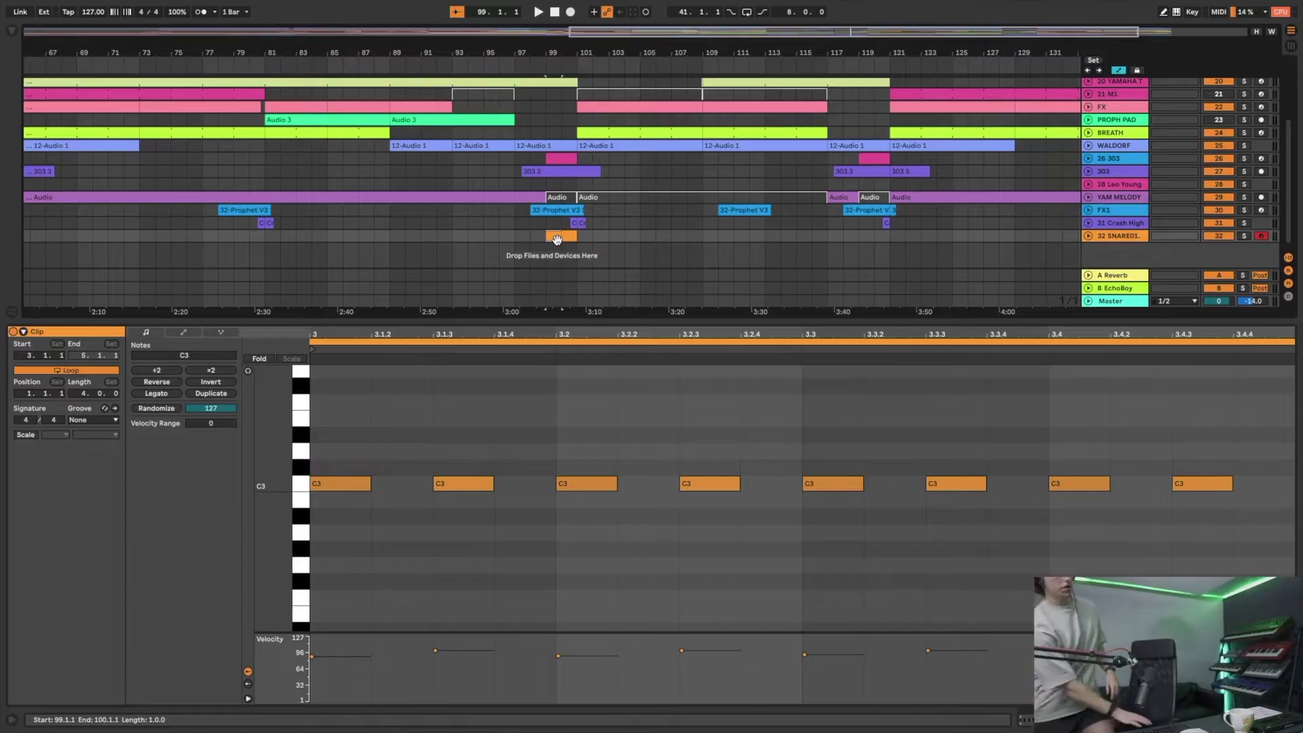
{"action": "key", "text": "space"}
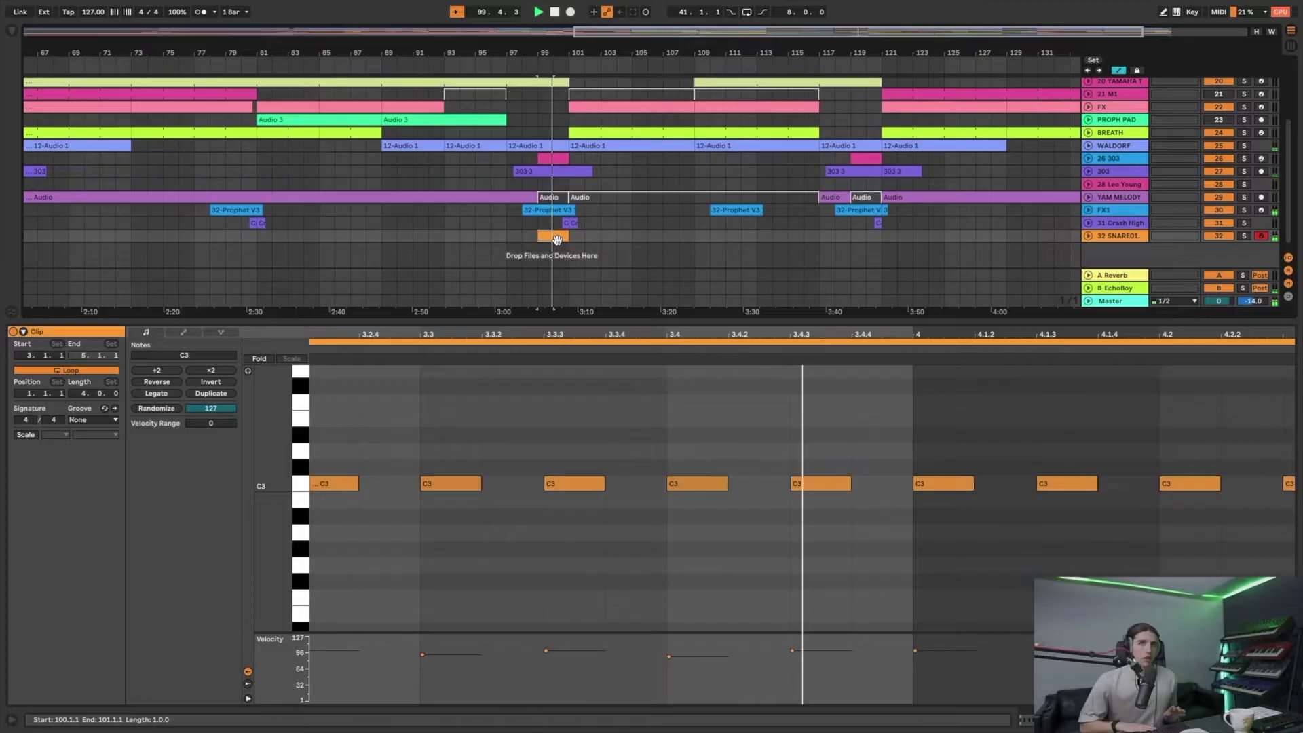
{"action": "scroll", "coordinate": [722, 233], "scroll_direction": "down", "scroll_amount": 1}
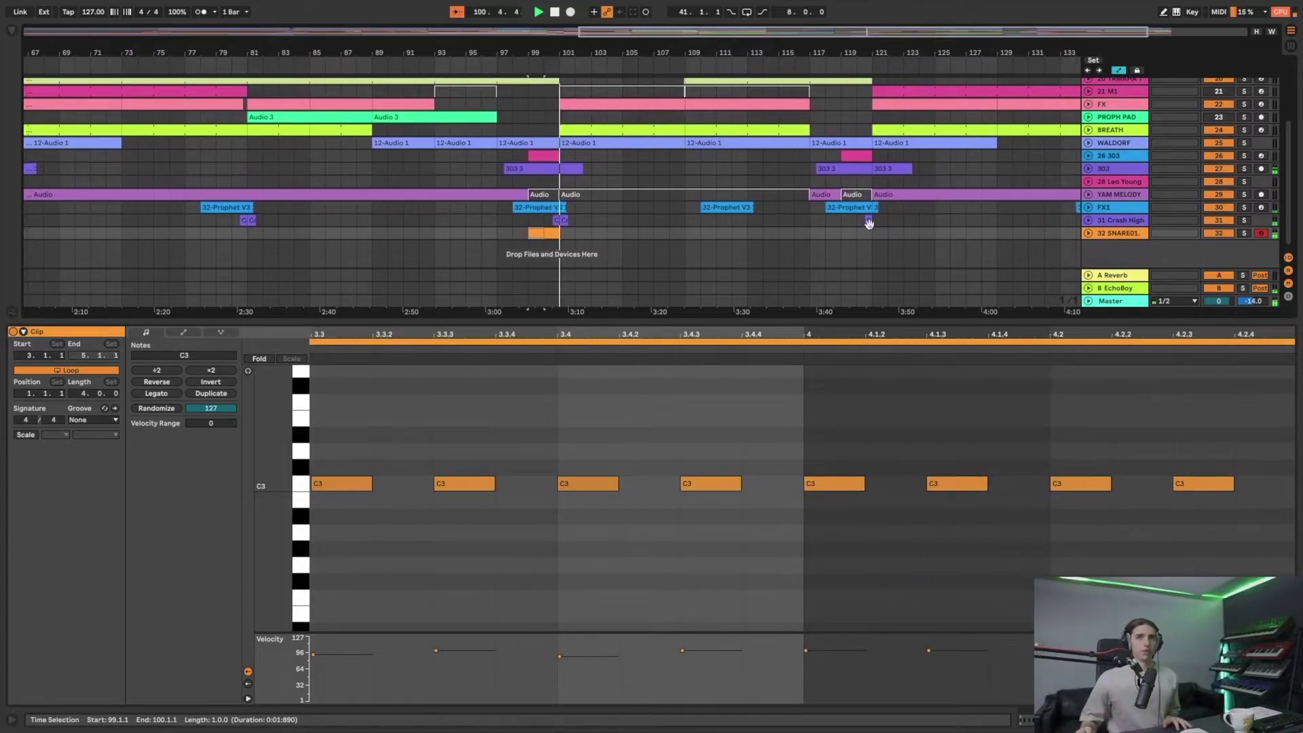
{"action": "key", "text": "space"}
- Expand the snare track in the arrangement and add a Utility device after its sampler
{"action": "left_click", "coordinate": [1108, 234]}
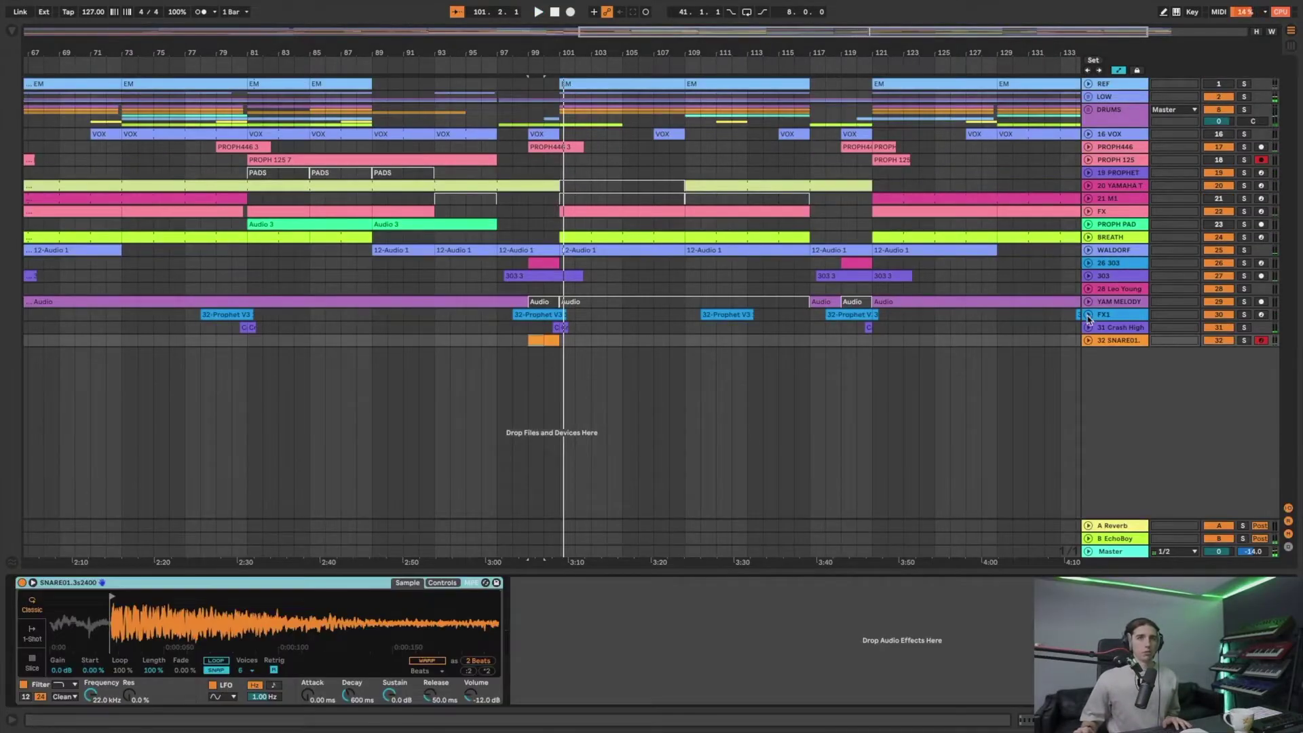
{"action": "left_click", "coordinate": [1088, 340]}
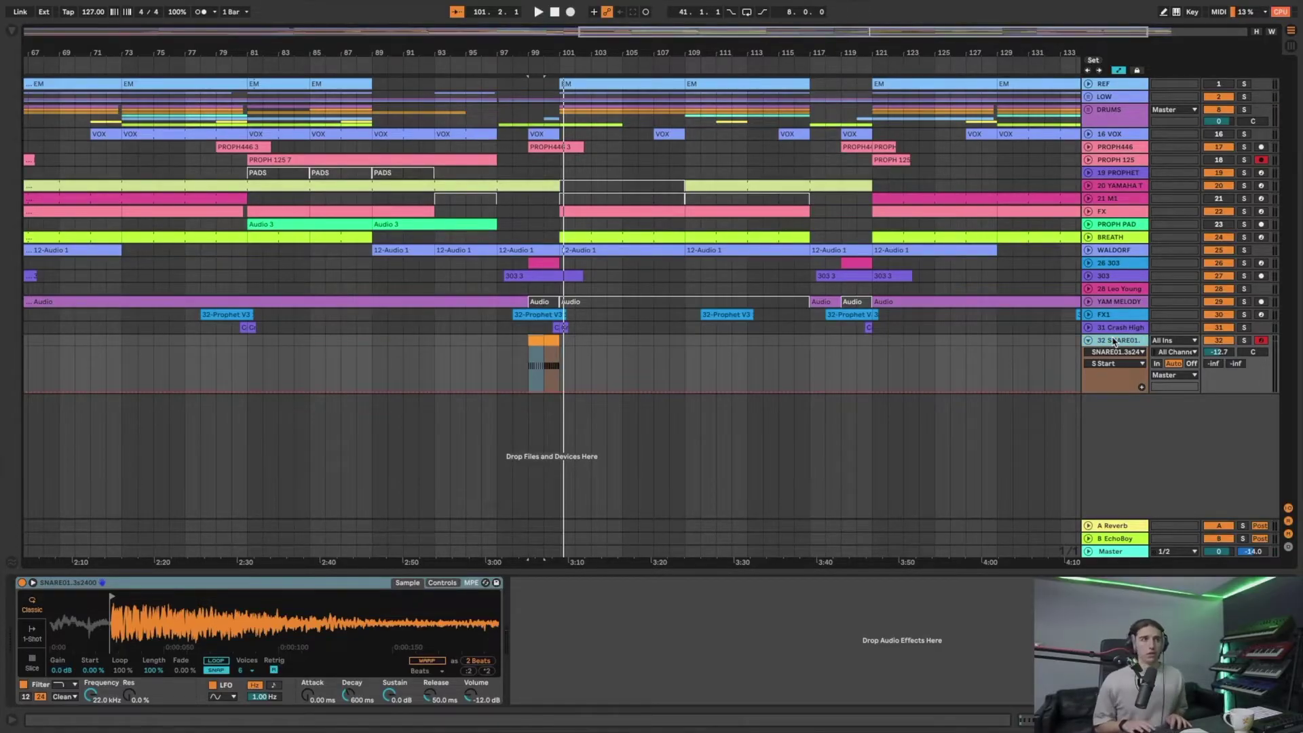
{"action": "key", "text": "ctrl+f"}
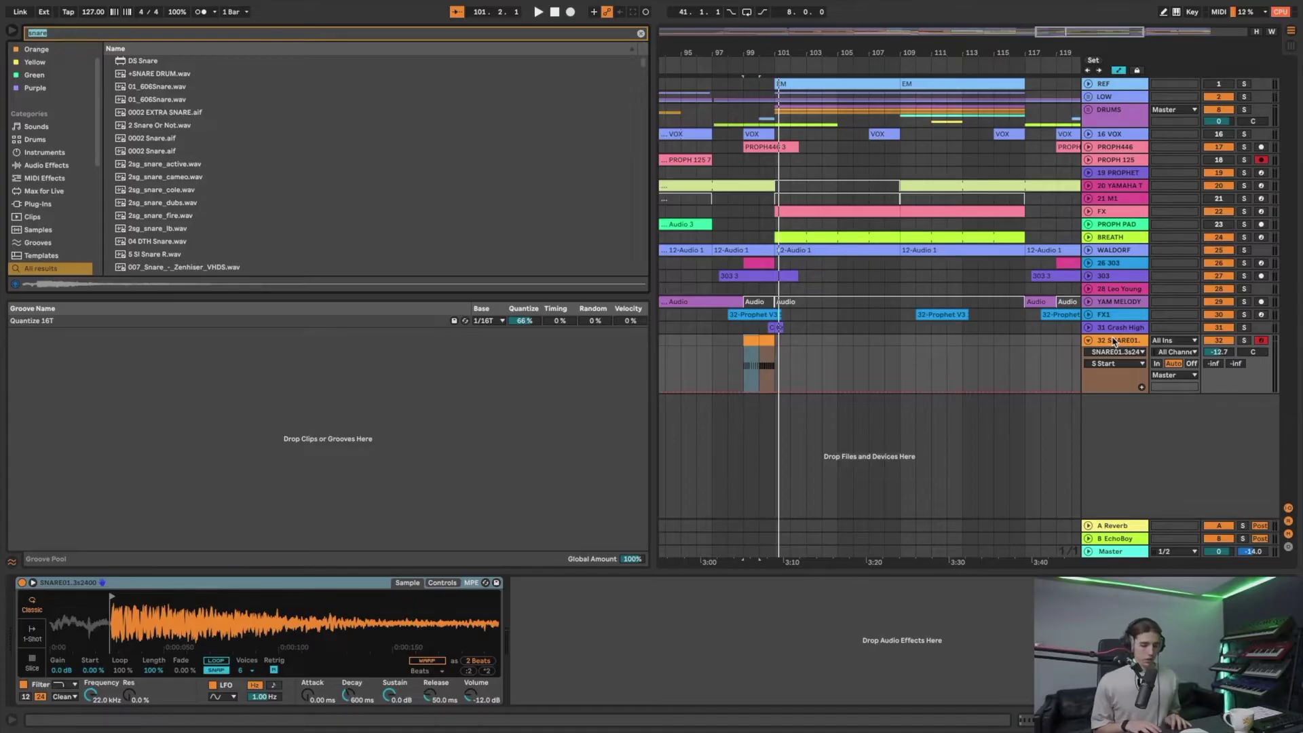
{"action": "type", "text": "utility"}
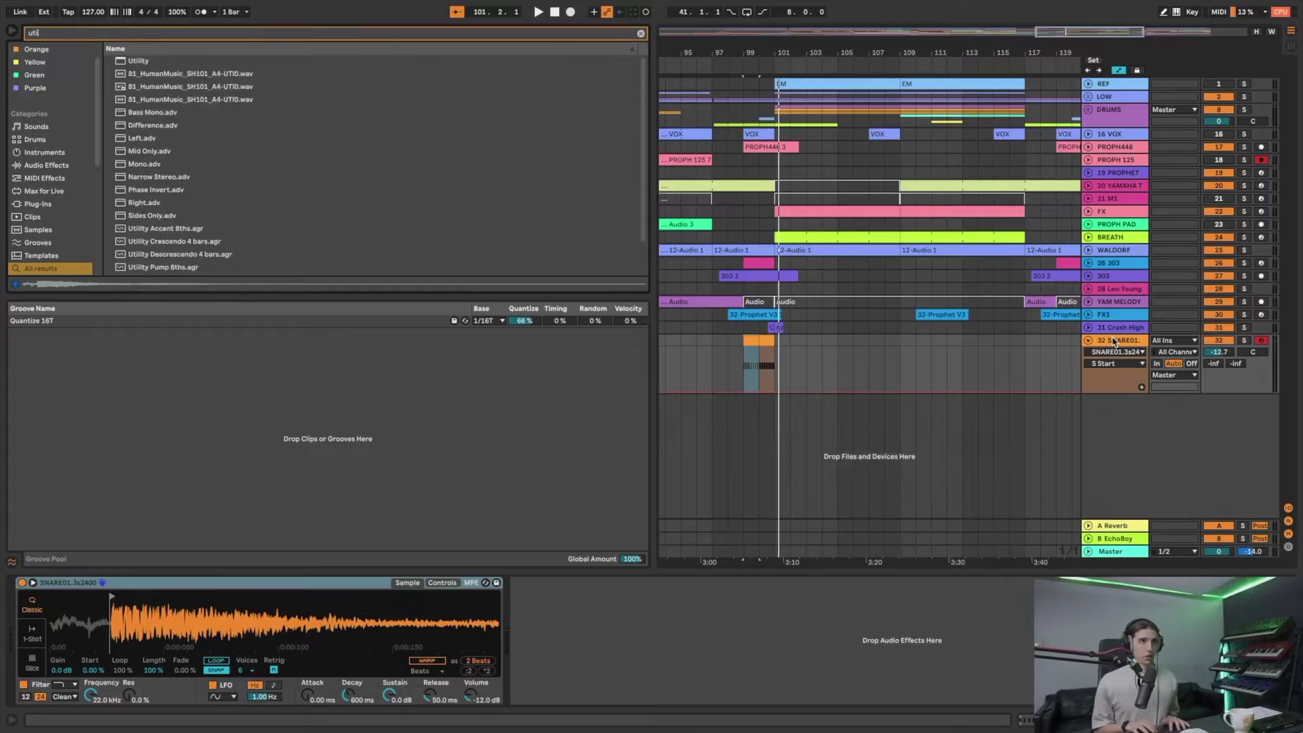
{"action": "double_click", "coordinate": [139, 60]}
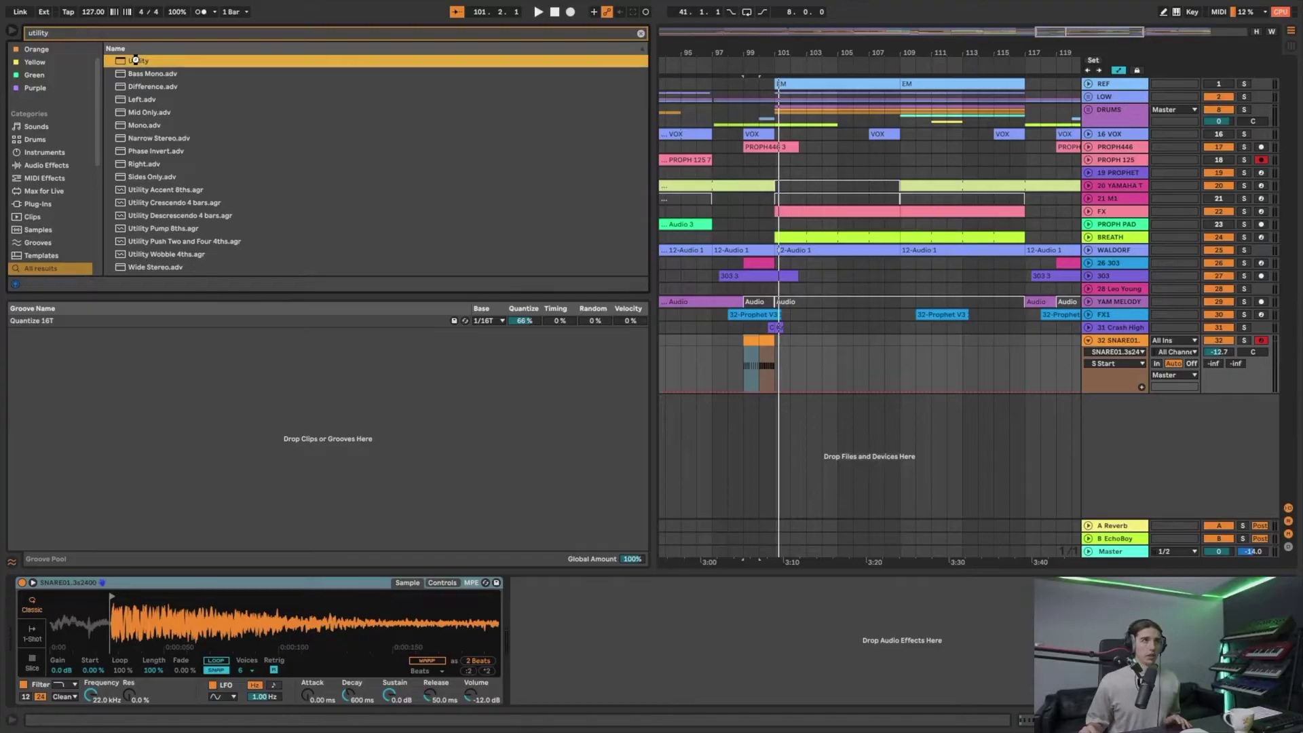
{"action": "left_click", "coordinate": [13, 30]}
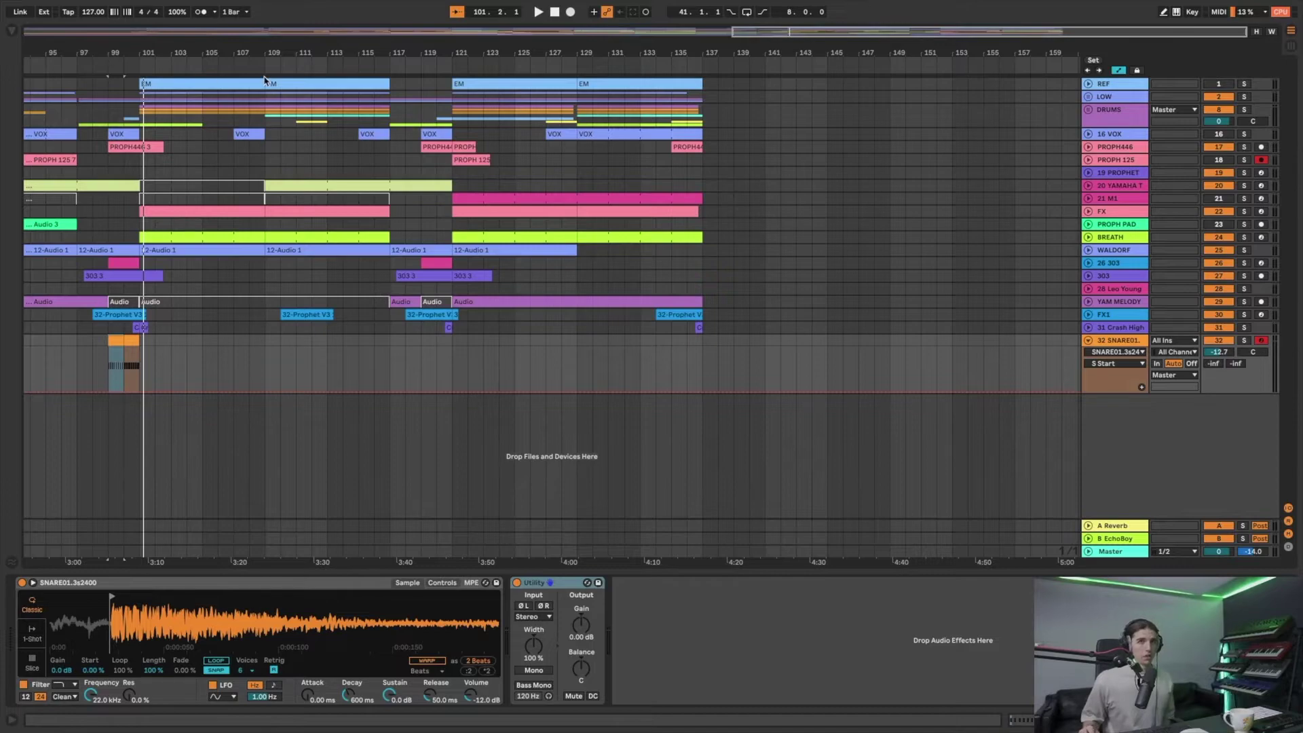
- Automate the snare track's Utility gain to rise from a reduced level at bar 99 to 0 dB at bar 101, and play the roll
{"action": "left_click", "coordinate": [1222, 352]}
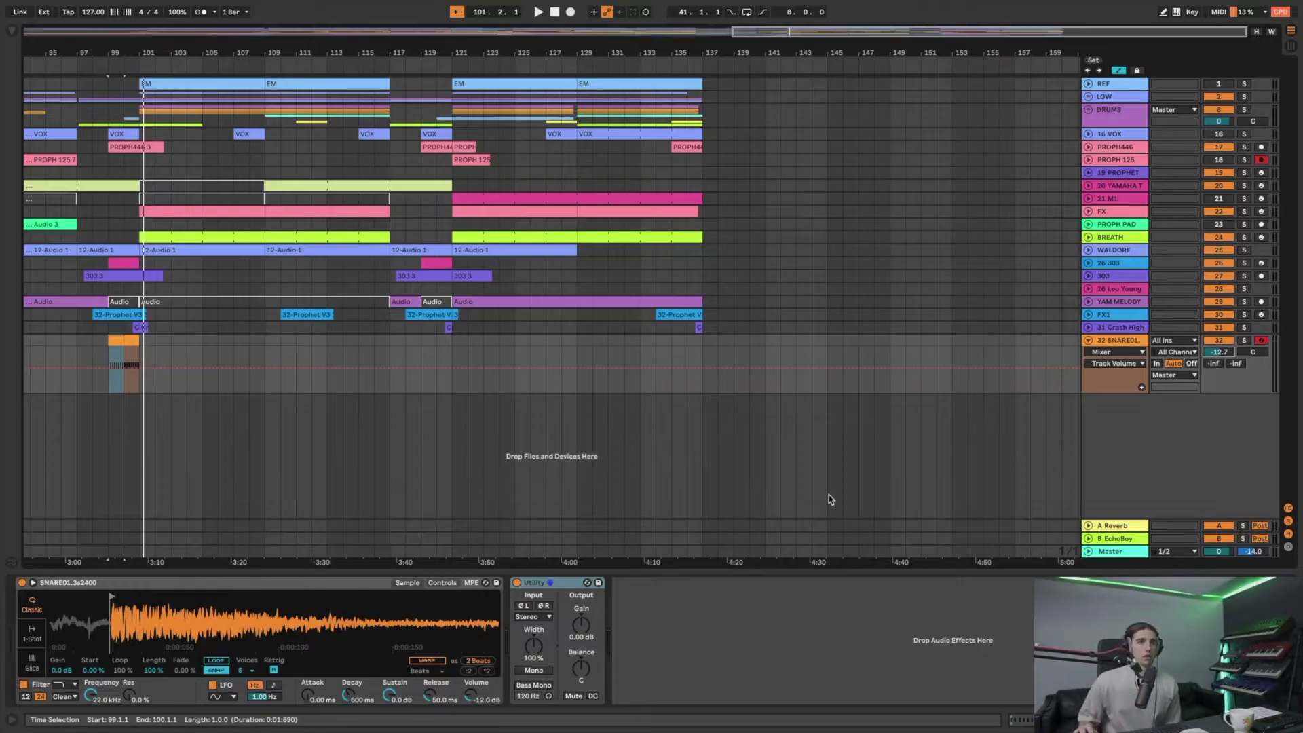
{"action": "right_click", "coordinate": [583, 628]}
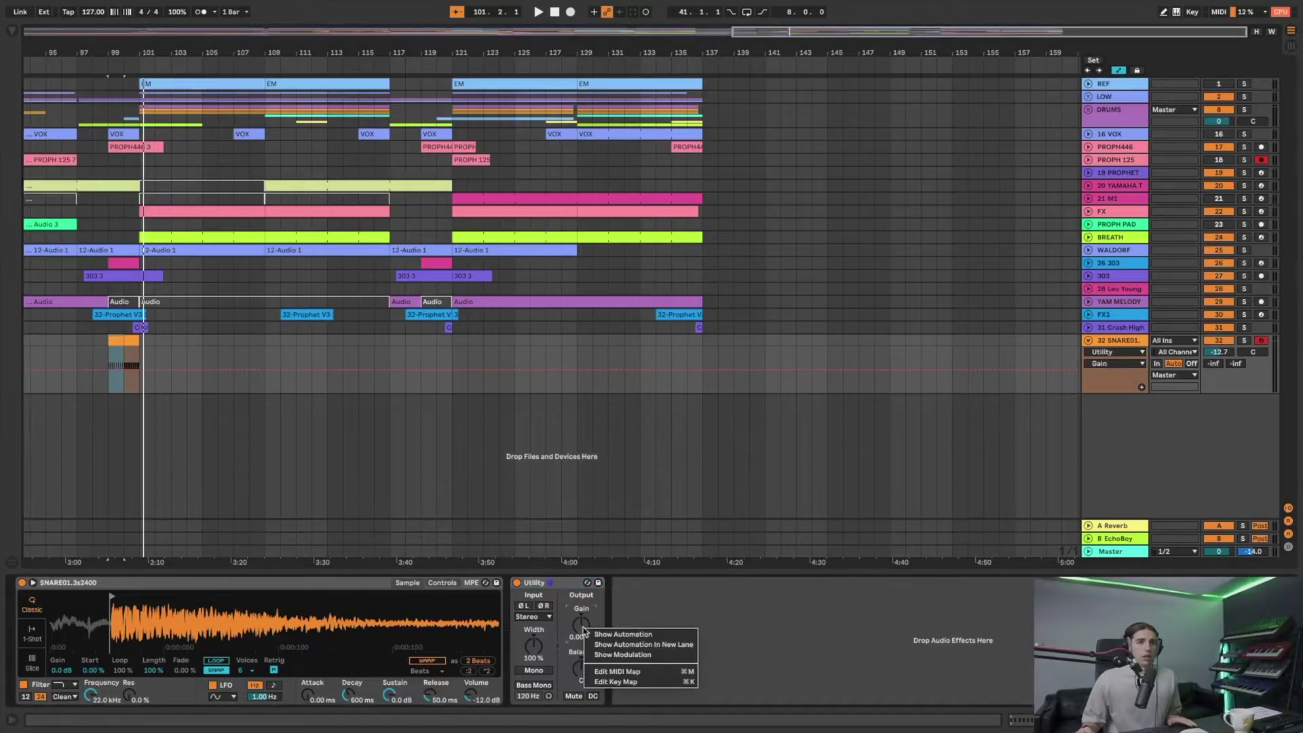
{"action": "left_click", "coordinate": [591, 634]}
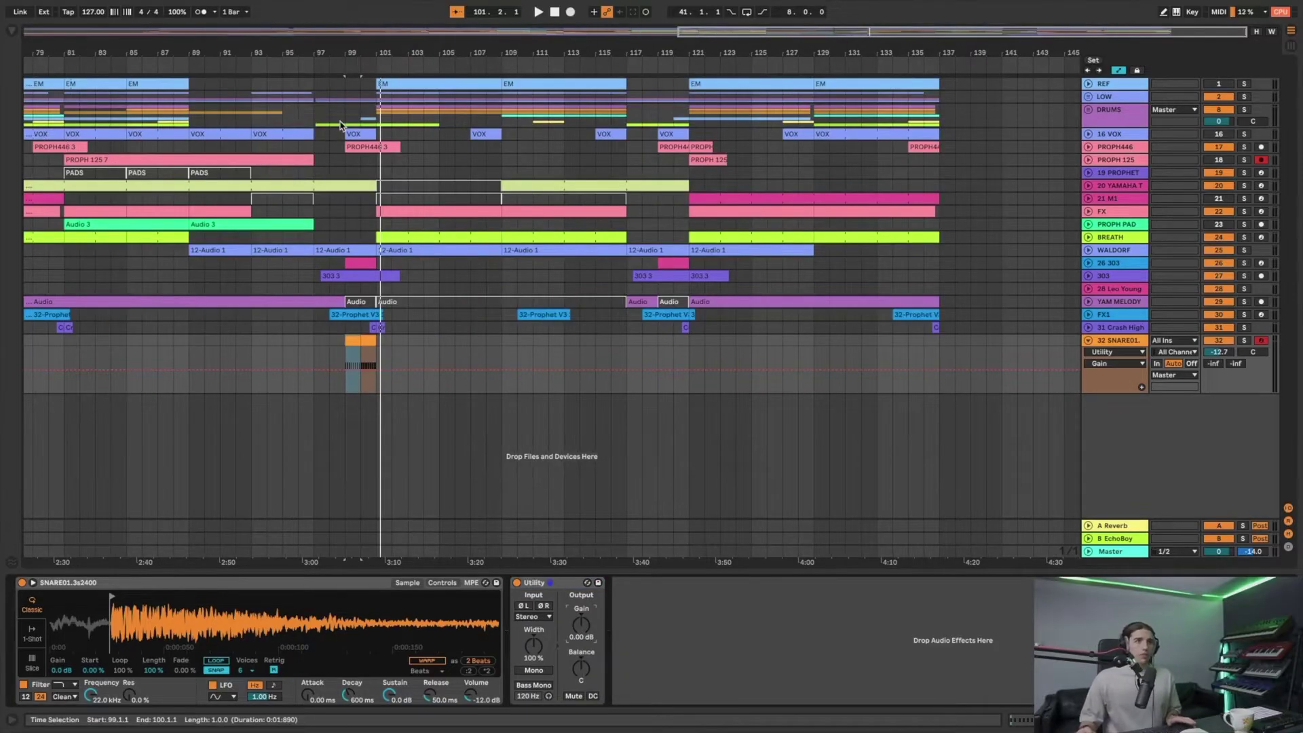
{"action": "left_click_drag", "start_coordinate": [348, 48], "coordinate": [351, 56]}
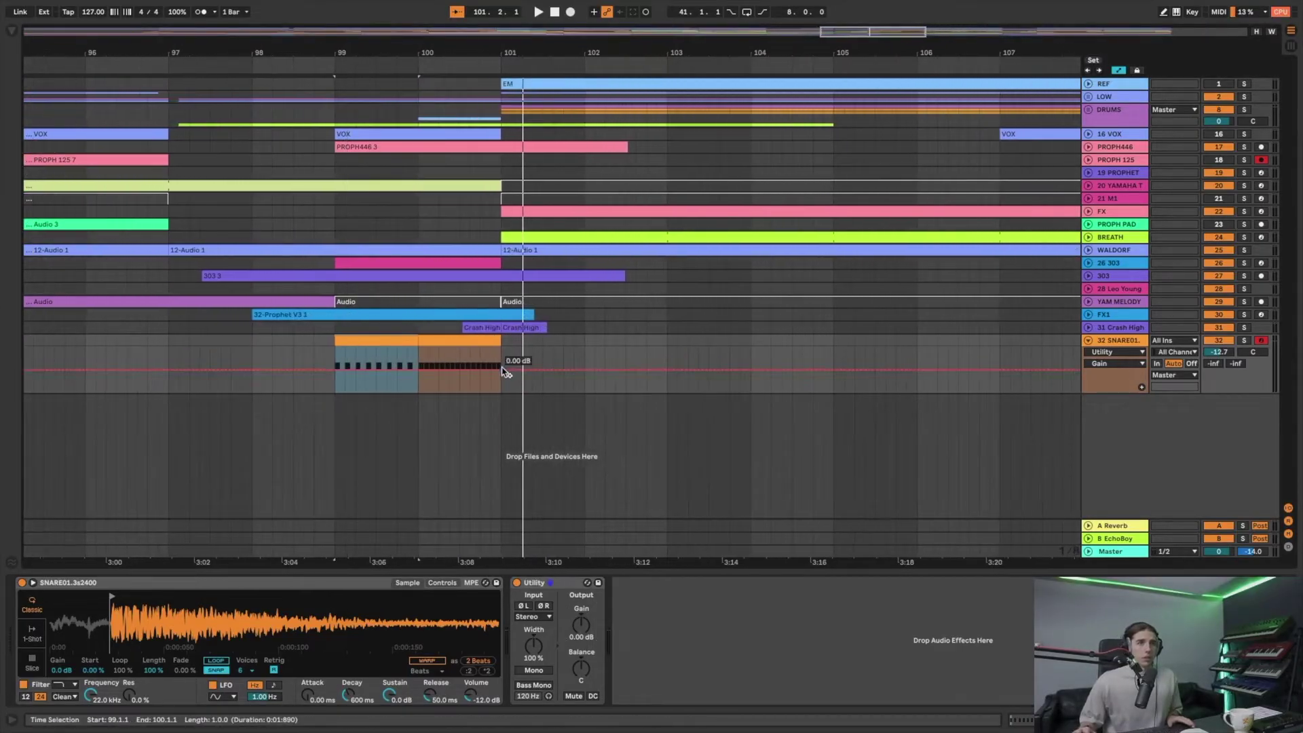
{"action": "left_click", "coordinate": [338, 371]}
{"action": "left_click_drag", "start_coordinate": [337, 373], "coordinate": [339, 386]}
{"action": "key", "text": "space"}
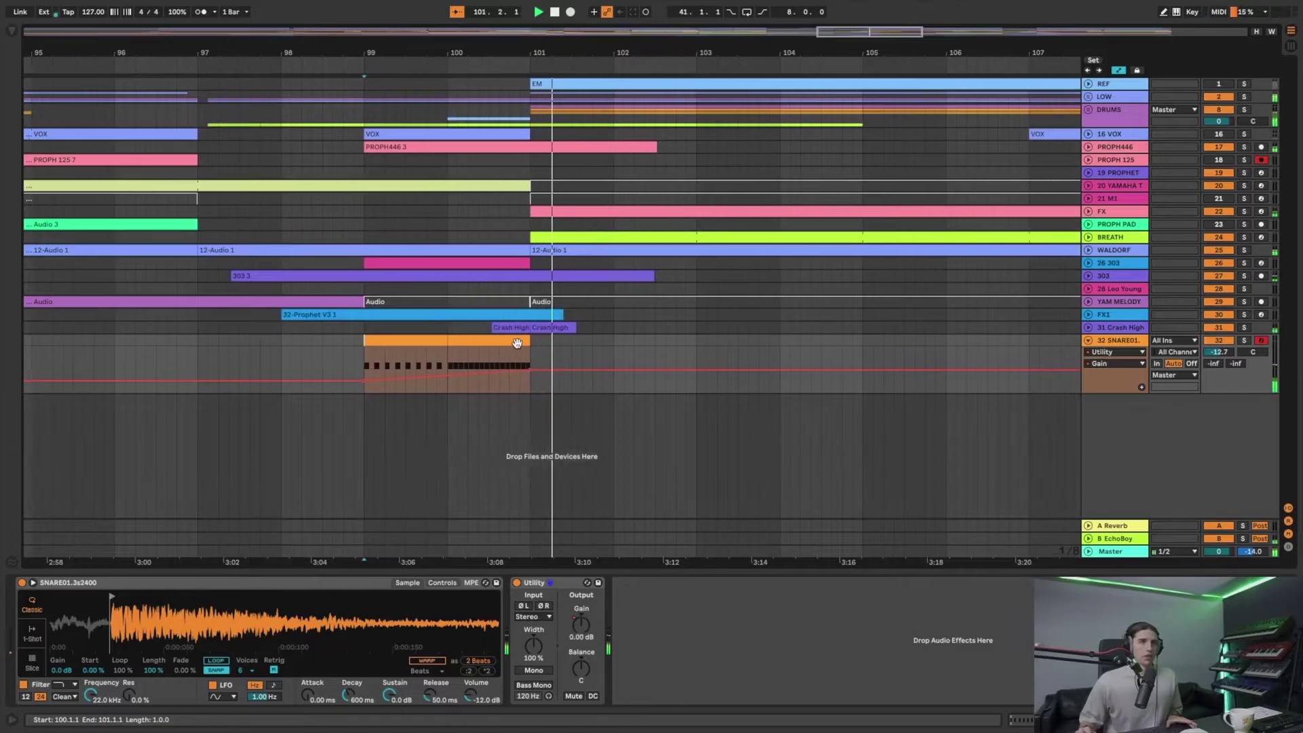
{"action": "key", "text": "space"}
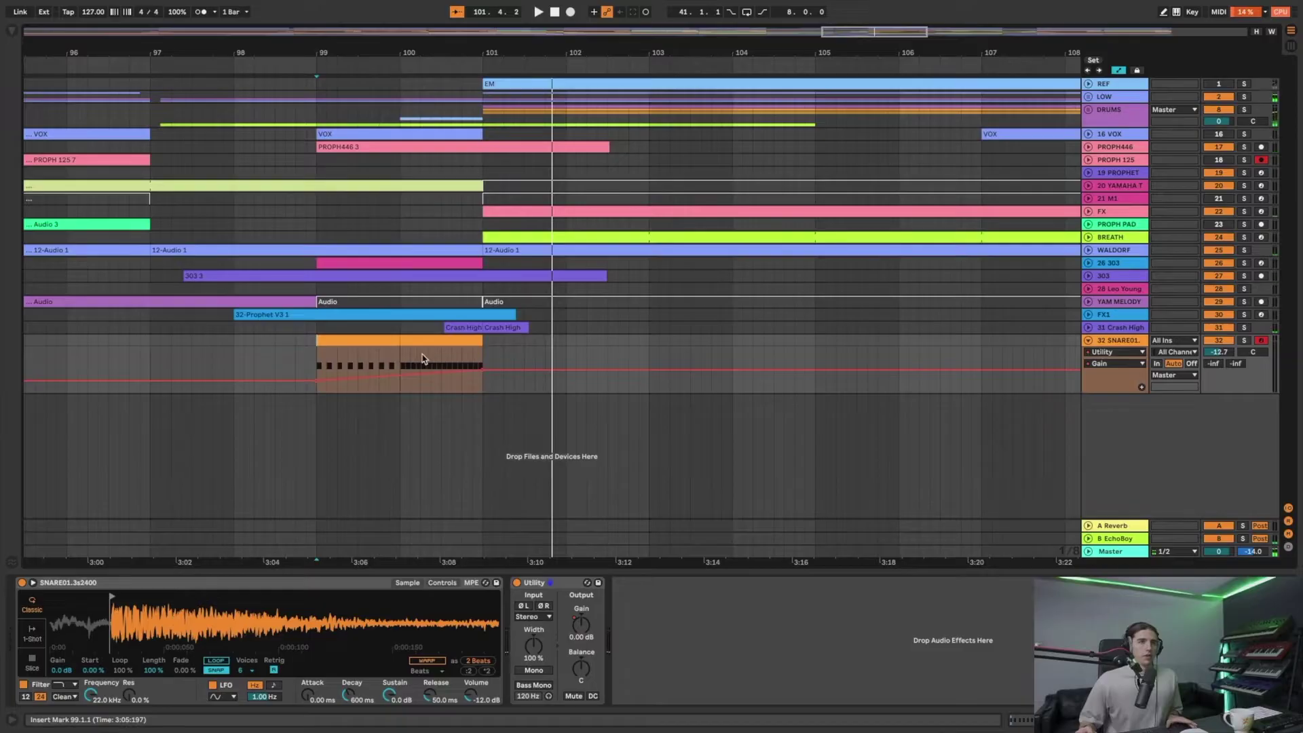
{"action": "key", "text": "space"}
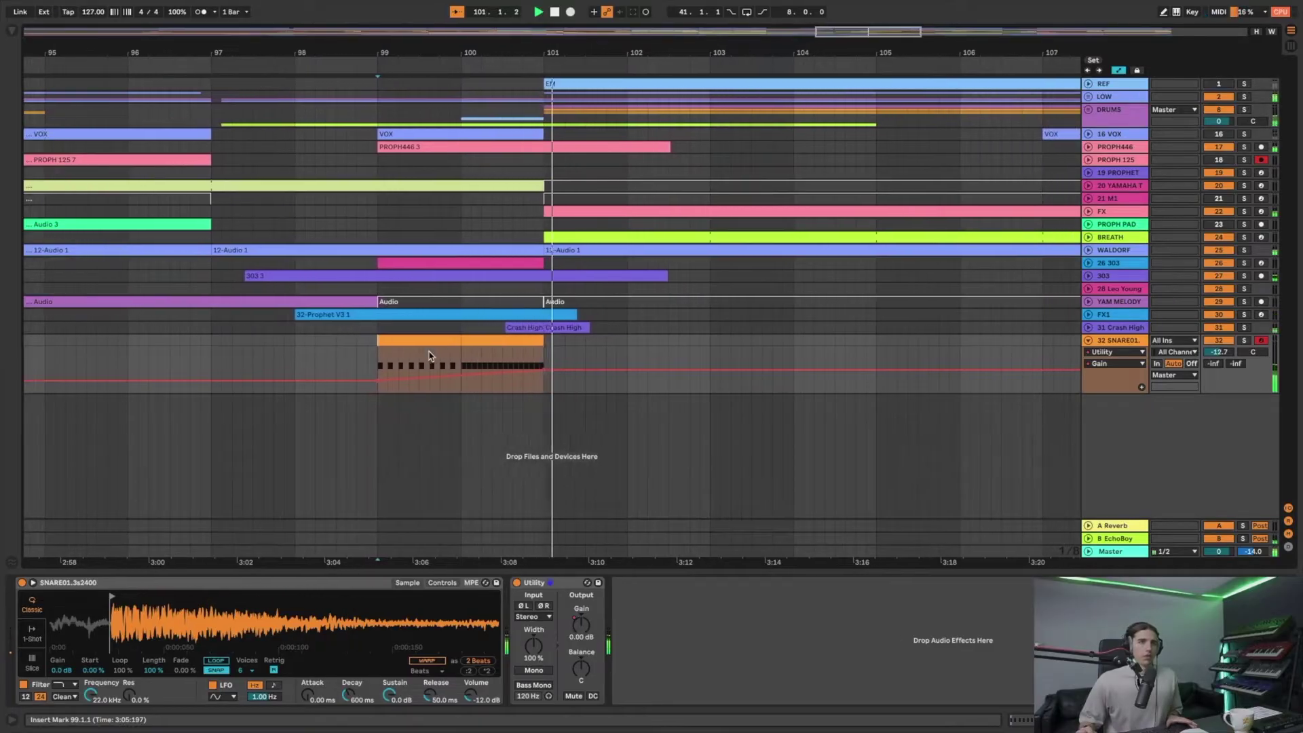
{"action": "key", "text": "space"}
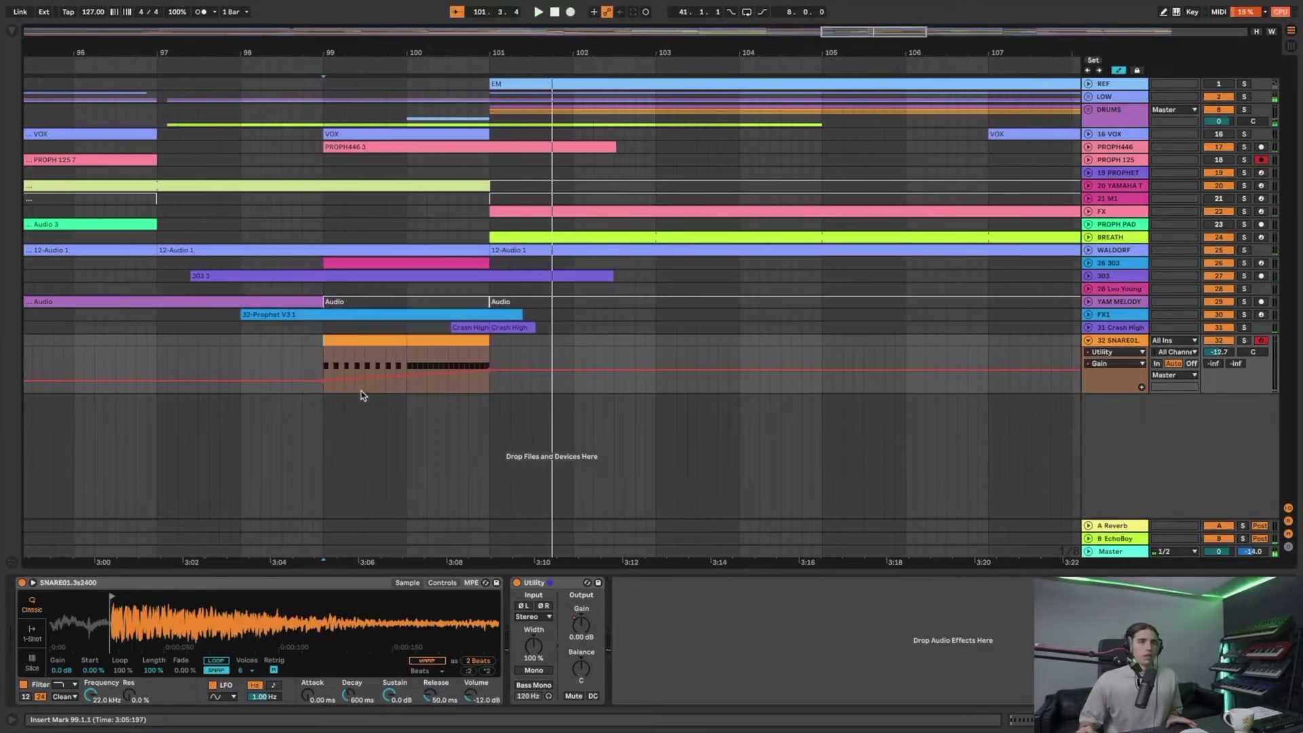
- Lower the gain ramp's start at bar 99 and bend the ramp into a curve that rises quickly first, auditioning it in an enlarged snare lane
{"action": "left_click_drag", "start_coordinate": [327, 386], "coordinate": [329, 394]}
{"action": "key", "text": "space"}
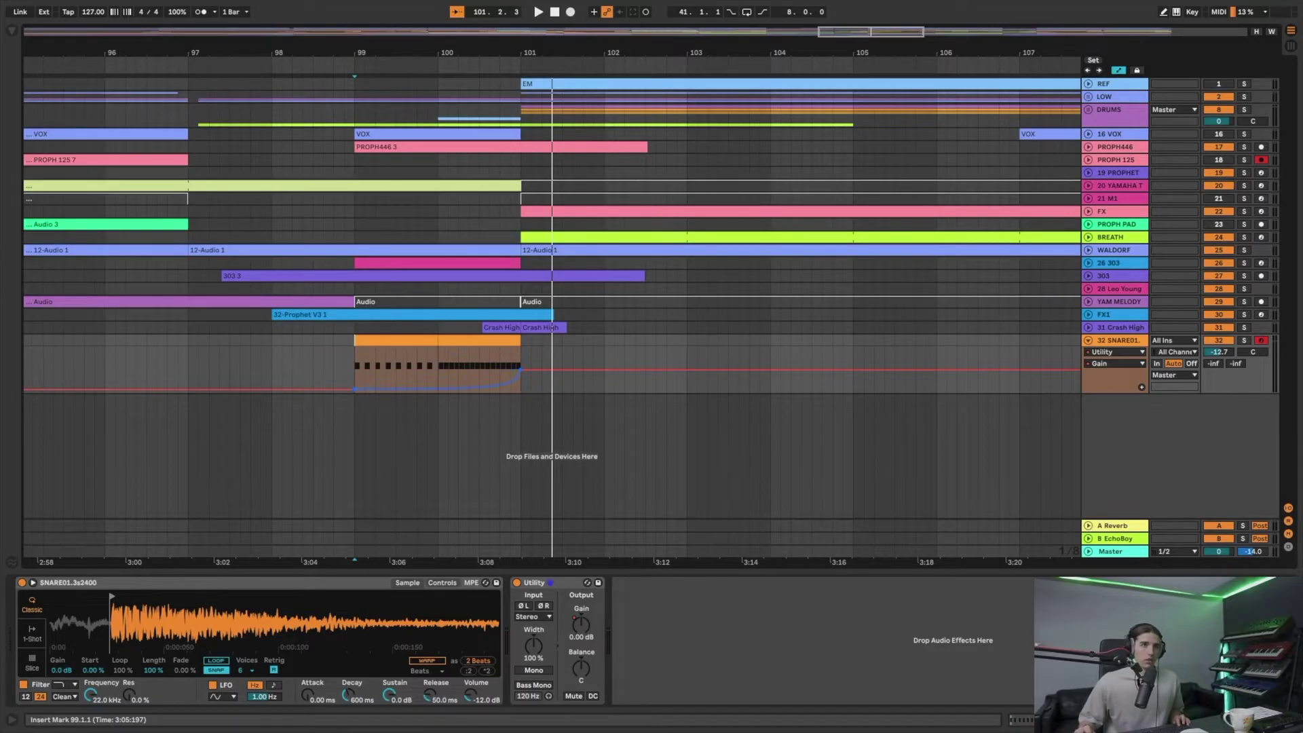
{"action": "left_click_drag", "start_coordinate": [1130, 393], "coordinate": [1130, 520]}
{"action": "scroll", "coordinate": [517, 424], "scroll_direction": "down", "scroll_amount": 2}
{"action": "left_click", "coordinate": [517, 424]}
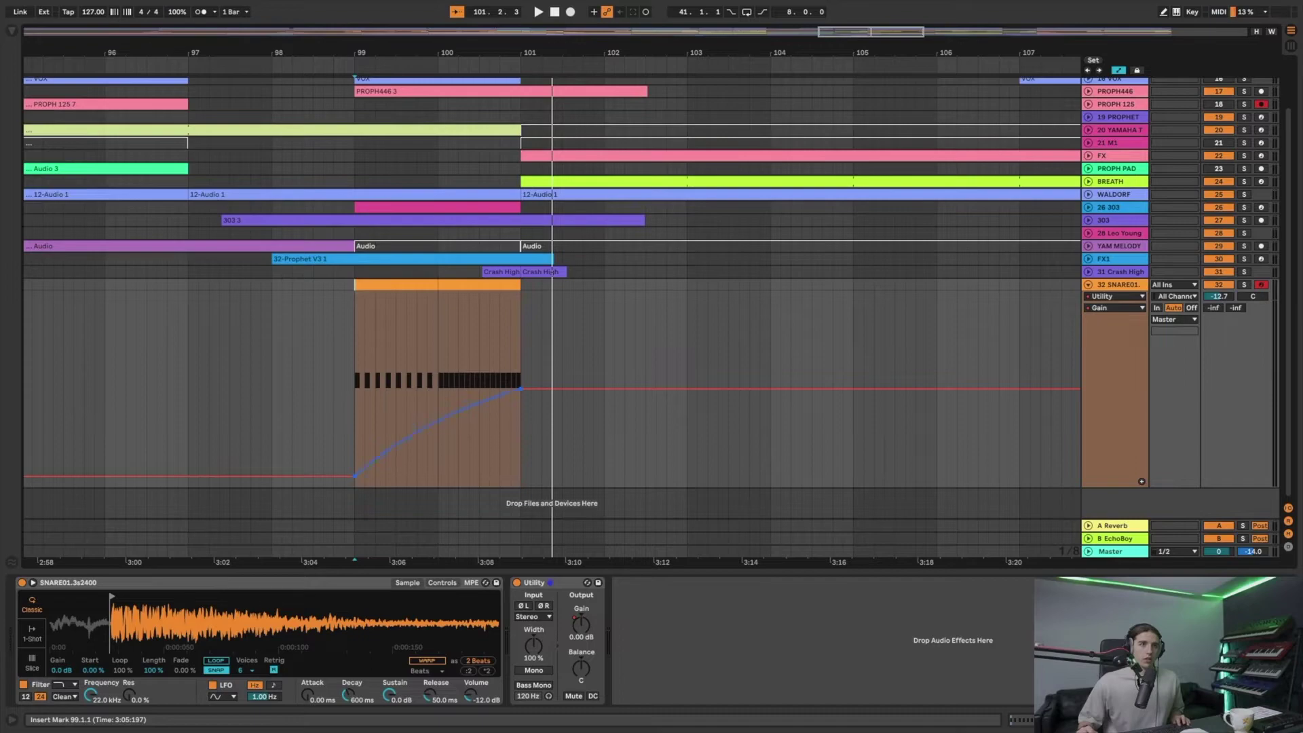
{"action": "key", "text": "space"}
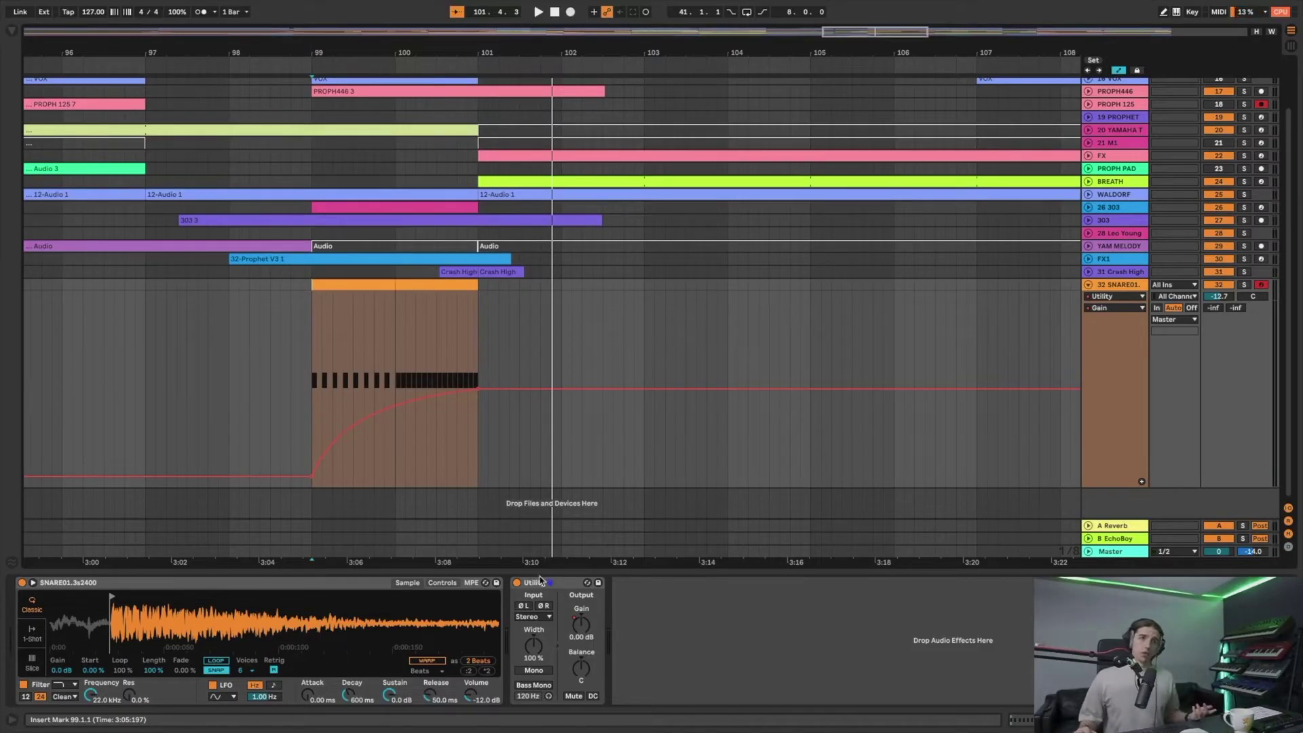
- Switch off the Utility device and add an Auto Filter after it on the snare track
{"action": "left_click", "coordinate": [516, 582]}
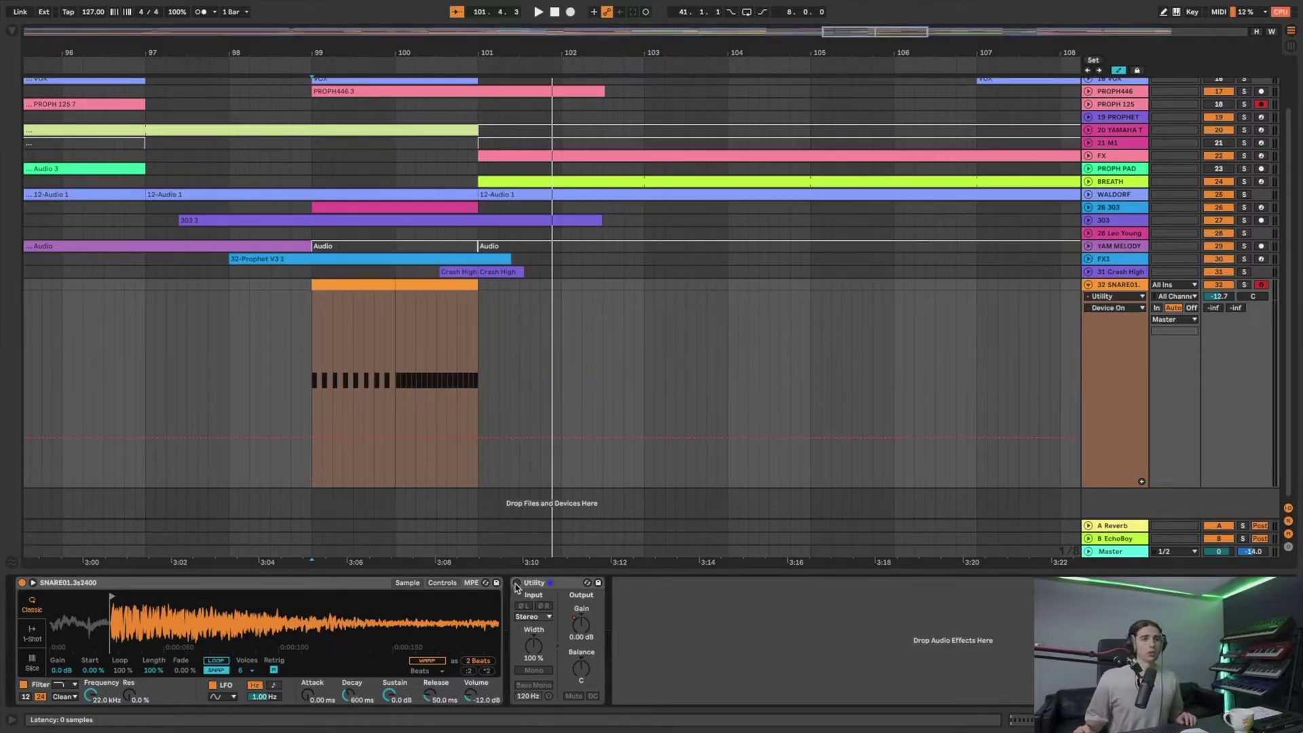
{"action": "key", "text": "ctrl+f"}
{"action": "type", "text": "auto fi"}
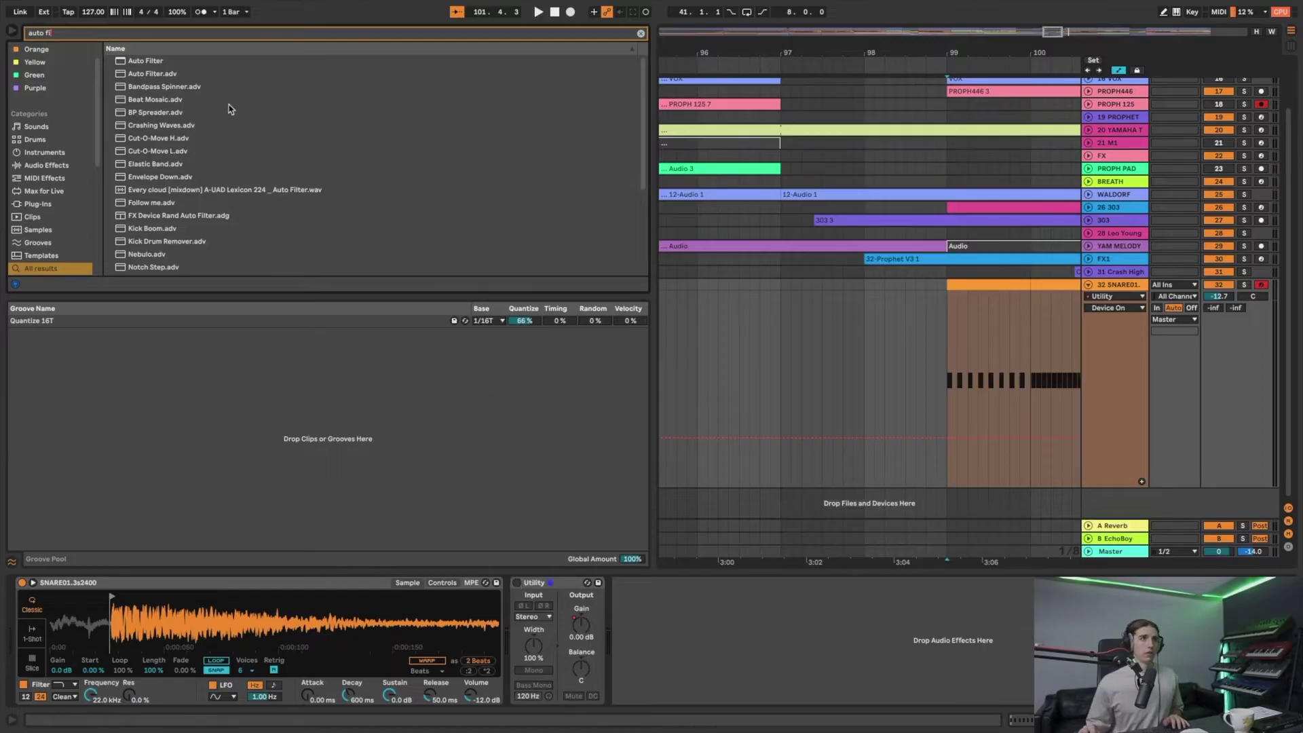
{"action": "double_click", "coordinate": [151, 61]}
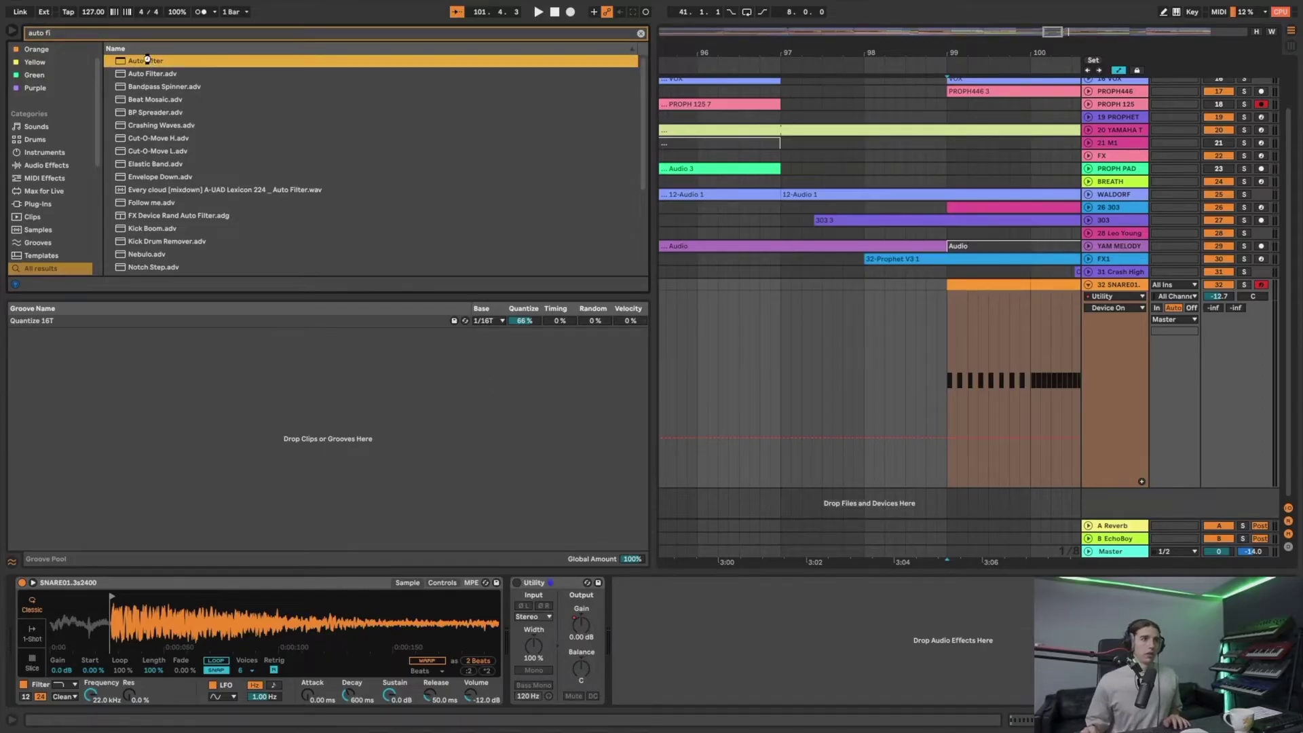
{"action": "left_click", "coordinate": [13, 33]}
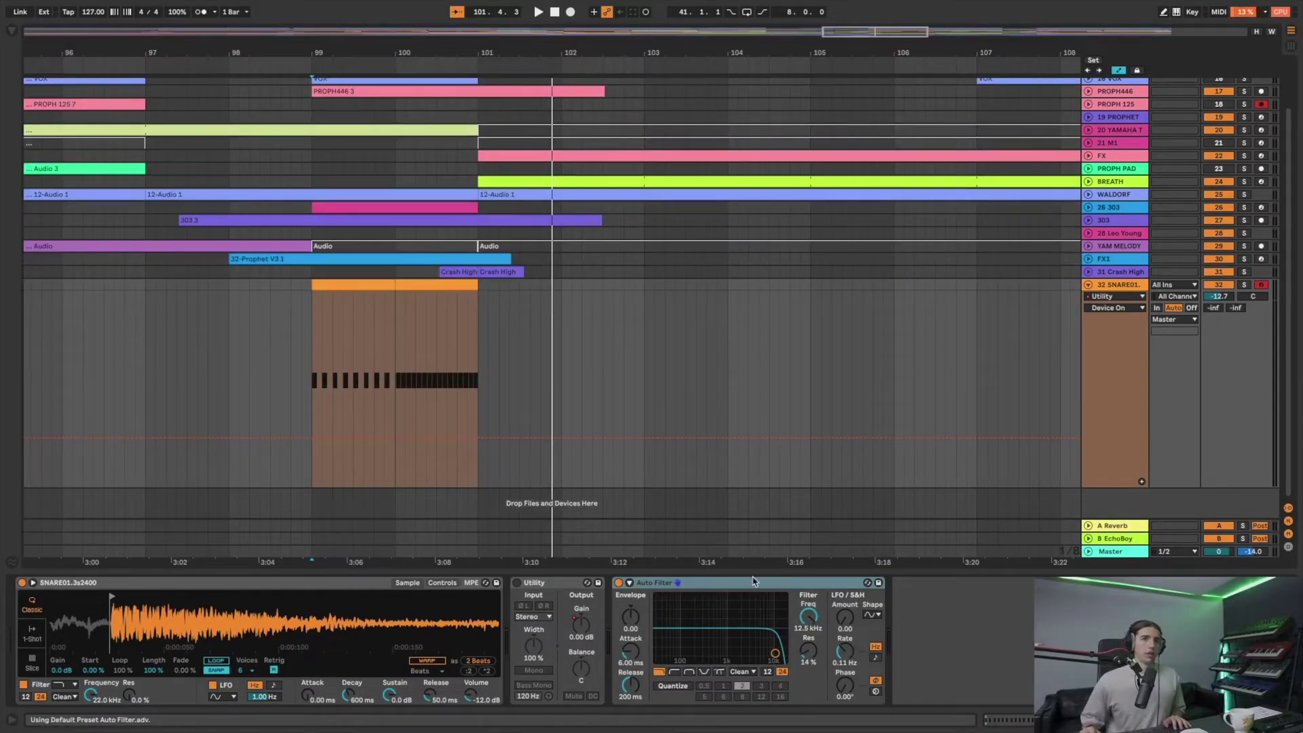
- Automate the Auto Filter frequency as a curved sweep from low at bar 99 up to 19.9 kHz at bar 101, and play the roll
{"action": "right_click", "coordinate": [809, 617]}
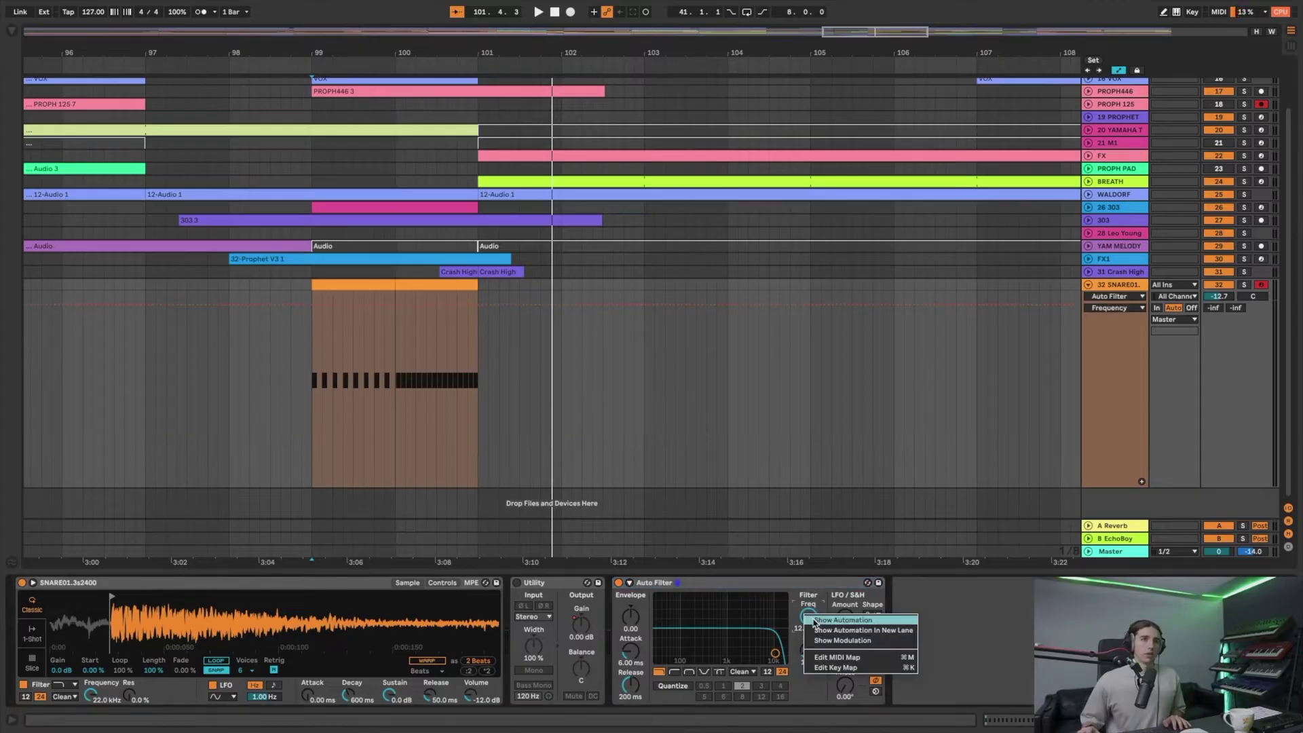
{"action": "left_click", "coordinate": [842, 620]}
{"action": "key", "text": "space"}
{"action": "left_click_drag", "start_coordinate": [314, 307], "coordinate": [324, 422]}
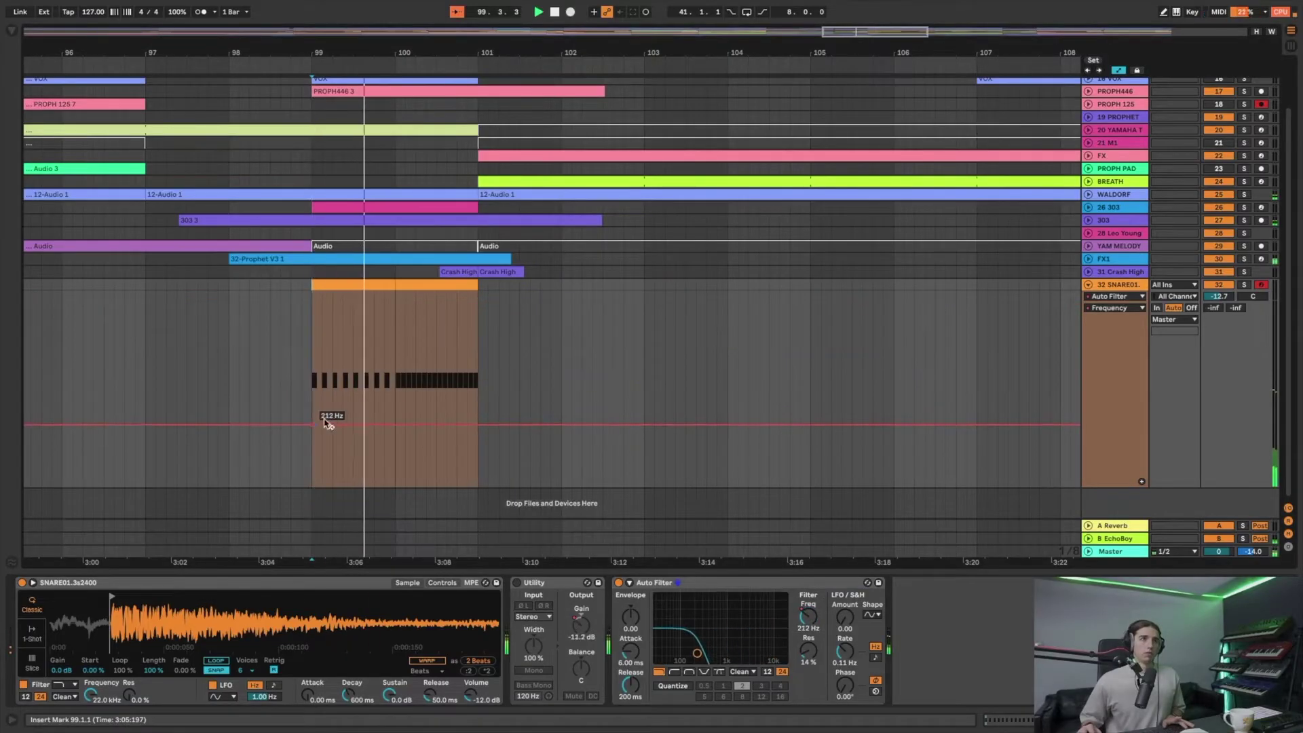
{"action": "left_click_drag", "start_coordinate": [494, 422], "coordinate": [477, 291]}
{"action": "key", "text": "space"}
{"action": "left_click_drag", "start_coordinate": [312, 425], "coordinate": [312, 465]}
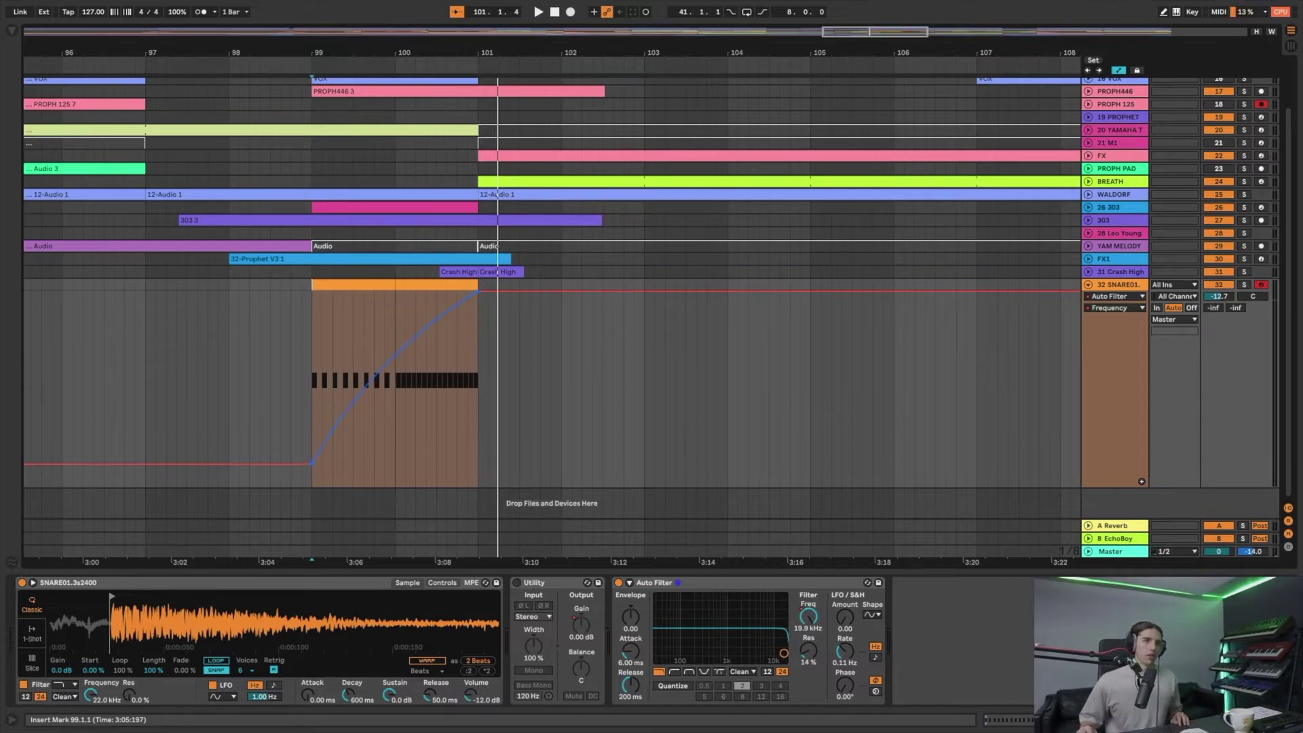
{"action": "key", "text": "space"}
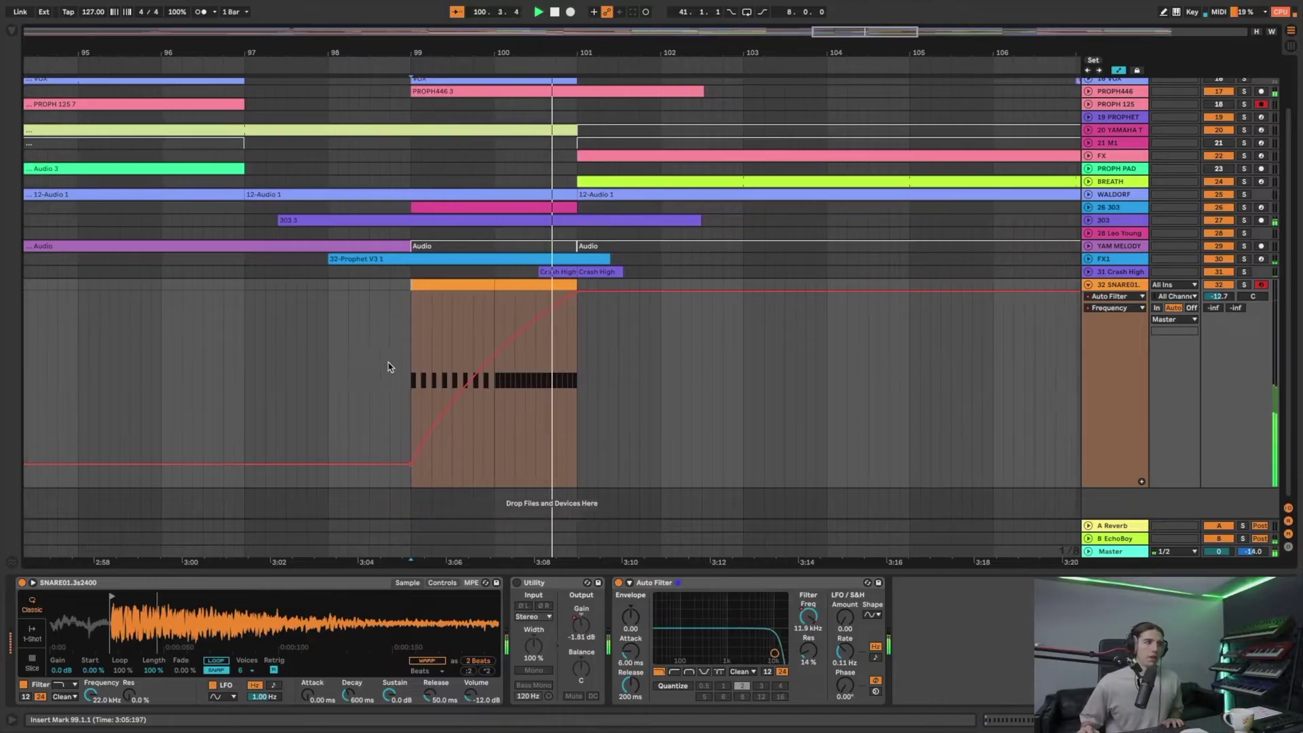
{"action": "key", "text": "space"}
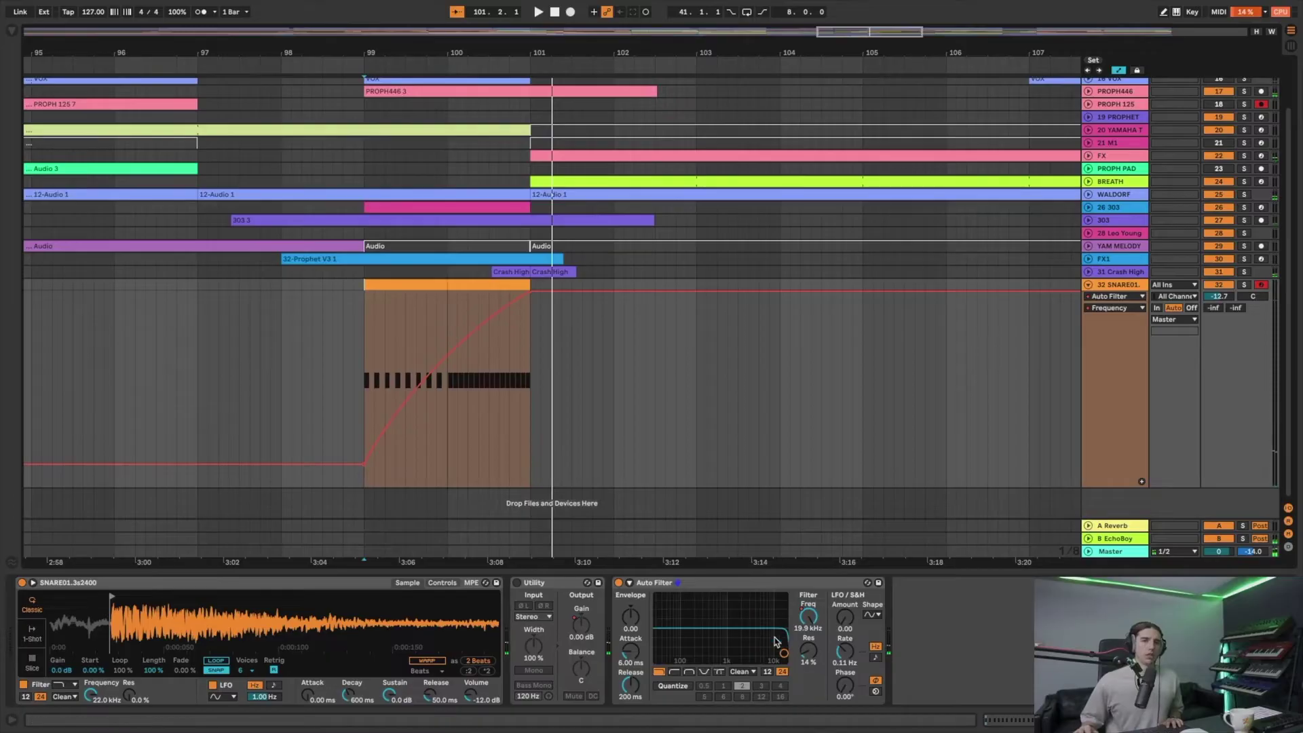
- Set the Auto Filter resonance to 32%, bend the frequency sweep to open faster after bar 99, and play the roll
{"action": "left_click_drag", "start_coordinate": [809, 657], "coordinate": [808, 644]}
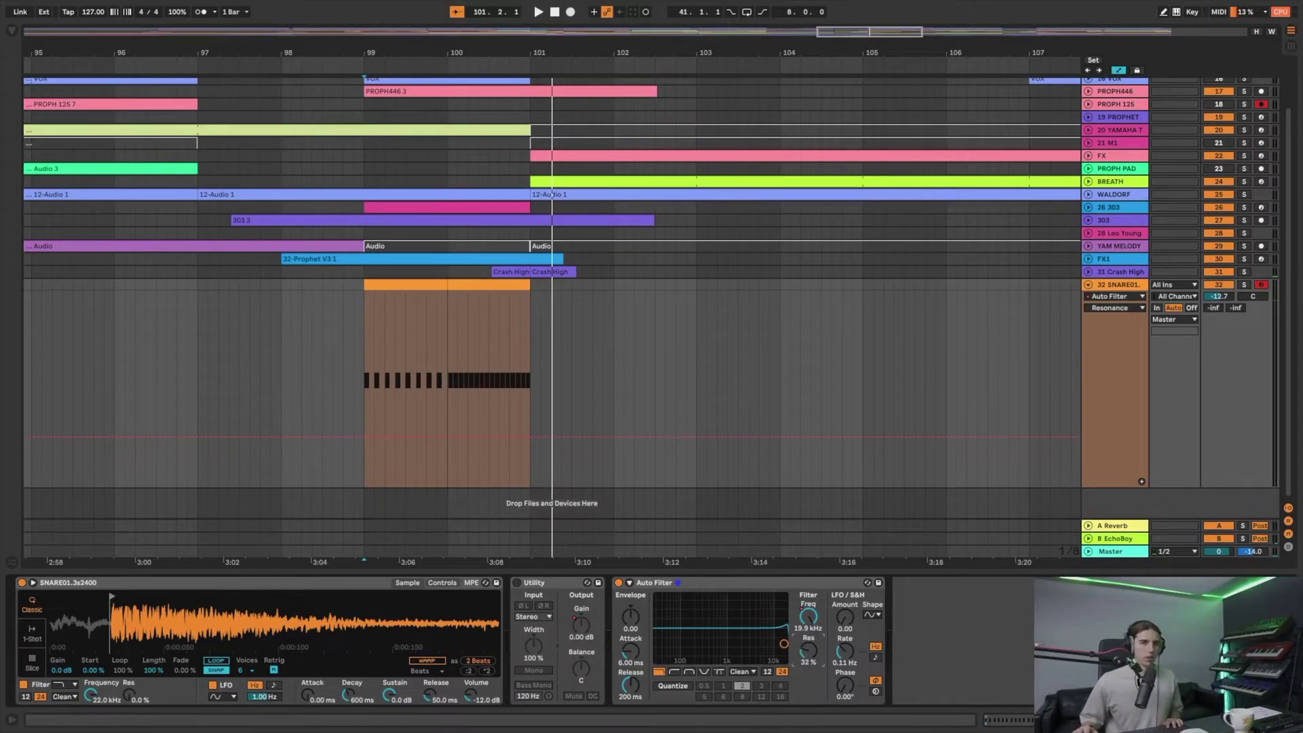
{"action": "key", "text": "space"}
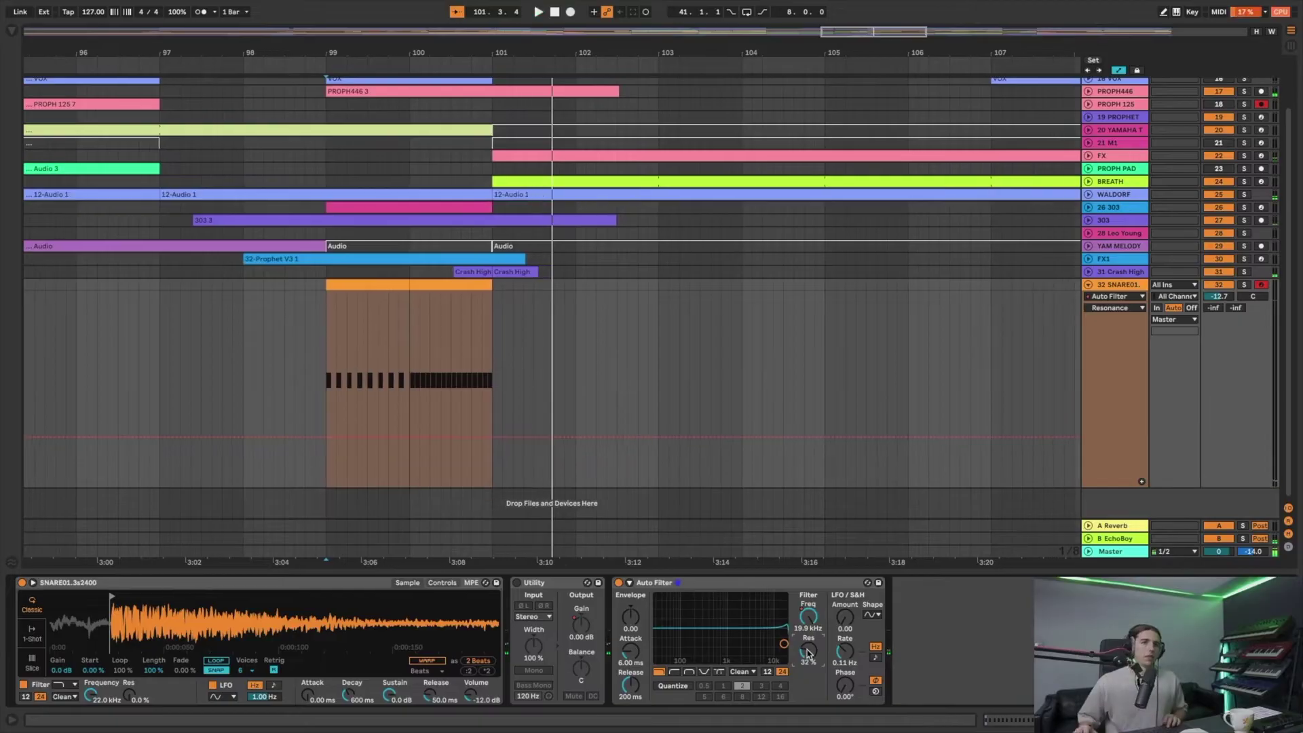
{"action": "left_click", "coordinate": [428, 287]}
{"action": "left_click_drag", "start_coordinate": [470, 307], "coordinate": [453, 301]}
{"action": "key", "text": "space"}
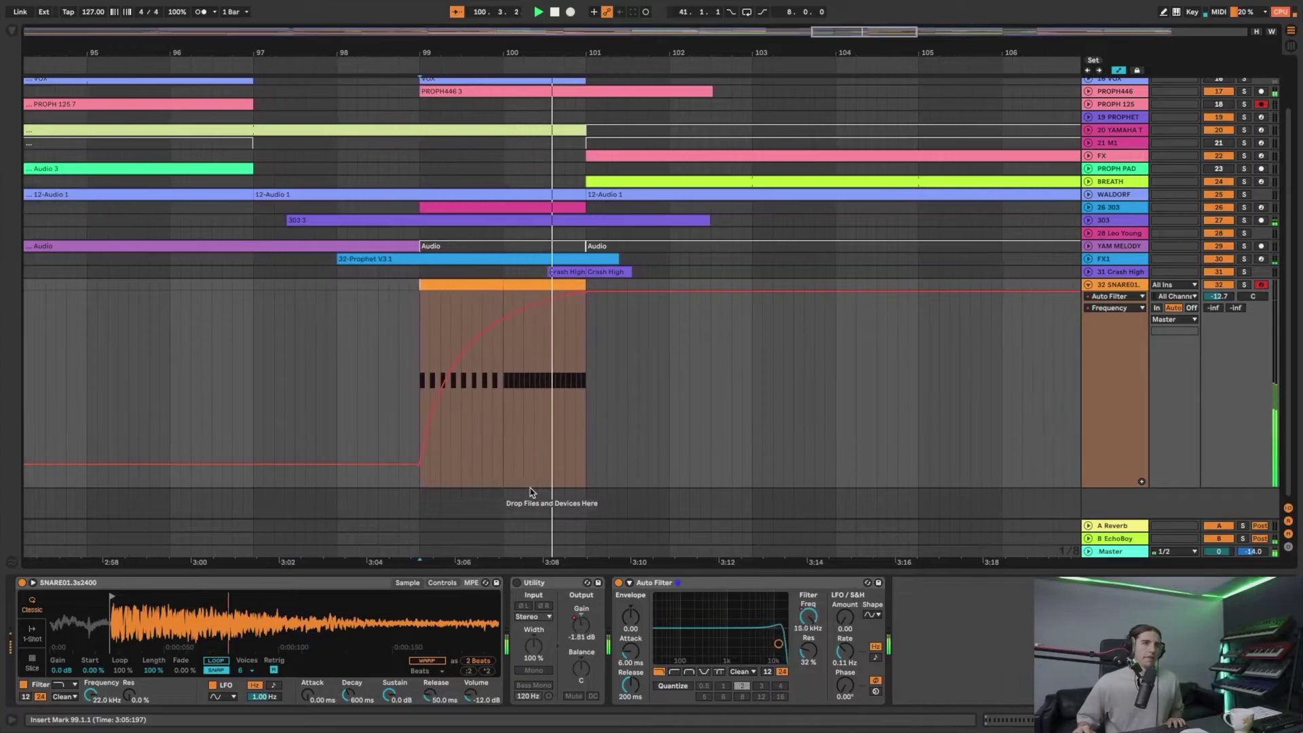
{"action": "key", "text": "space"}
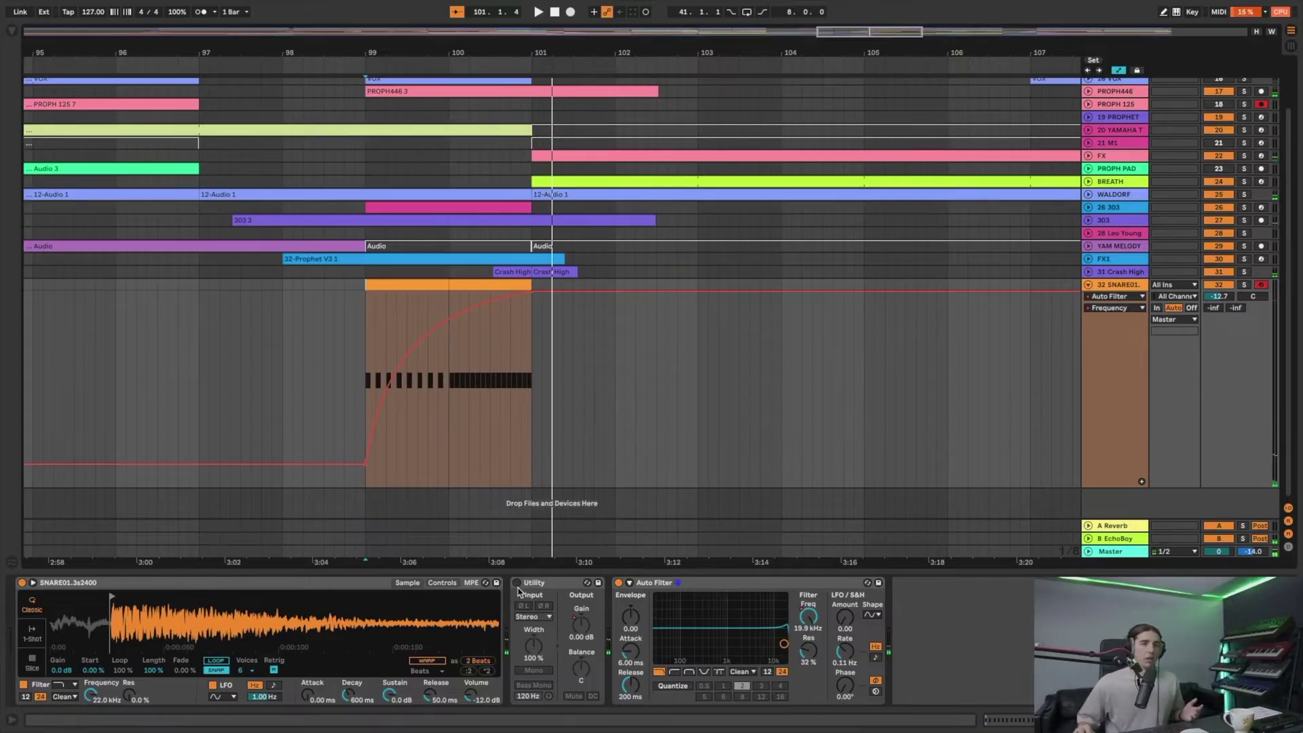
- Play the roll with Utility and Auto Filter both on, and play it again with Auto Filter off and only Utility active
{"action": "left_click", "coordinate": [517, 582]}
{"action": "key", "text": "space"}
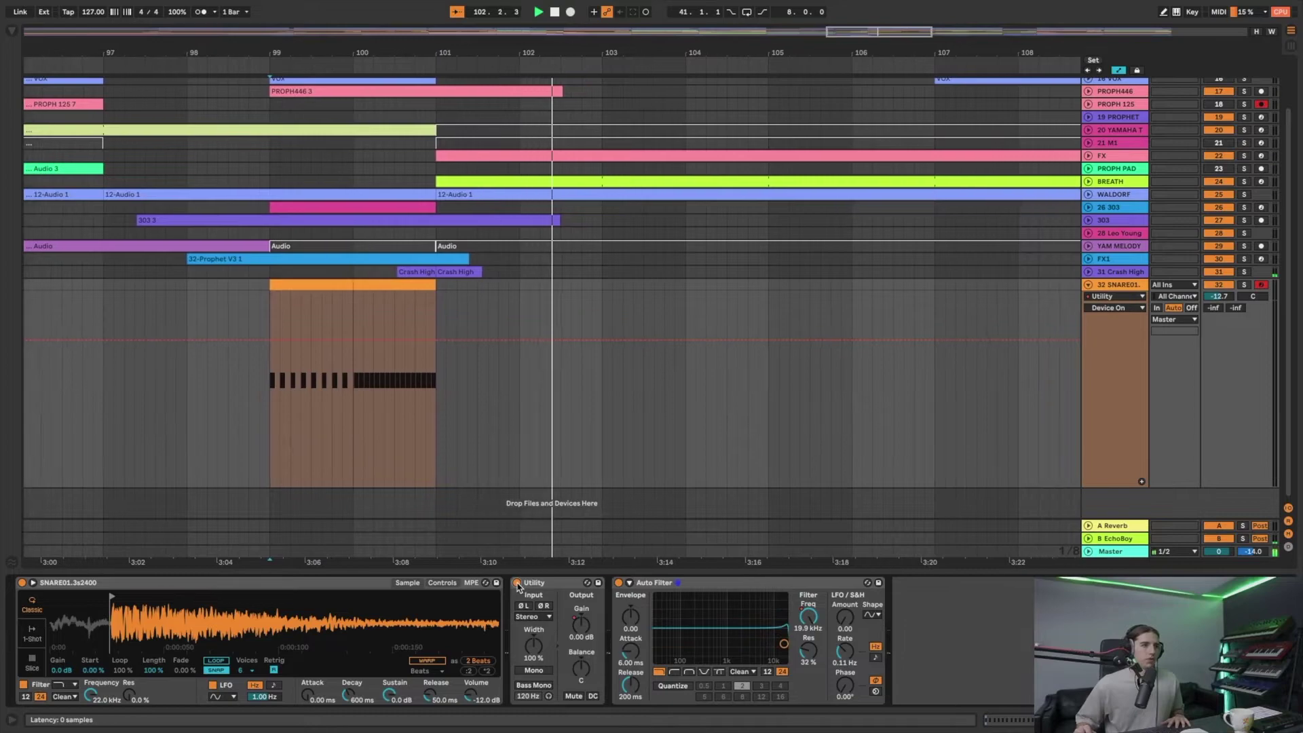
{"action": "left_click", "coordinate": [517, 582]}
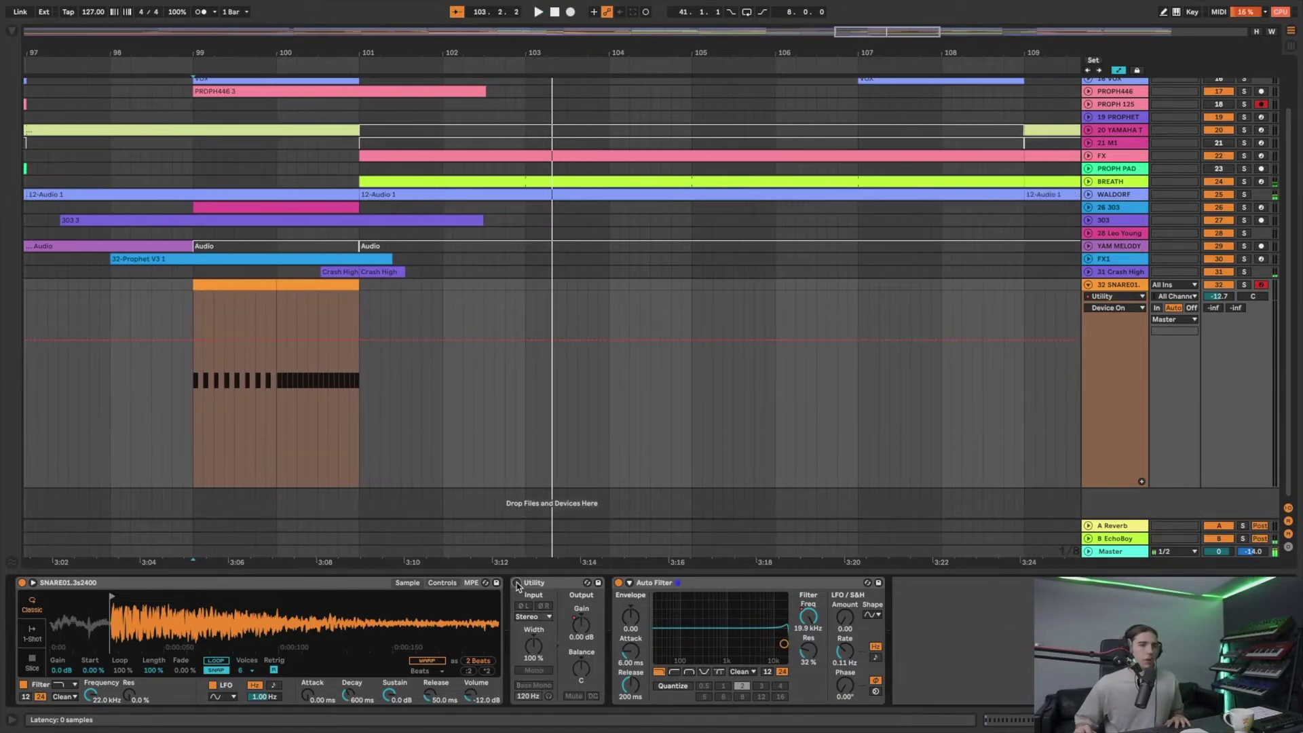
{"action": "left_click", "coordinate": [619, 583]}
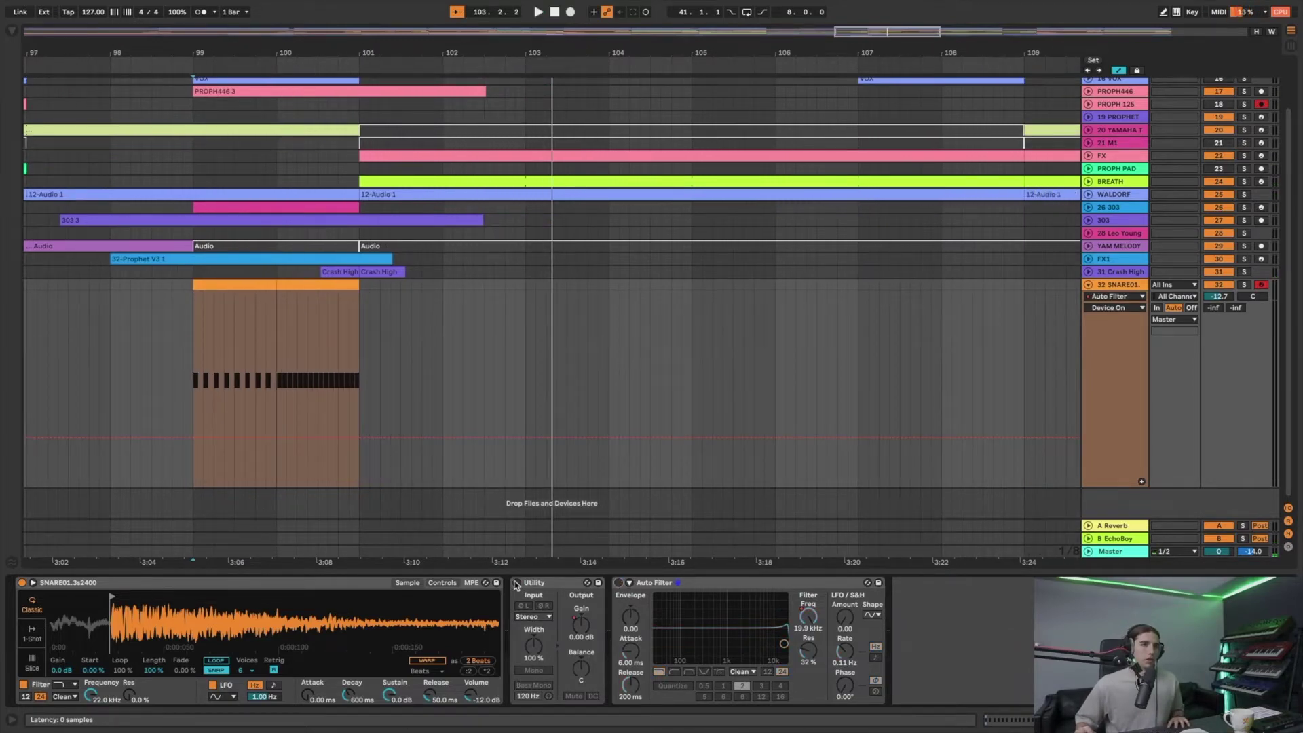
{"action": "left_click", "coordinate": [516, 583]}
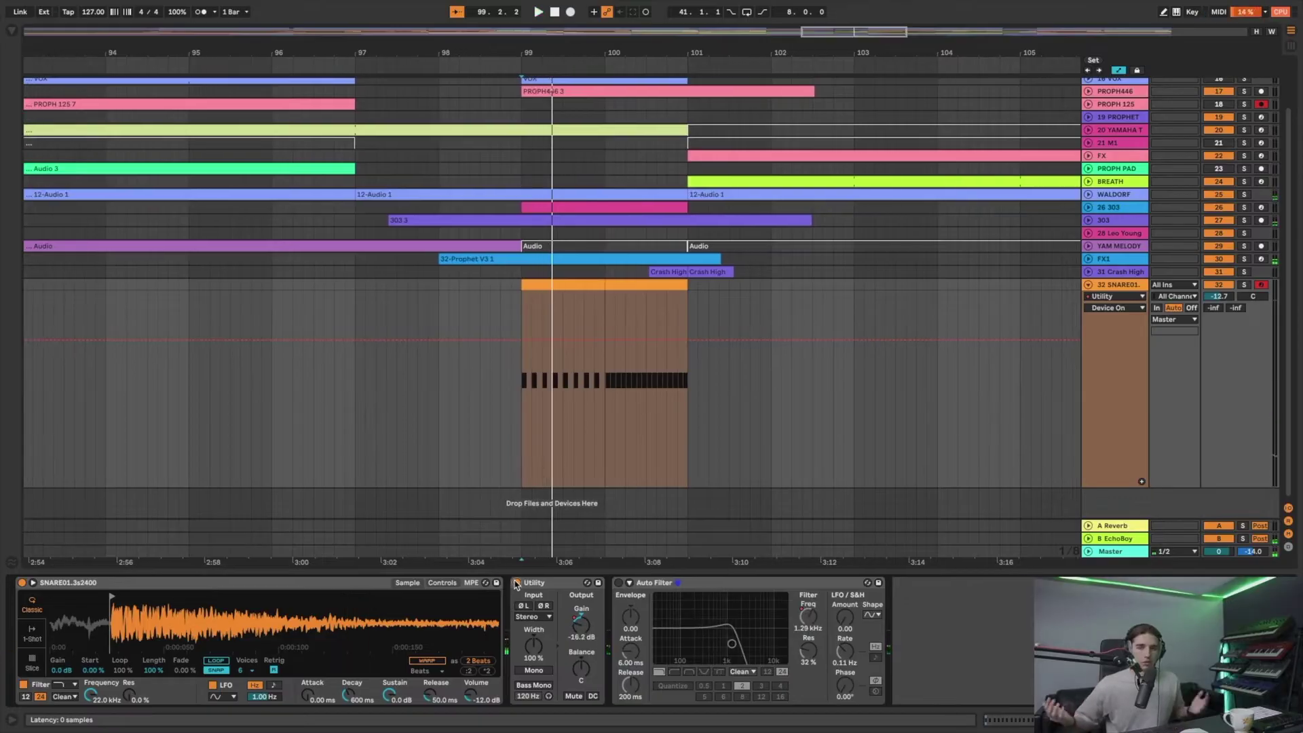
{"action": "key", "text": "space"}
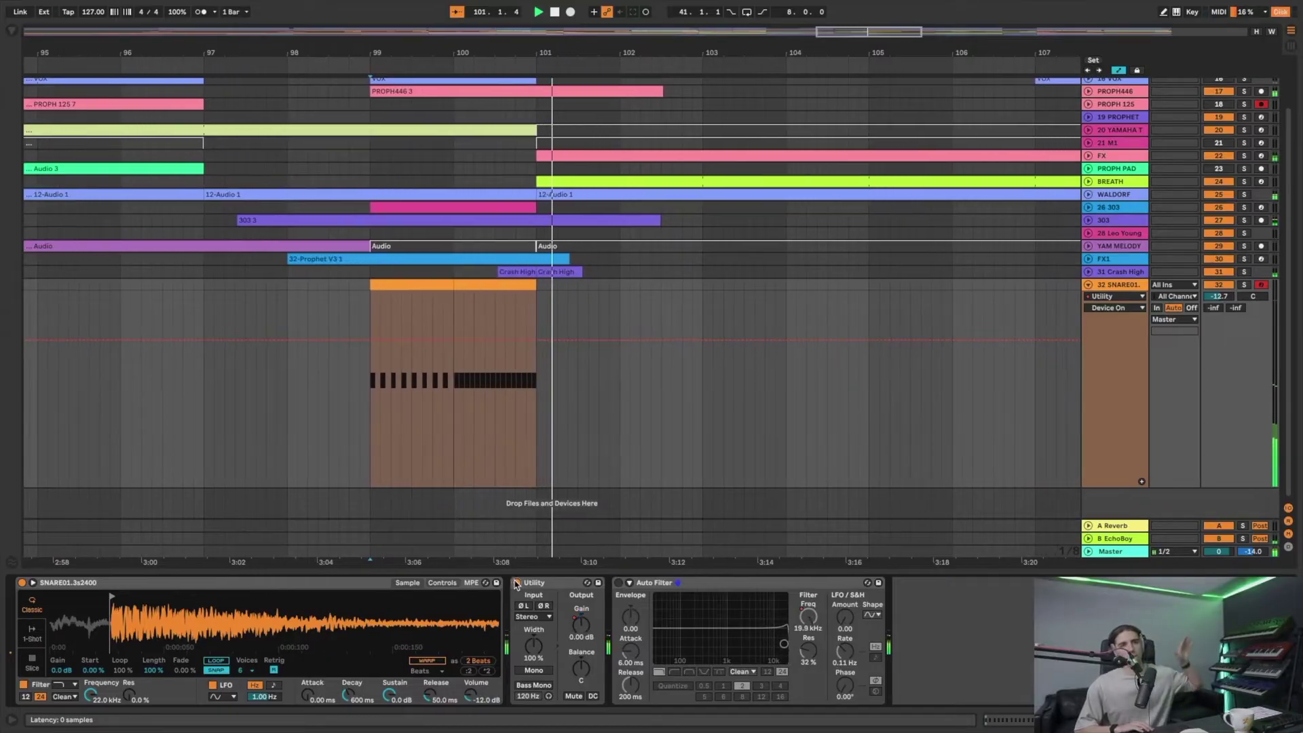
- Play the snare roll once more with only Utility active and select the first snare clip at bar 99
{"action": "key", "text": "space"}
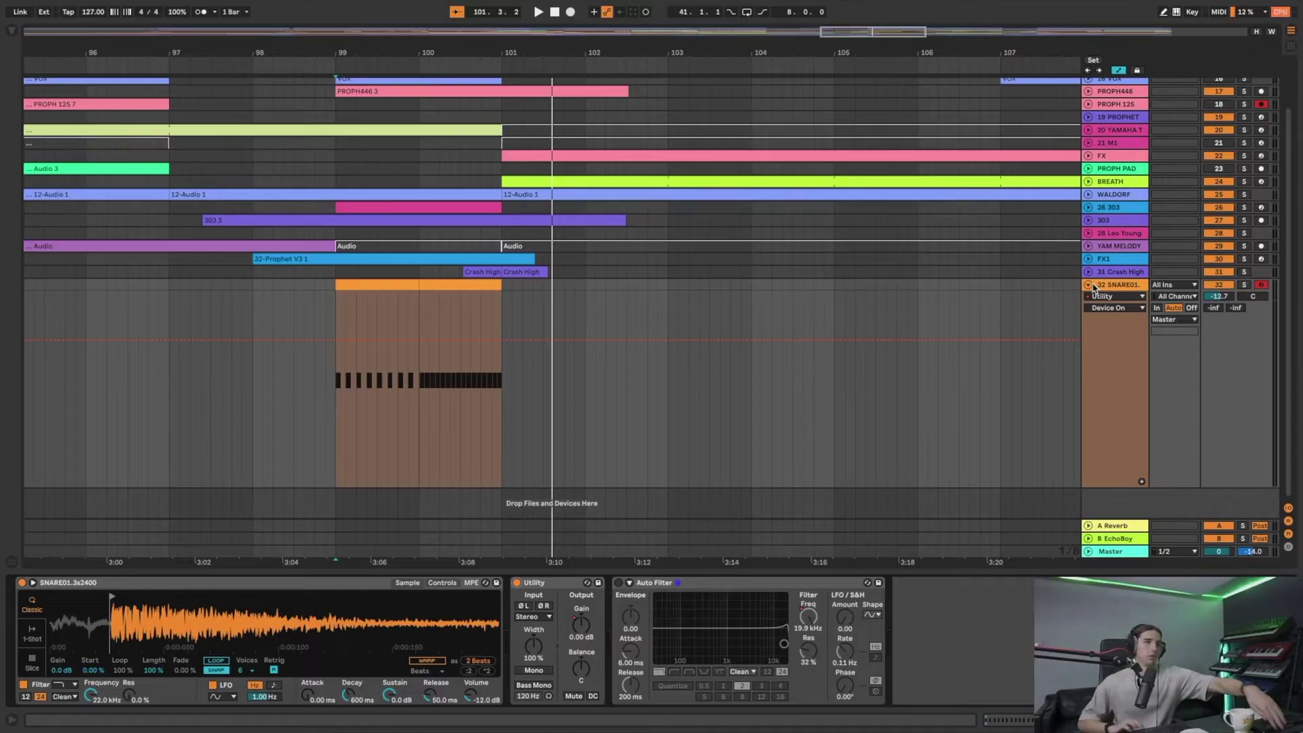
{"action": "key", "text": "space"}
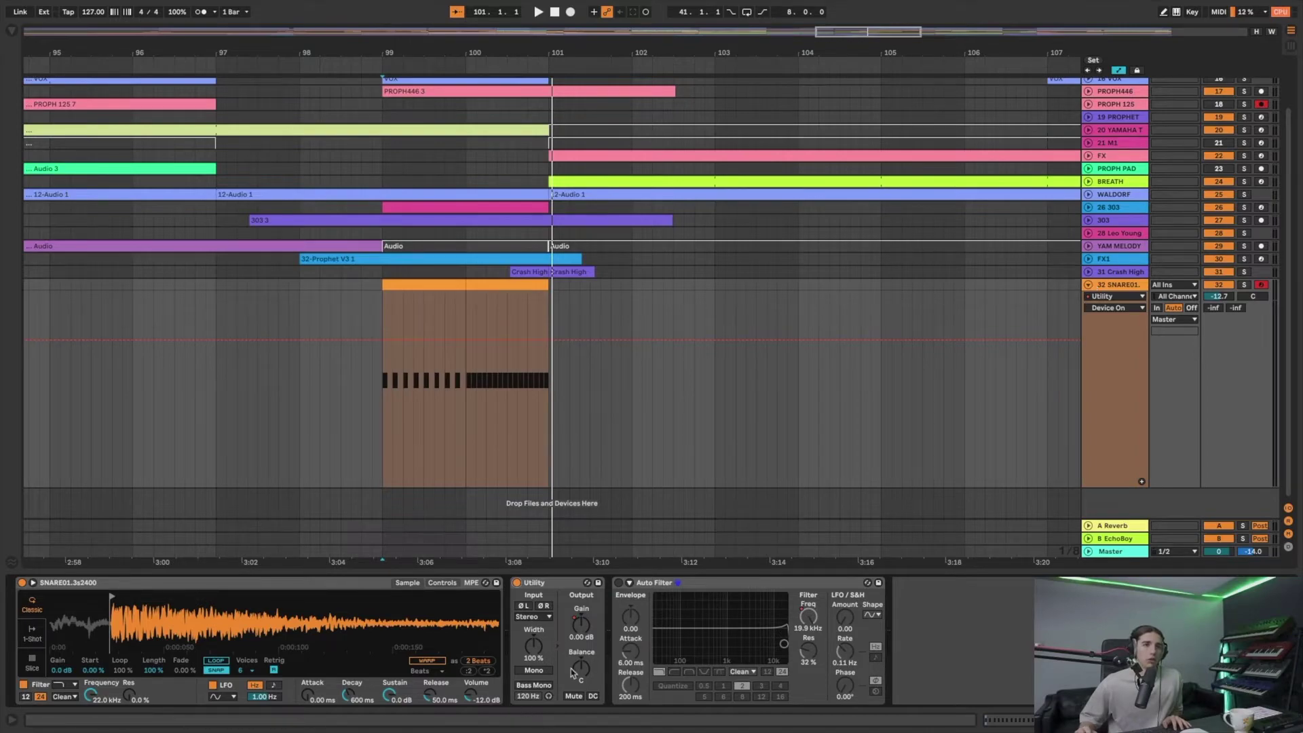
{"action": "left_click", "coordinate": [561, 584]}
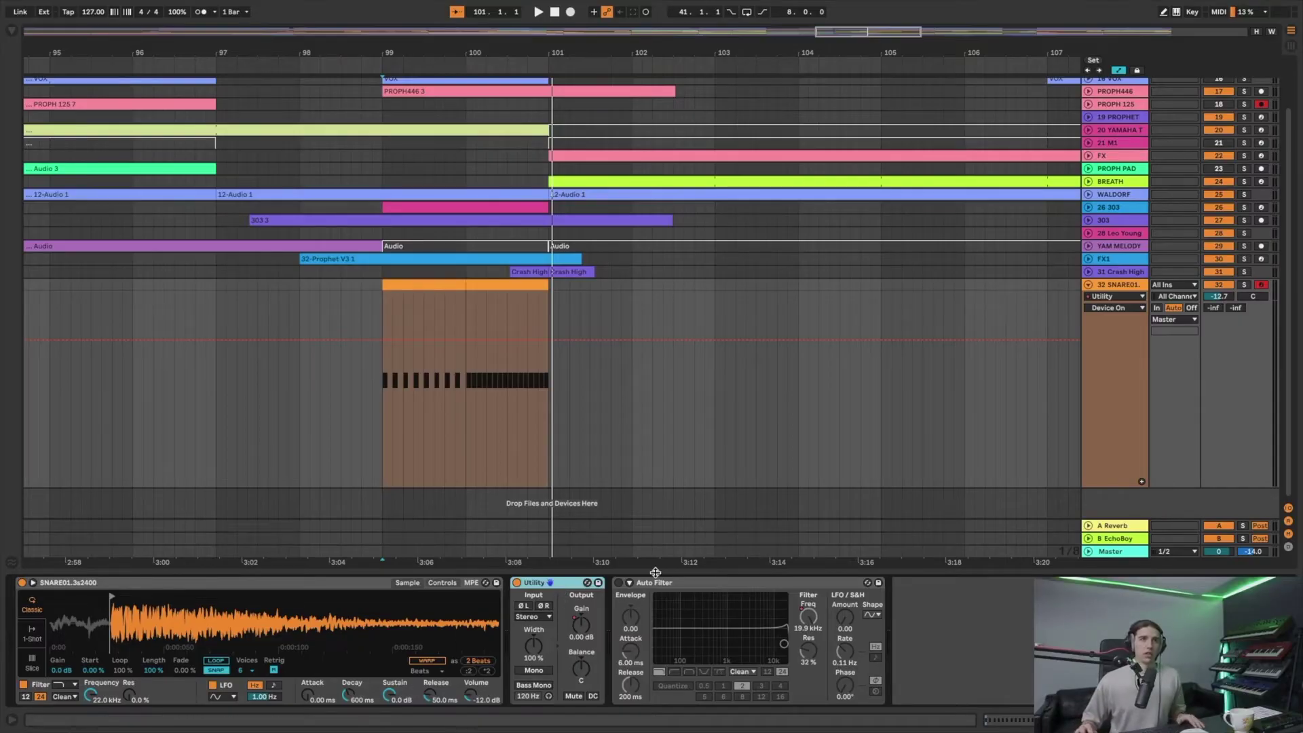
{"action": "left_click", "coordinate": [442, 283]}
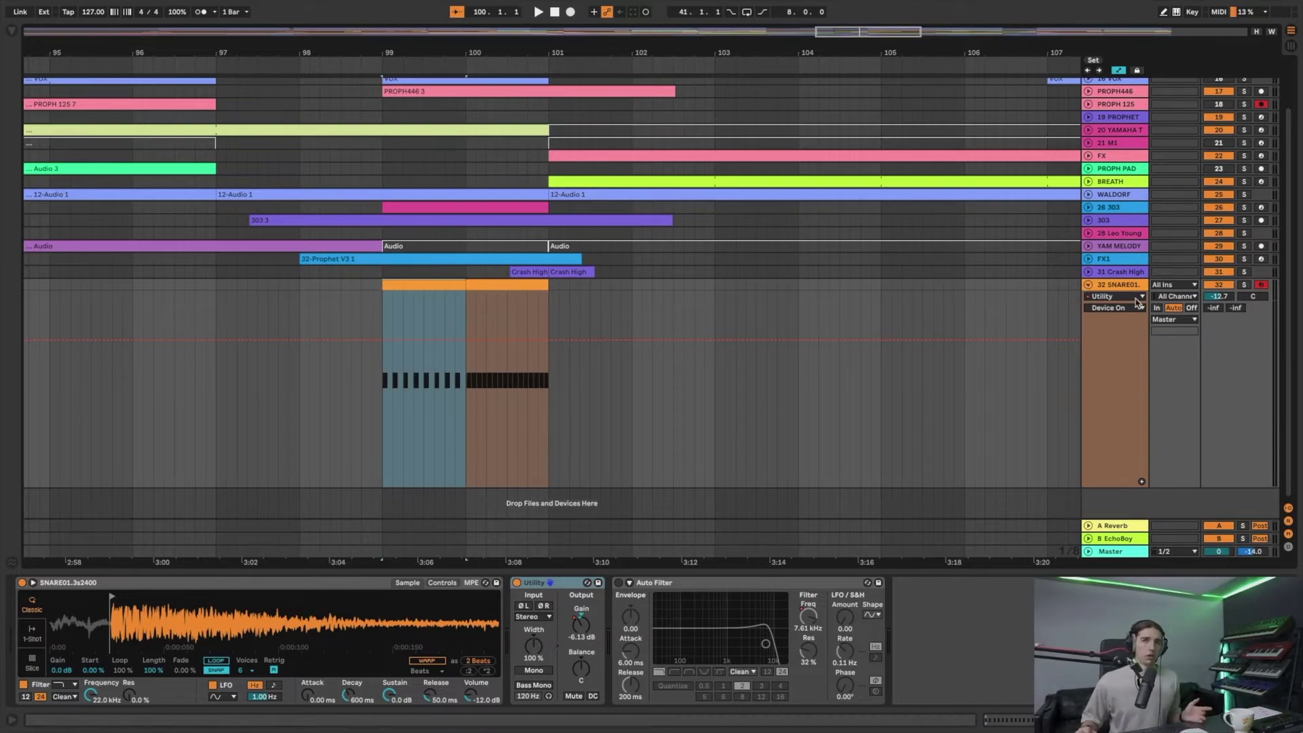
- Insert a return track below A Reverb and load the UAD Lexicon 480L on it, searching for "lexicon"
{"action": "left_click", "coordinate": [1121, 528]}
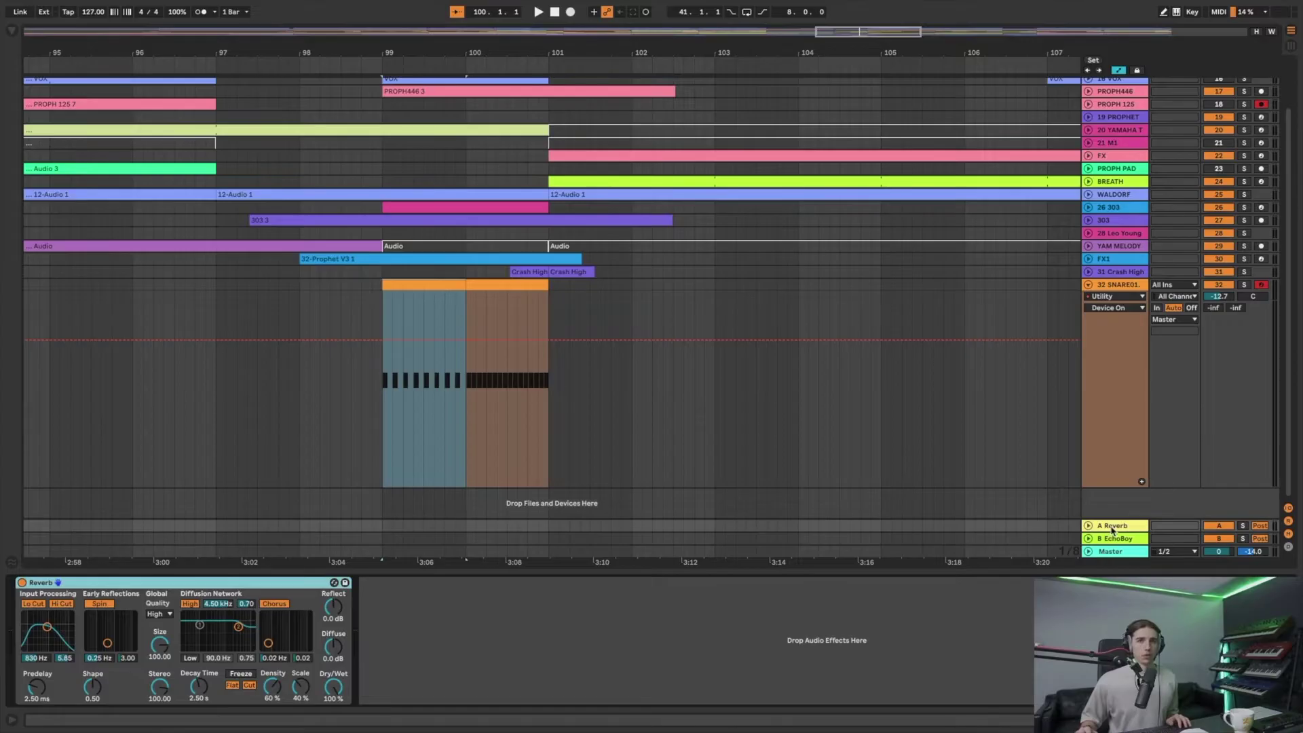
{"action": "right_click", "coordinate": [1112, 530]}
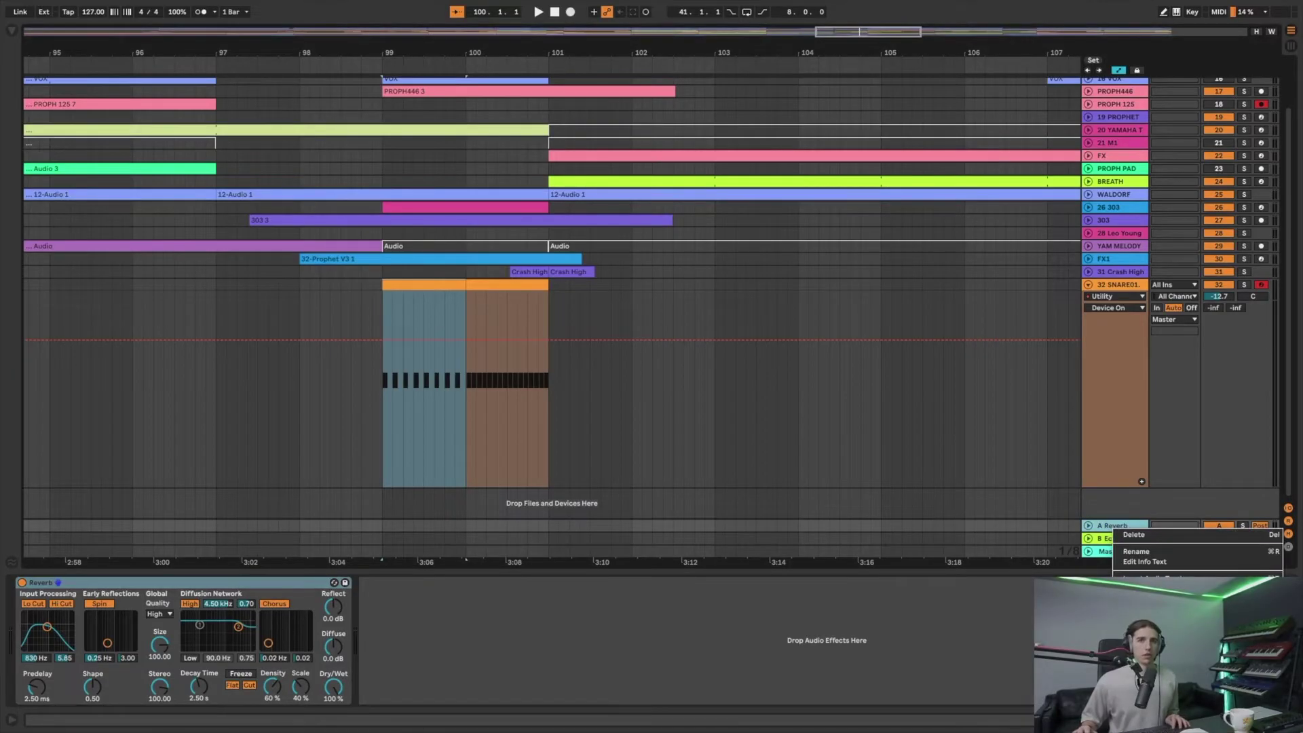
{"action": "left_click", "coordinate": [1144, 599]}
{"action": "key", "text": "super+f"}
{"action": "type", "text": "lexicon"}
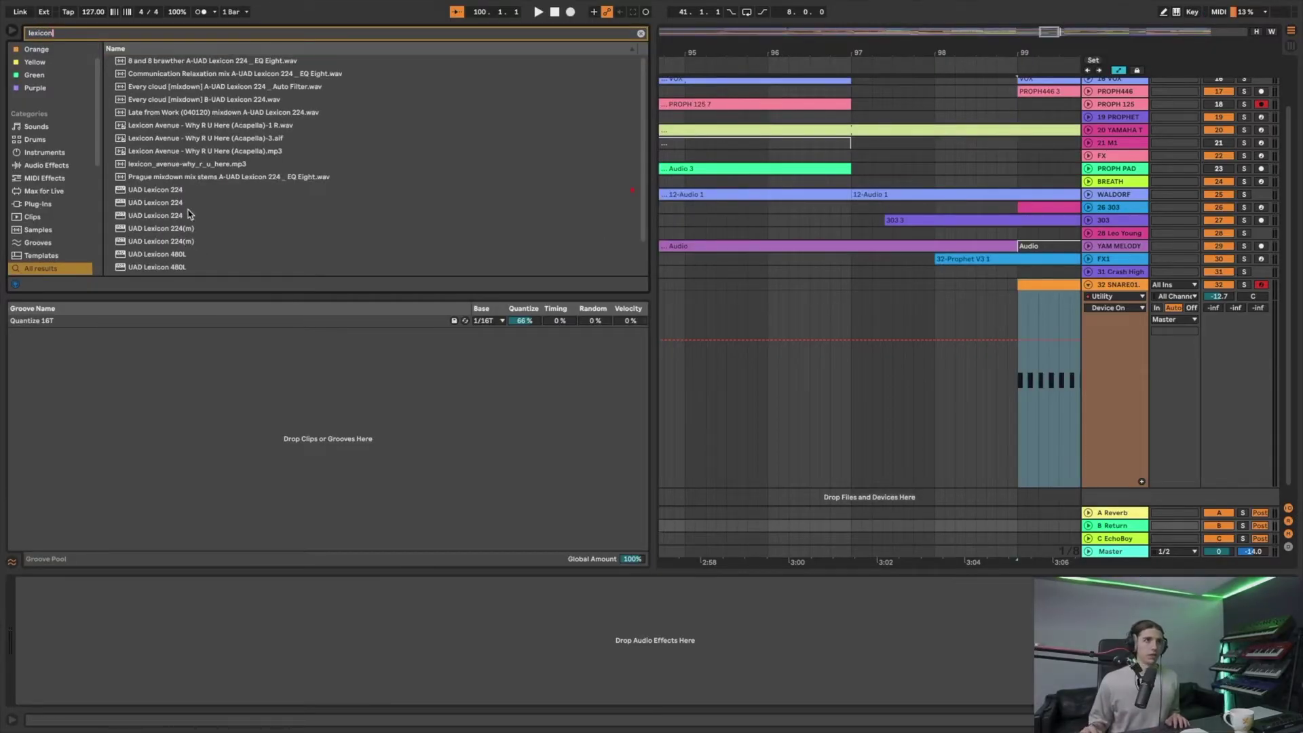
{"action": "left_click", "coordinate": [198, 254]}
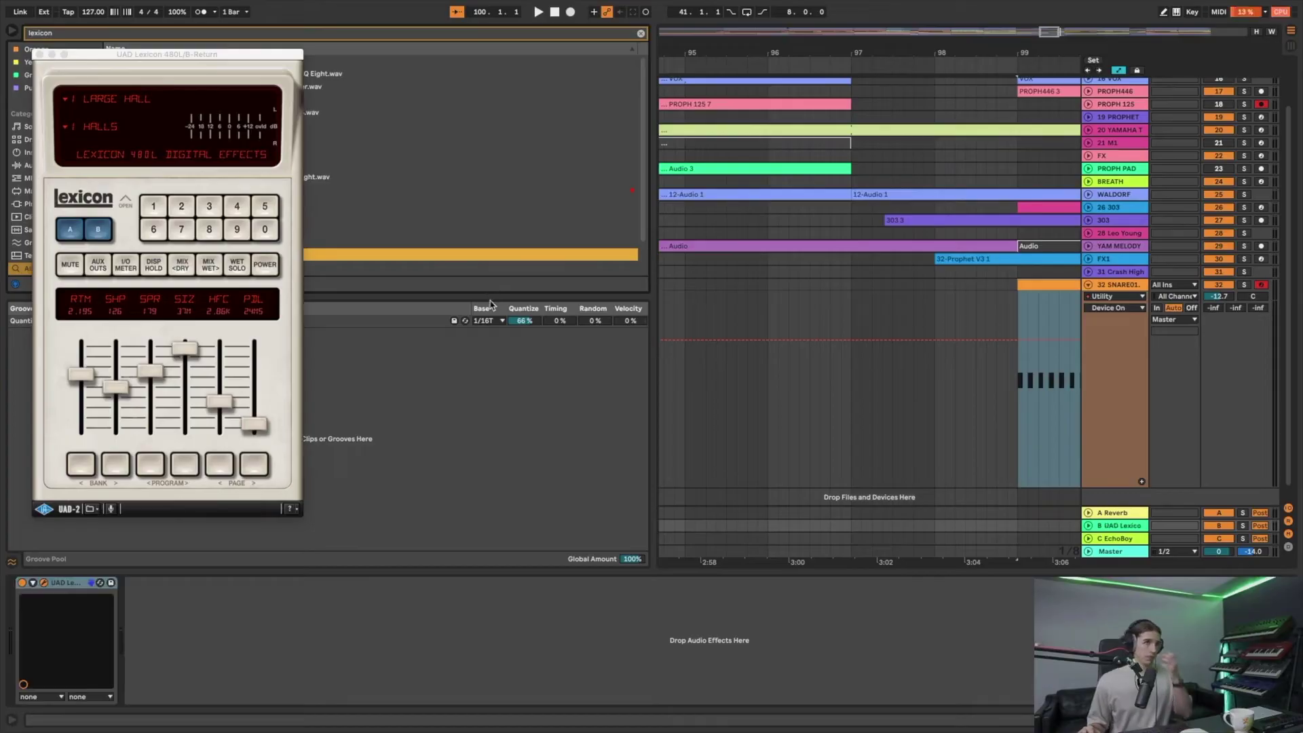
- Load the Lets Dance Snare preset into the Lexicon 480L reverb
{"action": "left_click", "coordinate": [91, 509]}
{"action": "left_click", "coordinate": [105, 526]}
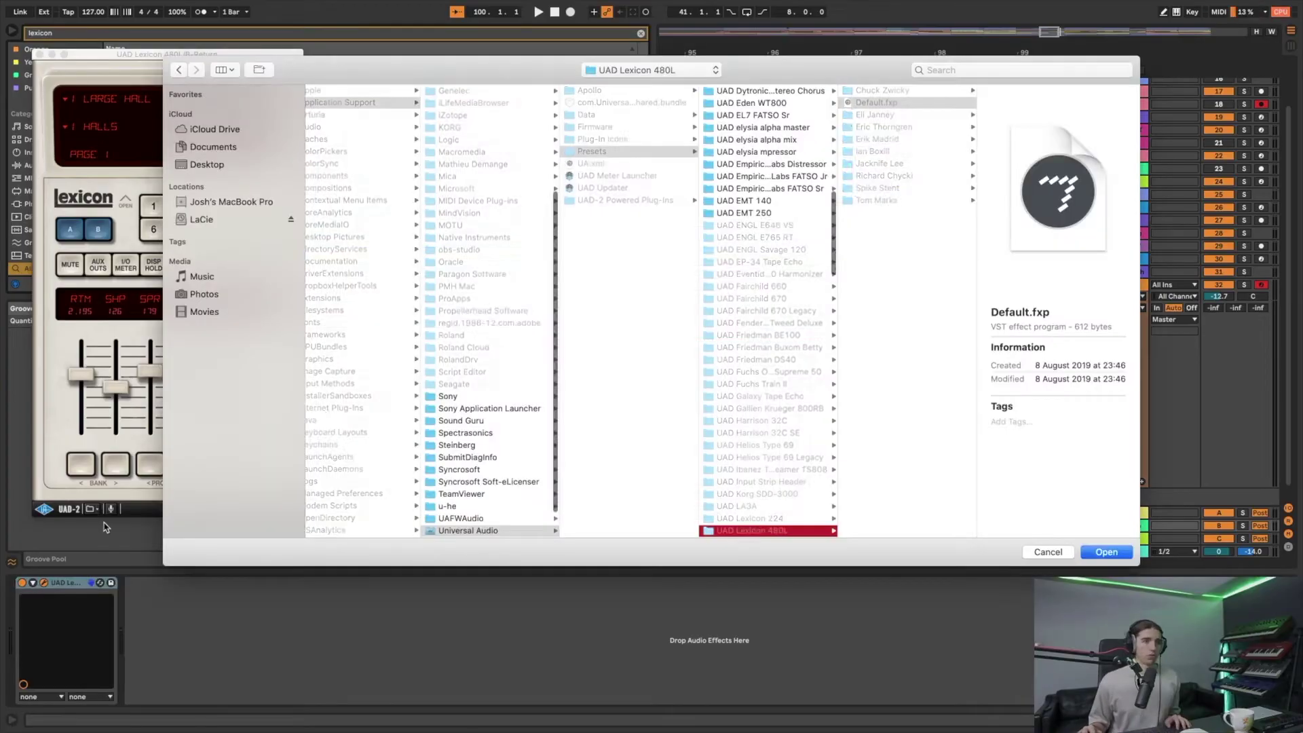
{"action": "left_click", "coordinate": [913, 176]}
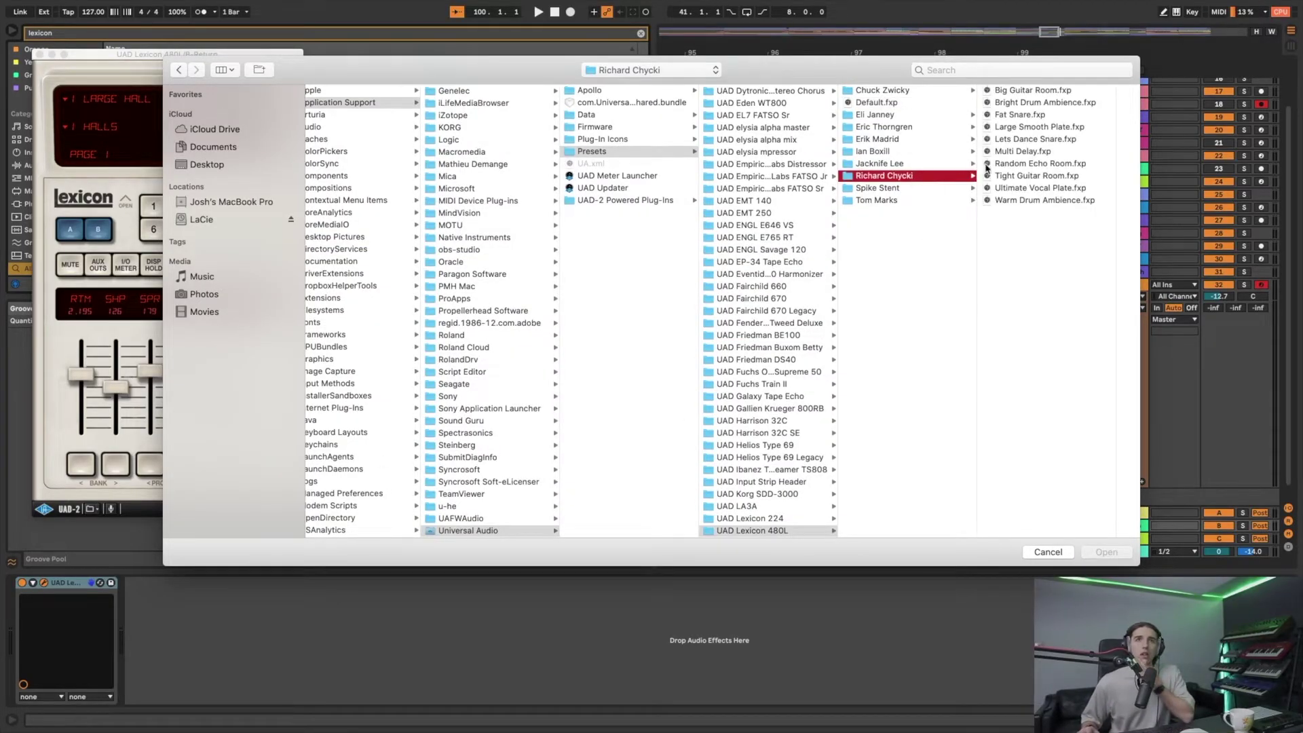
{"action": "double_click", "coordinate": [1014, 139]}
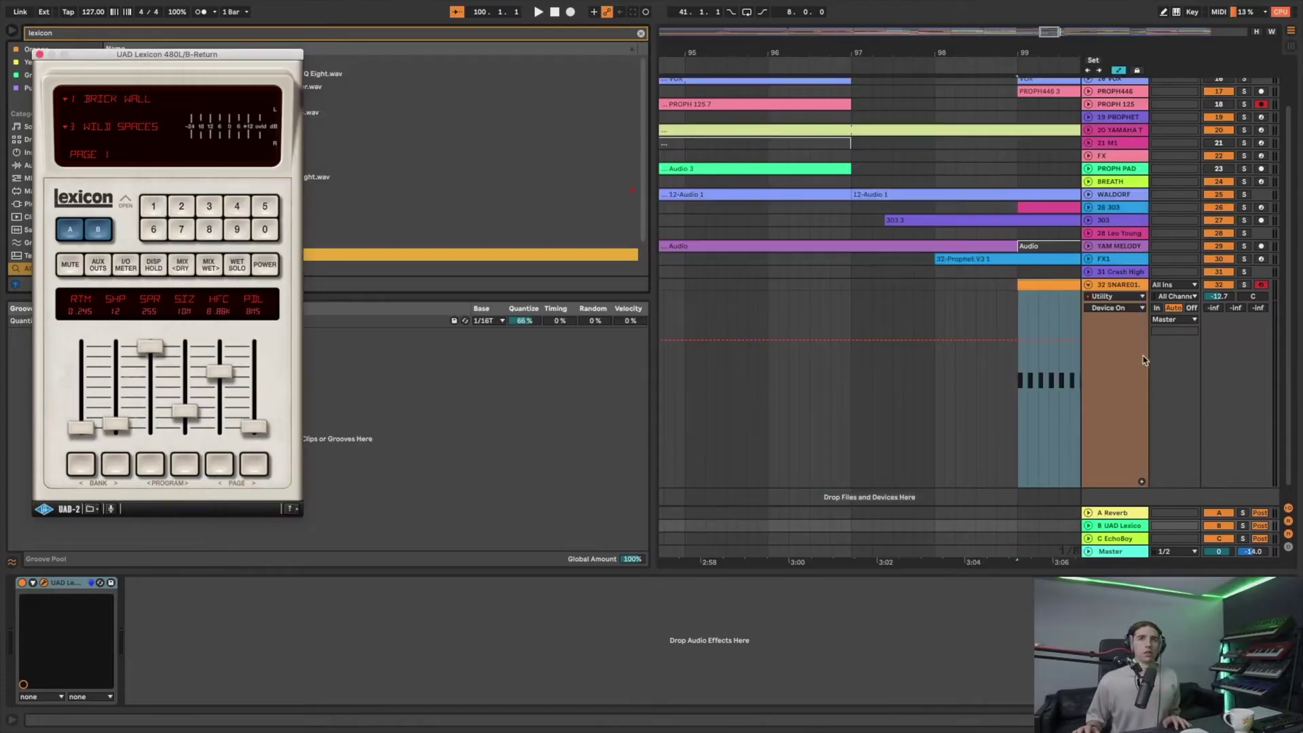
- Automate the snare track's send to the Lexicon return as a ramp rising from bar 100 to bar 101, and play the roll
{"action": "key", "text": "super+d"}
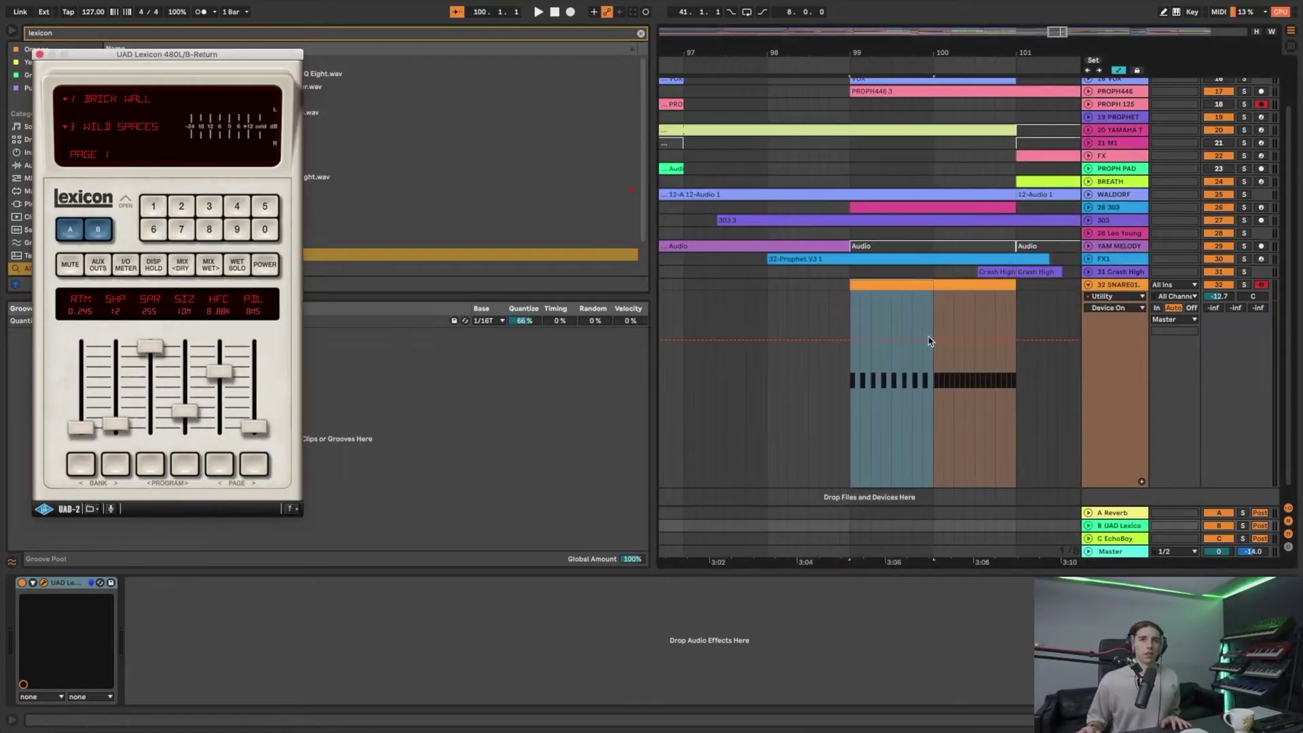
{"action": "right_click", "coordinate": [1235, 307]}
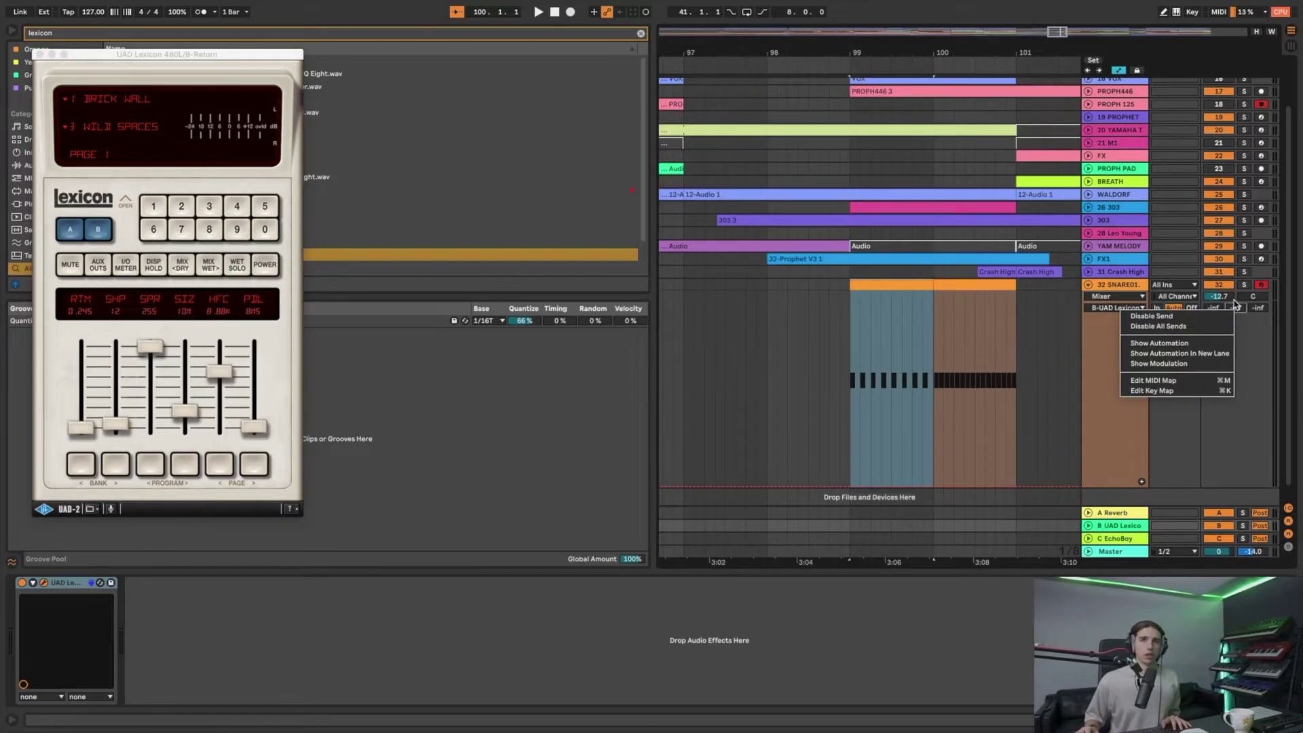
{"action": "left_click", "coordinate": [1198, 345]}
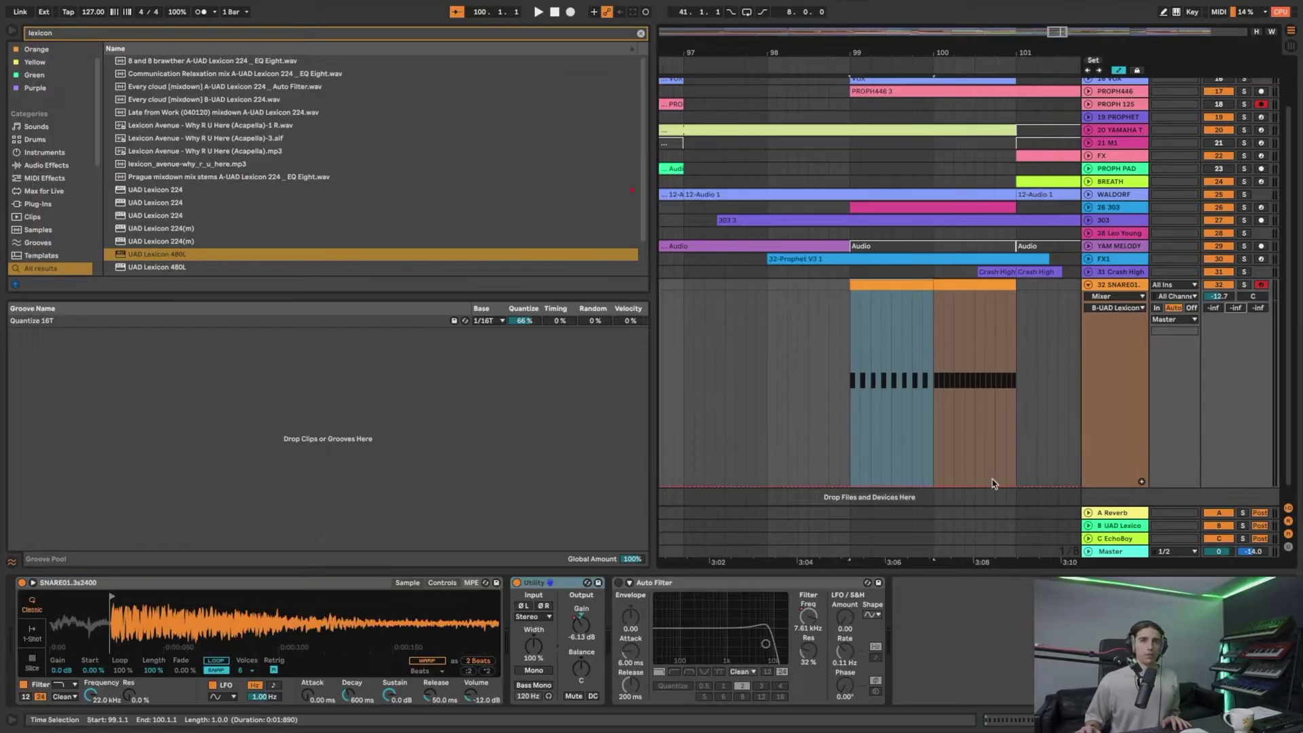
{"action": "left_click", "coordinate": [936, 485]}
{"action": "left_click_drag", "start_coordinate": [1012, 487], "coordinate": [1016, 324]}
{"action": "key", "text": "space"}
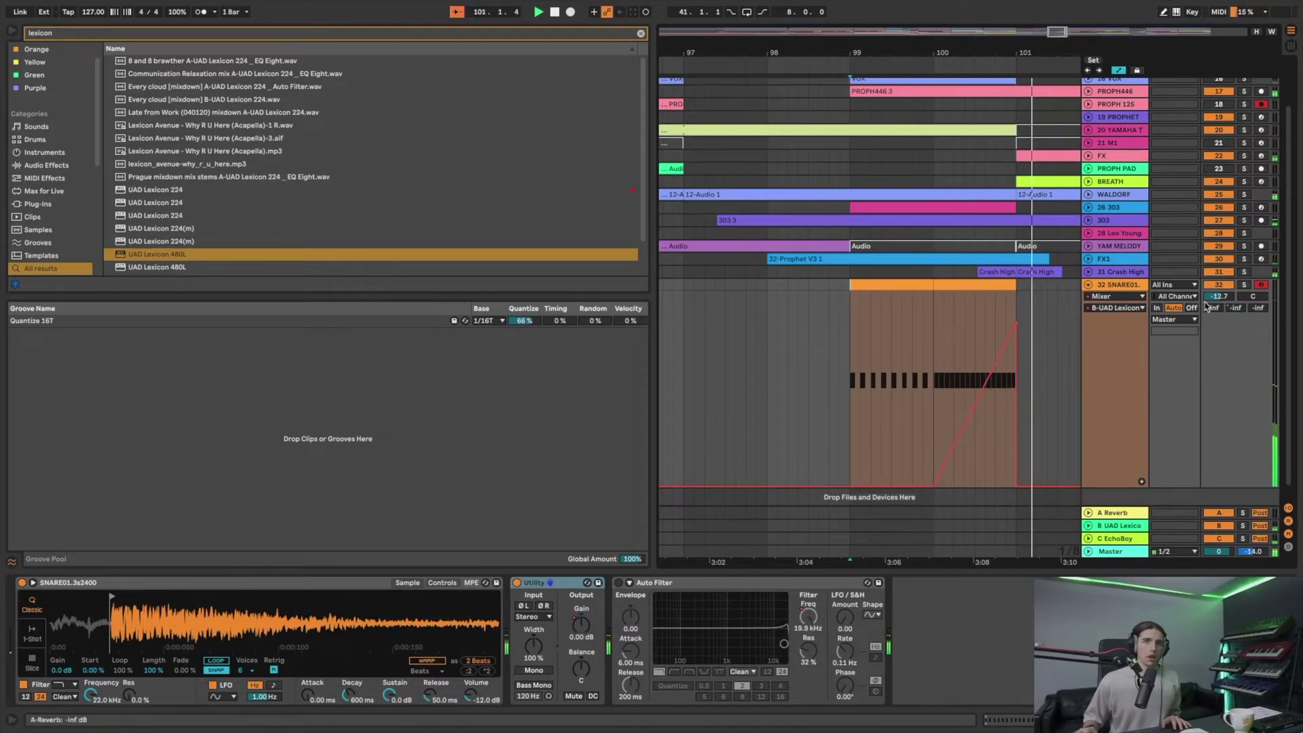
- Solo the snare track, replay the roll and lower the Lexicon send's peak at bar 101 to about -8.6 dB
{"action": "left_click", "coordinate": [1247, 286]}
{"action": "key", "text": "space"}
{"action": "key", "text": "space"}
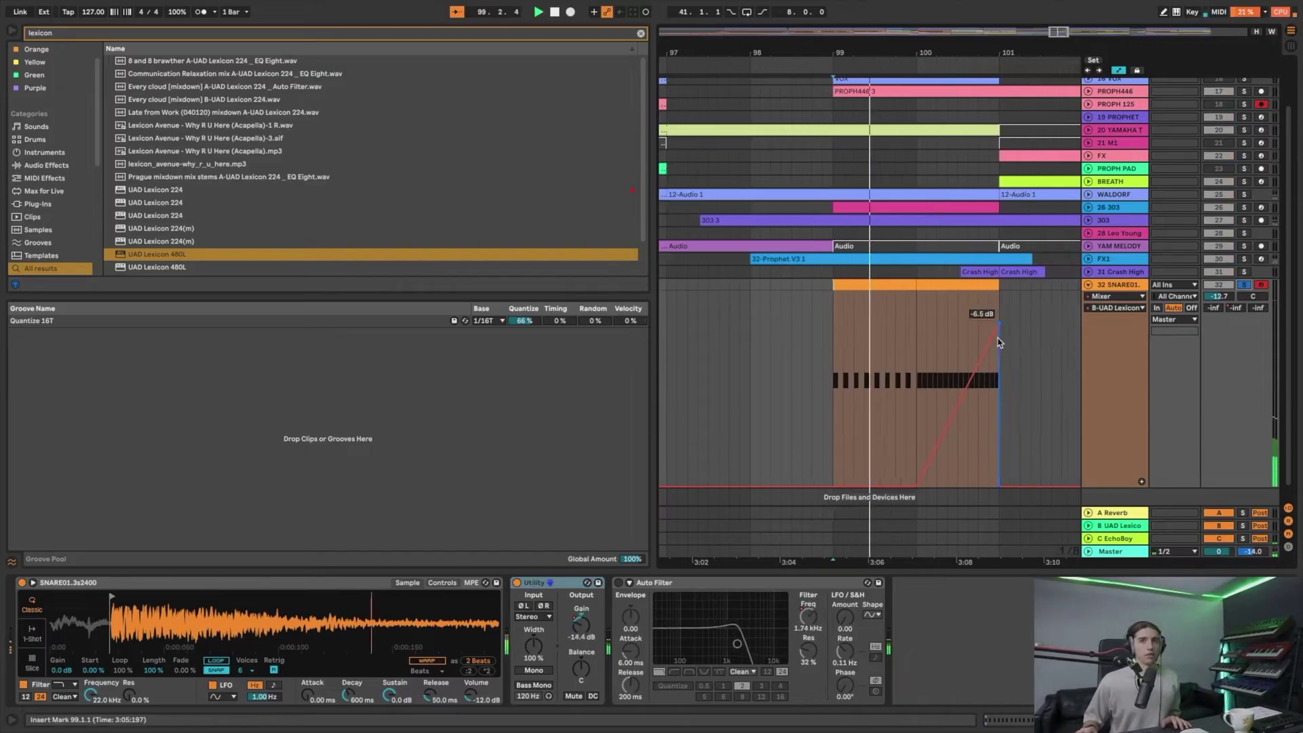
{"action": "left_click", "coordinate": [991, 328]}
{"action": "mouse_move", "coordinate": [980, 324]}
{"action": "left_mouse_down"}
{"action": "mouse_move", "coordinate": [979, 306]}
{"action": "mouse_move", "coordinate": [979, 325]}
{"action": "left_mouse_up"}
- Play the soloed snare roll through bar 101 to check the reverb send ramp and its tail
{"action": "key", "text": "space"}
{"action": "key", "text": "space"}
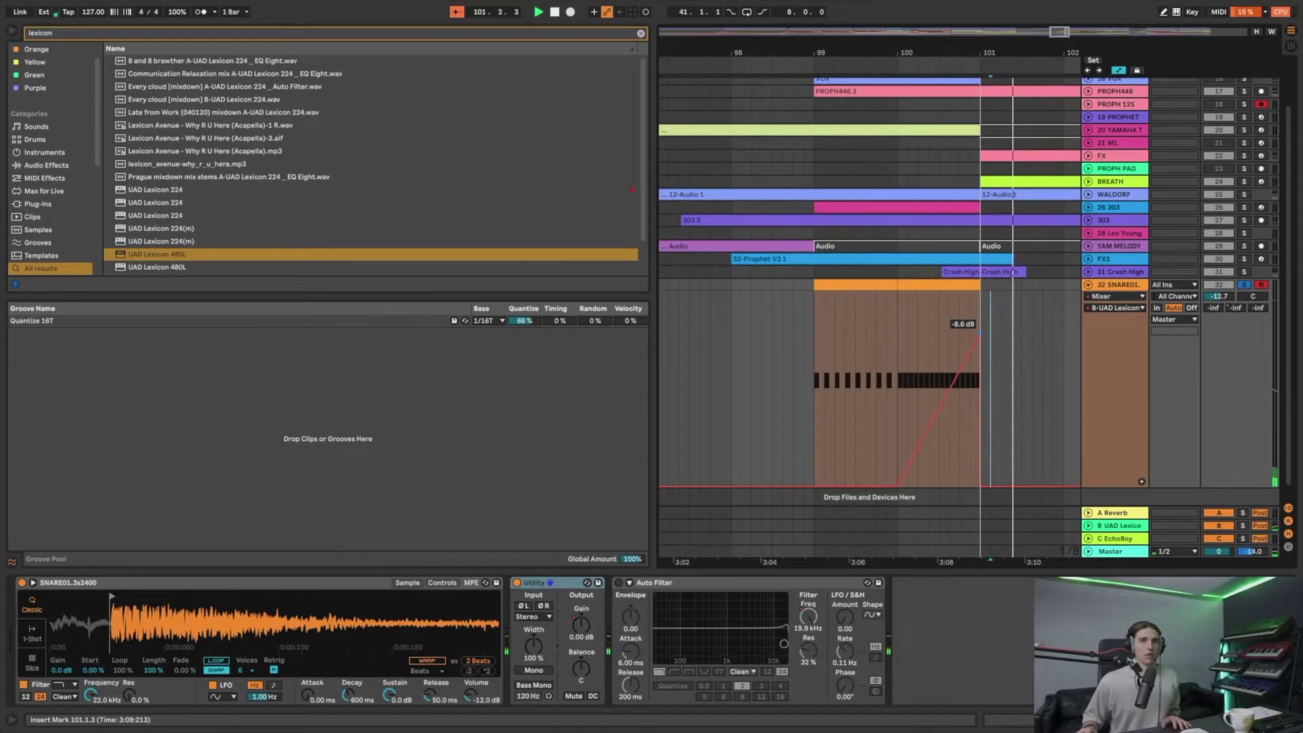
{"action": "key", "text": "space"}
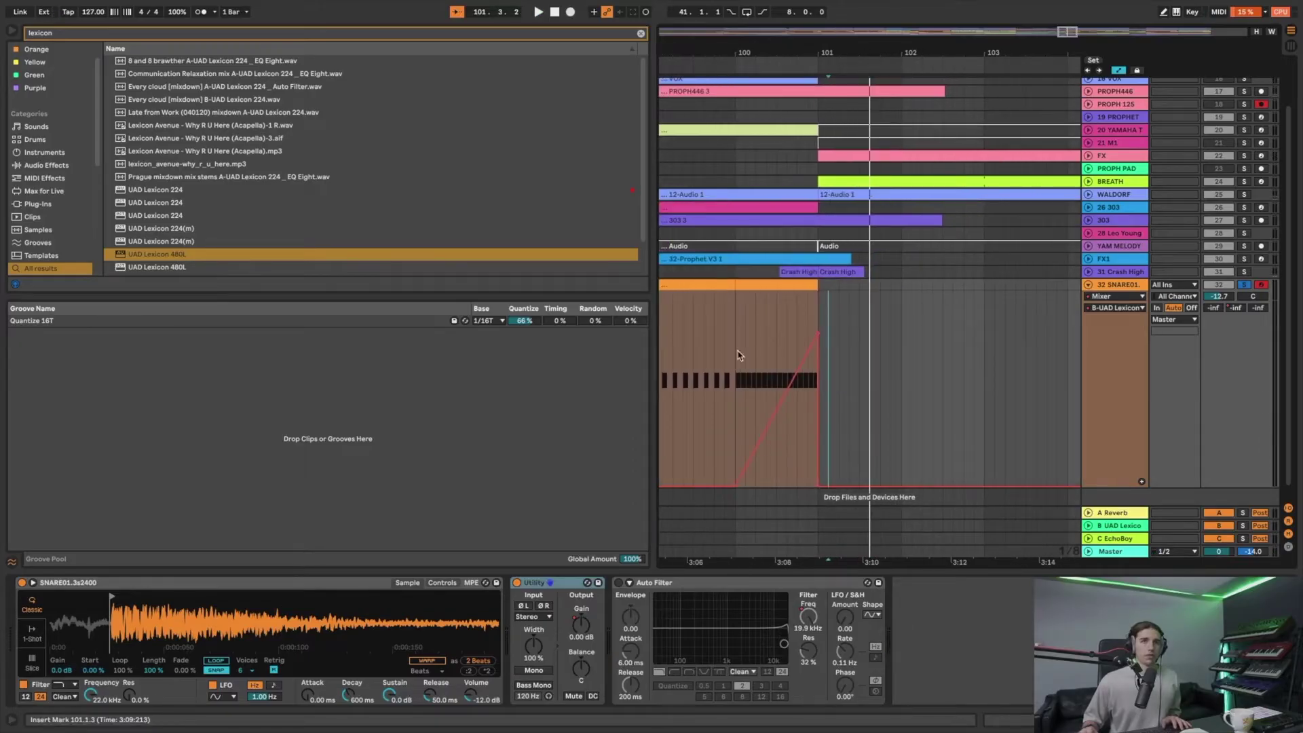
{"action": "left_click", "coordinate": [731, 357]}
{"action": "key", "text": "space"}
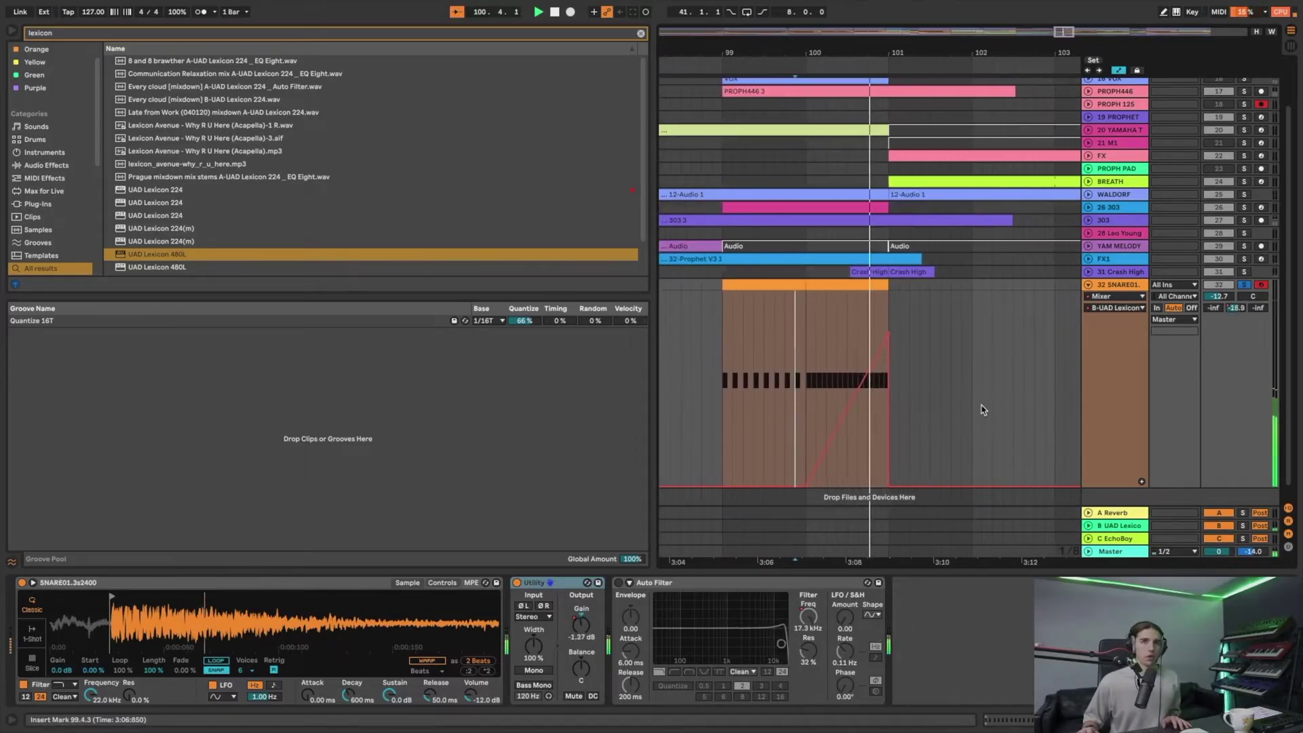
{"action": "key", "text": "space"}
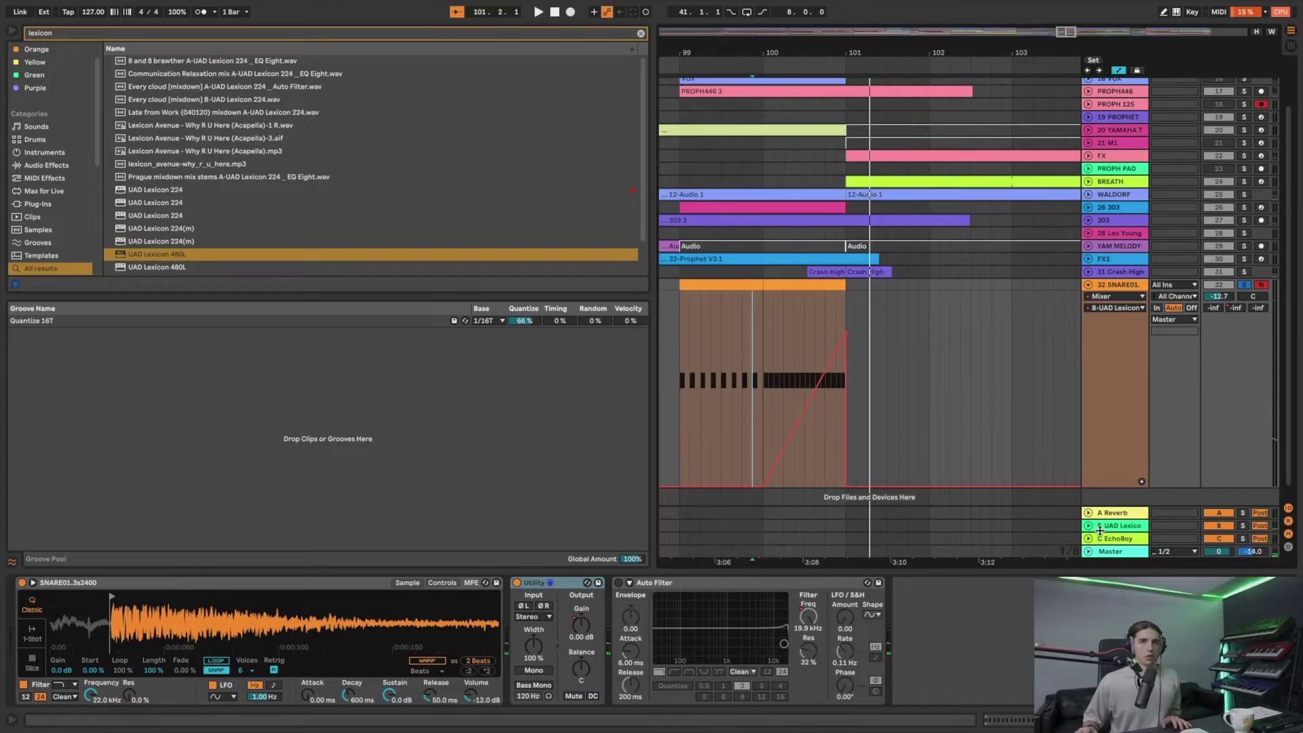
- Raise the Lexicon 480L's reverb time to about 0.97 s while the roll plays, and close the plug-in window
{"action": "left_click", "coordinate": [1121, 514]}
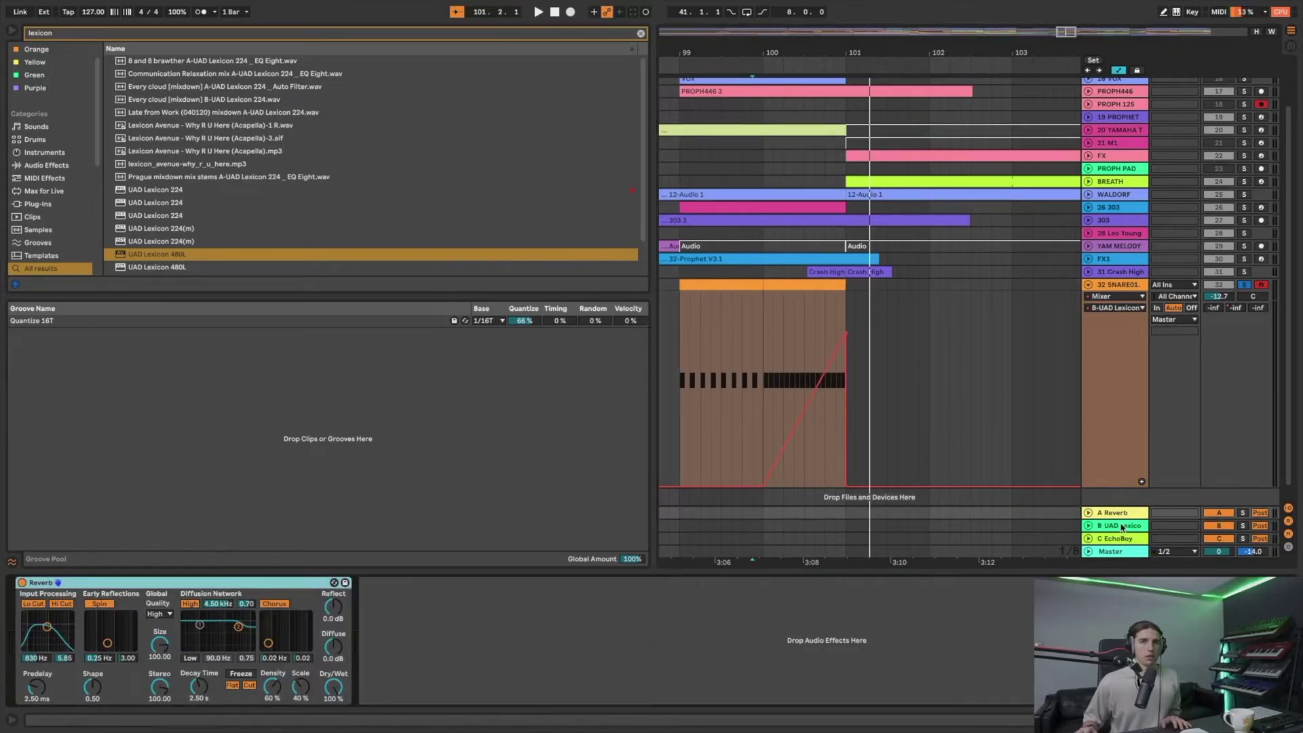
{"action": "left_click", "coordinate": [1121, 527]}
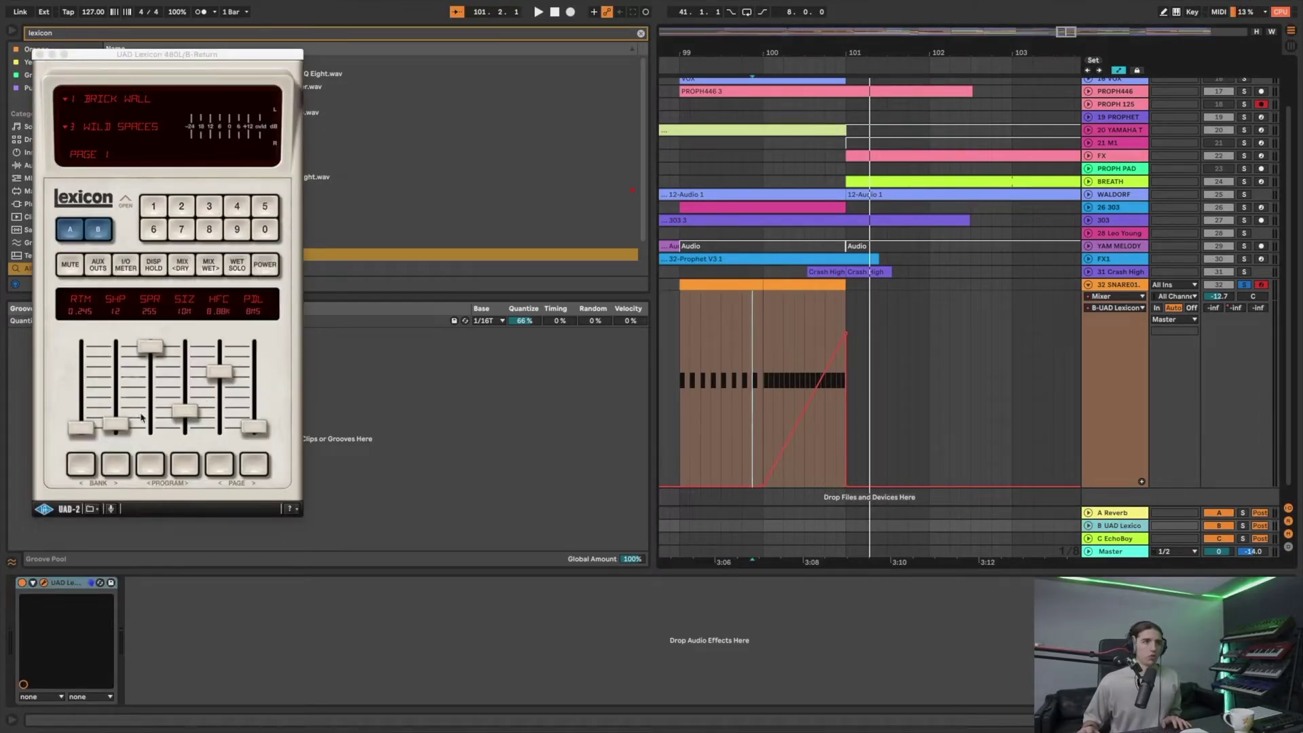
{"action": "key", "text": "space"}
{"action": "left_click_drag", "start_coordinate": [100, 425], "coordinate": [93, 400]}
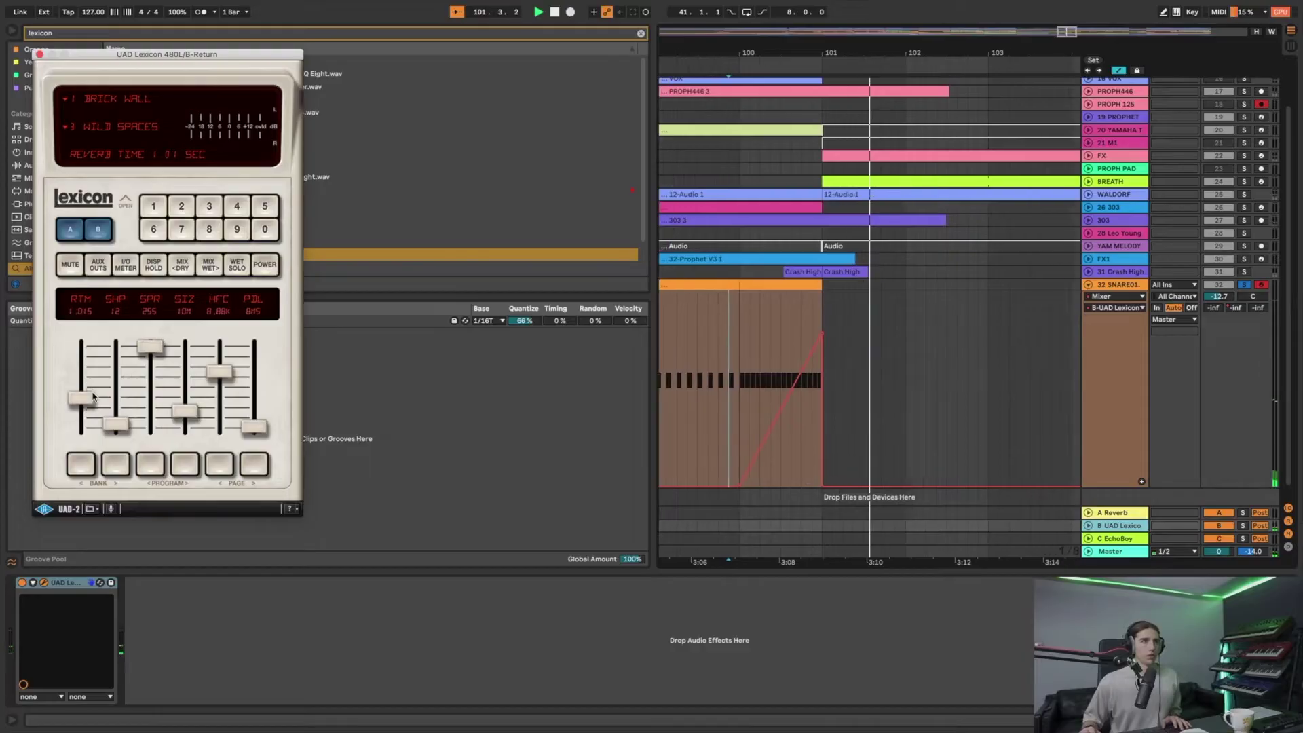
{"action": "key", "text": "space"}
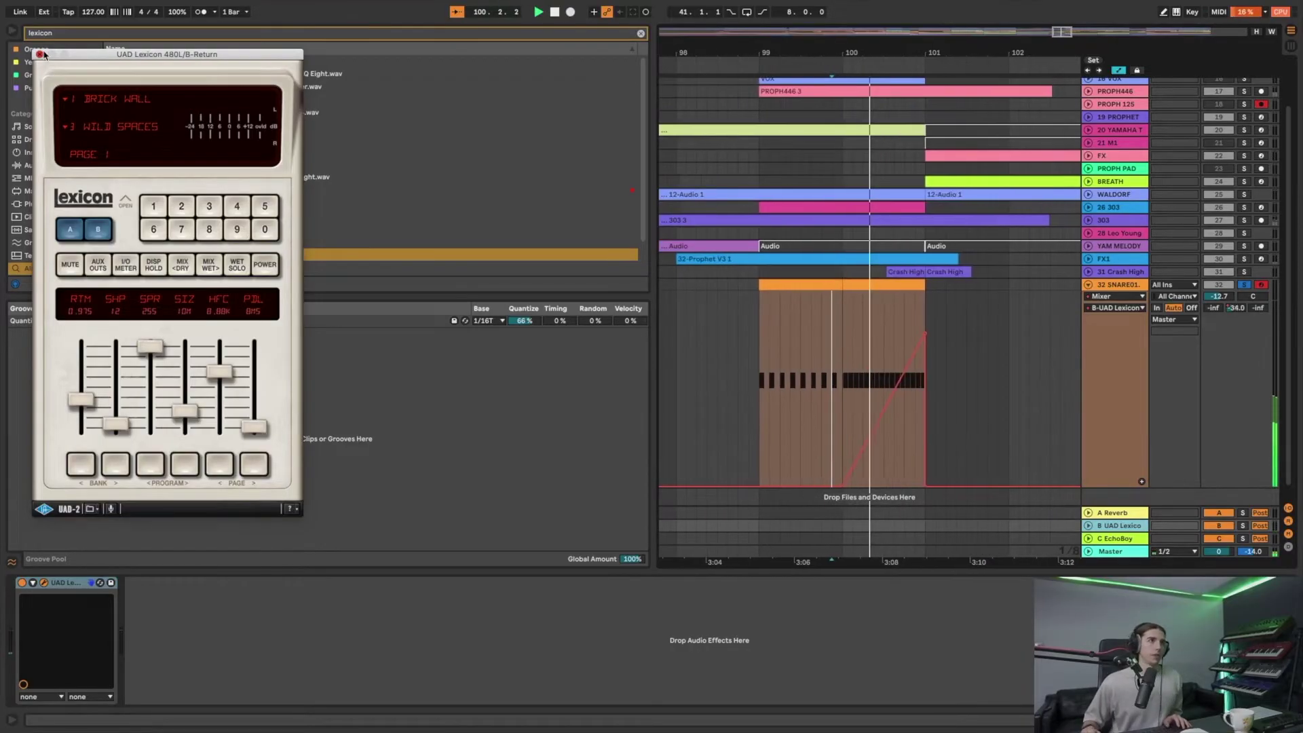
{"action": "left_click", "coordinate": [40, 54]}
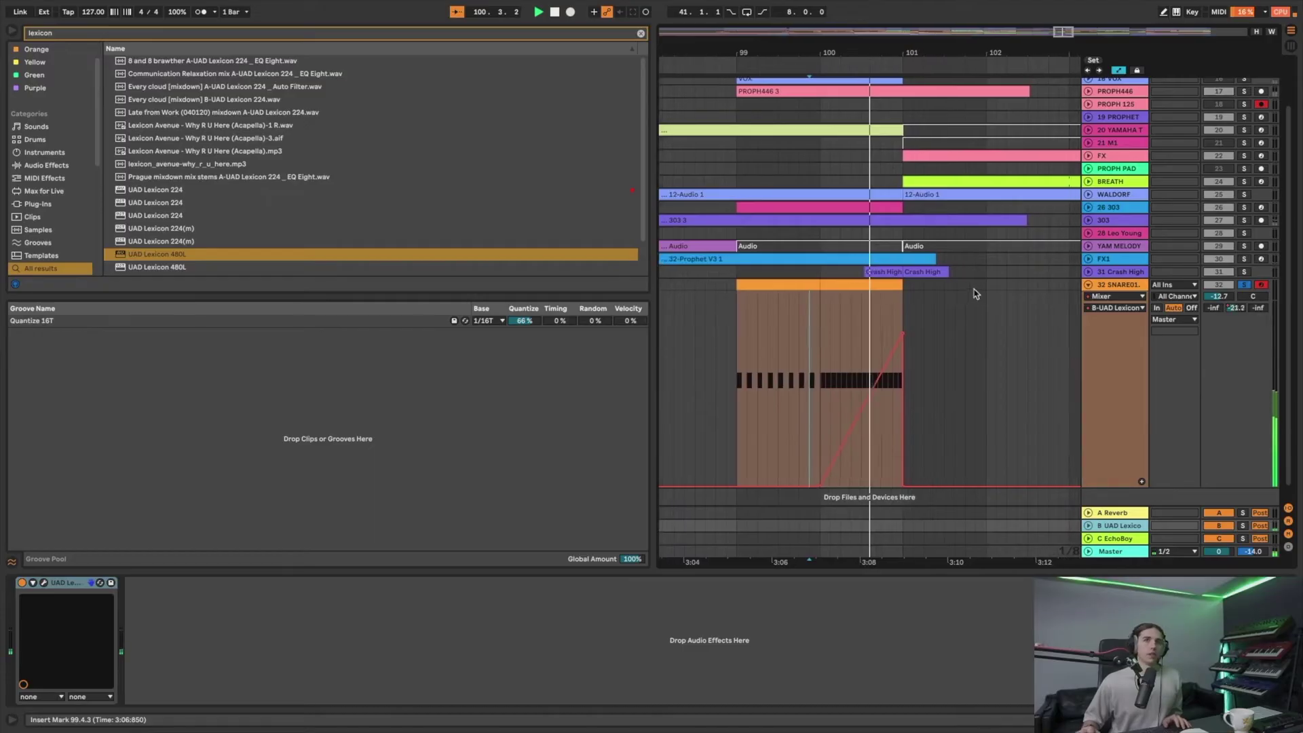
- Unsolo the snare track and play the roll in the full mix
{"action": "left_click", "coordinate": [1244, 285]}
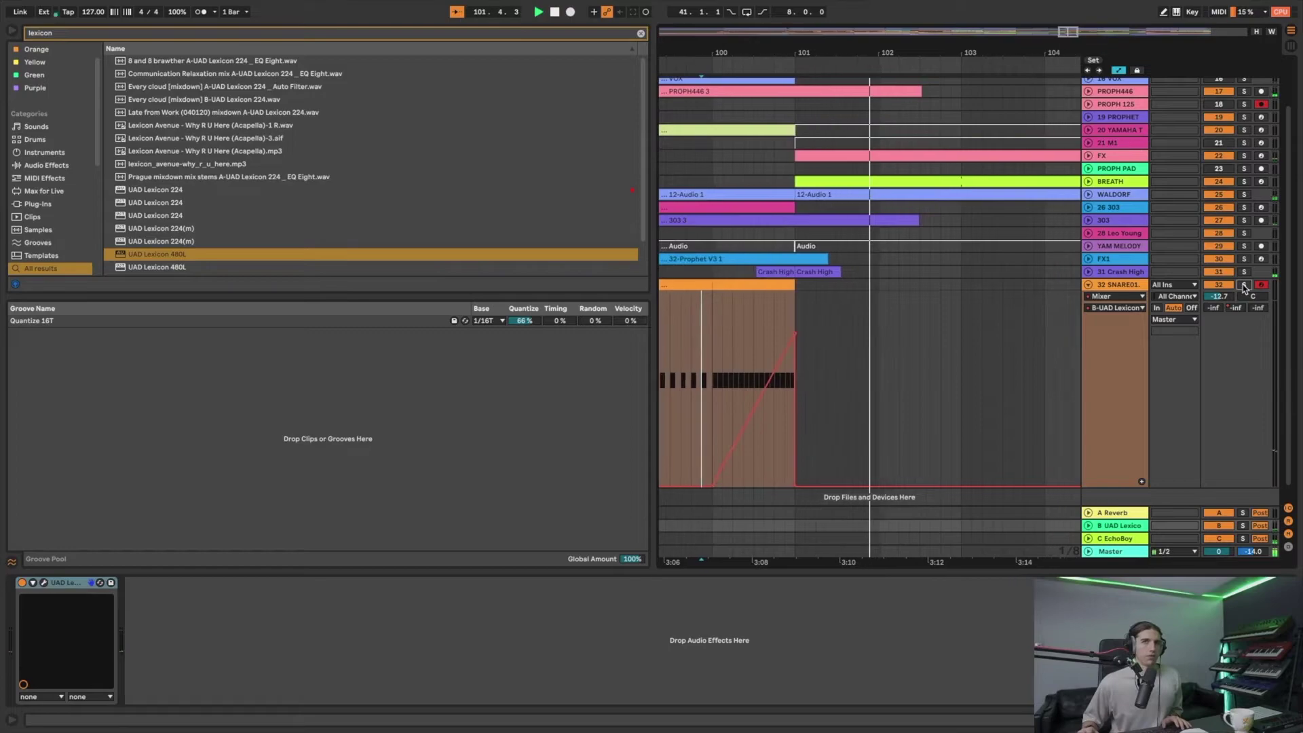
{"action": "key", "text": "space"}
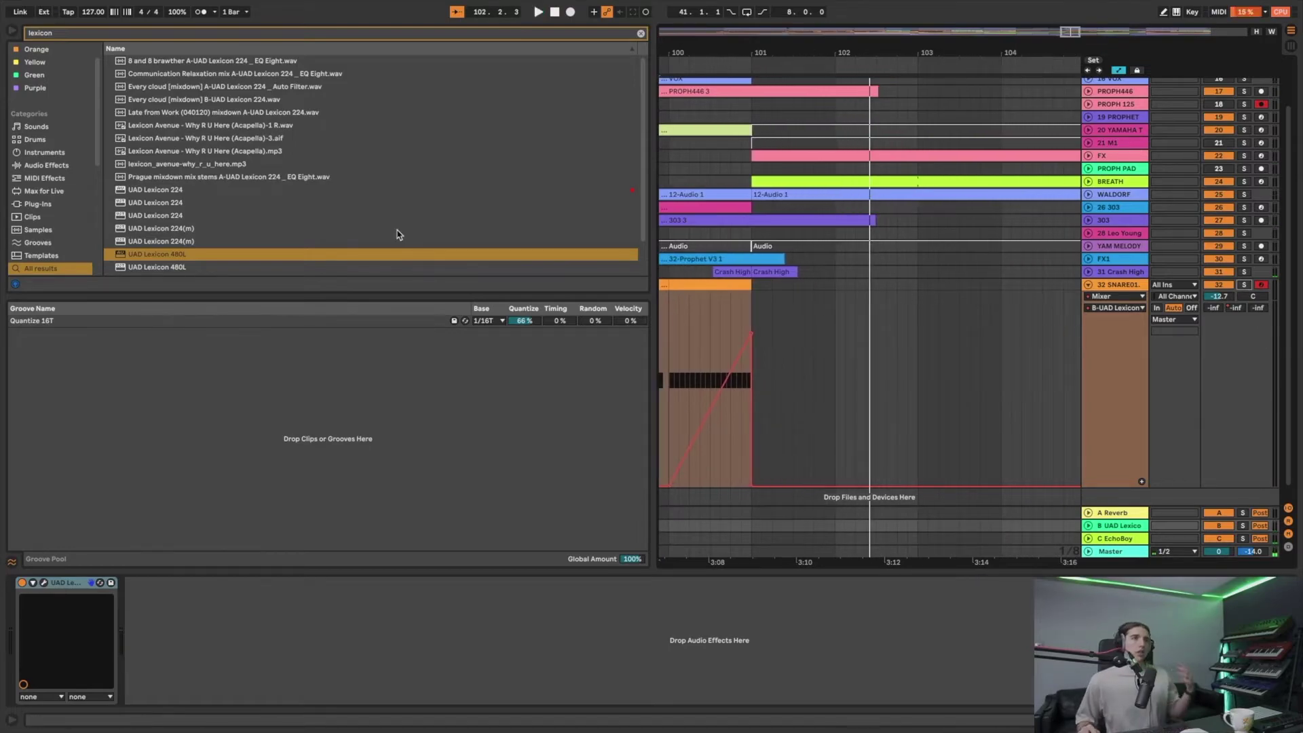
- Hide the browser and fold the snare track in the arrangement
{"action": "left_click", "coordinate": [13, 32]}
{"action": "scroll", "coordinate": [131, 140], "scroll_direction": "left", "scroll_amount": 3}
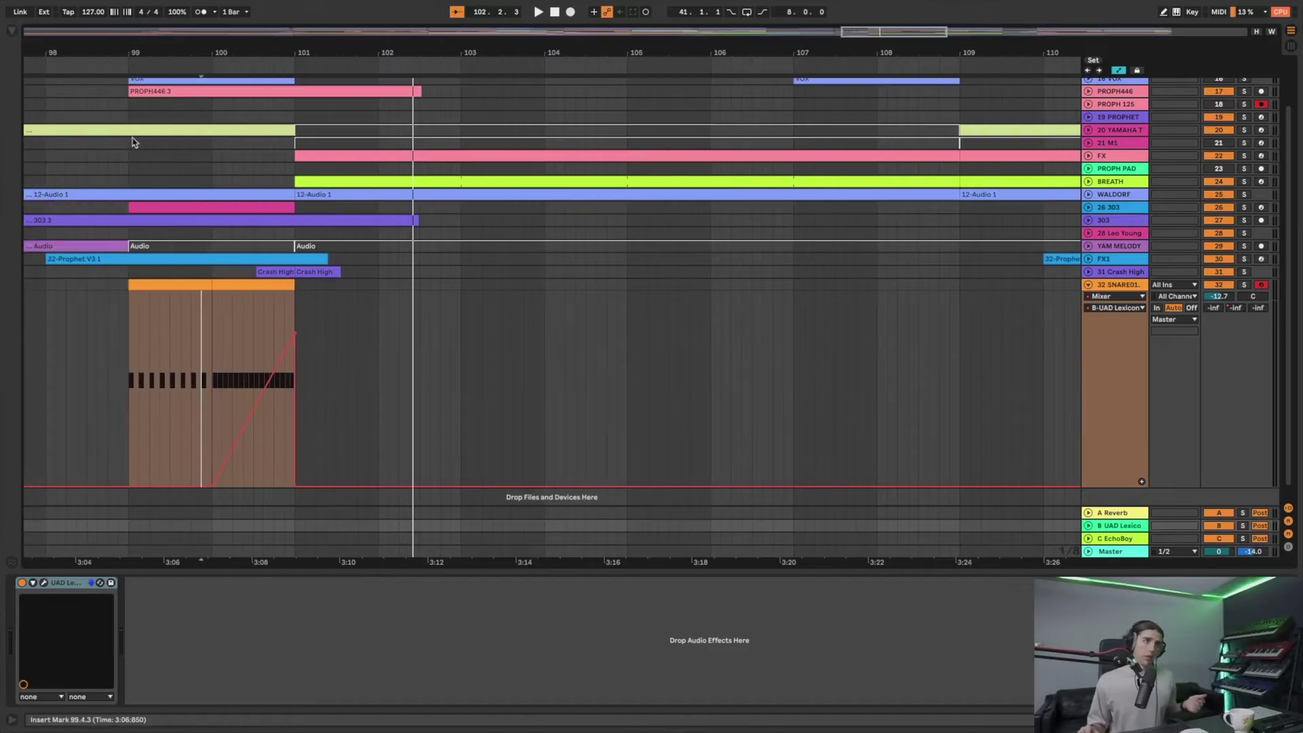
{"action": "left_click", "coordinate": [173, 282]}
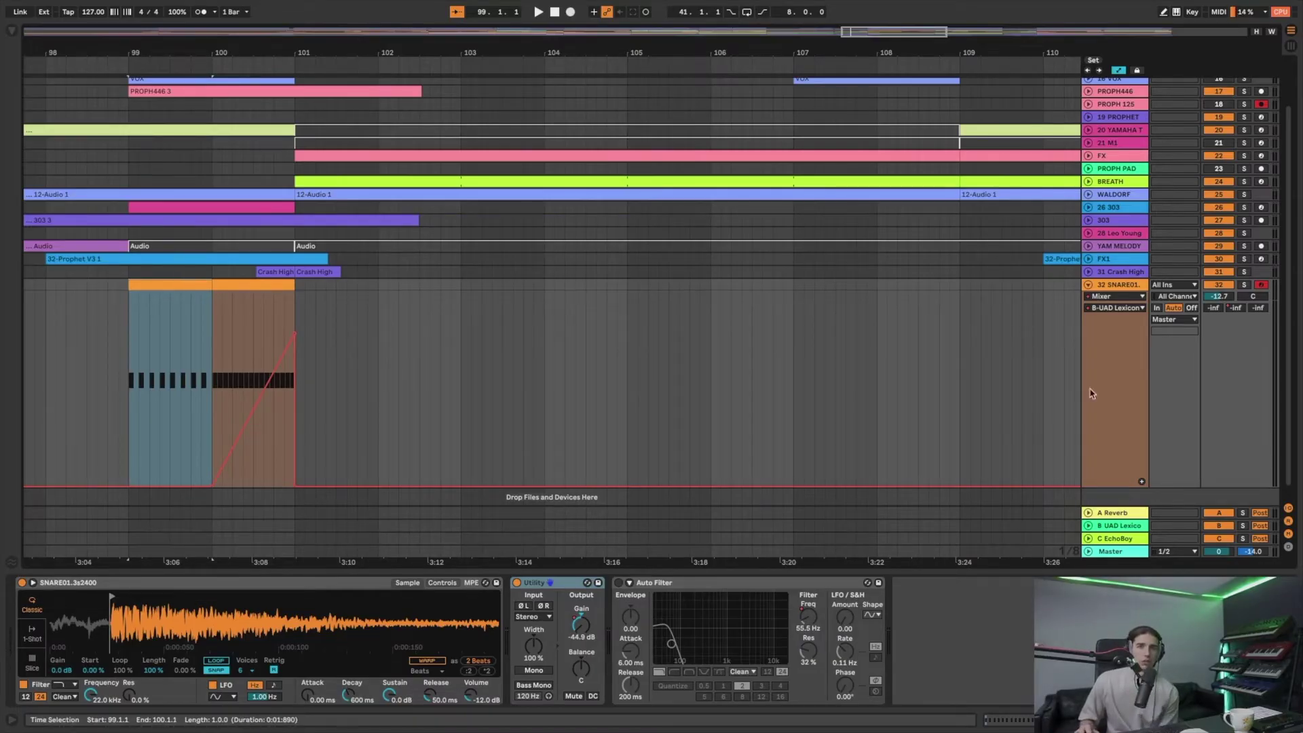
{"action": "left_click", "coordinate": [1113, 528]}
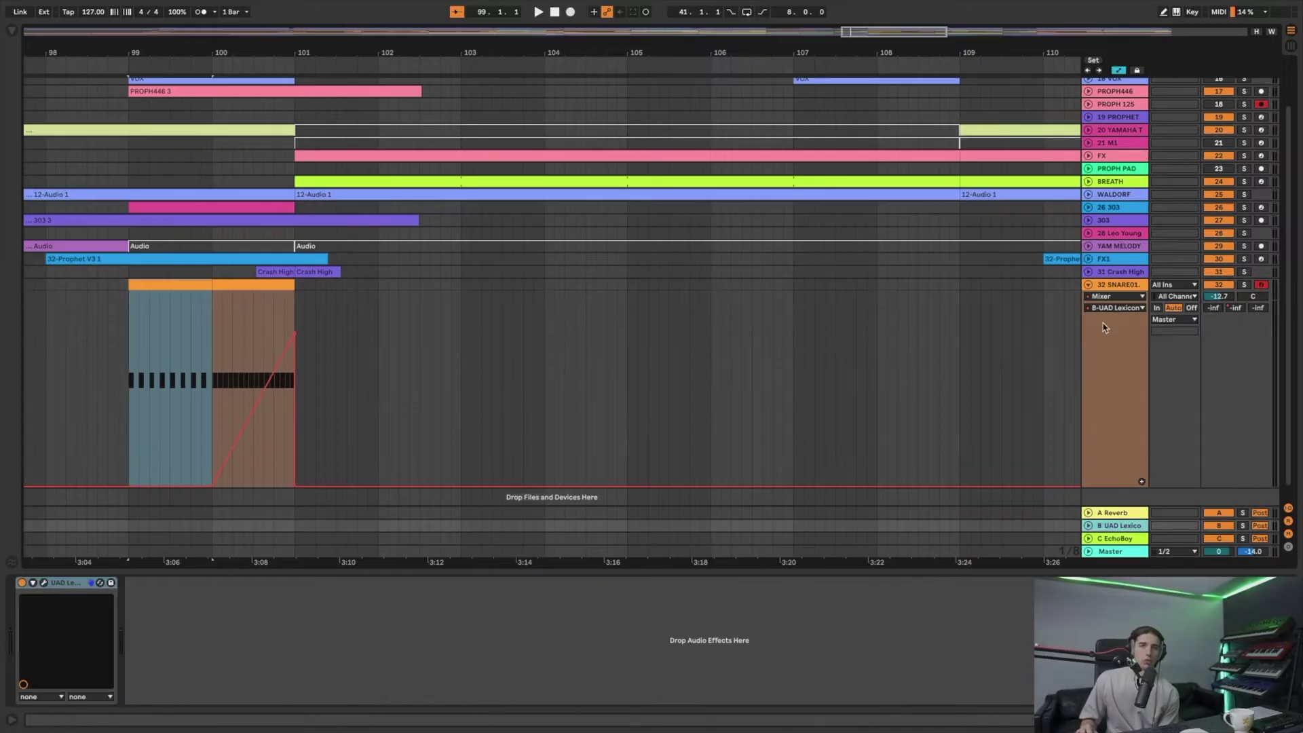
{"action": "left_click", "coordinate": [1088, 286]}
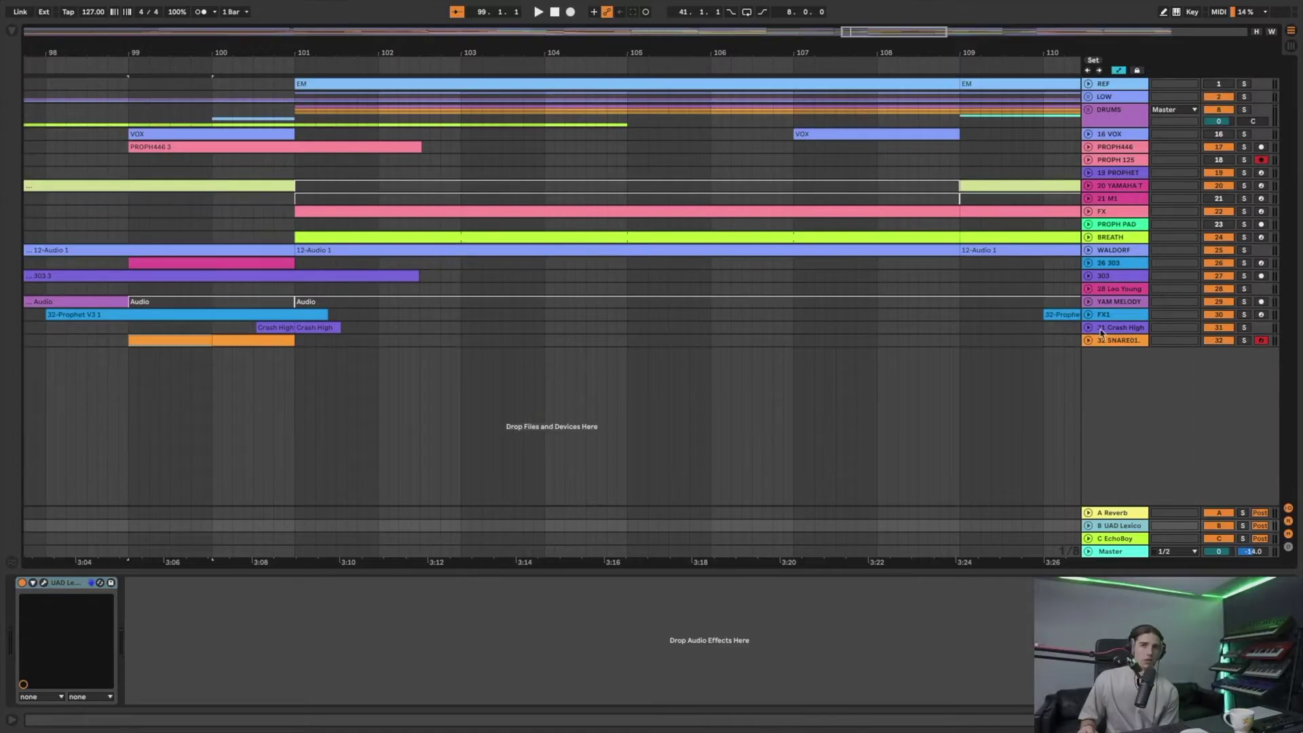
- Insert a new return track below the C EchoBoy return
{"action": "left_click", "coordinate": [1111, 540]}
{"action": "right_click", "coordinate": [1111, 540]}
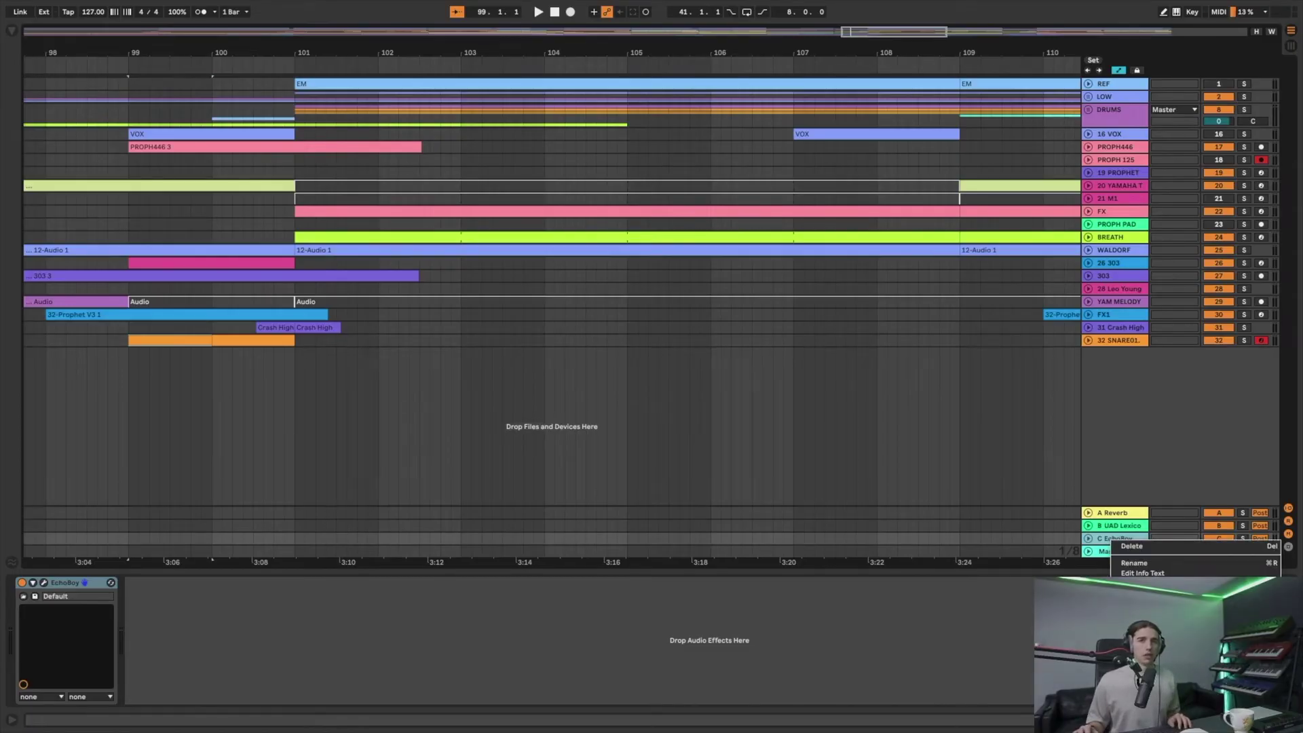
{"action": "left_click", "coordinate": [1132, 589]}
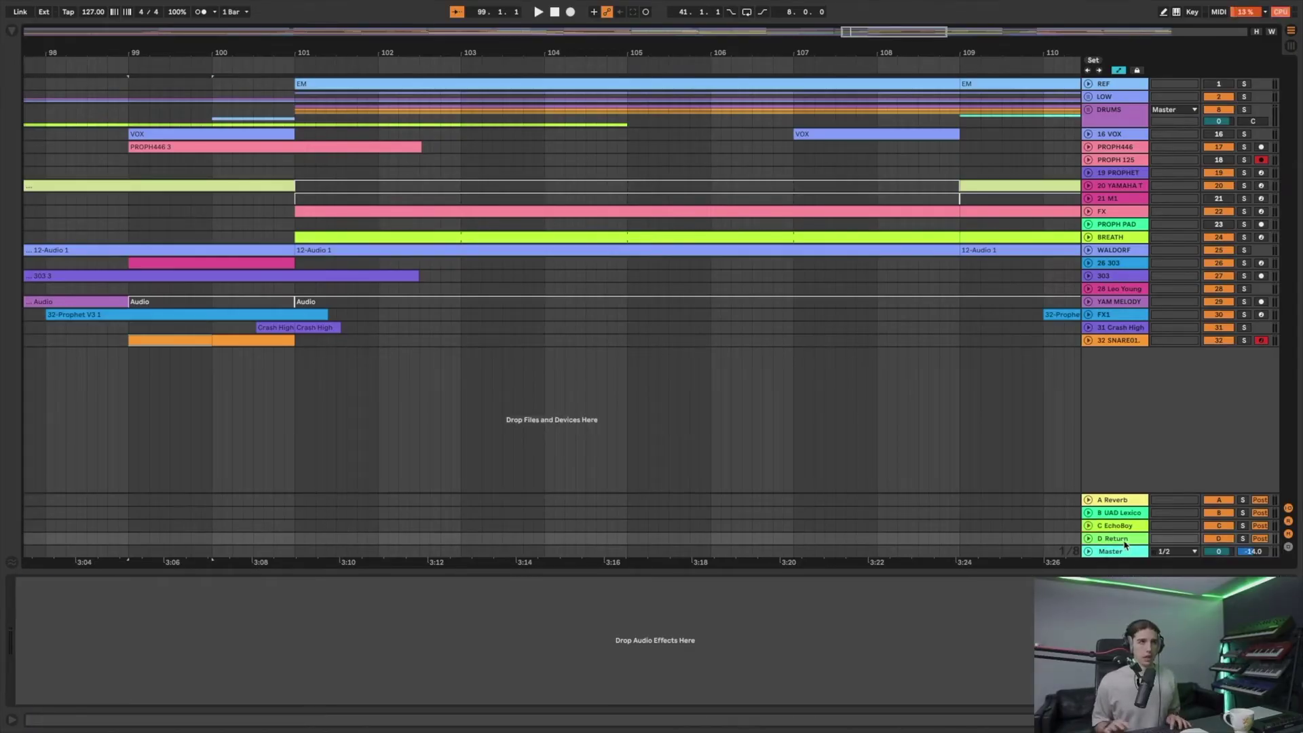
- Search the browser for "korg" and load the UAD Korg SDD-3000 delay onto the new D return
{"action": "key", "text": "super+f"}
{"action": "type", "text": "korg"}
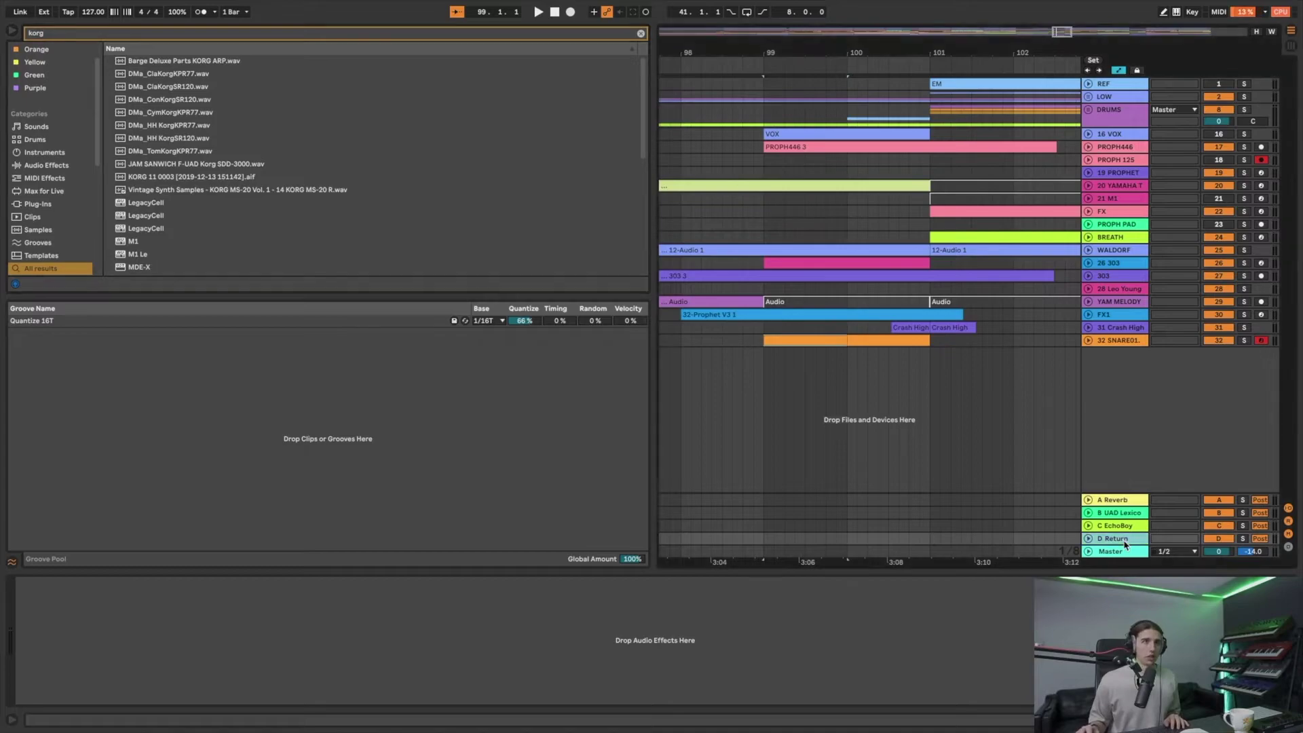
{"action": "scroll", "coordinate": [416, 265], "scroll_direction": "down", "scroll_amount": 5}
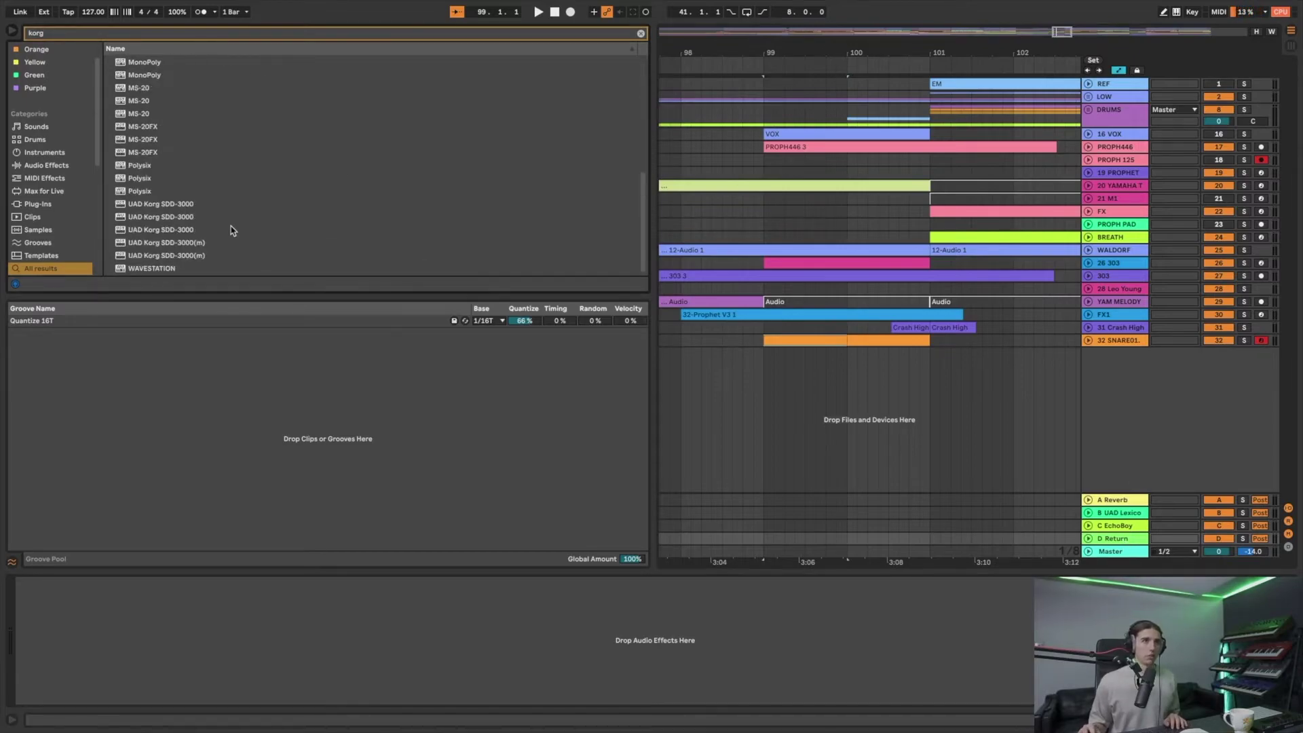
{"action": "left_click", "coordinate": [171, 205]}
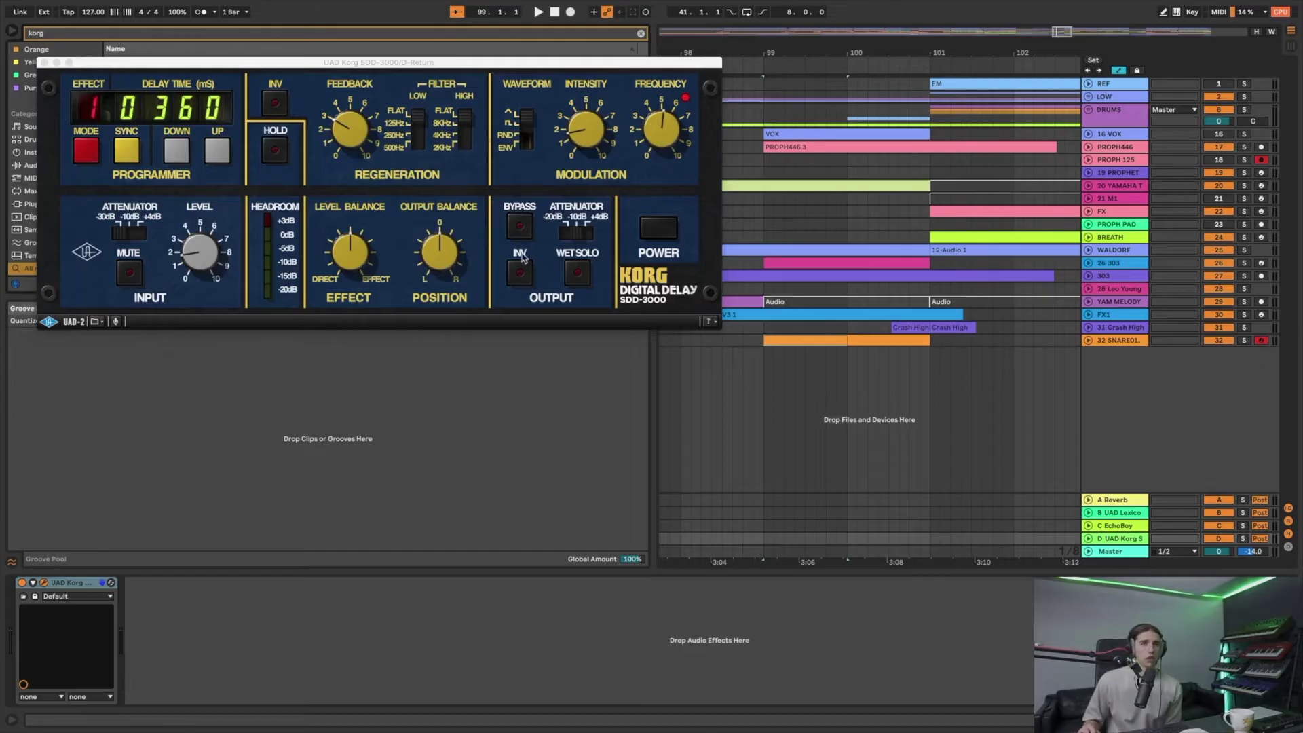
- Unfold the snare track and load the JS-Dynamic Slow Rise preset in the Korg delay
{"action": "left_click", "coordinate": [1083, 341]}
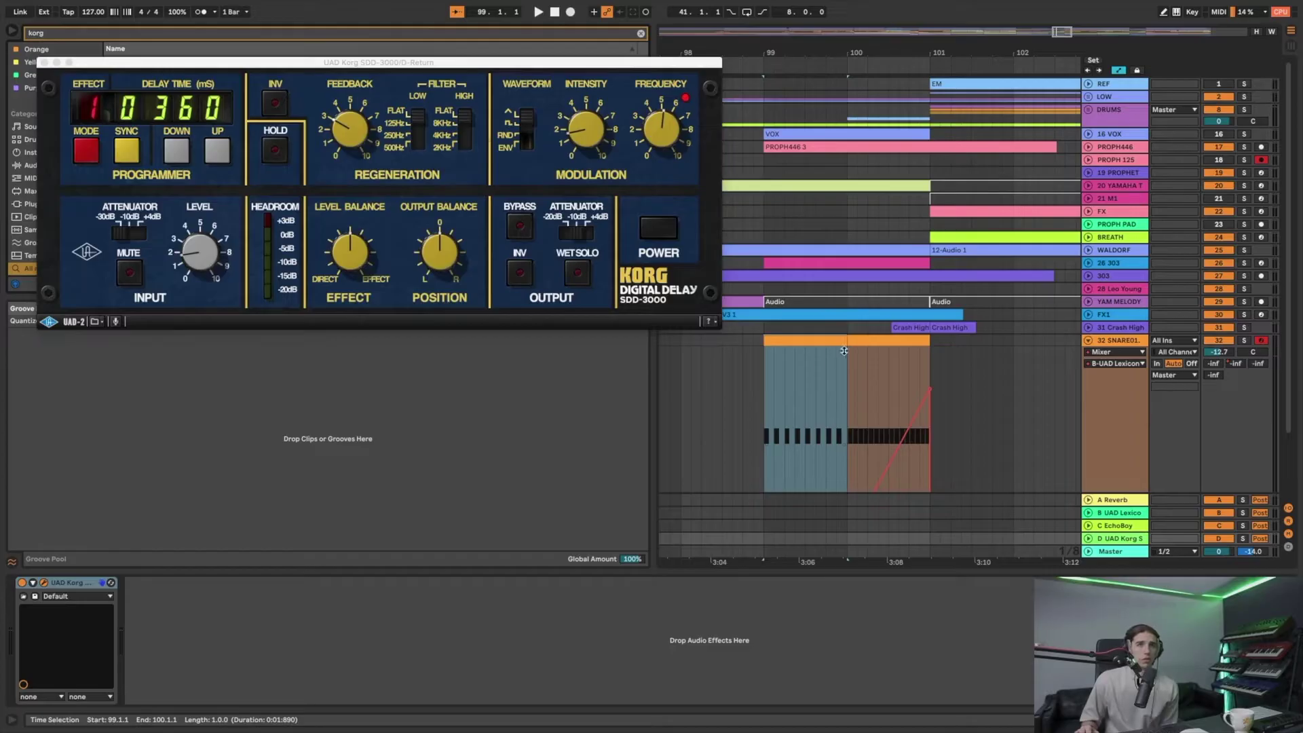
{"action": "scroll", "coordinate": [780, 360], "scroll_direction": "down", "scroll_amount": 5}
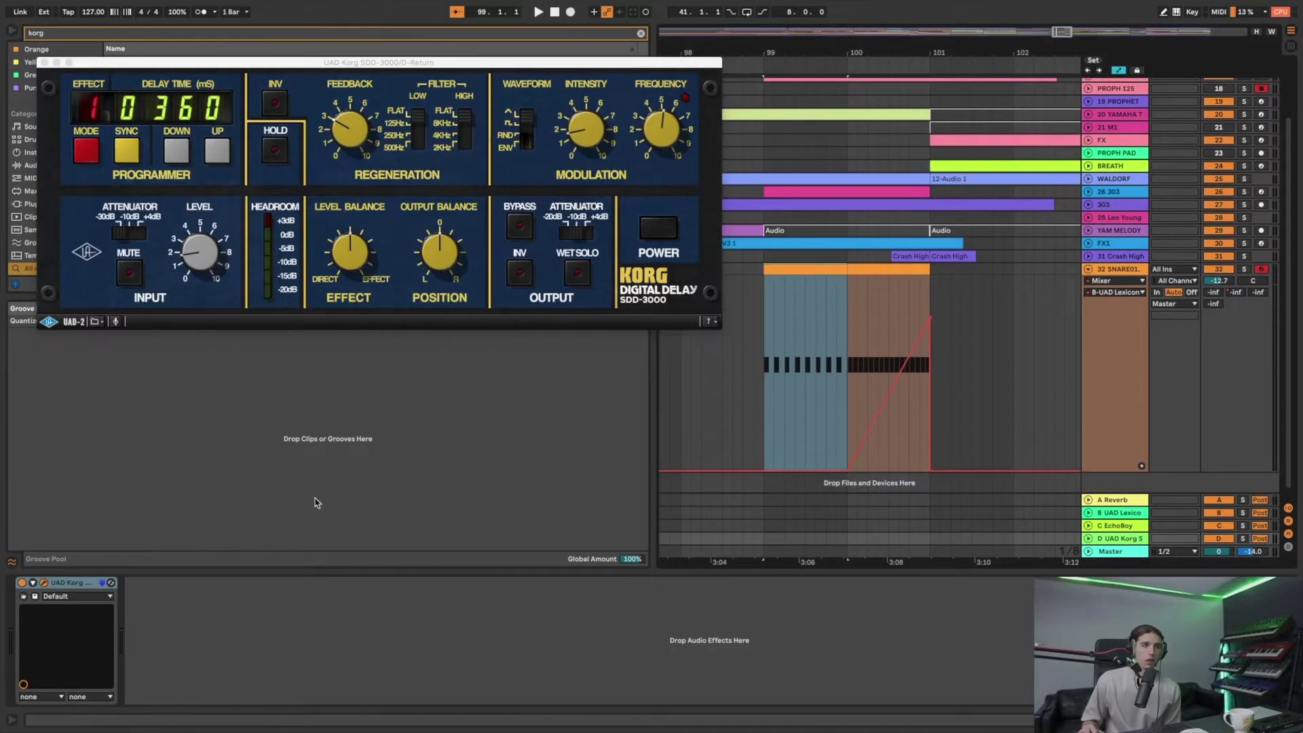
{"action": "left_click", "coordinate": [61, 597]}
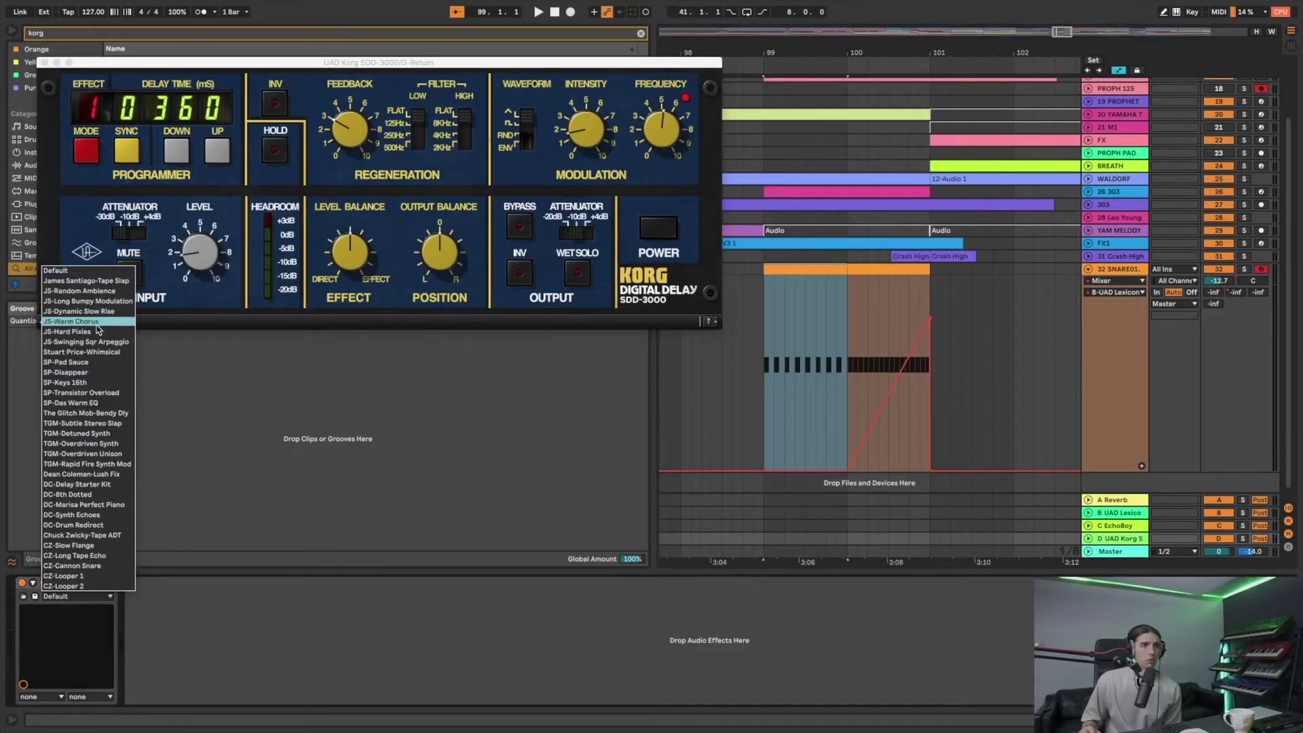
{"action": "left_click", "coordinate": [102, 312]}
- Solo the snare track during playback and set its send to the D return to -6.0 dB
{"action": "key", "text": "space"}
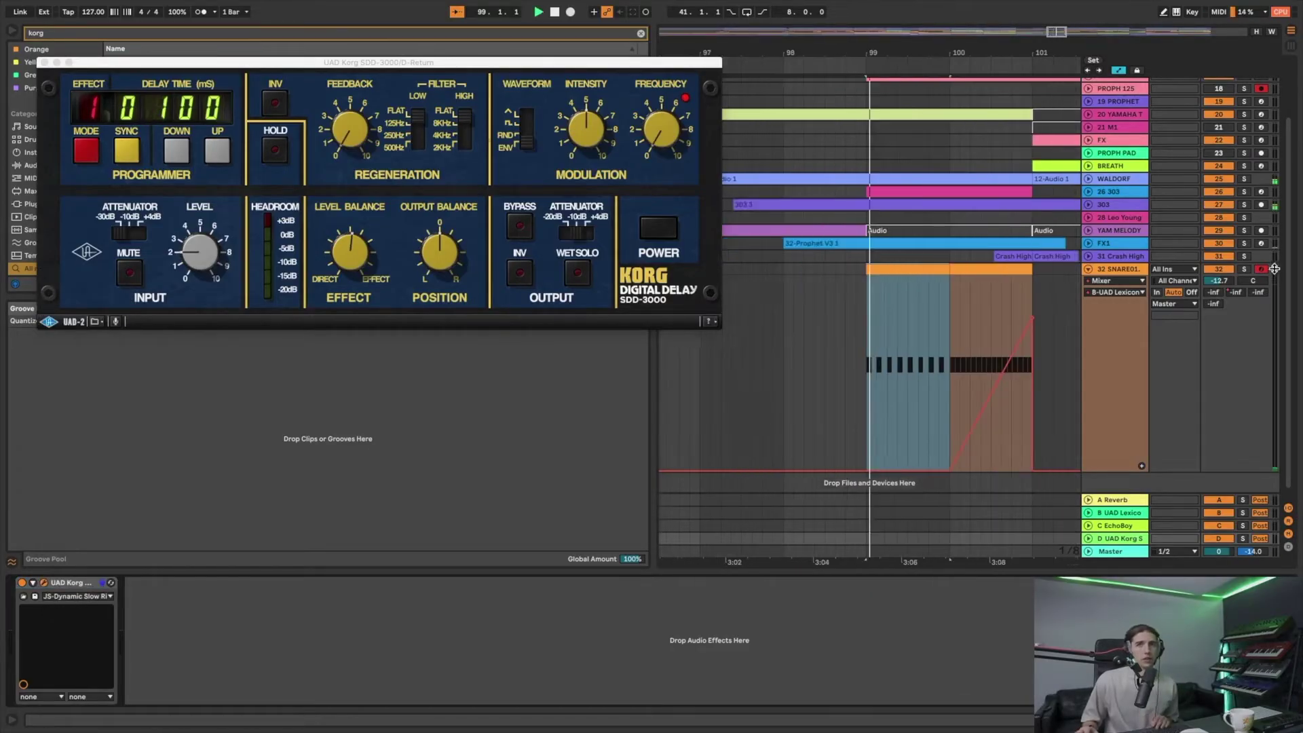
{"action": "left_click", "coordinate": [1243, 269]}
{"action": "left_click_drag", "start_coordinate": [1214, 304], "coordinate": [1214, 255]}
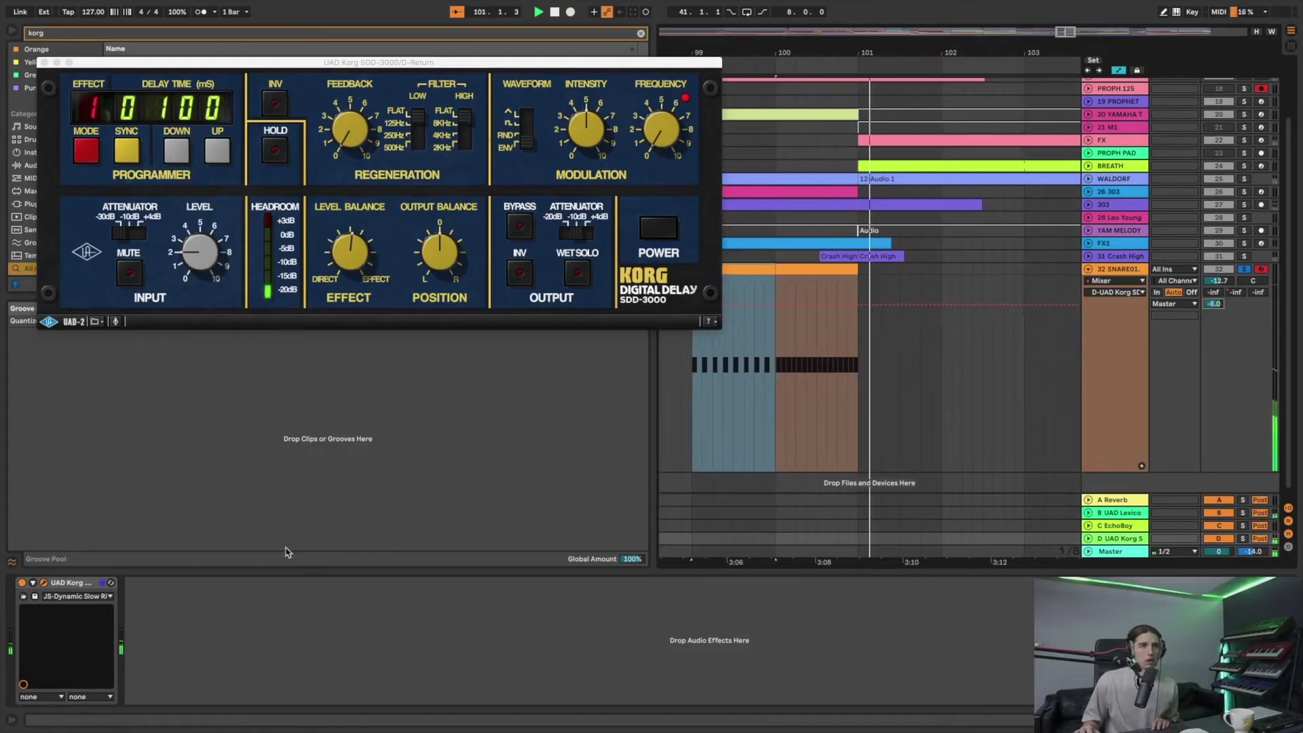
- Audition the Korg delay presets from James Santiago-Tape Slap through Stuart Price-Whimsical on the soloed snare roll
{"action": "left_click", "coordinate": [86, 597]}
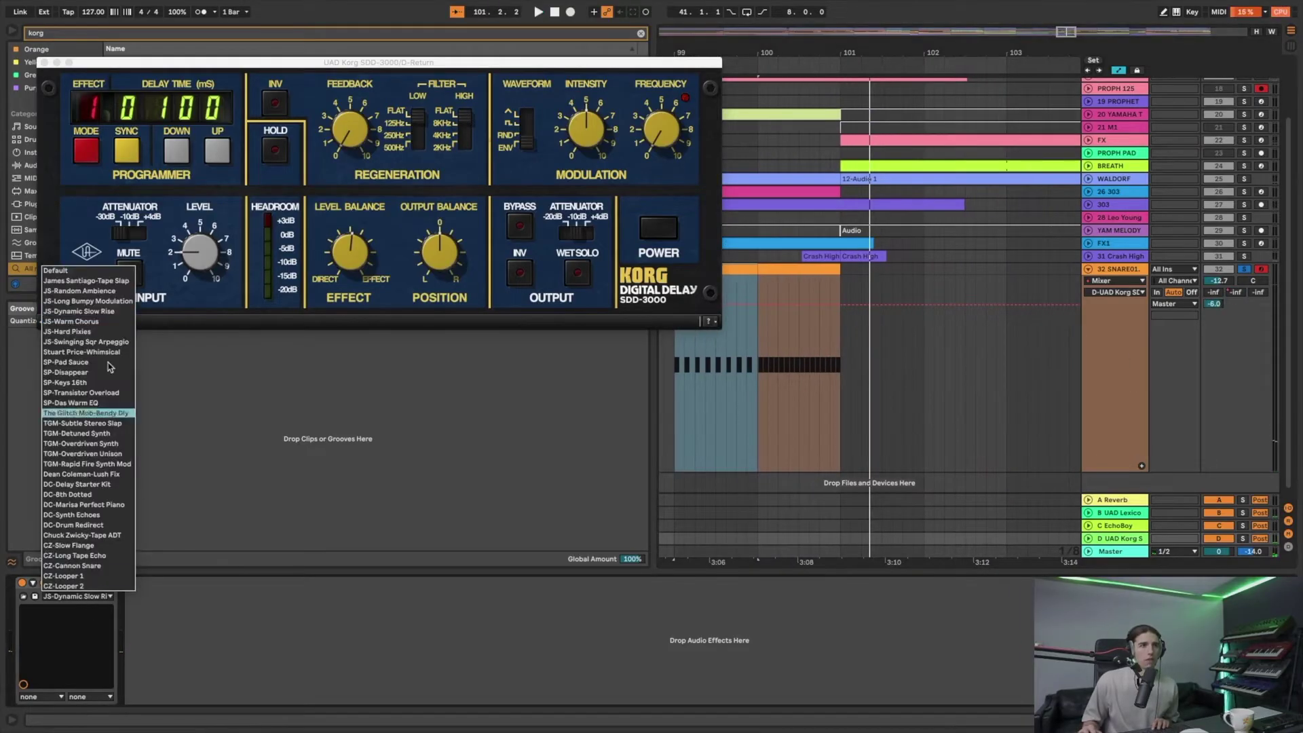
{"action": "left_click", "coordinate": [109, 281]}
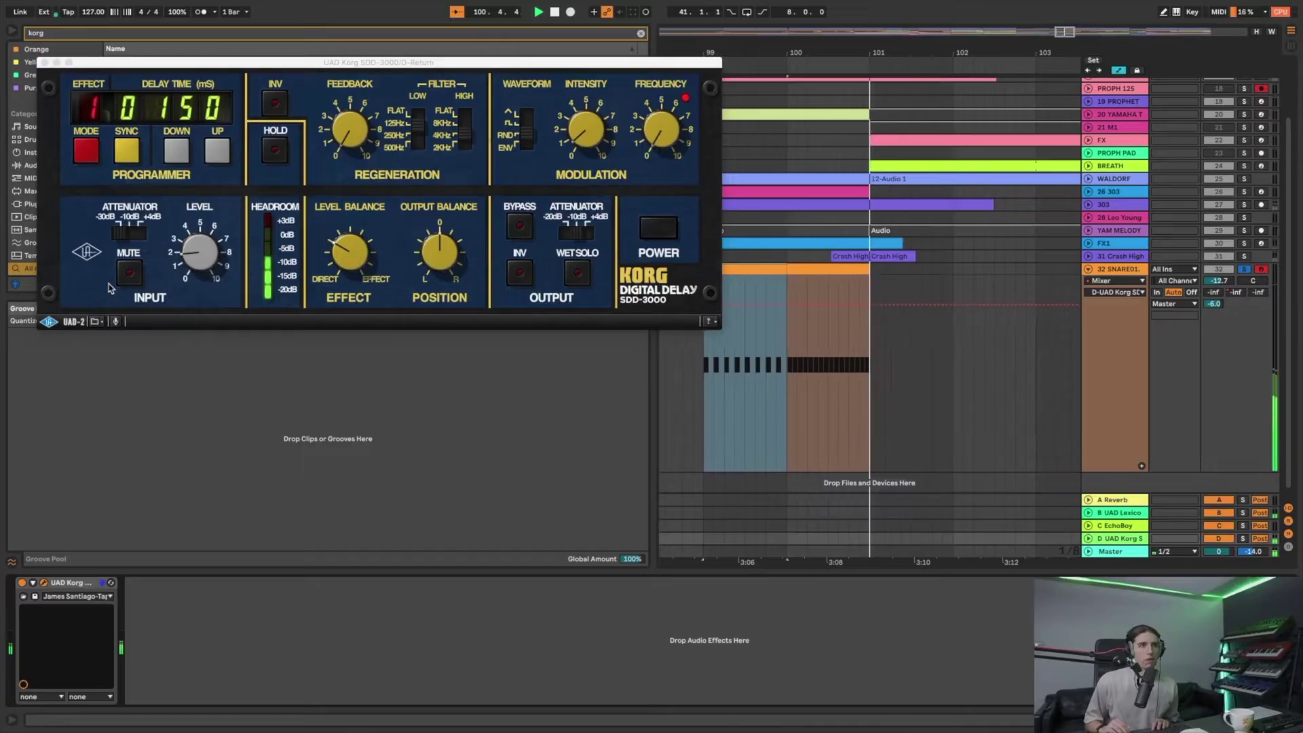
{"action": "key", "text": "space"}
{"action": "key", "text": "Down"}
{"action": "key", "text": "space"}
{"action": "key", "text": "Down"}
{"action": "key", "text": "Down"}
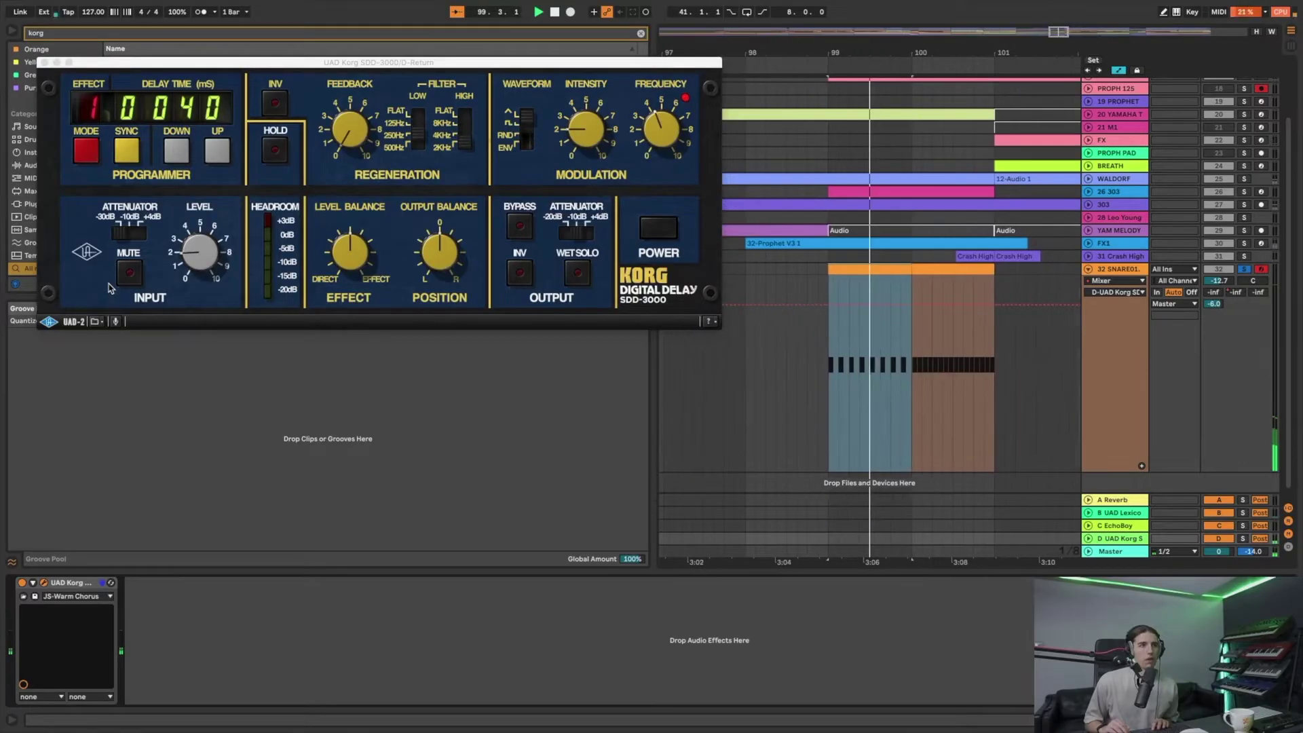
{"action": "key", "text": "Down"}
{"action": "key", "text": "Down"}
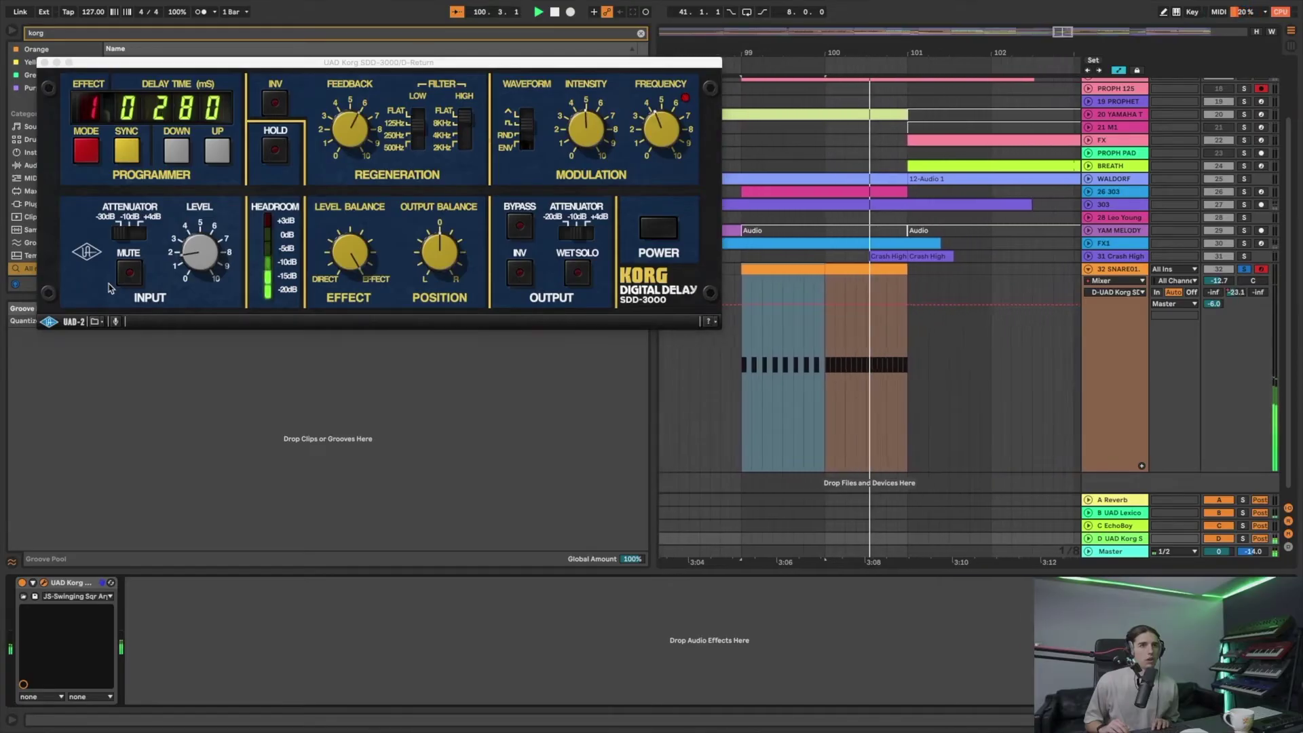
{"action": "key", "text": "space"}
{"action": "key", "text": "Down"}
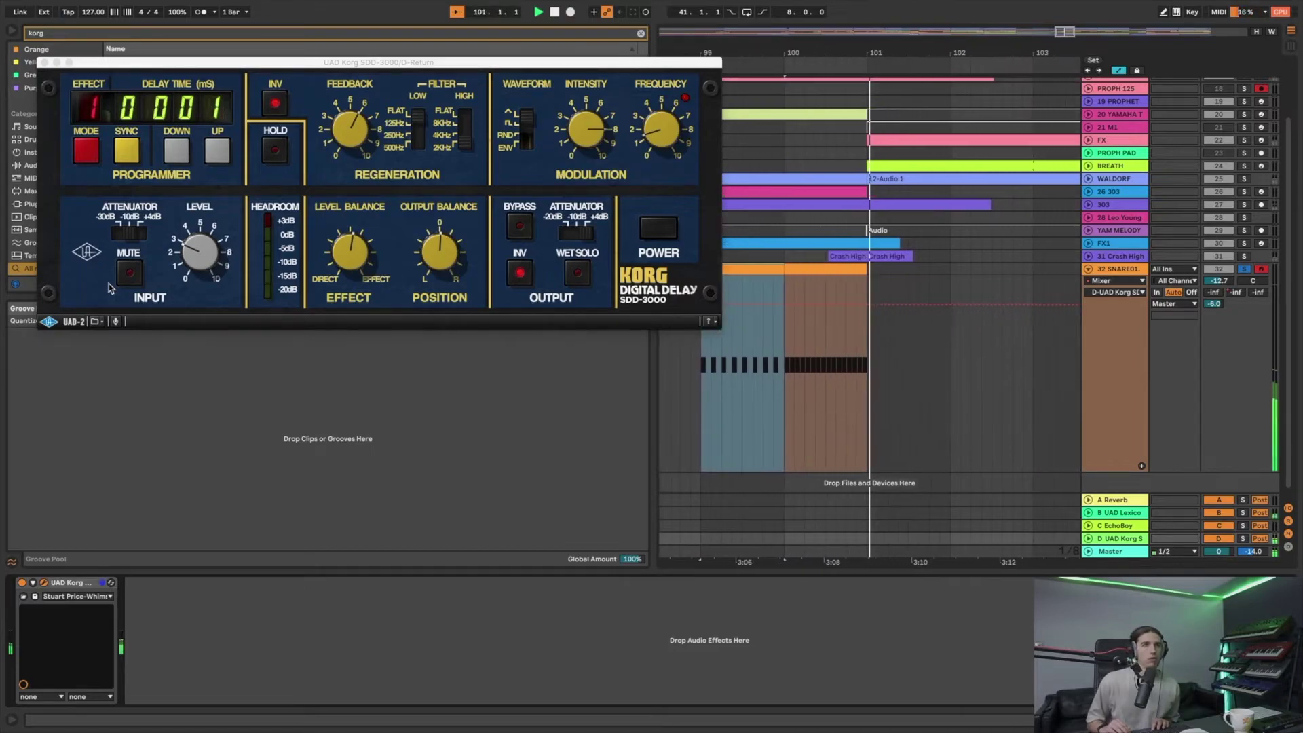
- Unsolo the snare track, play the roll in the full mix and lower its track volume to -14.0 dB
{"action": "left_click", "coordinate": [1246, 275]}
{"action": "key", "text": "space"}
{"action": "left_click_drag", "start_coordinate": [1218, 280], "coordinate": [1219, 289]}
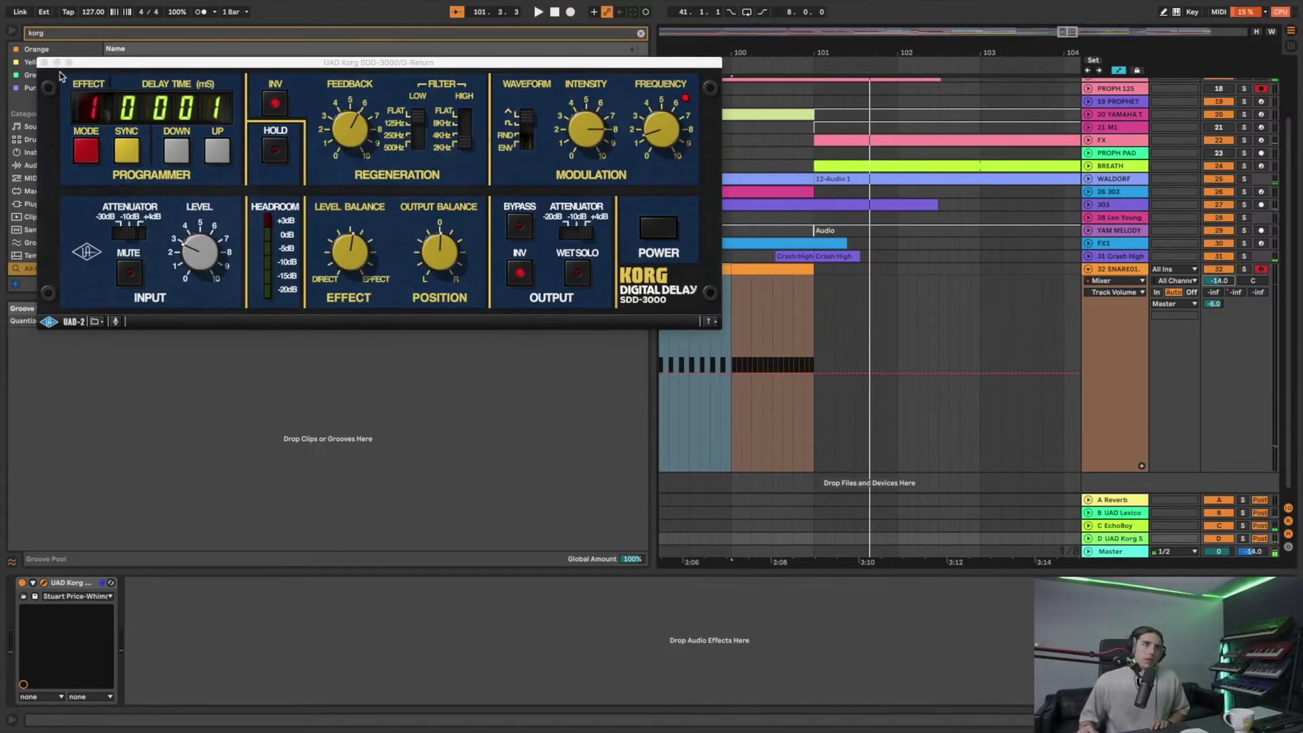
- Try the SP-Keys 16th preset on the Korg delay while the full mix plays
{"action": "left_click", "coordinate": [93, 597]}
{"action": "left_click", "coordinate": [98, 393]}
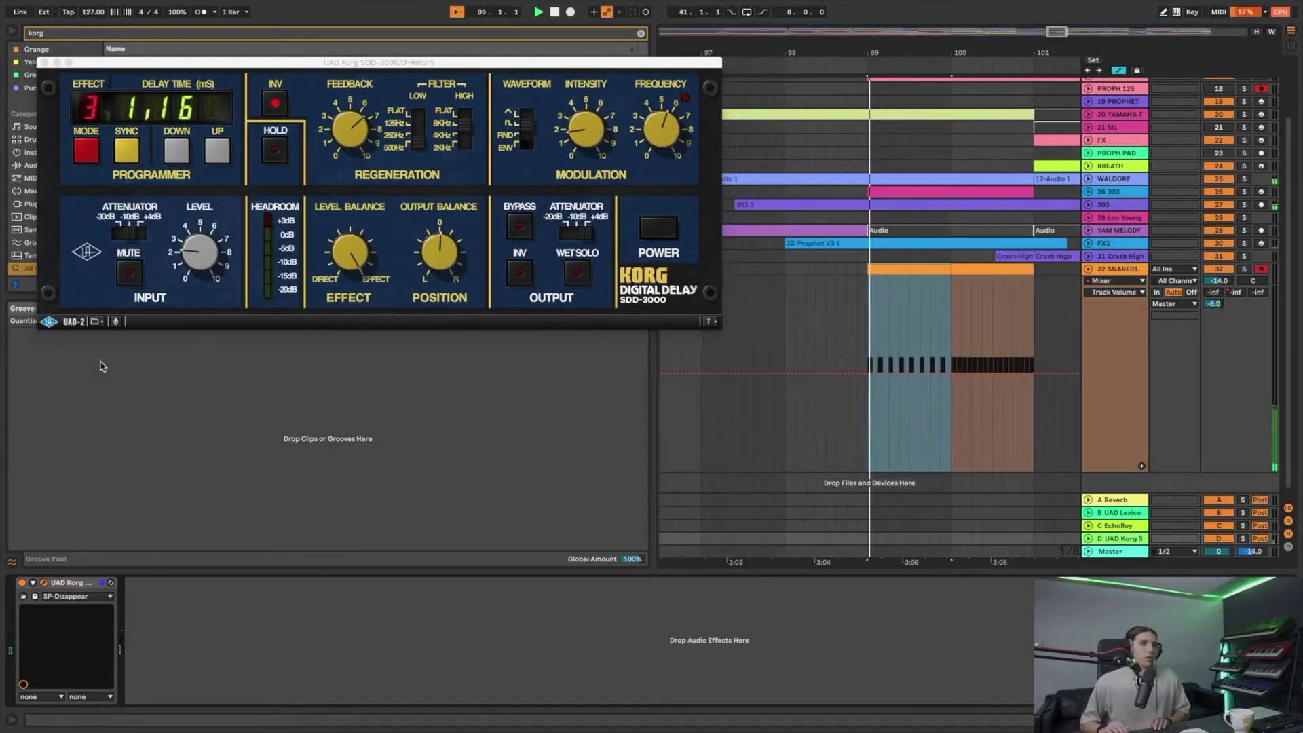
{"action": "key", "text": "Up"}
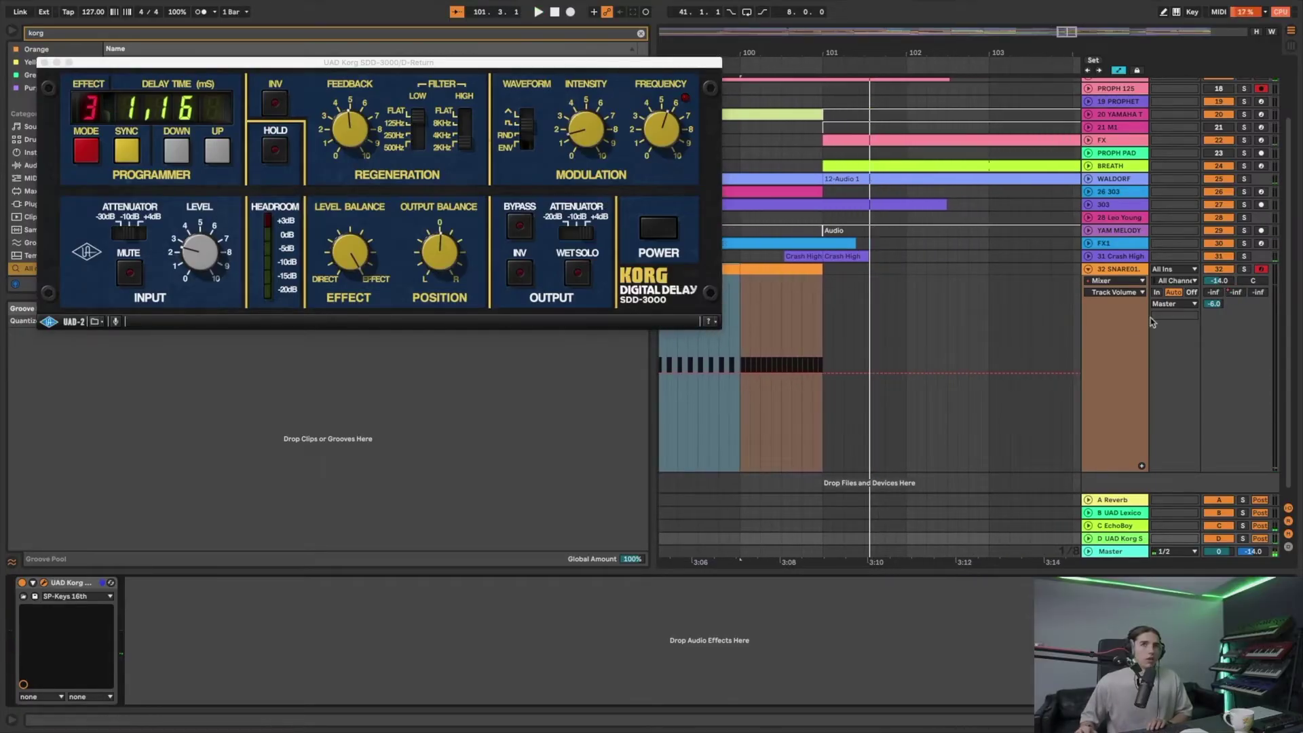
- Solo the snare track and turn the Korg delay's level balance back toward Direct while the roll plays
{"action": "left_click", "coordinate": [1244, 269]}
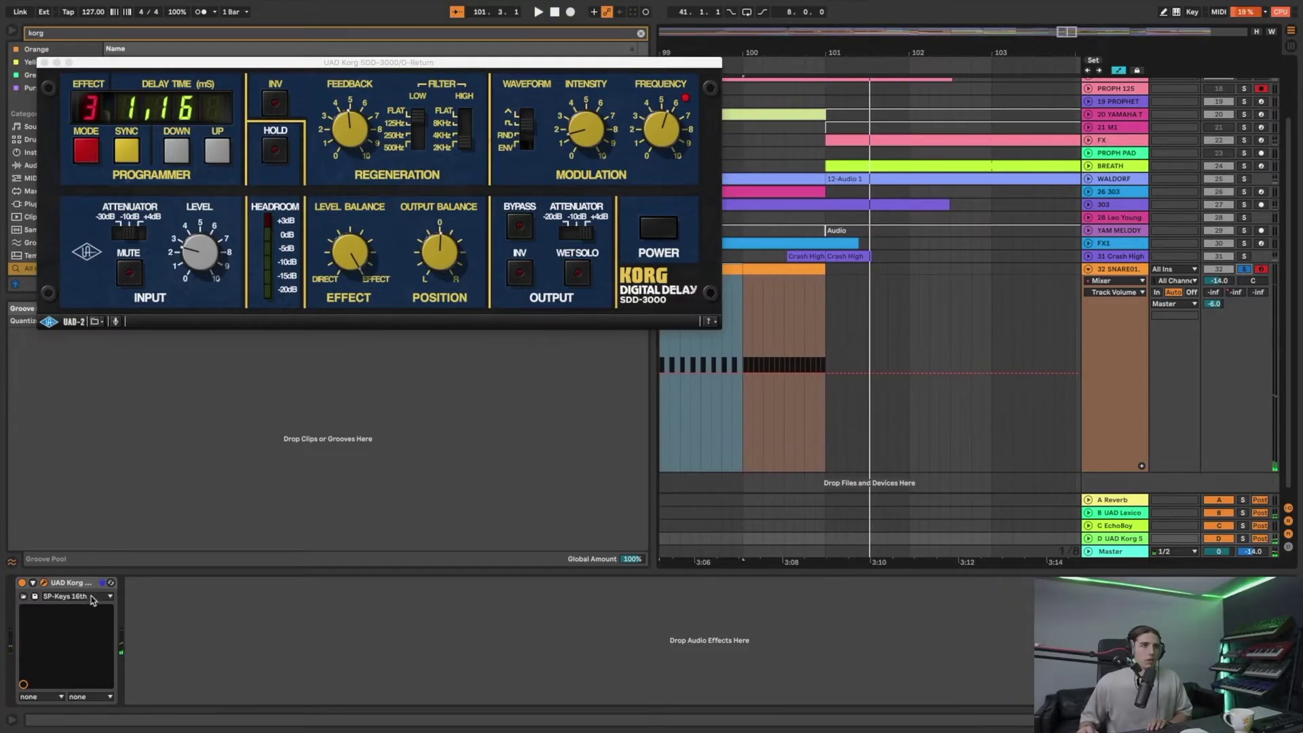
{"action": "key", "text": "space"}
{"action": "left_click_drag", "start_coordinate": [352, 255], "coordinate": [360, 333]}
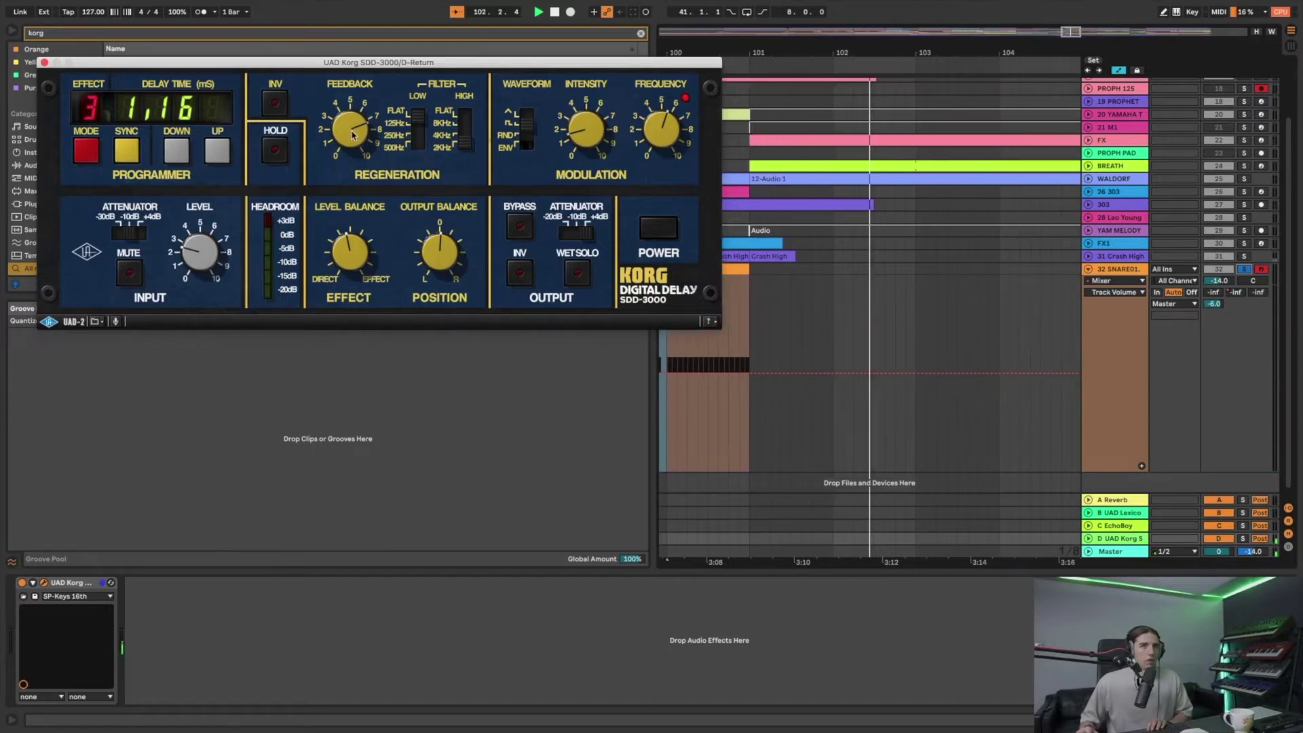
- Audition further Korg delay presets on the soloed roll, from The Glitch Mob-Bendy Dly through DC-8th Dotted
{"action": "left_click", "coordinate": [90, 598]}
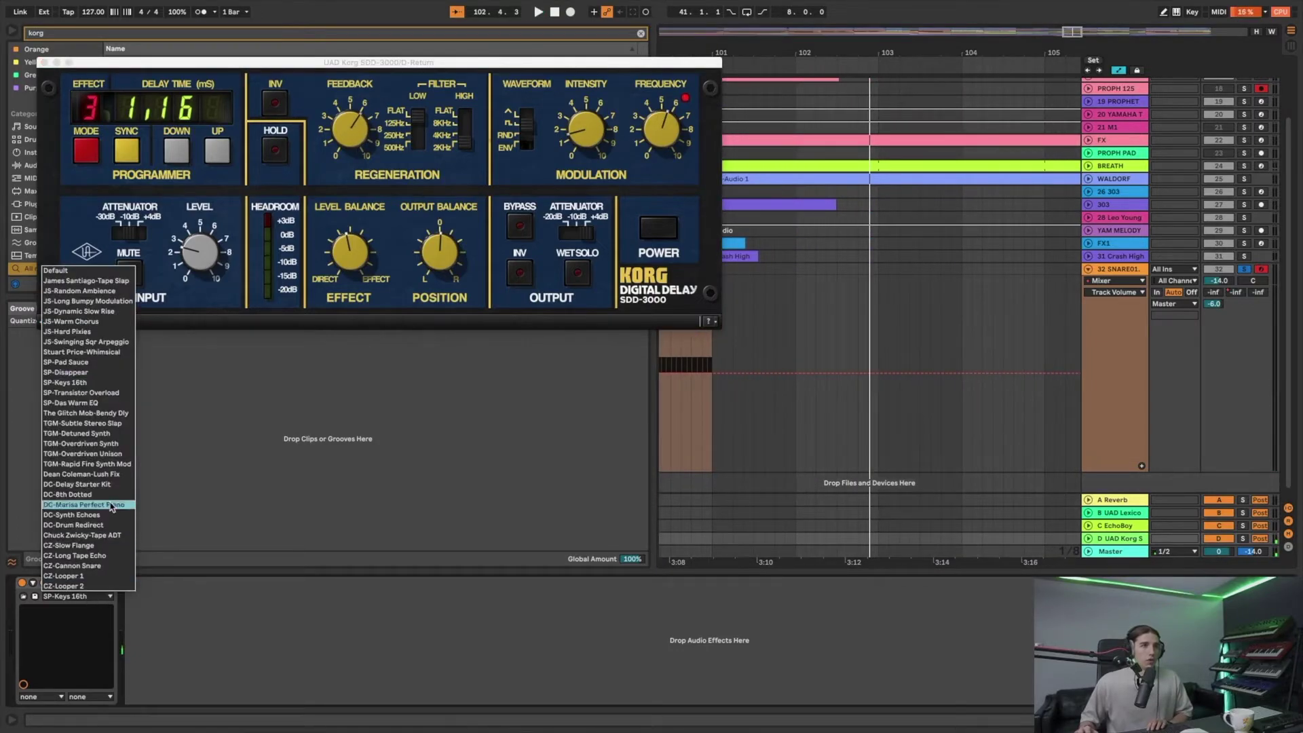
{"action": "left_click", "coordinate": [115, 413]}
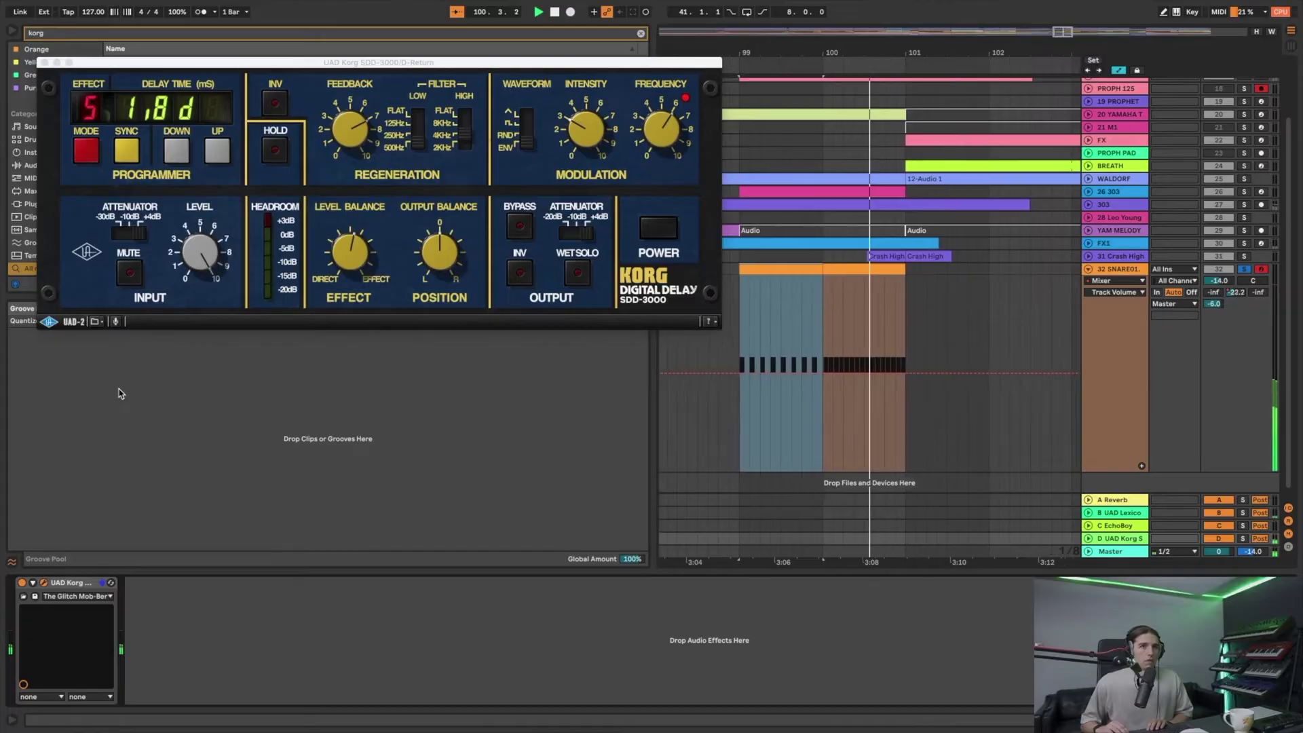
{"action": "key", "text": "Down"}
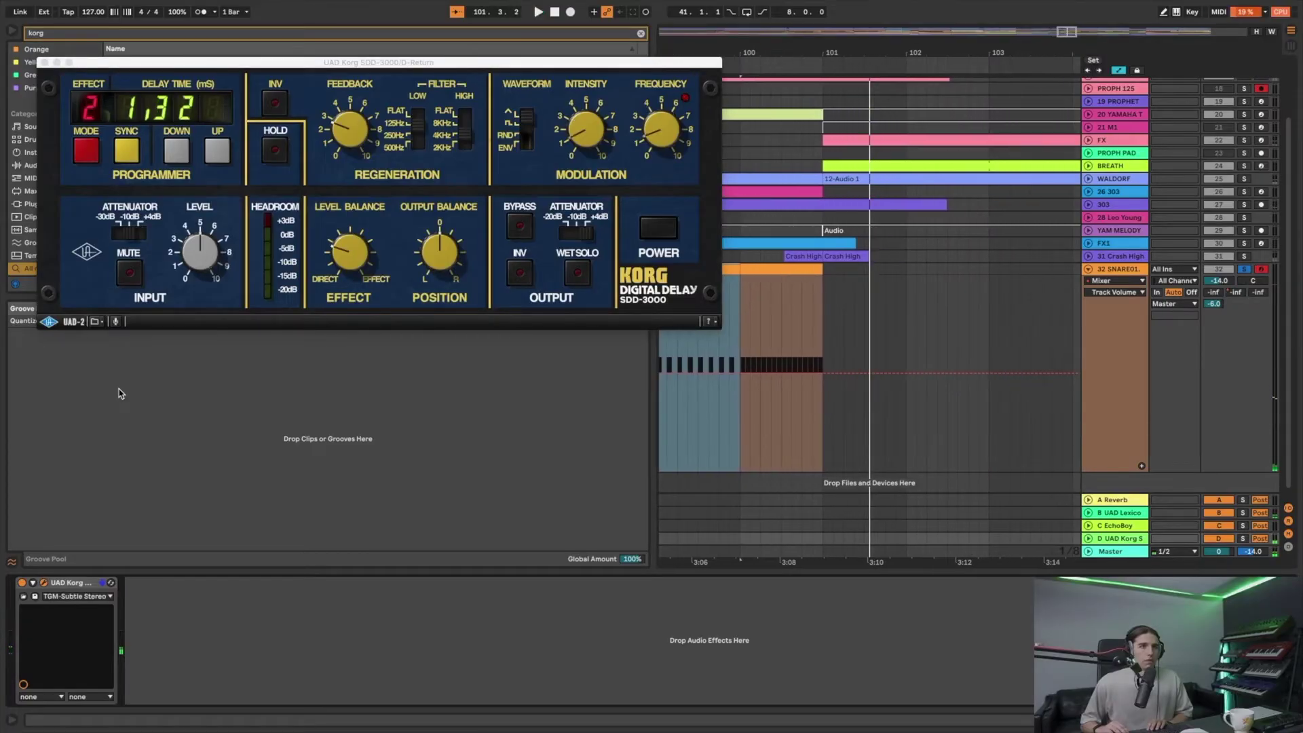
{"action": "key", "text": "space"}
{"action": "key", "text": "space"}
{"action": "key", "text": "Up"}
{"action": "key", "text": "Up"}
{"action": "key", "text": "Up"}
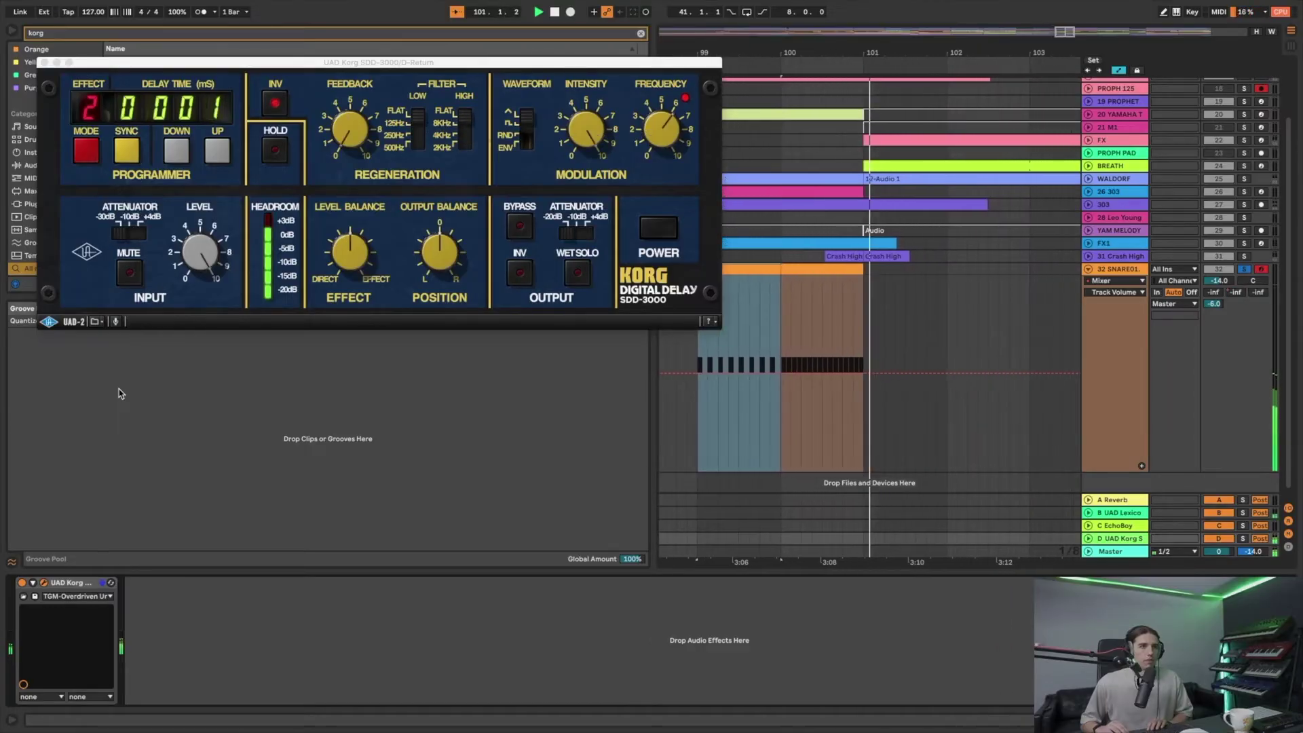
{"action": "key", "text": "Down"}
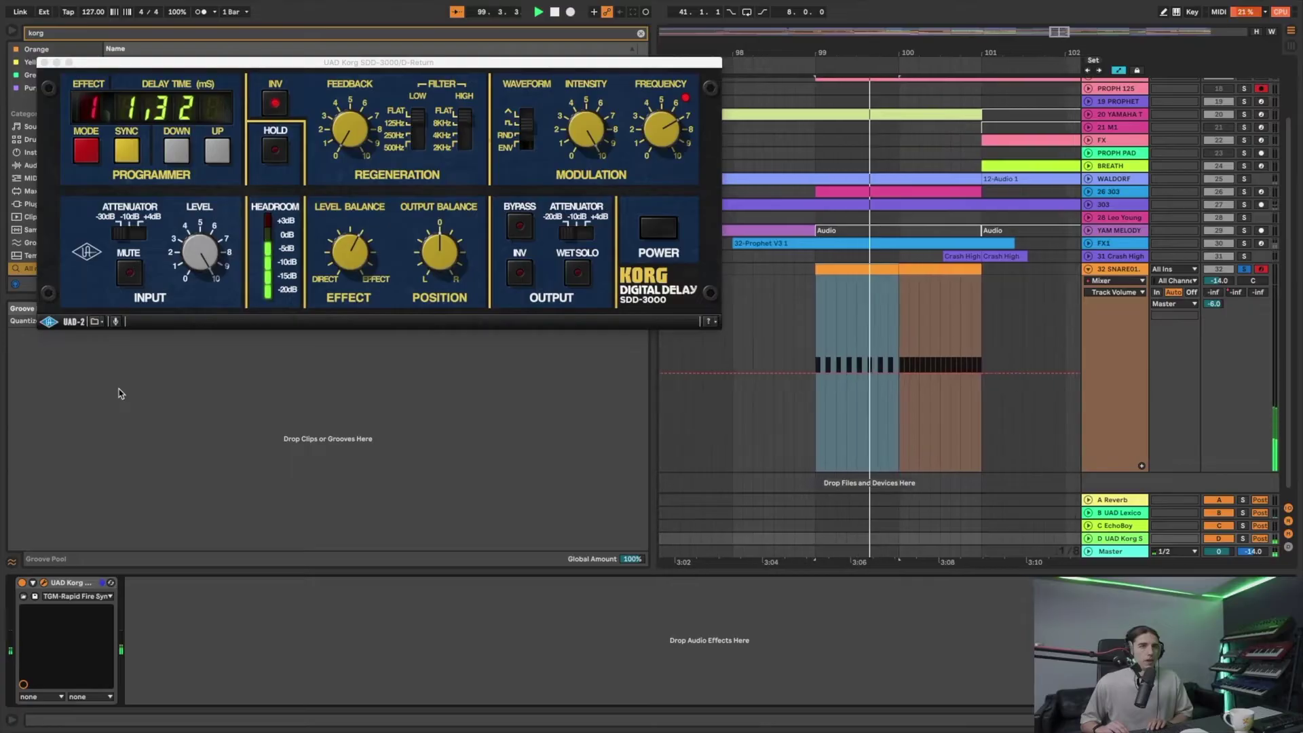
{"action": "key", "text": "Down"}
{"action": "key", "text": "Down"}
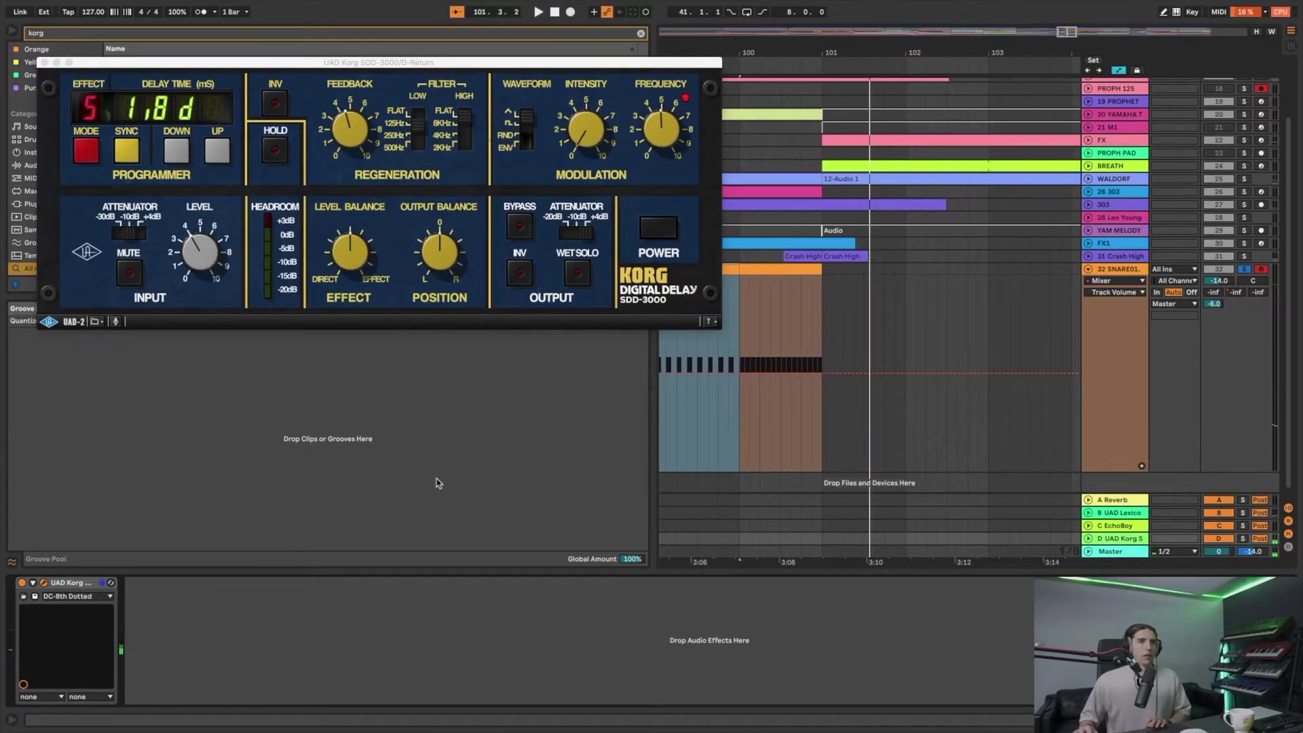
- Unsolo the snare track and load the DC-Synth Echoes preset in the Korg delay
{"action": "left_click", "coordinate": [1245, 269]}
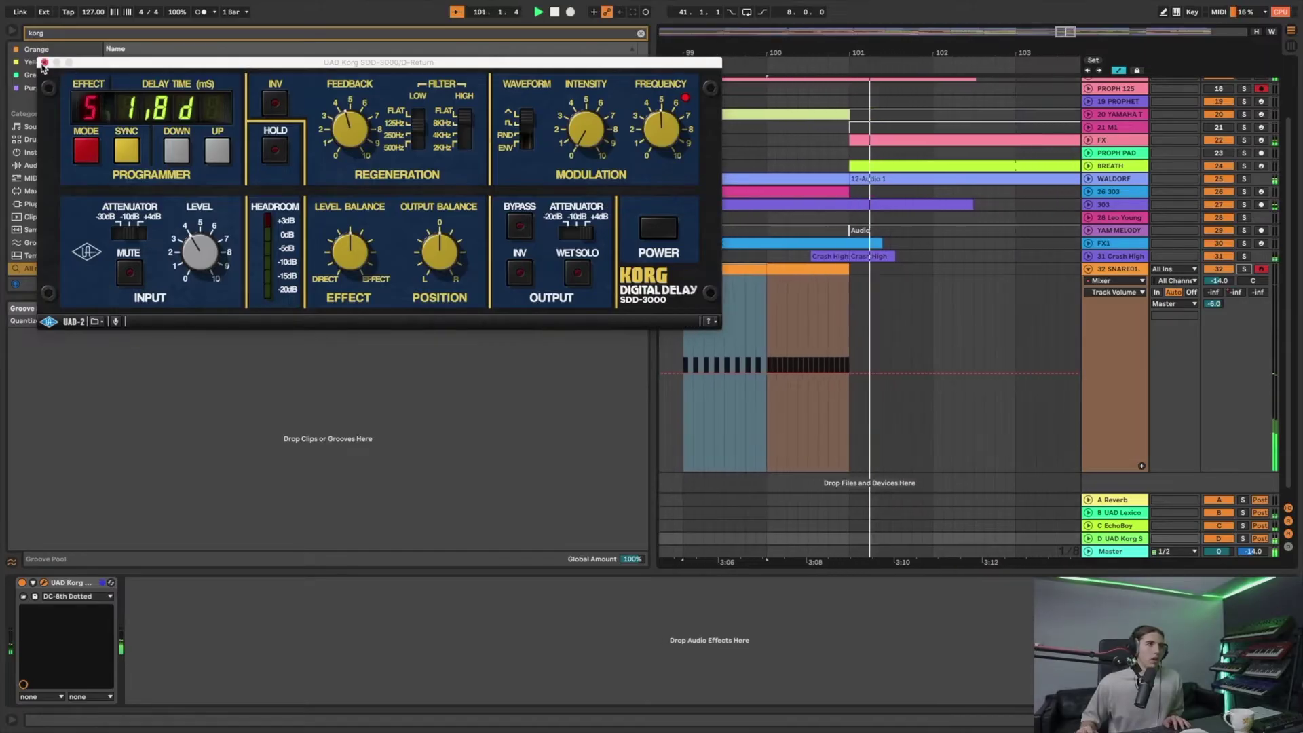
{"action": "left_click", "coordinate": [91, 600]}
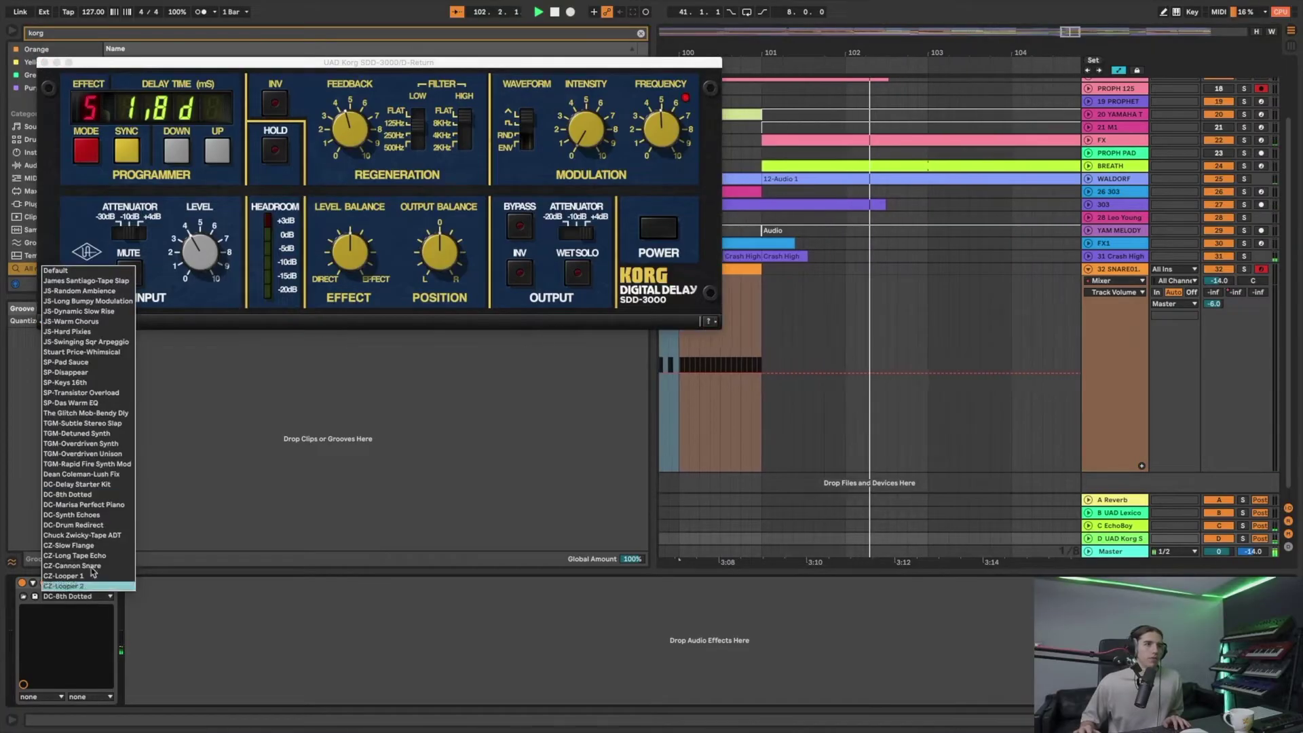
{"action": "left_click", "coordinate": [97, 517]}
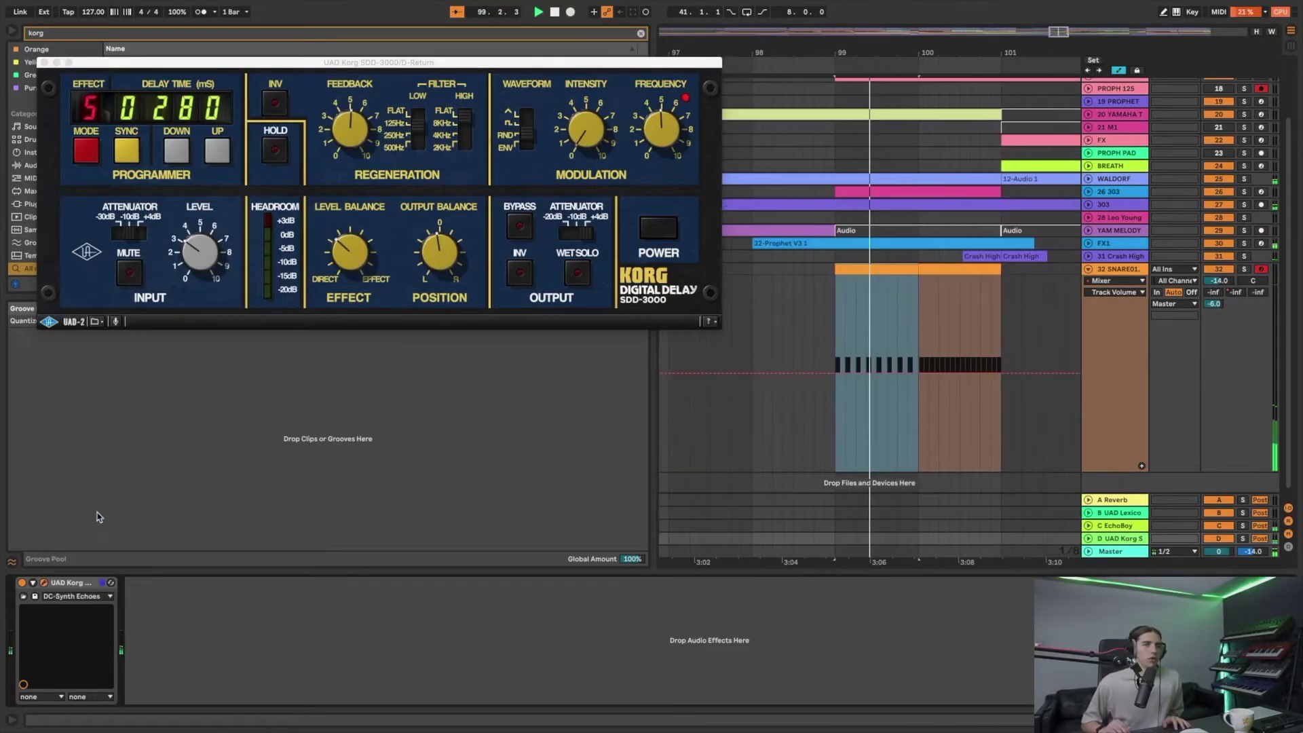
- Close the Korg plug-in window, hide the browser and show the snare track's device chain
{"action": "left_click", "coordinate": [45, 63]}
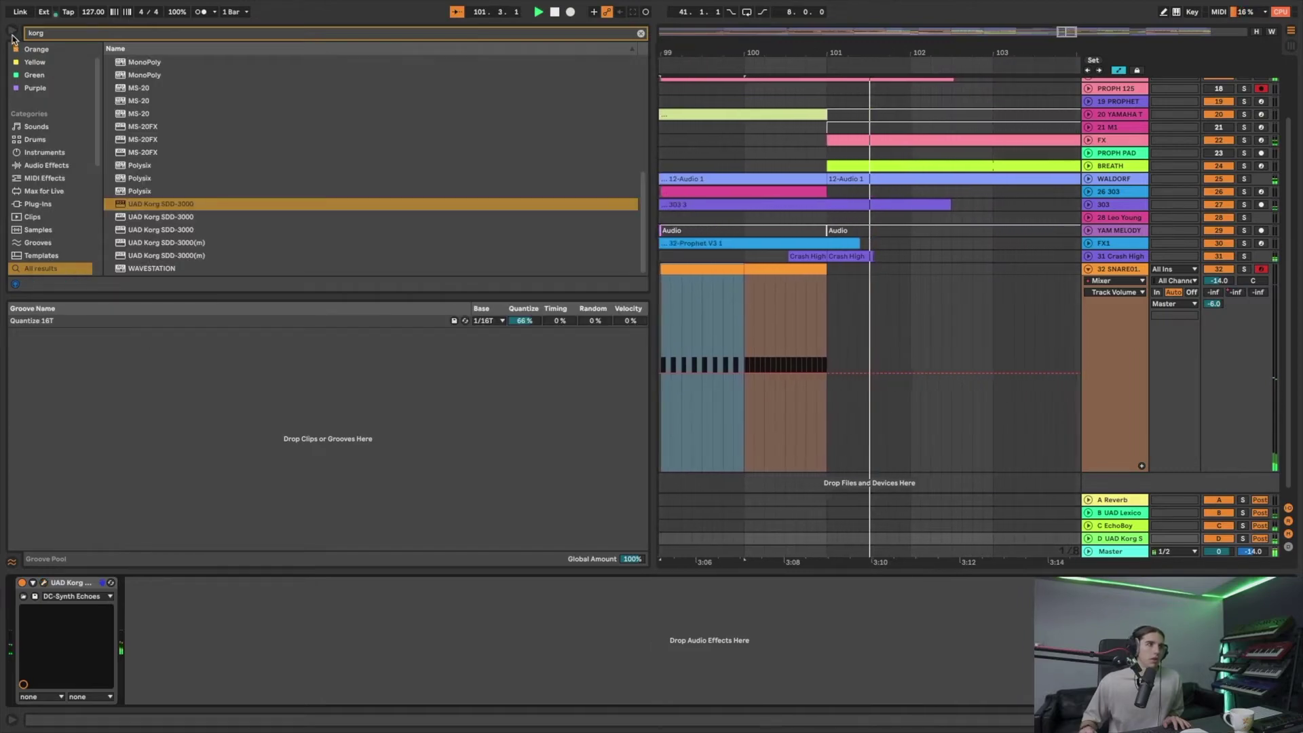
{"action": "left_click", "coordinate": [12, 31]}
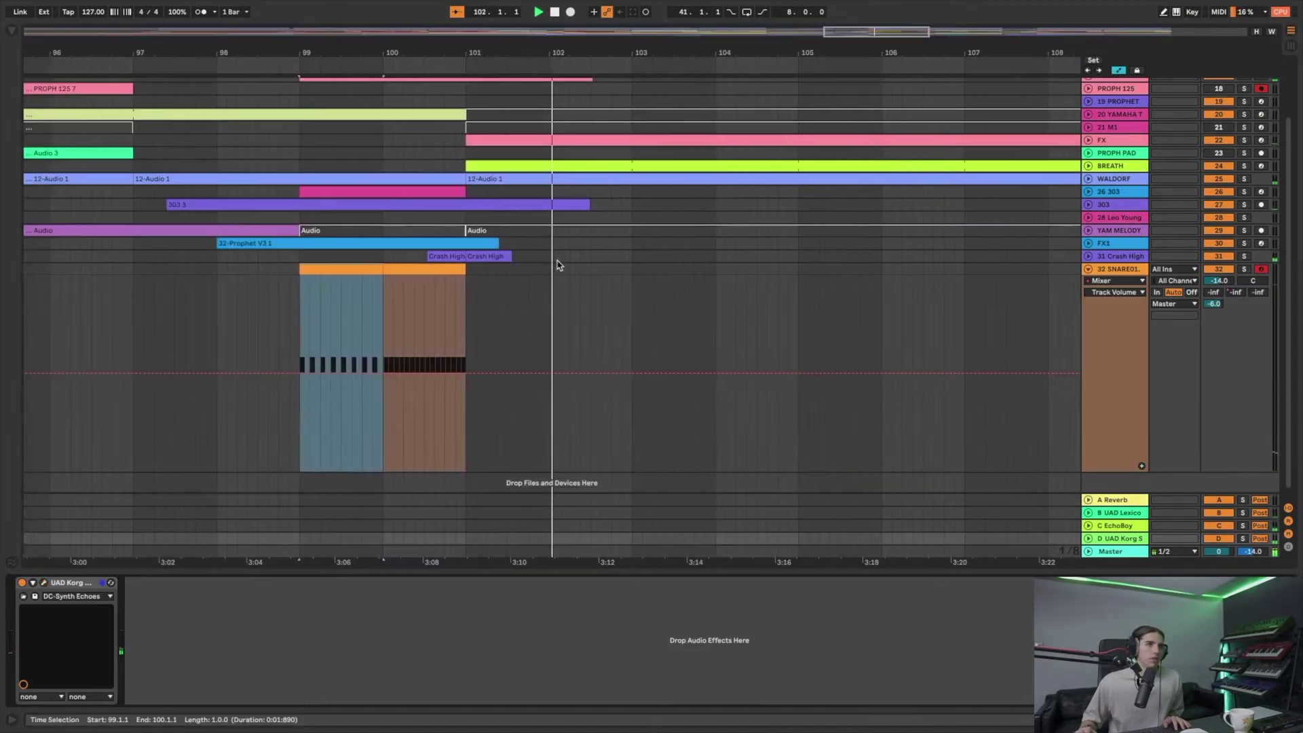
{"action": "left_click", "coordinate": [1120, 271]}
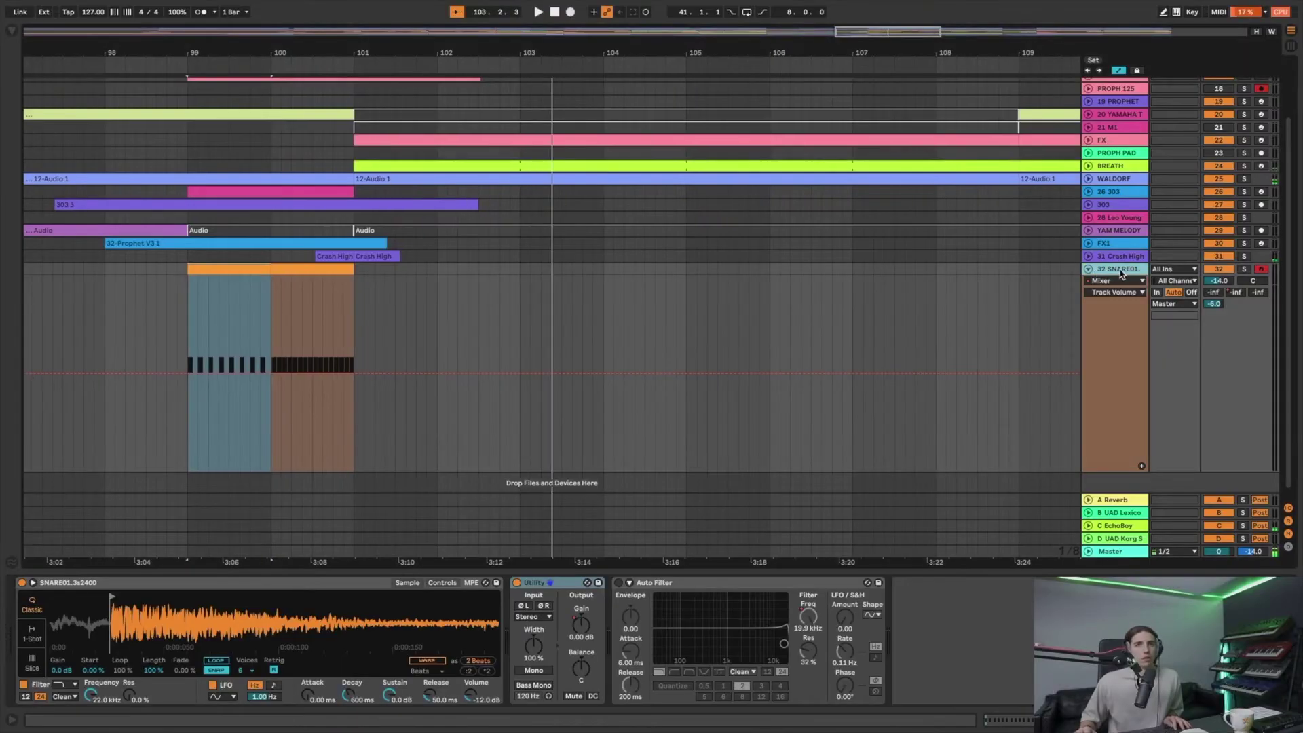
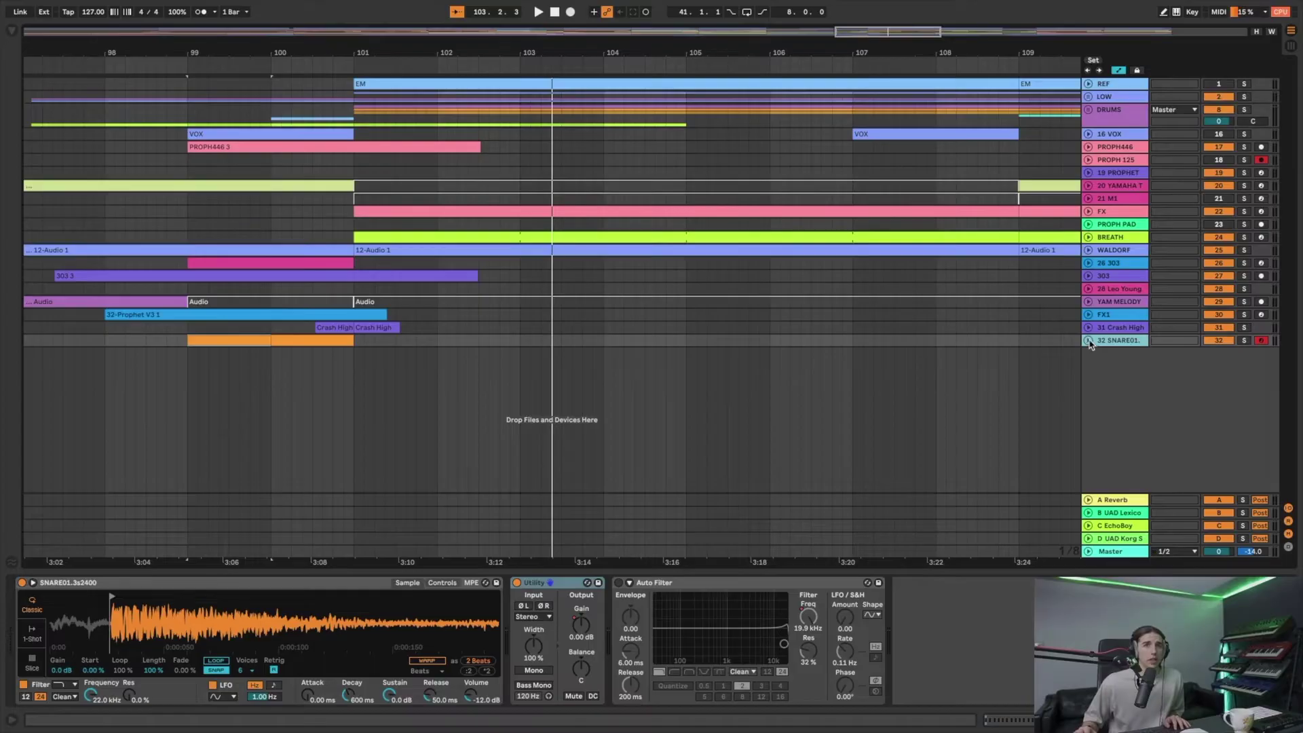
- Unfold the snare track, search the browser for phaser, add Crossover Phaser to its device chain and play the roll through it
{"action": "left_click", "coordinate": [1090, 342]}
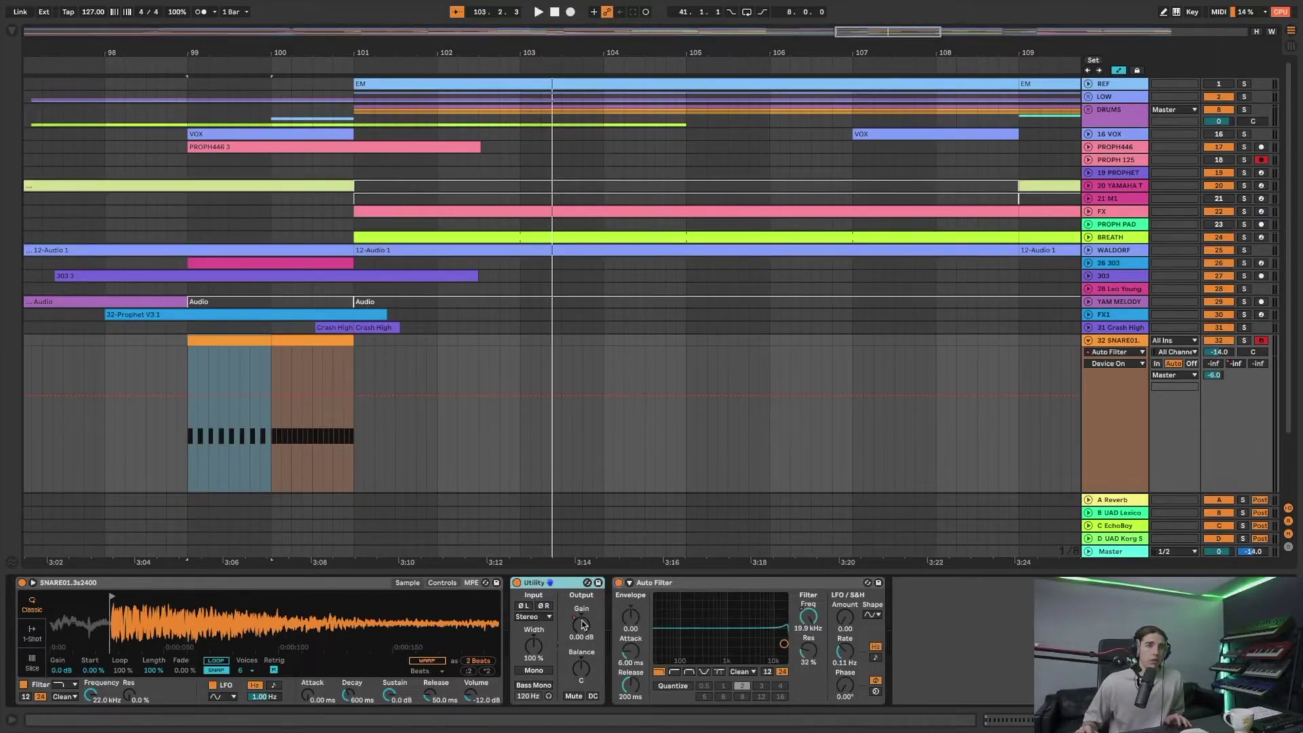
{"action": "key", "text": "ctrl+f"}
{"action": "type", "text": "phaser"}
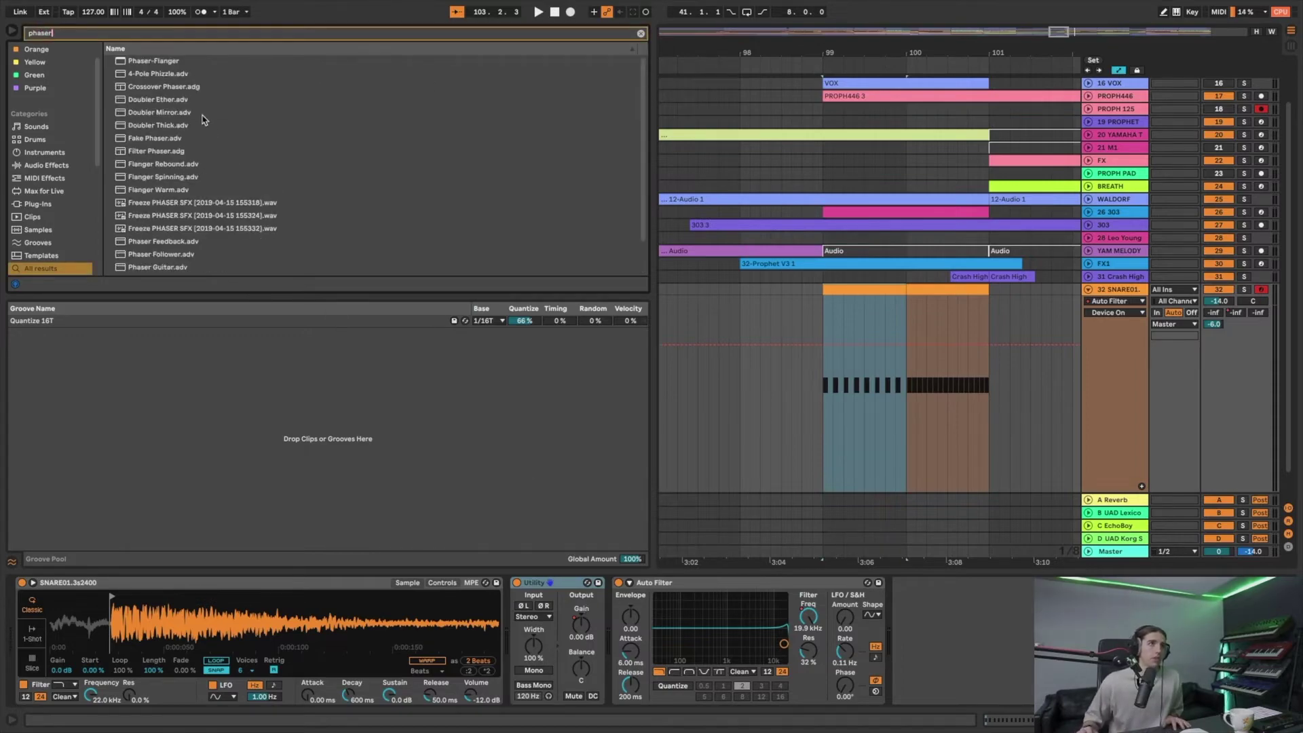
{"action": "left_click", "coordinate": [180, 90]}
{"action": "key", "text": "space"}
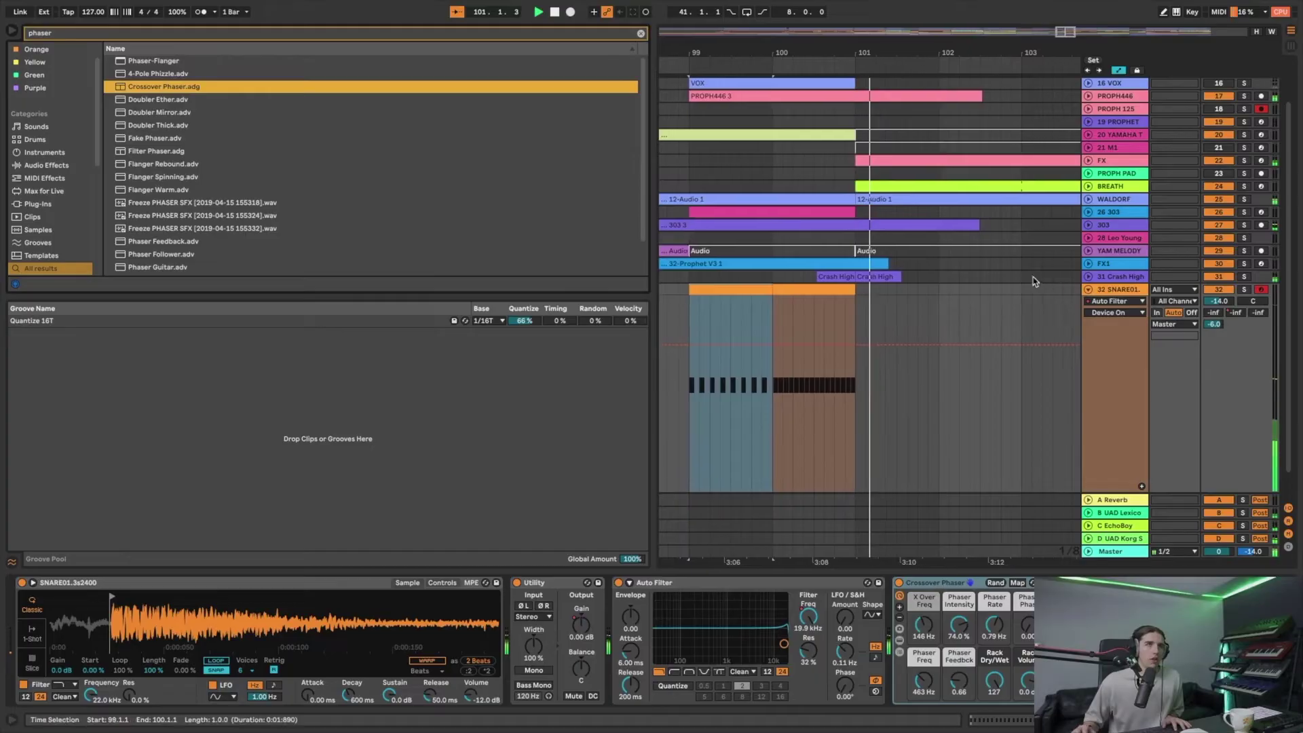
{"action": "key", "text": "space"}
- Duplicate the snare track and fold the original track
{"action": "left_click", "coordinate": [1032, 314]}
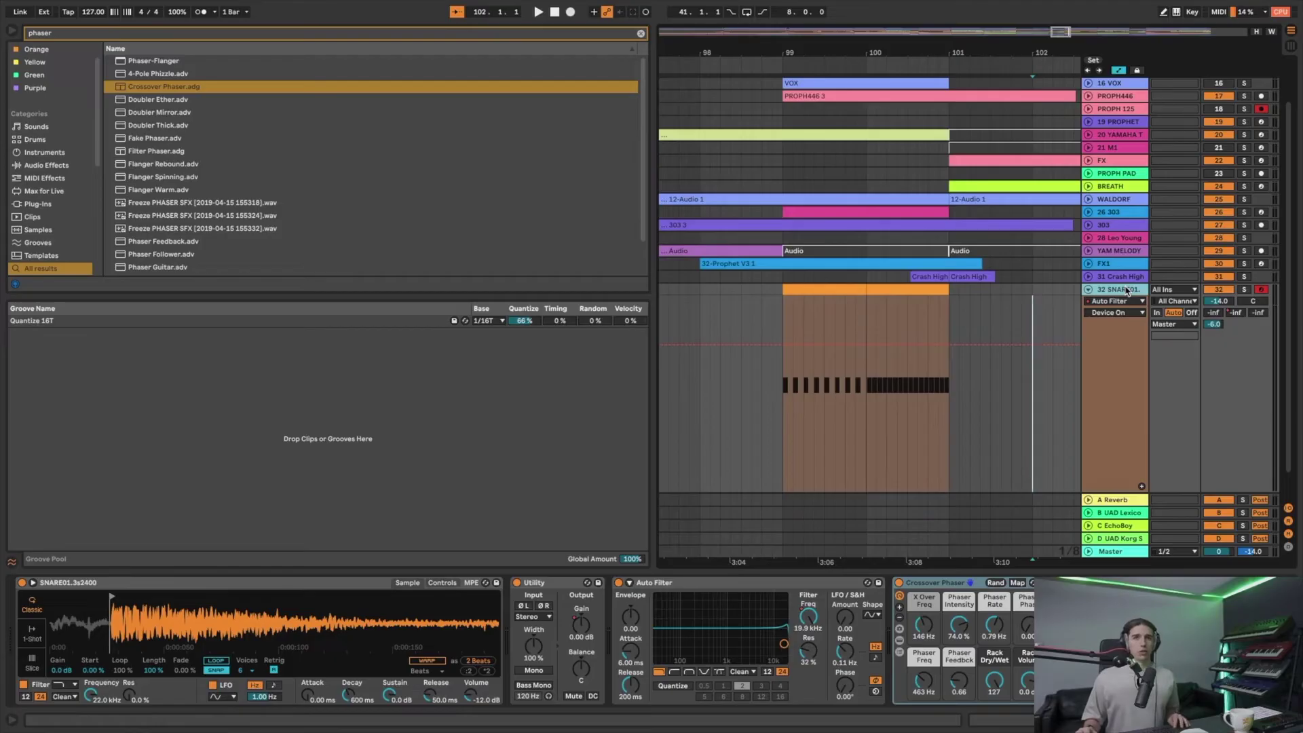
{"action": "key", "text": "ctrl+d"}
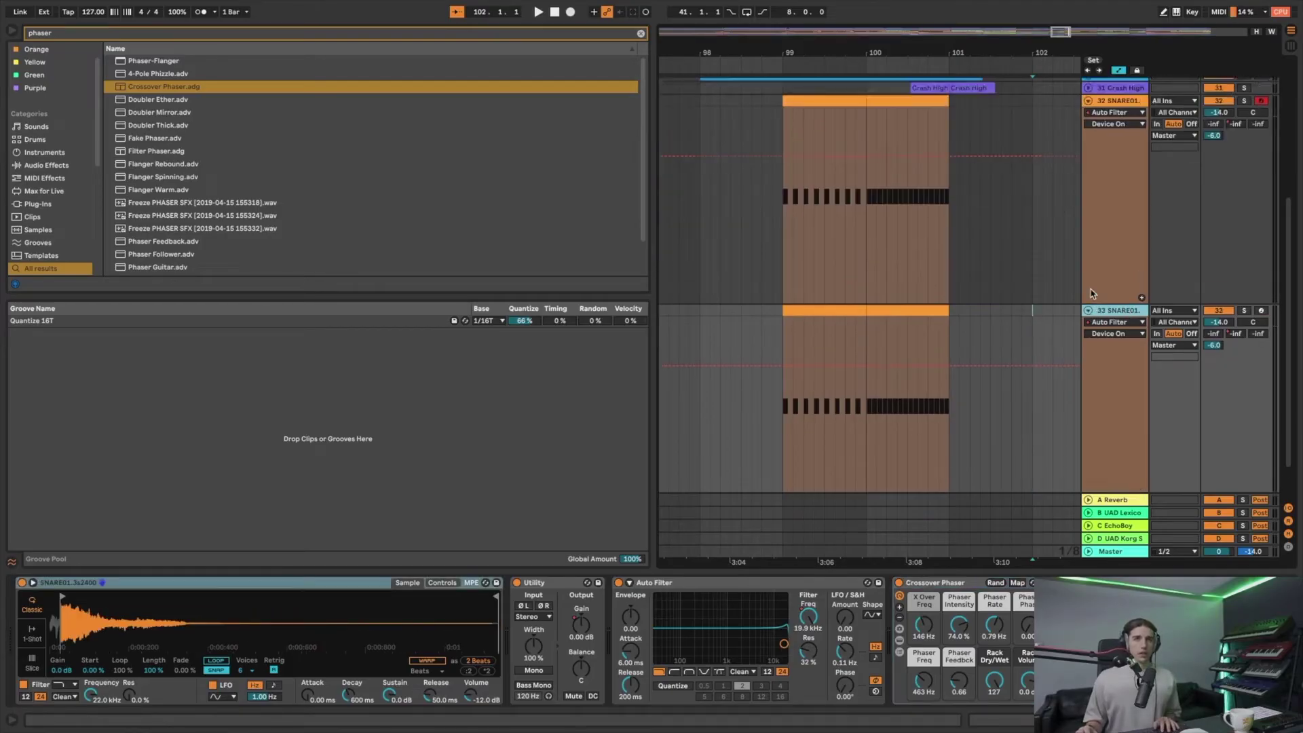
{"action": "left_click", "coordinate": [1094, 163]}
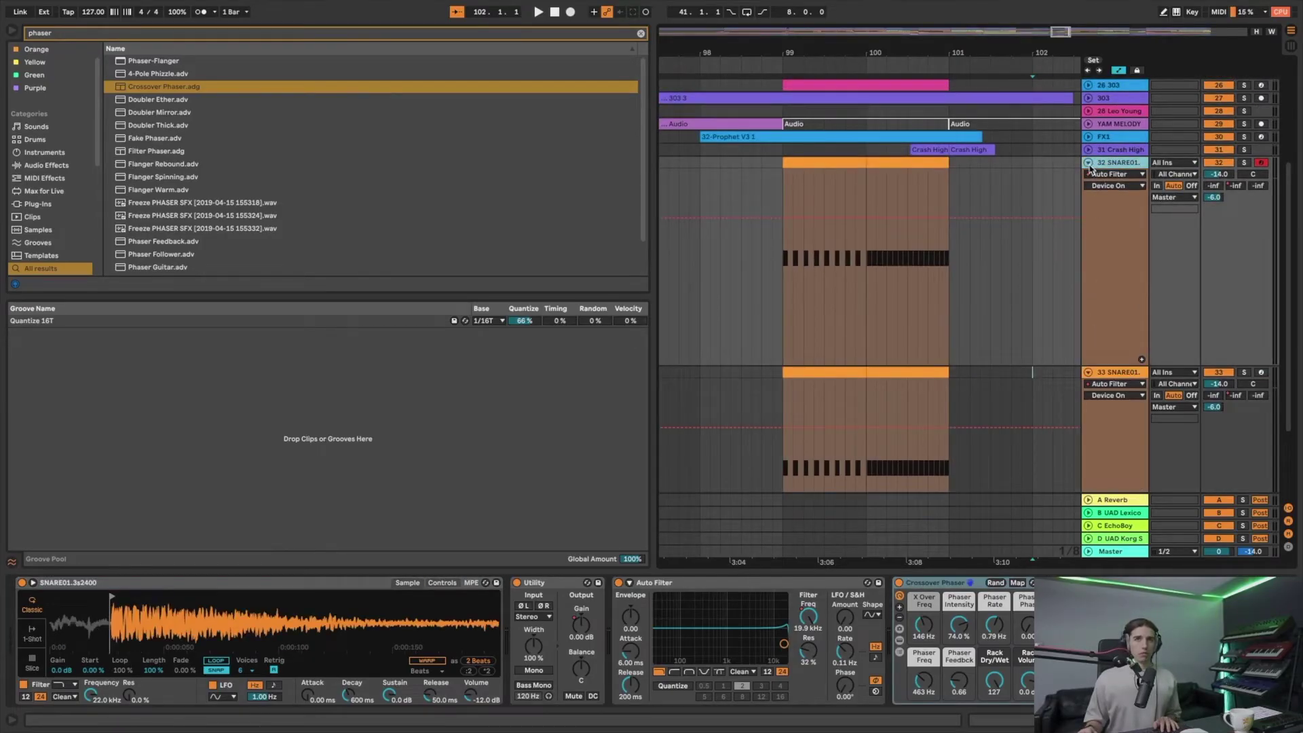
{"action": "left_click", "coordinate": [1089, 164]}
- Delete the roll clips from the duplicate snare track and insert an empty MIDI clip from 100.3 to 101.1
{"action": "left_click", "coordinate": [918, 179]}
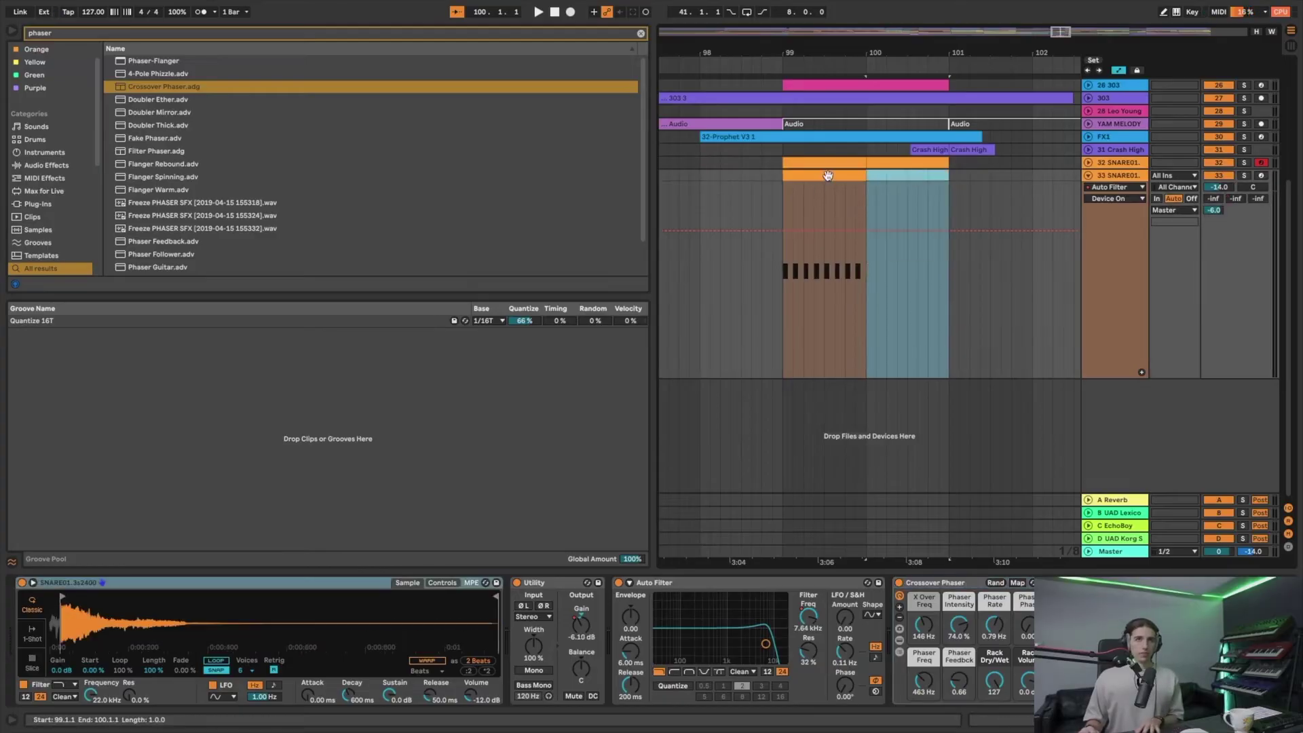
{"action": "left_click_drag", "start_coordinate": [827, 176], "coordinate": [827, 177]}
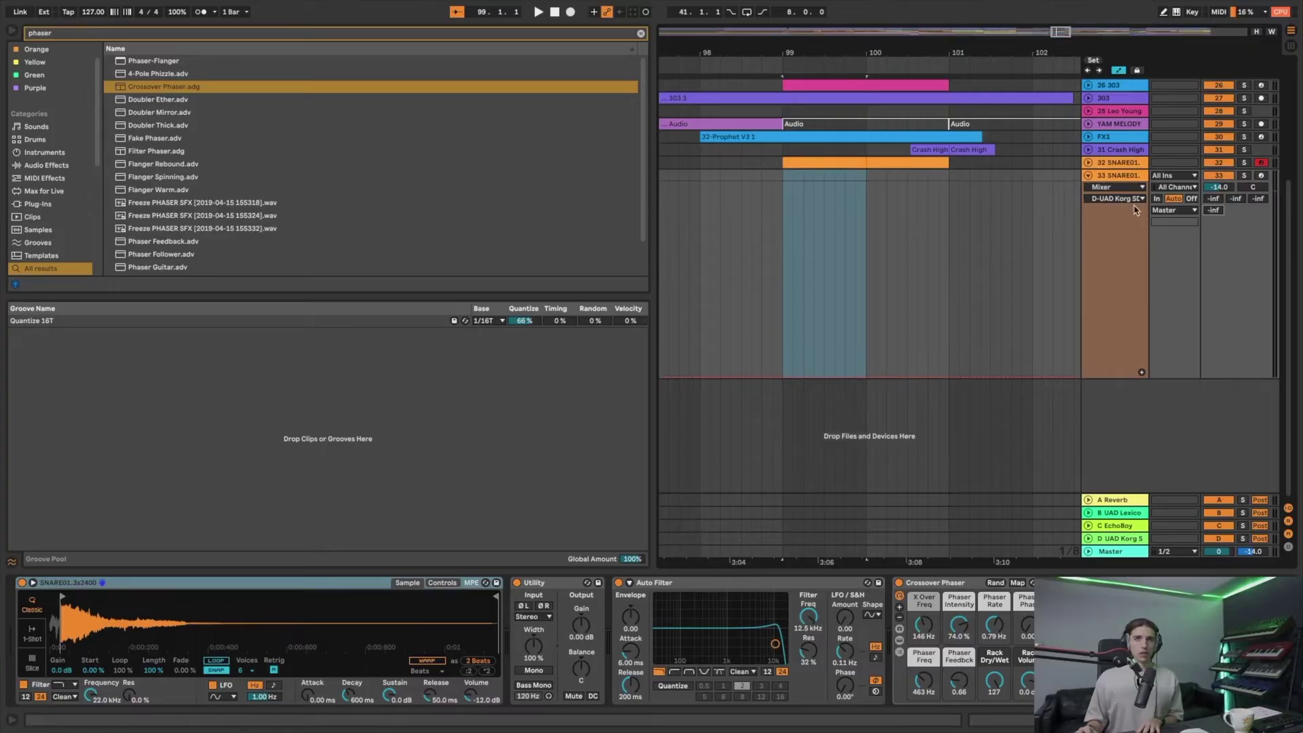
{"action": "left_click", "coordinate": [906, 586]}
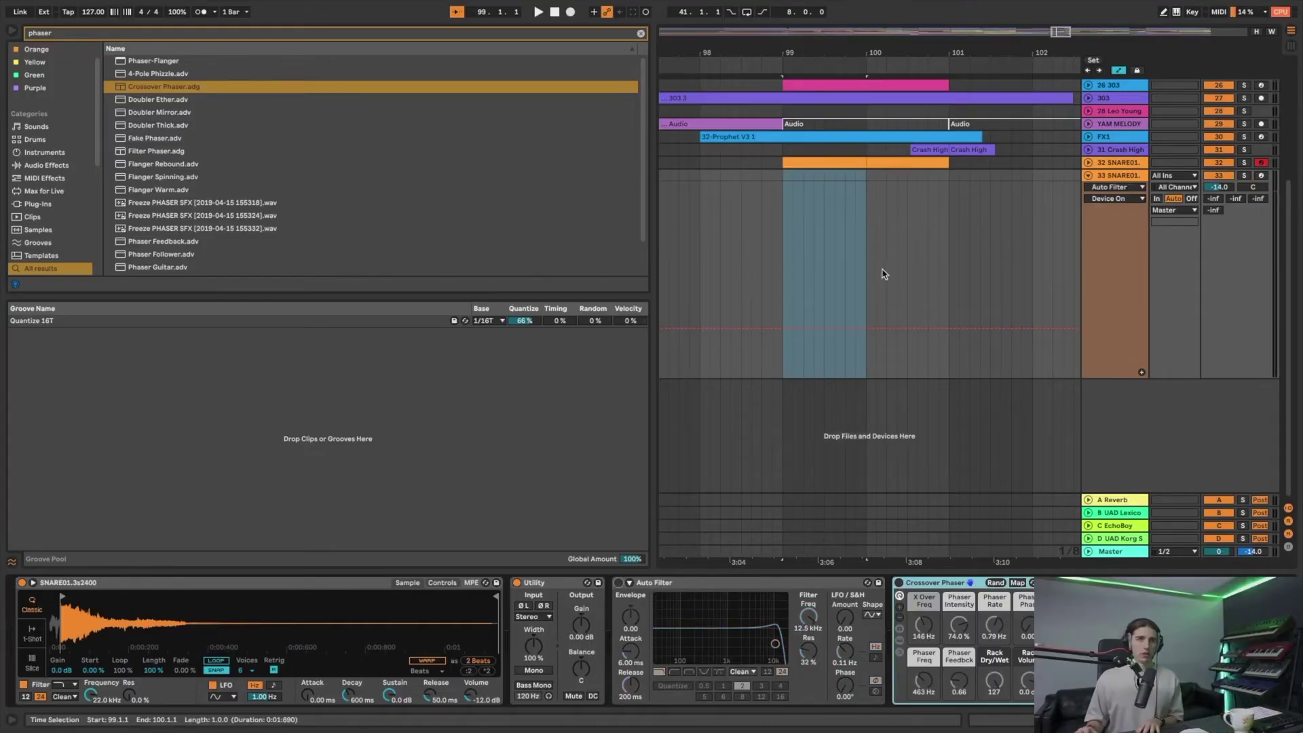
{"action": "left_click_drag", "start_coordinate": [948, 181], "coordinate": [907, 184]}
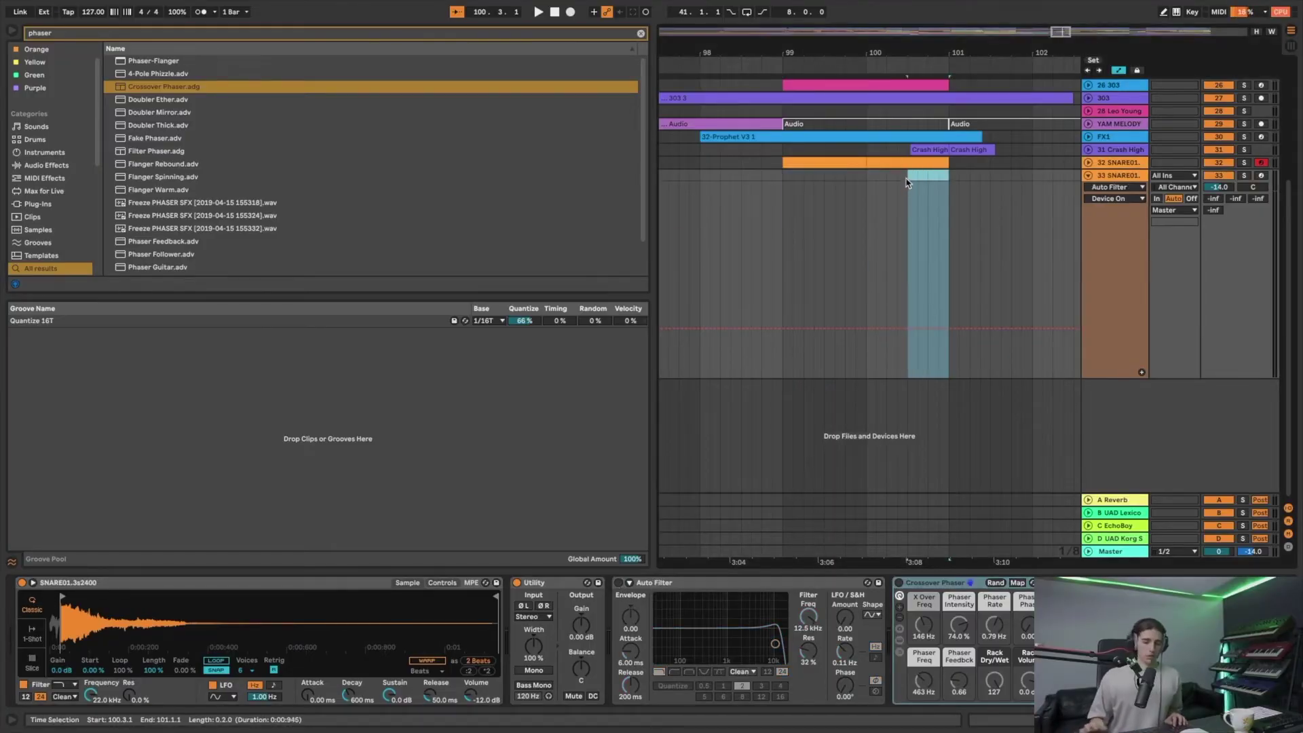
{"action": "key", "text": "ctrl+shift+m"}
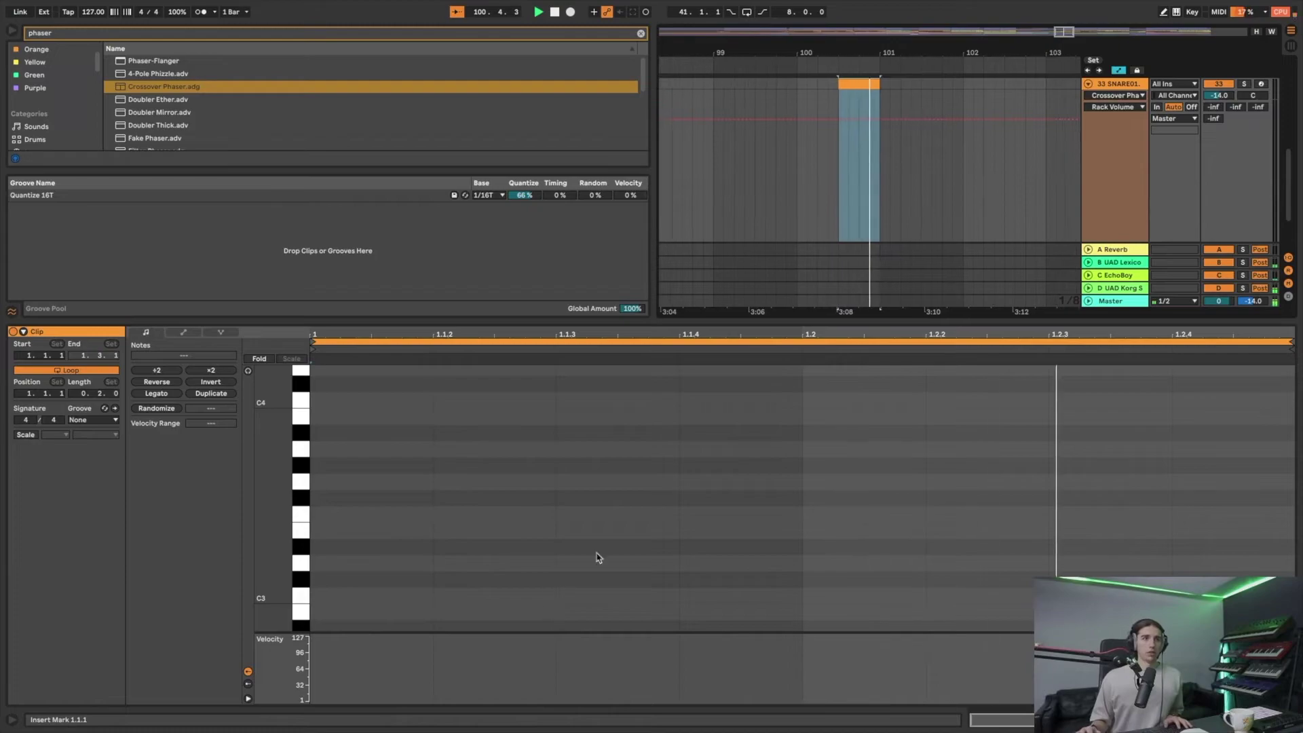
- Deactivate the original snare track and write C3 sixteenth notes in the new clip at 1.1.1, 1.1.4, 1.2.2, 1.2.3 and 1.2.4
{"action": "scroll", "coordinate": [1219, 129], "scroll_direction": "up", "scroll_amount": 4}
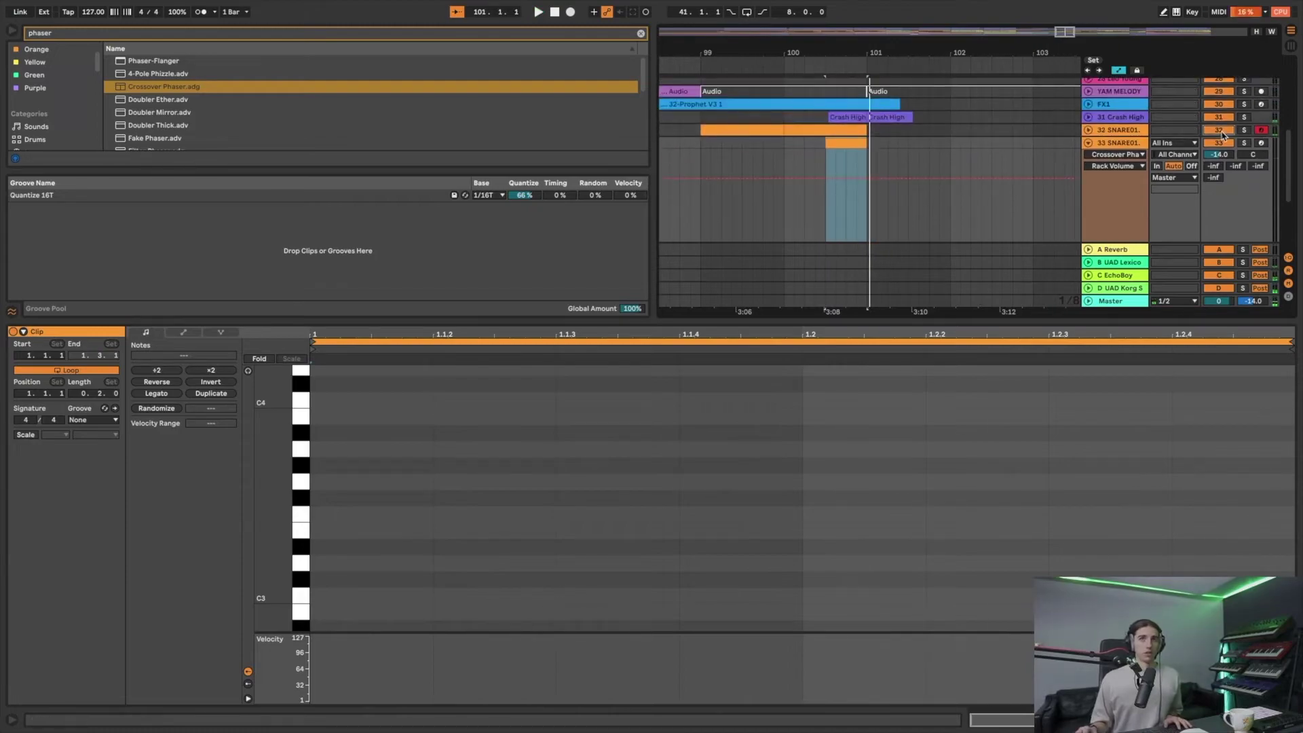
{"action": "double_click", "coordinate": [372, 604]}
{"action": "scroll", "coordinate": [502, 597], "scroll_direction": "down", "scroll_amount": 1}
{"action": "key", "text": "ctrl+d"}
{"action": "key", "text": "Right"}
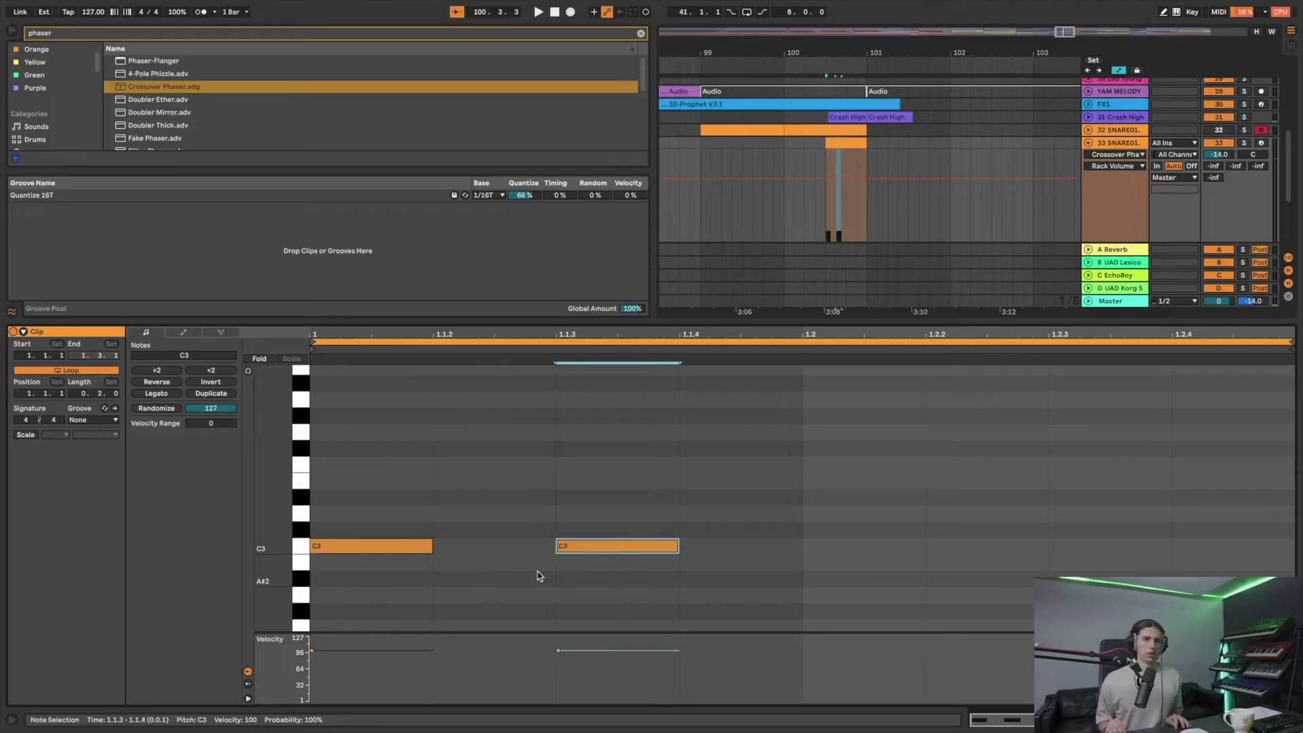
{"action": "key", "text": "Right"}
{"action": "key", "text": "ctrl+d"}
{"action": "key", "text": "Right"}
{"action": "key", "text": "space"}
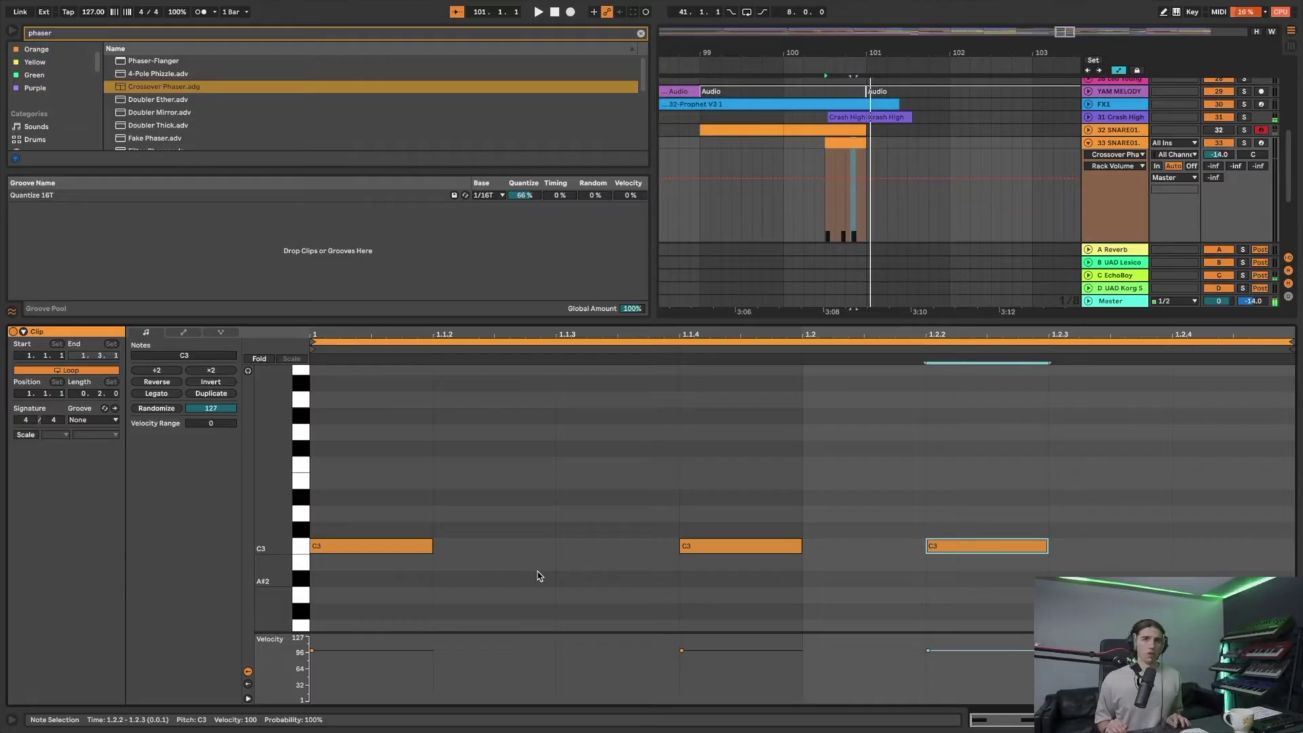
{"action": "key", "text": "ctrl+d"}
{"action": "key", "text": "ctrl+d"}
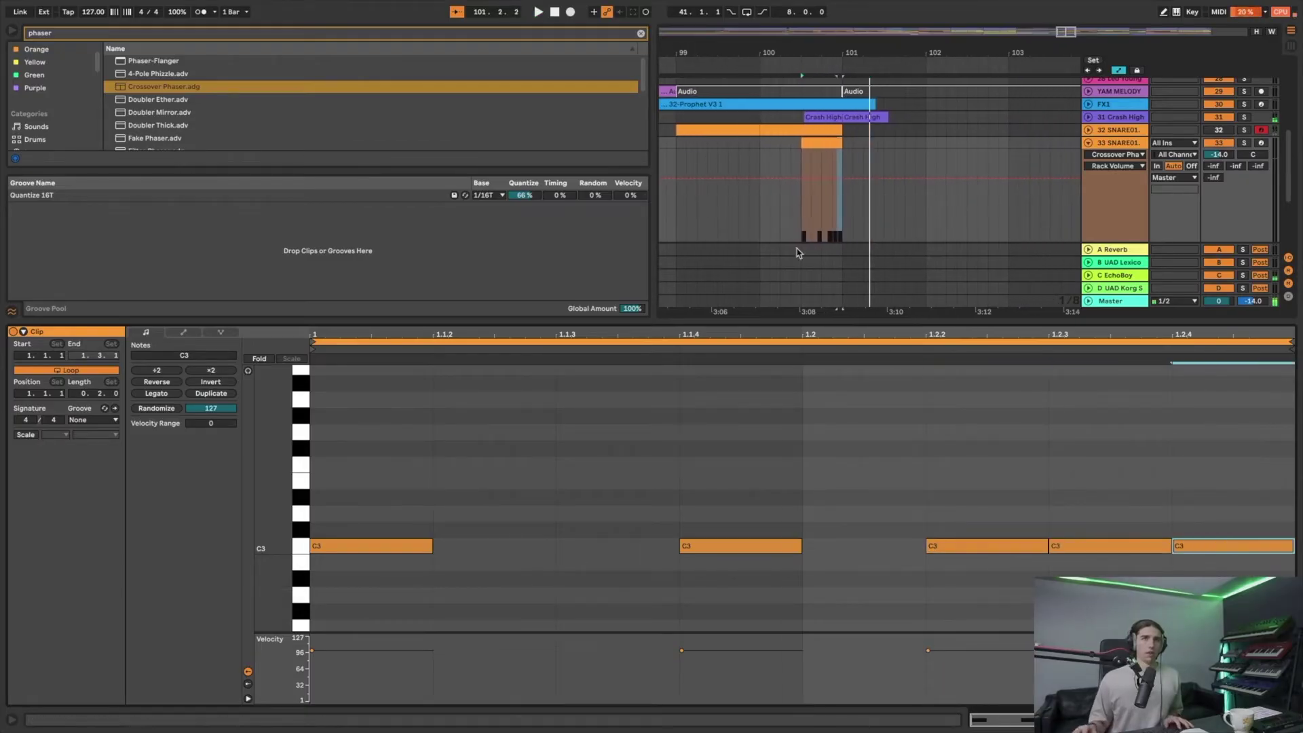
- Play from bar 99 and set the duplicate snare track's volume to -12.0 dB
{"action": "left_click", "coordinate": [680, 153]}
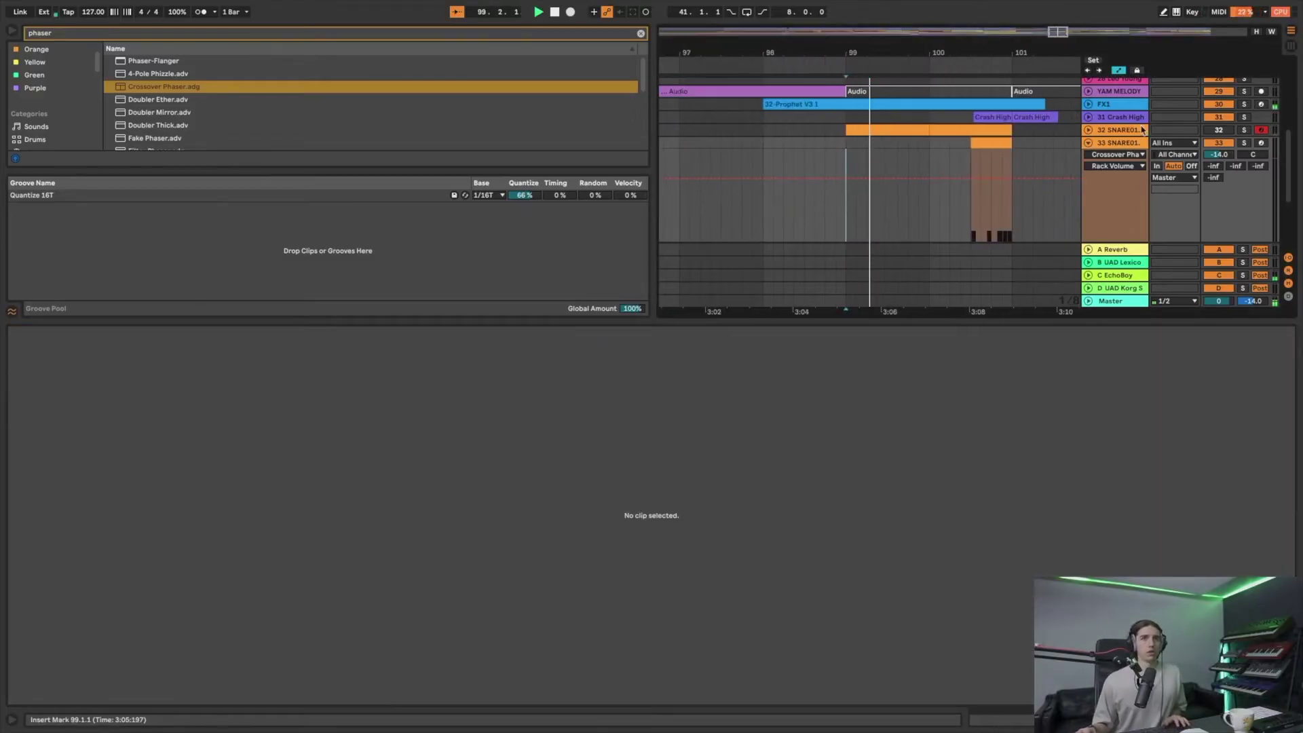
{"action": "left_click_drag", "start_coordinate": [1226, 155], "coordinate": [1226, 148]}
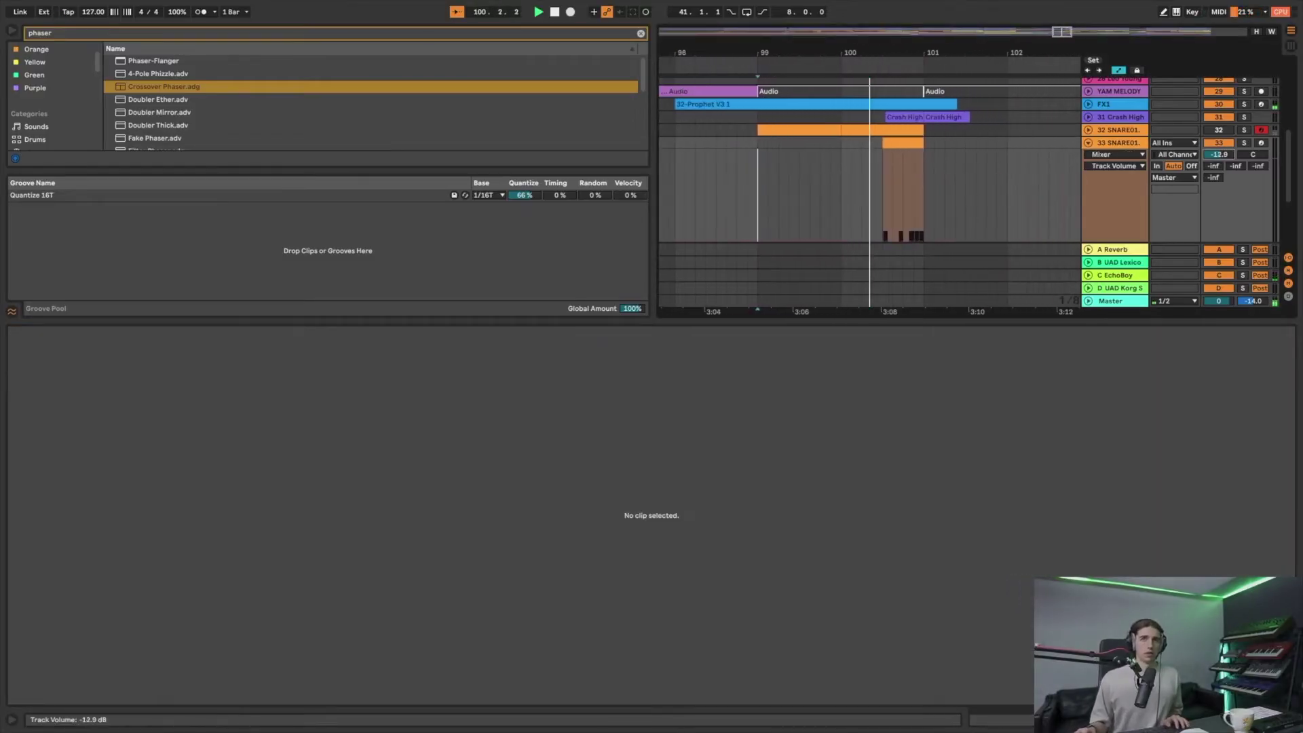
{"action": "left_click_drag", "start_coordinate": [1226, 154], "coordinate": [1226, 151]}
{"action": "key", "text": "space"}
- Open the new snare clip and assign the Quantize 16T groove to it
{"action": "double_click", "coordinate": [813, 141]}
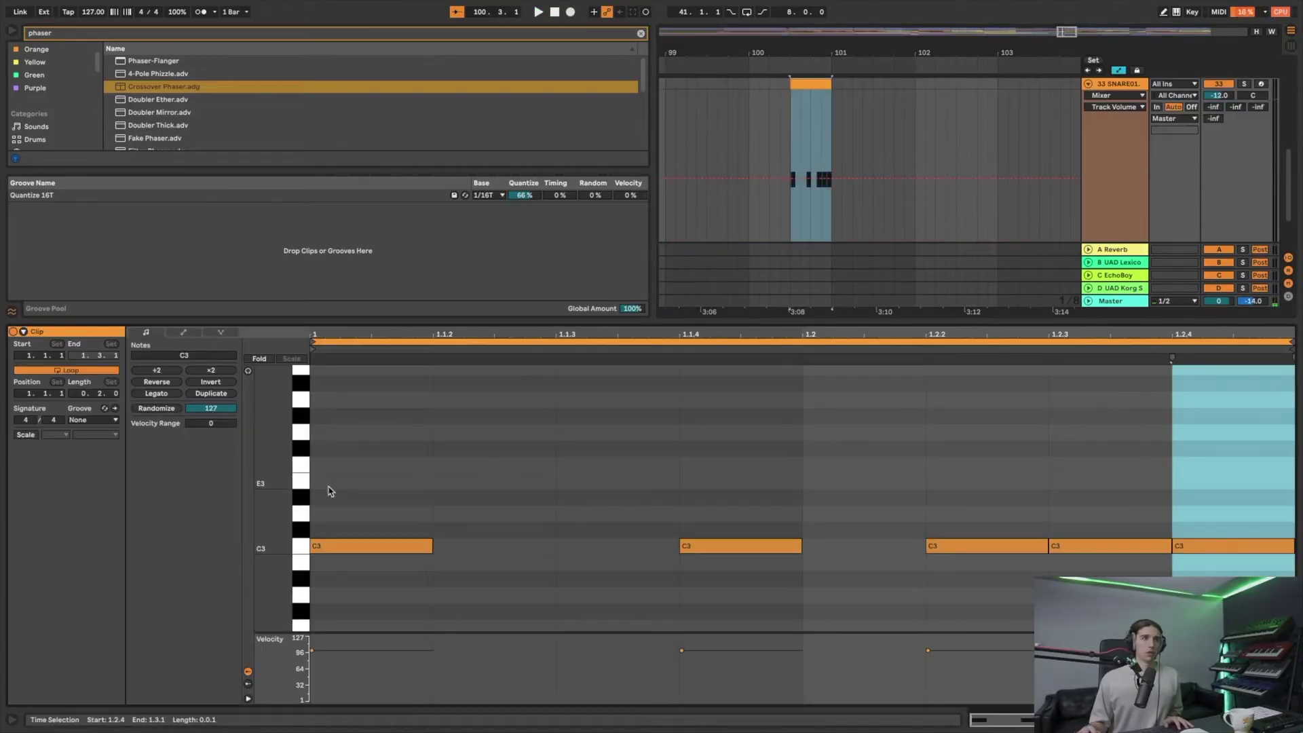
{"action": "left_click", "coordinate": [113, 420]}
{"action": "left_click", "coordinate": [120, 449]}
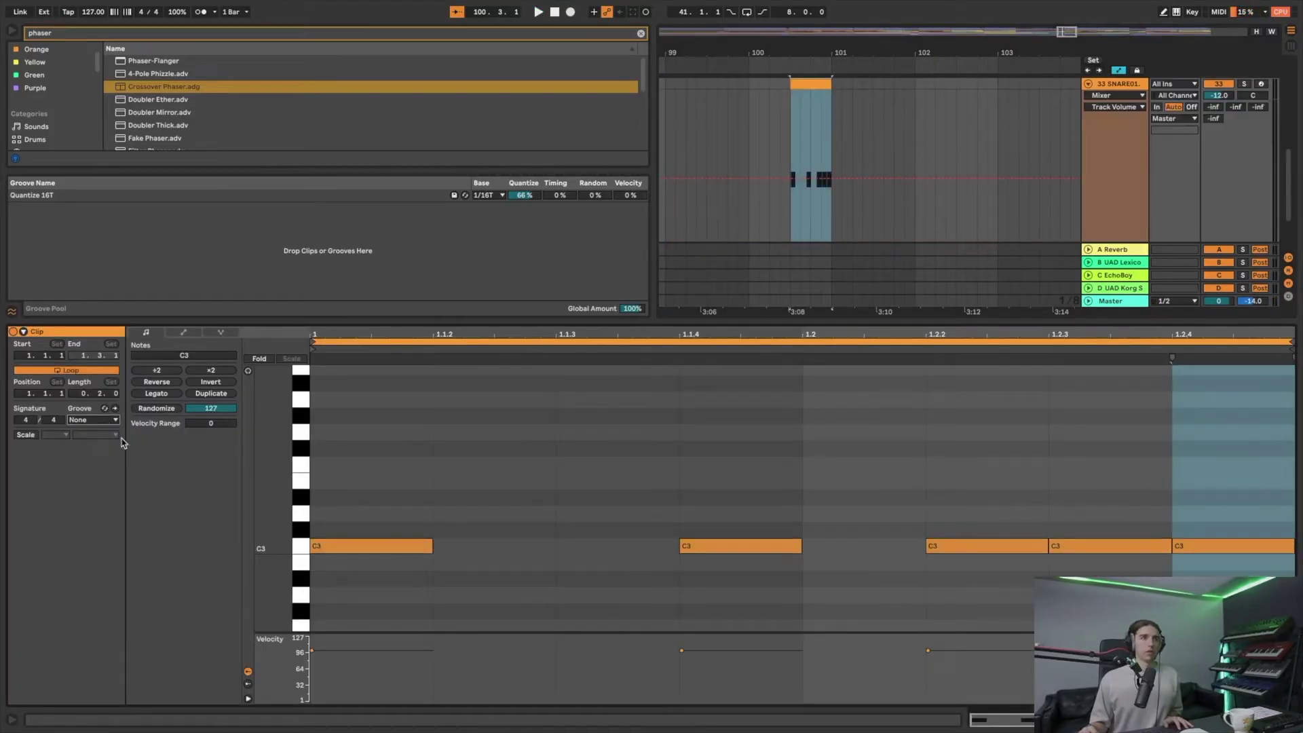
{"action": "left_click", "coordinate": [105, 408]}
{"action": "left_click", "coordinate": [108, 420]}
{"action": "left_click", "coordinate": [106, 440]}
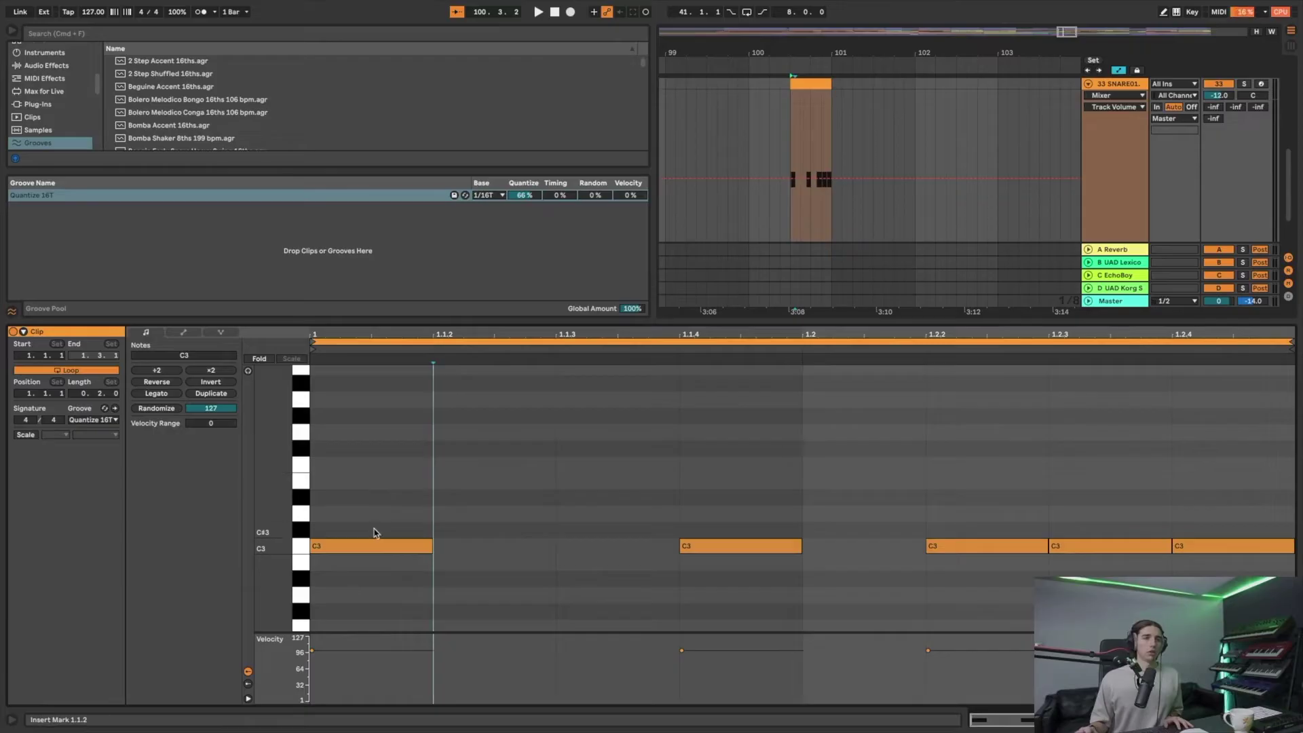
- Move the clip's first C3 note to 1.1.3 and play back the pattern
{"action": "left_click_drag", "start_coordinate": [370, 546], "coordinate": [630, 539]}
{"action": "key", "text": "space"}
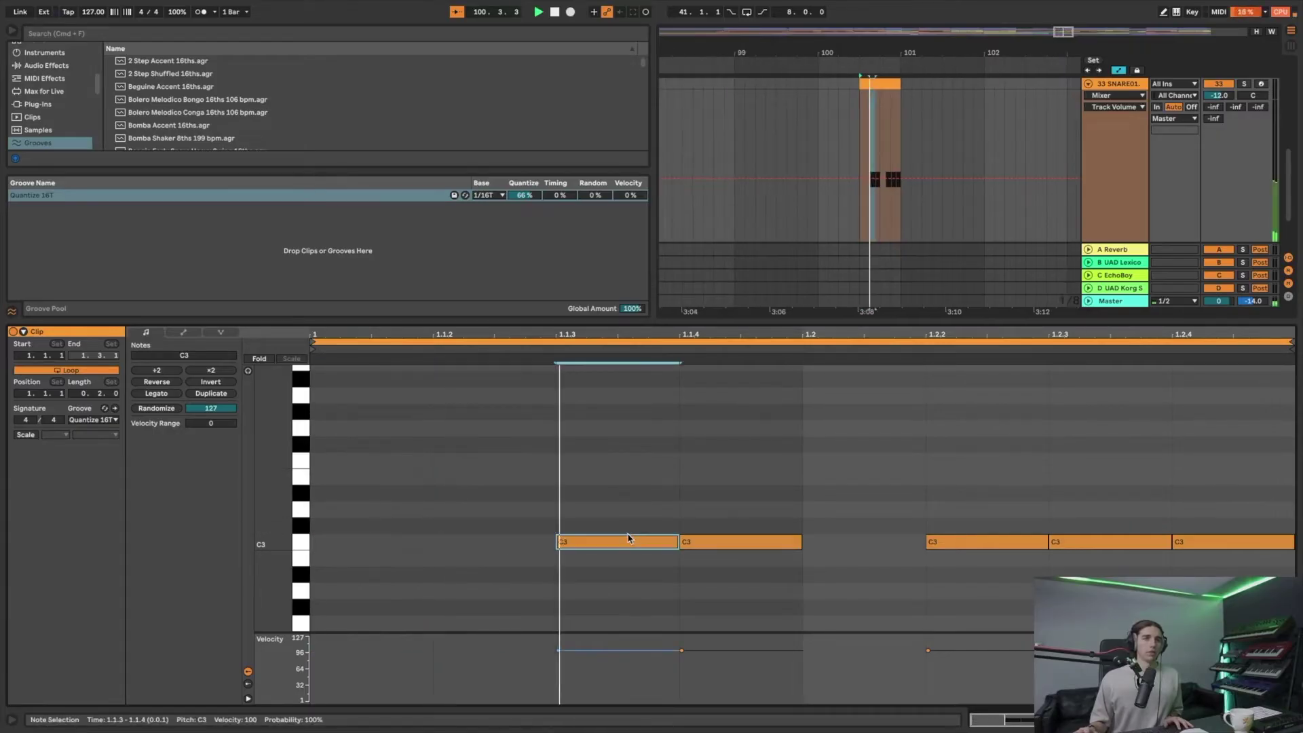
{"action": "key", "text": "space"}
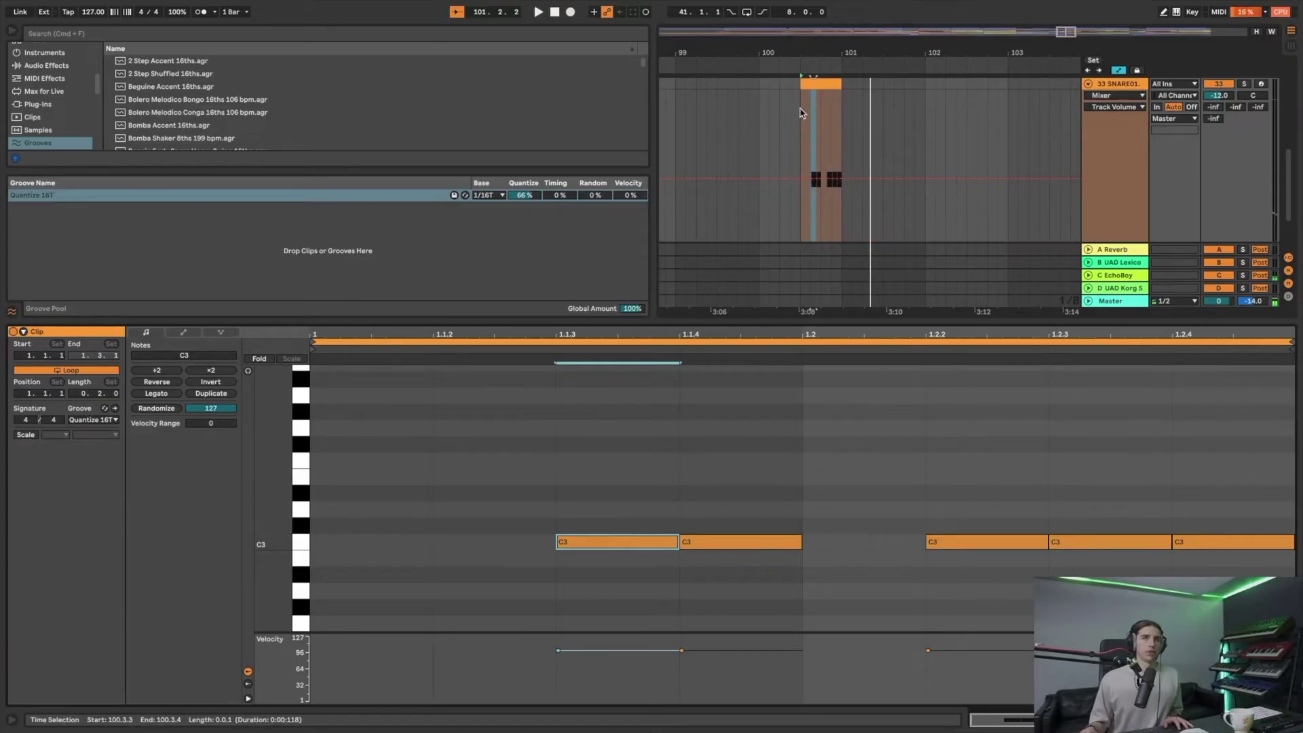
- Extend the snare clip back to bar 100 and duplicate its note pattern to fill a one-bar loop
{"action": "left_click_drag", "start_coordinate": [806, 83], "coordinate": [764, 87]}
{"action": "key", "text": "space"}
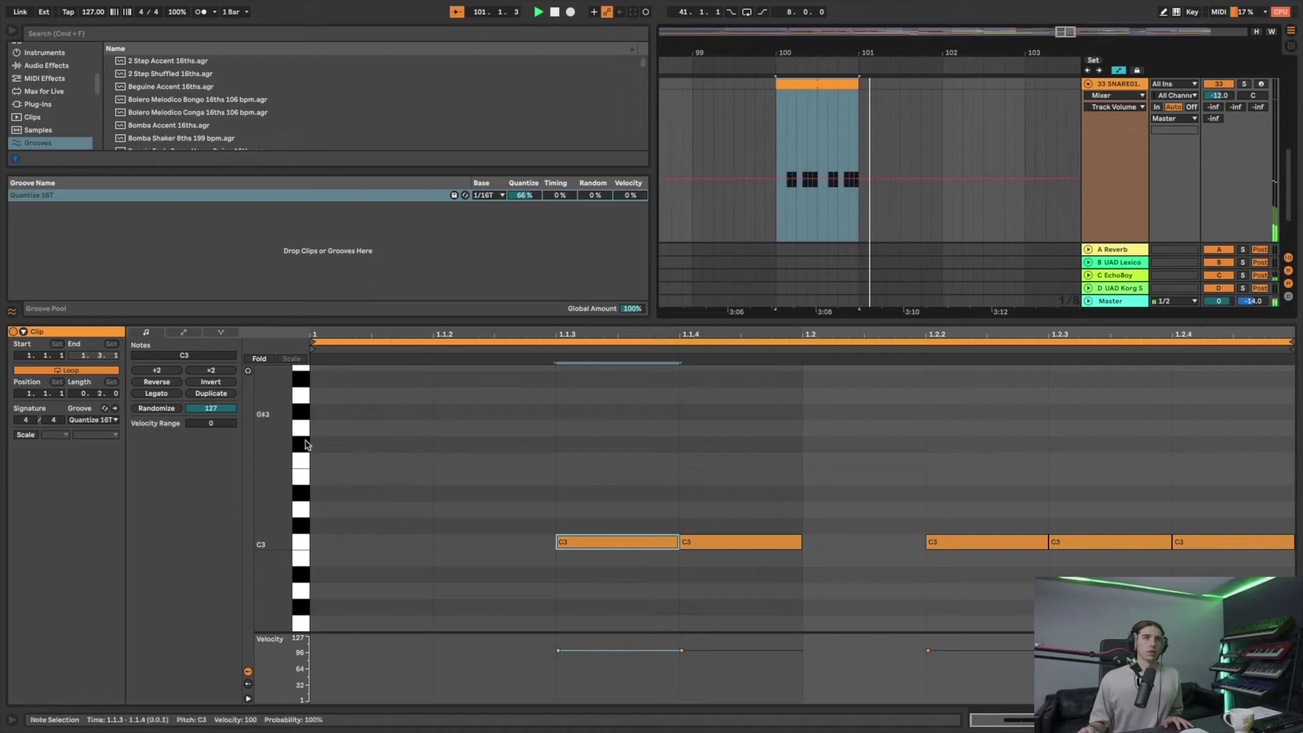
{"action": "left_click", "coordinate": [203, 393]}
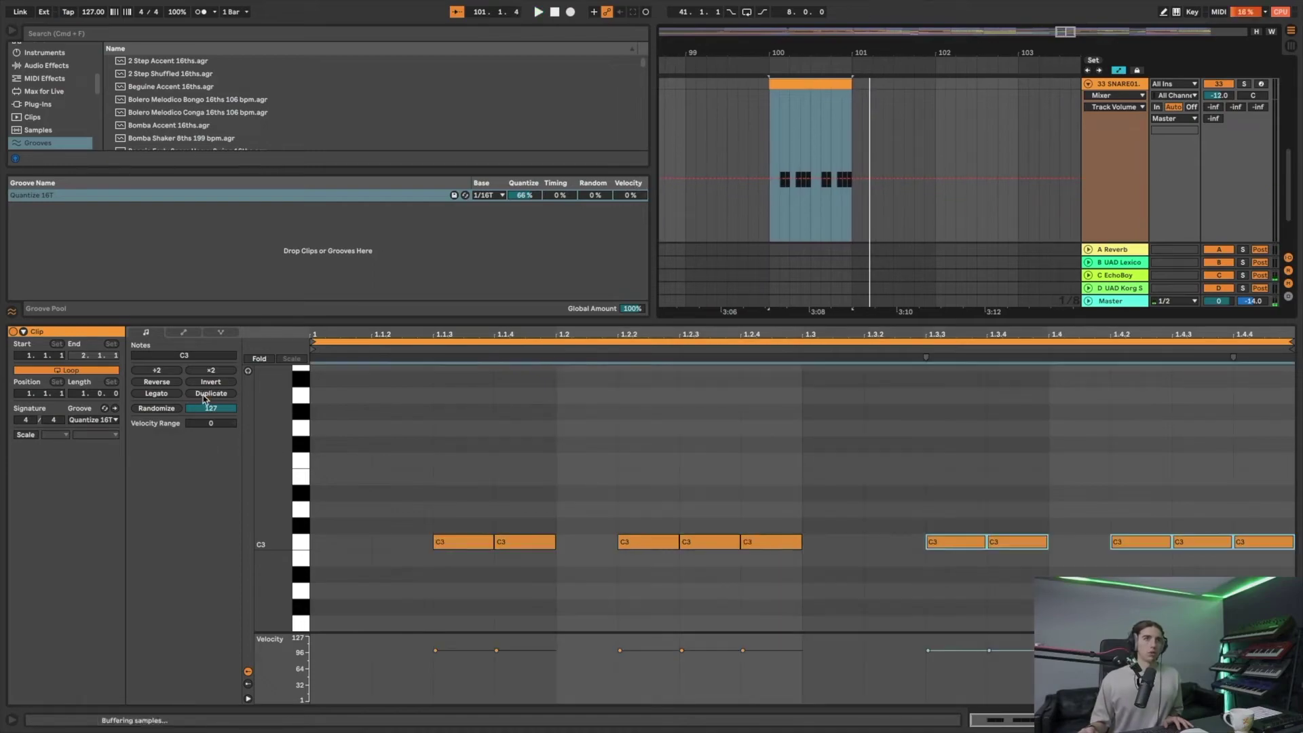
{"action": "key", "text": "space"}
- Rework the fill by moving the 1.1.3 note to 1.1.1, the 1.2.3 note to 1.3.2, and duplicating the 1.3.4 note to 1.4
{"action": "left_click_drag", "start_coordinate": [484, 543], "coordinate": [362, 546]}
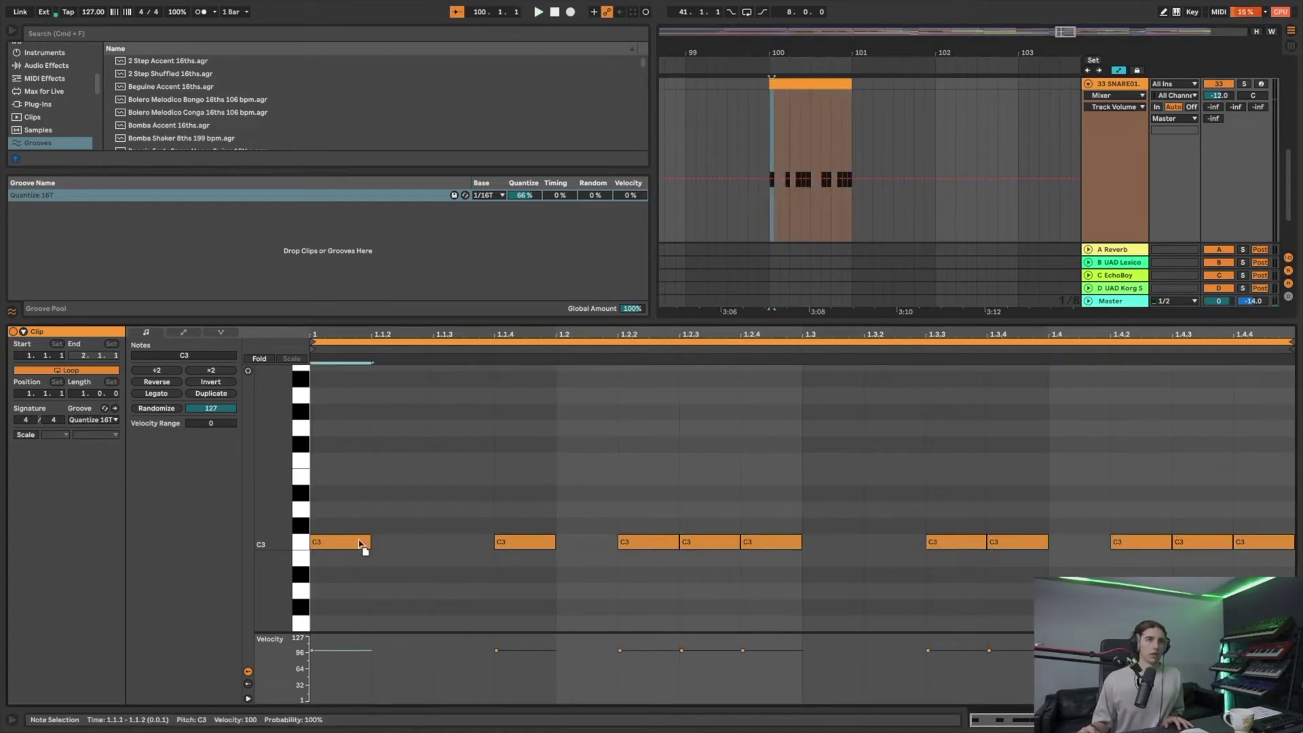
{"action": "key", "text": "space"}
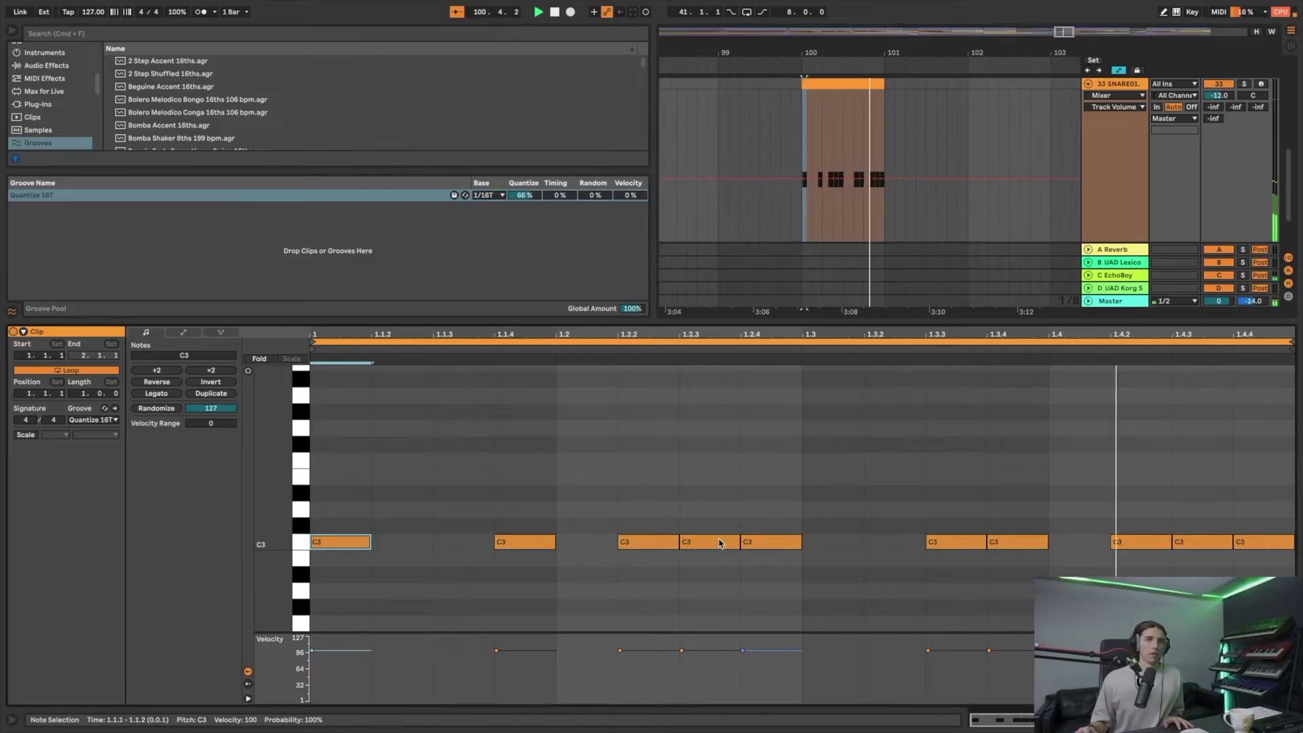
{"action": "left_click_drag", "start_coordinate": [731, 542], "coordinate": [905, 546]}
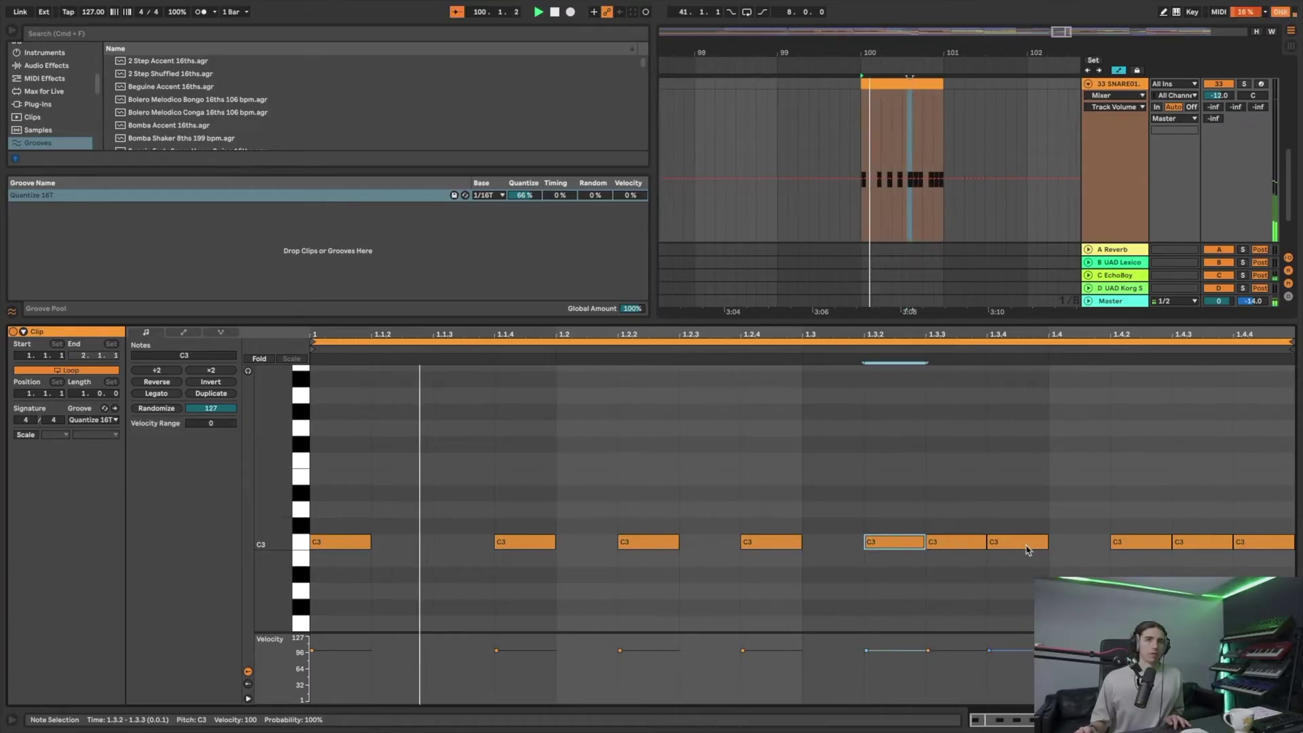
{"action": "left_click", "coordinate": [1027, 550]}
{"action": "key", "text": "super+d"}
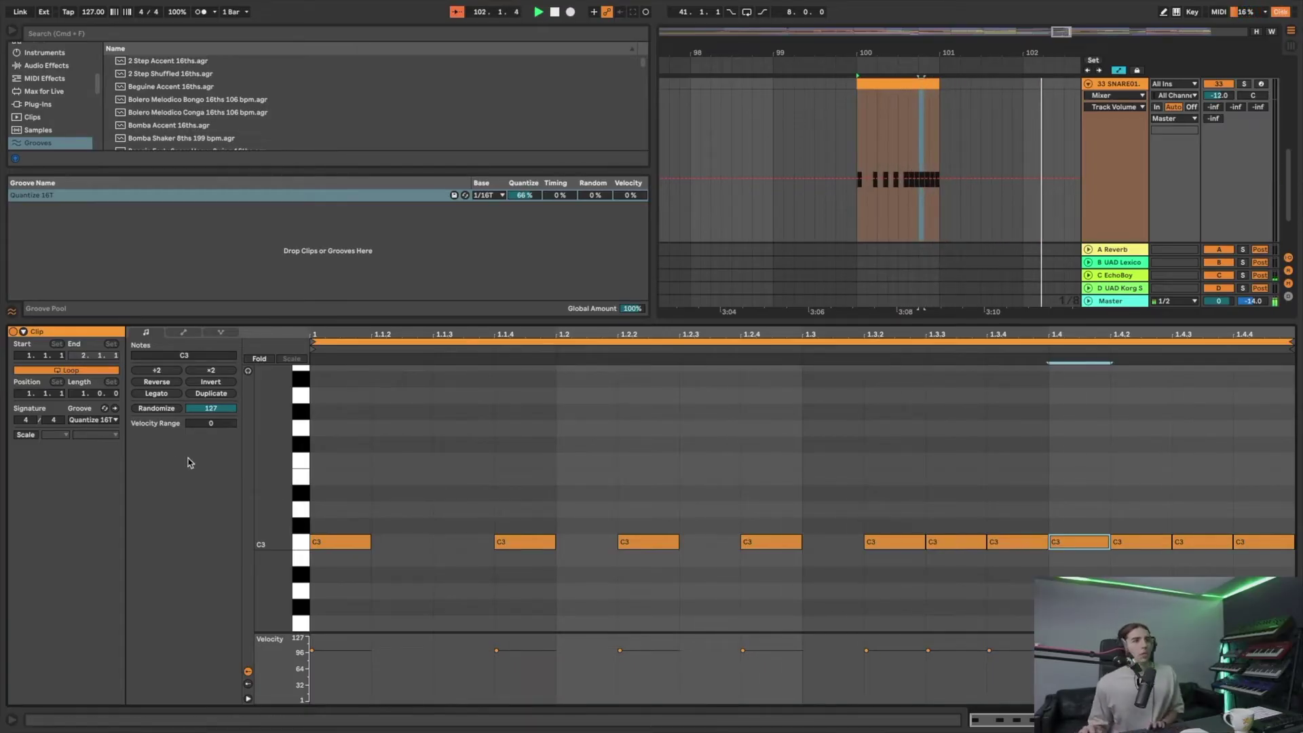
- Compare the fill by playing it with the groove set to None and again with Quantize 16T assigned
{"action": "left_click", "coordinate": [112, 425]}
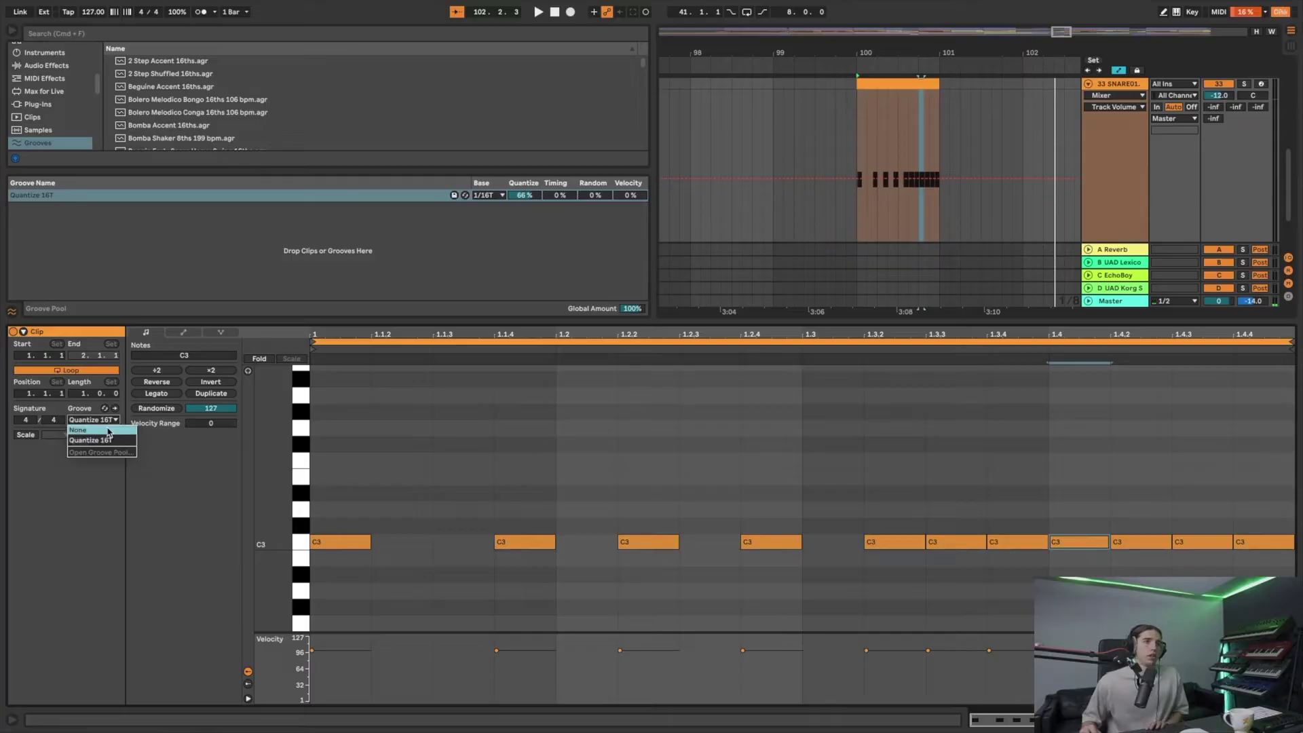
{"action": "left_click", "coordinate": [111, 434]}
{"action": "key", "text": "space"}
{"action": "left_click", "coordinate": [541, 438]}
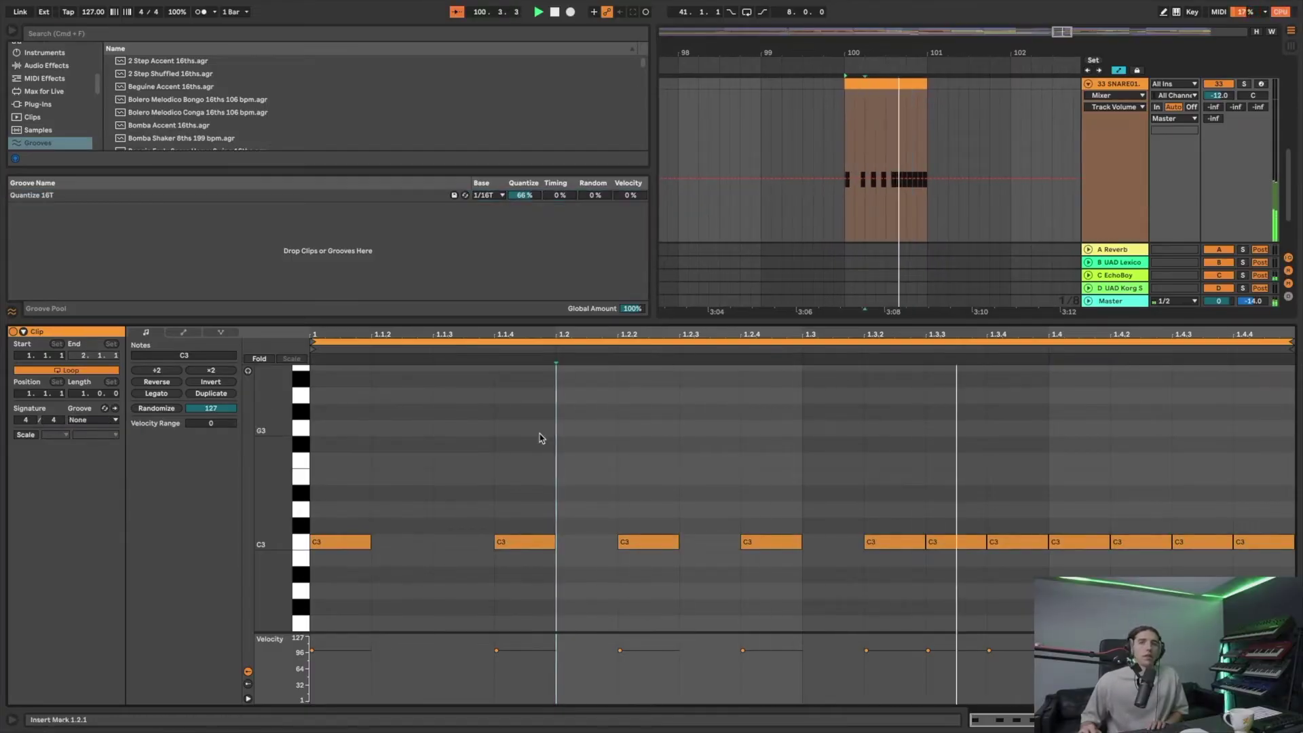
{"action": "key", "text": "space"}
{"action": "left_click", "coordinate": [109, 420]}
{"action": "left_click", "coordinate": [109, 442]}
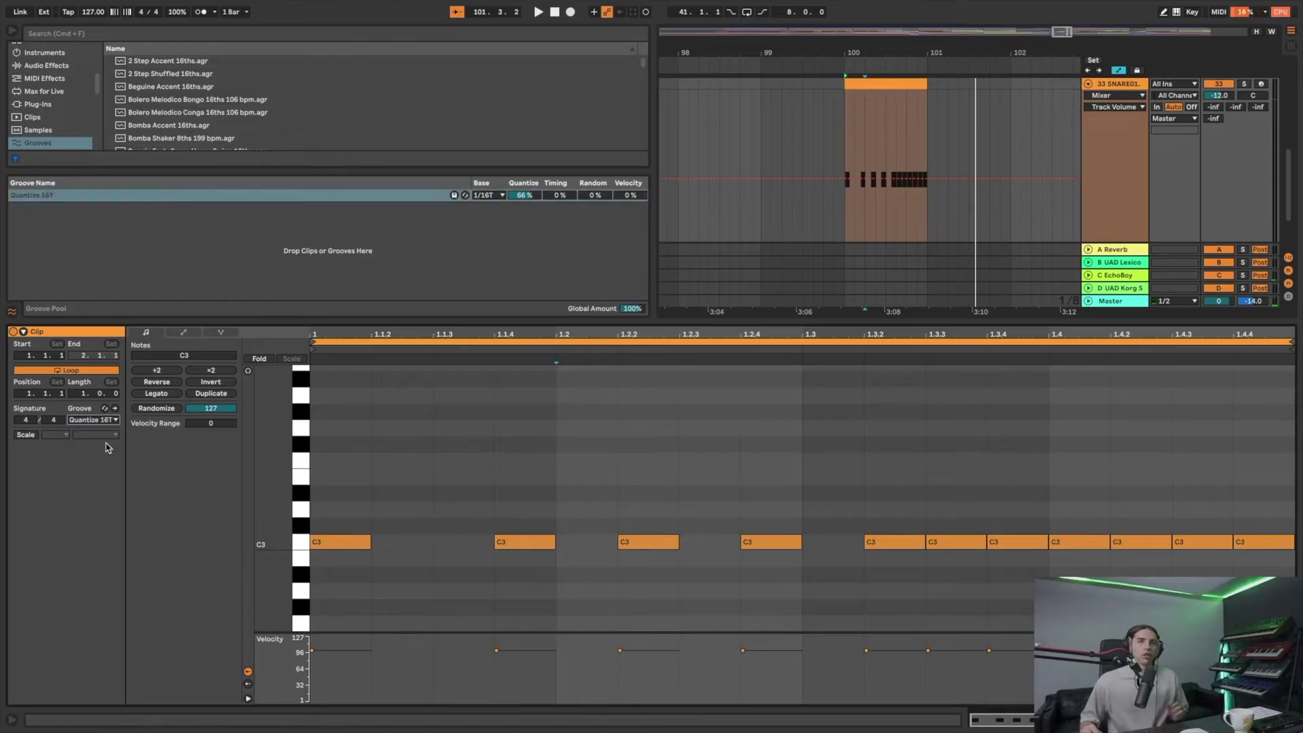
{"action": "key", "text": "space"}
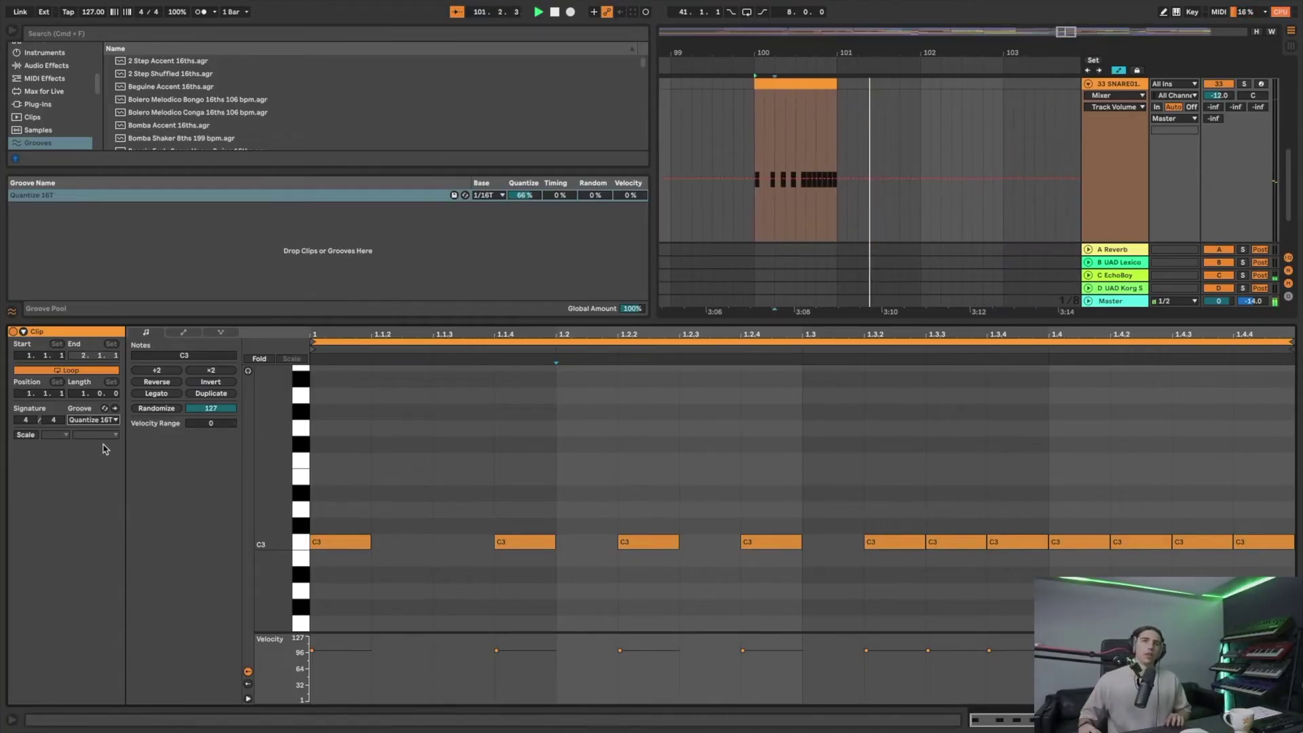
{"action": "key", "text": "space"}
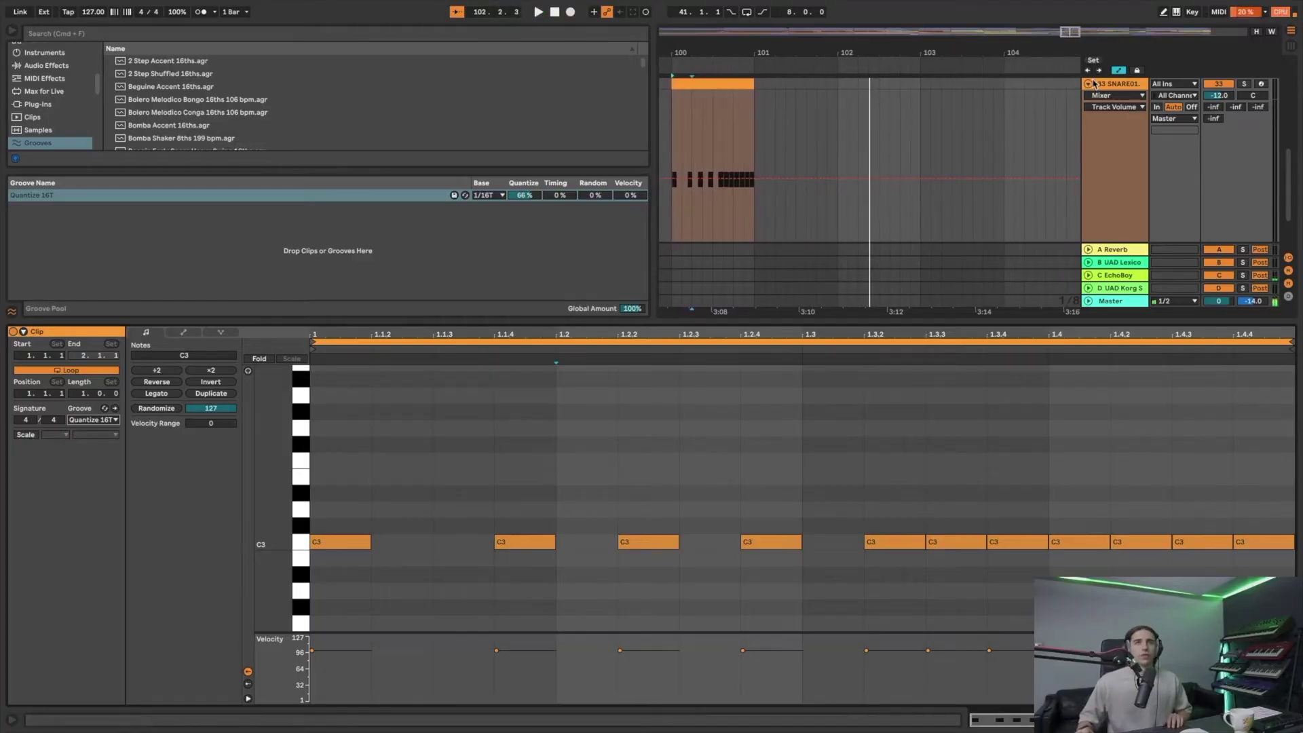
- Fold the duplicate snare track, deactivate it, reactivate the original snare track and play the transition
{"action": "left_click", "coordinate": [1089, 83]}
{"action": "scroll", "coordinate": [939, 140], "scroll_direction": "left", "scroll_amount": 3}
{"action": "scroll", "coordinate": [940, 144], "scroll_direction": "up", "scroll_amount": 3}
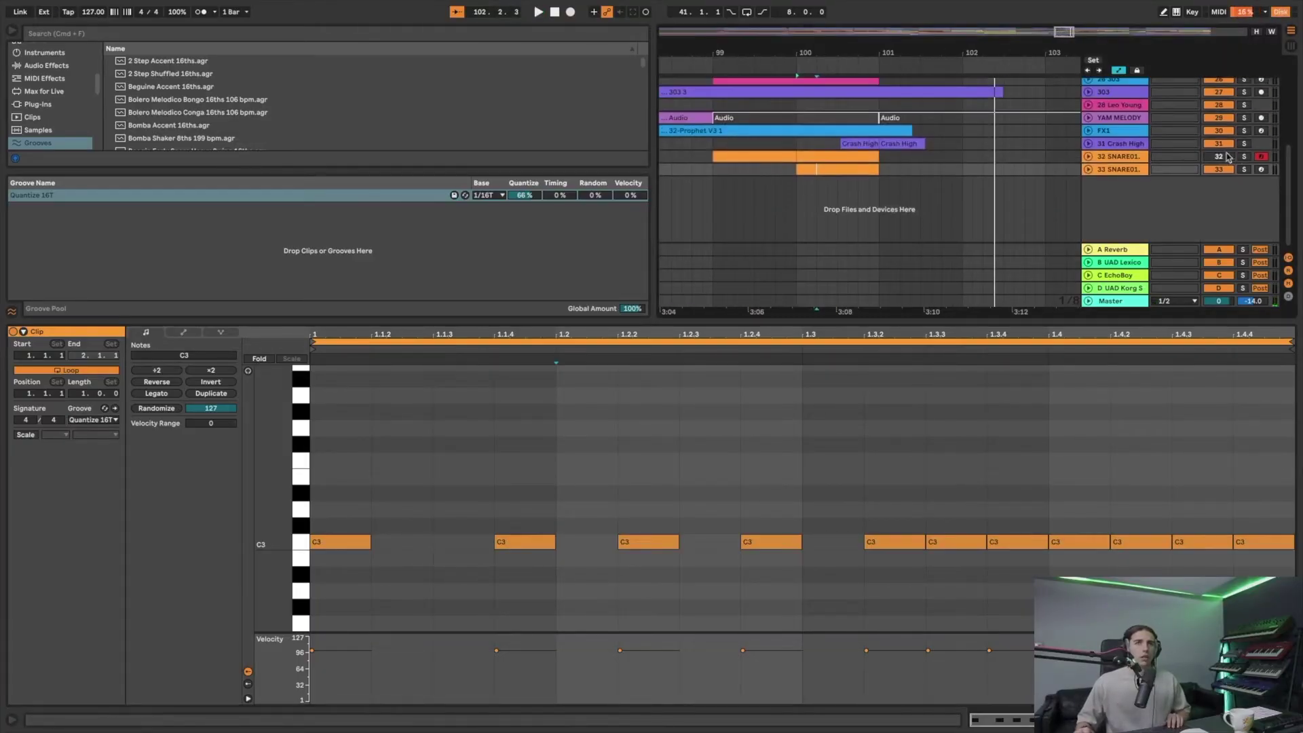
{"action": "key", "text": "space"}
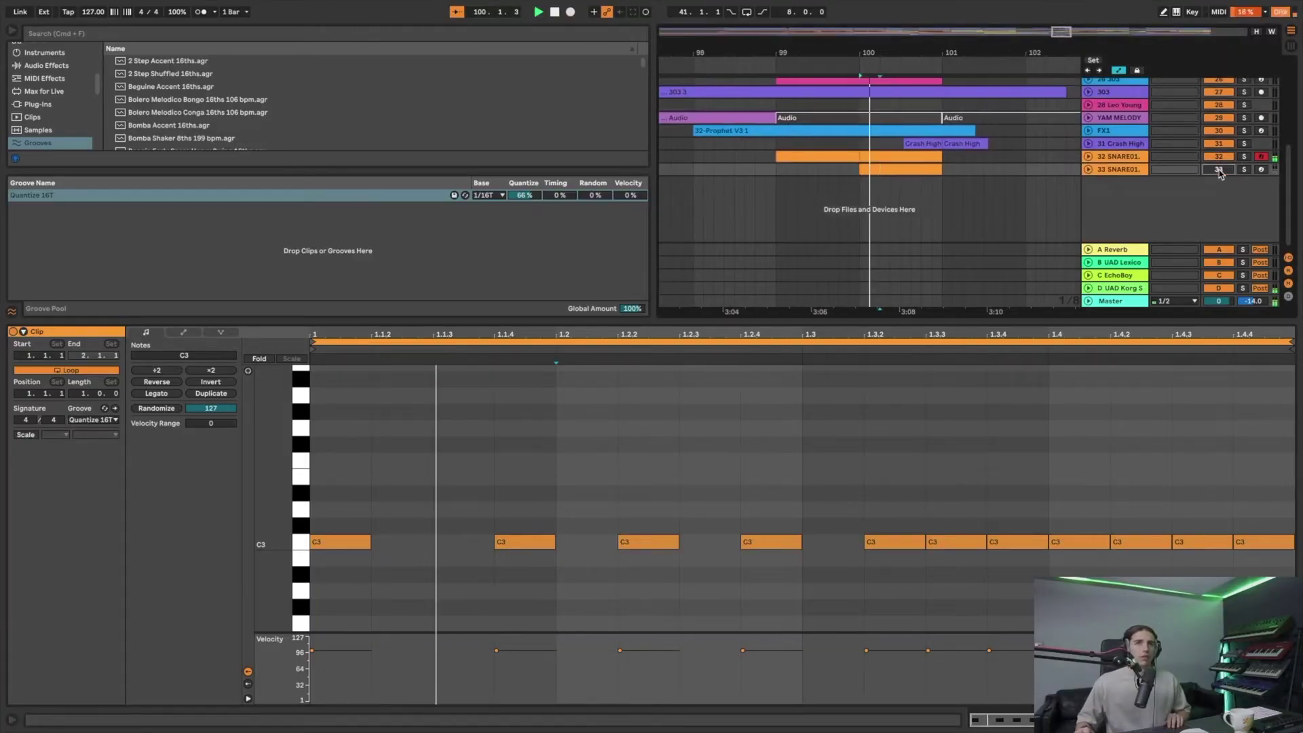
- Unfold the original snare track, play its roll into bar 101 and fold the track again
{"action": "left_click", "coordinate": [1090, 158]}
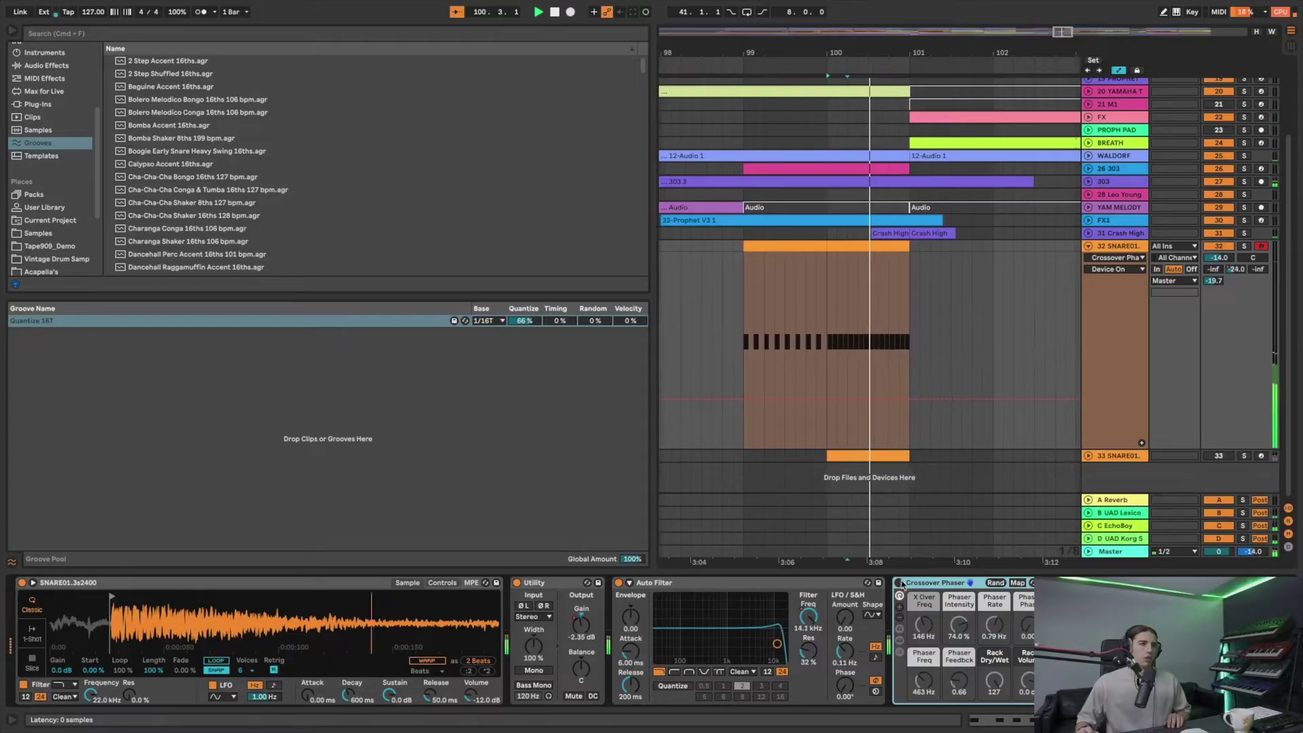
{"action": "key", "text": "space"}
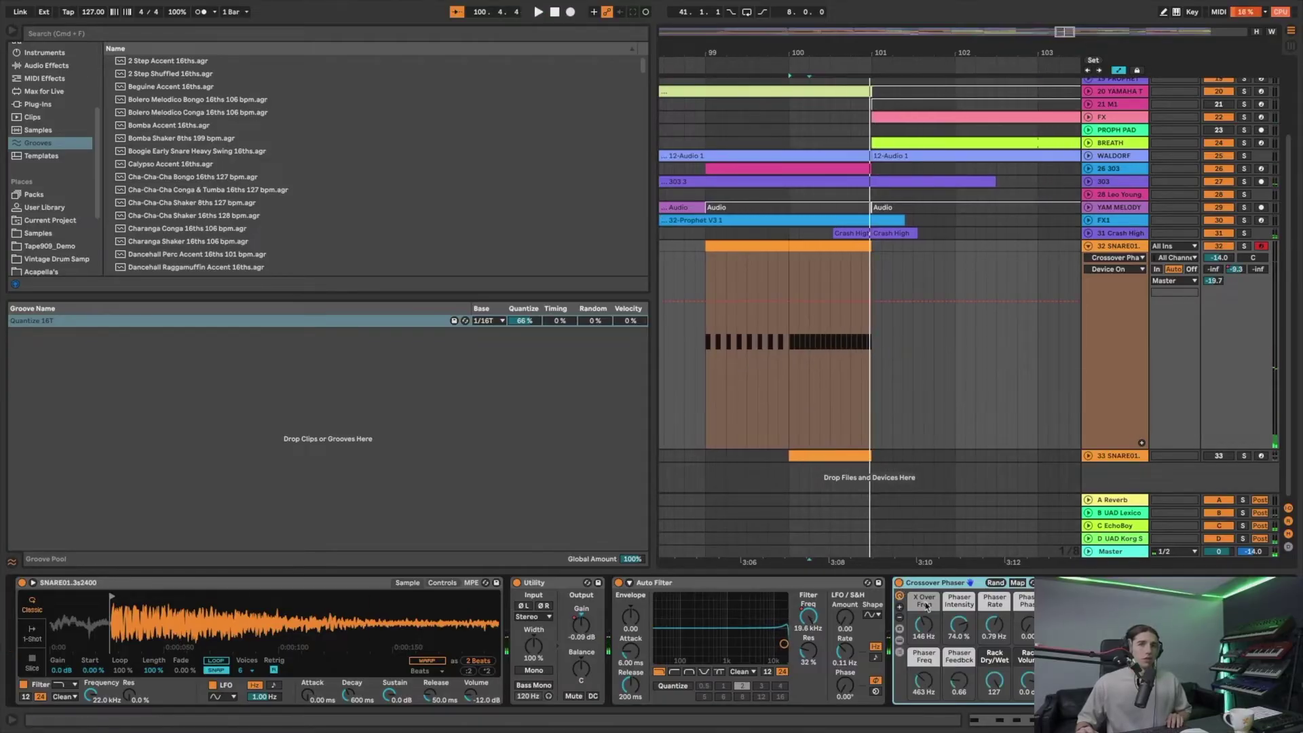
{"action": "key", "text": "space"}
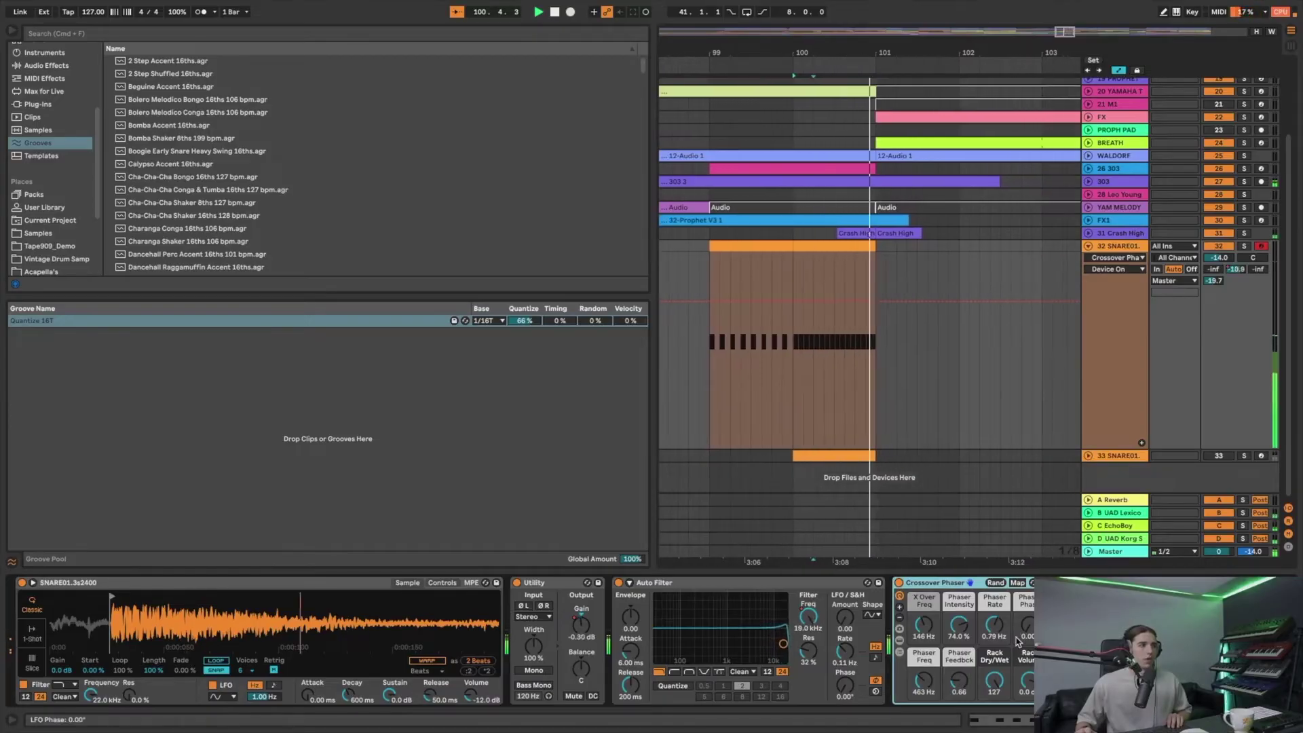
{"action": "left_click", "coordinate": [1089, 246]}
- Hide the browser to give the arrangement the full window width
{"action": "scroll", "coordinate": [1037, 358], "scroll_direction": "left", "scroll_amount": 1}
{"action": "left_click", "coordinate": [1037, 356]}
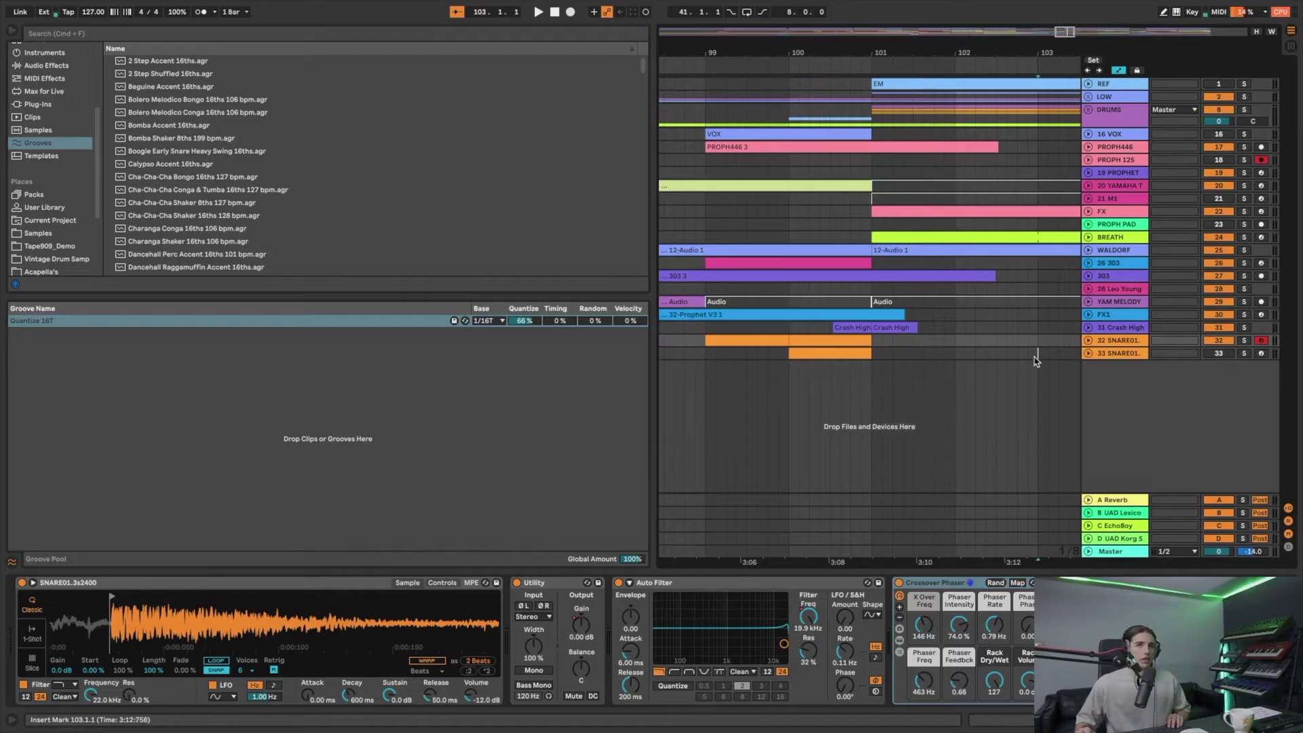
{"action": "key", "text": "minus"}
{"action": "key", "text": "minus"}
{"action": "key", "text": "minus"}
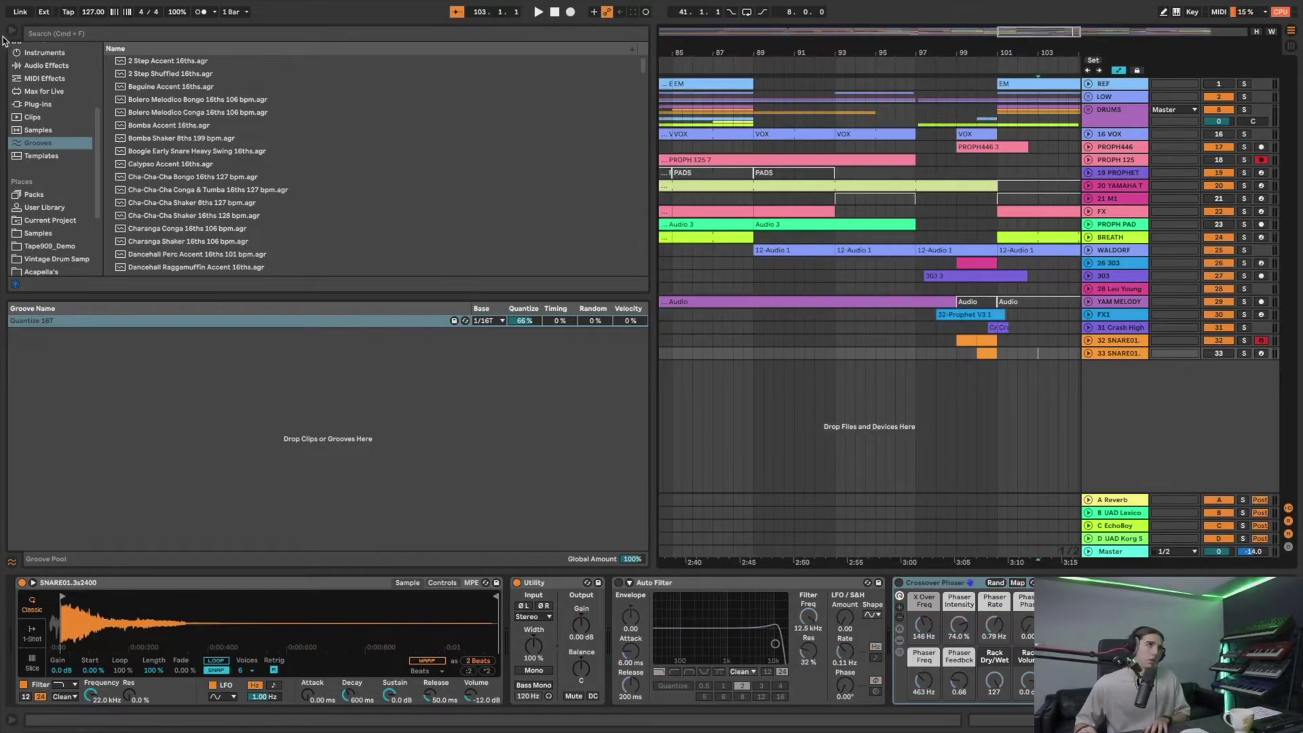
{"action": "left_click", "coordinate": [11, 32]}
- Play the arrangement from the beginning at bar 1
{"action": "scroll", "coordinate": [266, 178], "scroll_direction": "left", "scroll_amount": 6}
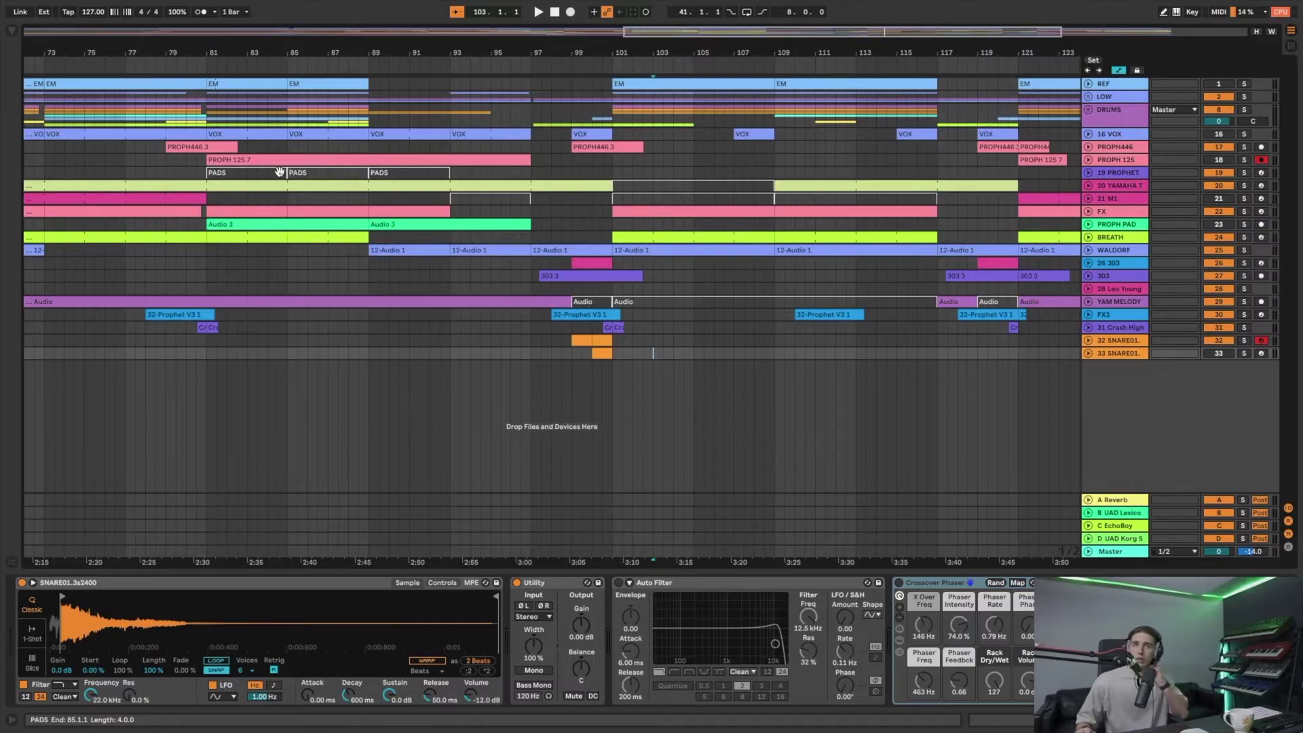
{"action": "scroll", "coordinate": [279, 173], "scroll_direction": "left", "scroll_amount": 10}
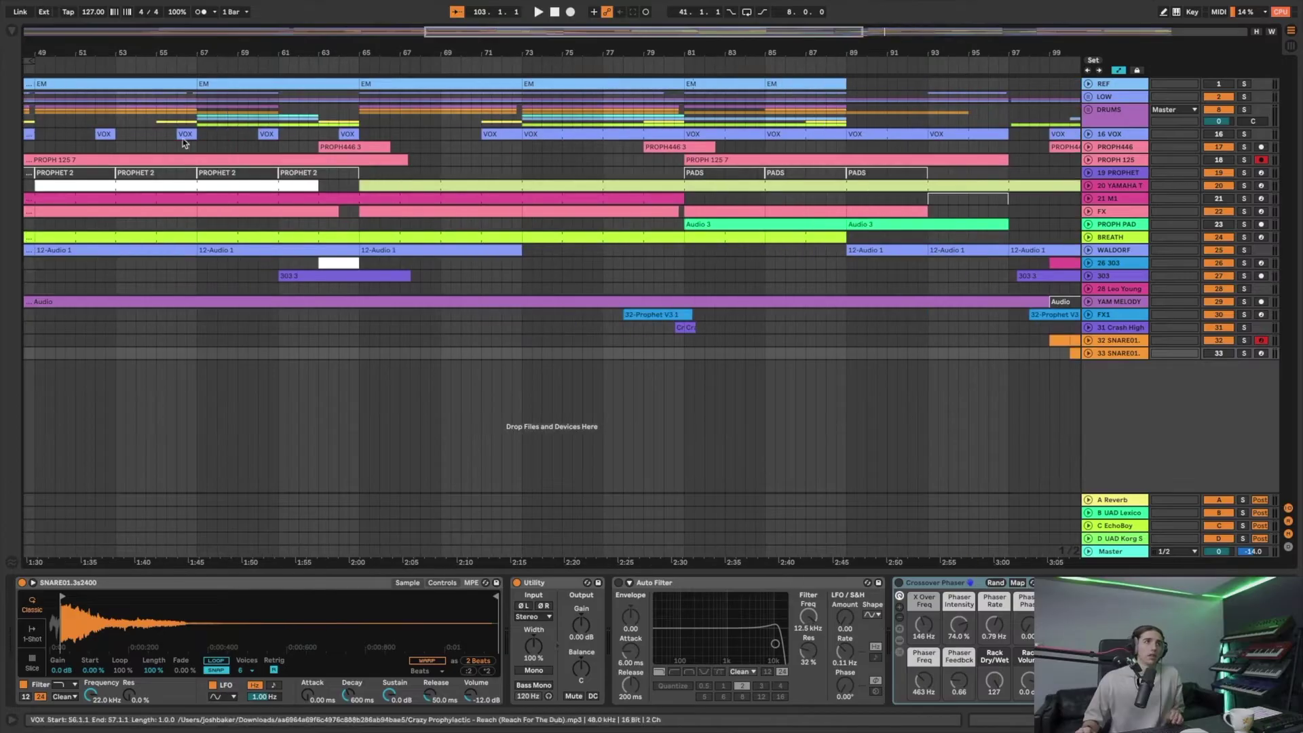
{"action": "scroll", "coordinate": [231, 163], "scroll_direction": "left", "scroll_amount": 12}
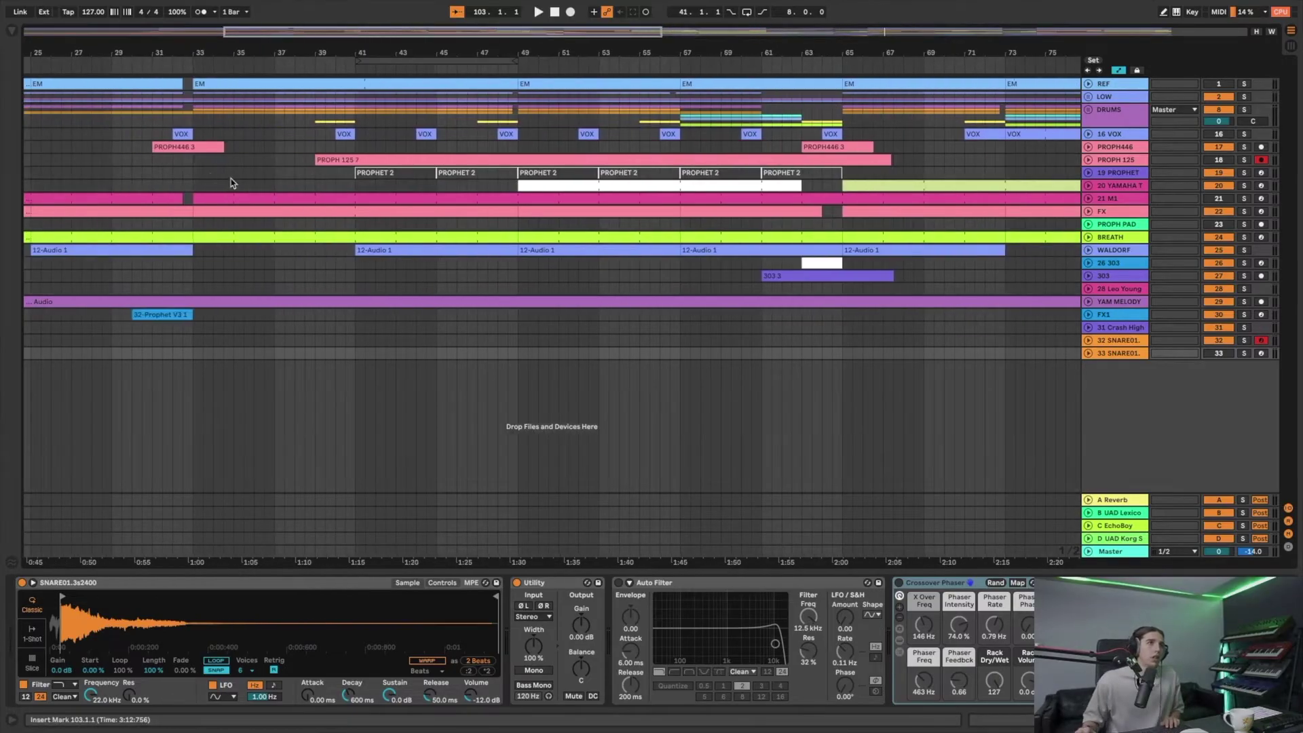
{"action": "scroll", "coordinate": [169, 179], "scroll_direction": "left", "scroll_amount": 5}
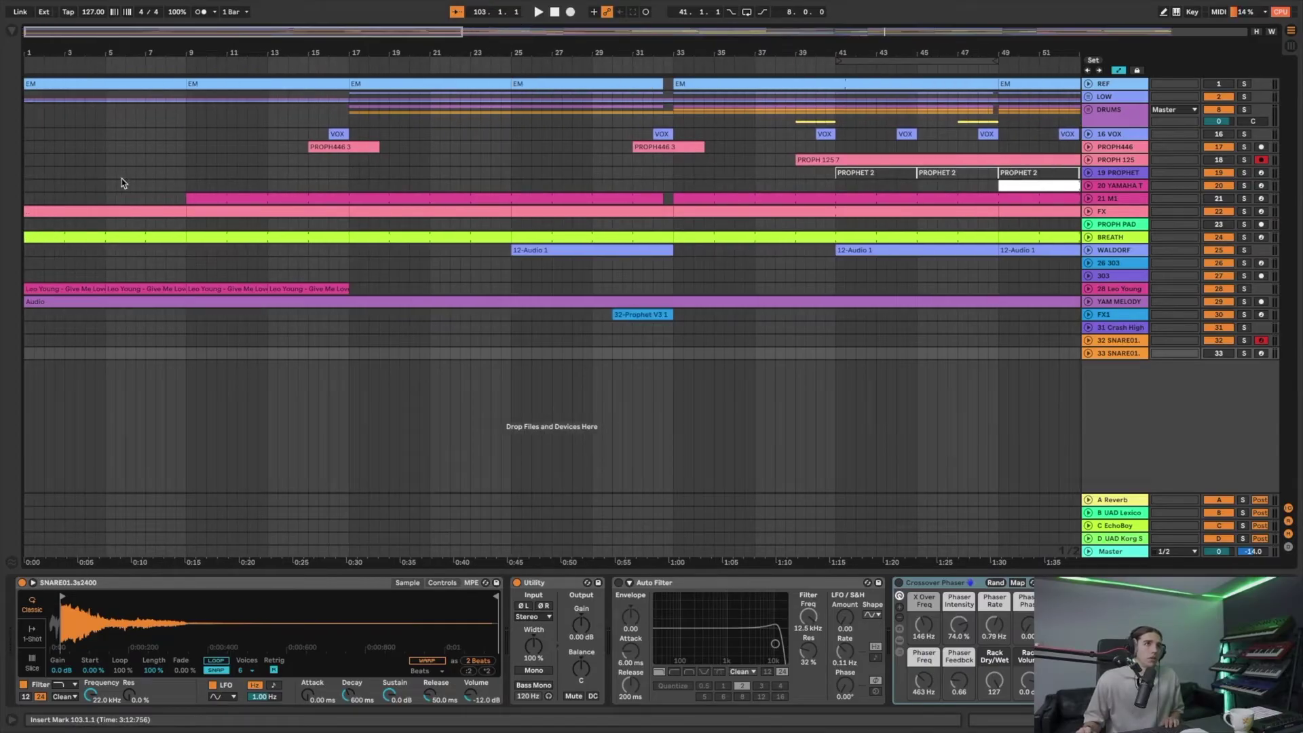
{"action": "left_click", "coordinate": [27, 105]}
{"action": "key", "text": "space"}
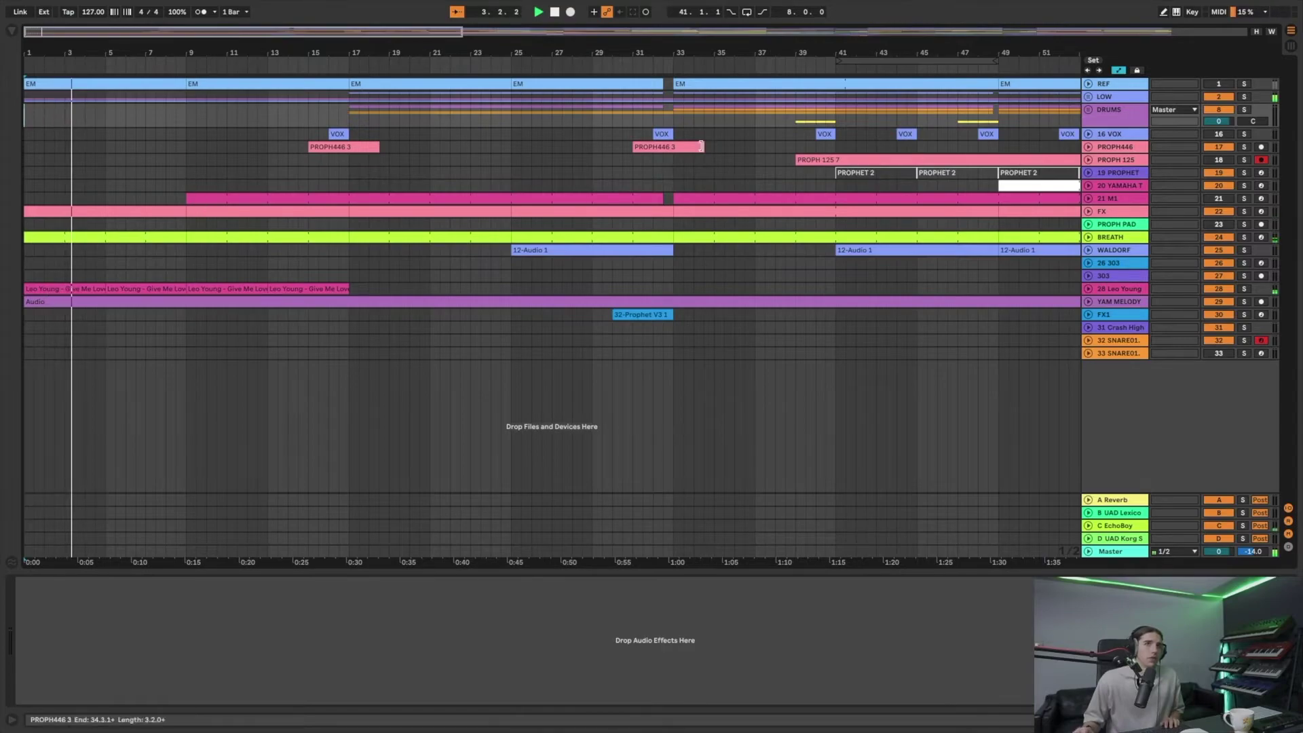
- Play the intro's transition into bar 17, inspecting the VOX clip at bar 16 and the PROPH446 track's effects
{"action": "left_click", "coordinate": [845, 340]}
{"action": "key", "text": "minus"}
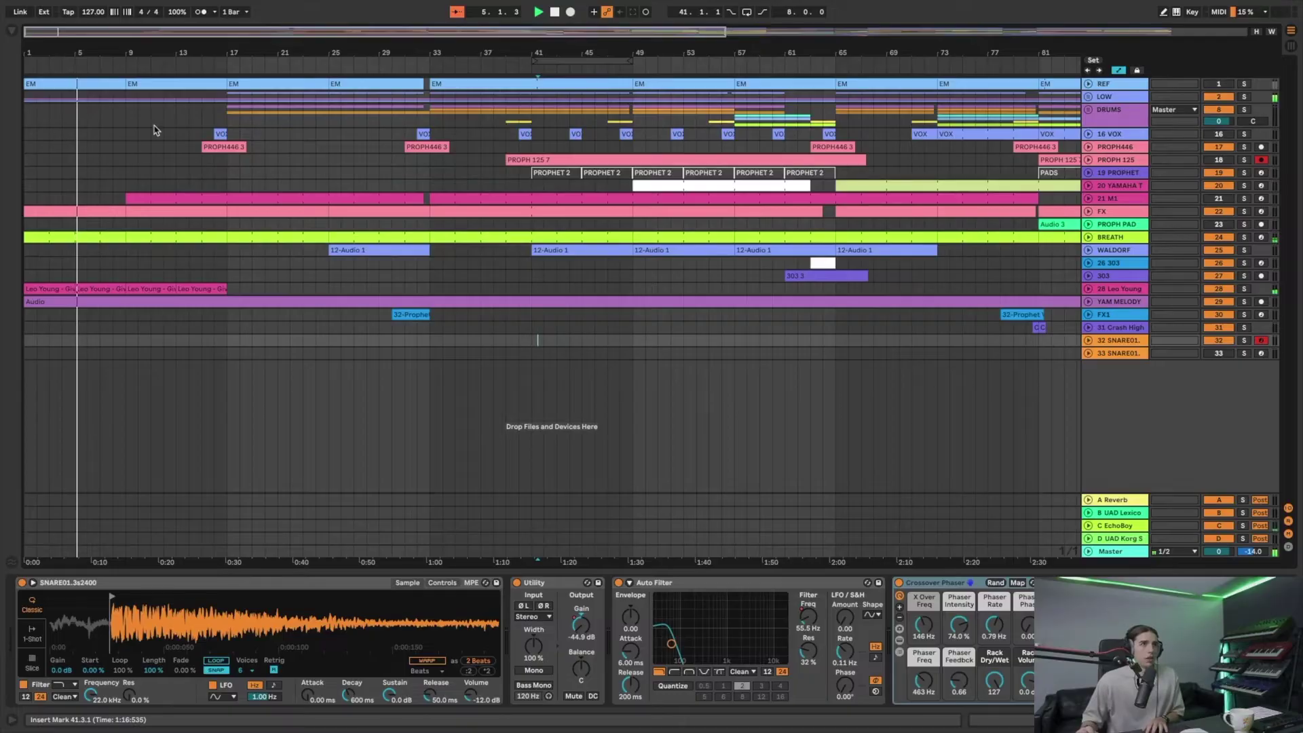
{"action": "left_click", "coordinate": [221, 134]}
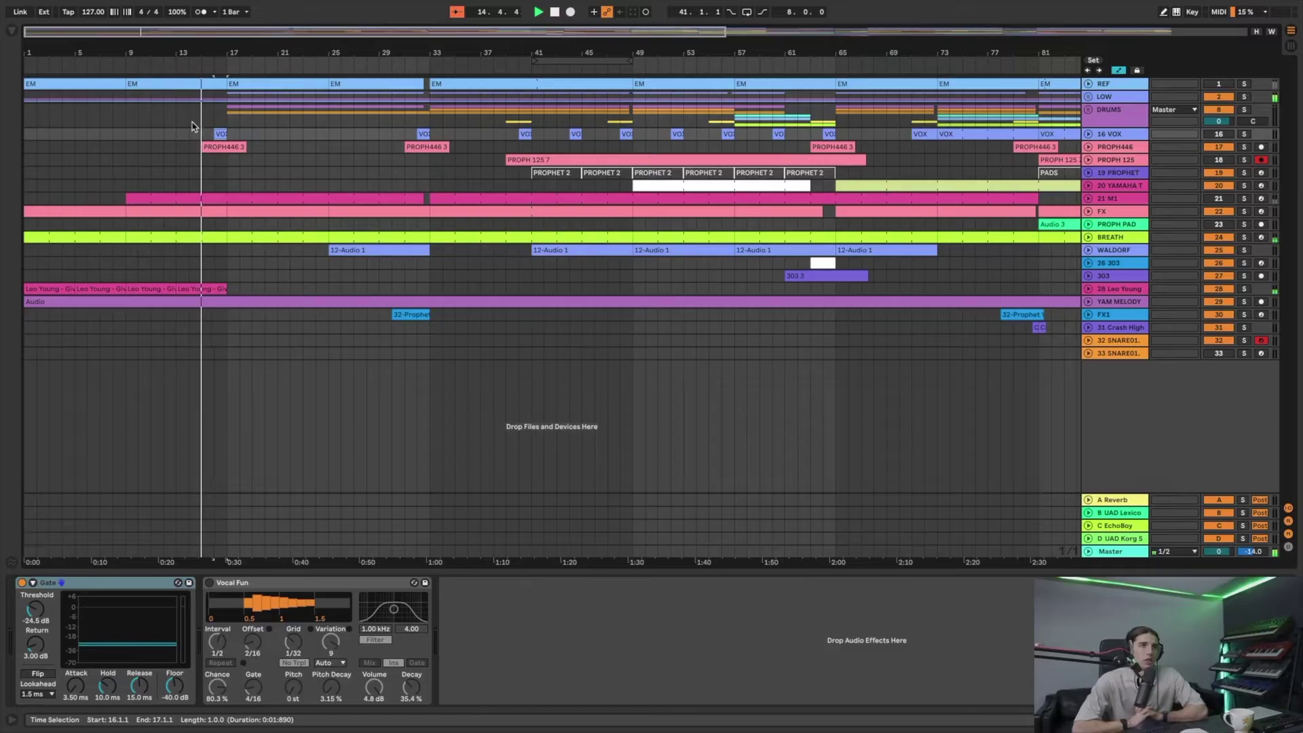
{"action": "left_click", "coordinate": [222, 134]}
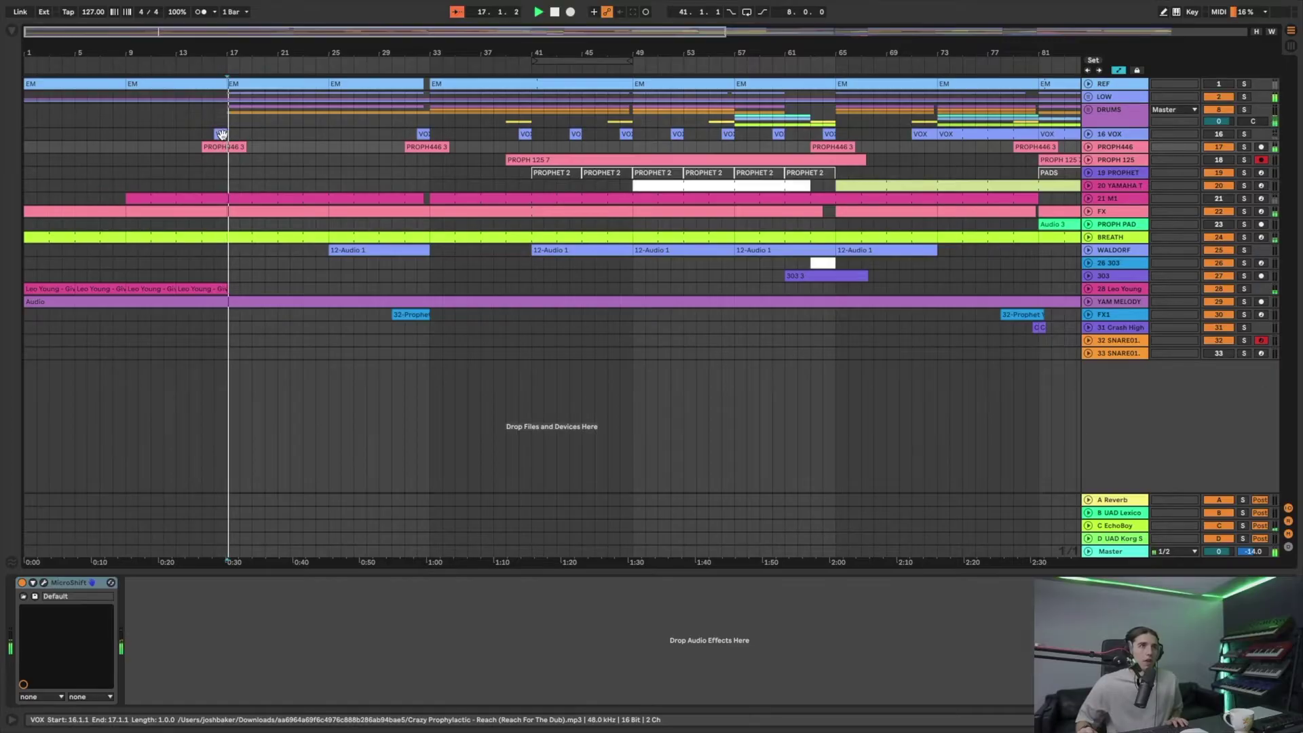
{"action": "left_click", "coordinate": [1215, 134]}
{"action": "key", "text": "space"}
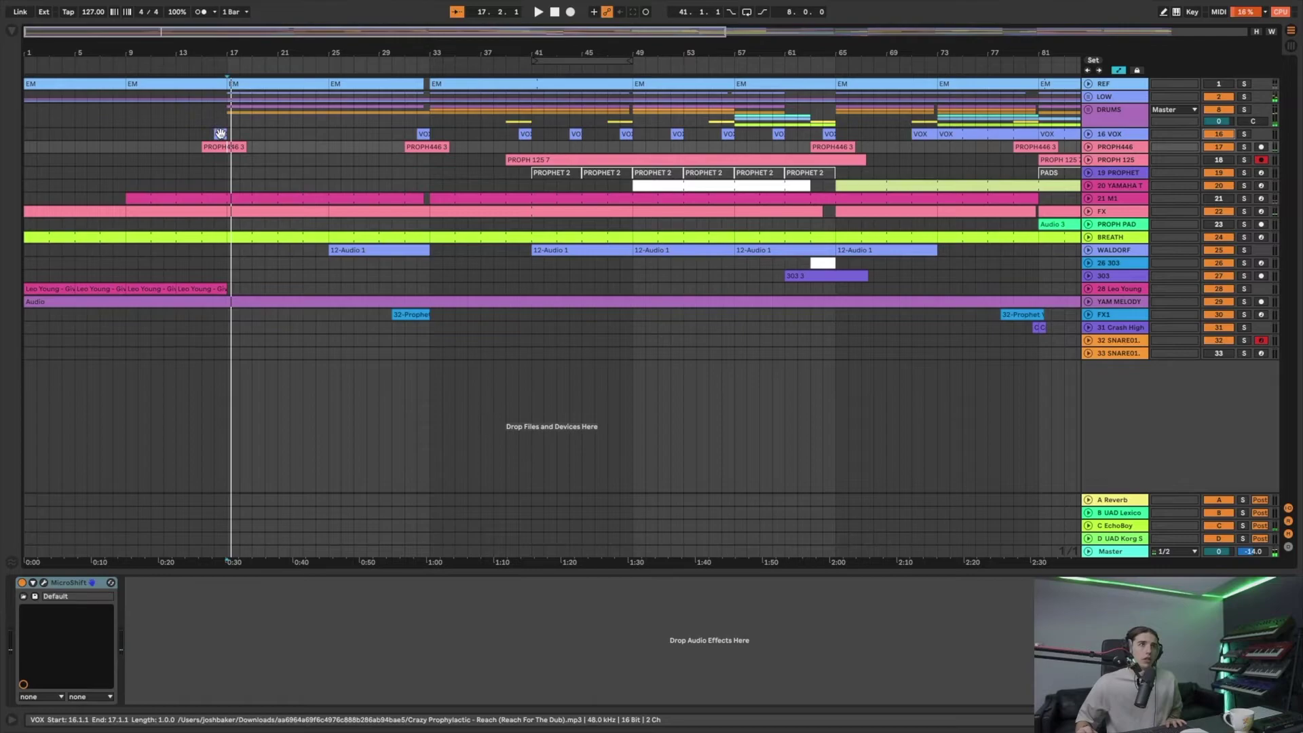
- Unfold the PROPH446 and VOX tracks and play the transition from bar 16
{"action": "left_click", "coordinate": [1119, 148]}
{"action": "left_click", "coordinate": [1088, 146]}
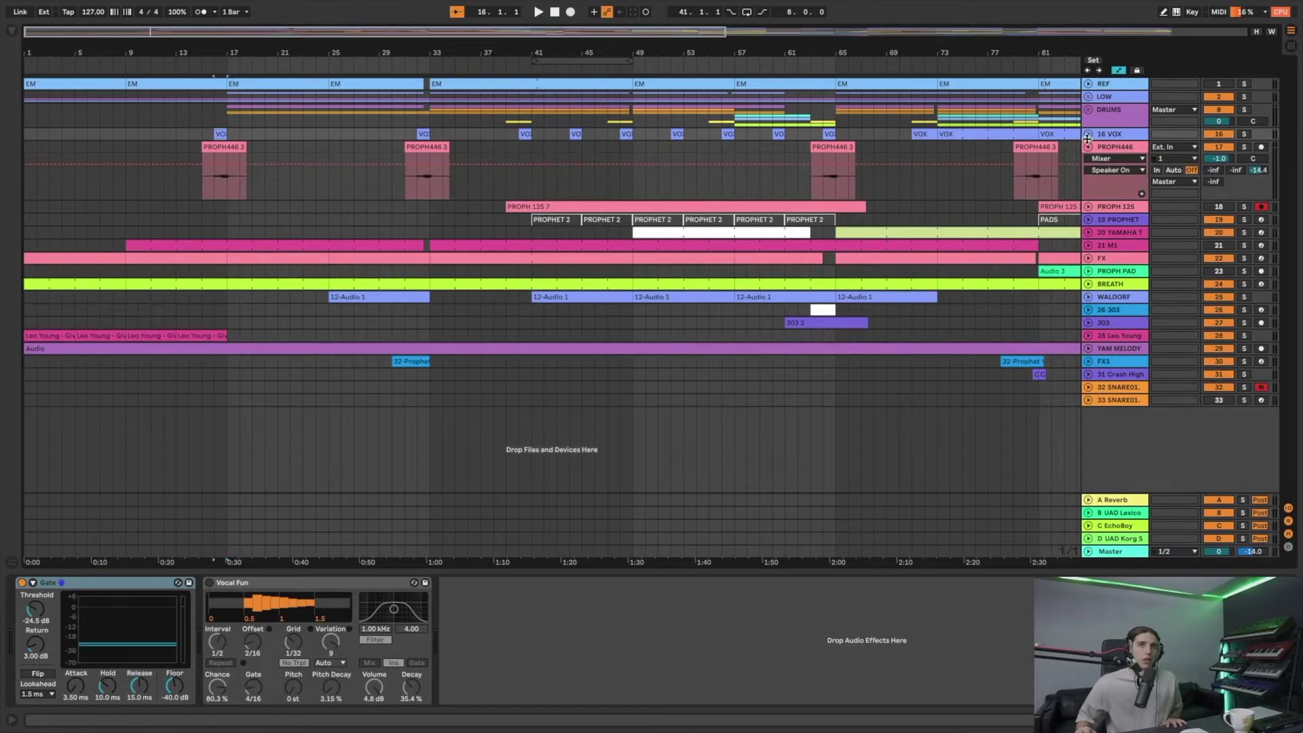
{"action": "left_click", "coordinate": [1089, 134]}
{"action": "key", "text": "space"}
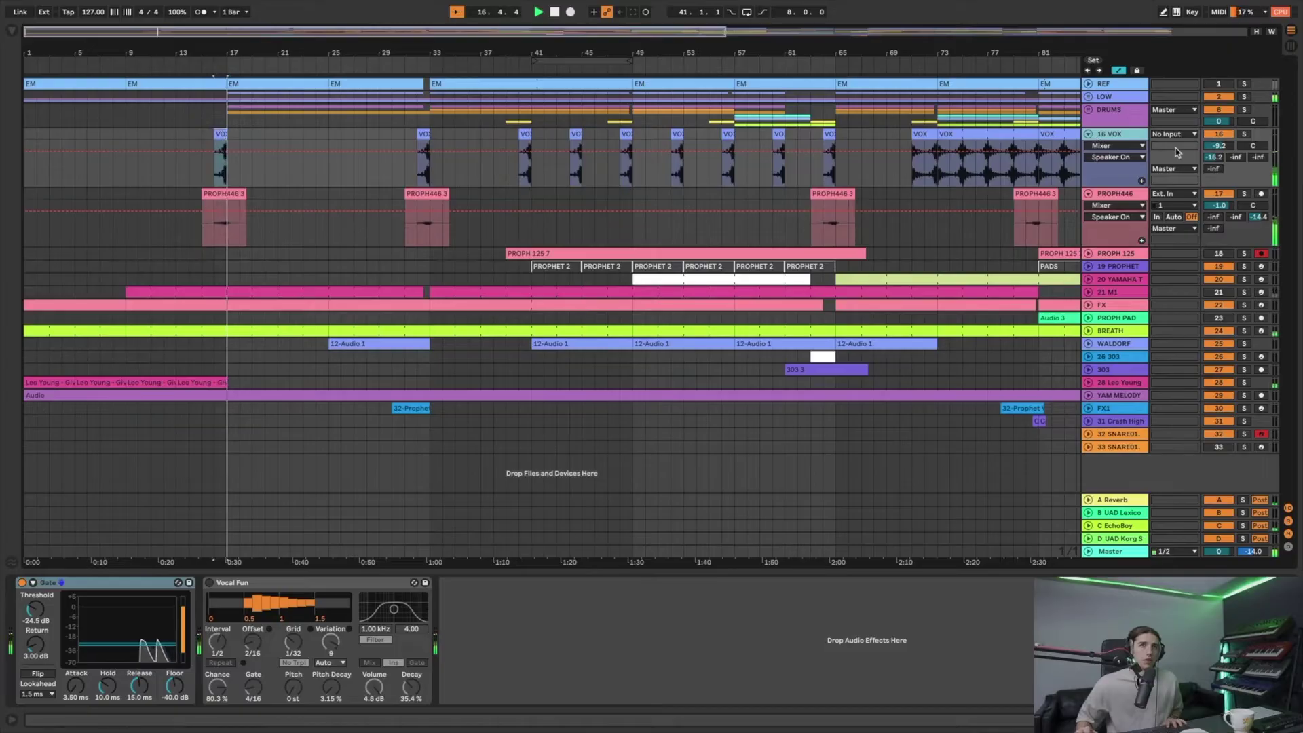
- Solo the PROPH446 and VOX tracks in turn to audition their bar 16 transition sounds, ending with all solos cleared
{"action": "left_click", "coordinate": [1245, 195]}
{"action": "key", "text": "space"}
{"action": "key", "text": "space"}
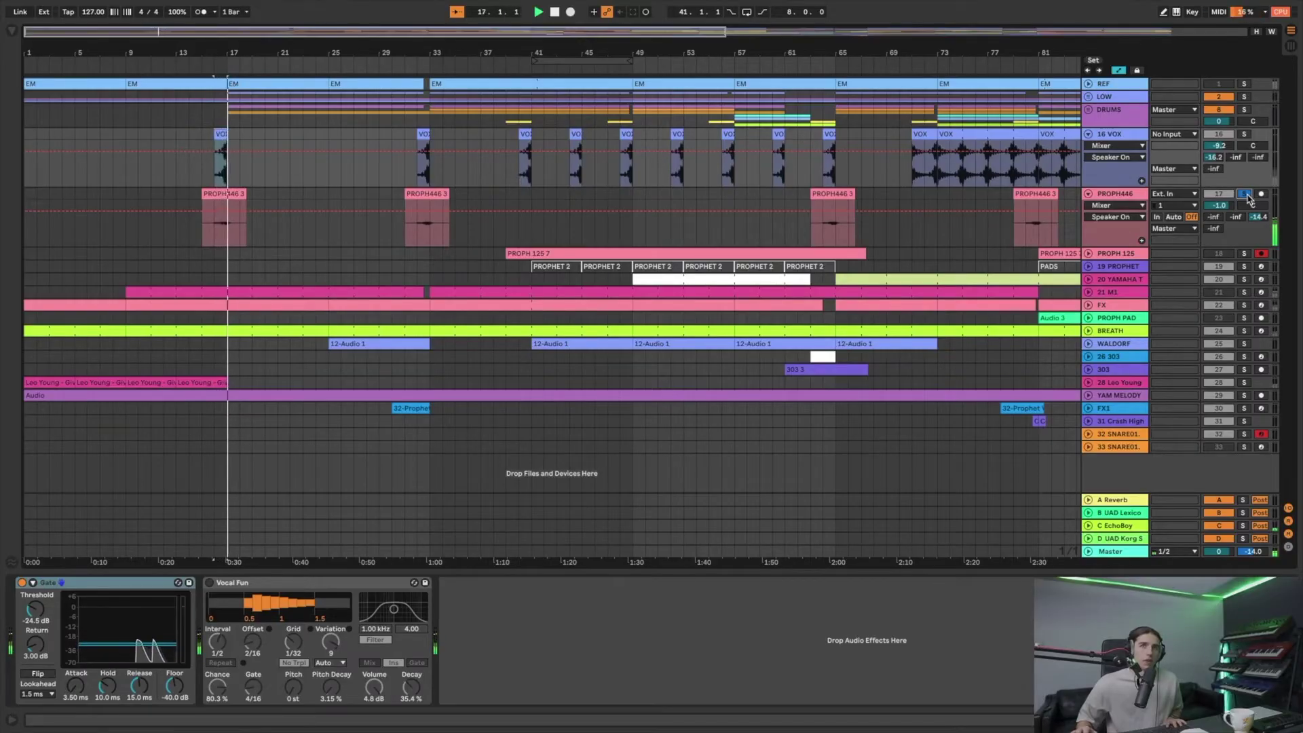
{"action": "left_click", "coordinate": [1244, 134]}
{"action": "key", "text": "space"}
{"action": "key", "text": "space"}
{"action": "left_click", "coordinate": [1244, 134]}
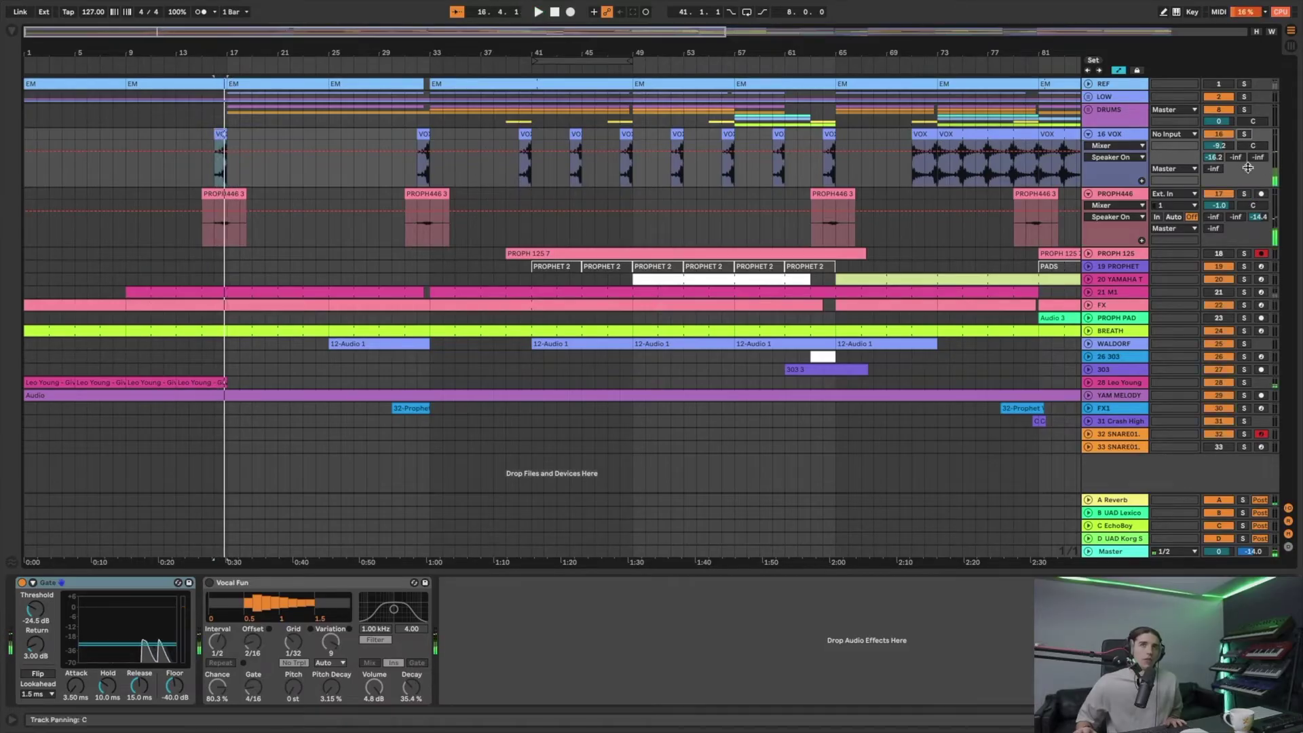
- Fold the PROPH446 and VOX tracks and play the transition into bar 33 from the PROPH446 clip at bar 31
{"action": "left_click", "coordinate": [1088, 195]}
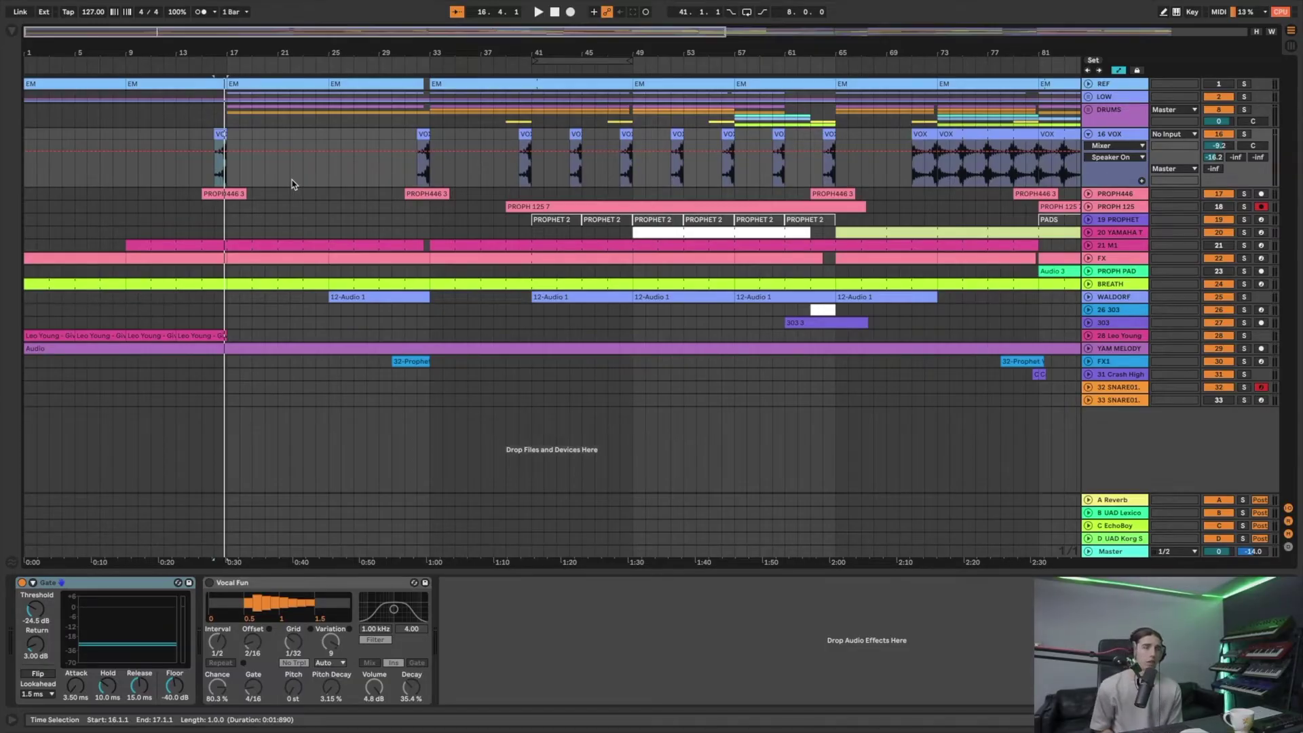
{"action": "key", "text": "space"}
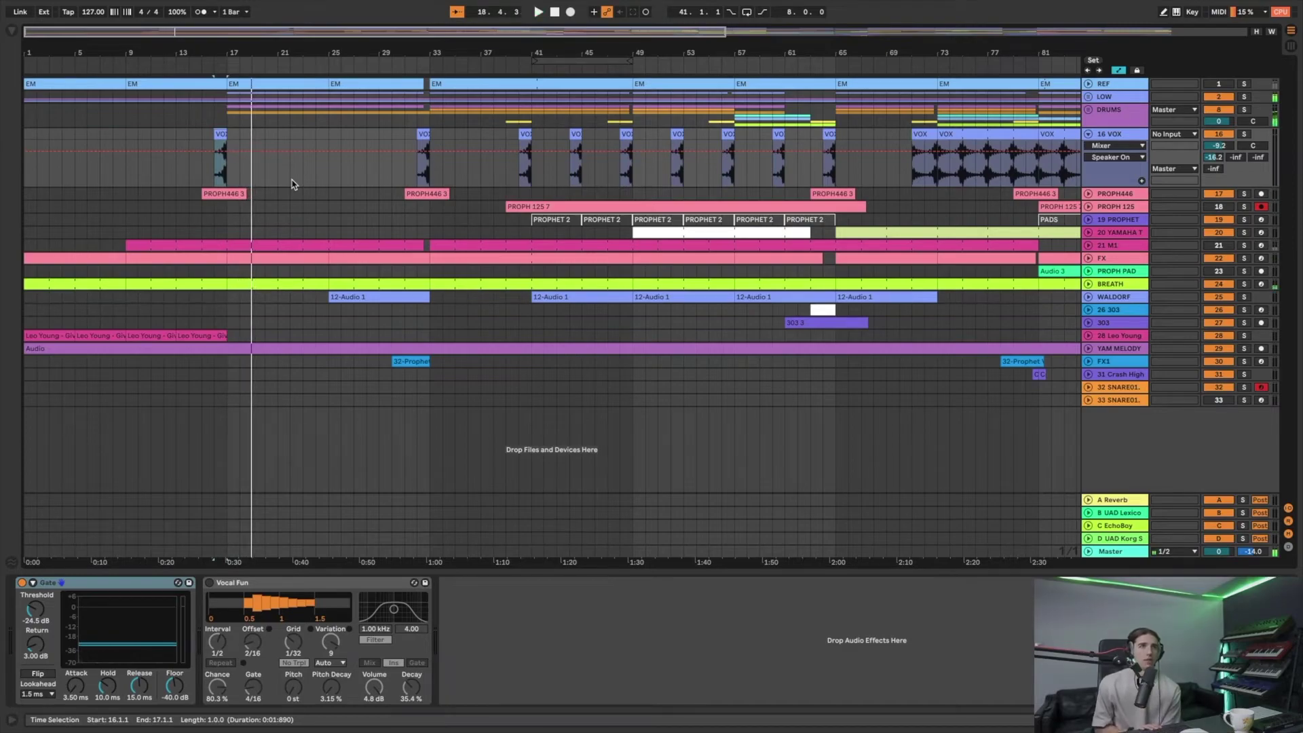
{"action": "left_click", "coordinate": [424, 194]}
{"action": "left_click", "coordinate": [424, 194]}
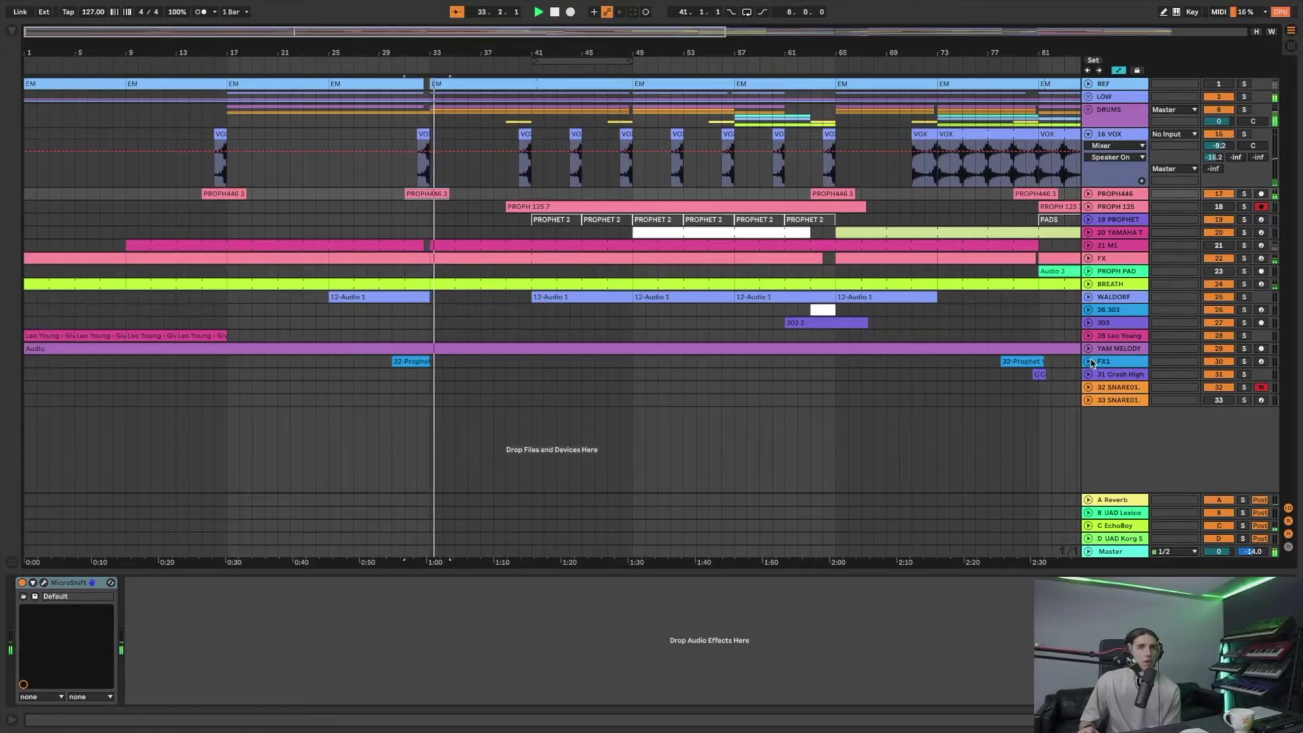
{"action": "left_click", "coordinate": [1088, 135]}
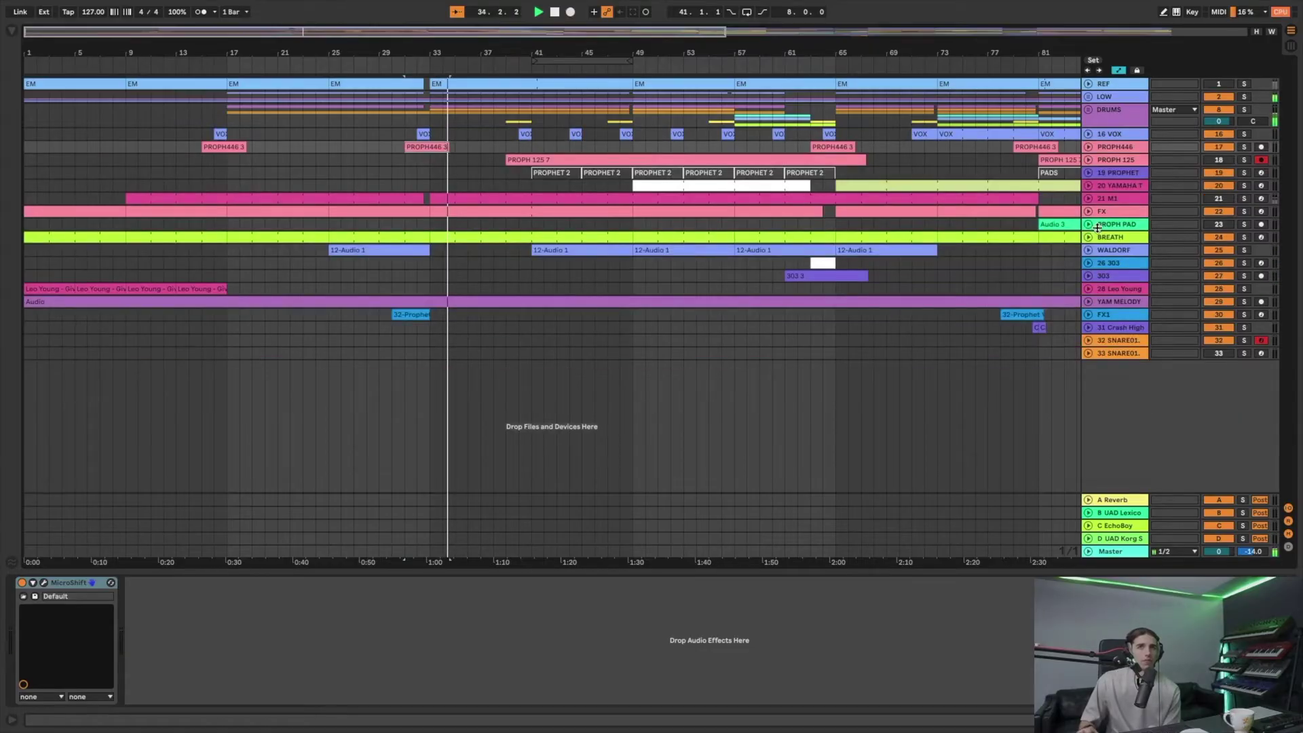
- Unfold the FX1 track and loop its Prophet V3 clip from 31.1.1 to 33.1.1
{"action": "left_click", "coordinate": [1088, 314]}
{"action": "left_click", "coordinate": [410, 314]}
{"action": "key", "text": "space"}
{"action": "left_click", "coordinate": [396, 365]}
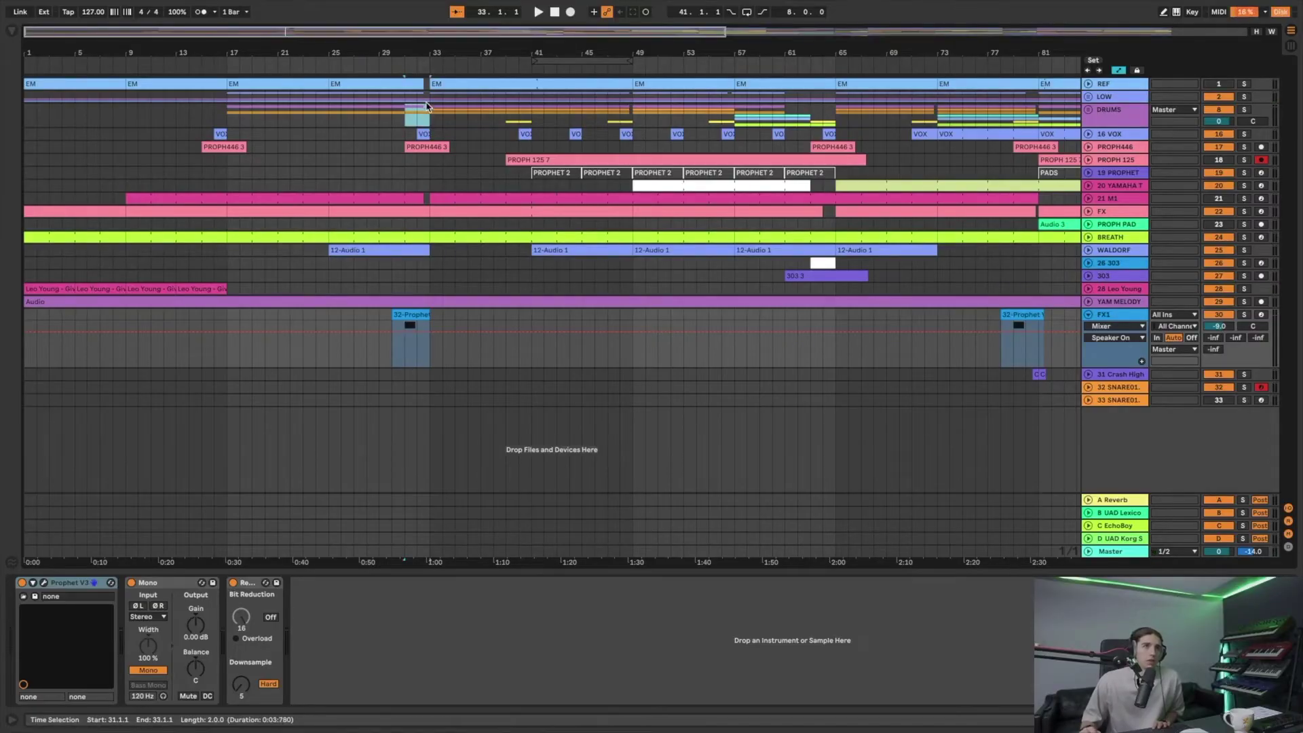
{"action": "key", "text": "z"}
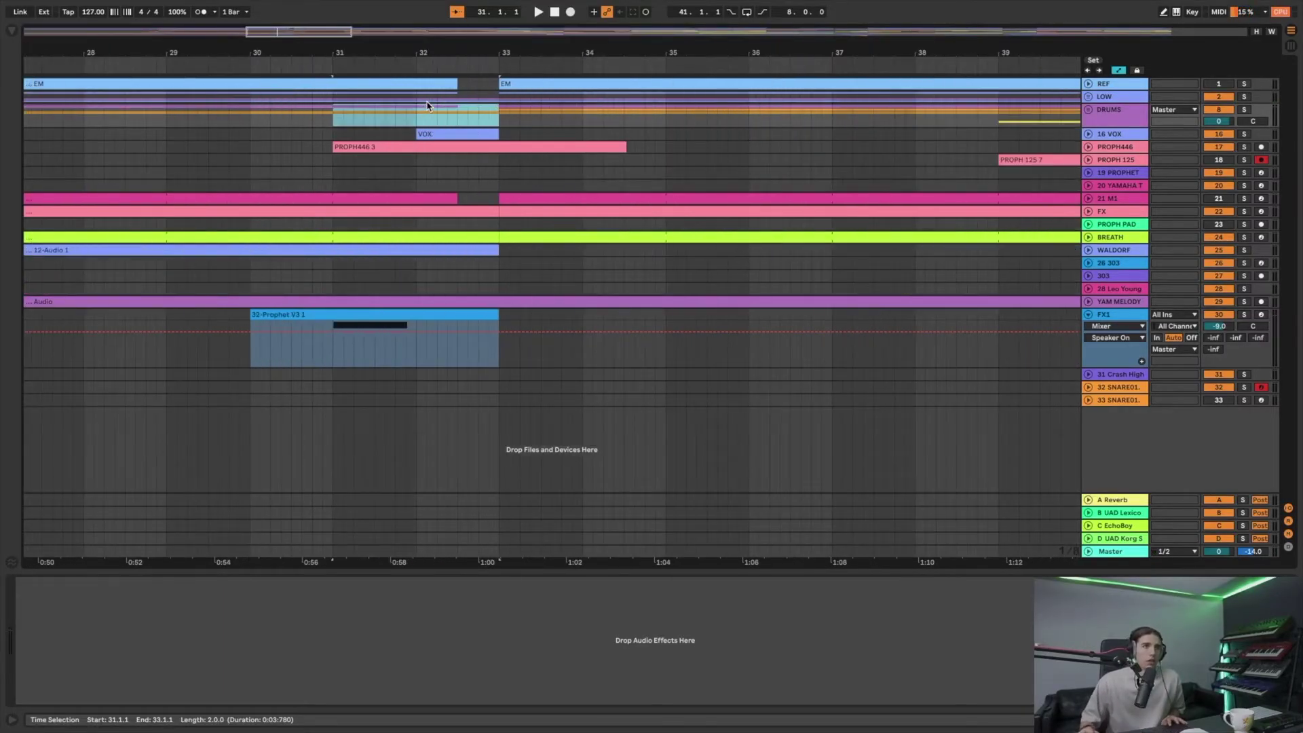
{"action": "left_click_drag", "start_coordinate": [333, 351], "coordinate": [496, 346]}
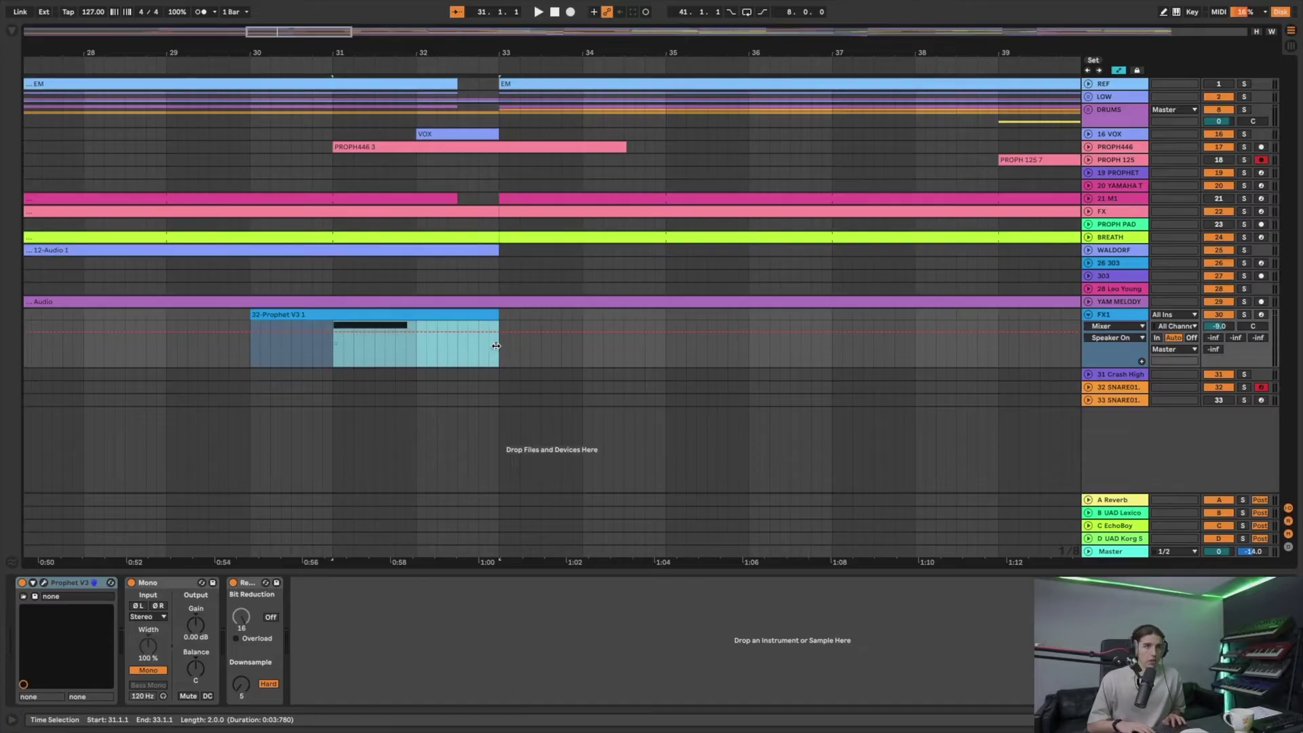
{"action": "scroll", "coordinate": [926, 115], "scroll_direction": "right", "scroll_amount": 1}
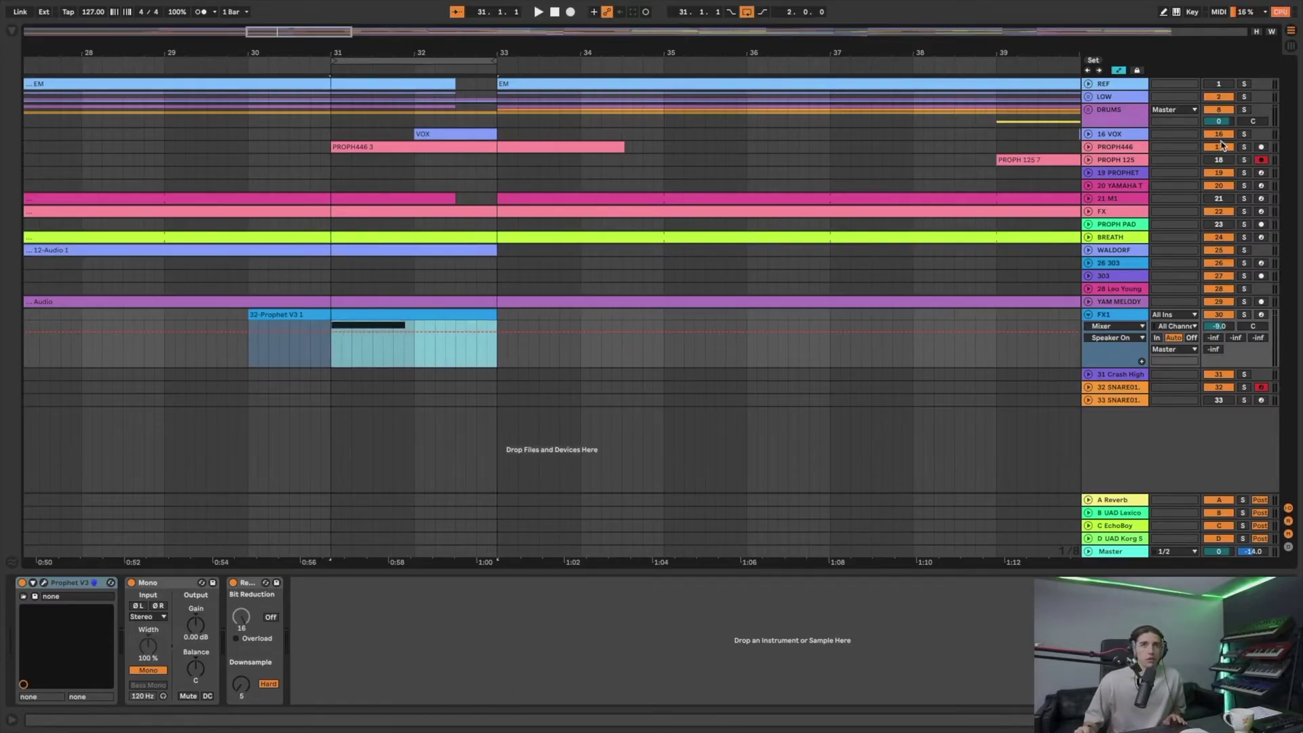
- Solo the VOX, PROPH446 and FX1 tracks together and play the looped transition
{"action": "left_click", "coordinate": [1247, 135]}
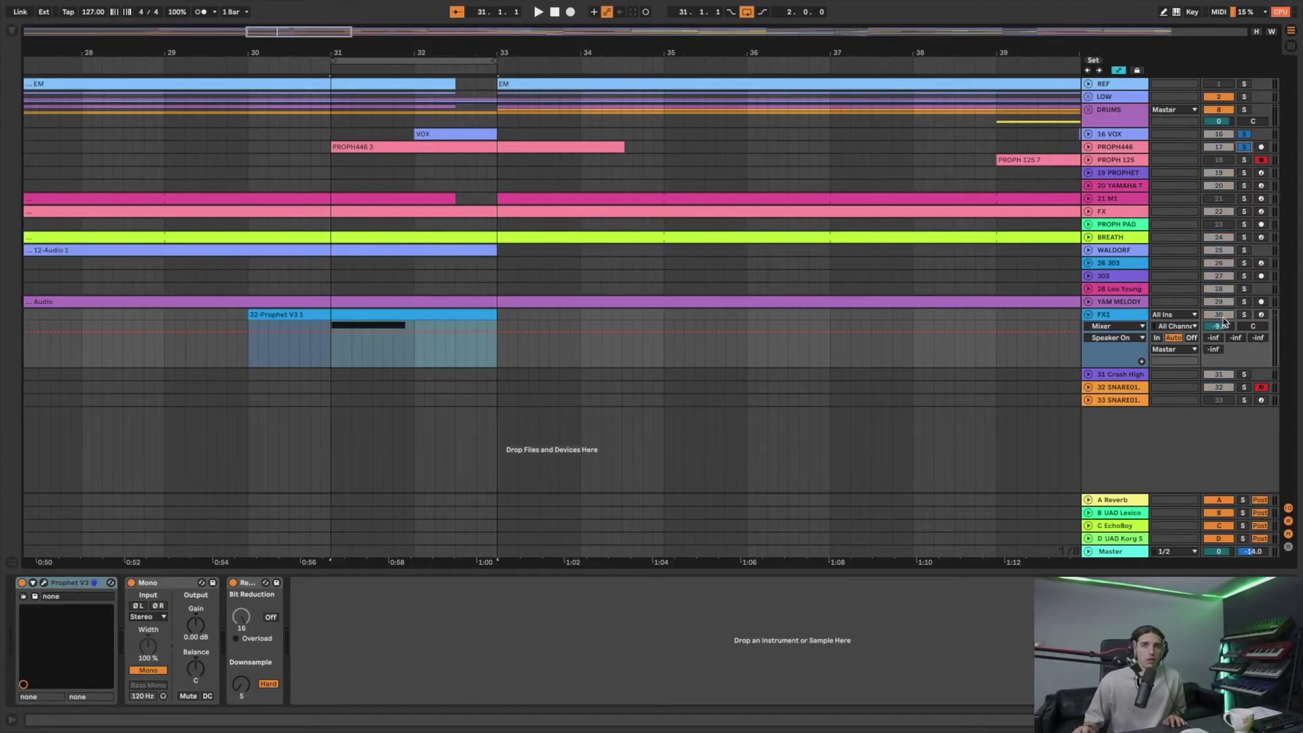
{"action": "left_click", "coordinate": [1245, 316]}
{"action": "key", "text": "space"}
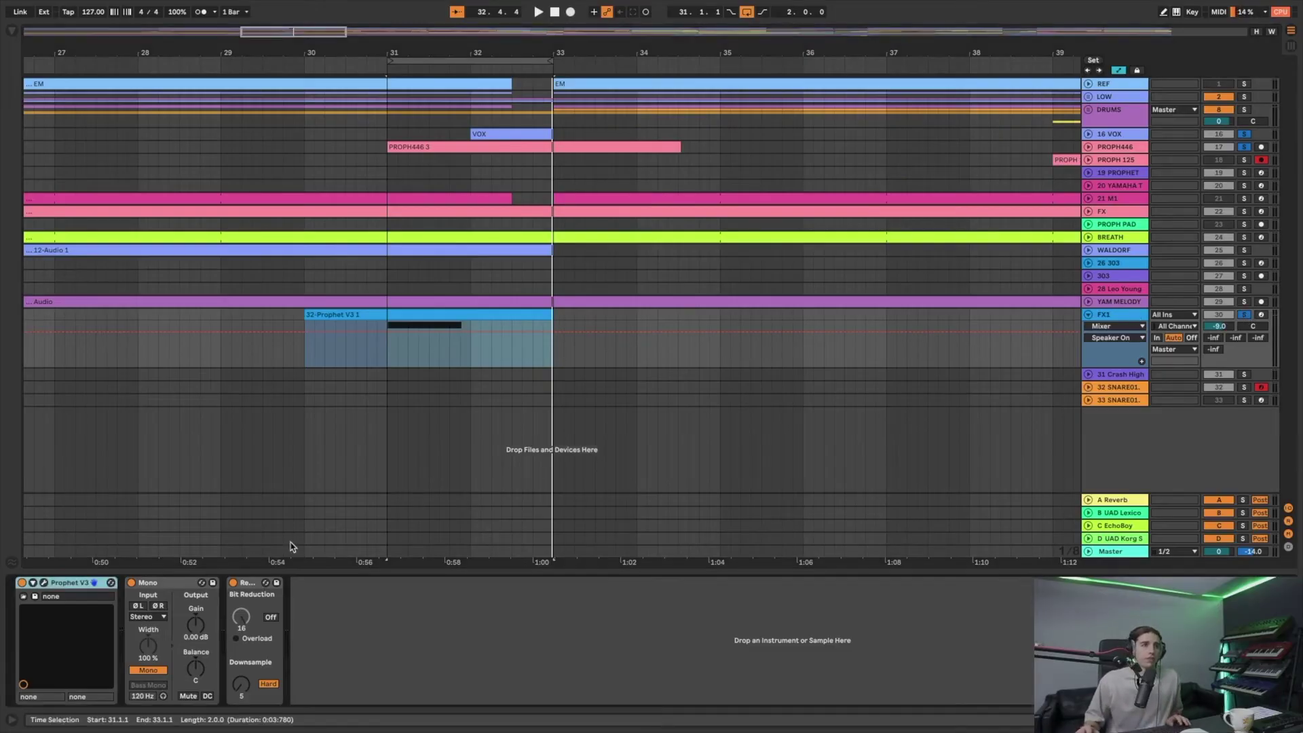
- Open the Prophet V3 synth on the FX1 track, view the Black Noise preset in its preset browser and close the synth
{"action": "left_click", "coordinate": [45, 584]}
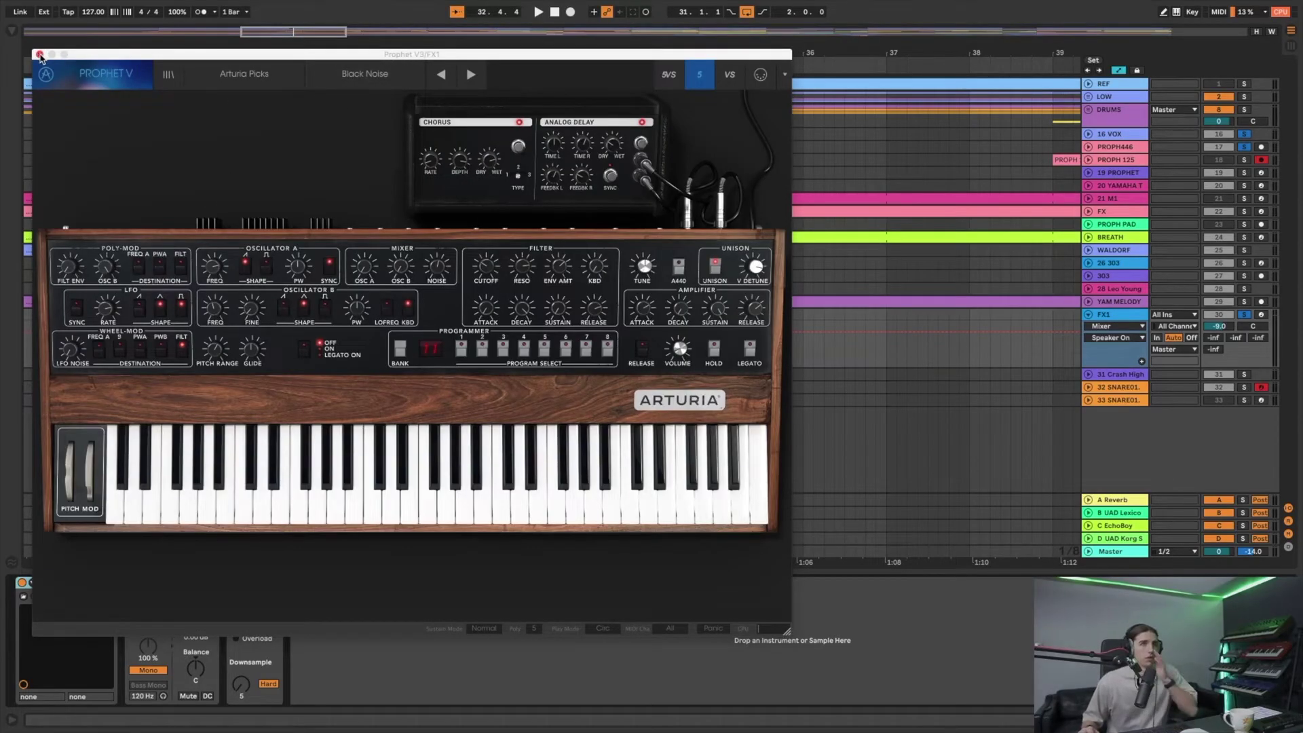
{"action": "left_click", "coordinate": [166, 76]}
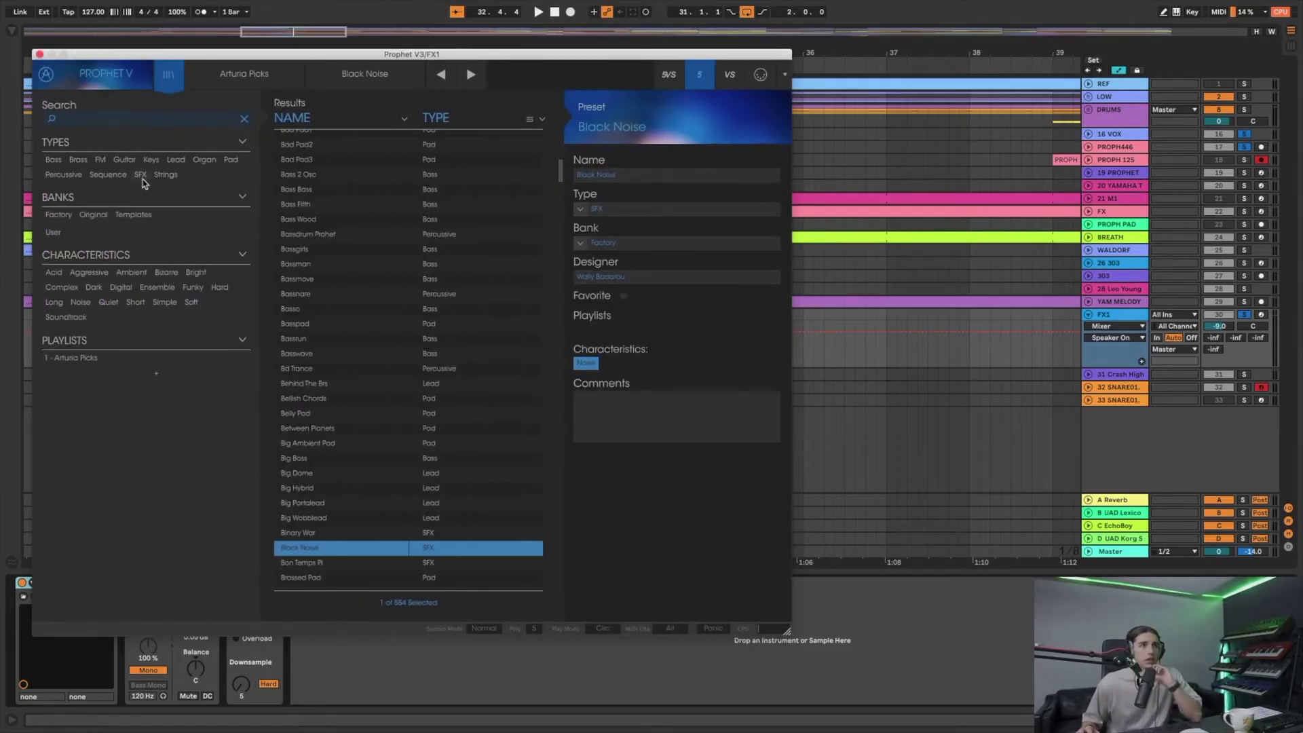
{"action": "left_click", "coordinate": [39, 53]}
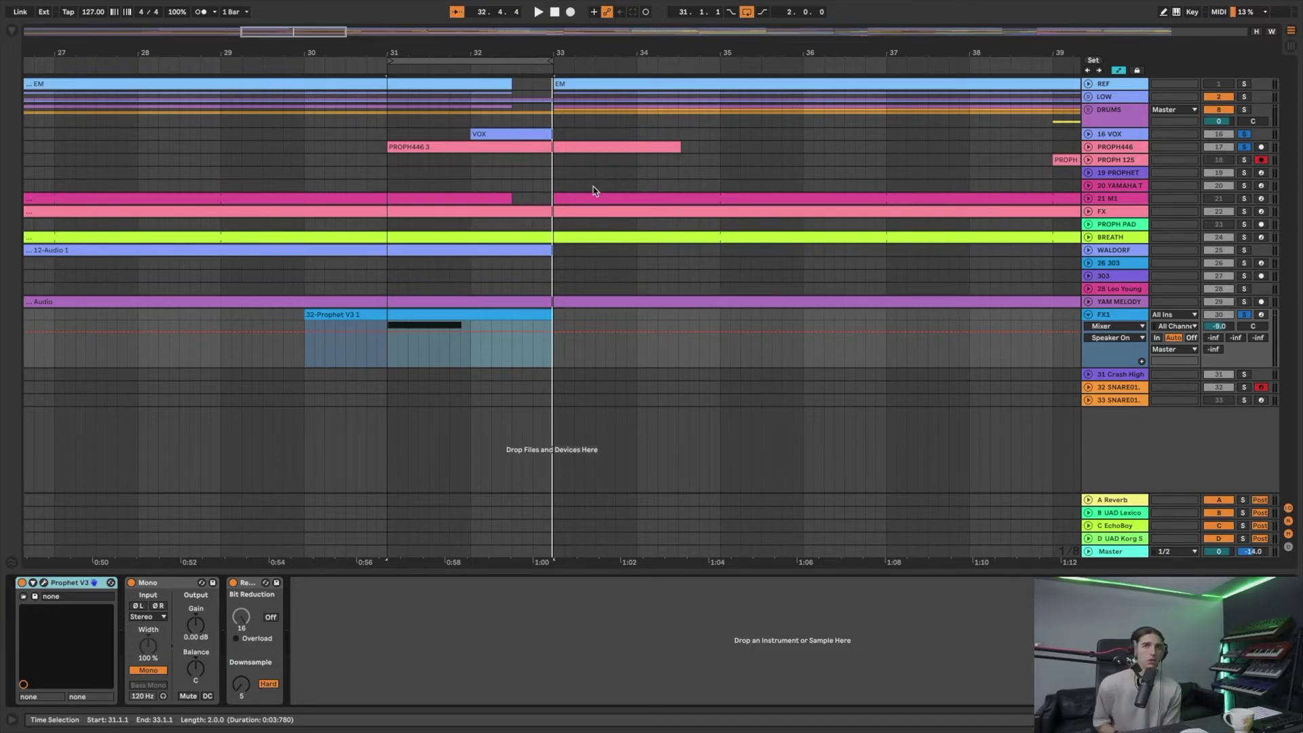
- Trim the start of the FX1 clip before bar 31 to 30.4.3 and play the loop, clearing the track solos
{"action": "left_click_drag", "start_coordinate": [308, 316], "coordinate": [378, 316]}
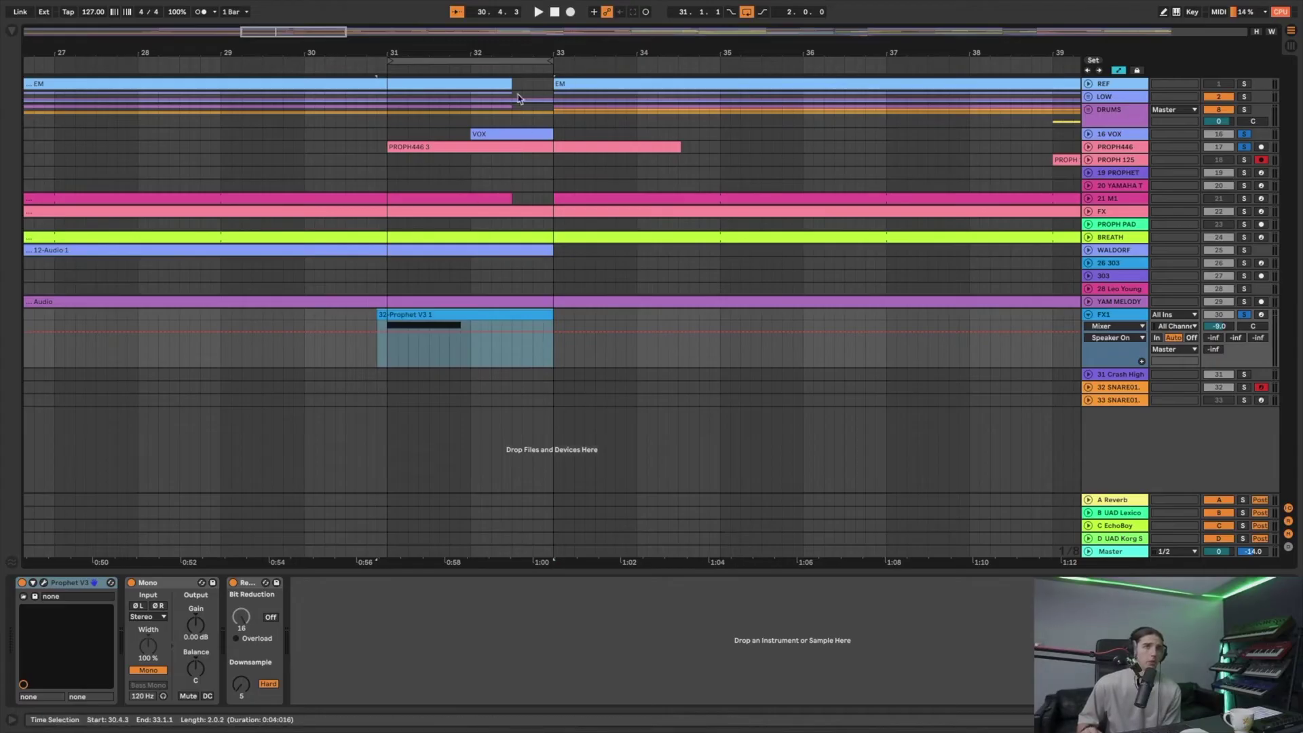
{"action": "key", "text": "space"}
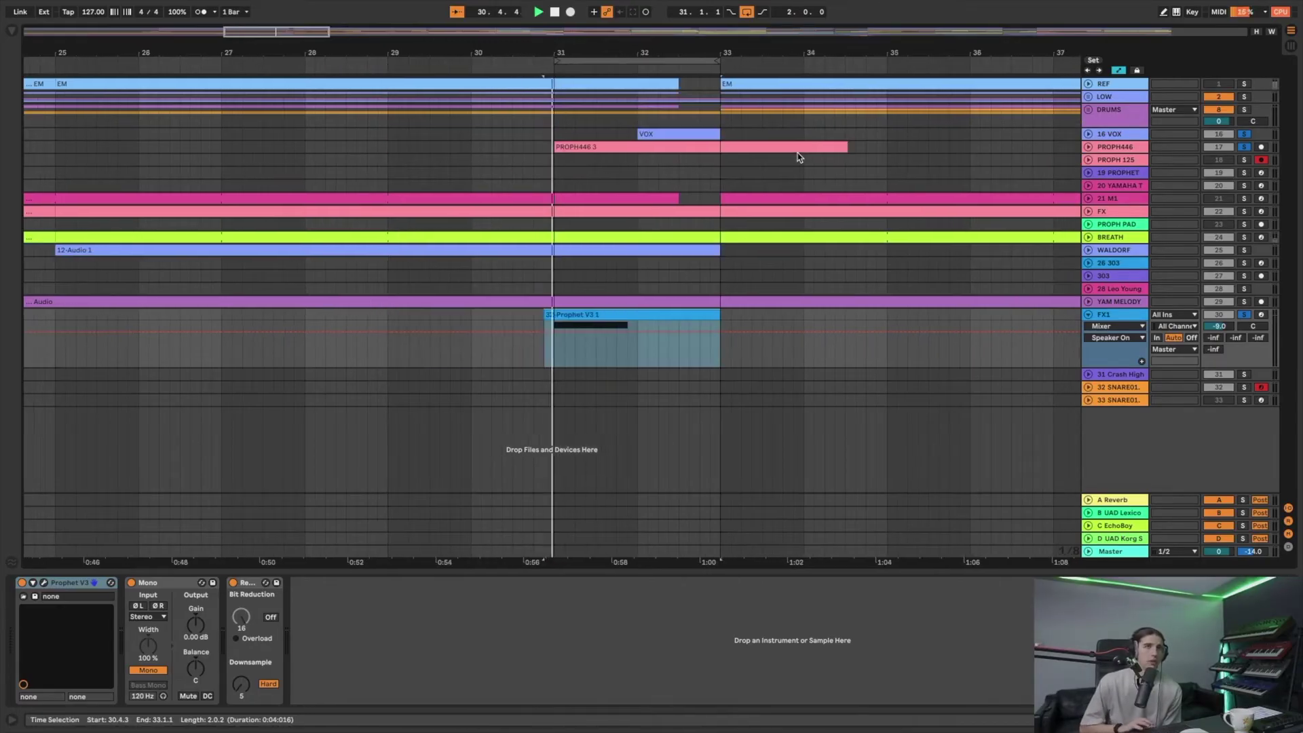
{"action": "left_click", "coordinate": [1245, 147]}
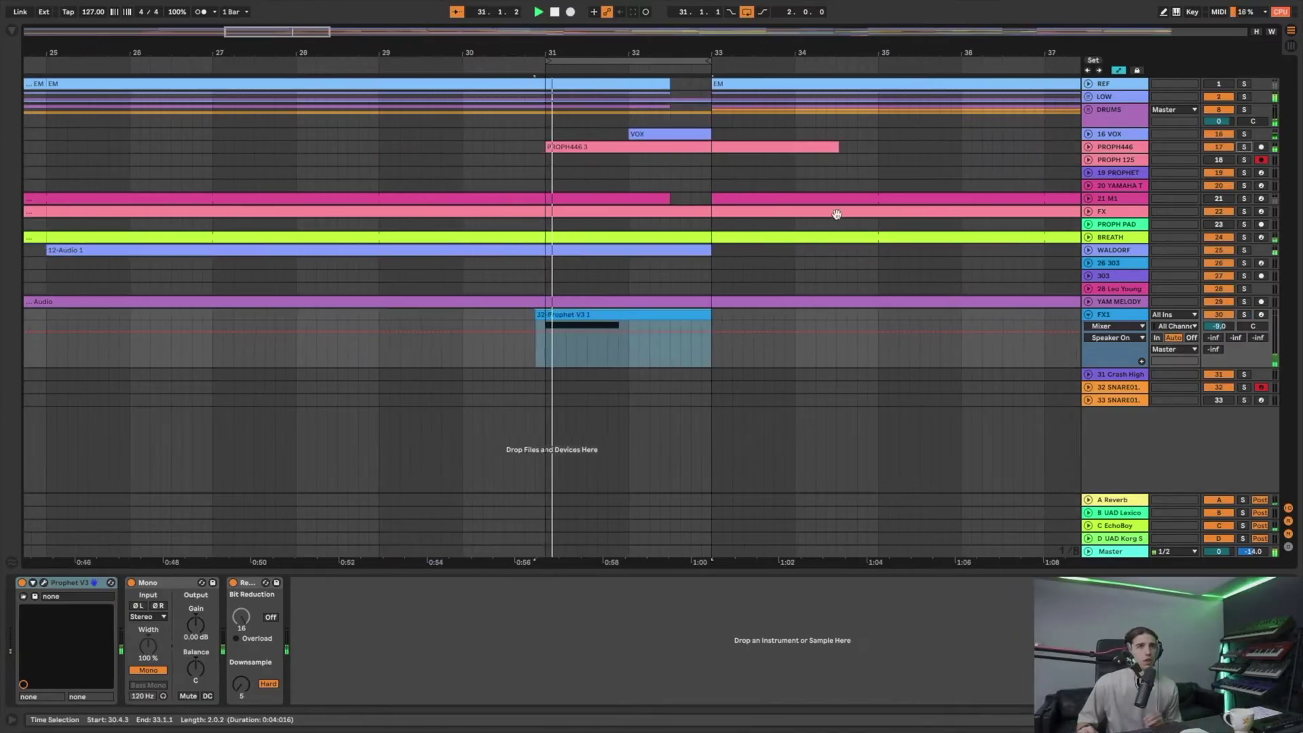
{"action": "left_click", "coordinate": [1092, 328]}
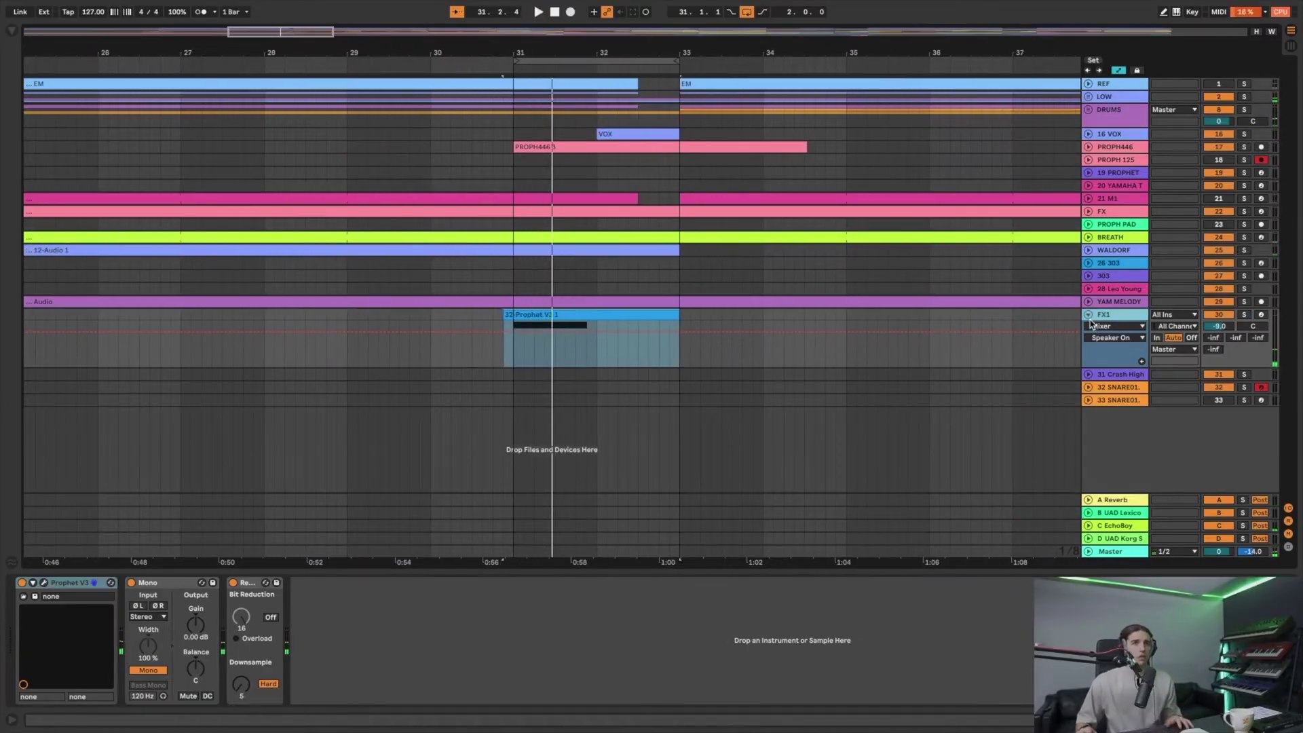
- Fold the FX1 track and create an empty MIDI clip on the second SNARE01 track from 32.3.1 to 33.1.1
{"action": "left_click", "coordinate": [1088, 315]}
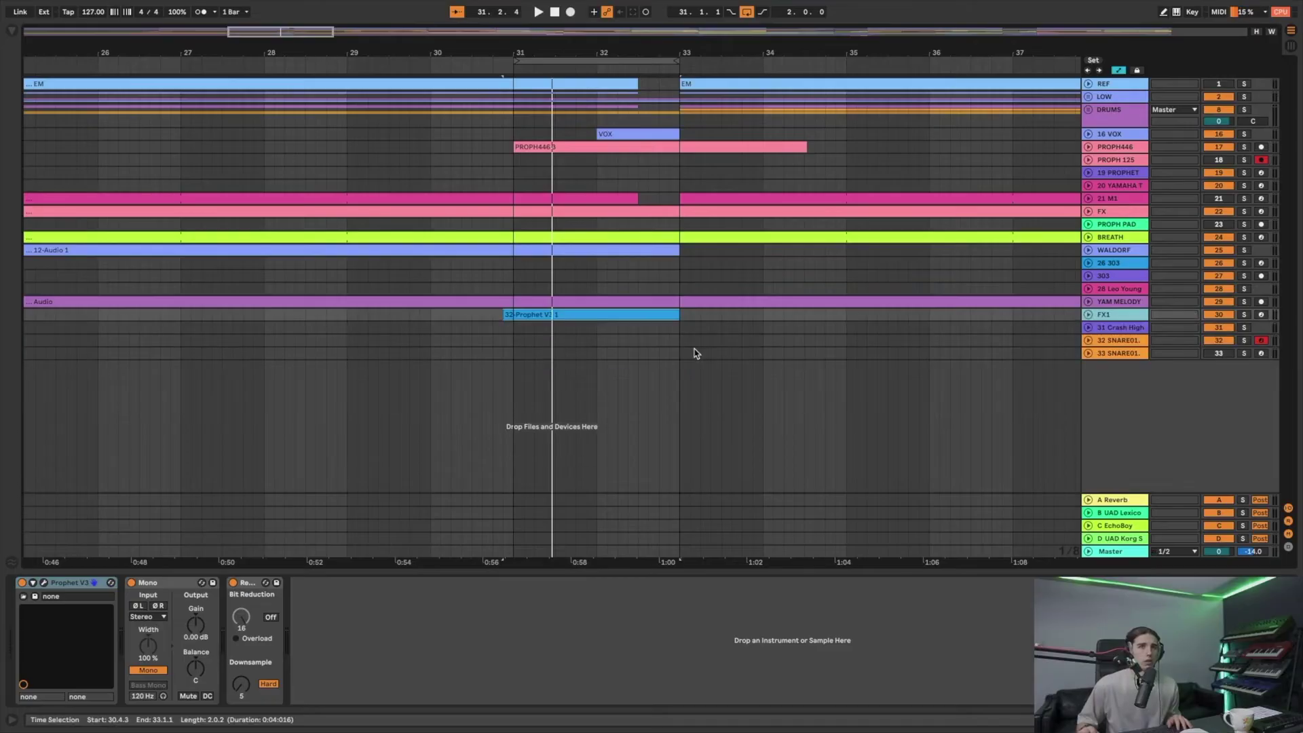
{"action": "left_click_drag", "start_coordinate": [681, 354], "coordinate": [637, 355]}
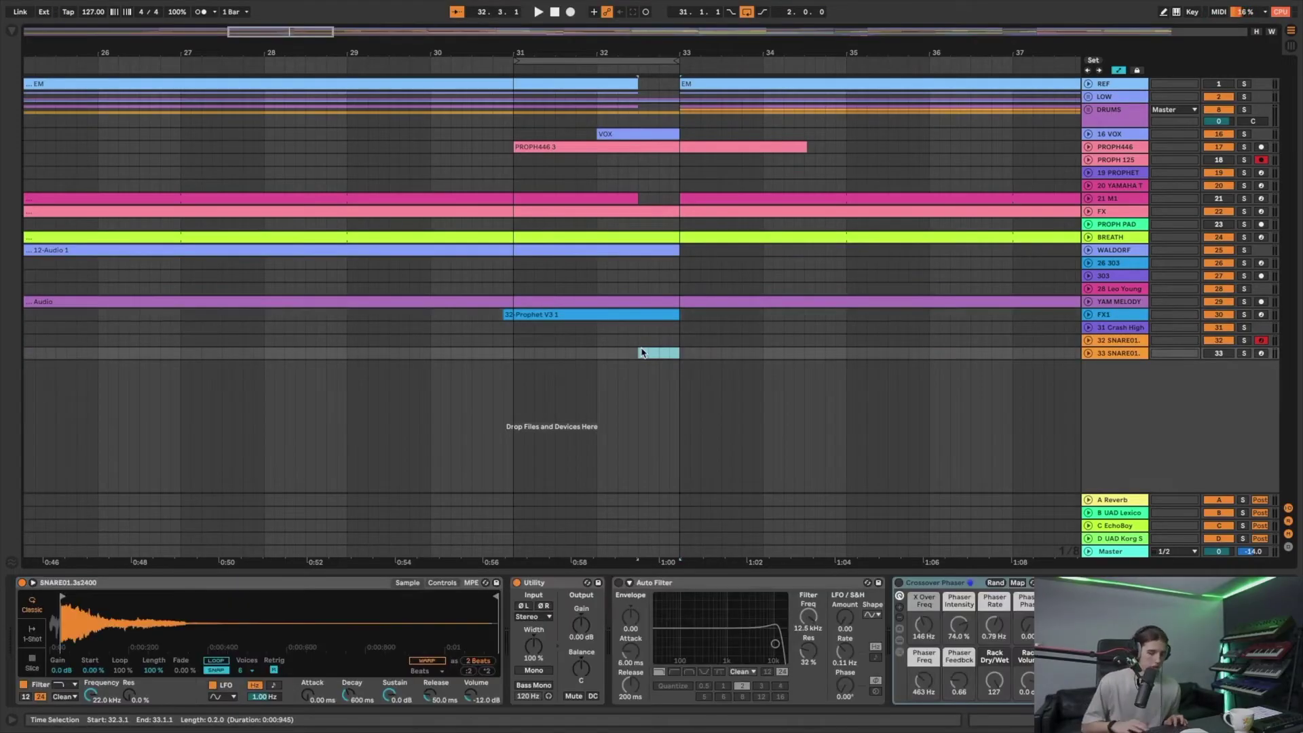
{"action": "double_click", "coordinate": [639, 352]}
{"action": "key", "text": "space"}
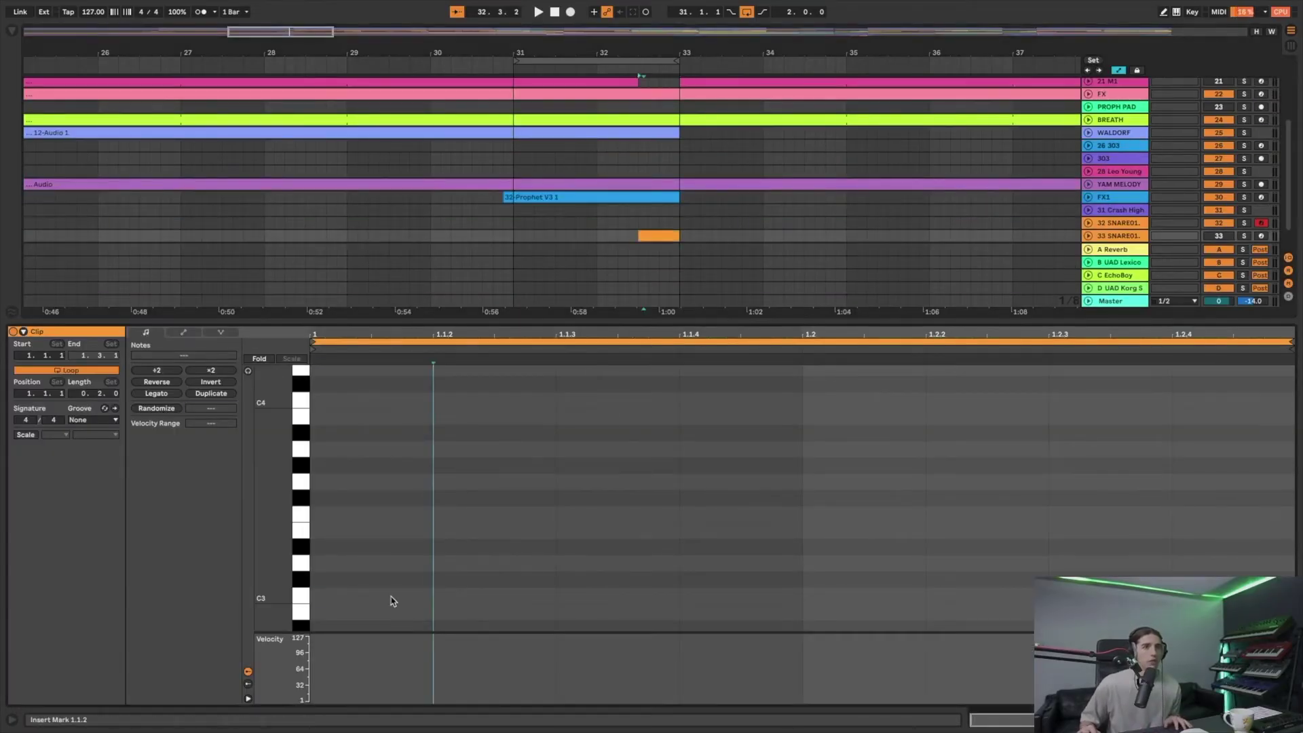
- Add a C3 note at the start of the new snare clip and shorten it to about half a sixteenth
{"action": "double_click", "coordinate": [394, 601]}
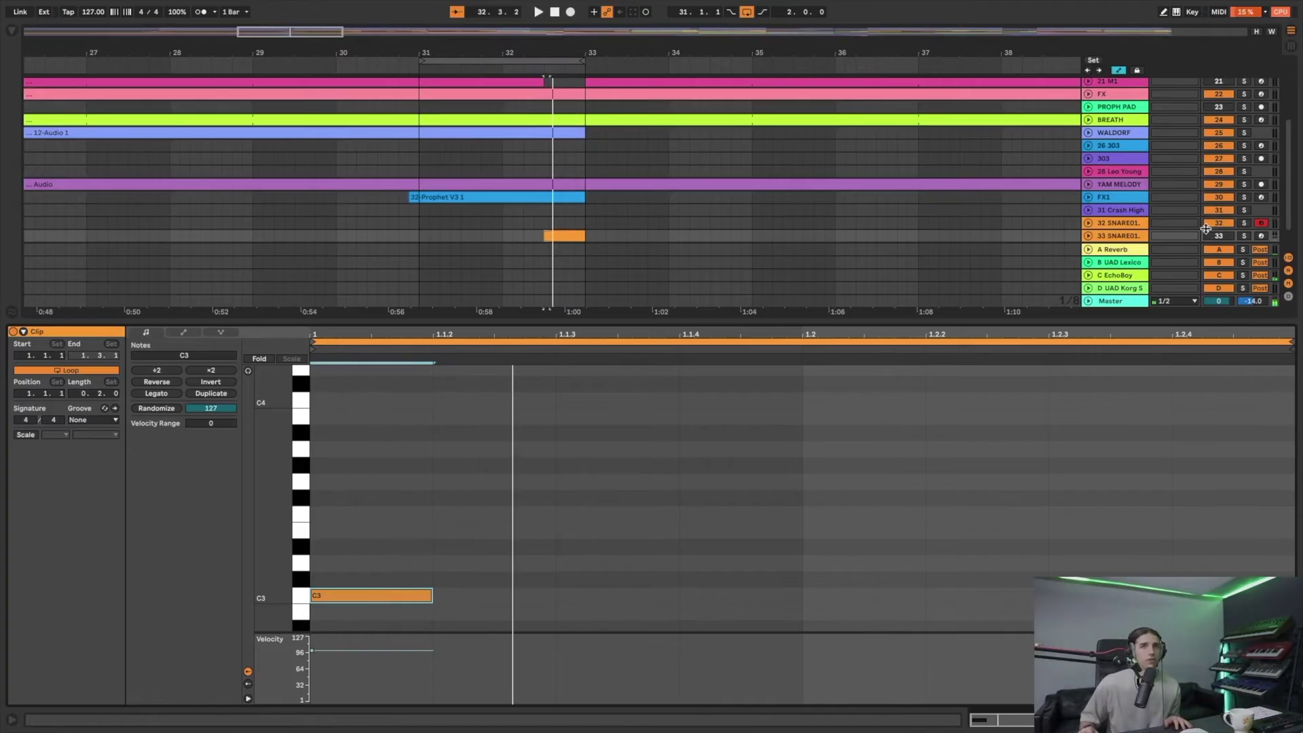
{"action": "key", "text": "space"}
{"action": "left_click_drag", "start_coordinate": [777, 500], "coordinate": [373, 596]}
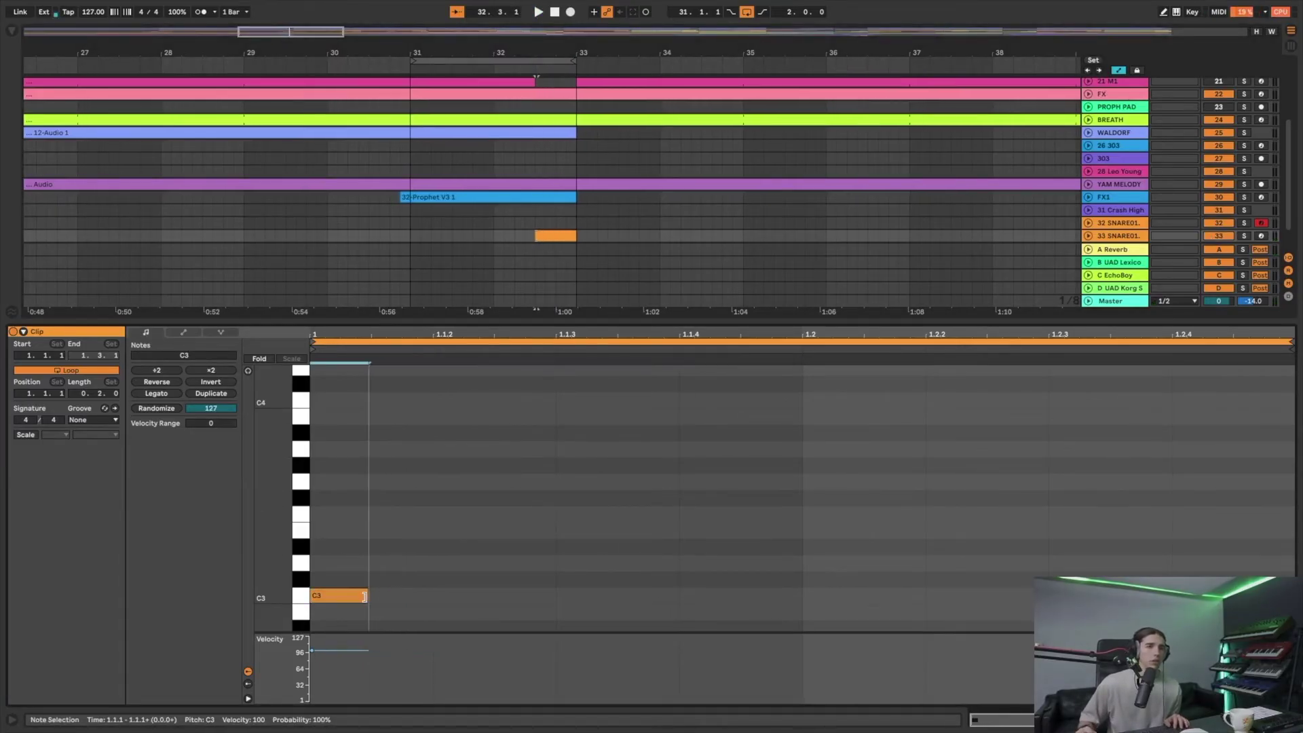
- Move the C3 note to 1.1.4, duplicate it to 1.2.2 and 1.2.4, and play the snare fill
{"action": "key", "text": "Right"}
{"action": "key", "text": "Right"}
{"action": "key", "text": "Right"}
{"action": "key", "text": "Right"}
{"action": "key", "text": "Left"}
{"action": "key", "text": "super+d"}
{"action": "key", "text": "Right"}
{"action": "key", "text": "Right"}
{"action": "key", "text": "space"}
{"action": "key", "text": "Right"}
{"action": "key", "text": "super+d"}
{"action": "key", "text": "Right"}
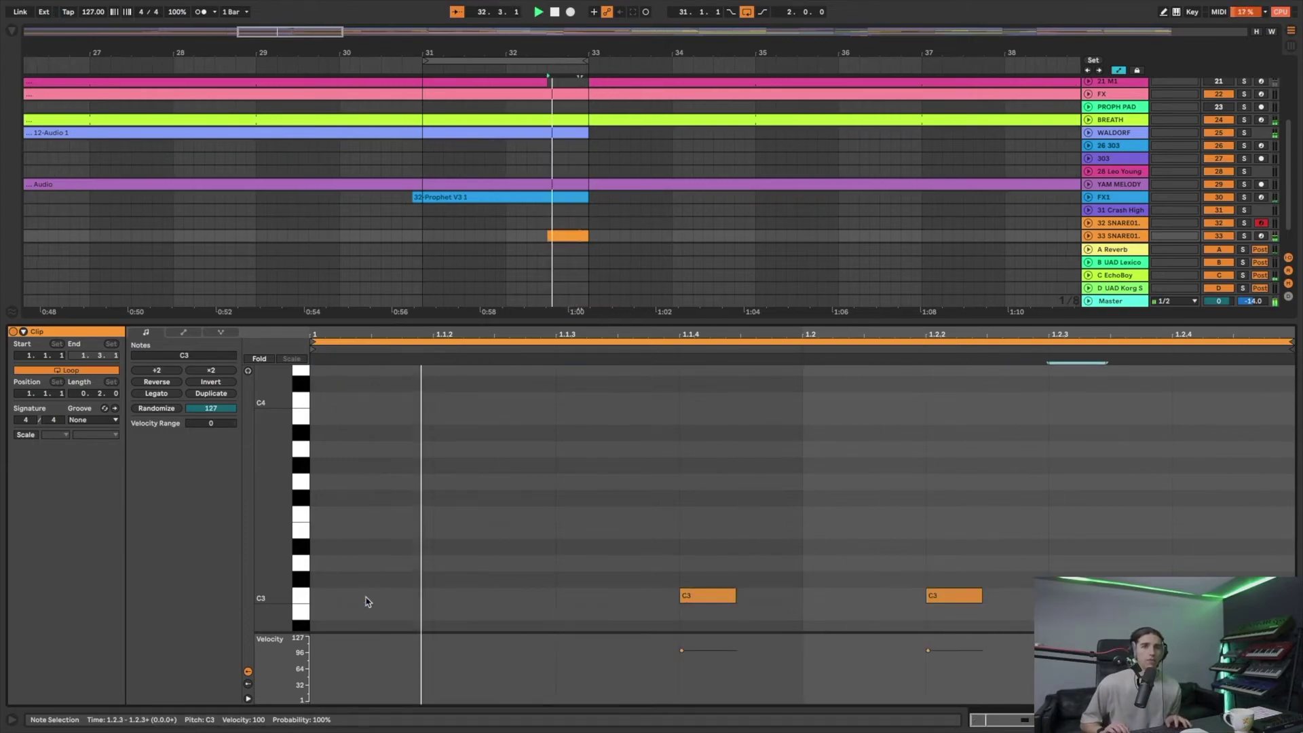
{"action": "key", "text": "space"}
{"action": "key", "text": "space"}
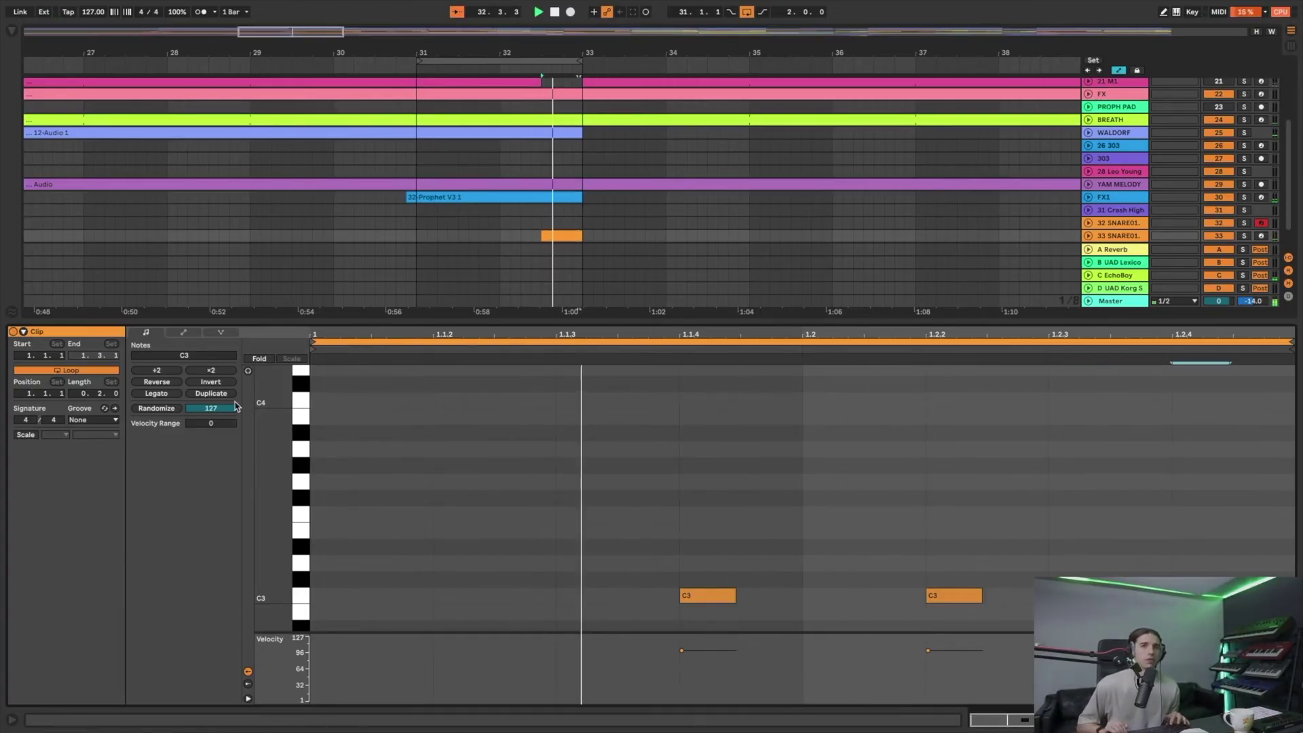
- Apply the Quantize 16T groove to the snare clip and turn off the arrangement loop
{"action": "left_click", "coordinate": [89, 421]}
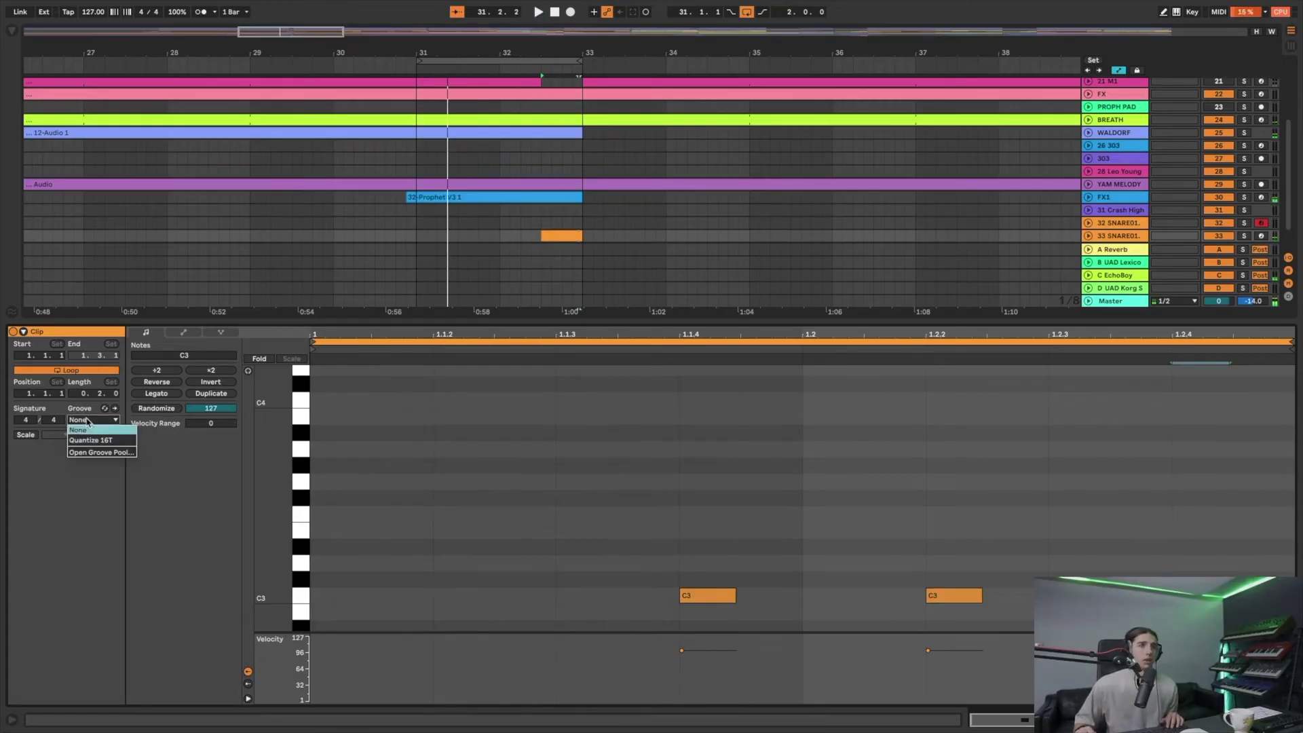
{"action": "left_click", "coordinate": [98, 447]}
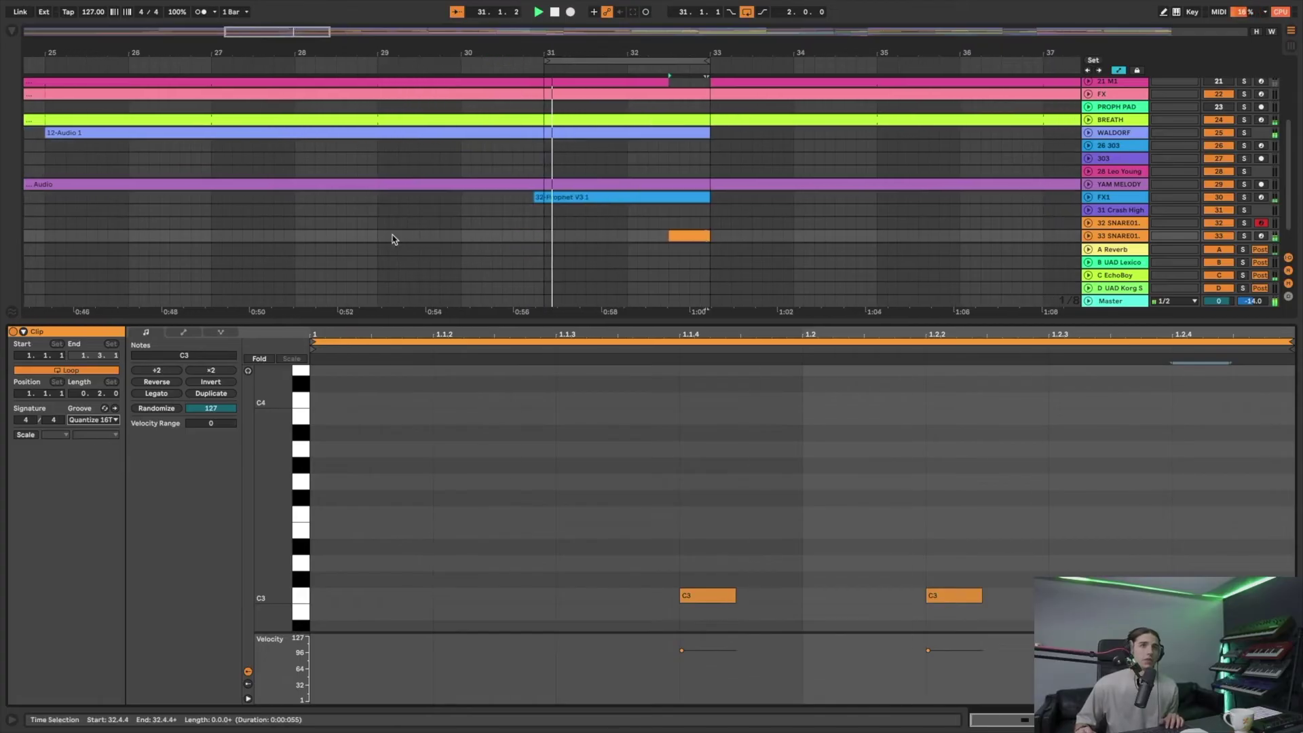
{"action": "left_click", "coordinate": [492, 159]}
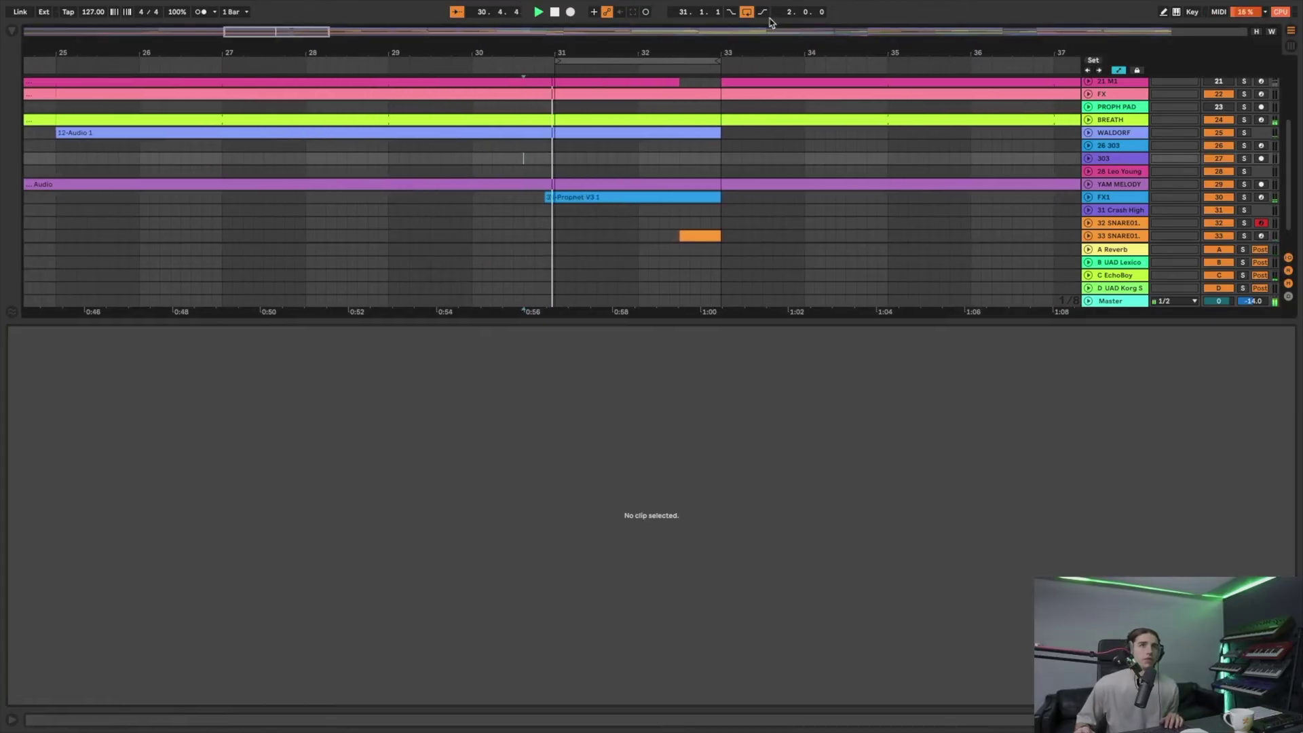
{"action": "left_click", "coordinate": [748, 12]}
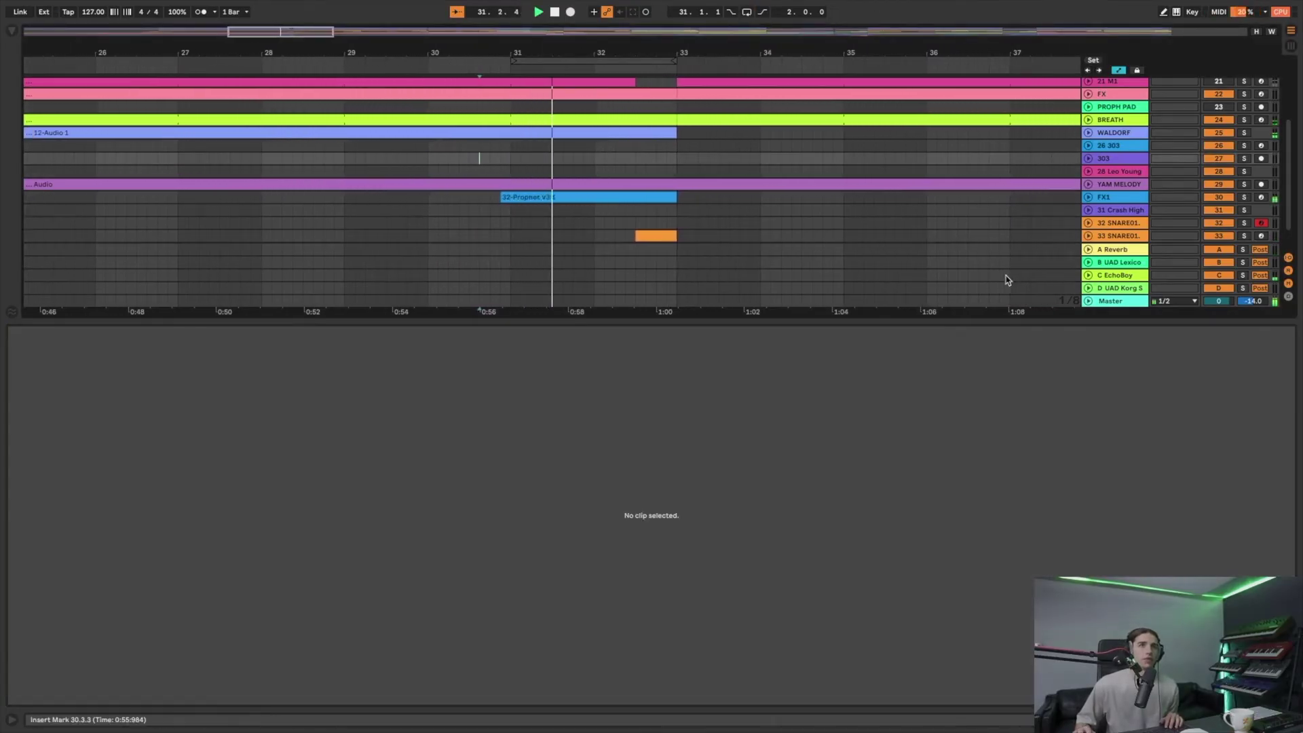
{"action": "left_click", "coordinate": [1089, 236]}
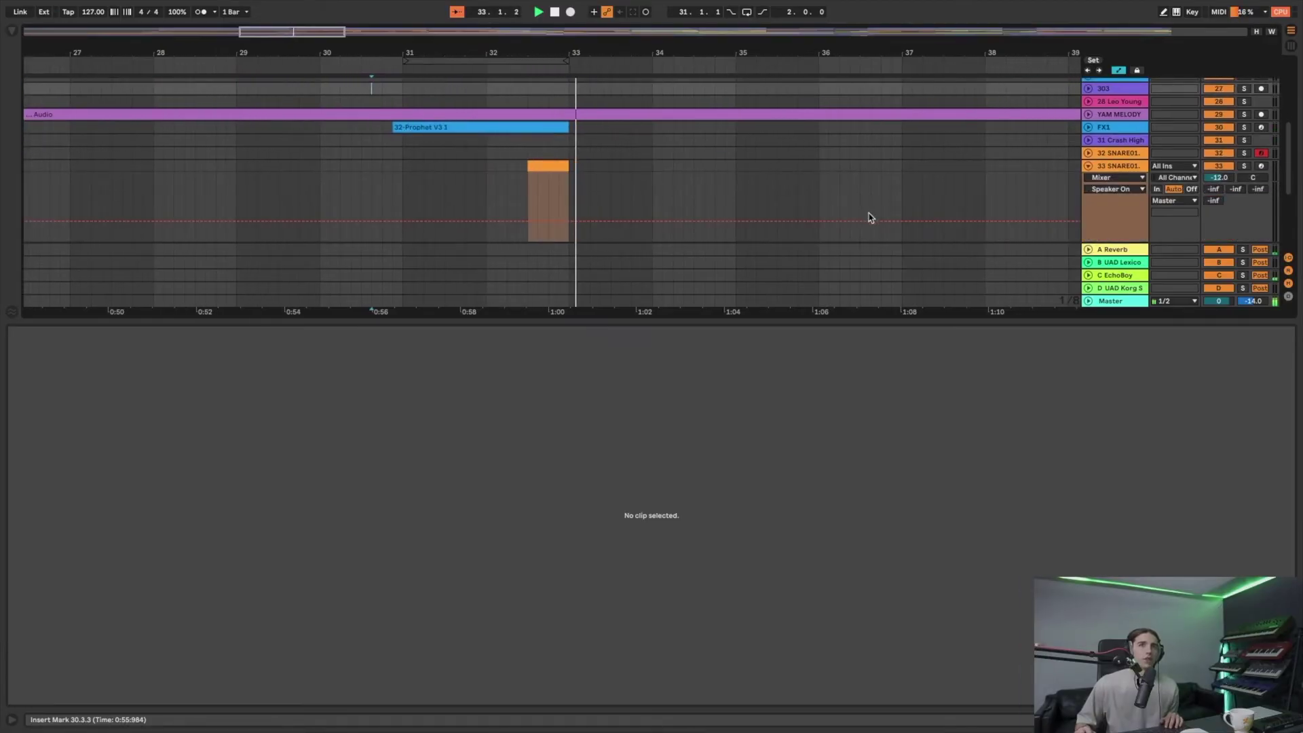
- Try the snare clip on the first SNARE01 track and undo the move
{"action": "left_click", "coordinate": [554, 163]}
{"action": "left_click_drag", "start_coordinate": [554, 158], "coordinate": [554, 153]}
{"action": "key", "text": "space"}
{"action": "key", "text": "space"}
{"action": "key", "text": "space"}
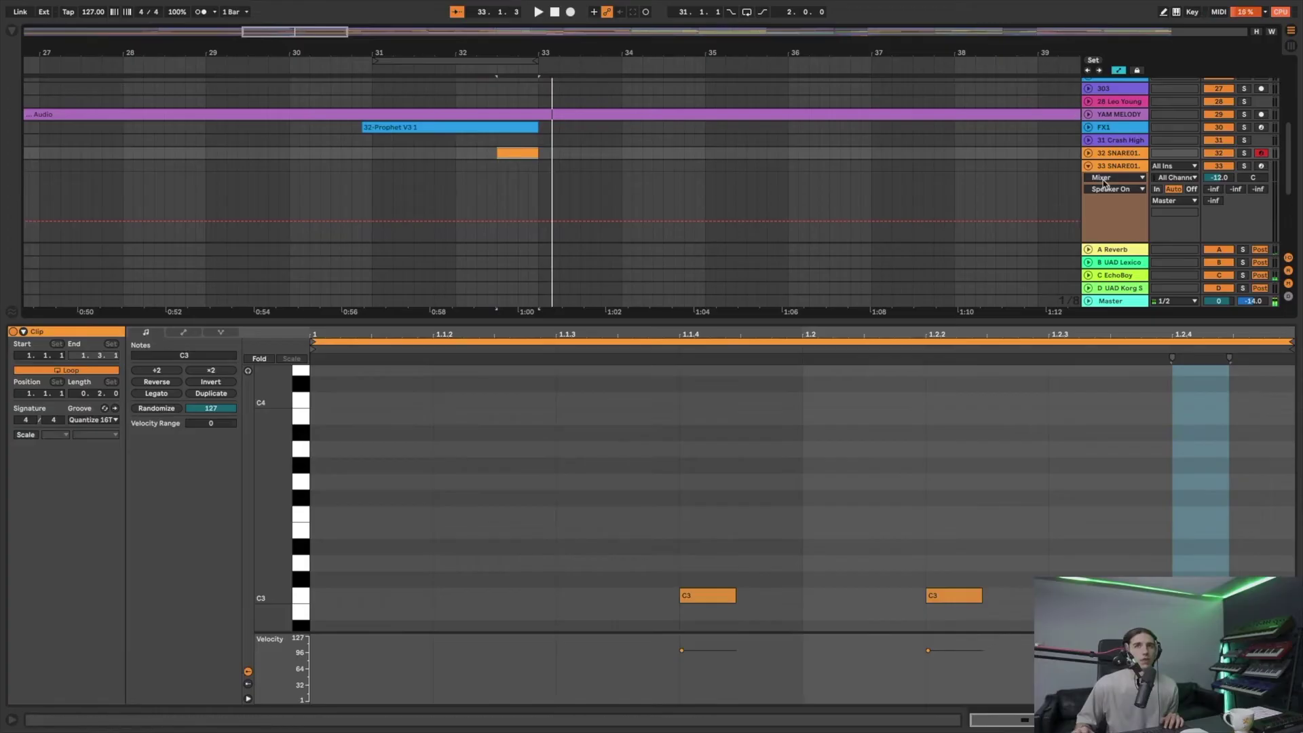
{"action": "key", "text": "super+z"}
{"action": "left_click", "coordinate": [511, 152]}
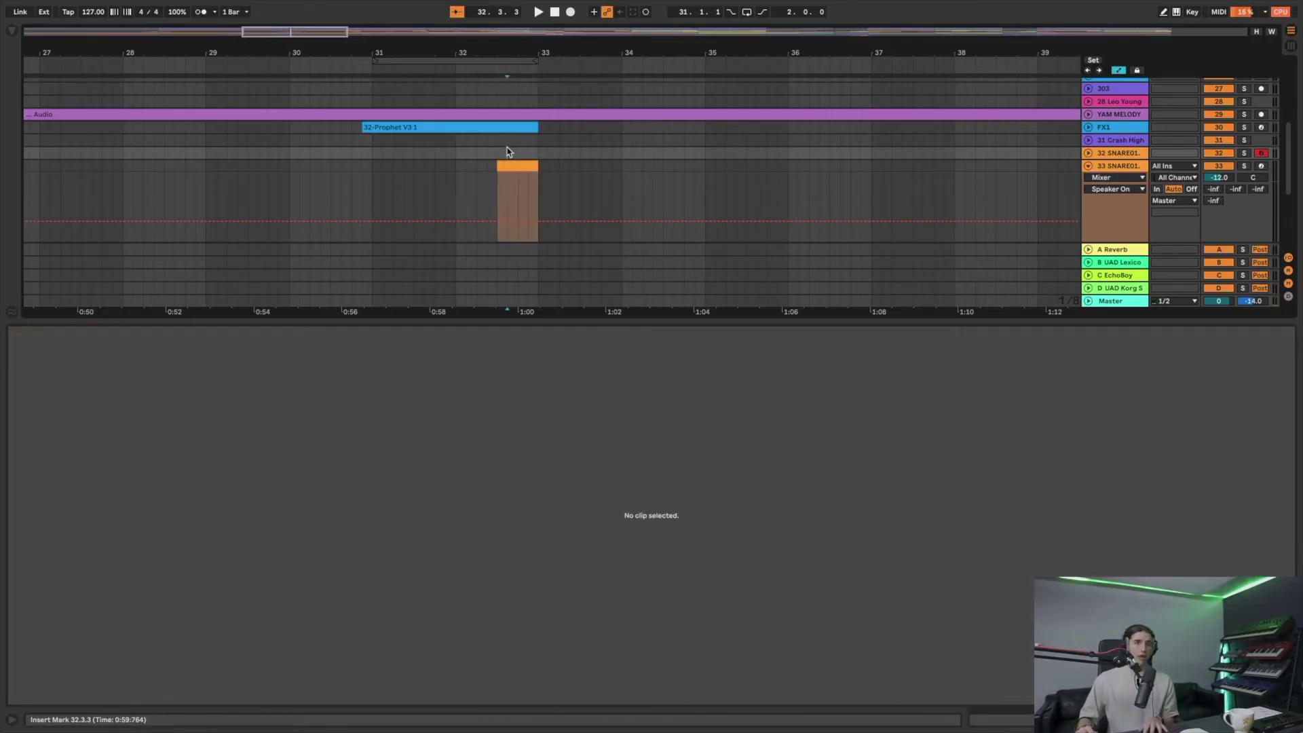
- Duplicate the four-bar section from 29.1.1 to 33.1.1 on the second SNARE01 track three times, up to bar 45
{"action": "key", "text": "minus"}
{"action": "key", "text": "minus"}
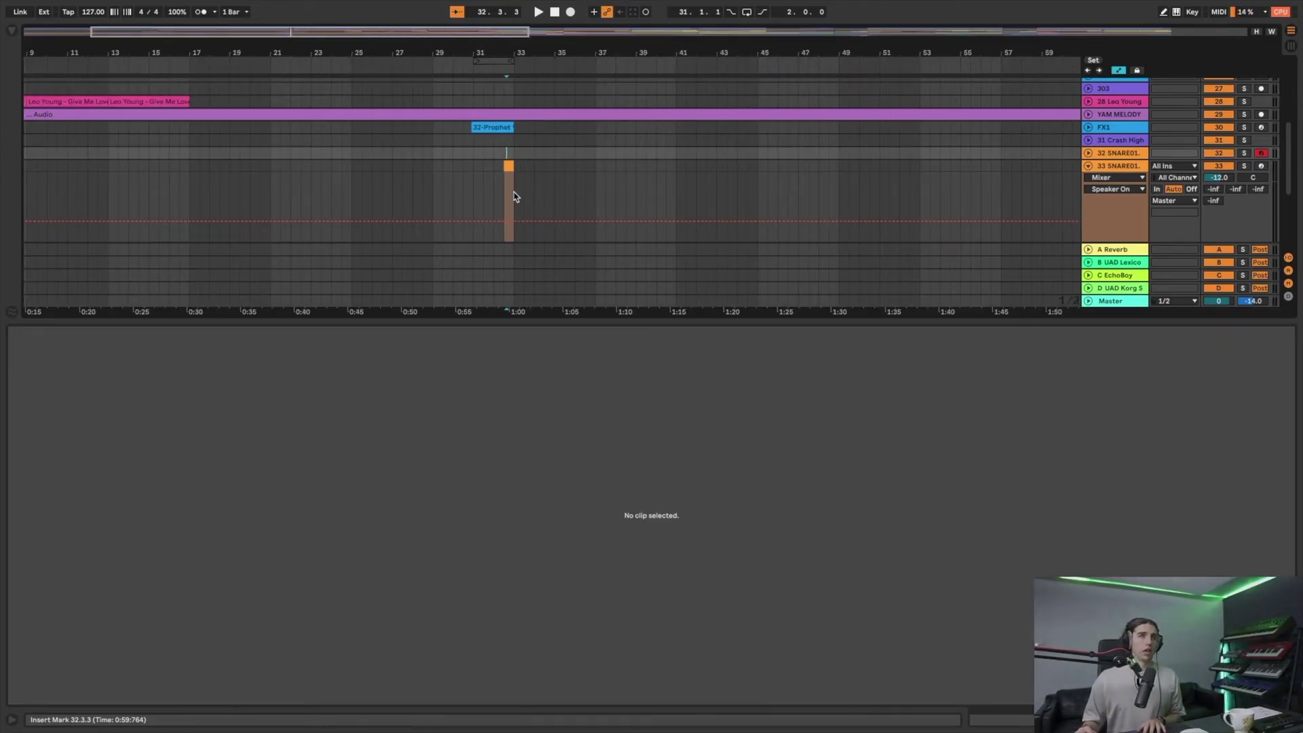
{"action": "left_click_drag", "start_coordinate": [518, 196], "coordinate": [435, 175]}
{"action": "key", "text": "super+d"}
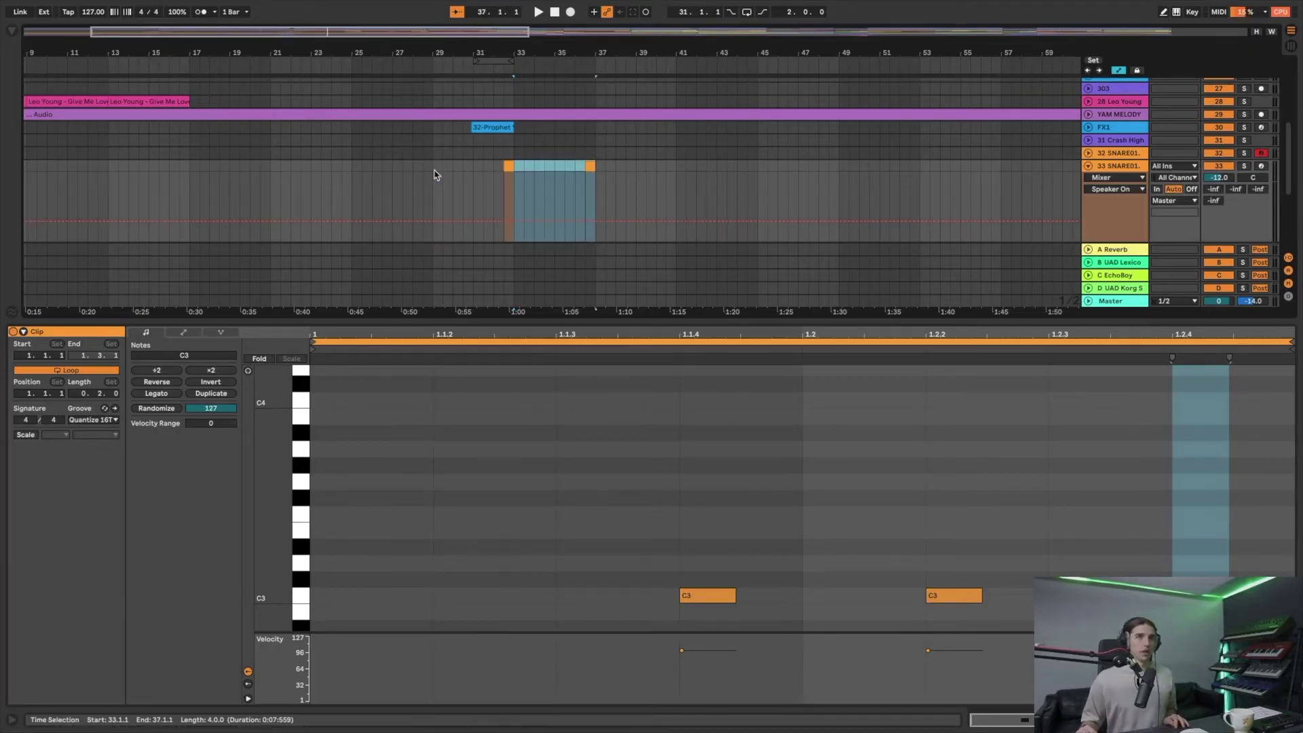
{"action": "key", "text": "super+d"}
{"action": "key", "text": "super+d"}
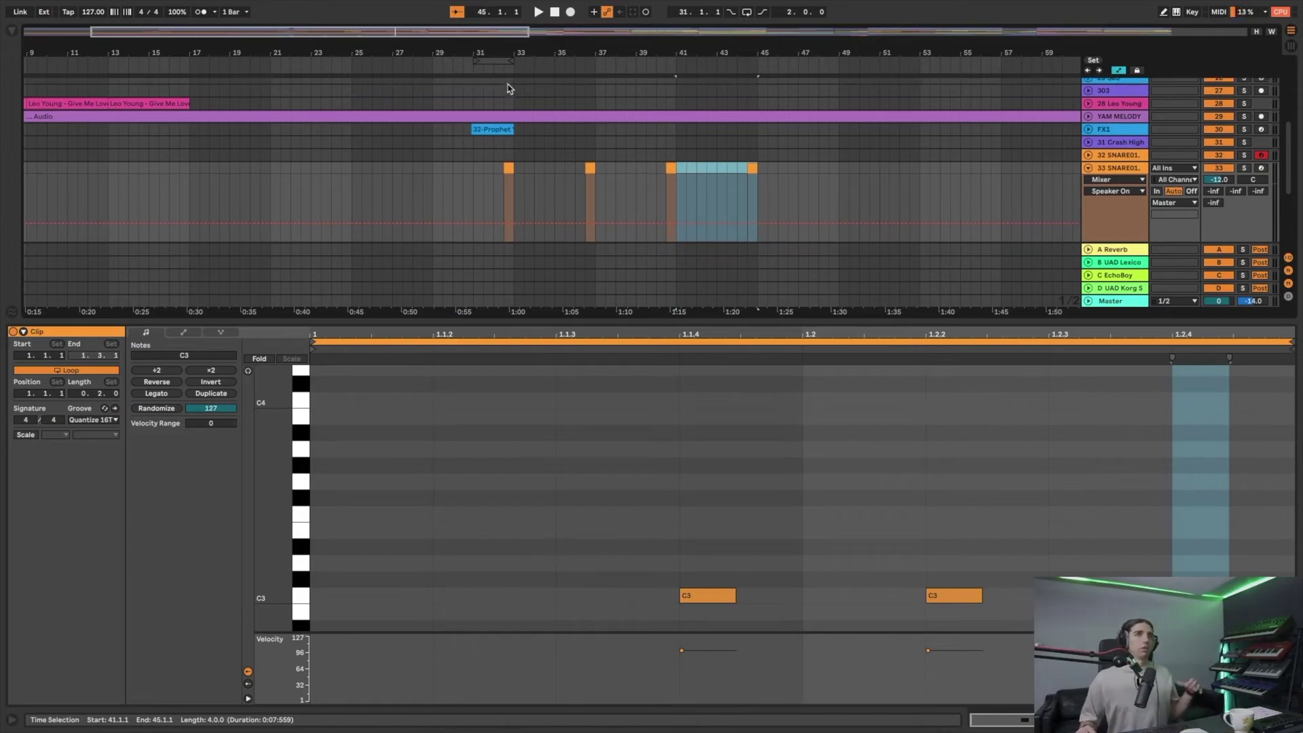
- Delete the snare copy just before bar 37 and set the track's B send to -17.5 dB and D send to -22.2 dB
{"action": "left_click", "coordinate": [492, 71]}
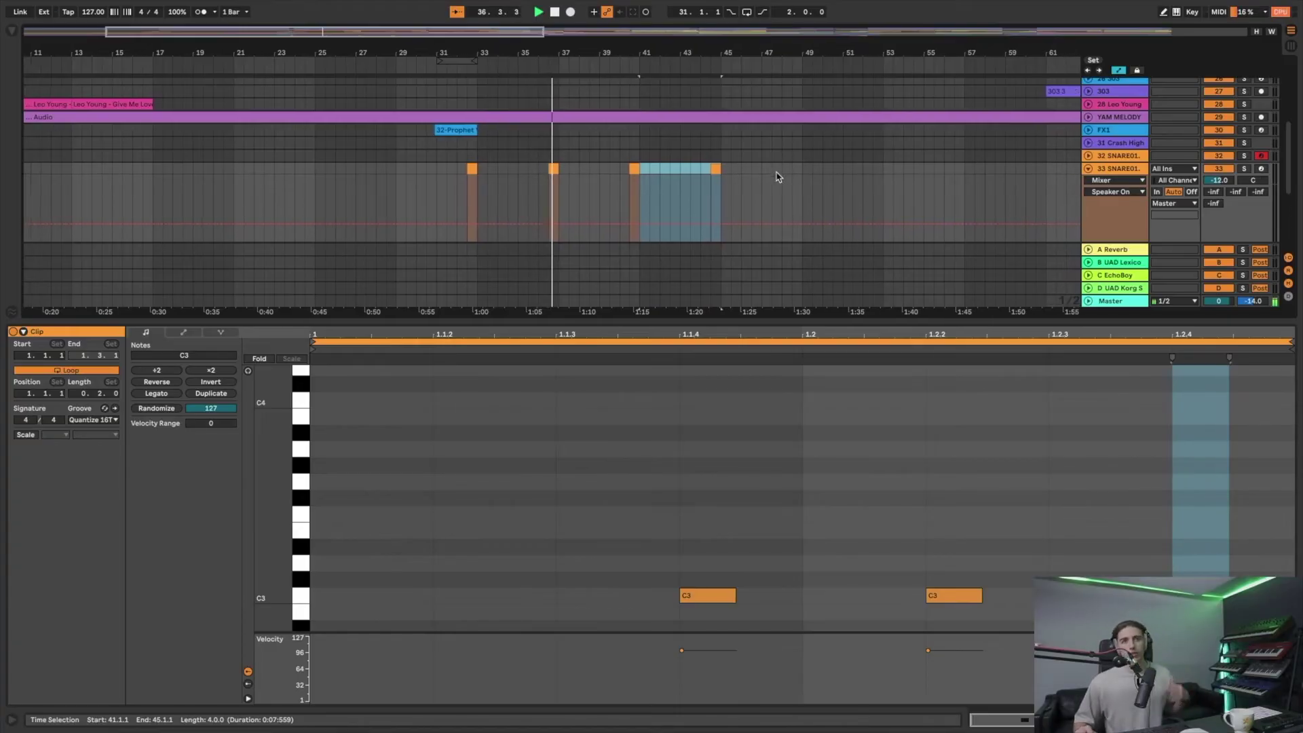
{"action": "left_click", "coordinate": [527, 169]}
{"action": "key", "text": "Delete"}
{"action": "mouse_move", "coordinate": [1213, 191]}
{"action": "left_mouse_down"}
{"action": "mouse_move", "coordinate": [1213, 180]}
{"action": "mouse_move", "coordinate": [1214, 207]}
{"action": "mouse_move", "coordinate": [1234, 173]}
{"action": "mouse_move", "coordinate": [1212, 209]}
{"action": "left_mouse_up"}
{"action": "scroll", "coordinate": [1214, 209], "scroll_direction": "down", "scroll_amount": 1}
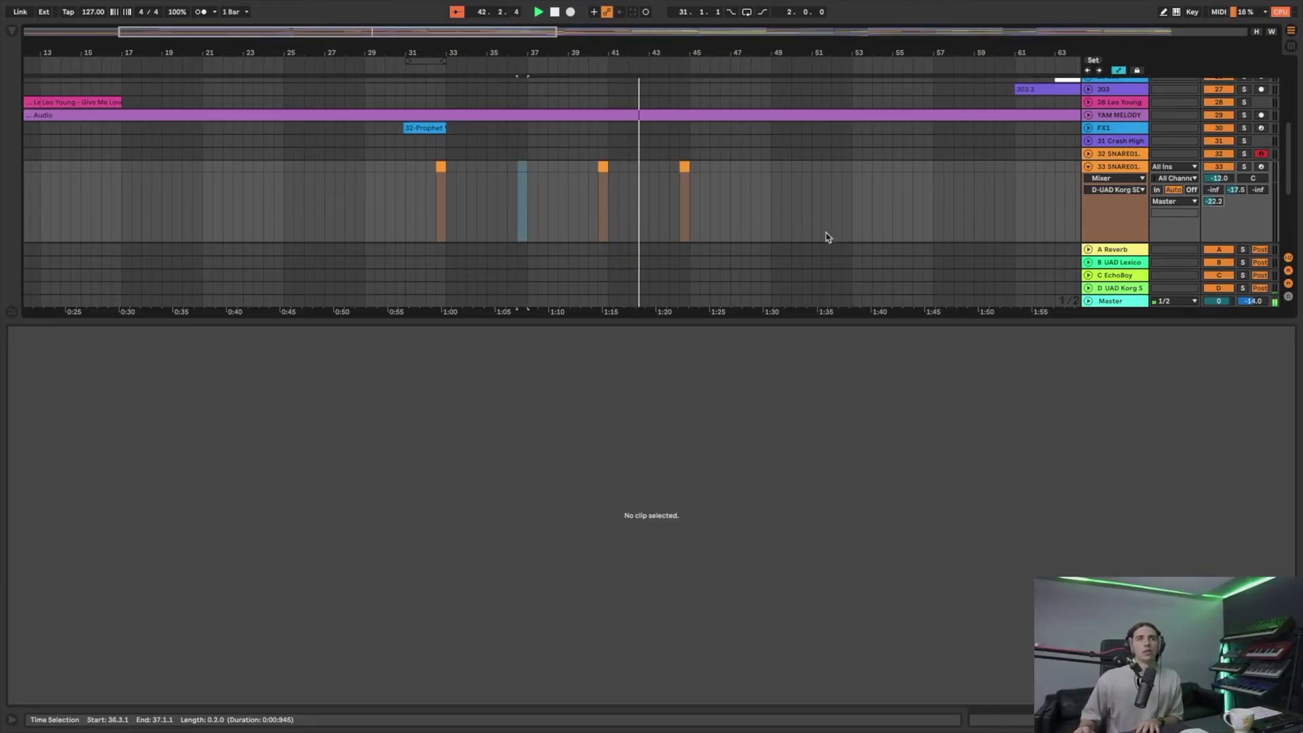
- Delete the snare copy just before bar 45 and duplicate the section from 33.1.1 to 41.1.1 three times, up to bar 65
{"action": "left_click", "coordinate": [685, 167]}
{"action": "key", "text": "Delete"}
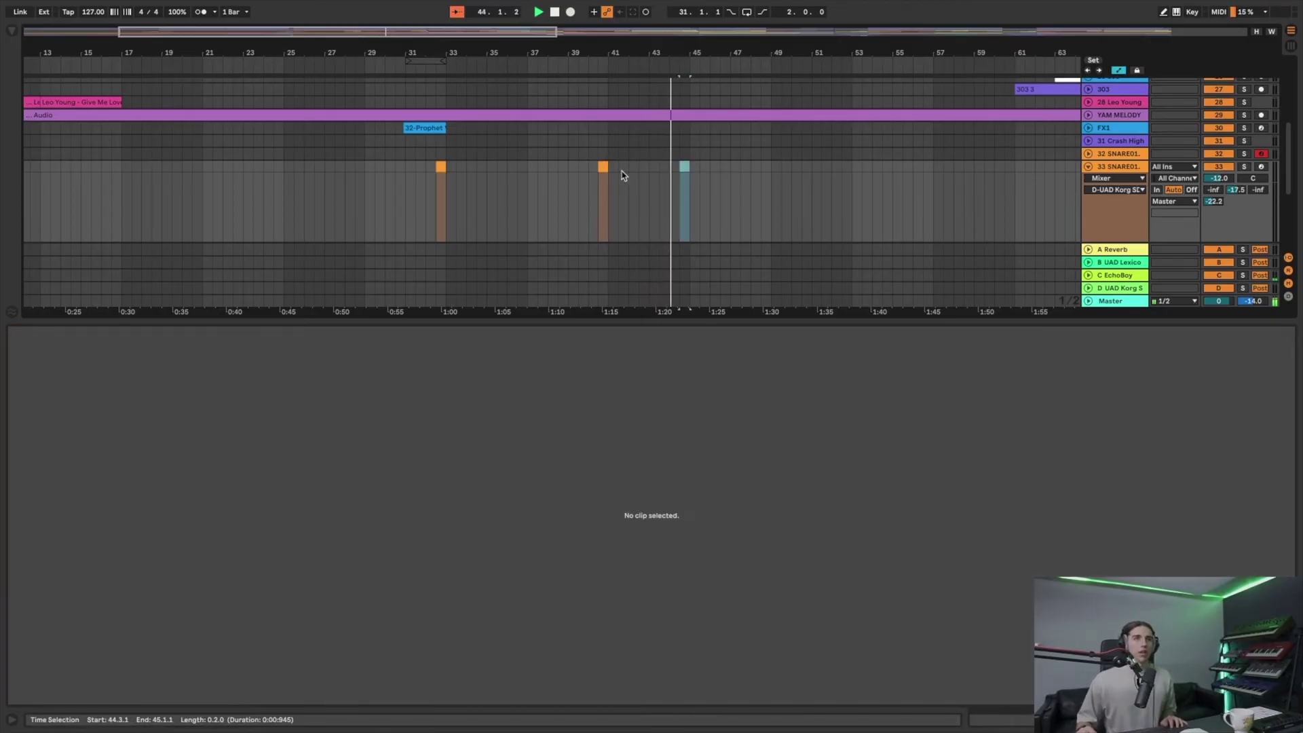
{"action": "left_click_drag", "start_coordinate": [605, 180], "coordinate": [448, 175]}
{"action": "key", "text": "ctrl+d"}
{"action": "key", "text": "ctrl+d"}
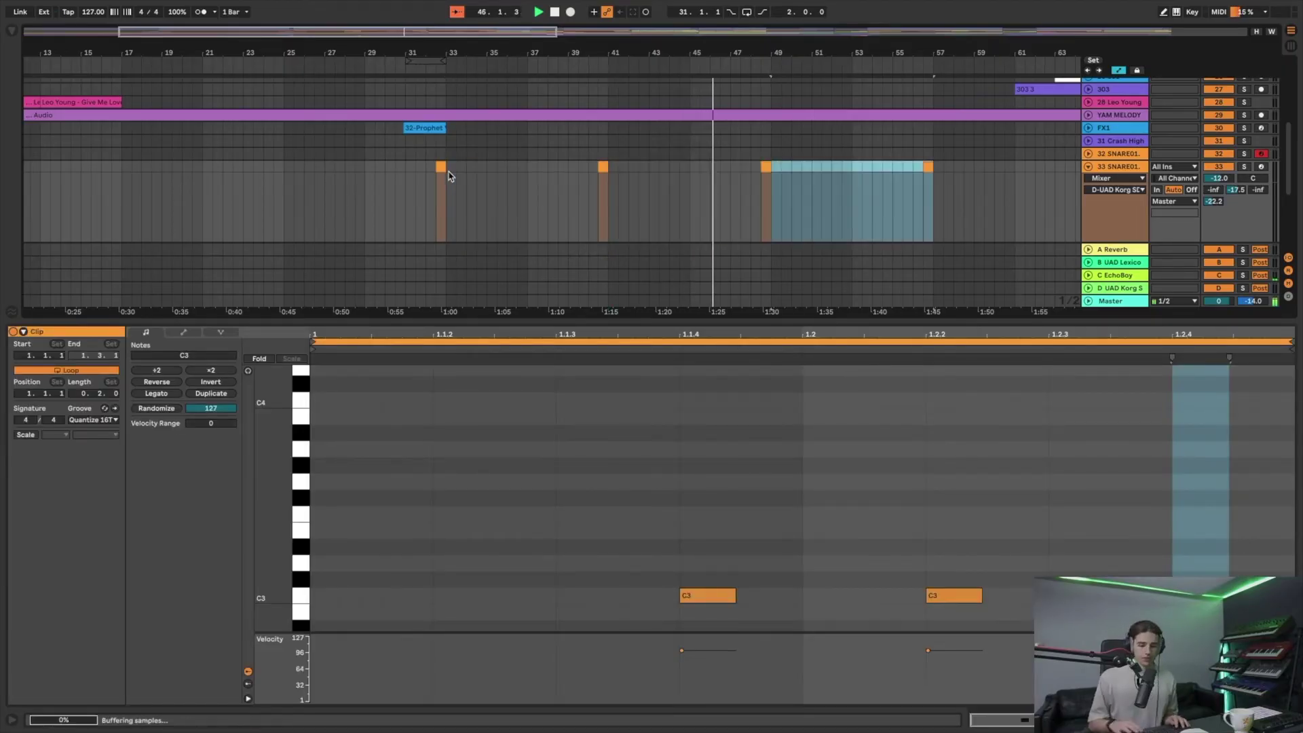
{"action": "key", "text": "minus"}
{"action": "key", "text": "ctrl+d"}
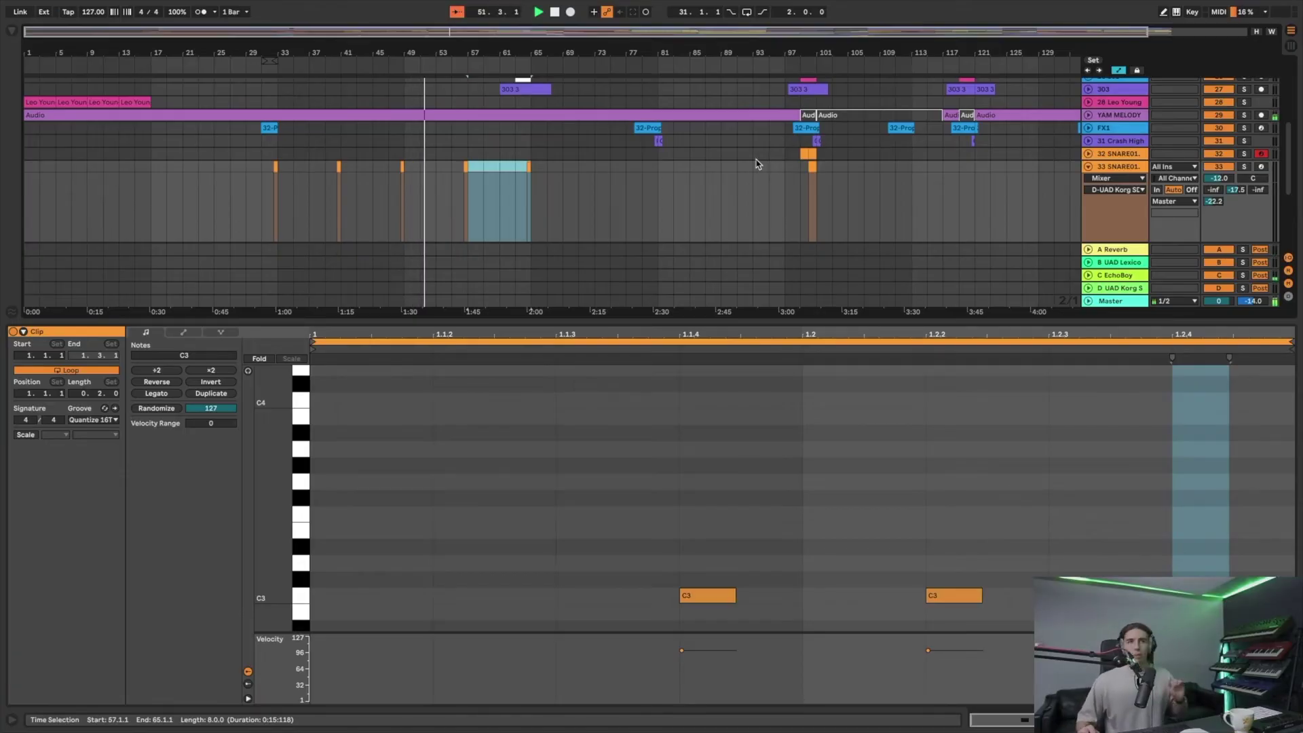
- Play from 47.1.1 and compare the arrangement with the second SNARE01 track muted and unmuted
{"action": "left_click", "coordinate": [401, 167]}
{"action": "left_click", "coordinate": [392, 164]}
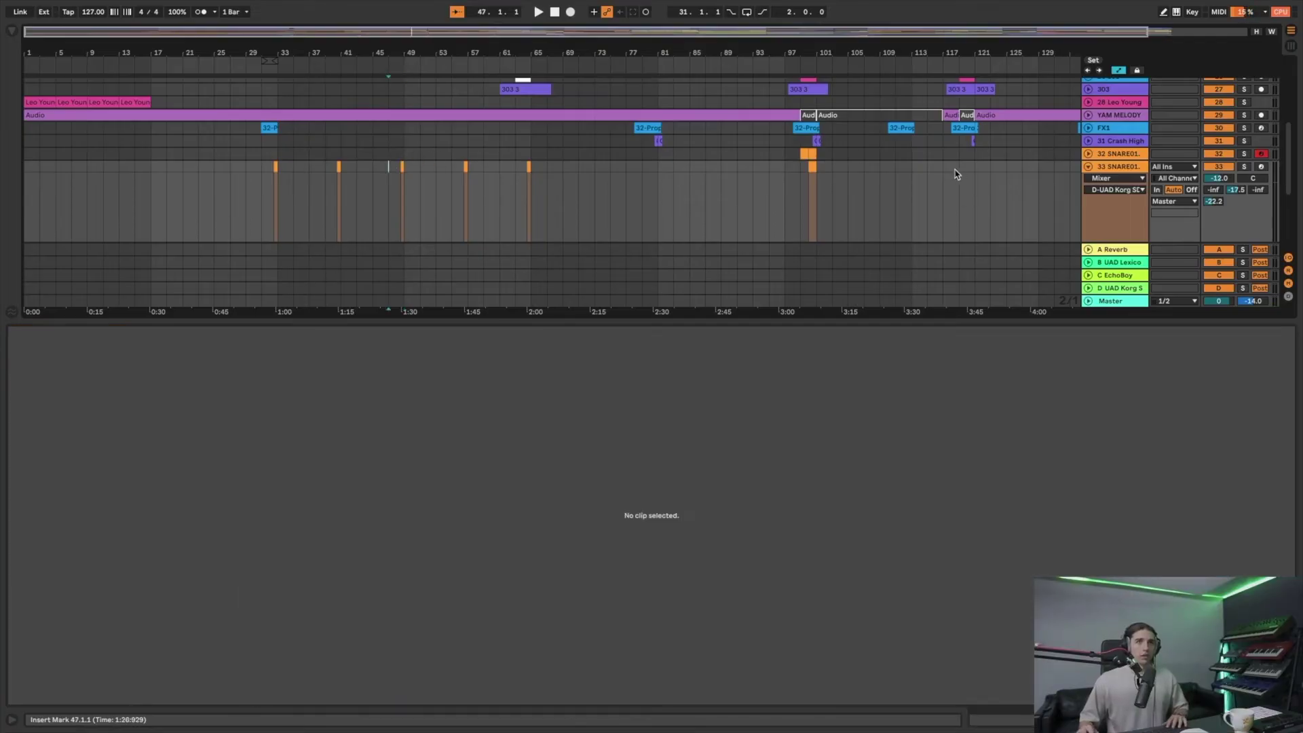
{"action": "left_click", "coordinate": [1218, 168]}
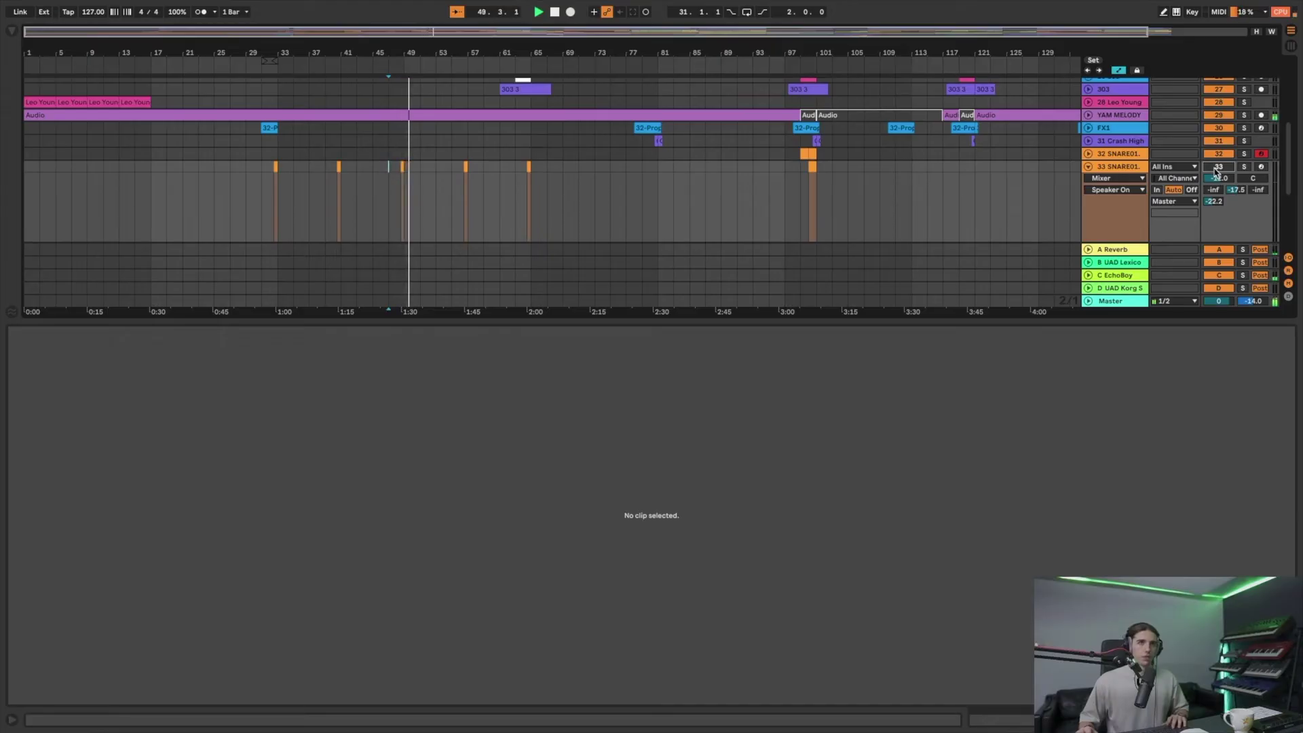
{"action": "left_click", "coordinate": [1218, 167]}
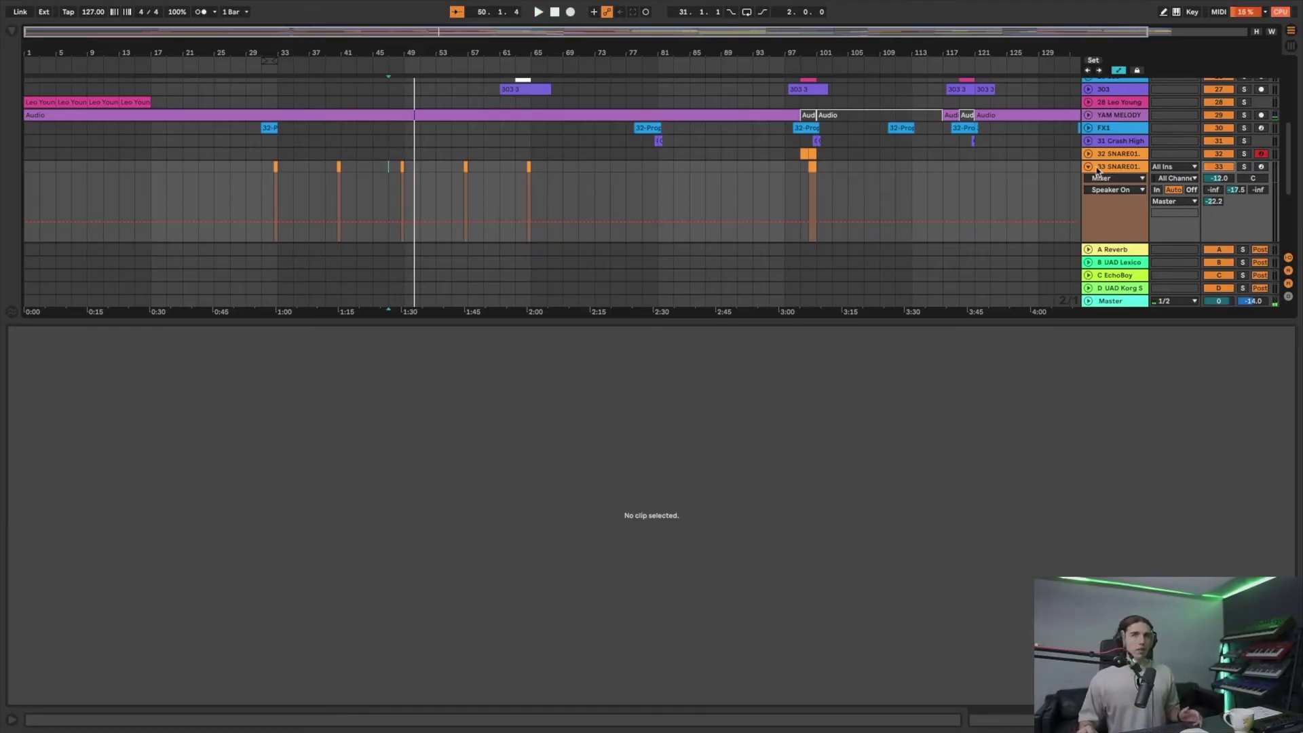
- Fold the second SNARE01 track and unfold the DRUMS group, switching from the clip editor to the Master track's devices
{"action": "left_click", "coordinate": [1089, 167]}
{"action": "scroll", "coordinate": [805, 191], "scroll_direction": "up", "scroll_amount": 5}
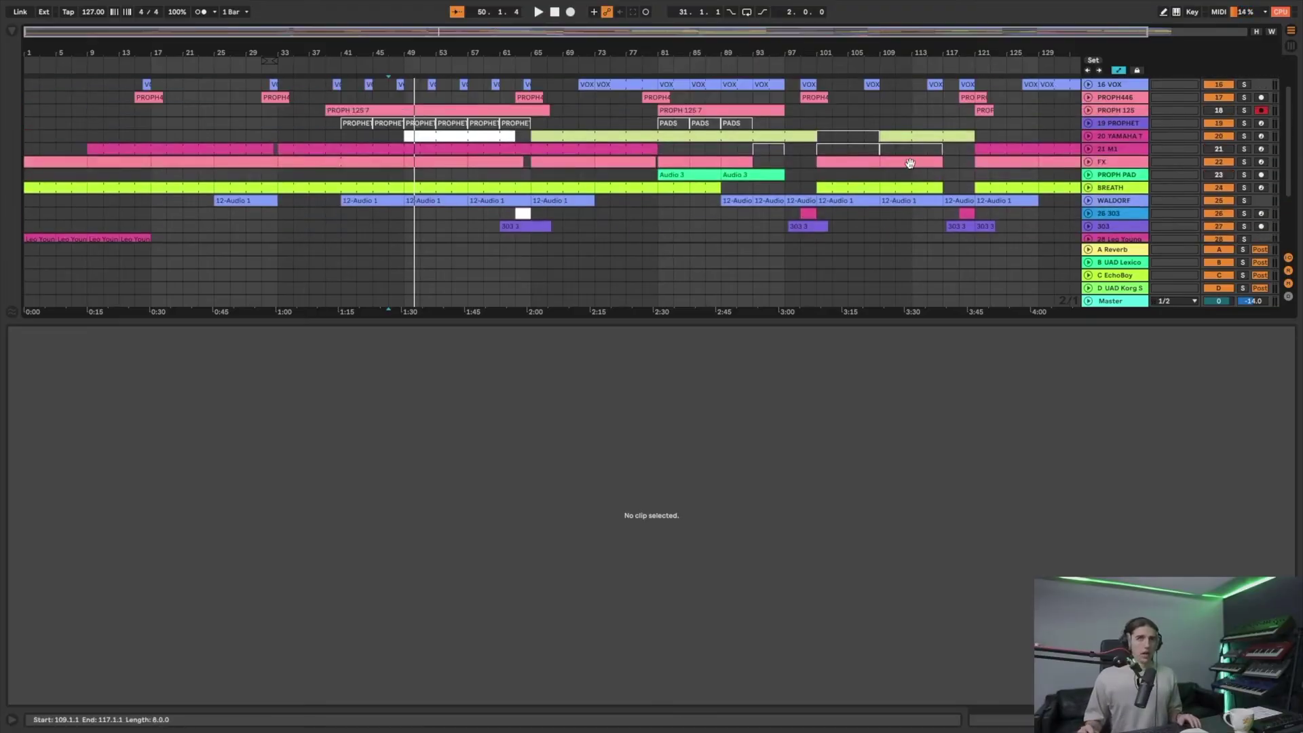
{"action": "scroll", "coordinate": [910, 163], "scroll_direction": "up", "scroll_amount": 3}
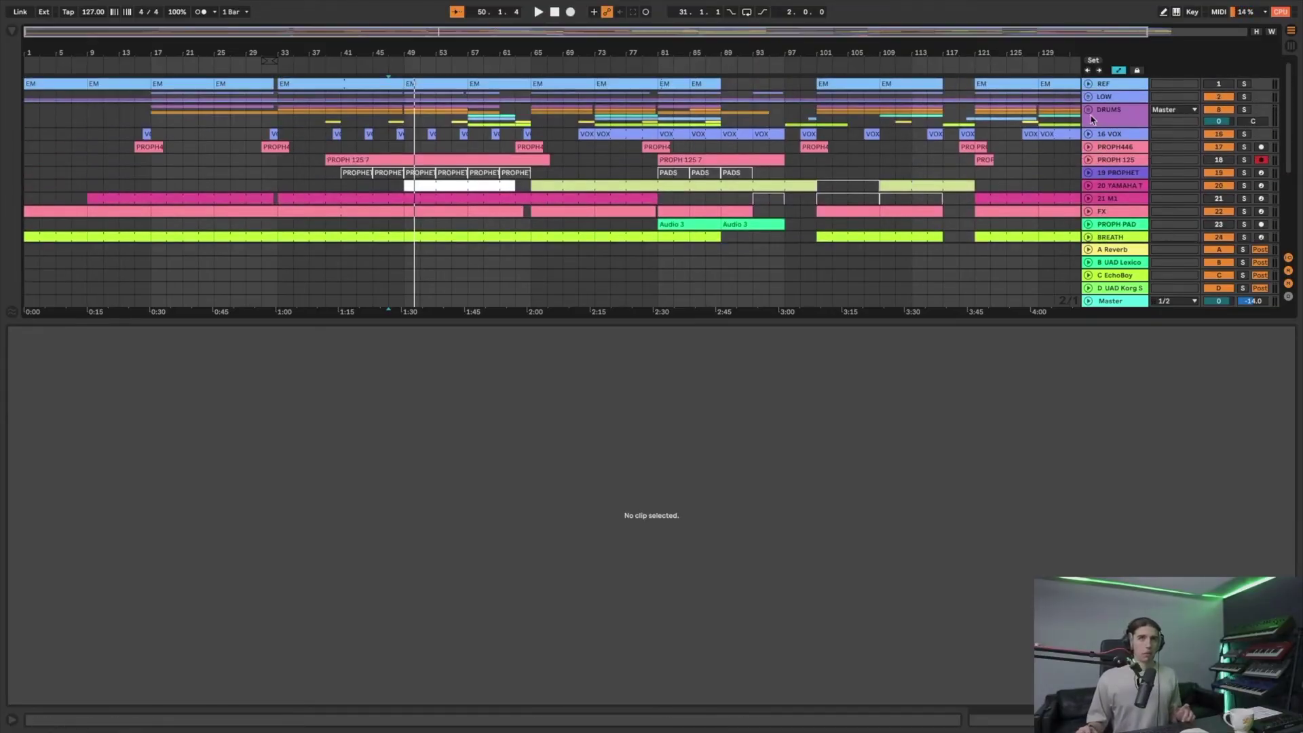
{"action": "left_click", "coordinate": [1090, 111]}
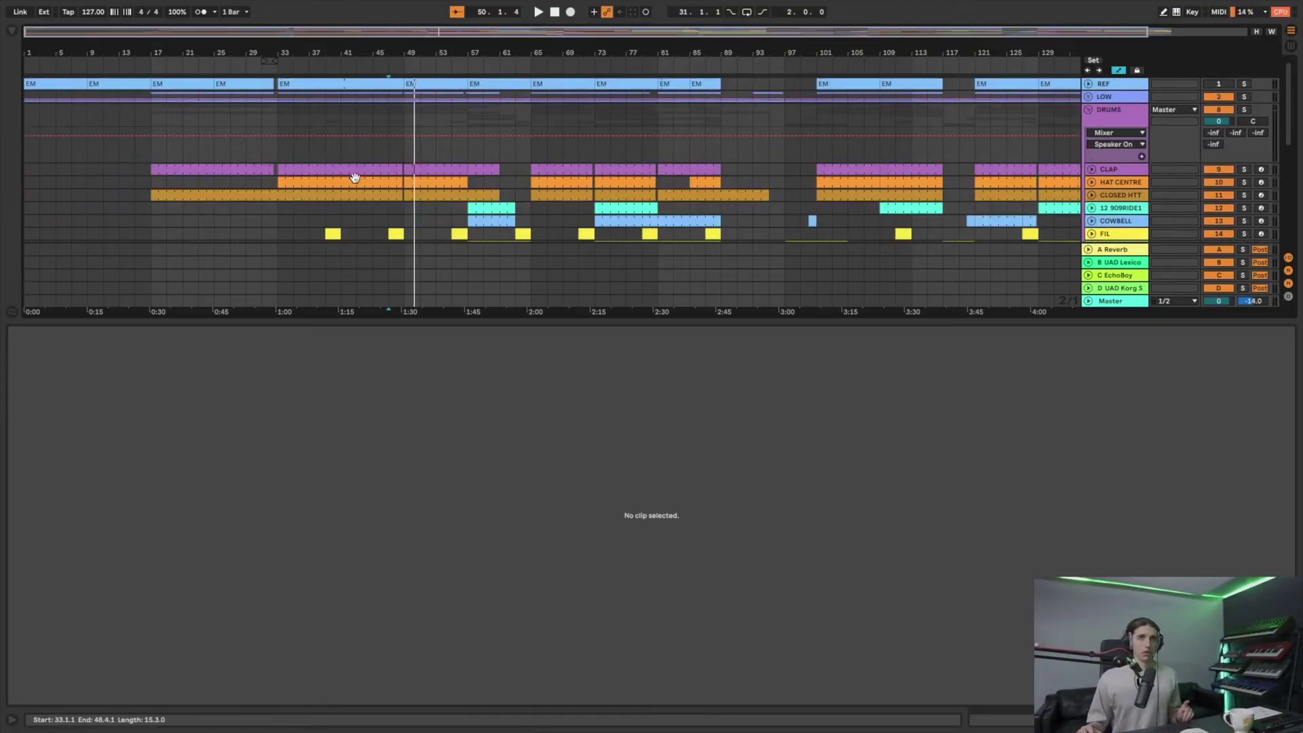
{"action": "scroll", "coordinate": [354, 178], "scroll_direction": "down", "scroll_amount": 3}
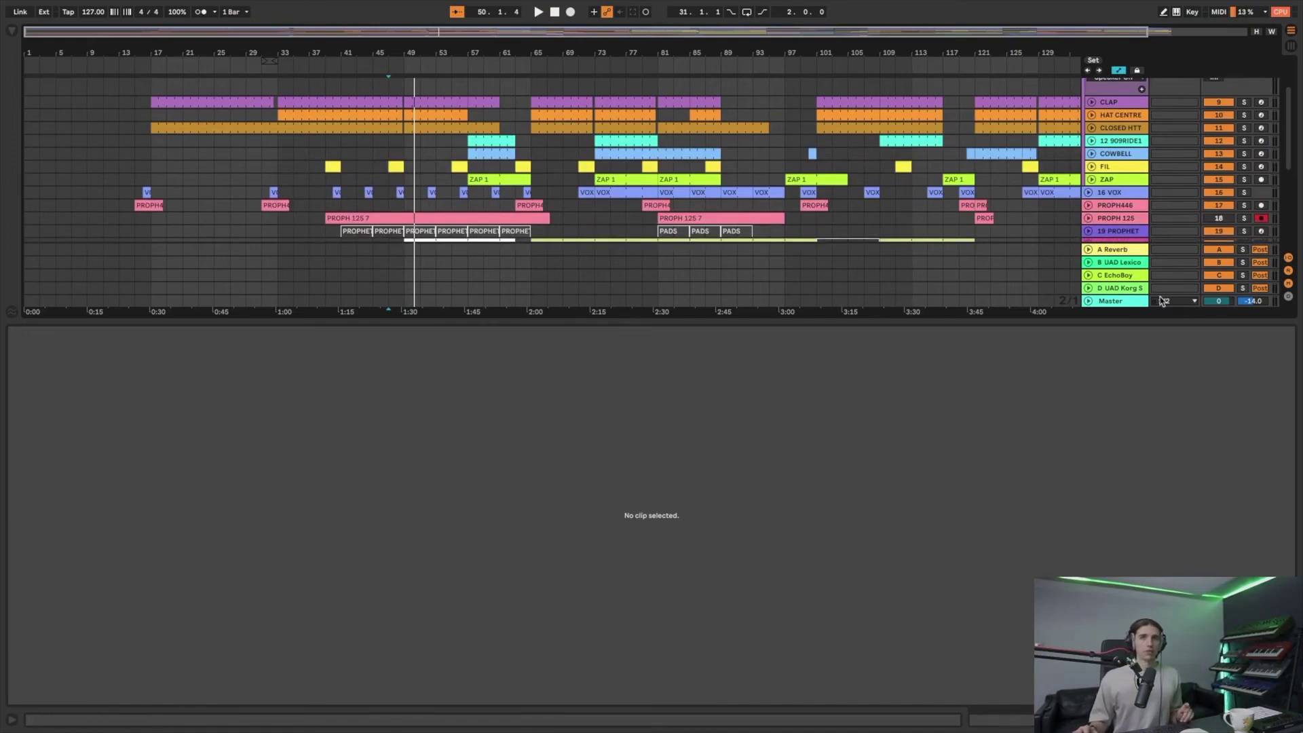
{"action": "left_click", "coordinate": [1126, 302]}
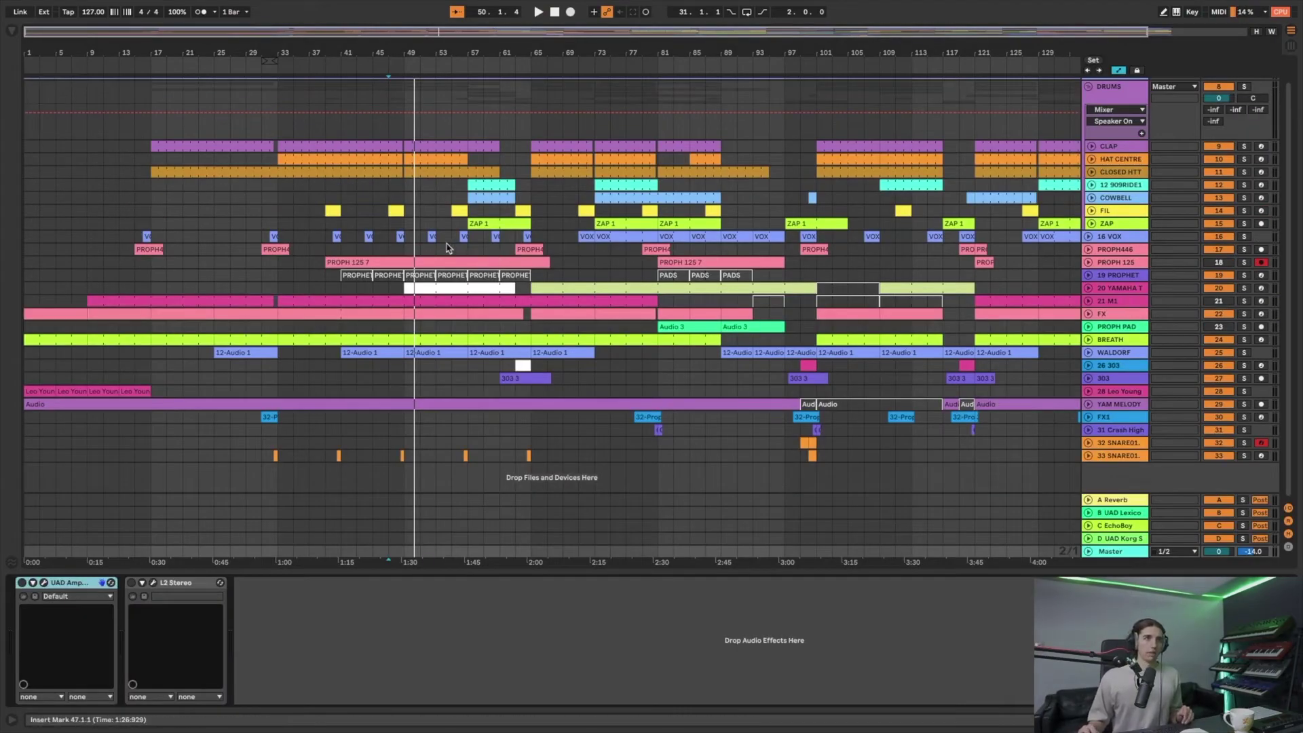
- Loop the FIL clip from 47.1.1 to 49.1.1, open its notes and play it with the FIL track soloed
{"action": "left_click", "coordinate": [397, 211]}
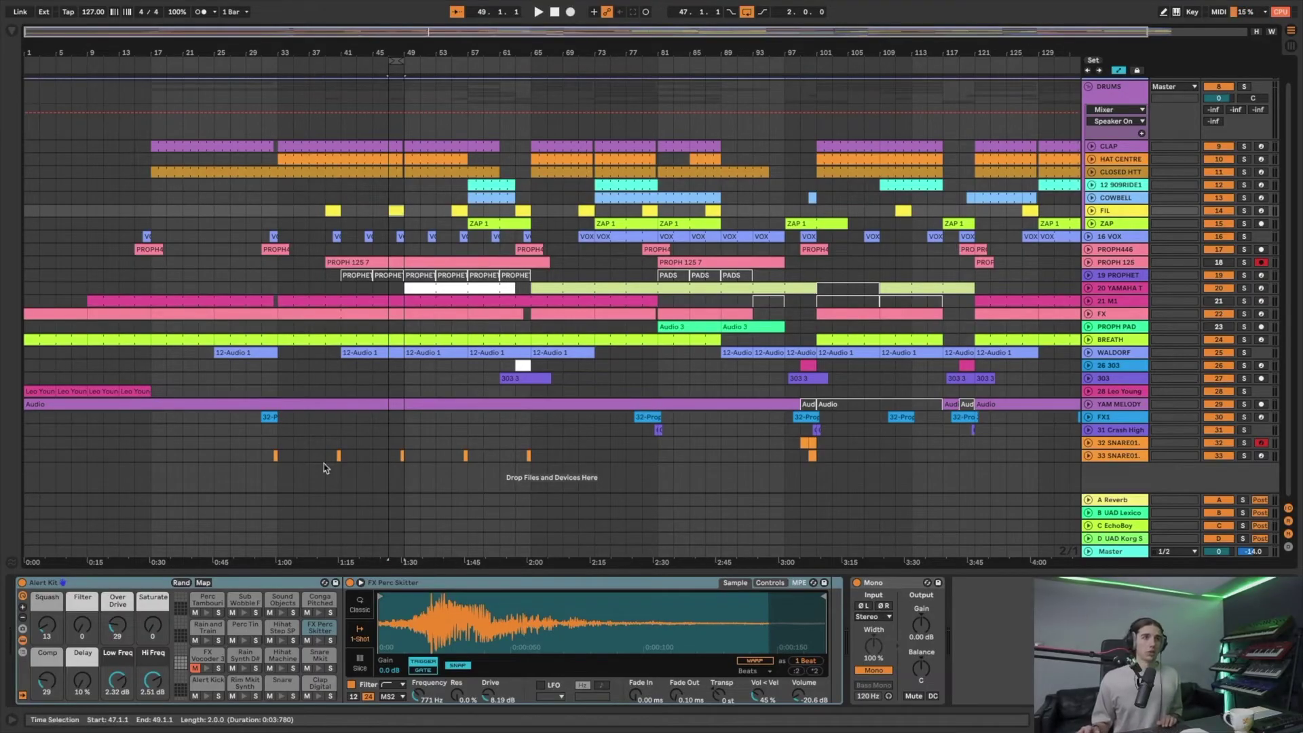
{"action": "double_click", "coordinate": [398, 208]}
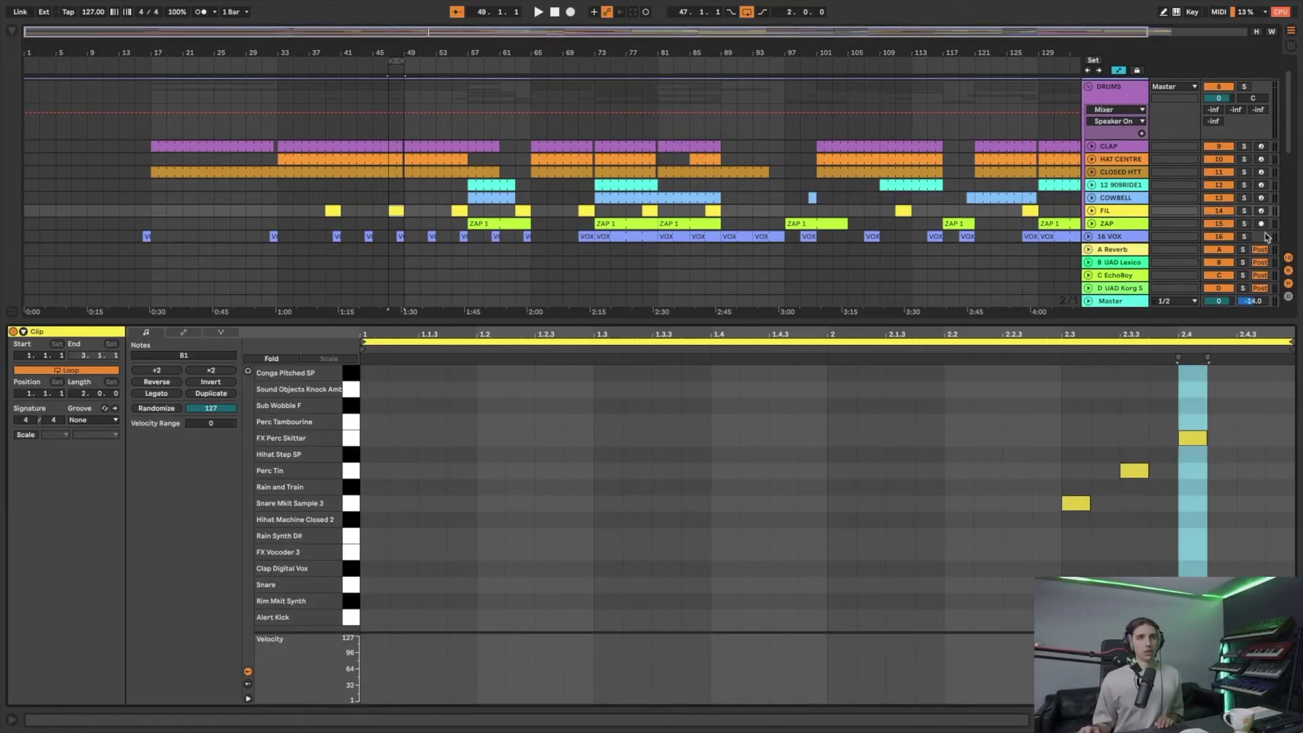
{"action": "left_click", "coordinate": [1243, 210]}
{"action": "key", "text": "space"}
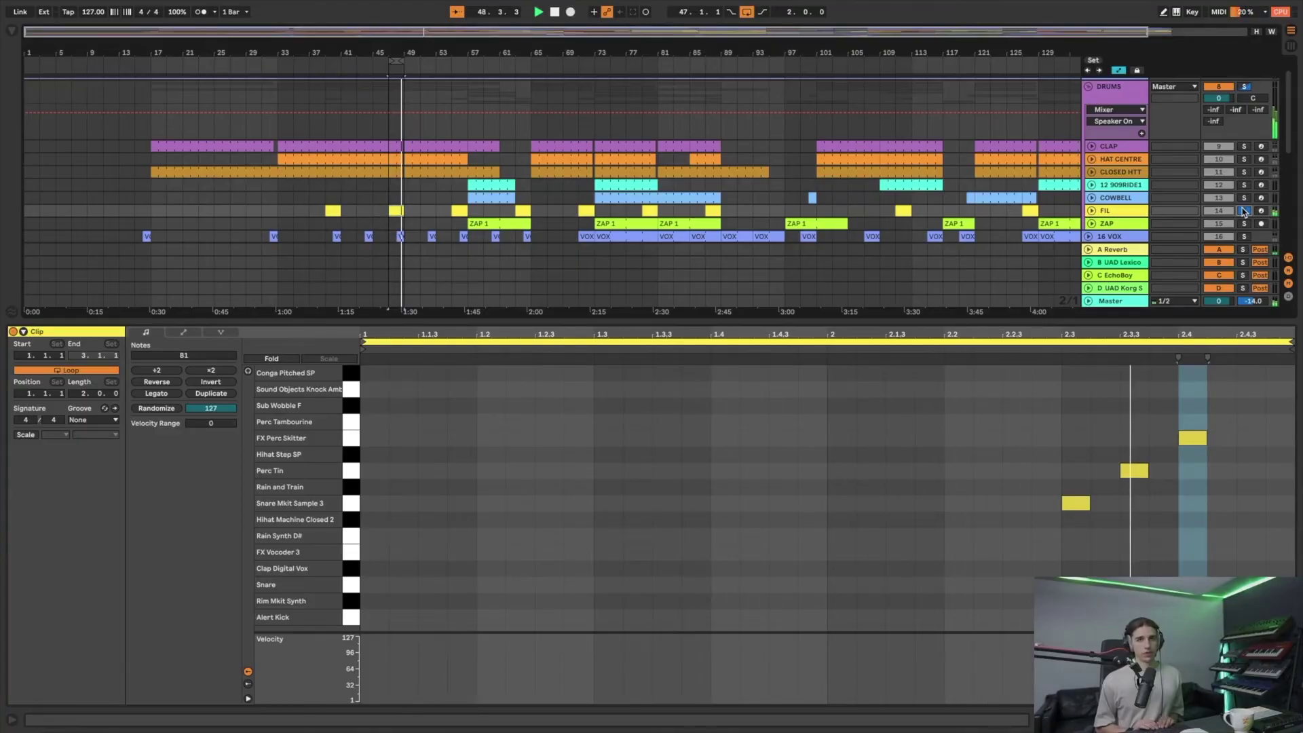
{"action": "key", "text": "space"}
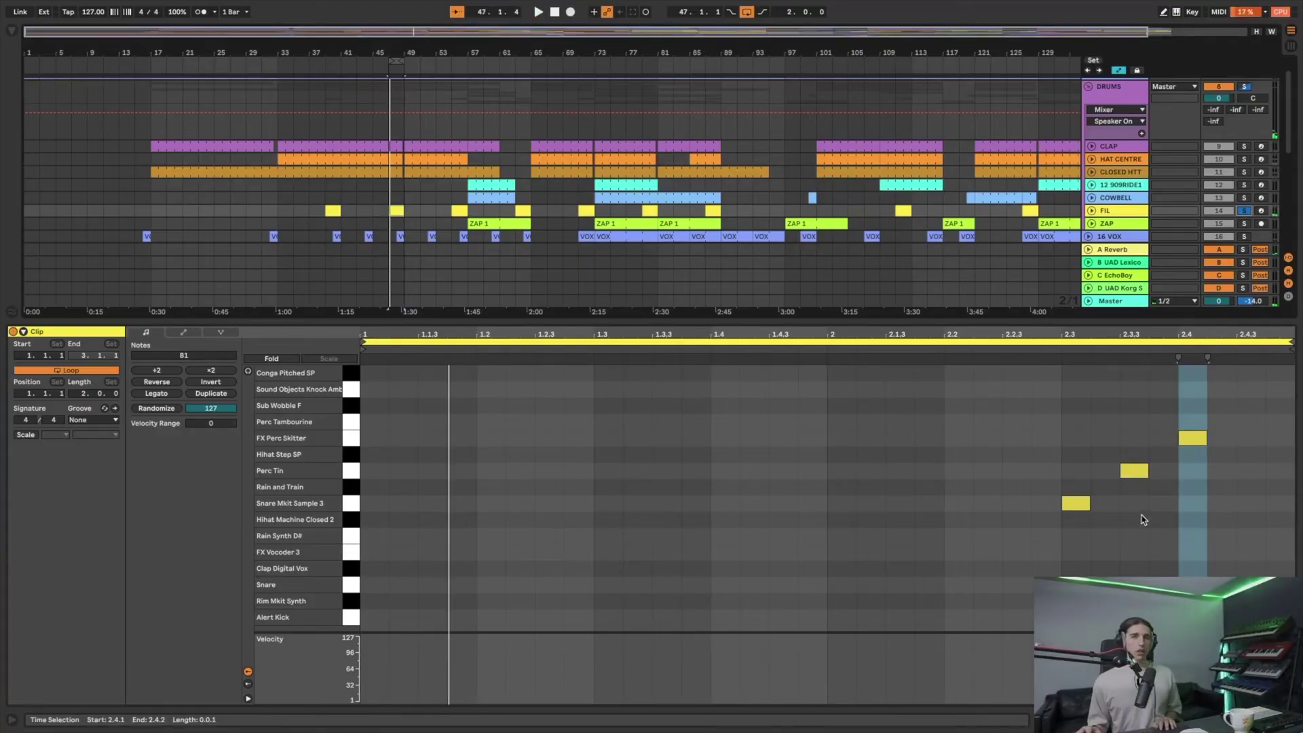
- Deactivate the Perc Tin and FX Perc Skitter notes in the FIL clip and play the loop
{"action": "left_click_drag", "start_coordinate": [1138, 509], "coordinate": [1255, 362]}
{"action": "key", "text": "0"}
{"action": "key", "text": "space"}
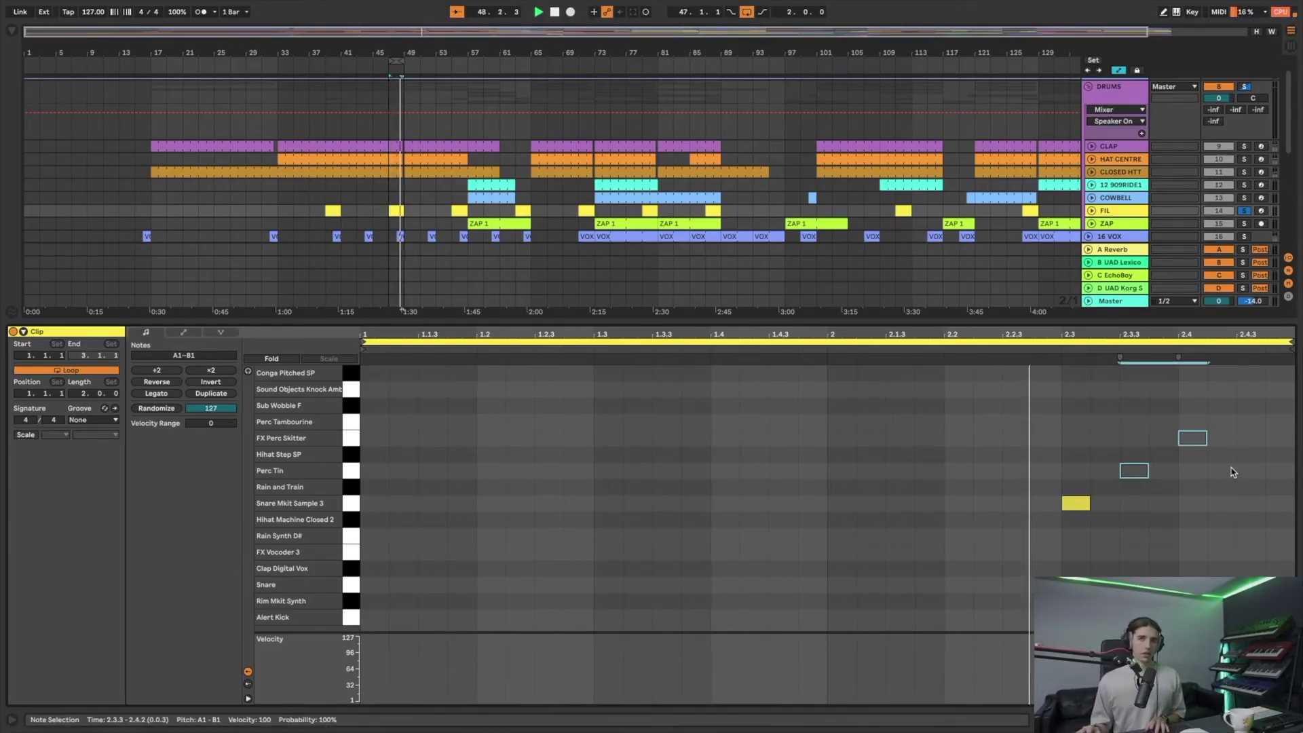
- Reactivate the Perc Tin and FX Perc Skitter notes and play the loop with the second SNARE01 track soloed alongside FIL
{"action": "key", "text": "0"}
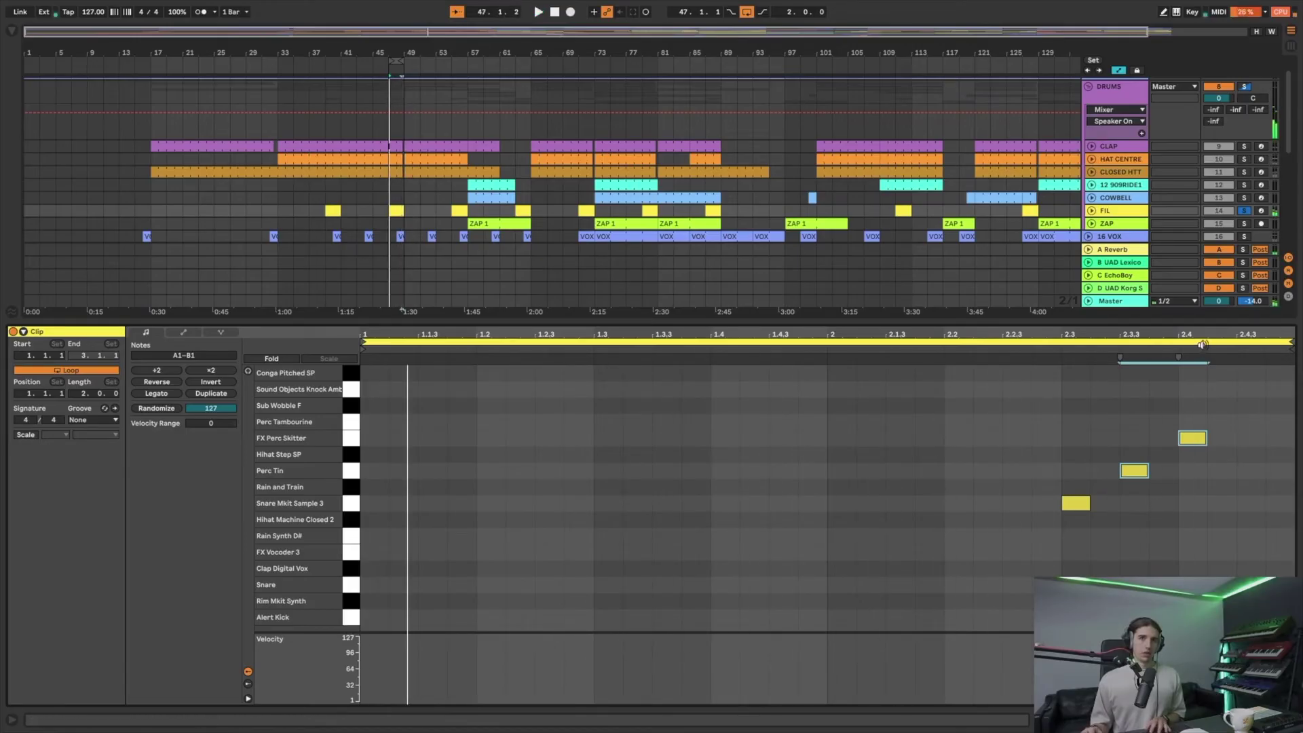
{"action": "key", "text": "shift+Tab"}
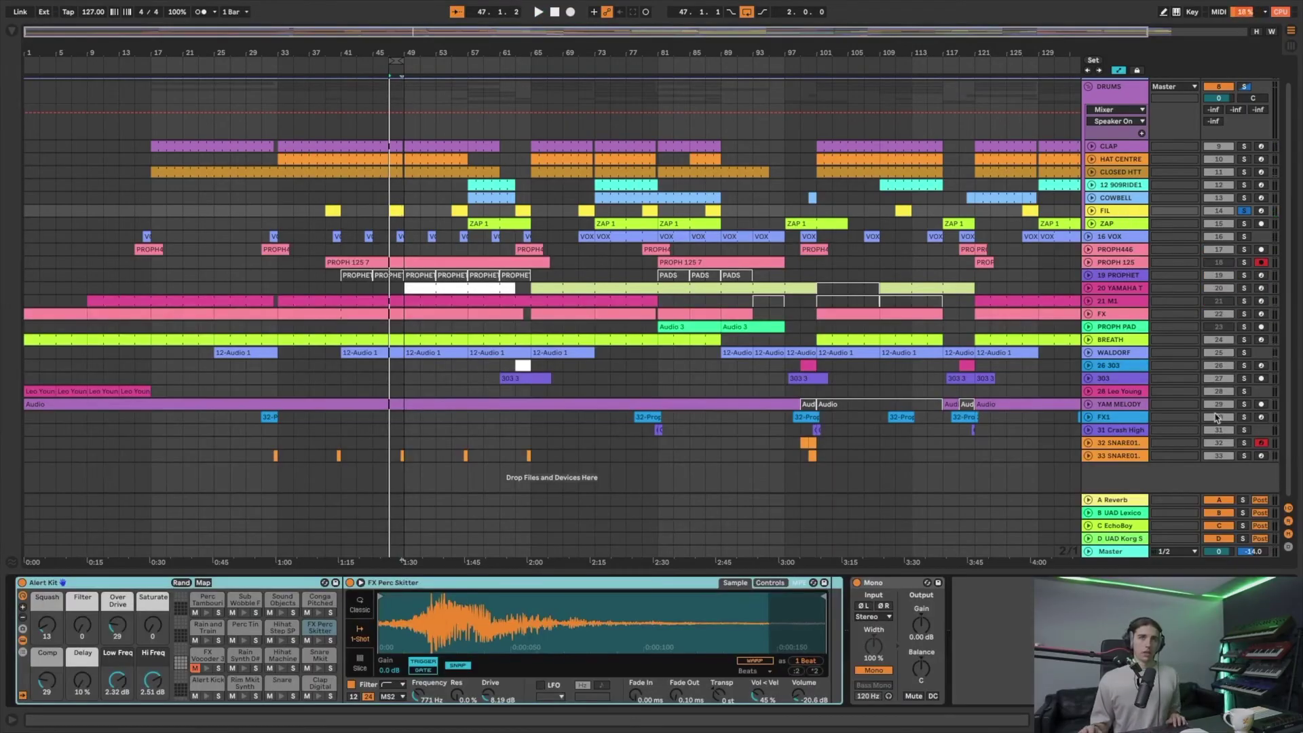
{"action": "left_click", "coordinate": [1245, 456]}
{"action": "key", "text": "space"}
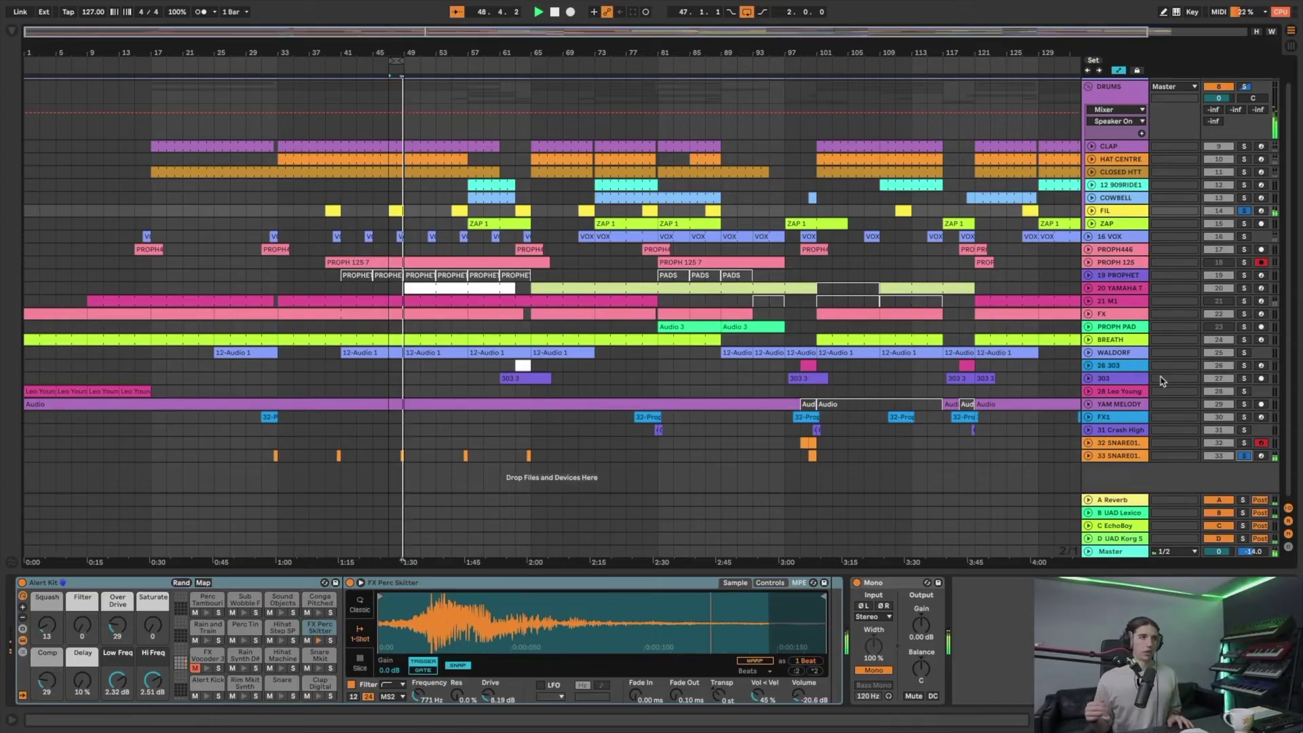
- Set the second SNARE01 track's sampler sustain to -inf dB and play the full arrangement with the solos and loop off
{"action": "left_click", "coordinate": [1130, 458]}
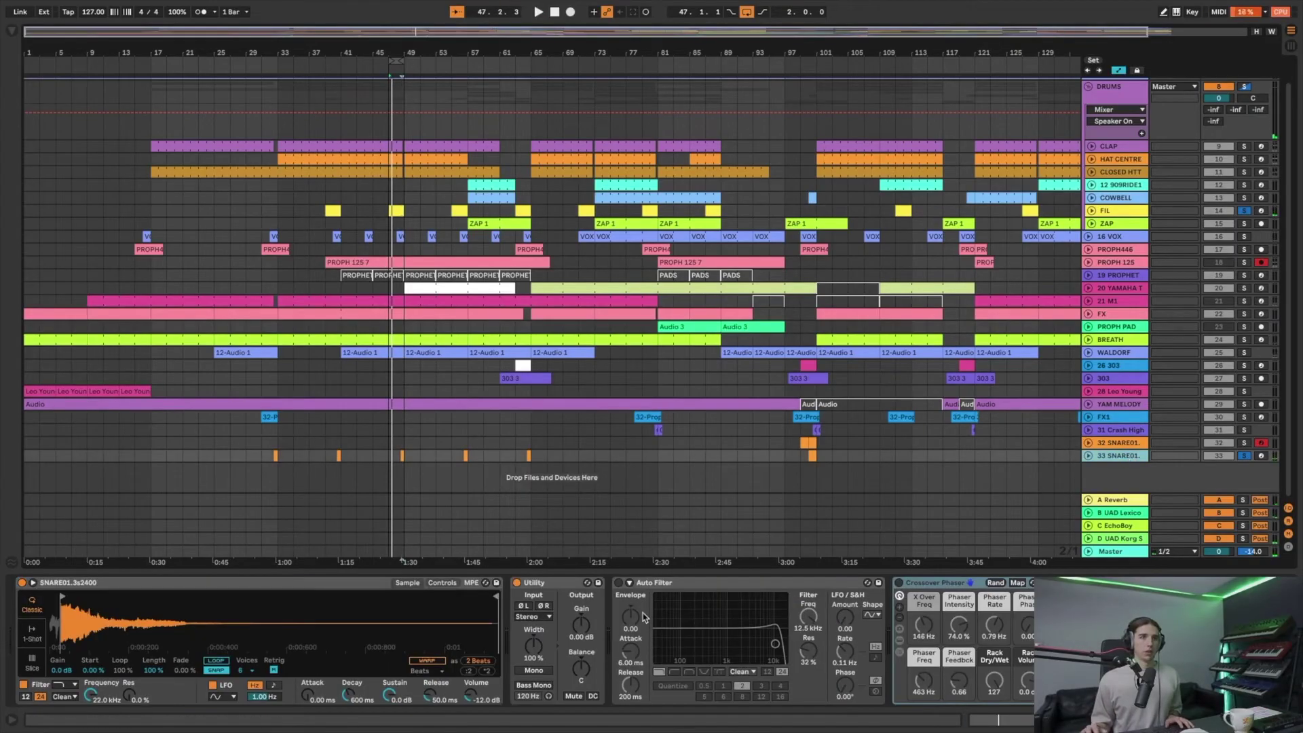
{"action": "left_click_drag", "start_coordinate": [392, 695], "coordinate": [392, 726]}
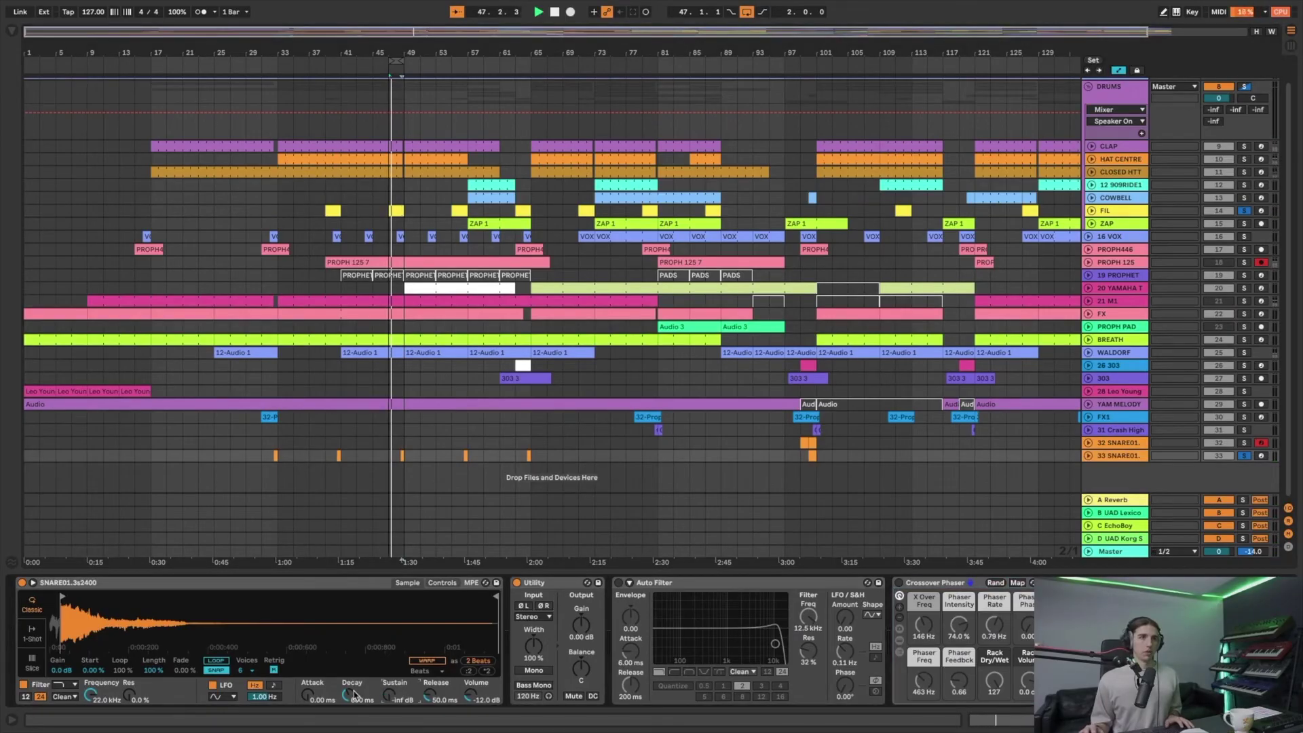
{"action": "left_click", "coordinate": [1244, 456]}
{"action": "left_click", "coordinate": [538, 12]}
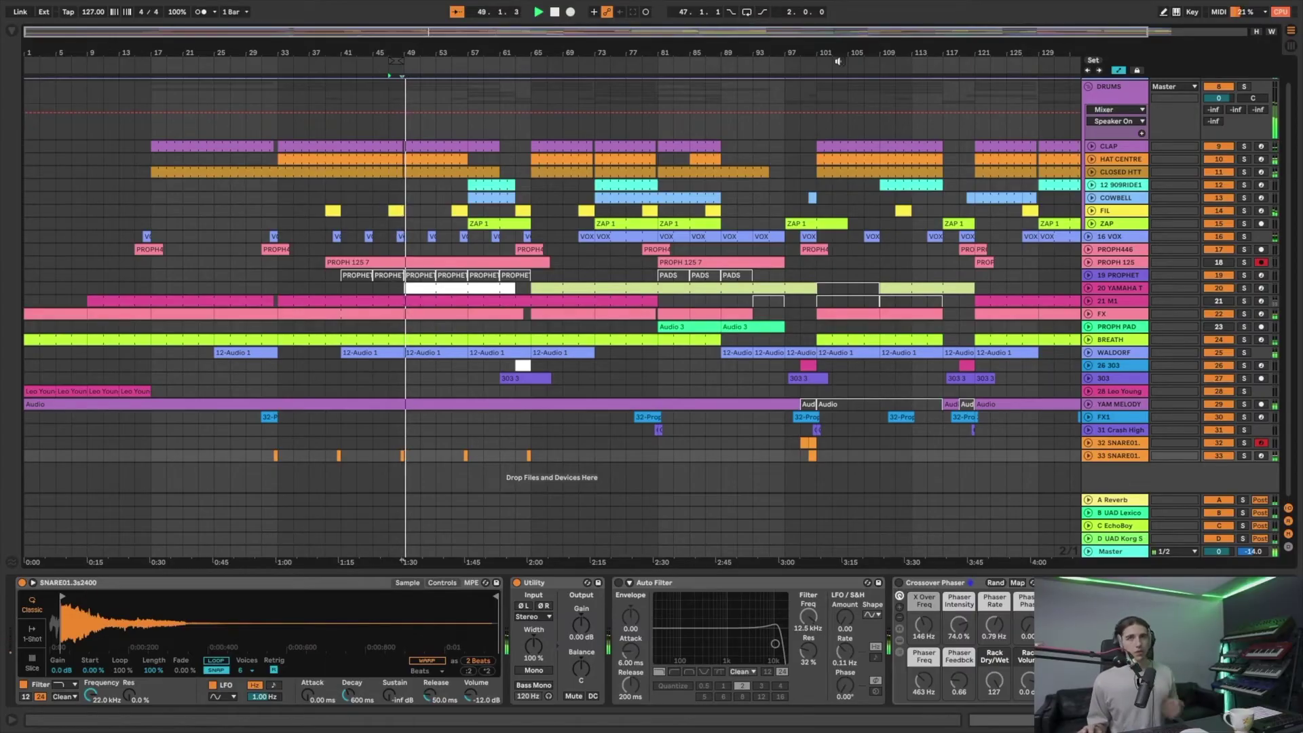
- Fold the DRUMS group, stop playback and rename the two SNARE01 tracks SNARE ROLL (32) and FILL SNARE (33)
{"action": "left_click", "coordinate": [1088, 87]}
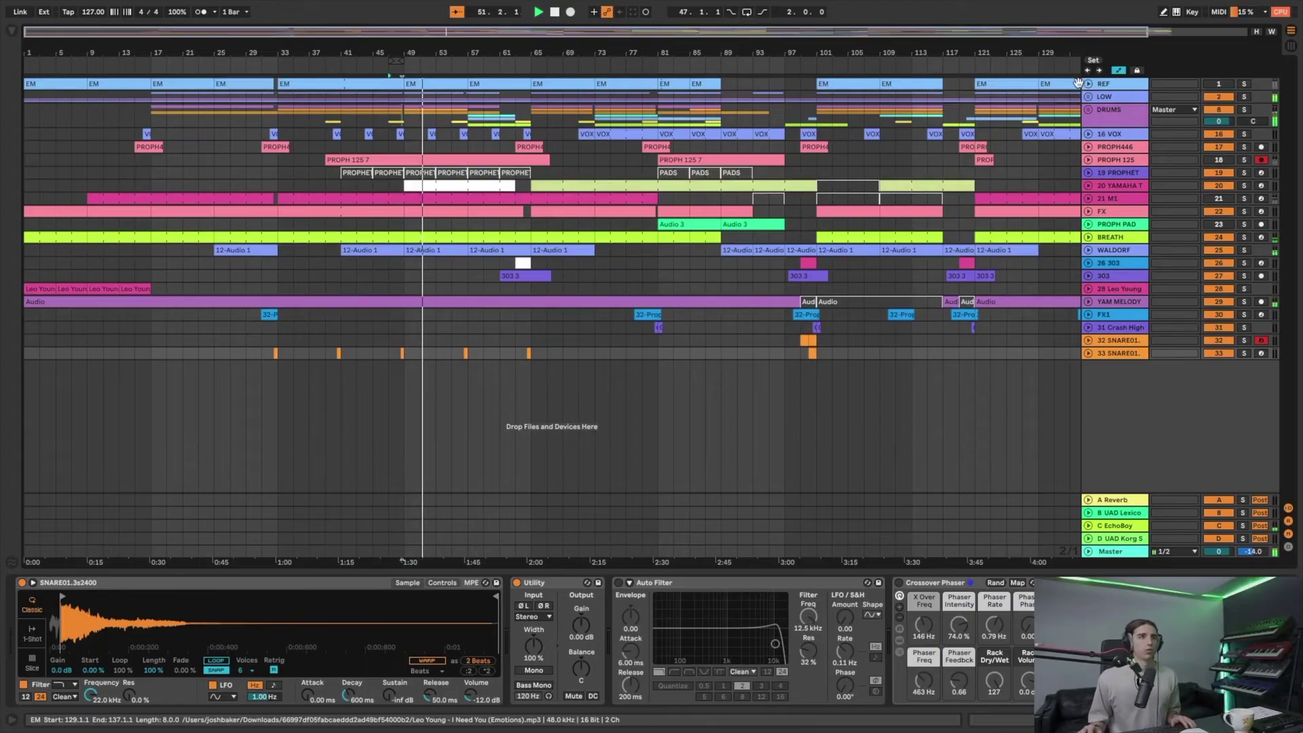
{"action": "key", "text": "space"}
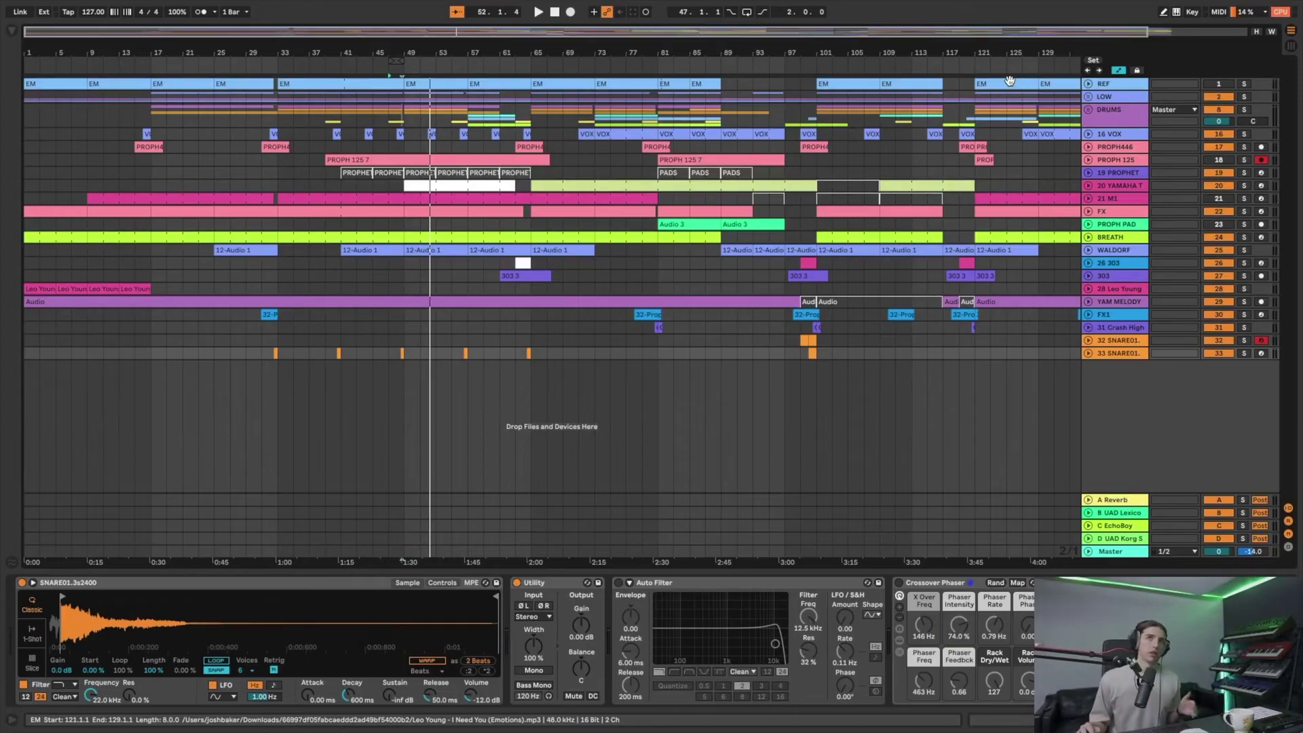
{"action": "scroll", "coordinate": [1038, 284], "scroll_direction": "right", "scroll_amount": 1}
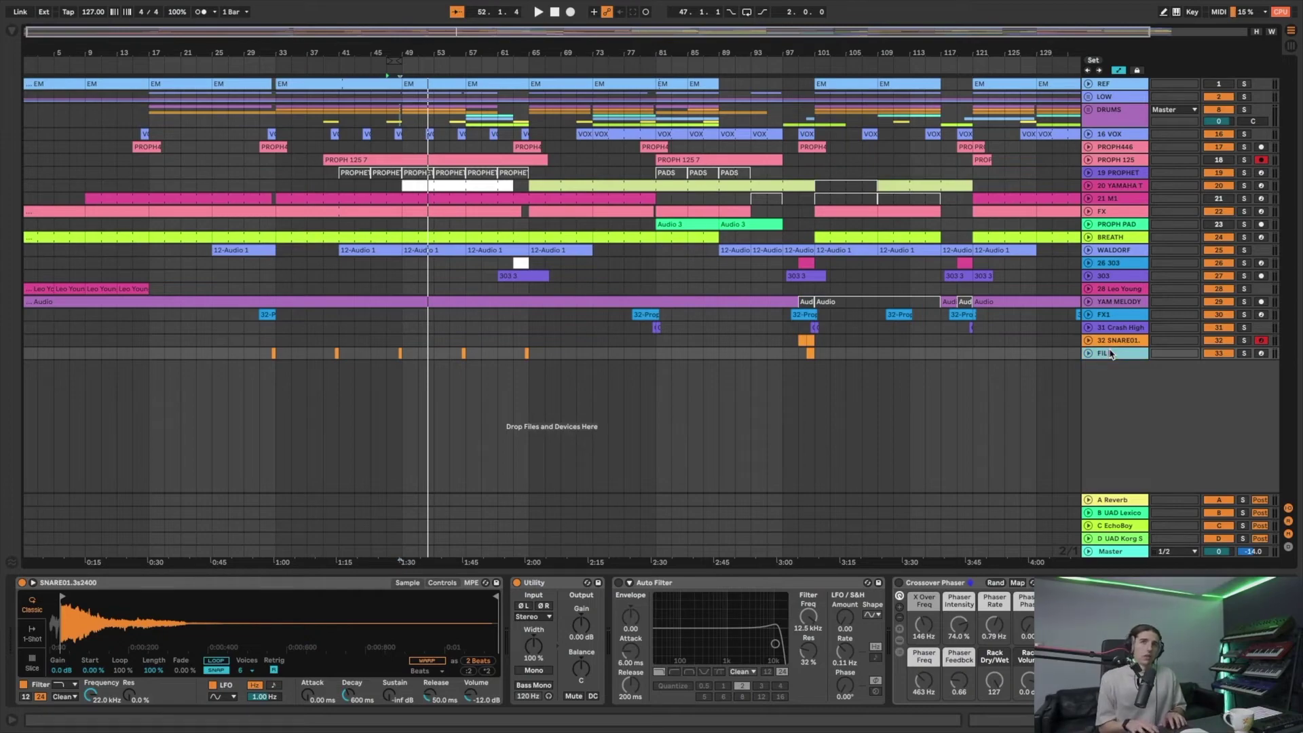
{"action": "left_click", "coordinate": [1113, 342]}
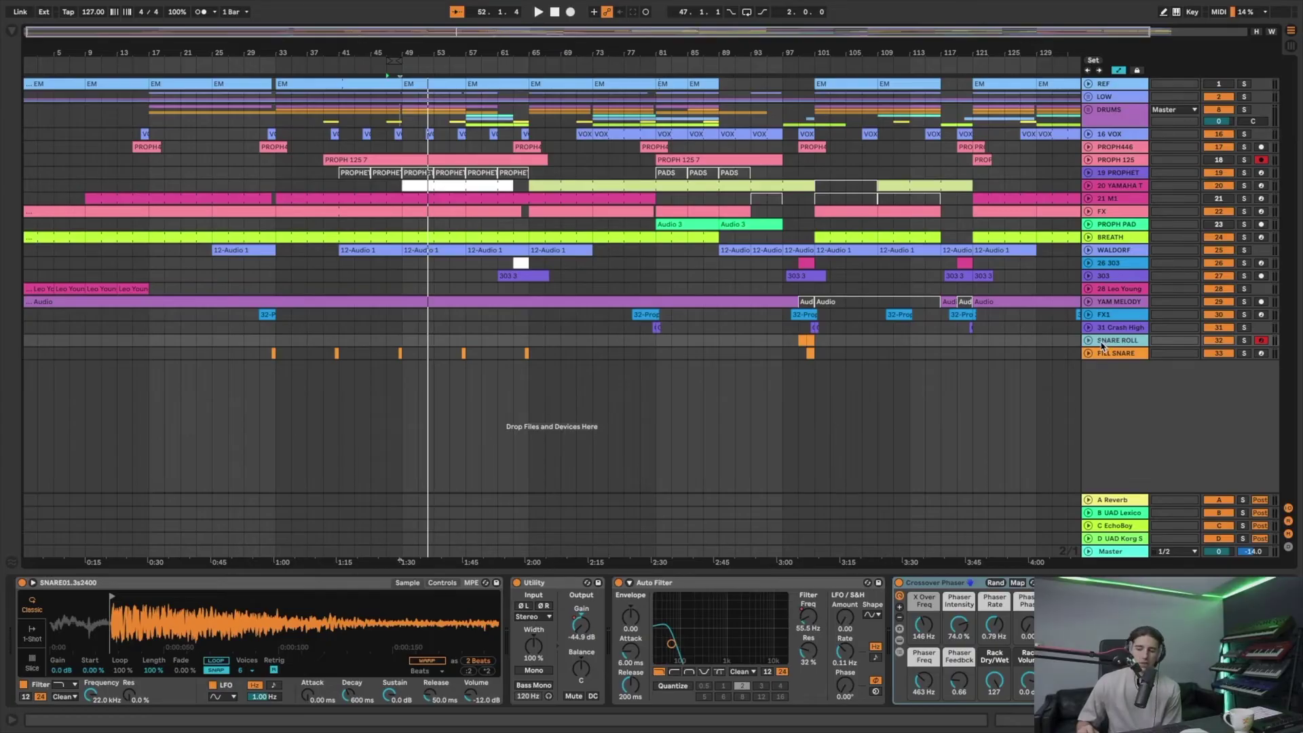
- Play the transition from 99.1.1 with the SNARE ROLL track muted
{"action": "left_click", "coordinate": [798, 335]}
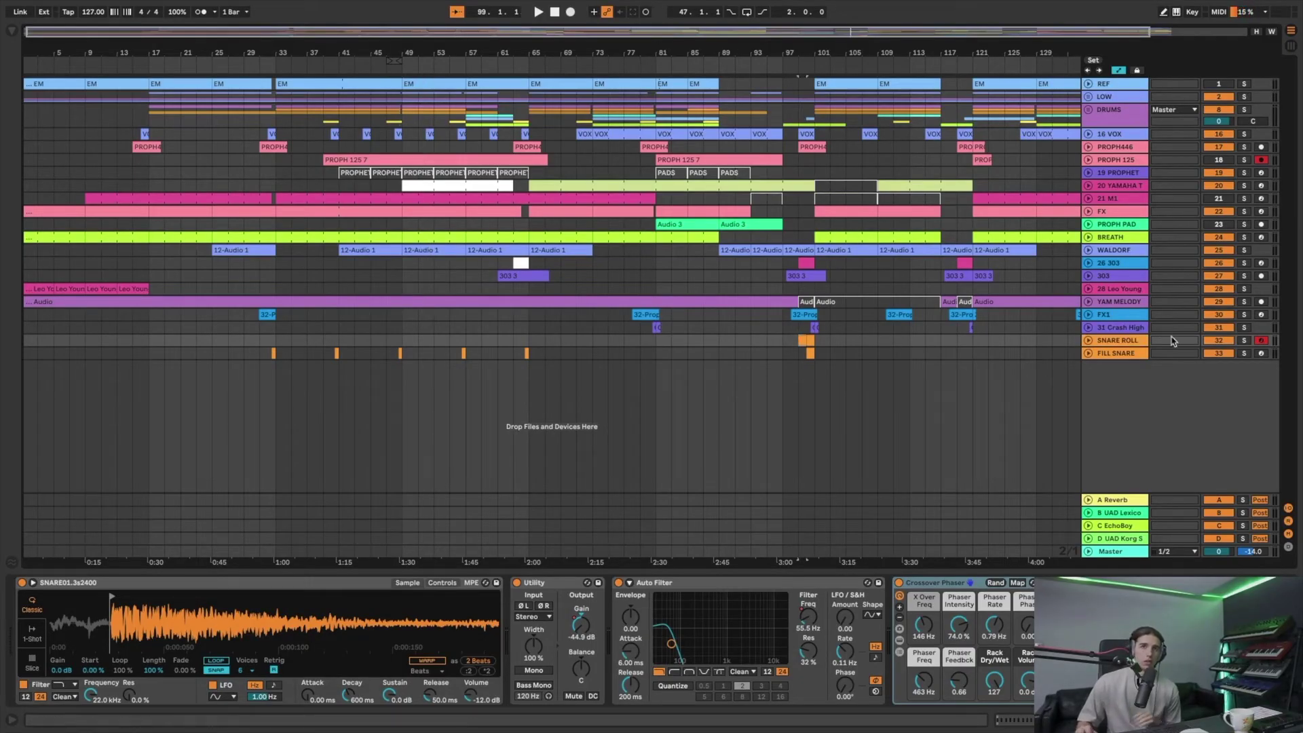
{"action": "key", "text": "space"}
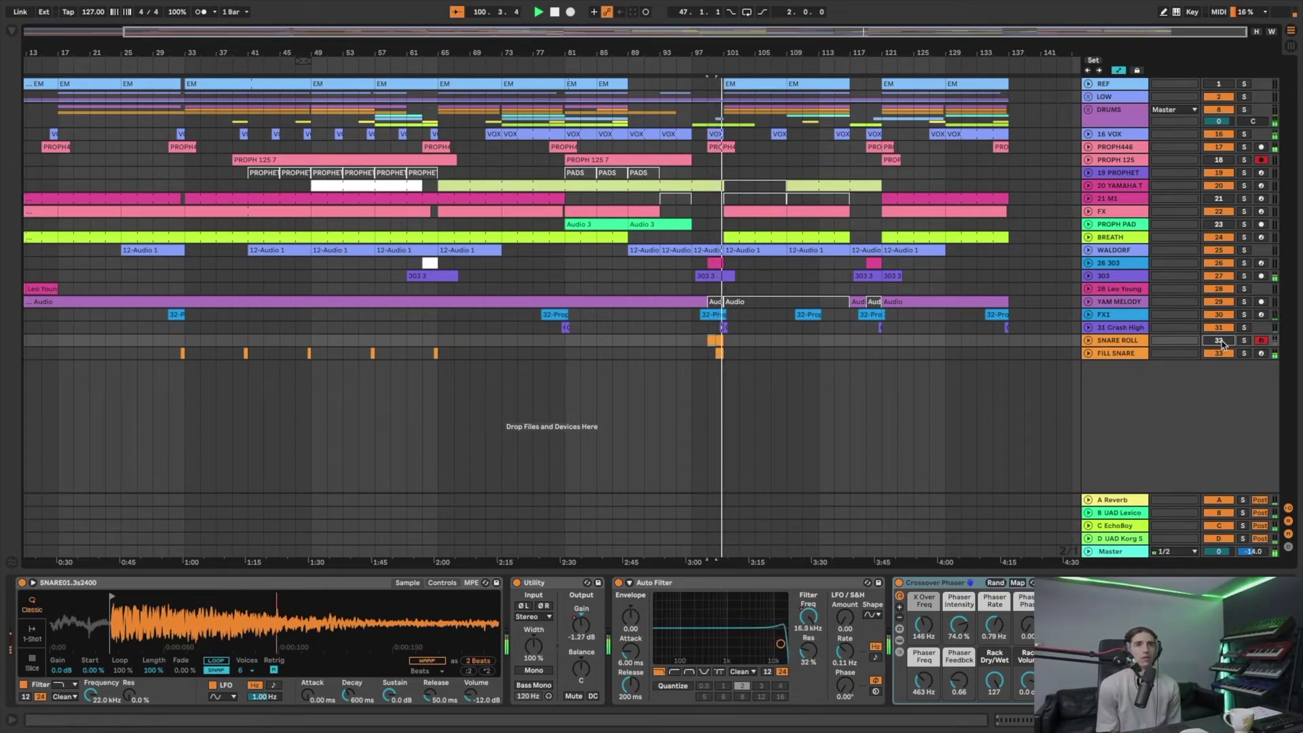
{"action": "key", "text": "space"}
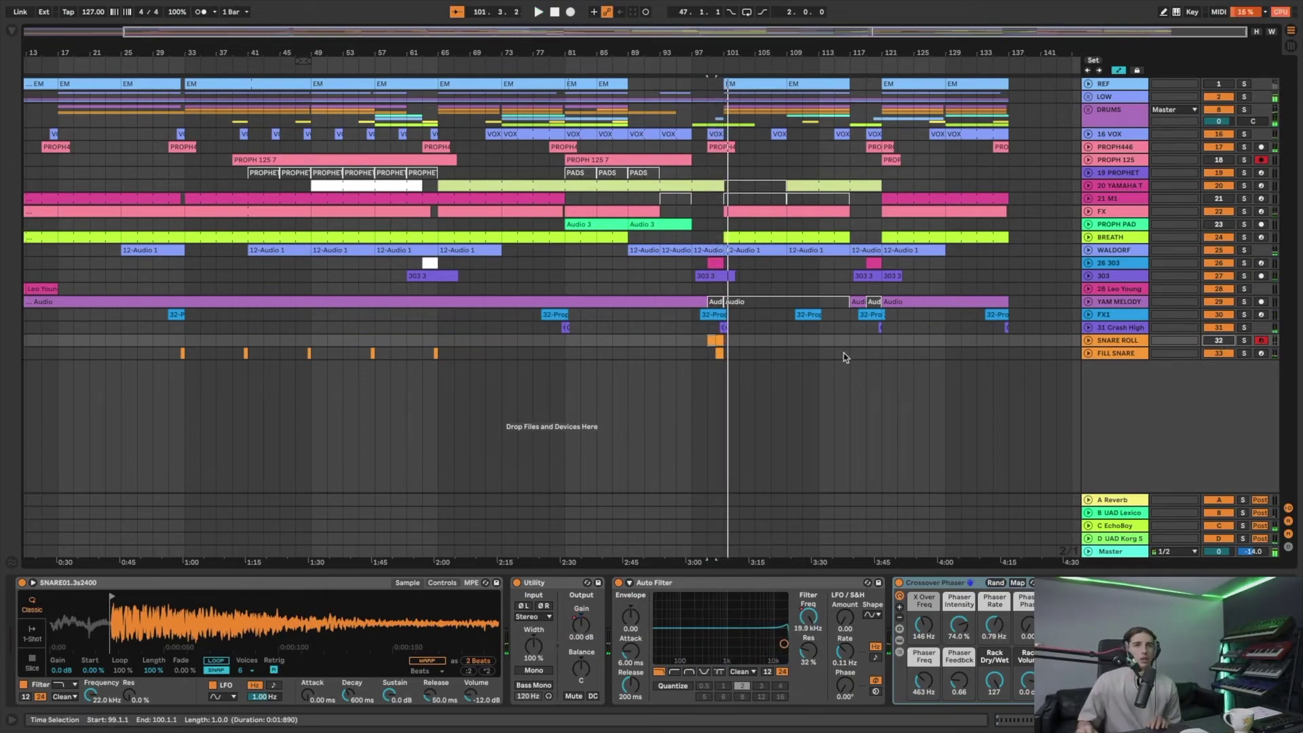
- Deactivate the FILL SNARE clip at 100.1.1, then play from there with SNARE ROLL active and the FILL SNARE track muted
{"action": "left_click", "coordinate": [718, 353]}
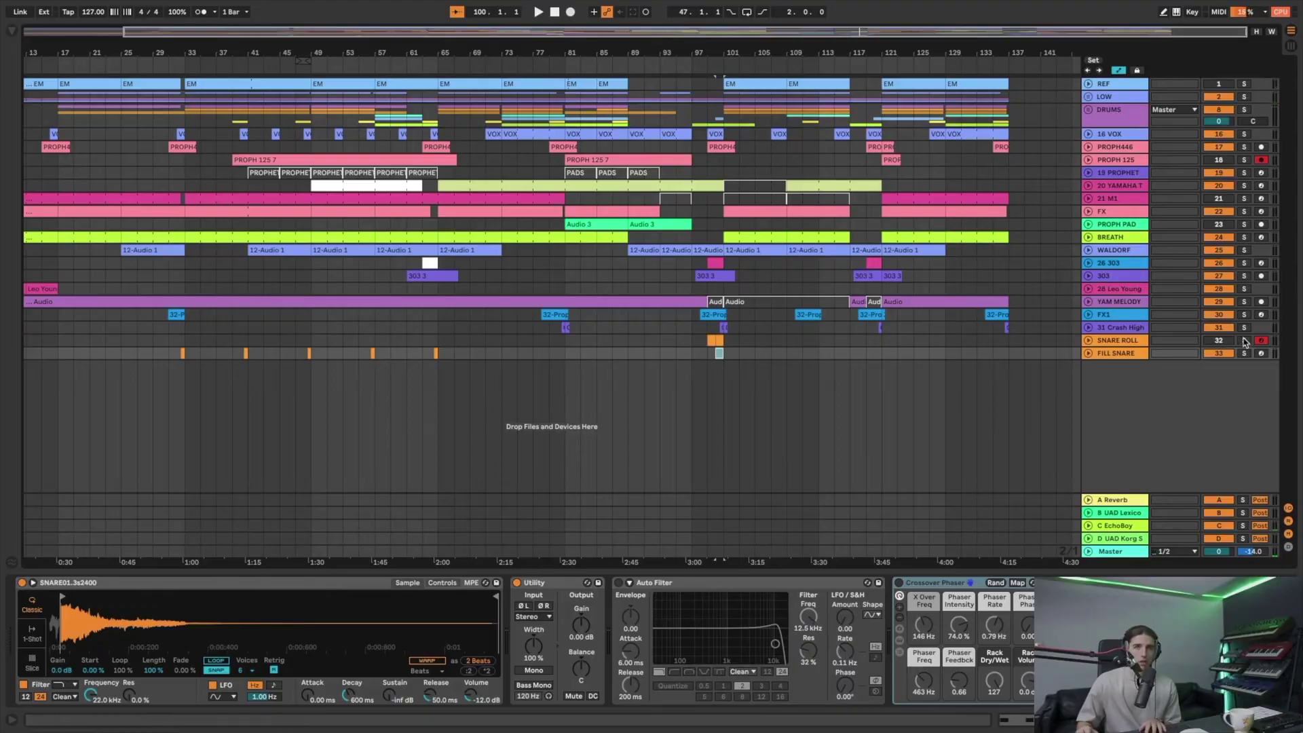
{"action": "key", "text": "space"}
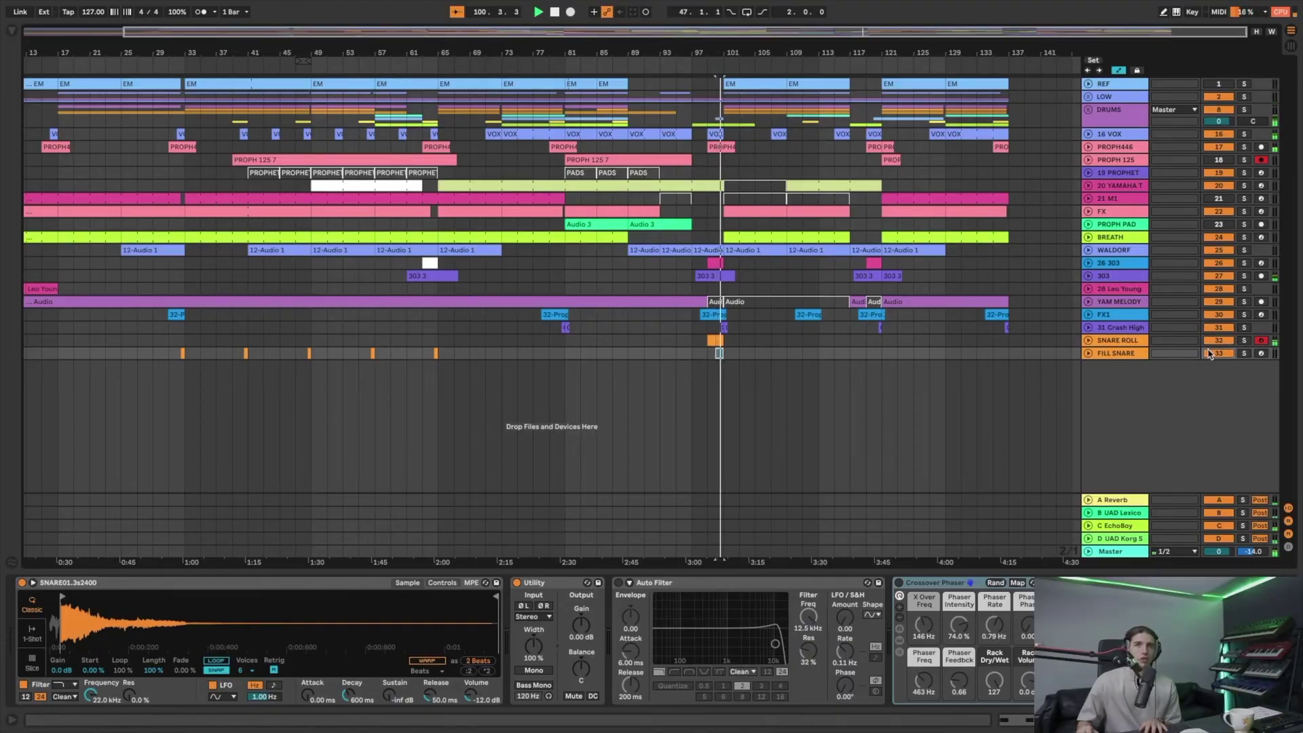
{"action": "left_click", "coordinate": [1219, 353]}
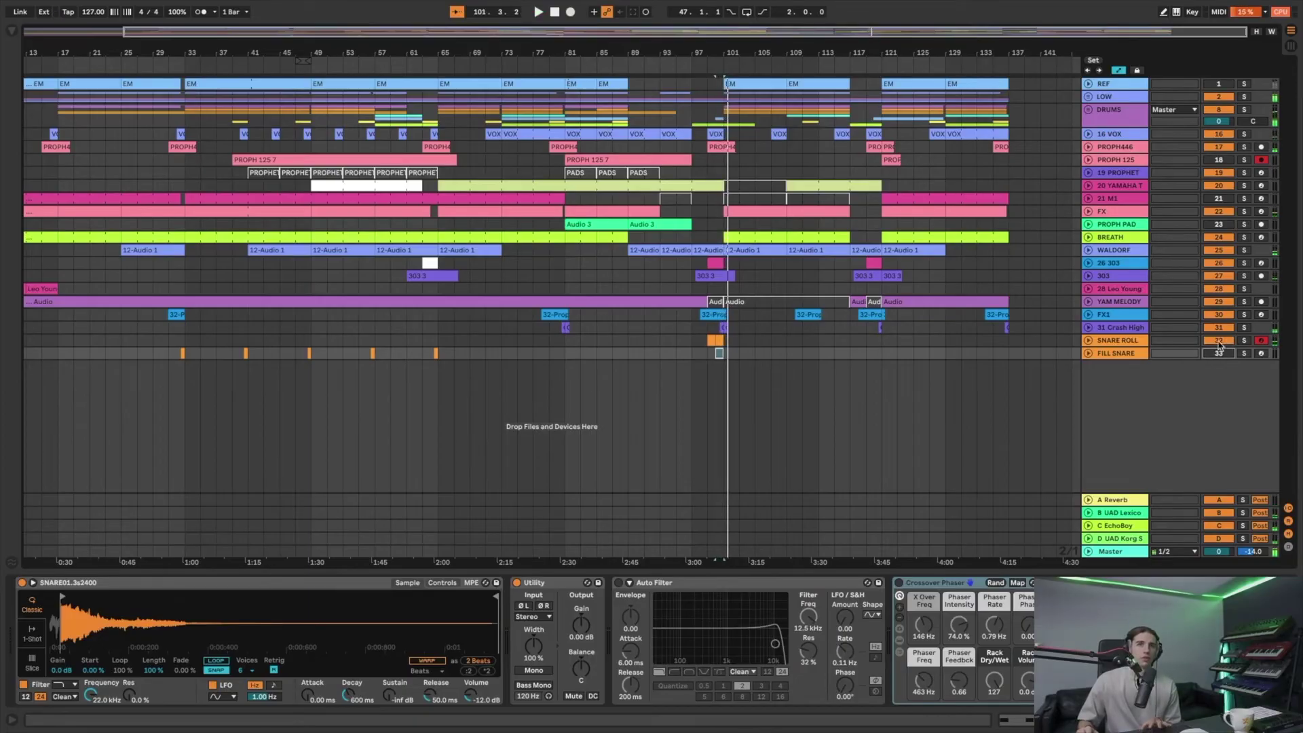
- Play the SNARE ROLL track from 100.1.1 while checking its Crossover Phaser device and Device On automation lane
{"action": "left_click", "coordinate": [1100, 340]}
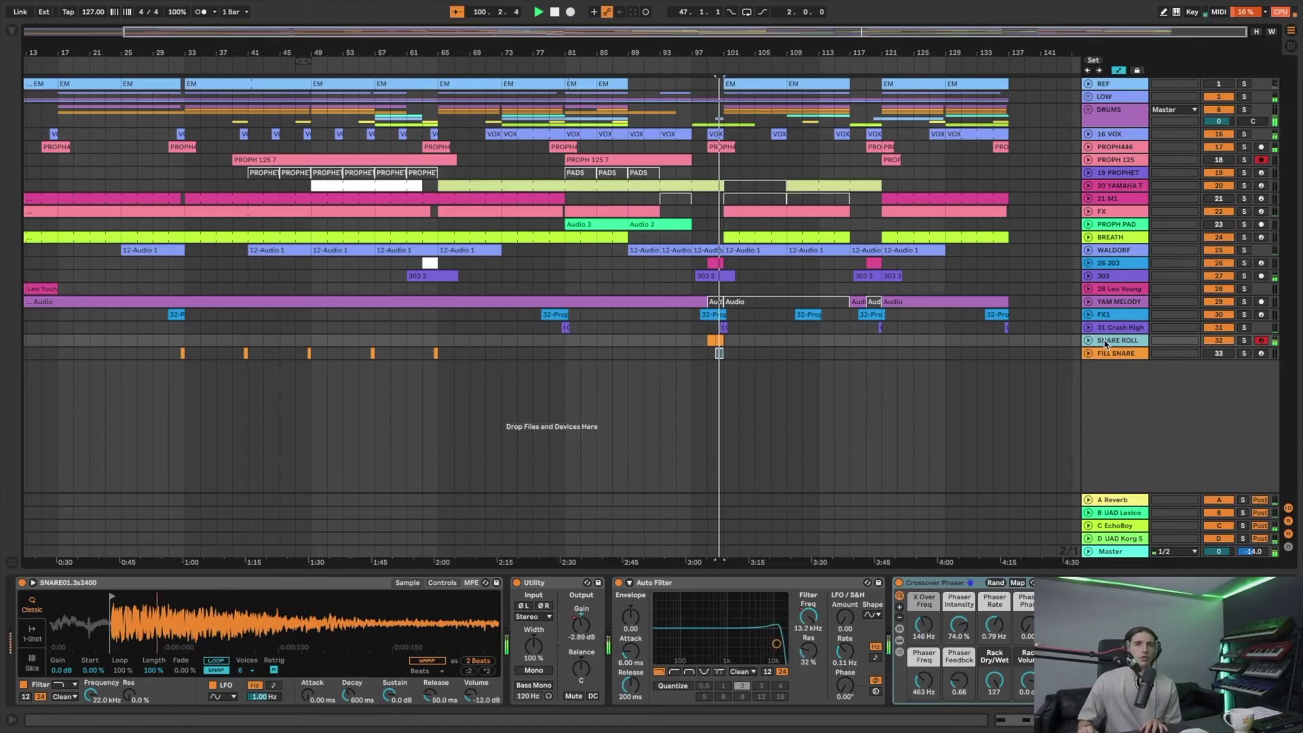
{"action": "left_click", "coordinate": [899, 583]}
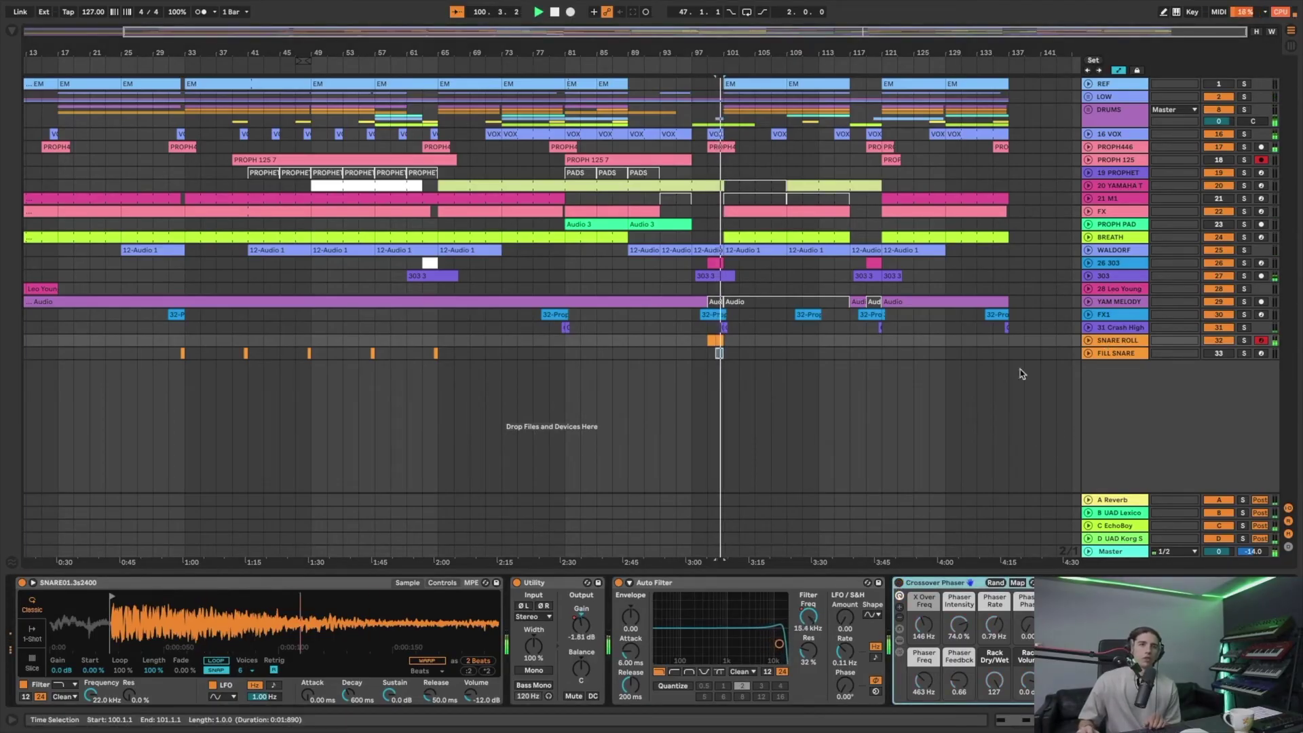
{"action": "left_click", "coordinate": [1088, 340]}
{"action": "key", "text": "space"}
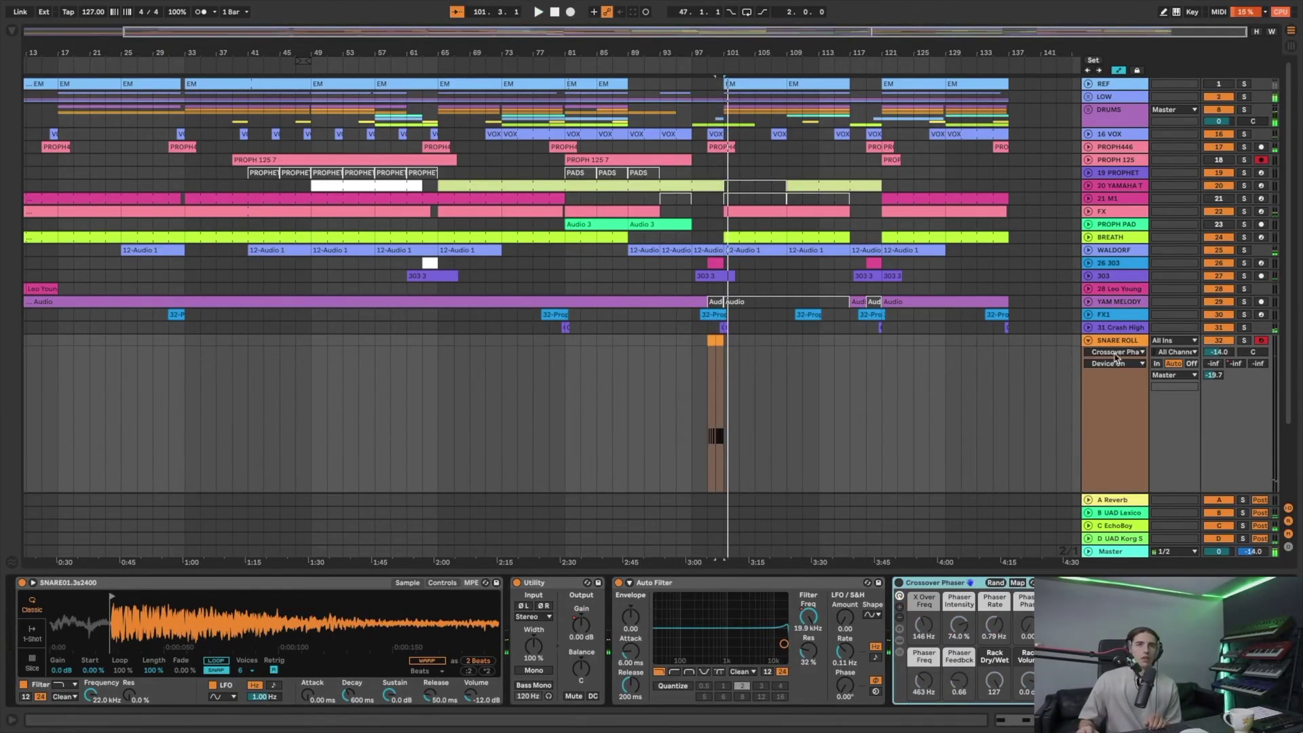
{"action": "left_click", "coordinate": [1088, 341]}
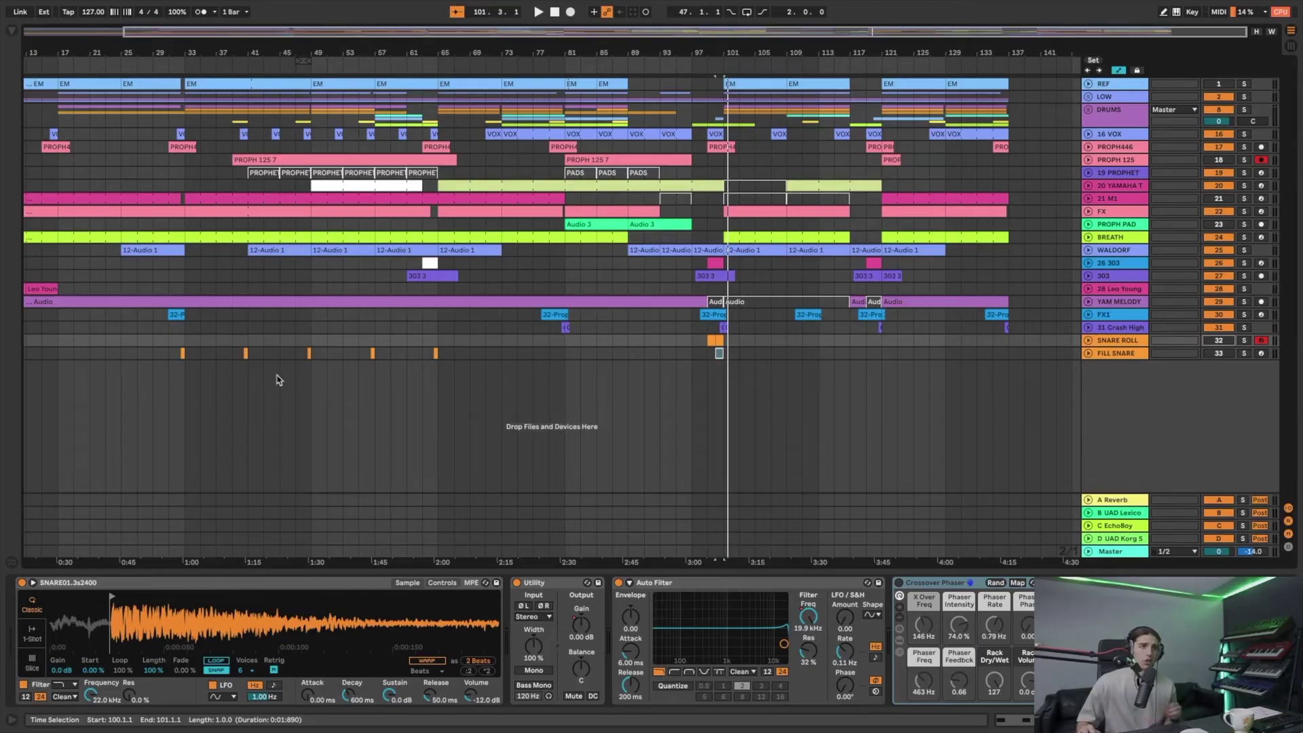
- Duplicate the FILL SNARE section from 57.1.1 to 65.1.1 repeatedly along the track through the rest of the arrangement
{"action": "left_click_drag", "start_coordinate": [438, 353], "coordinate": [378, 354]}
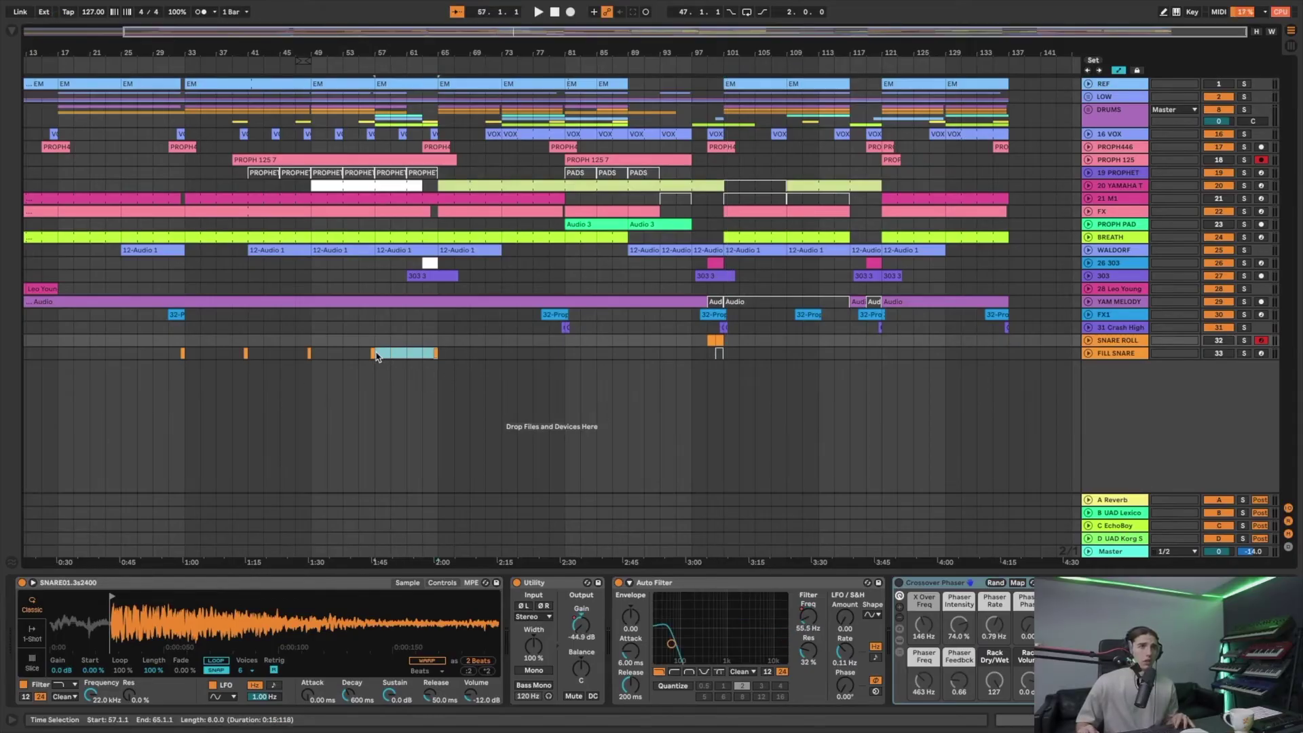
{"action": "key", "text": "ctrl+d"}
{"action": "key", "text": "ctrl+d"}
{"action": "key", "text": "ctrl+d"}
{"action": "key", "text": "ctrl+d"}
{"action": "key", "text": "ctrl+d"}
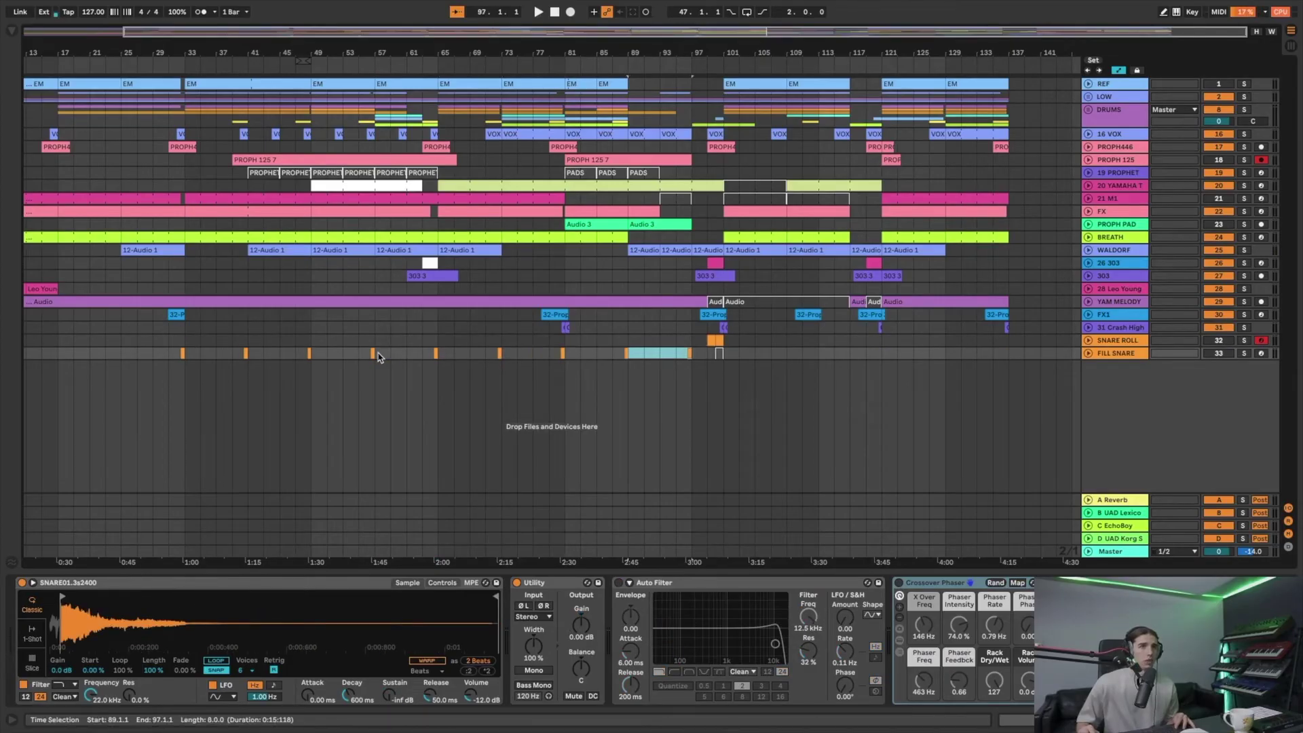
{"action": "key", "text": "ctrl+d"}
{"action": "key", "text": "ctrl+d"}
{"action": "key", "text": "ctrl+d"}
{"action": "key", "text": "ctrl+d"}
{"action": "key", "text": "ctrl+d"}
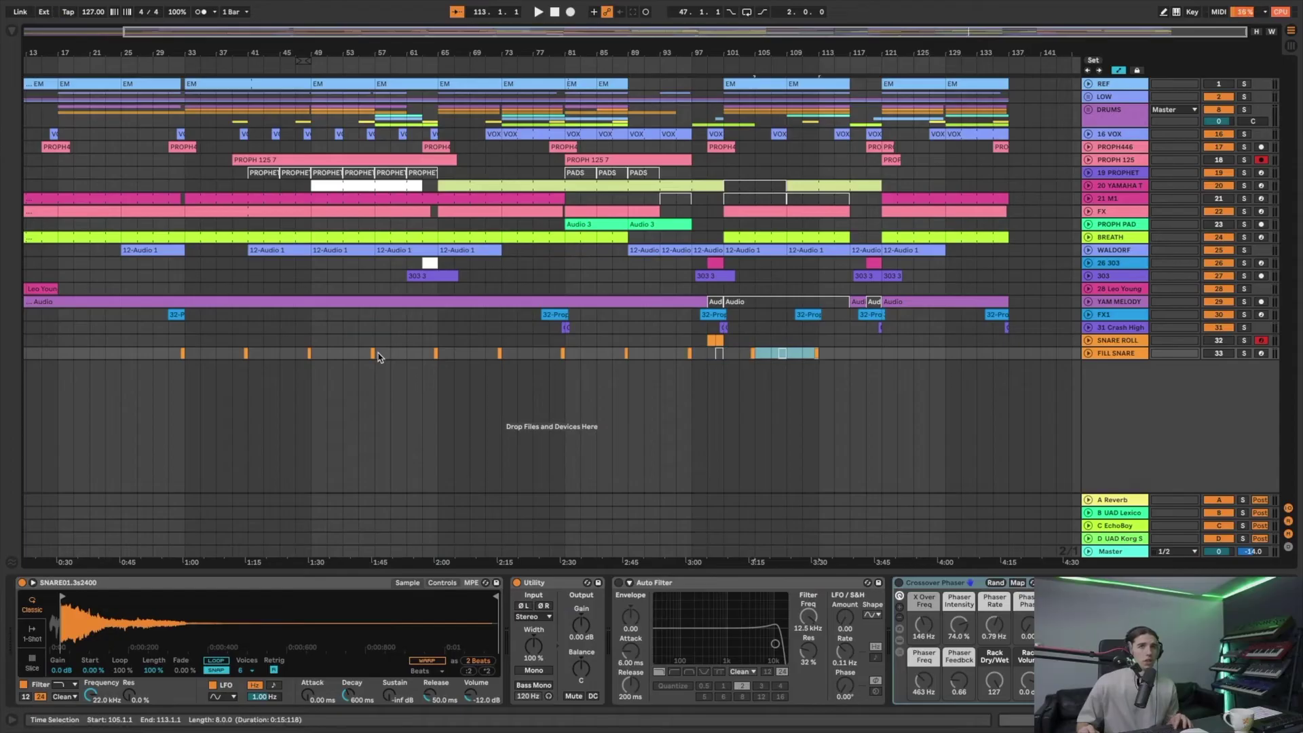
- Select the FILL SNARE fills from 33.1.1 to 139.1.1 and play the arrangement through the fill before bar 65
{"action": "left_click_drag", "start_coordinate": [173, 373], "coordinate": [672, 357]}
{"action": "left_click", "coordinate": [665, 368]}
{"action": "scroll", "coordinate": [666, 374], "scroll_direction": "left", "scroll_amount": 1}
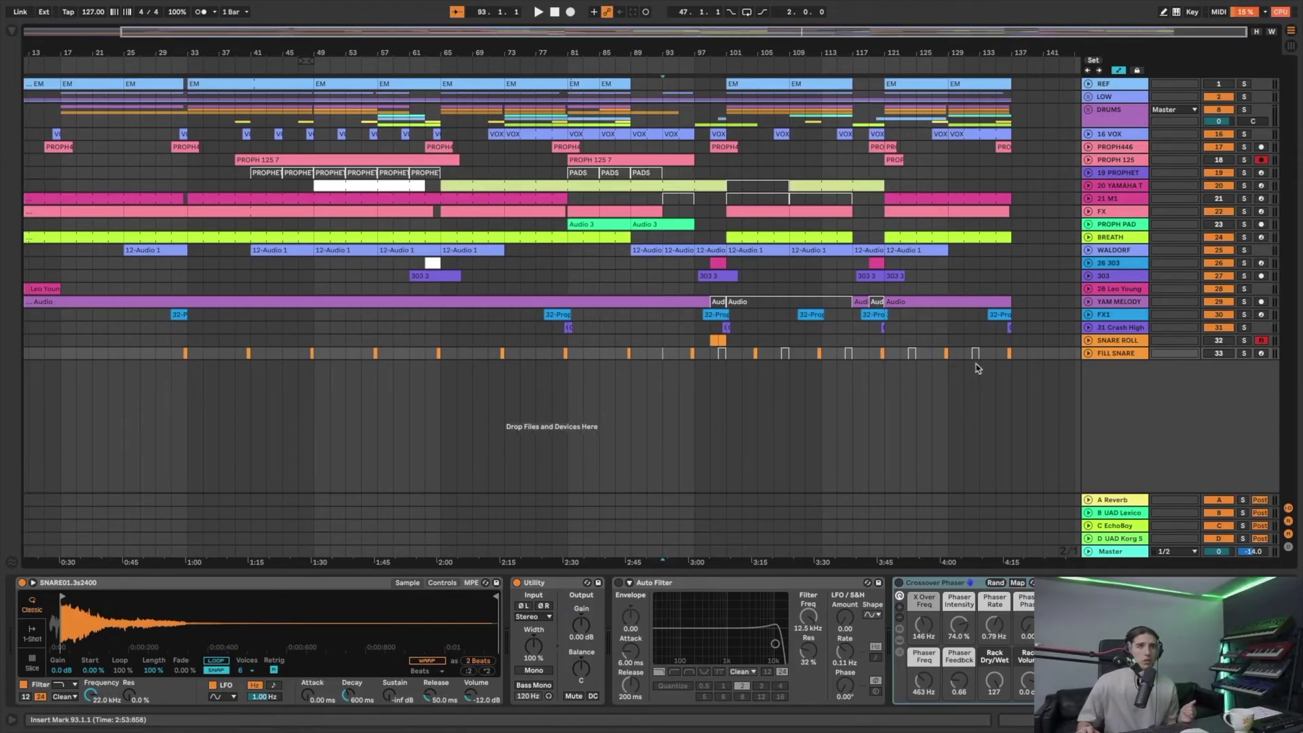
{"action": "left_click_drag", "start_coordinate": [1030, 354], "coordinate": [185, 352]}
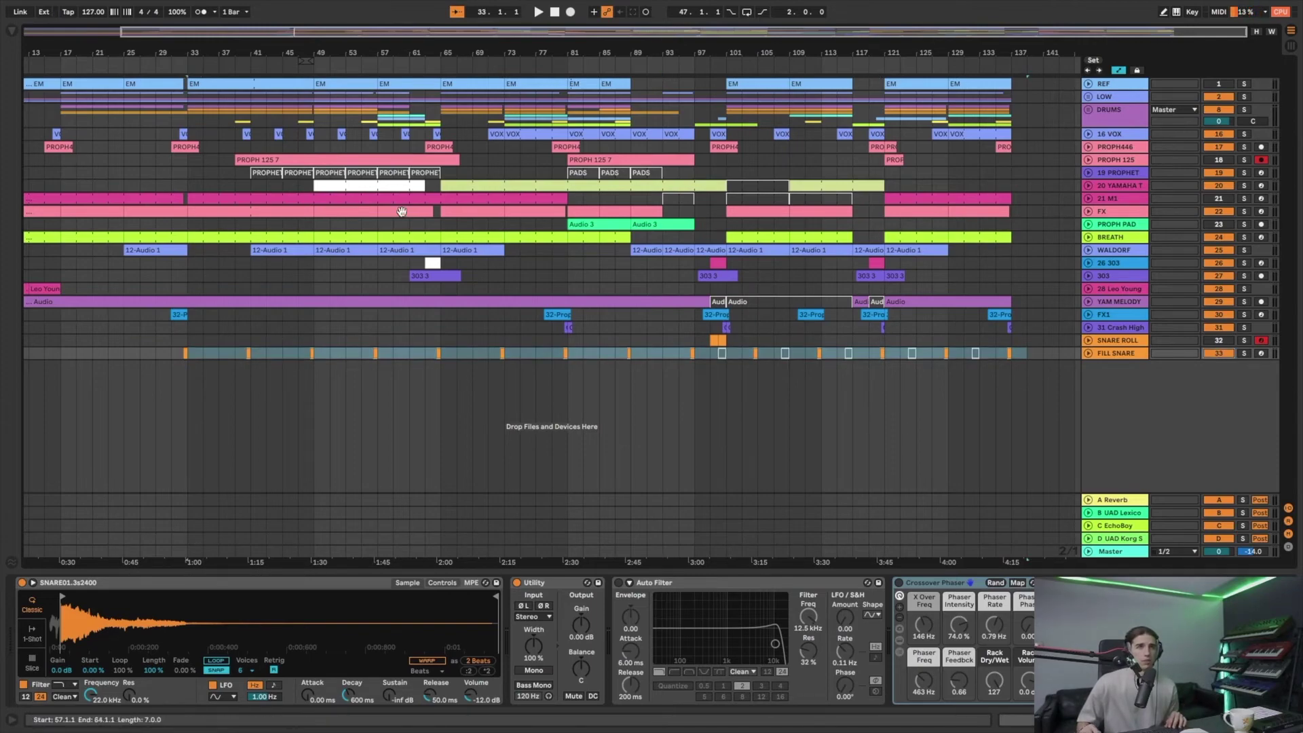
{"action": "left_click", "coordinate": [426, 65]}
{"action": "scroll", "coordinate": [672, 320], "scroll_direction": "left", "scroll_amount": 5}
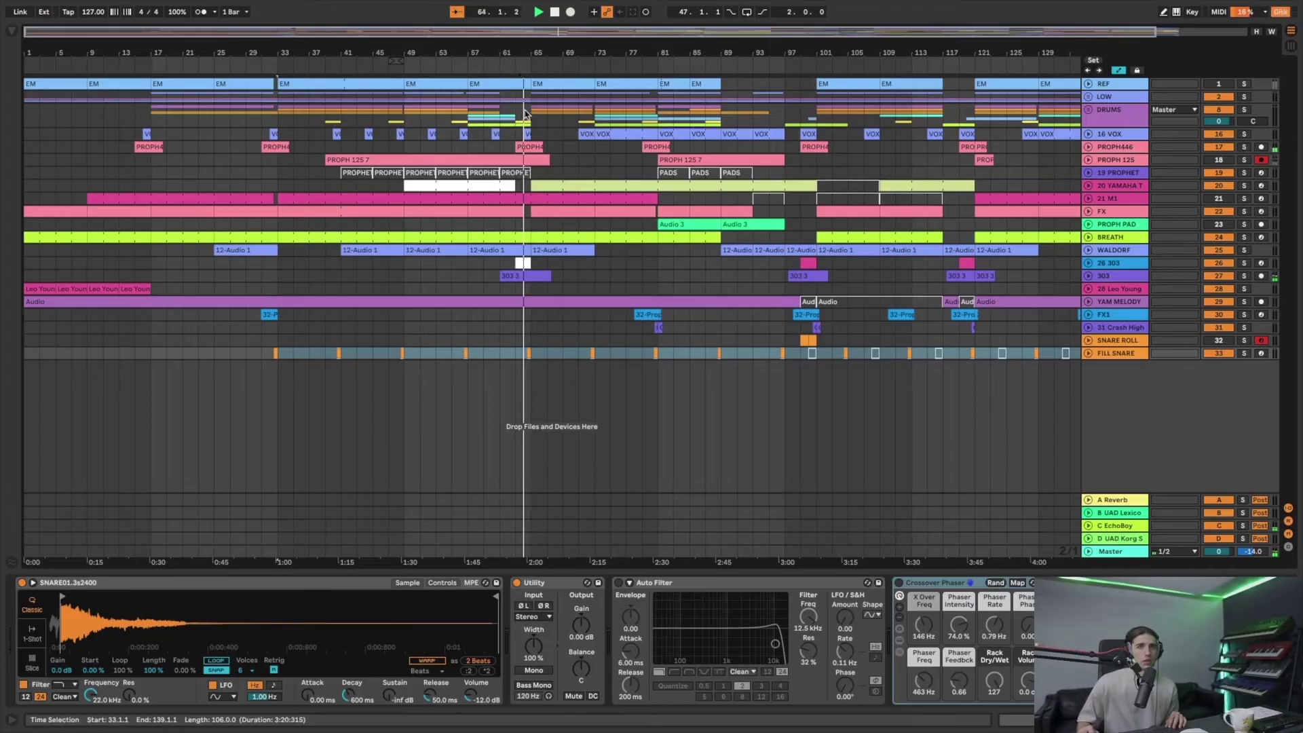
{"action": "left_click", "coordinate": [675, 354]}
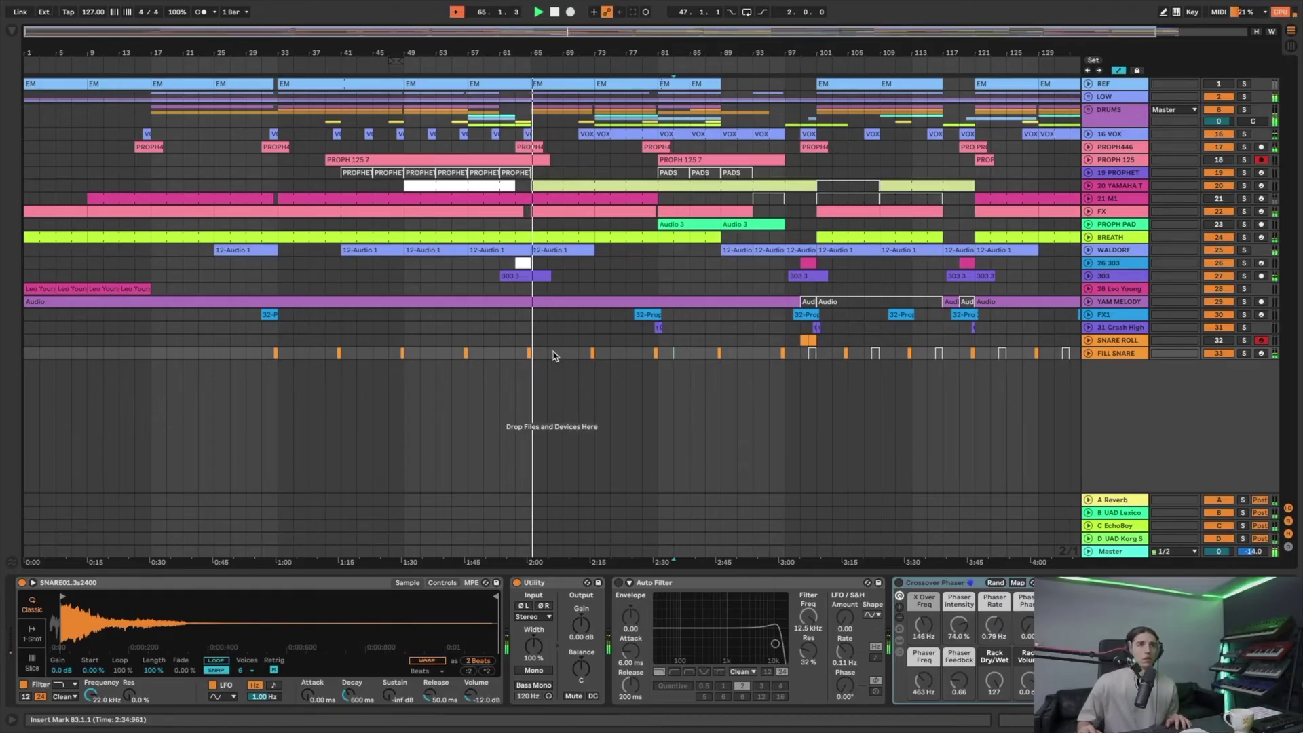
{"action": "key", "text": "space"}
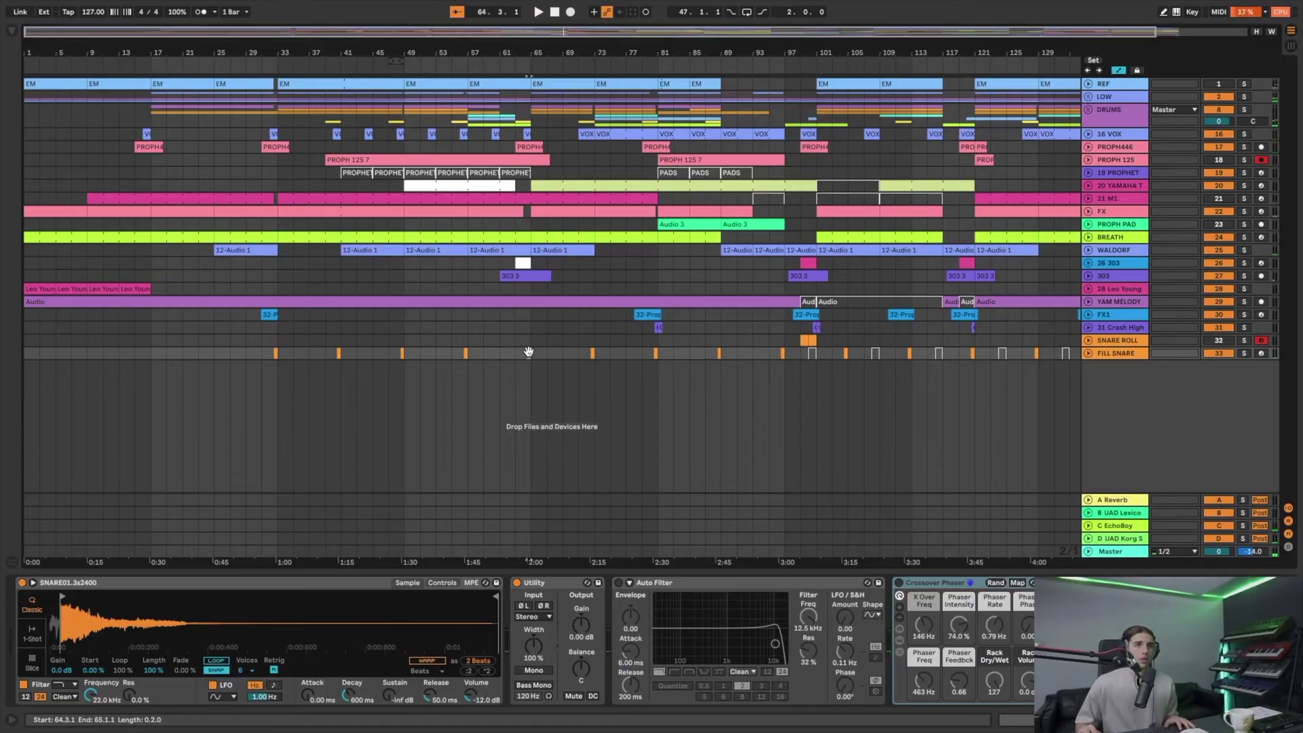
- Open the FILL SNARE clip at 64.3.1, place C3 notes at 1.1.3 and 1.1.4, and play the fill
{"action": "double_click", "coordinate": [527, 352]}
{"action": "left_click_drag", "start_coordinate": [701, 551], "coordinate": [734, 598]}
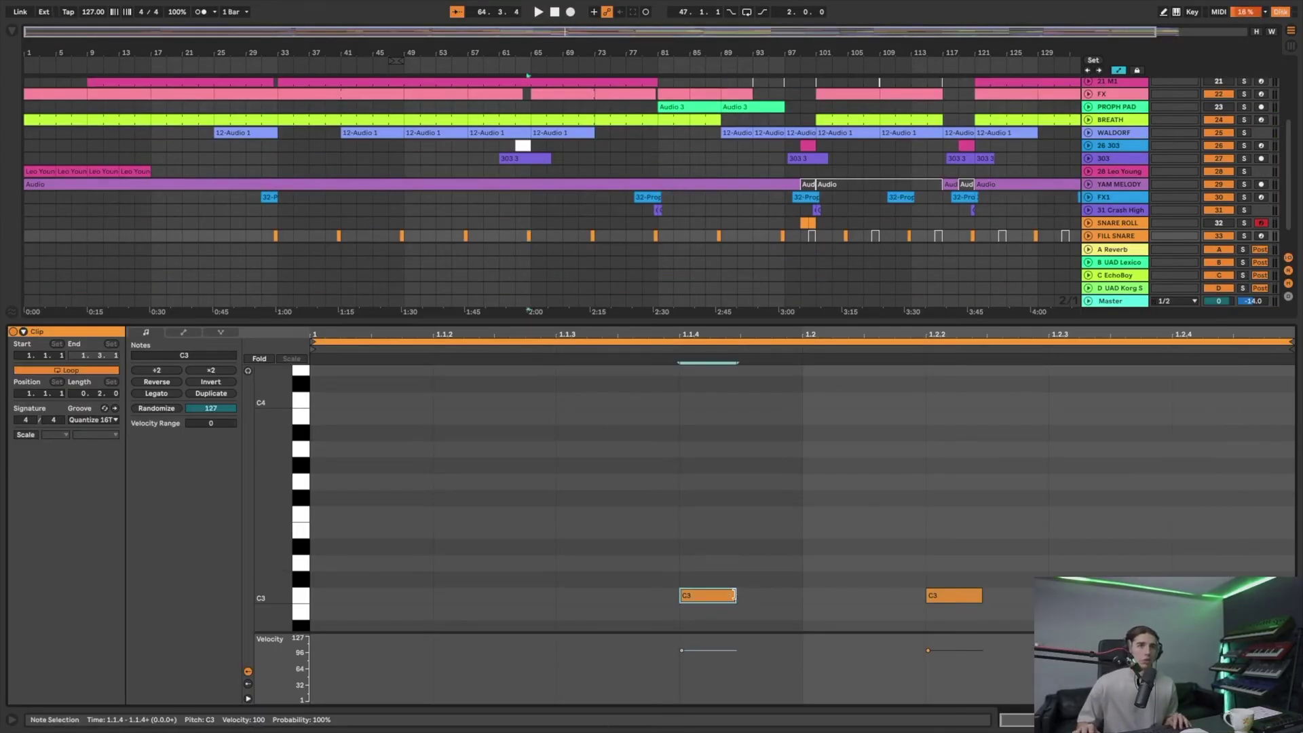
{"action": "key", "text": "Left"}
{"action": "key", "text": "space"}
{"action": "key", "text": "space"}
{"action": "key", "text": "ctrl+d"}
{"action": "key", "text": "Right"}
{"action": "key", "text": "space"}
- Duplicate the C3 note at 1.1.4, move the copy to 1.1.1 and play the fill
{"action": "key", "text": "space"}
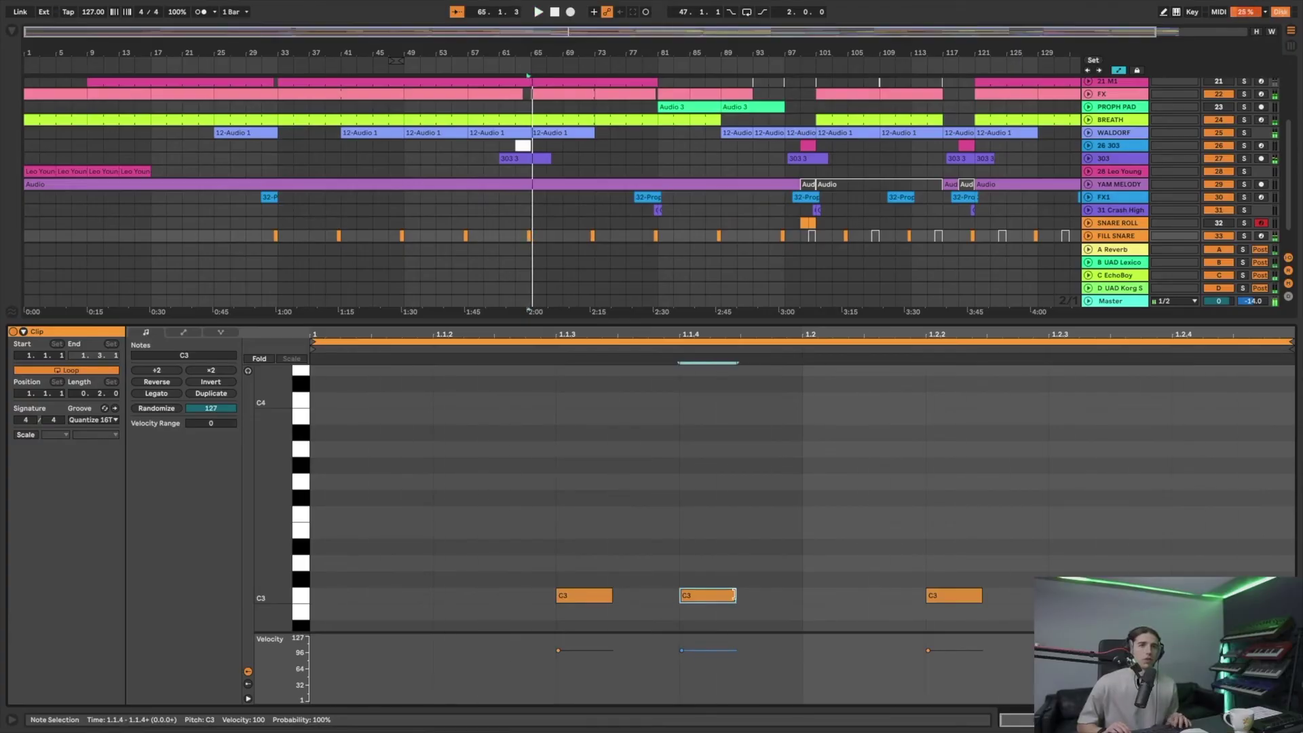
{"action": "key", "text": "ctrl+d"}
{"action": "key", "text": "Right"}
{"action": "key", "text": "space"}
{"action": "key", "text": "space"}
{"action": "key", "text": "Left"}
{"action": "key", "text": "Left"}
{"action": "key", "text": "Left"}
{"action": "key", "text": "Left"}
{"action": "key", "text": "Left"}
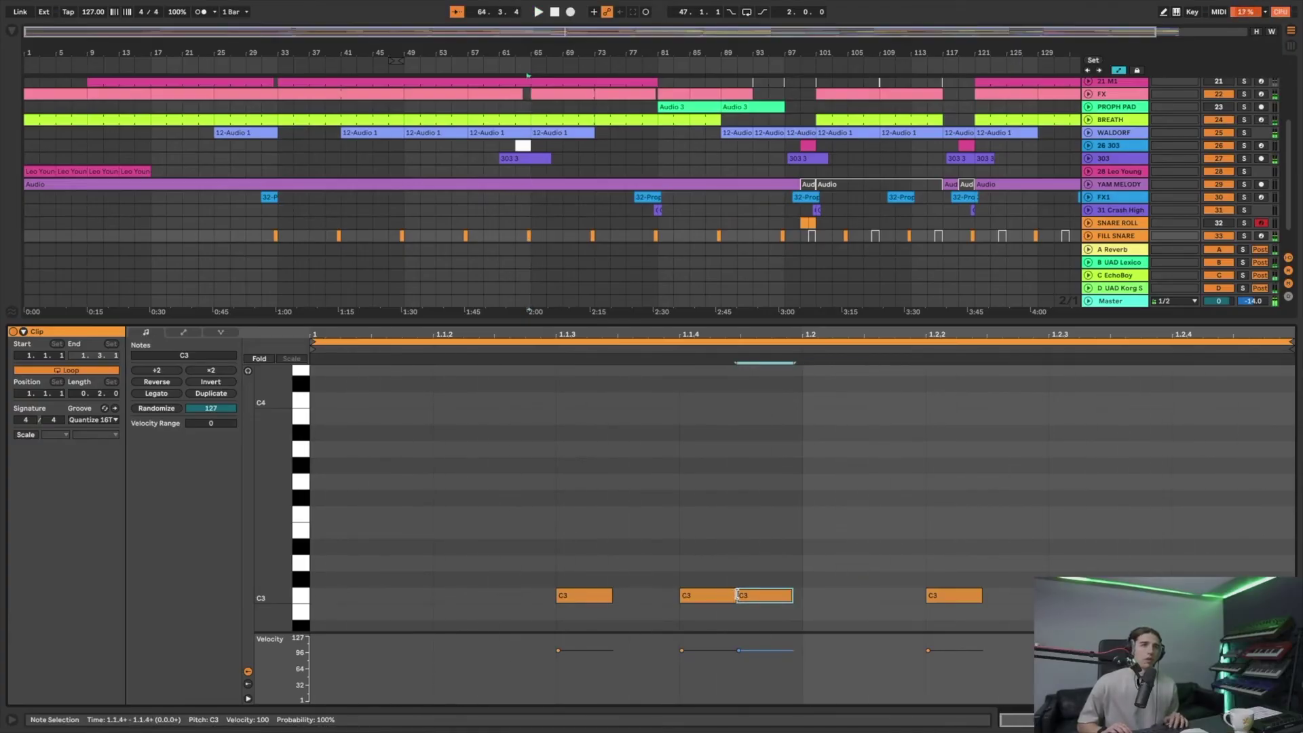
{"action": "key", "text": "Left"}
{"action": "key", "text": "Left"}
{"action": "key", "text": "Left"}
{"action": "key", "text": "space"}
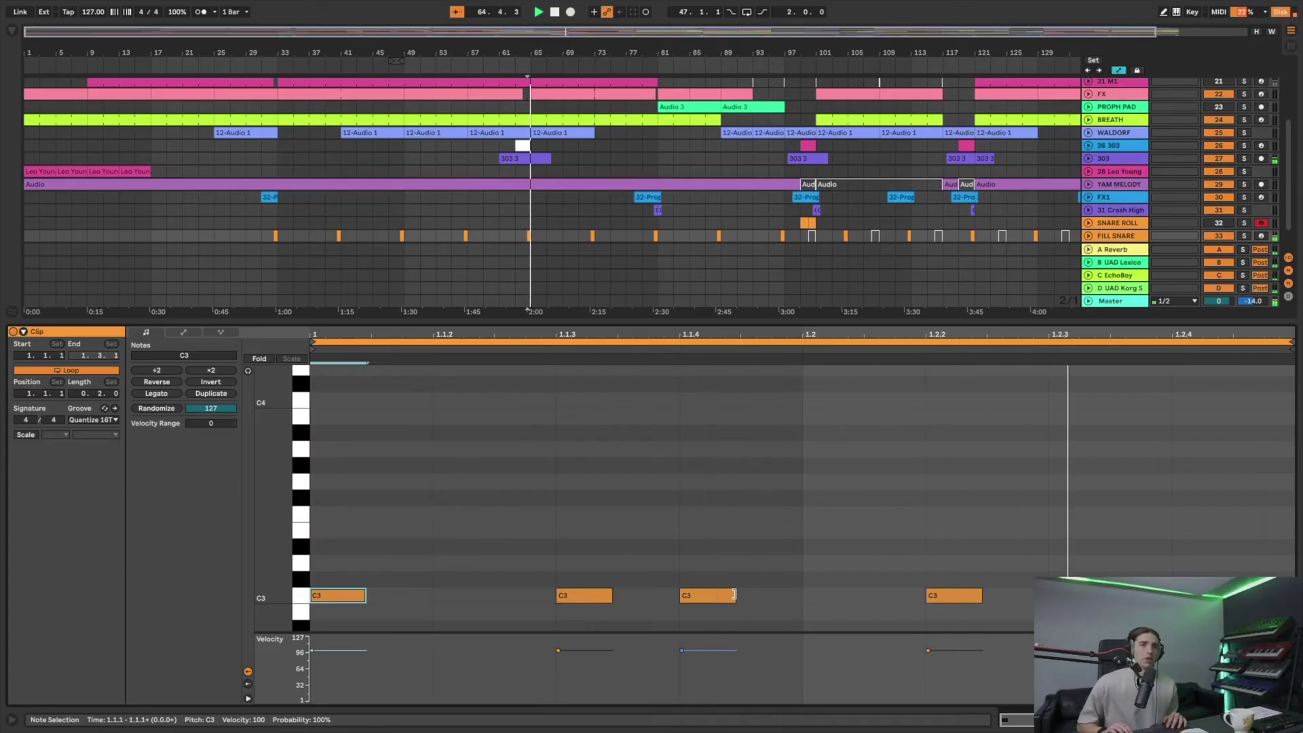
{"action": "key", "text": "space"}
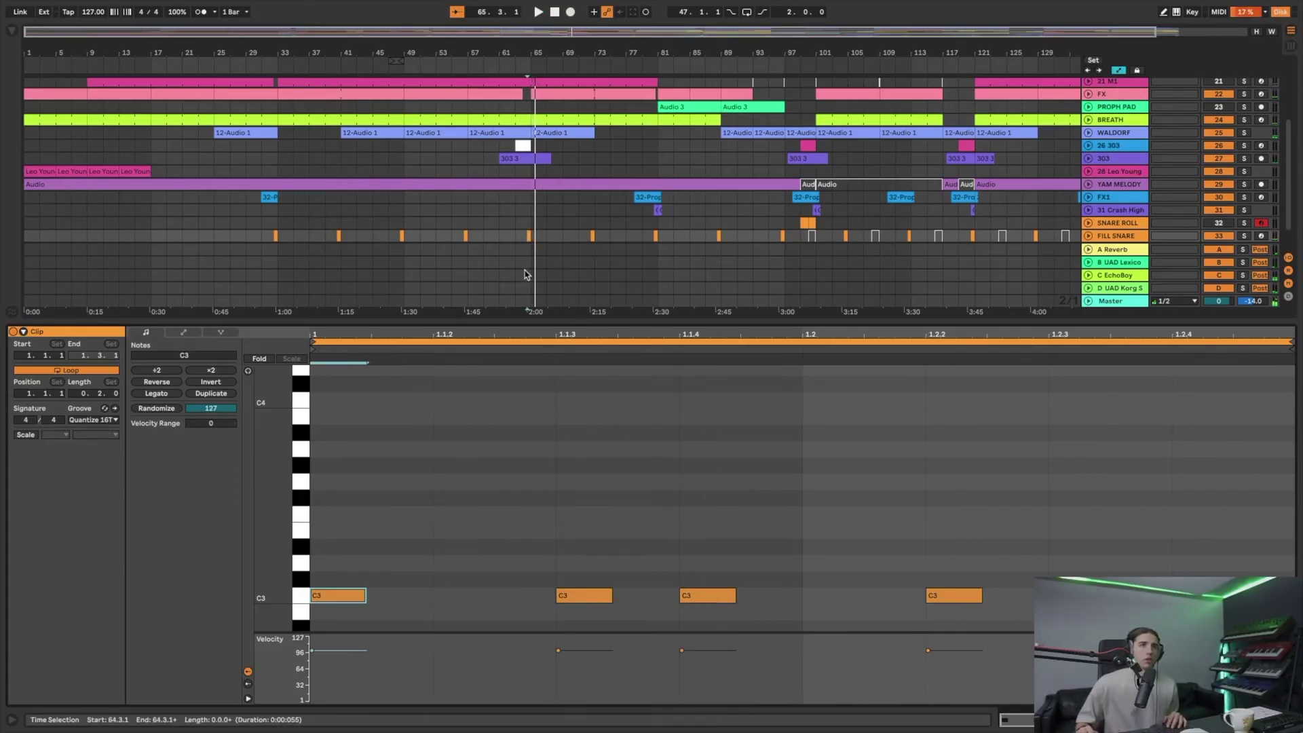
- Colour the FILL SNARE clip at 64.3.1 magenta and play the passage around it
{"action": "right_click", "coordinate": [531, 243]}
{"action": "right_click", "coordinate": [529, 237]}
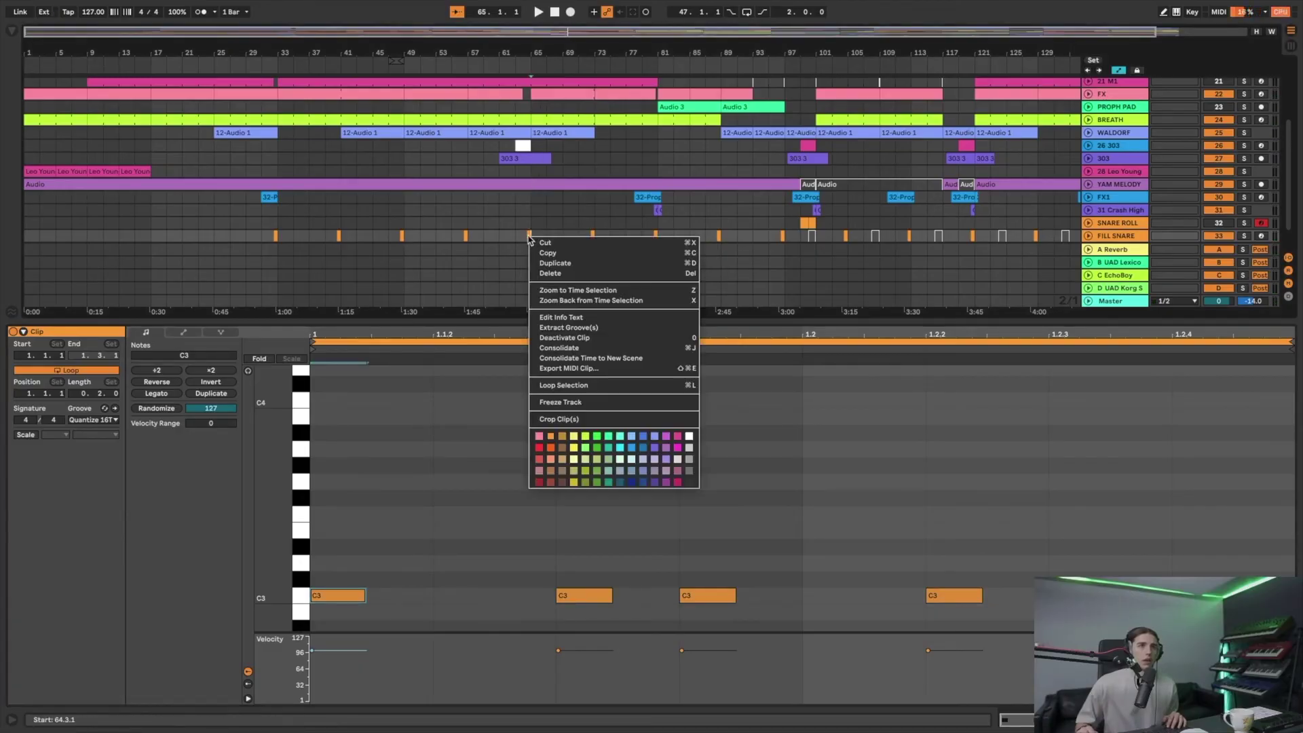
{"action": "key", "text": "Escape"}
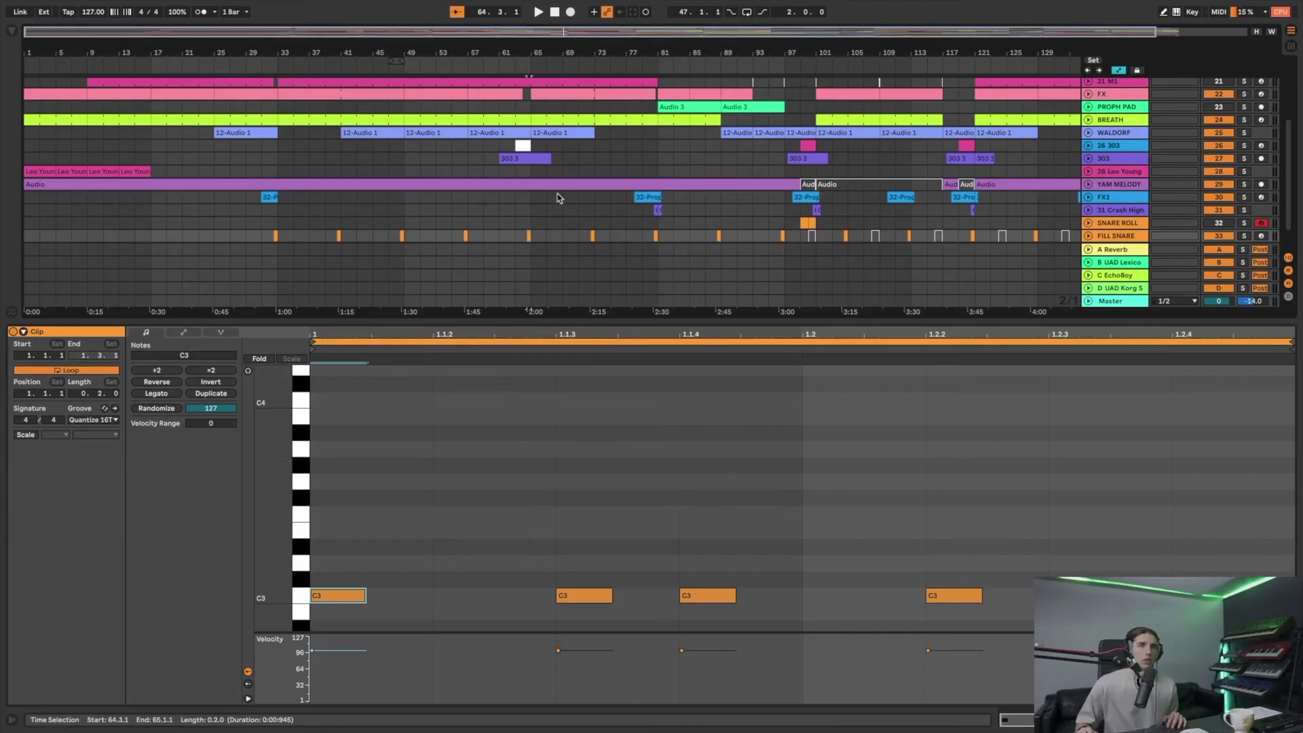
{"action": "right_click", "coordinate": [532, 238]}
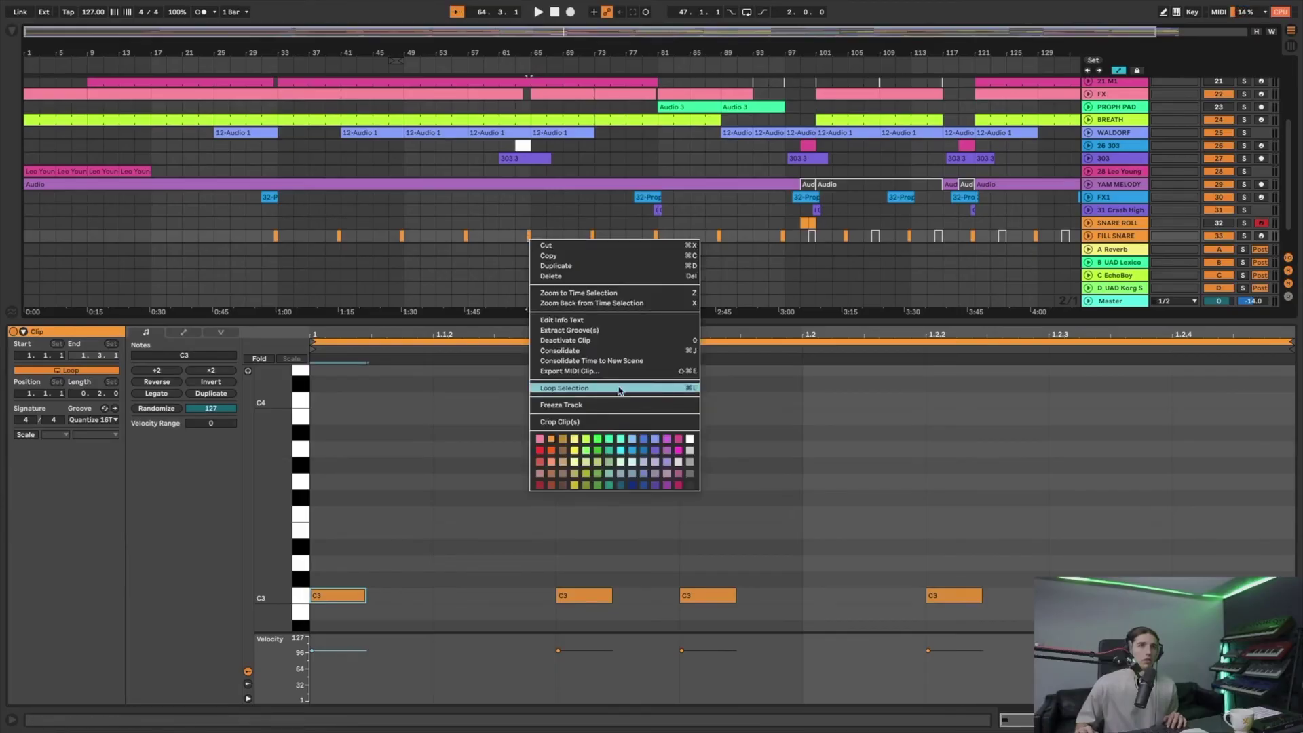
{"action": "left_click", "coordinate": [677, 444]}
{"action": "left_click", "coordinate": [514, 67]}
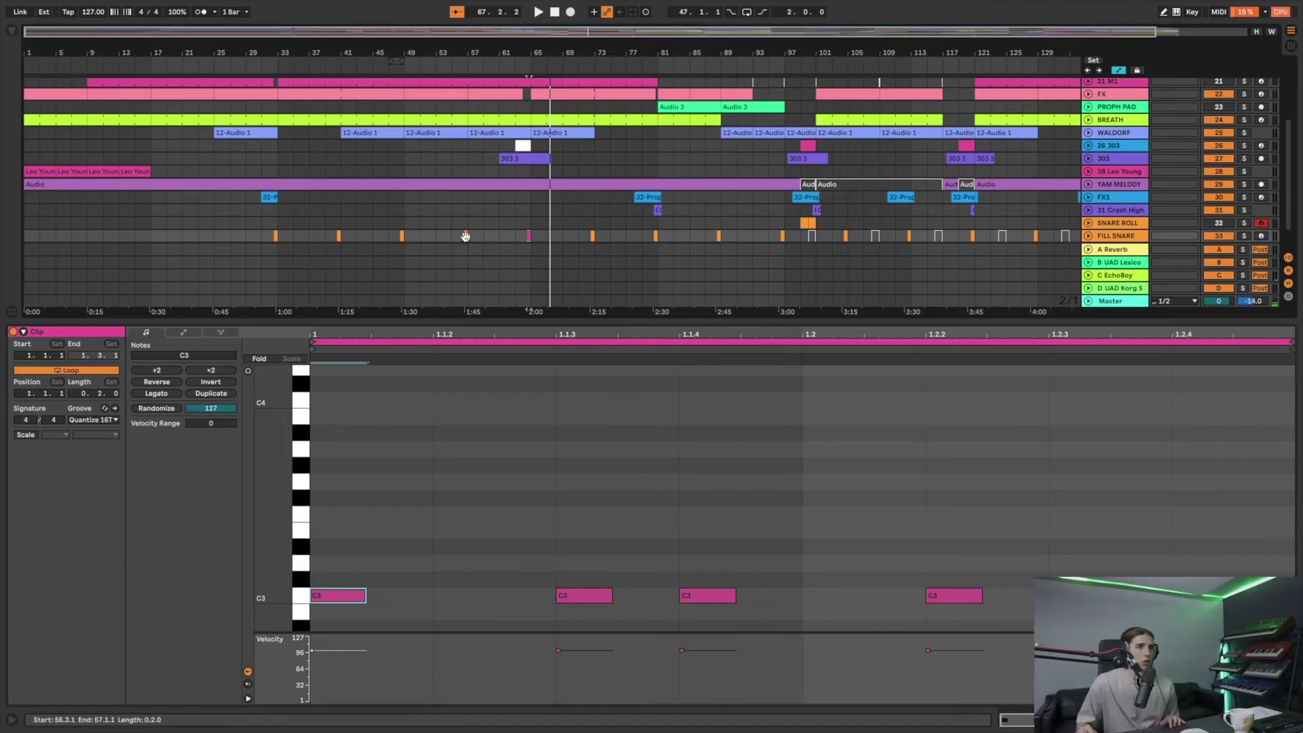
- Replace the FILL SNARE clip at 64.3.1 with a copy of the 56.3.1 fill, deactivate it and play the passage
{"action": "left_click", "coordinate": [528, 236]}
{"action": "key", "text": "space"}
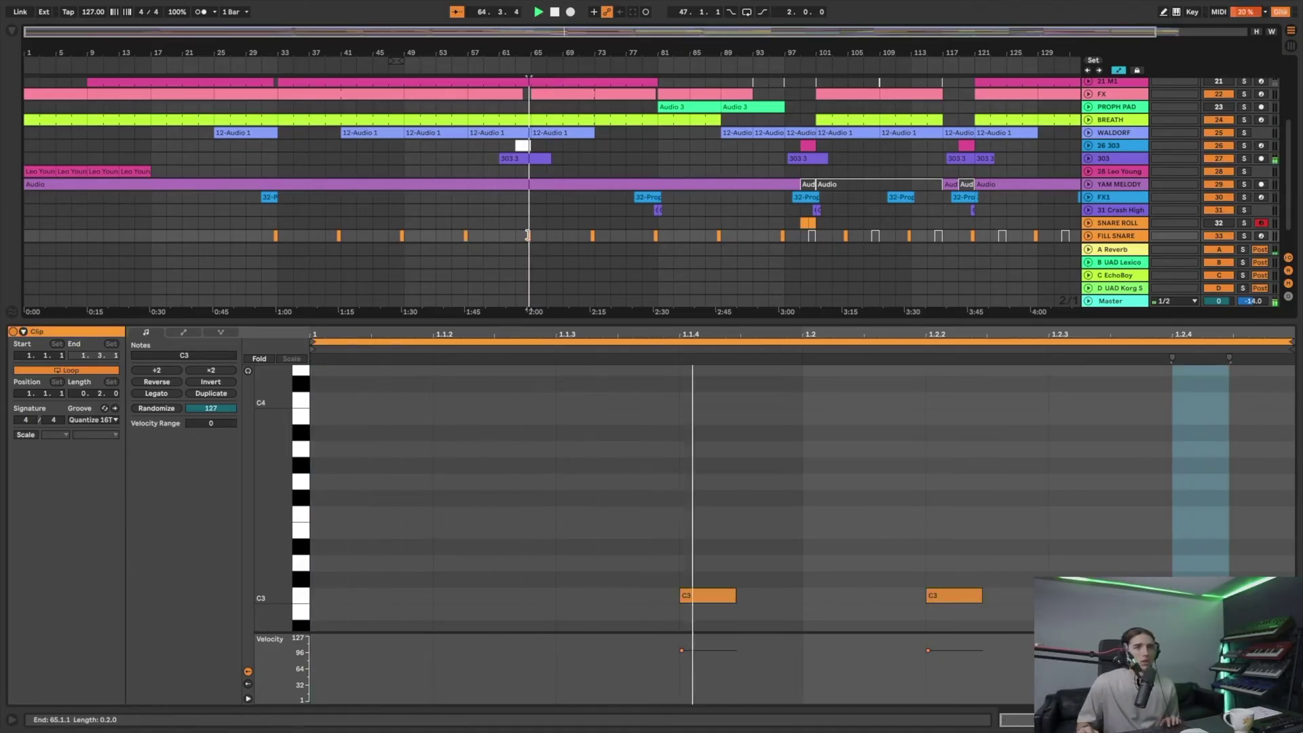
{"action": "key", "text": "space"}
{"action": "key", "text": "space"}
{"action": "key", "text": "space"}
{"action": "key", "text": "space"}
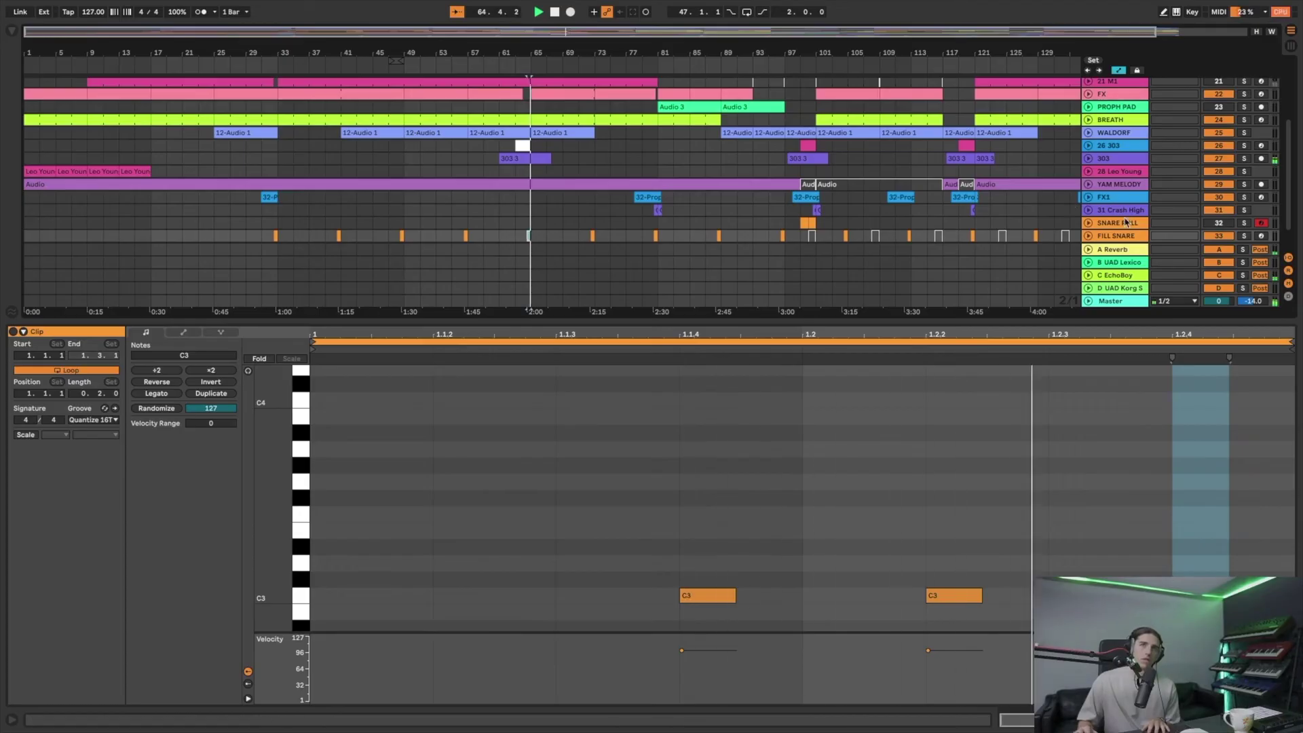
- Show the device chain of the snare track, then stop playback
{"action": "left_click", "coordinate": [987, 220]}
{"action": "double_click", "coordinate": [1114, 223]}
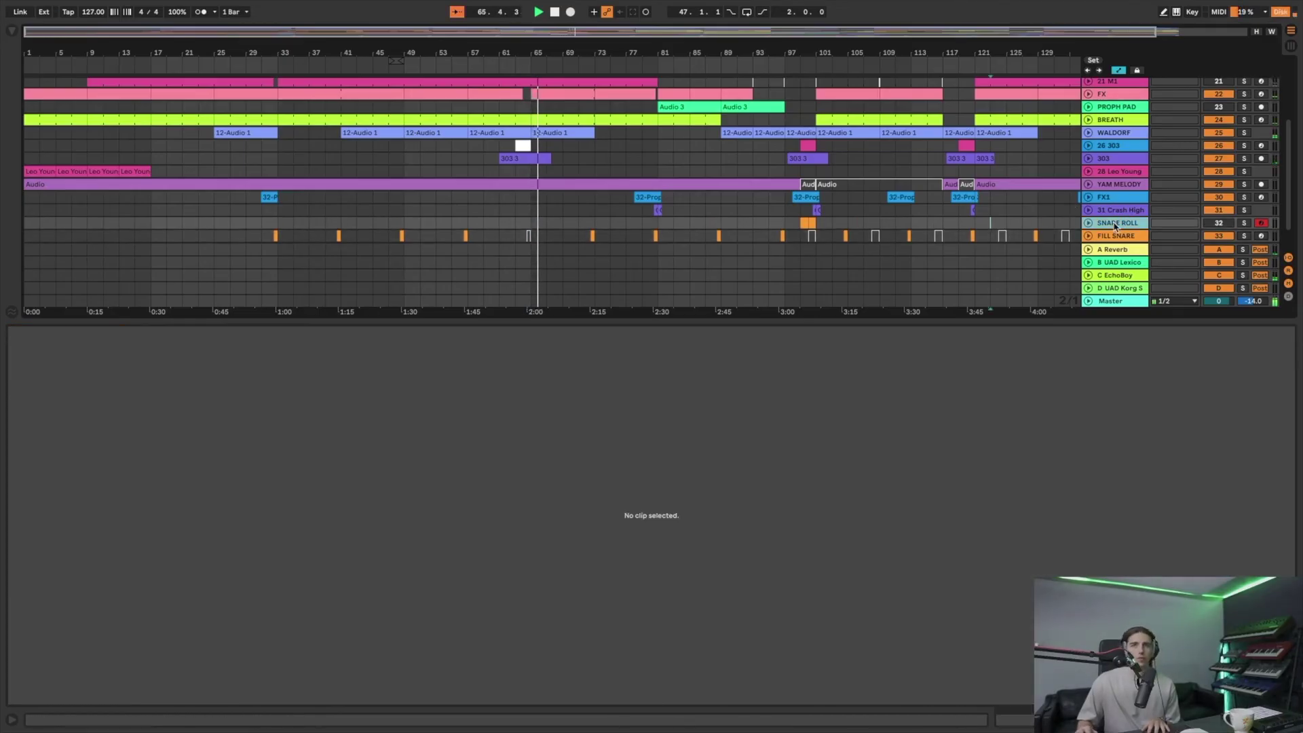
{"action": "left_click", "coordinate": [676, 408]}
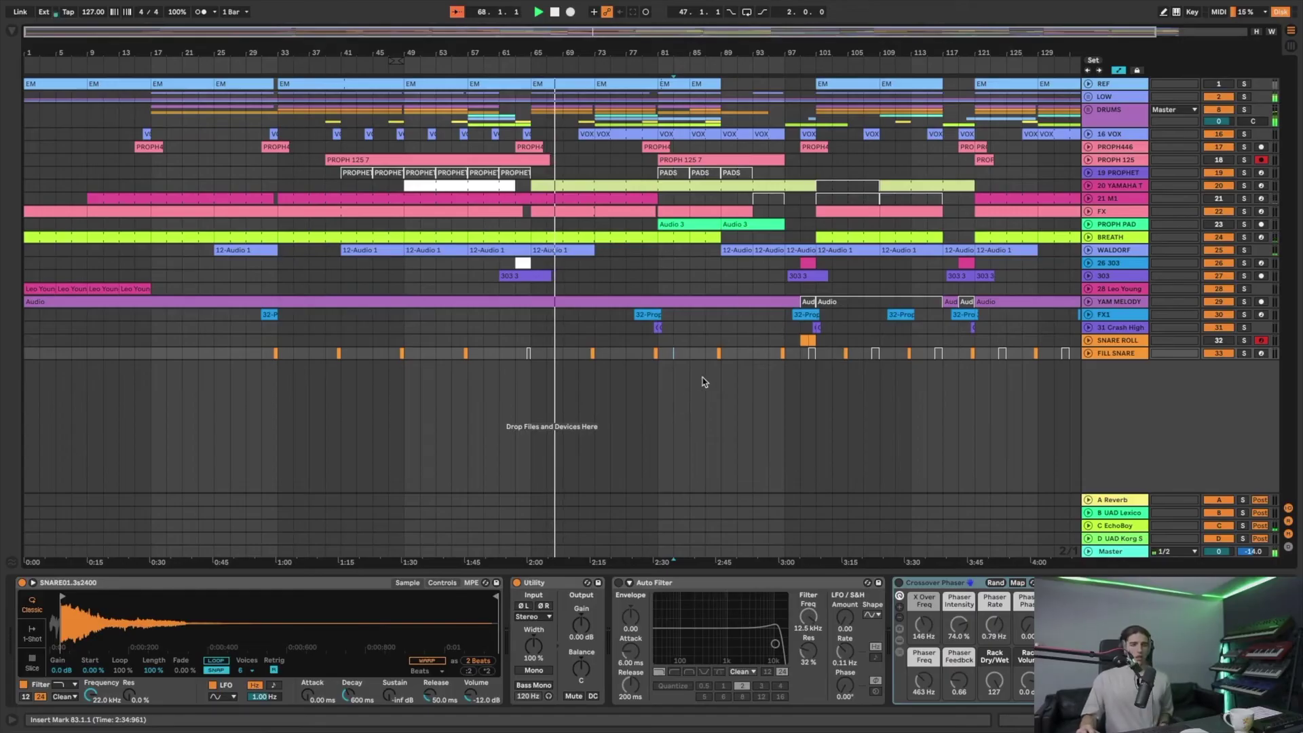
{"action": "key", "text": "space"}
- Open the FILL SNARE clip at 32.3.1 and lower the C3 velocities to 64 at 1.2.2 and about 76 at 1.2.3
{"action": "scroll", "coordinate": [442, 381], "scroll_direction": "right", "scroll_amount": 1}
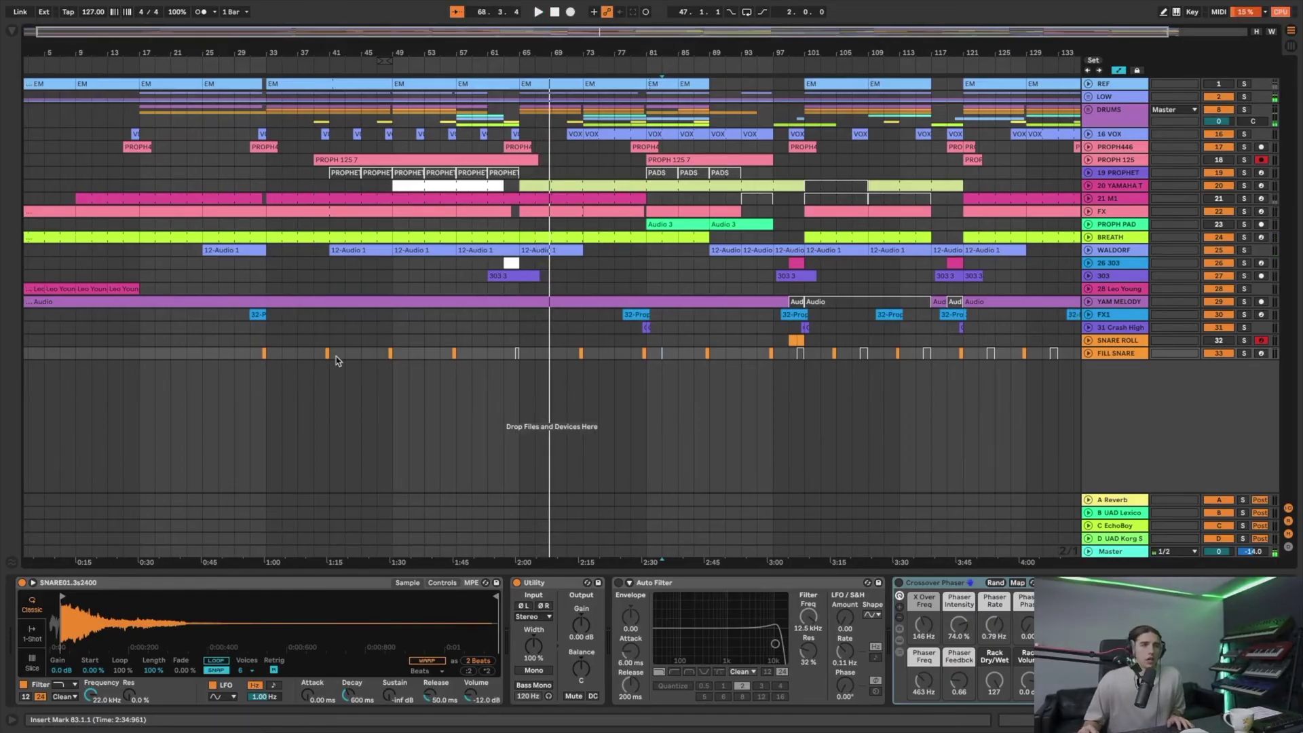
{"action": "double_click", "coordinate": [260, 354]}
{"action": "left_click_drag", "start_coordinate": [928, 650], "coordinate": [928, 663]}
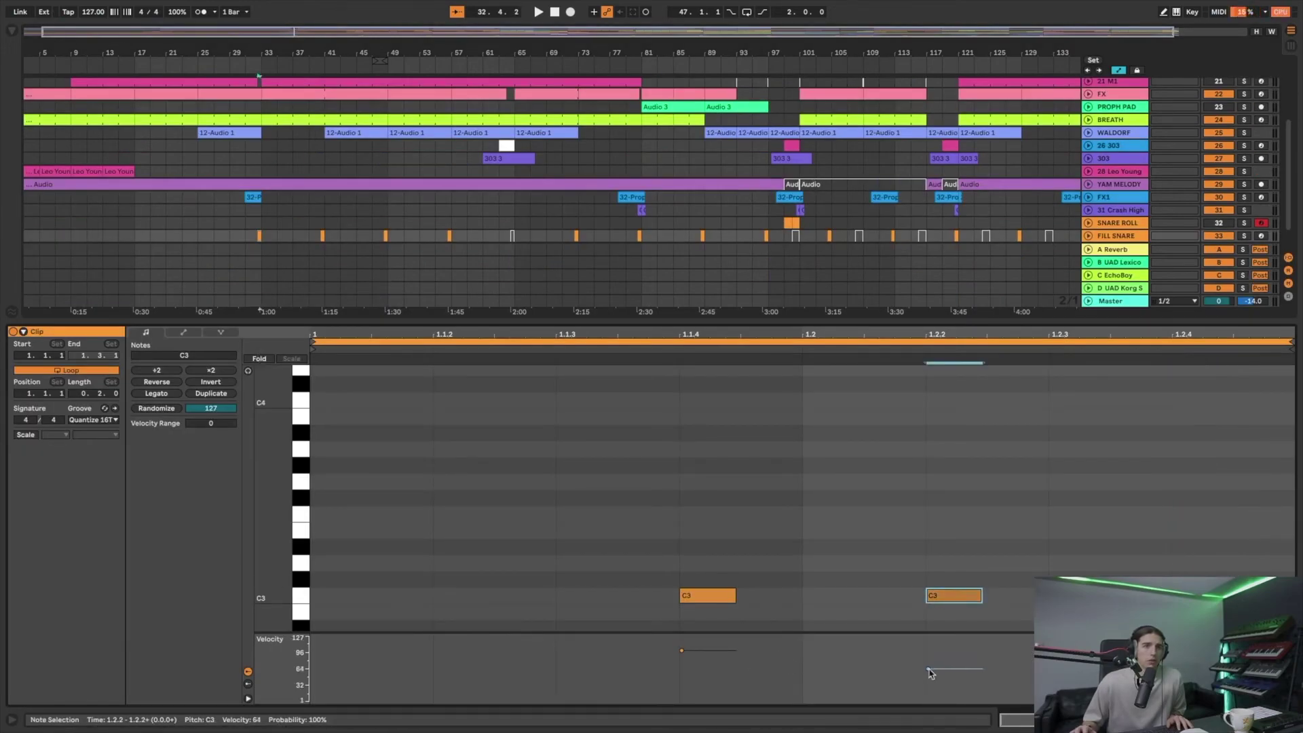
{"action": "left_click_drag", "start_coordinate": [1051, 650], "coordinate": [1051, 657]}
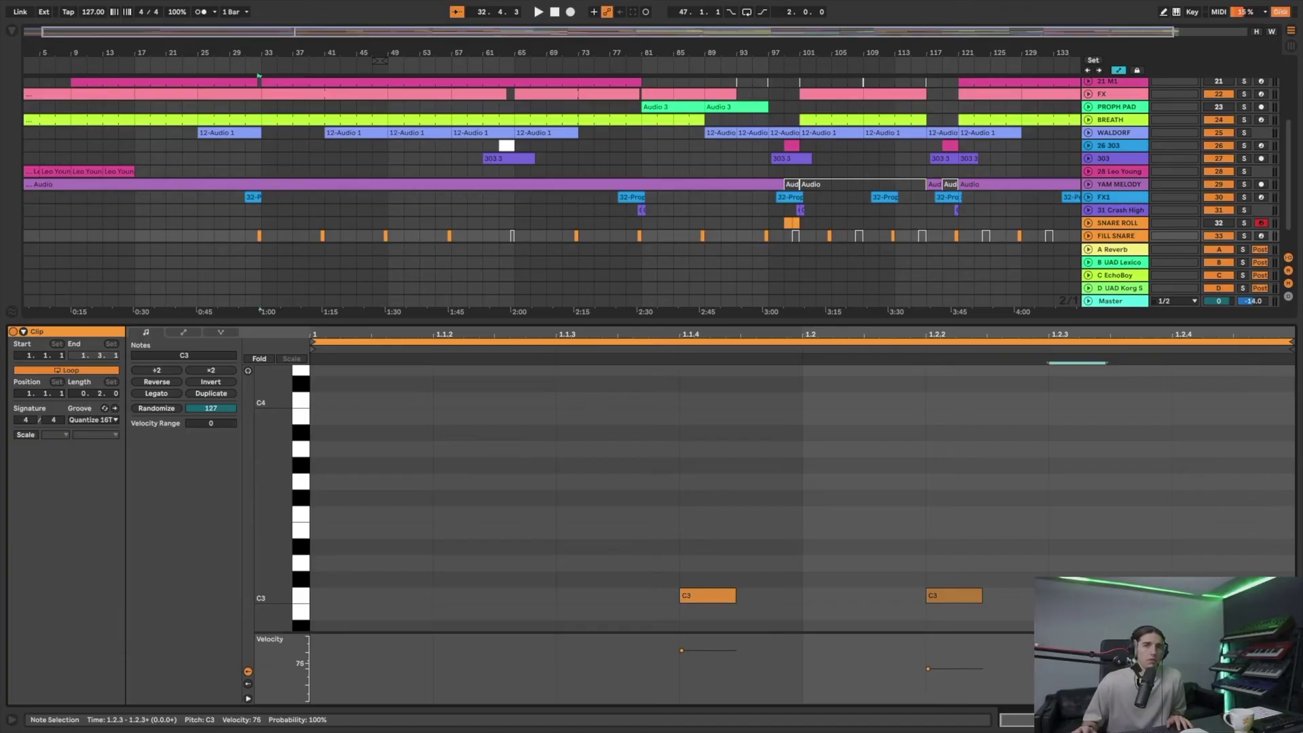
- Colour the FILL SNARE clip at 32.3.1 turquoise
{"action": "left_click", "coordinate": [259, 236]}
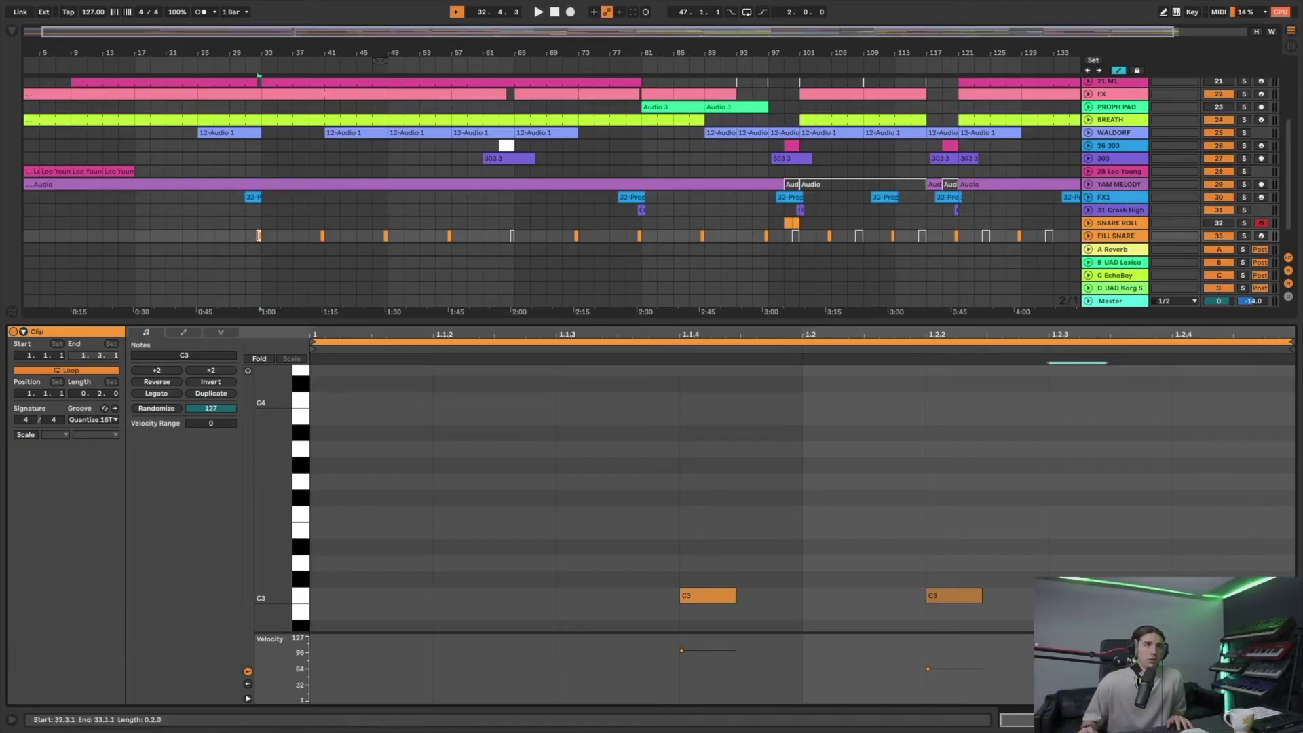
{"action": "right_click", "coordinate": [259, 235]}
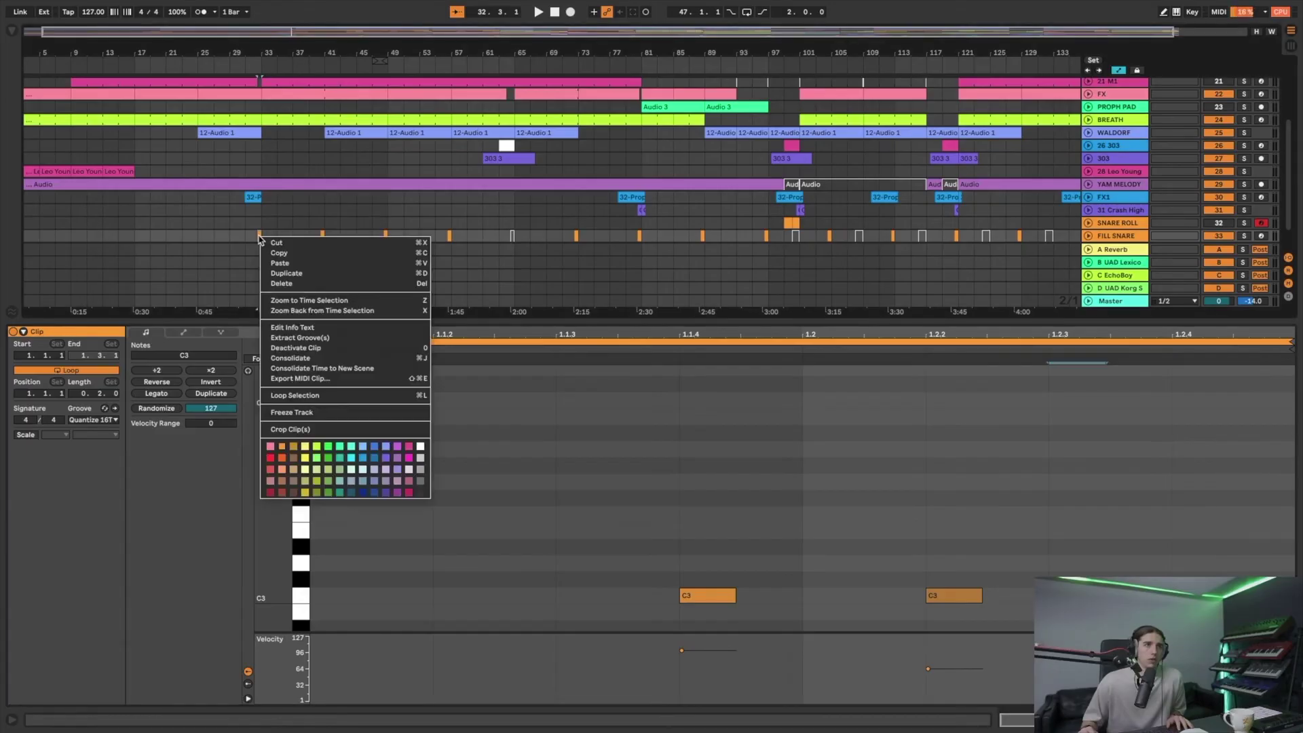
{"action": "left_click", "coordinate": [351, 450]}
- Duplicate the 16-bar FILL SNARE section from 17.1.1 to 33.1.1 repeatedly along the track up to 129.1.1
{"action": "left_click_drag", "start_coordinate": [262, 237], "coordinate": [134, 210]}
{"action": "key", "text": "ctrl+d"}
{"action": "key", "text": "ctrl+d"}
{"action": "key", "text": "ctrl+d"}
{"action": "key", "text": "ctrl+d"}
{"action": "key", "text": "ctrl+d"}
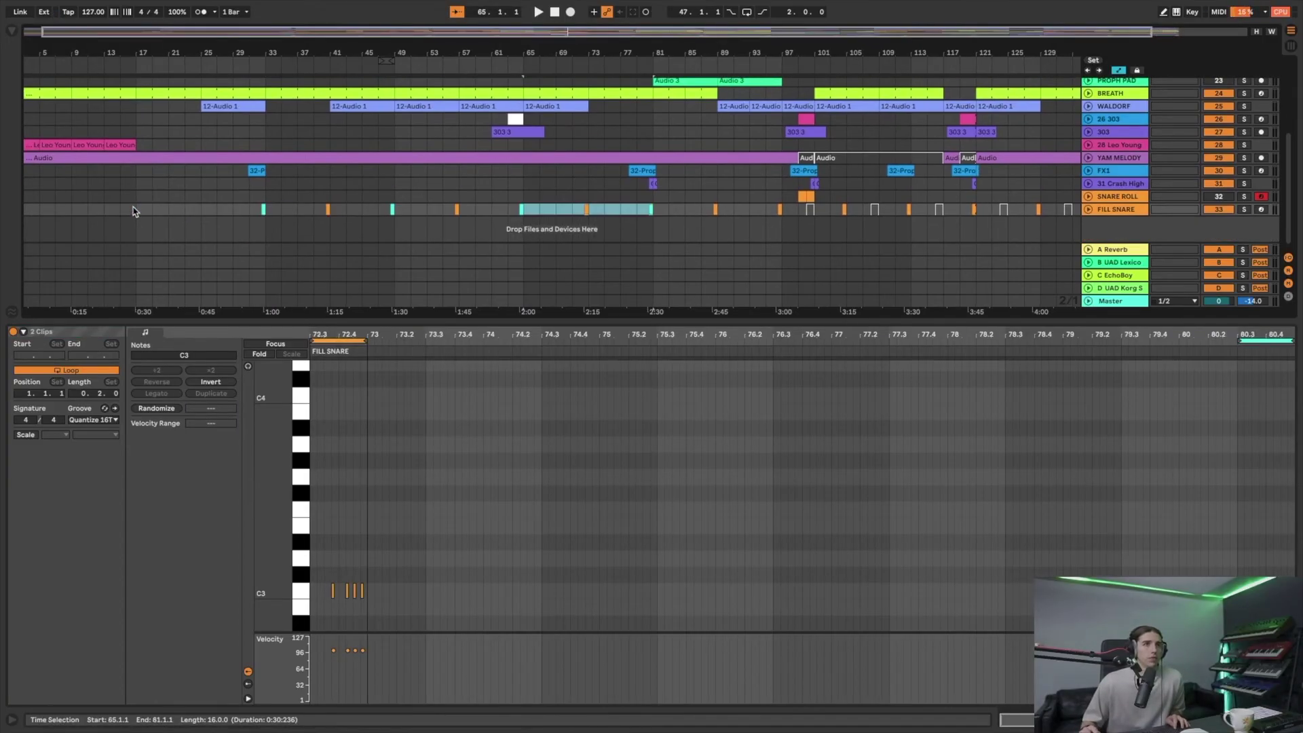
{"action": "key", "text": "ctrl+d"}
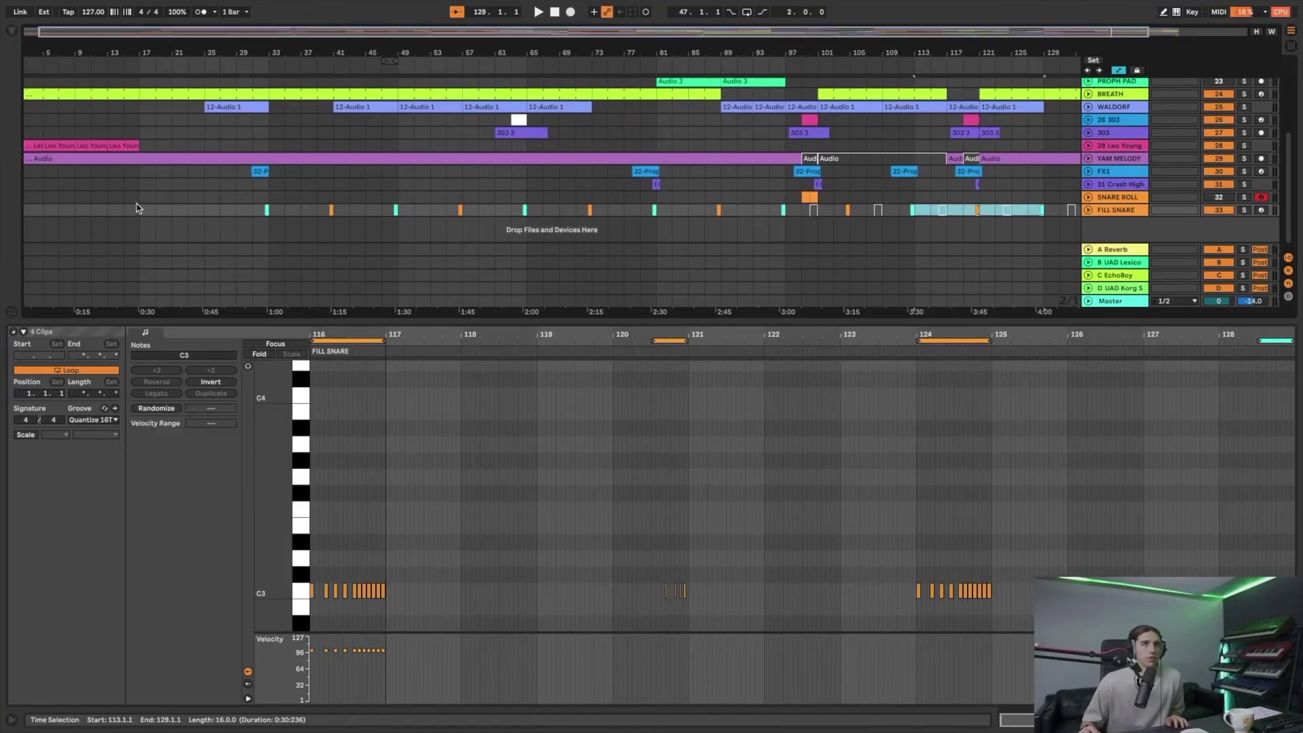
- Duplicate the eight-bar FILL SNARE section from 25.1.1 to 33.1.1 repeatedly along the track up to 137.1.1
{"action": "left_click_drag", "start_coordinate": [270, 211], "coordinate": [212, 212]}
{"action": "key", "text": "Right"}
{"action": "key", "text": "Right"}
{"action": "key", "text": "Right"}
{"action": "key", "text": "Right"}
{"action": "key", "text": "Right"}
{"action": "key", "text": "Right"}
{"action": "key", "text": "Right"}
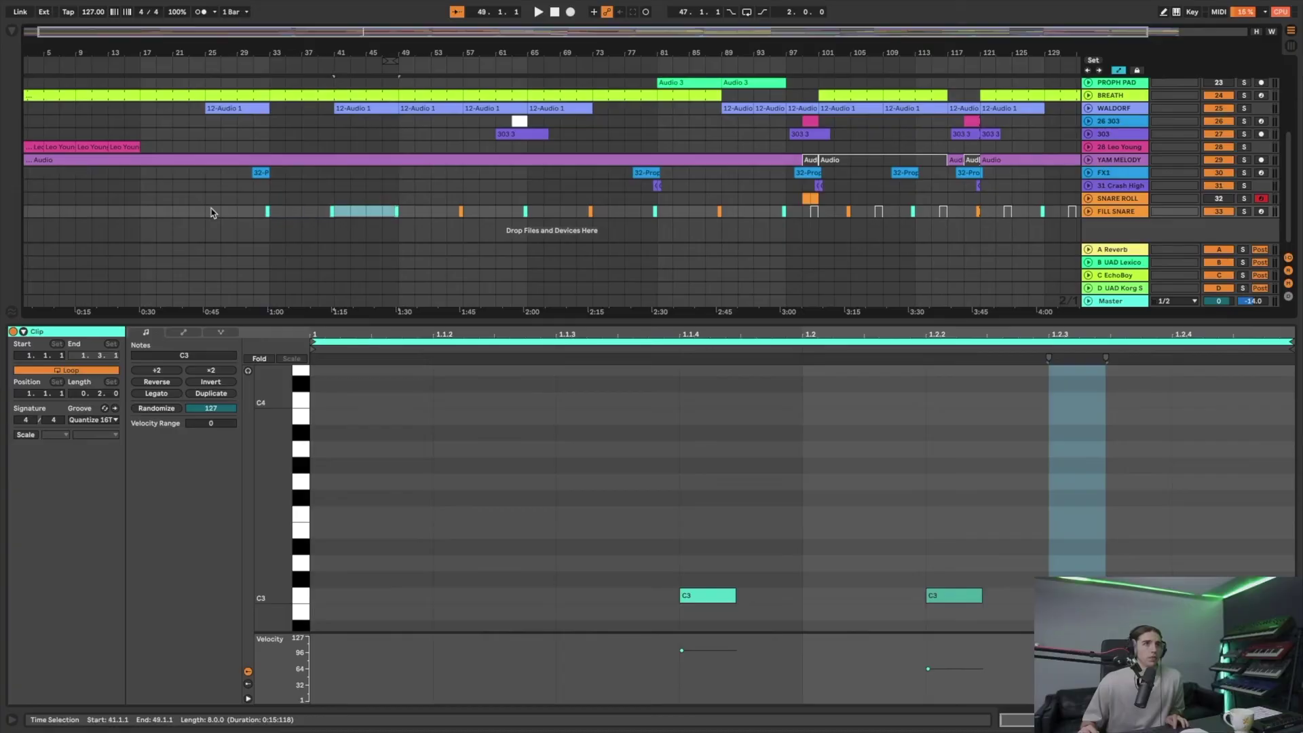
{"action": "key", "text": "Right"}
{"action": "key", "text": "Right"}
{"action": "key", "text": "Right"}
{"action": "key", "text": "Right"}
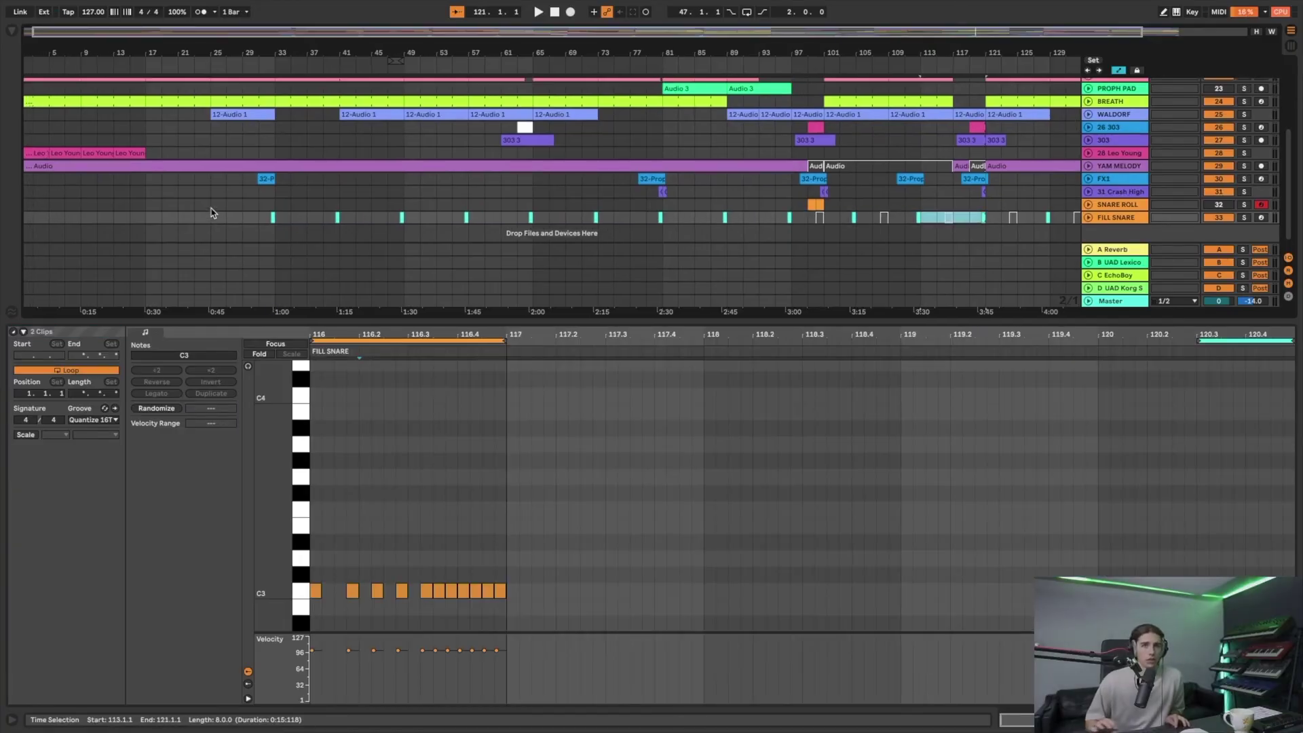
{"action": "key", "text": "Right"}
{"action": "key", "text": "Right"}
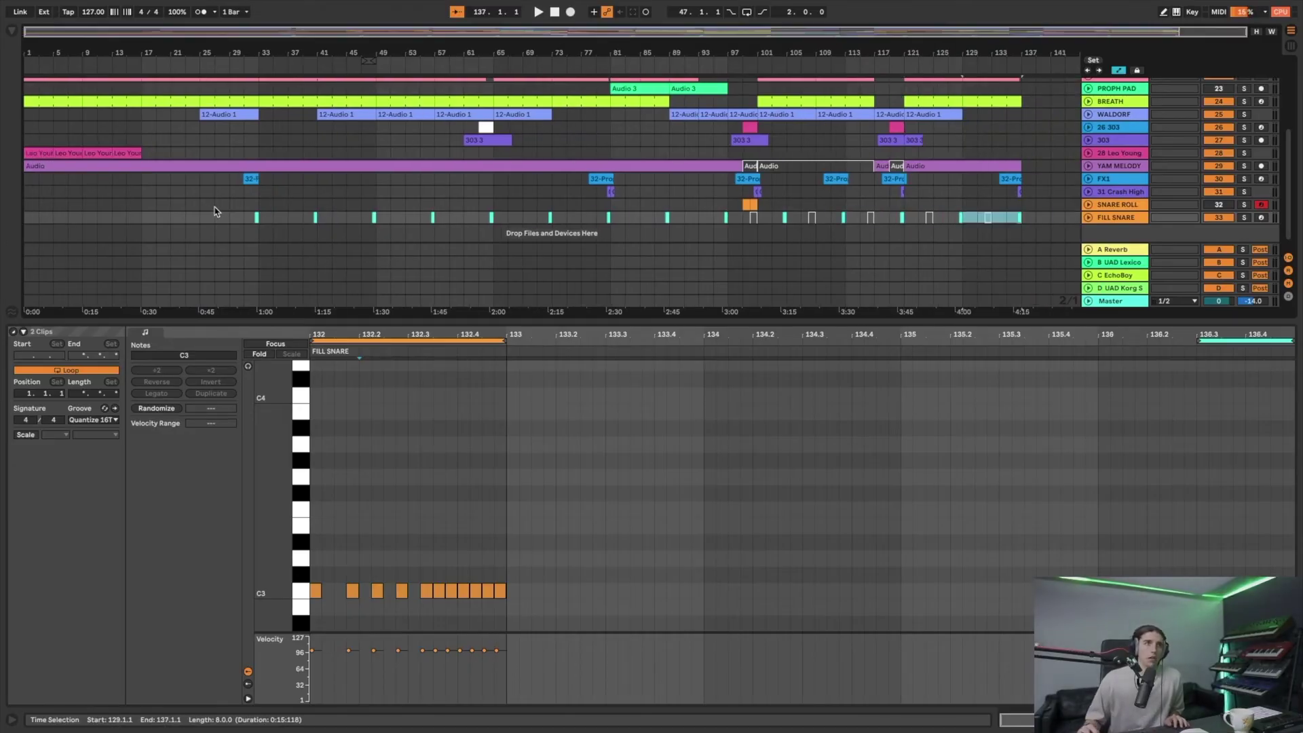
- Play the arrangement from the FILL SNARE clip at 32.3.1 to check the fill
{"action": "left_click", "coordinate": [255, 216]}
{"action": "key", "text": "space"}
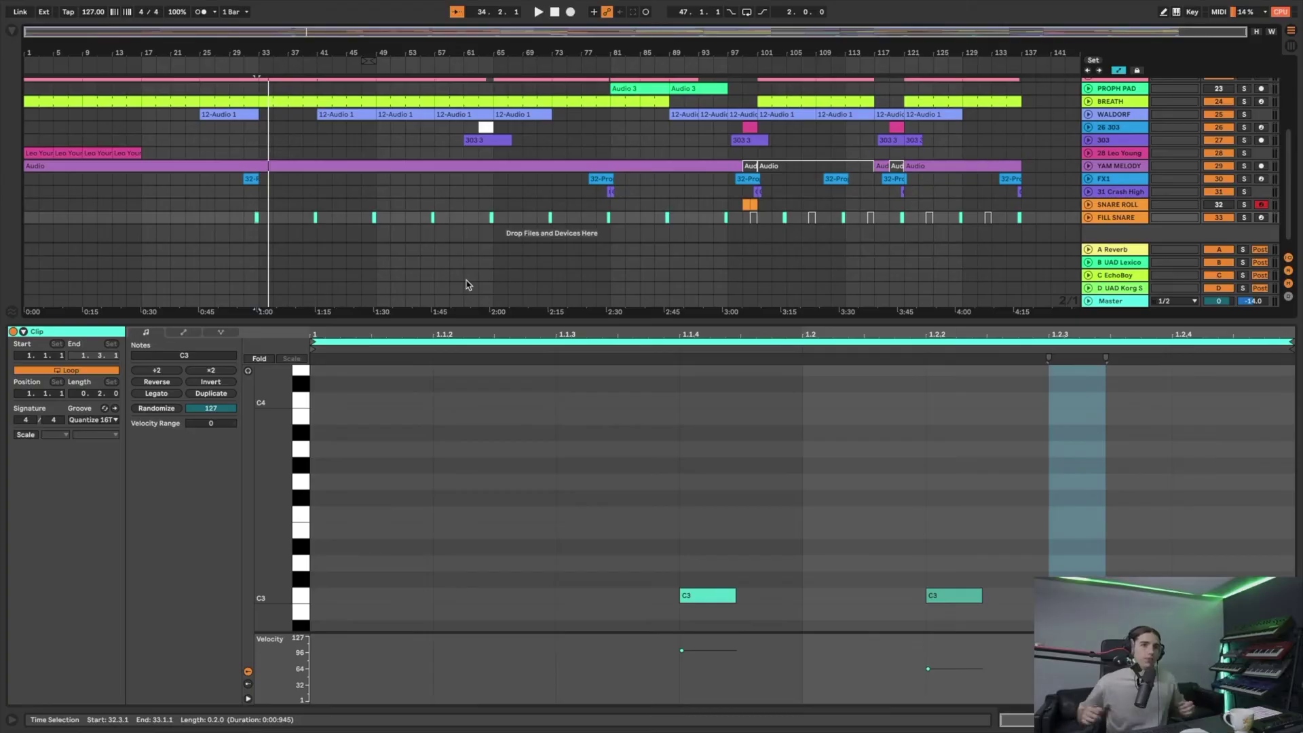
{"action": "key", "text": "space"}
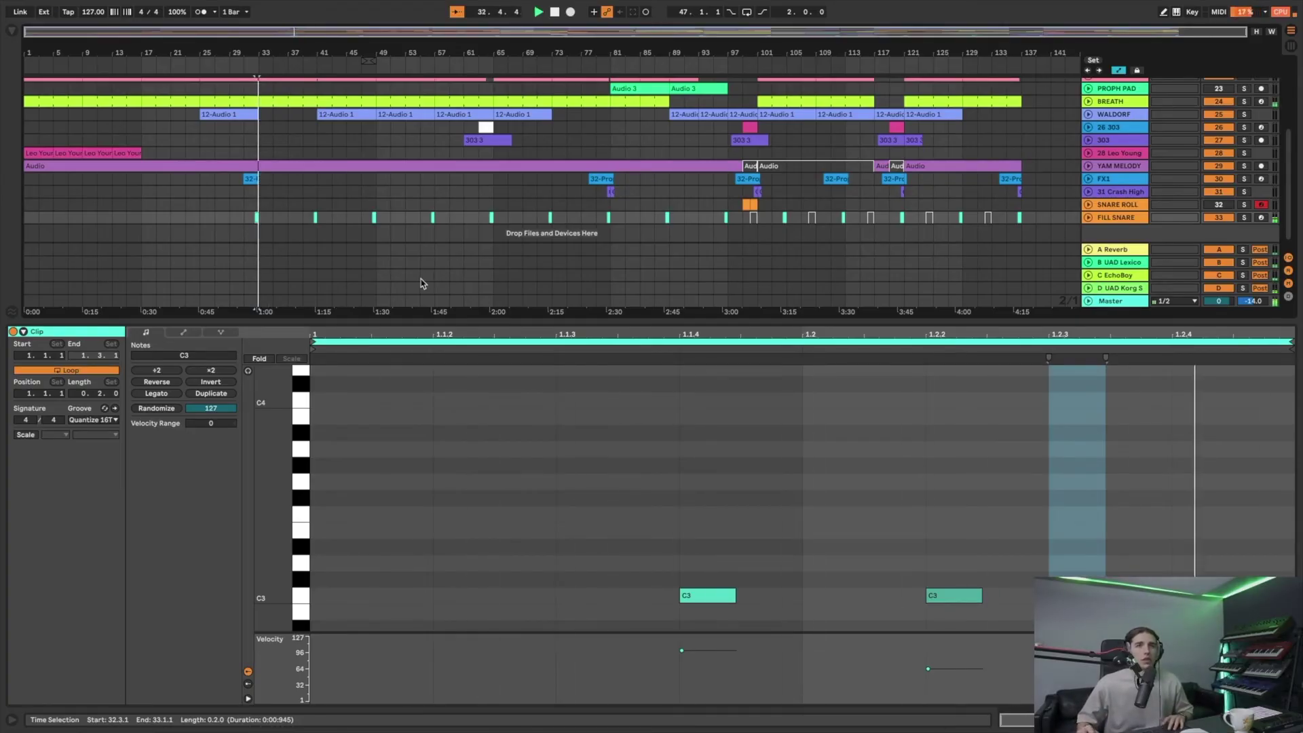
{"action": "scroll", "coordinate": [1037, 217], "scroll_direction": "up", "scroll_amount": 1}
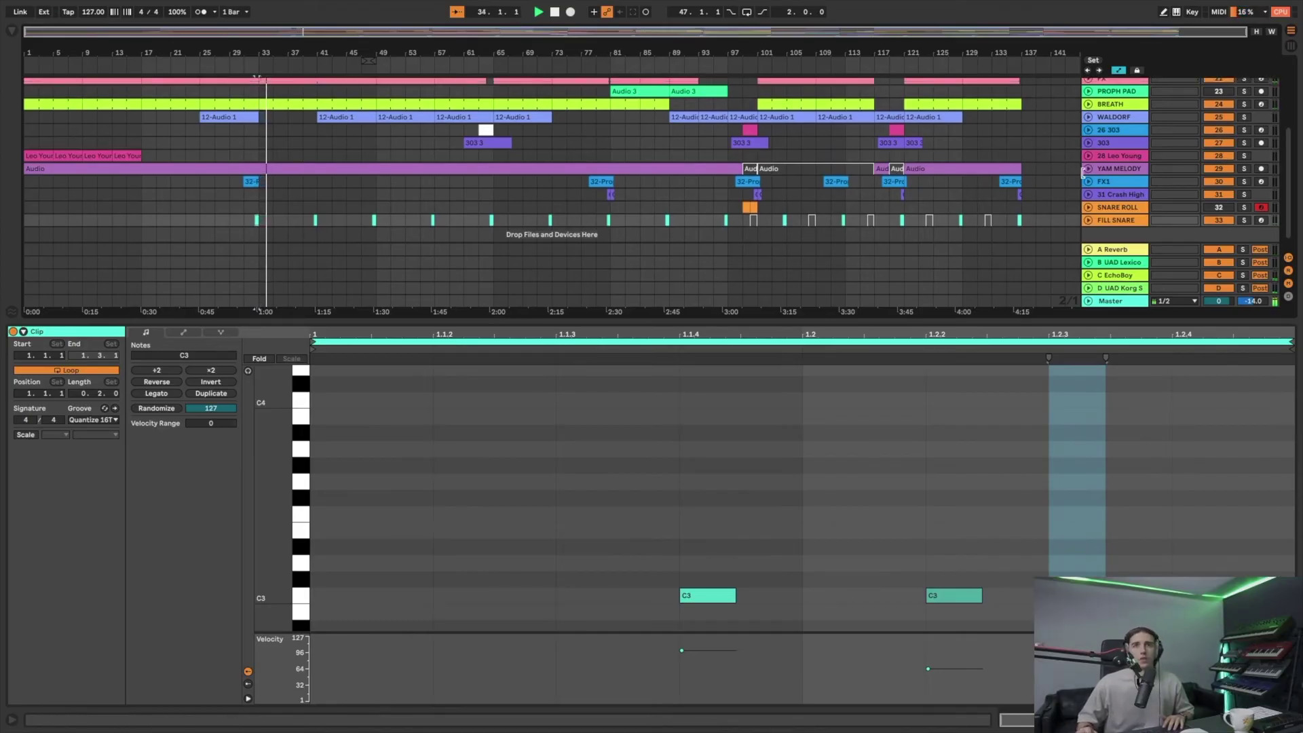
{"action": "scroll", "coordinate": [691, 229], "scroll_direction": "down", "scroll_amount": 1}
{"action": "key", "text": "space"}
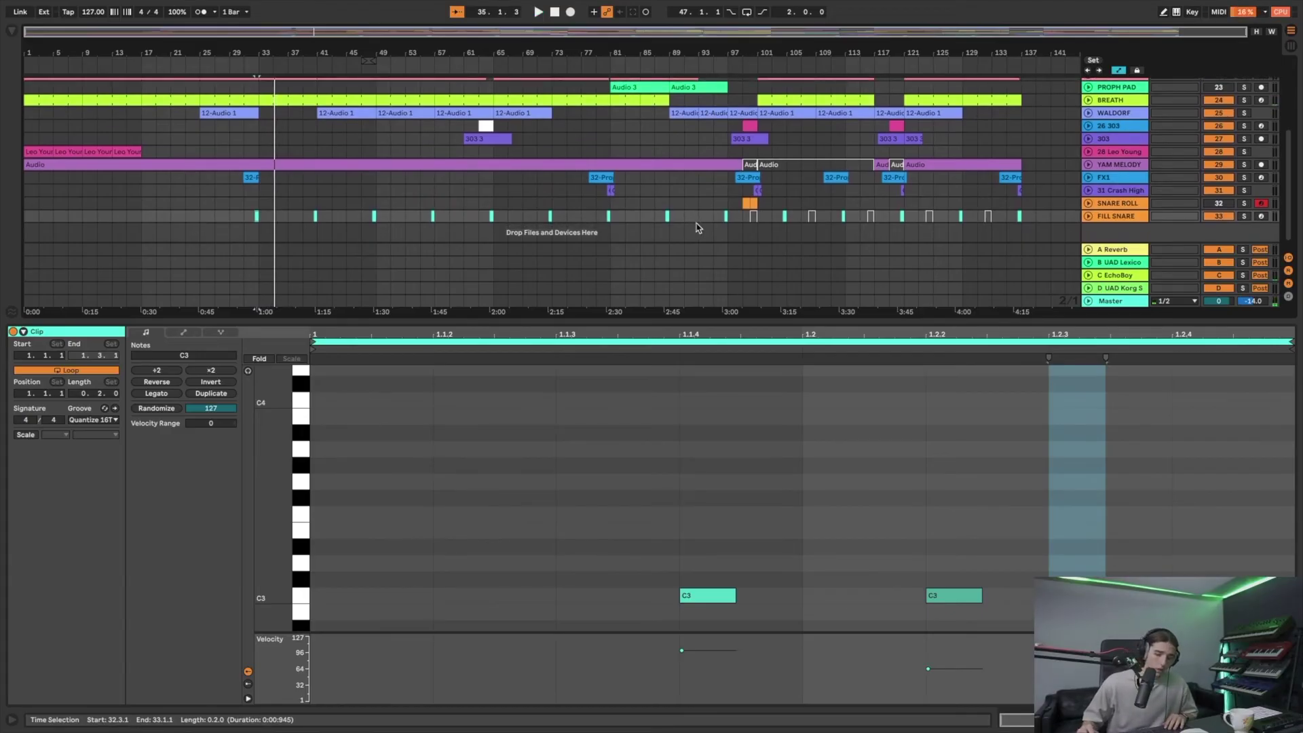
- Unfold the LOW group and insert an empty one-bar MIDI clip on the KICK track from 100.1.1 to 101.1.1
{"action": "scroll", "coordinate": [702, 226], "scroll_direction": "down", "scroll_amount": 1}
{"action": "scroll", "coordinate": [700, 227], "scroll_direction": "down", "scroll_amount": 1}
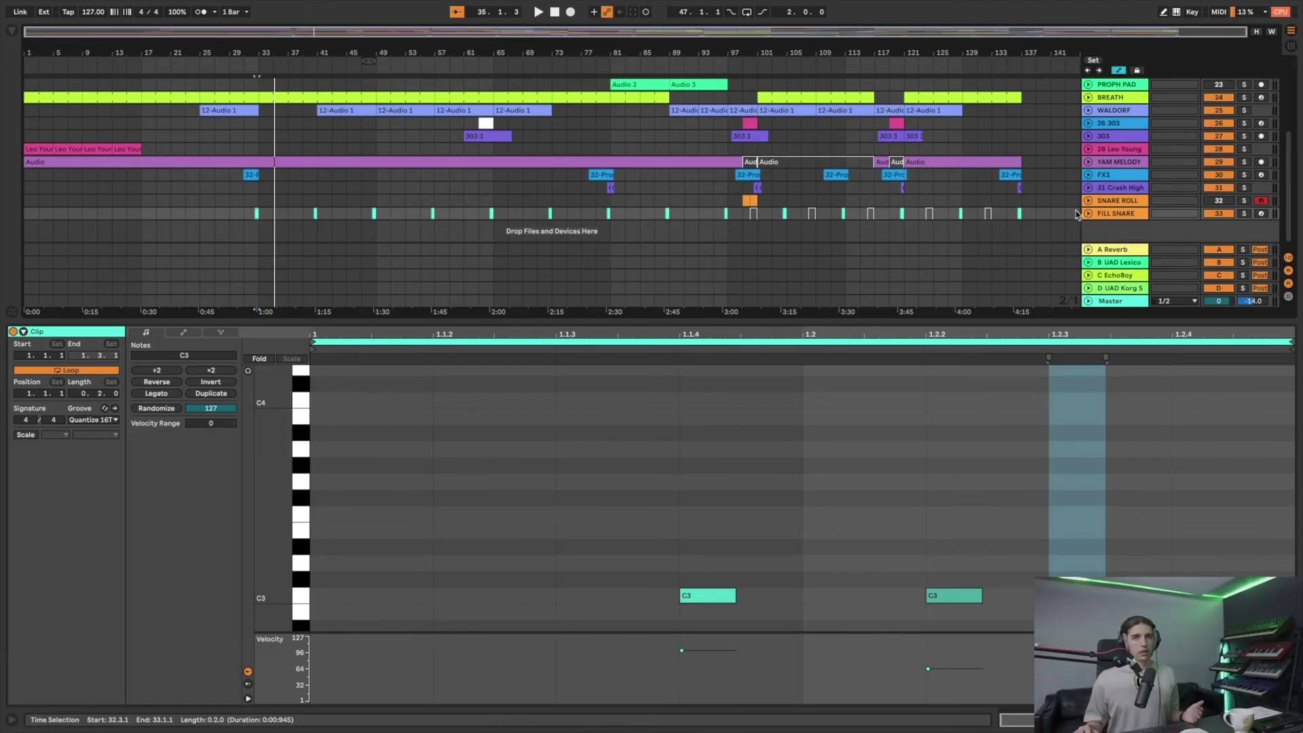
{"action": "scroll", "coordinate": [1030, 131], "scroll_direction": "up", "scroll_amount": 5}
{"action": "scroll", "coordinate": [1065, 143], "scroll_direction": "down", "scroll_amount": 3}
{"action": "scroll", "coordinate": [1070, 145], "scroll_direction": "up", "scroll_amount": 3}
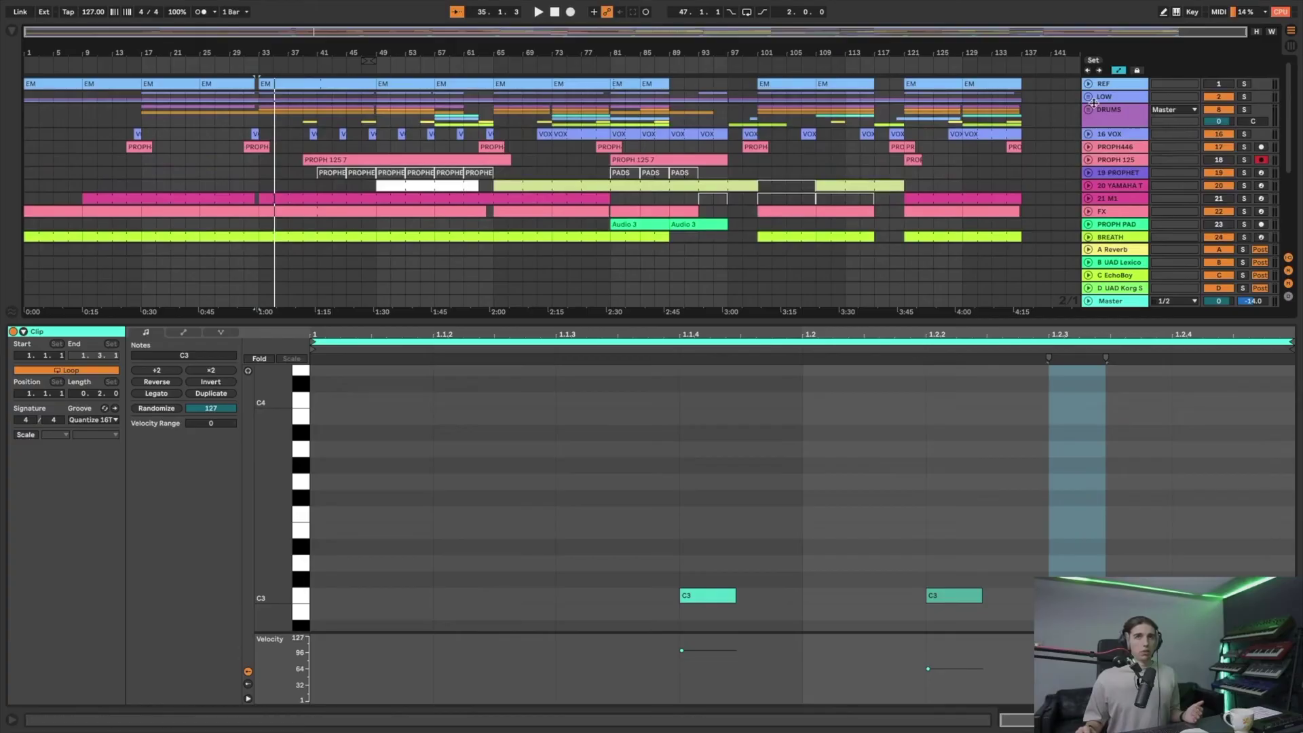
{"action": "left_click", "coordinate": [1089, 98]}
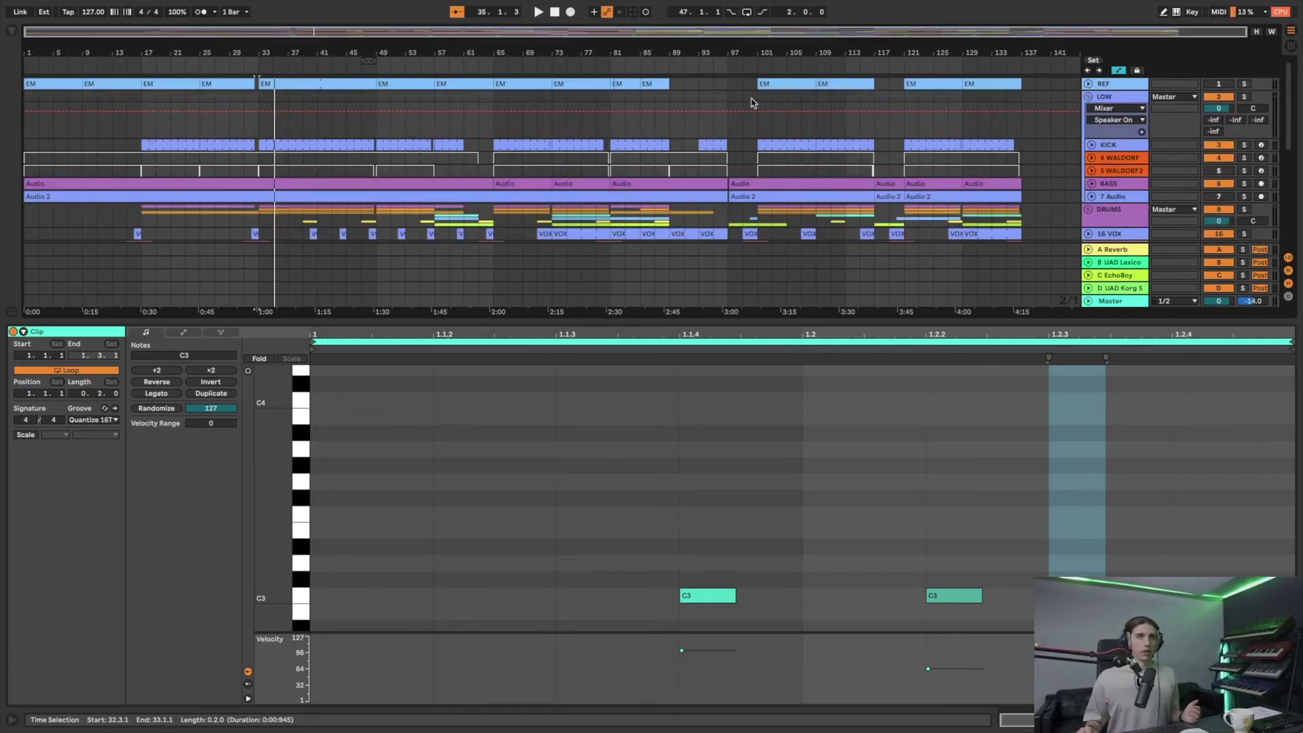
{"action": "left_click", "coordinate": [750, 144]}
{"action": "key", "text": "plus"}
{"action": "key", "text": "plus"}
{"action": "key", "text": "plus"}
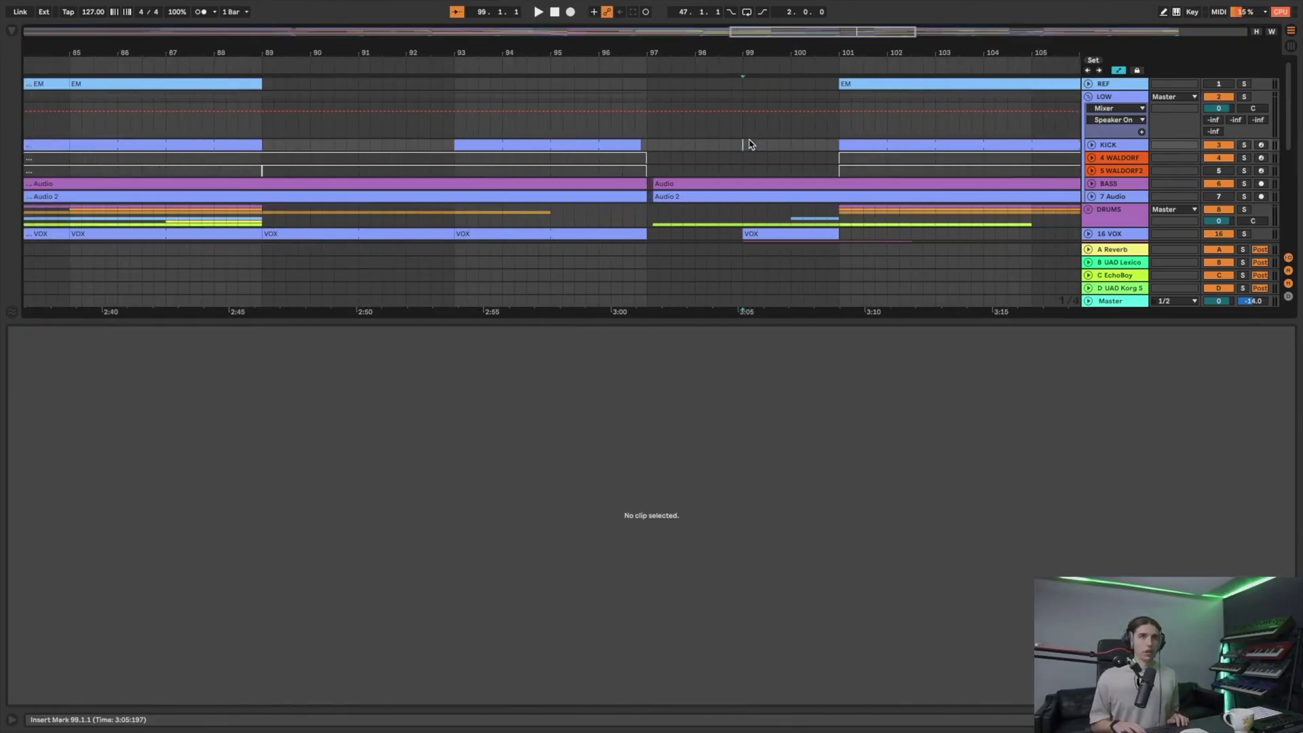
{"action": "left_click_drag", "start_coordinate": [761, 145], "coordinate": [791, 146]}
{"action": "right_click", "coordinate": [801, 147]}
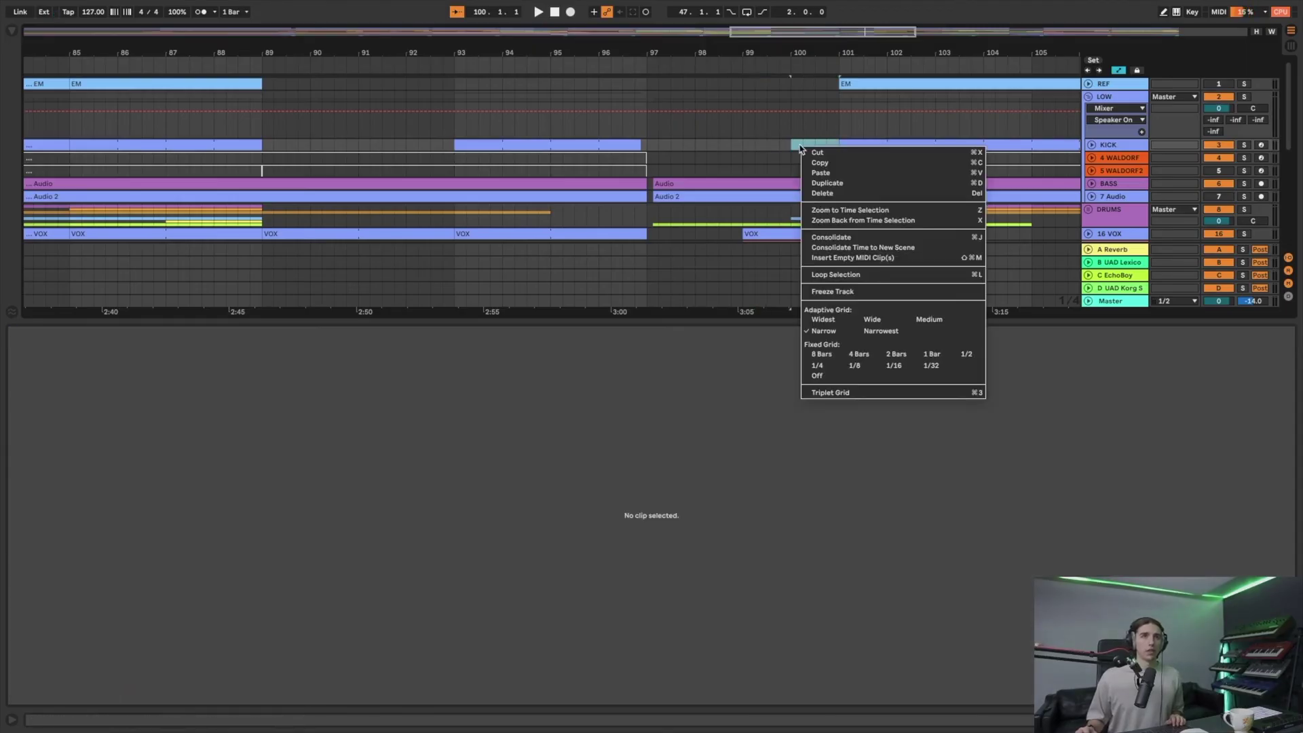
{"action": "left_click", "coordinate": [834, 258]}
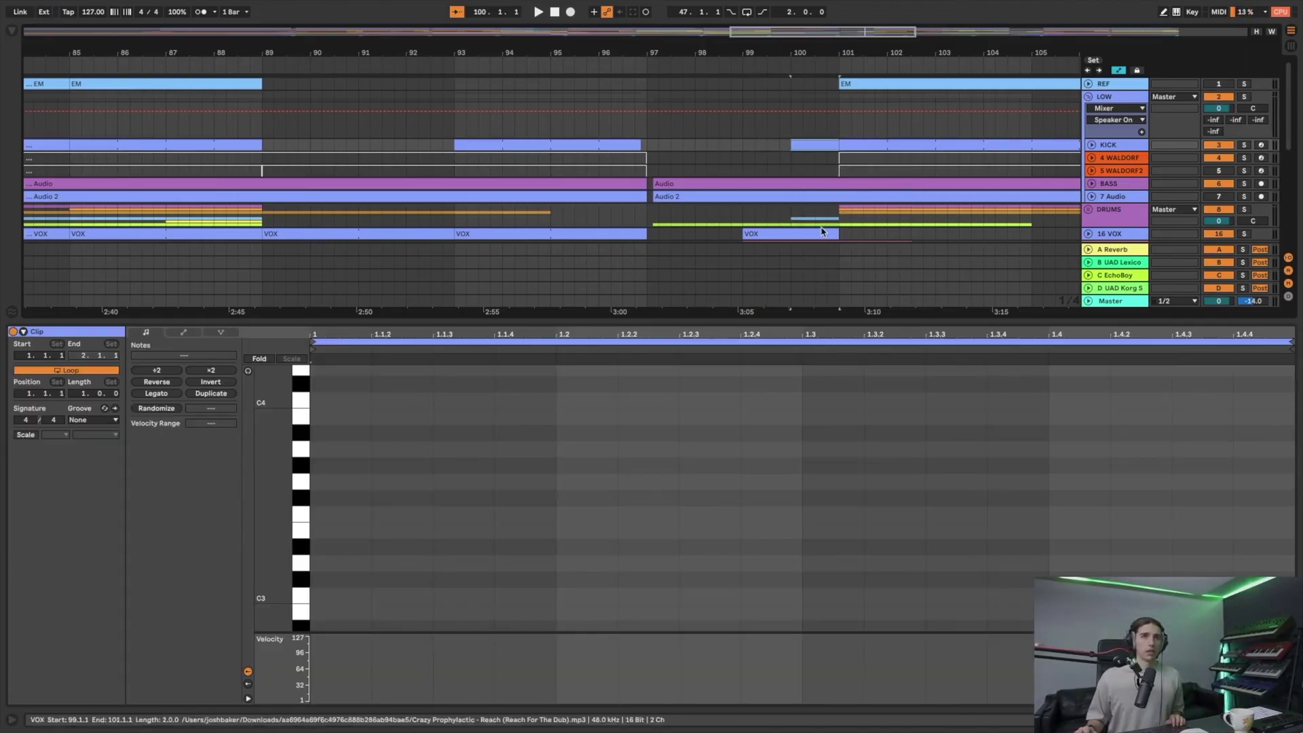
- Fill the new KICK clip with consecutive sixteenth-note C3 hits across the whole bar and play it into bar 102
{"action": "double_click", "coordinate": [348, 597]}
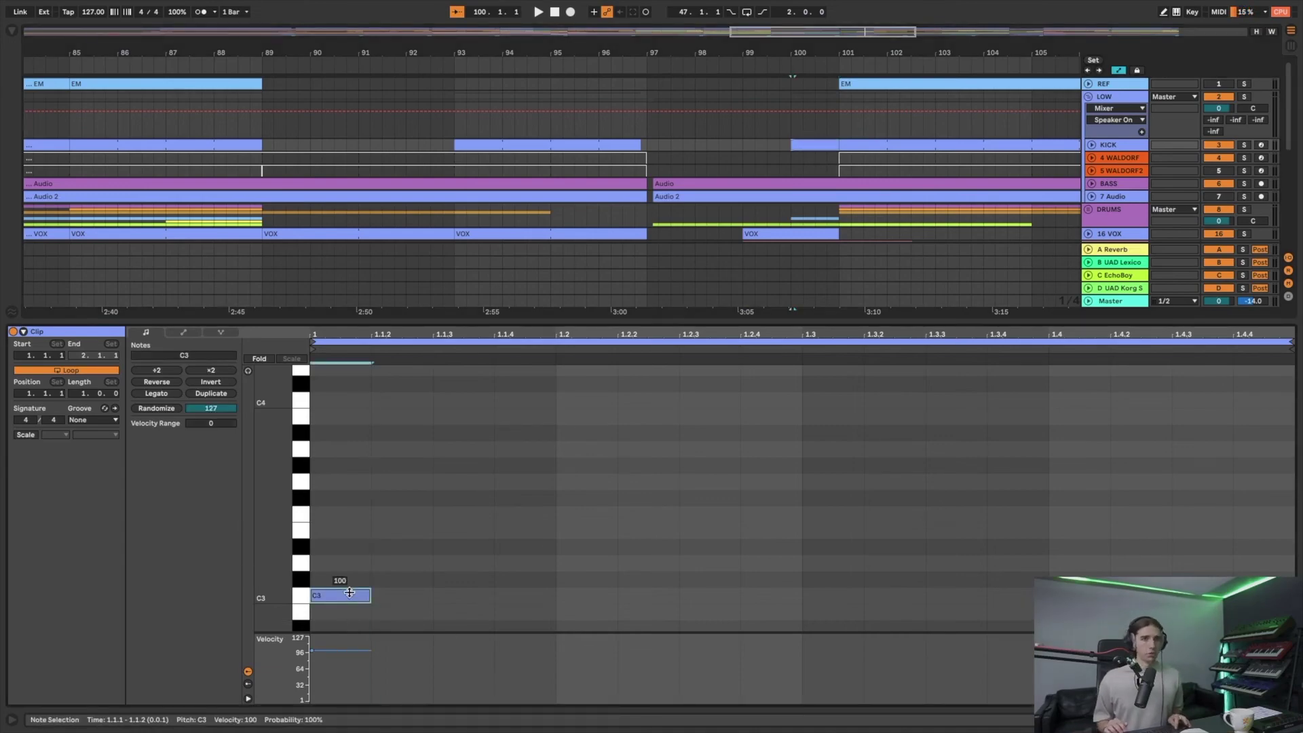
{"action": "key", "text": "ctrl+d"}
{"action": "key", "text": "ctrl+d"}
{"action": "key", "text": "ctrl+d"}
{"action": "key", "text": "space"}
{"action": "key", "text": "ctrl+d"}
{"action": "key", "text": "ctrl+d"}
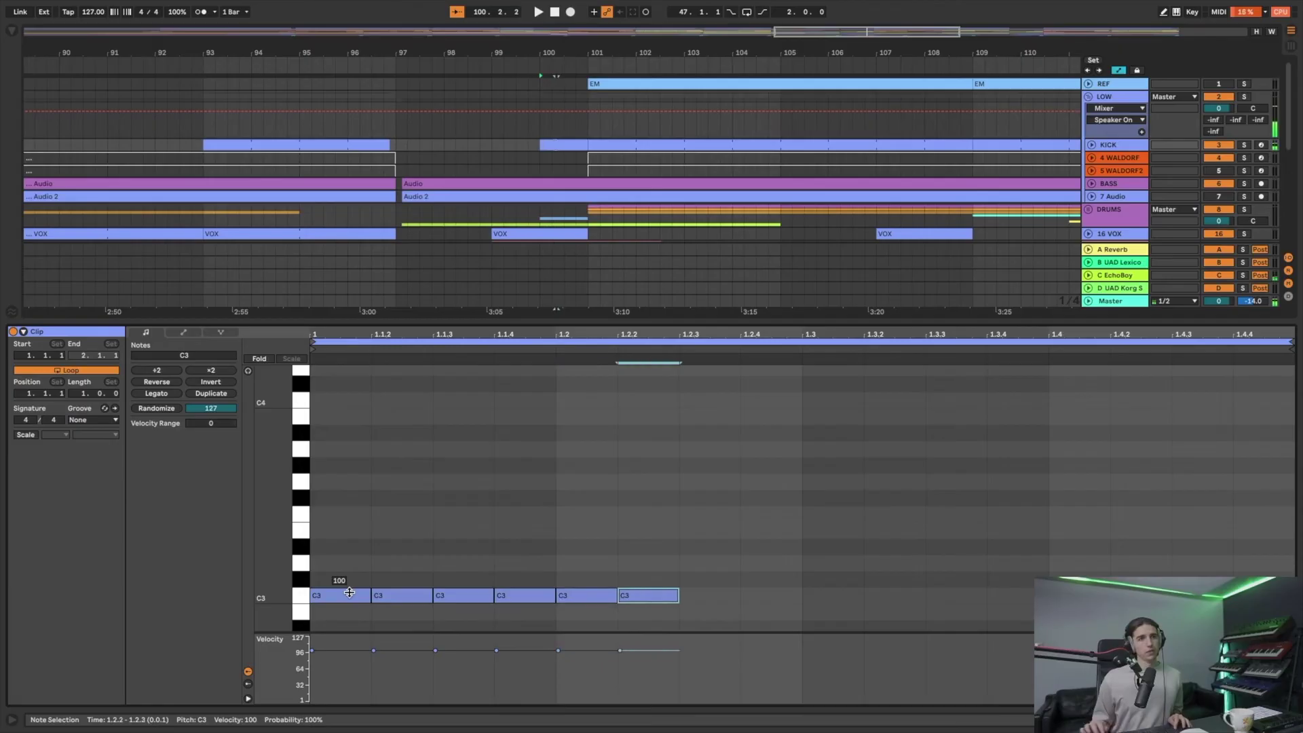
{"action": "key", "text": "ctrl+d"}
{"action": "key", "text": "ctrl+d"}
{"action": "key", "text": "ctrl+d"}
{"action": "key", "text": "ctrl+d"}
{"action": "key", "text": "ctrl+d"}
{"action": "key", "text": "ctrl+d"}
{"action": "key", "text": "ctrl+d"}
{"action": "key", "text": "ctrl+d"}
{"action": "key", "text": "ctrl+d"}
{"action": "key", "text": "ctrl+d"}
{"action": "key", "text": "space"}
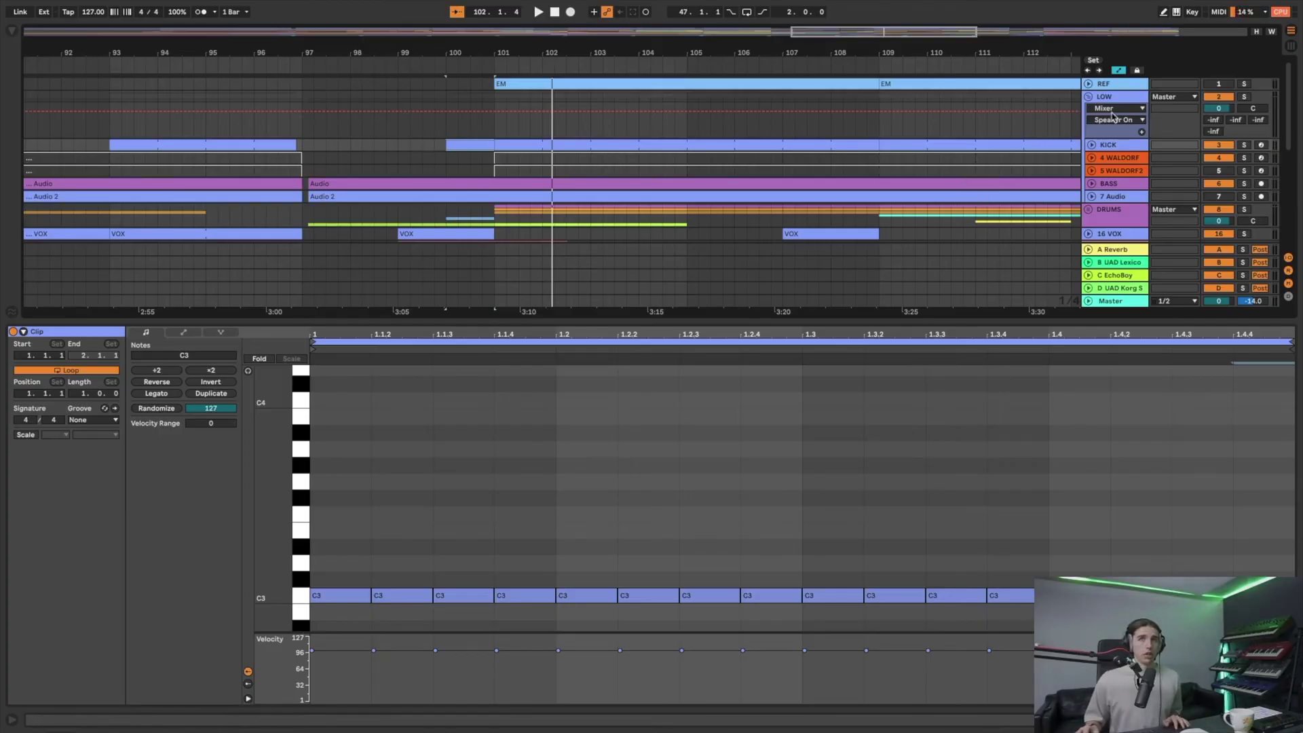
- Search the browser for EQ and add an EQ Eight to the end of the KICK track's device chain
{"action": "left_click", "coordinate": [1118, 148]}
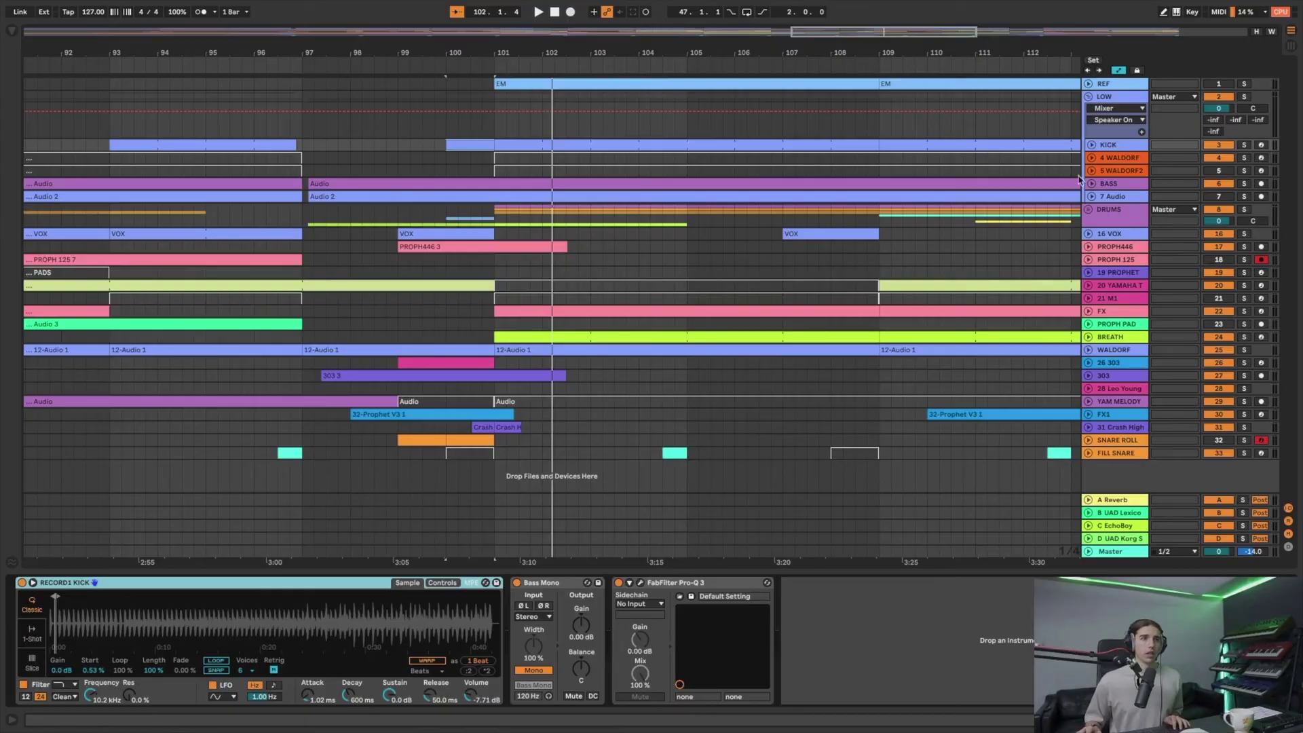
{"action": "key", "text": "ctrl+f"}
{"action": "type", "text": "eq"}
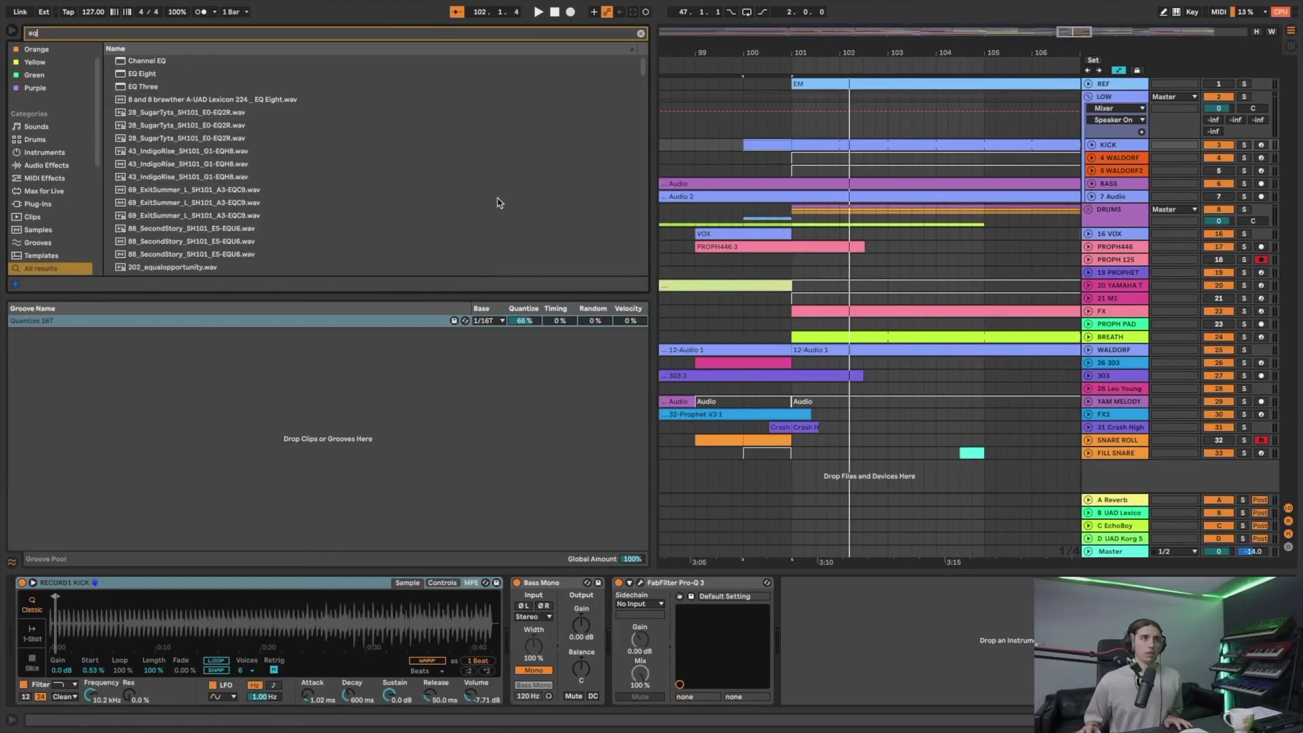
{"action": "double_click", "coordinate": [150, 75]}
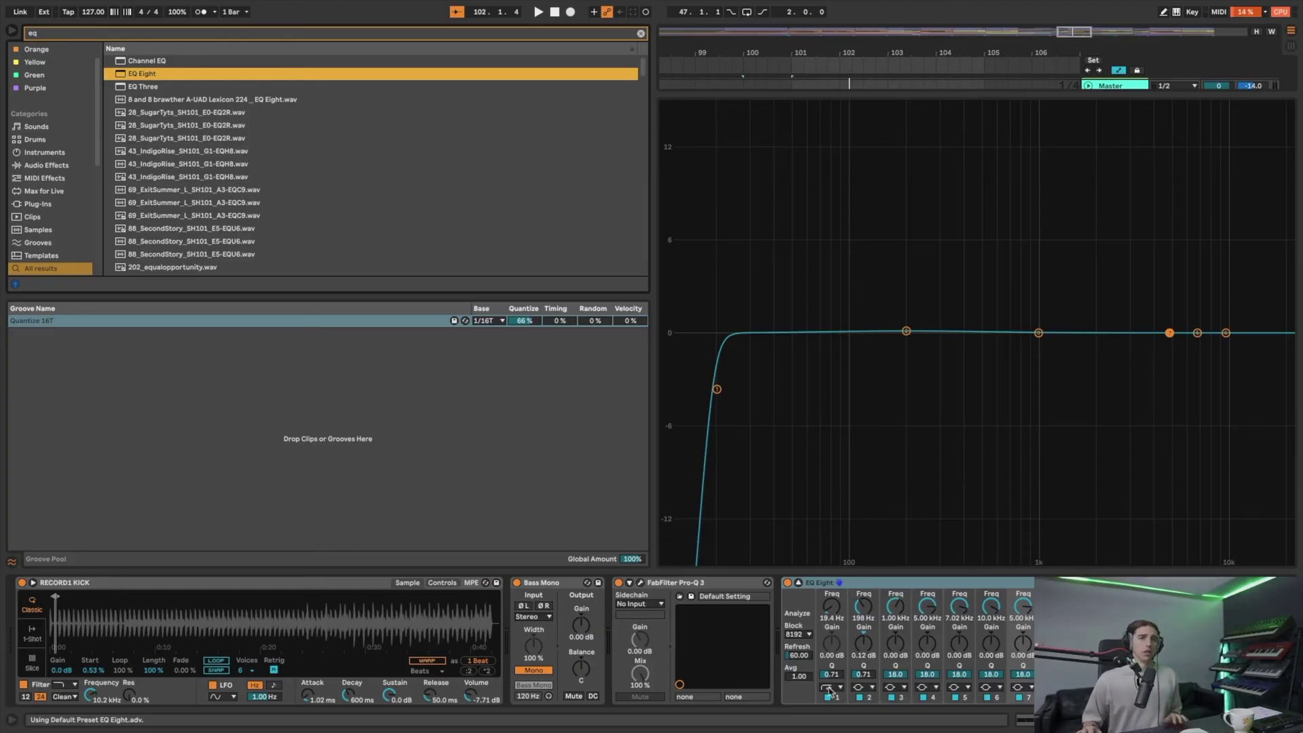
- Try EQ Eight's band 1 low cut at 110 Hz and raise it to 178 Hz, playing the kick roll with each setting
{"action": "left_click", "coordinate": [838, 613]}
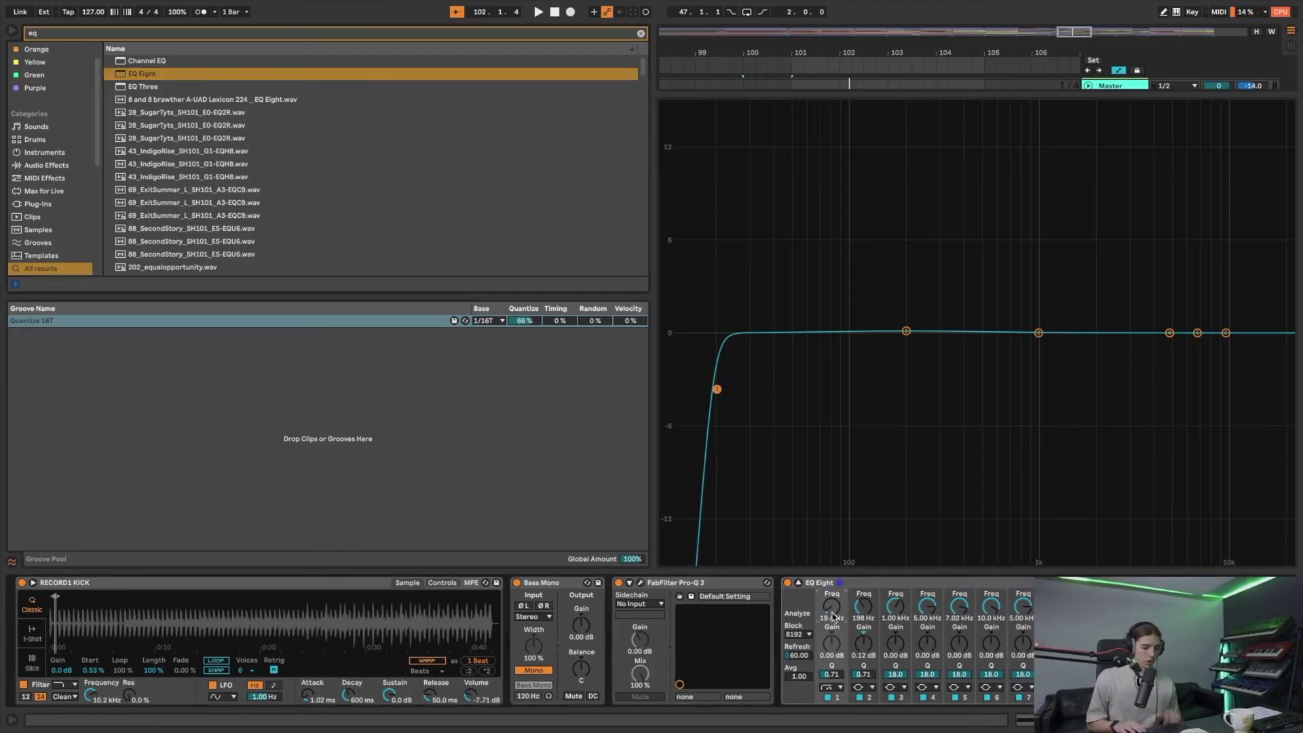
{"action": "type", "text": "110"}
{"action": "key", "text": "Return"}
{"action": "key", "text": "space"}
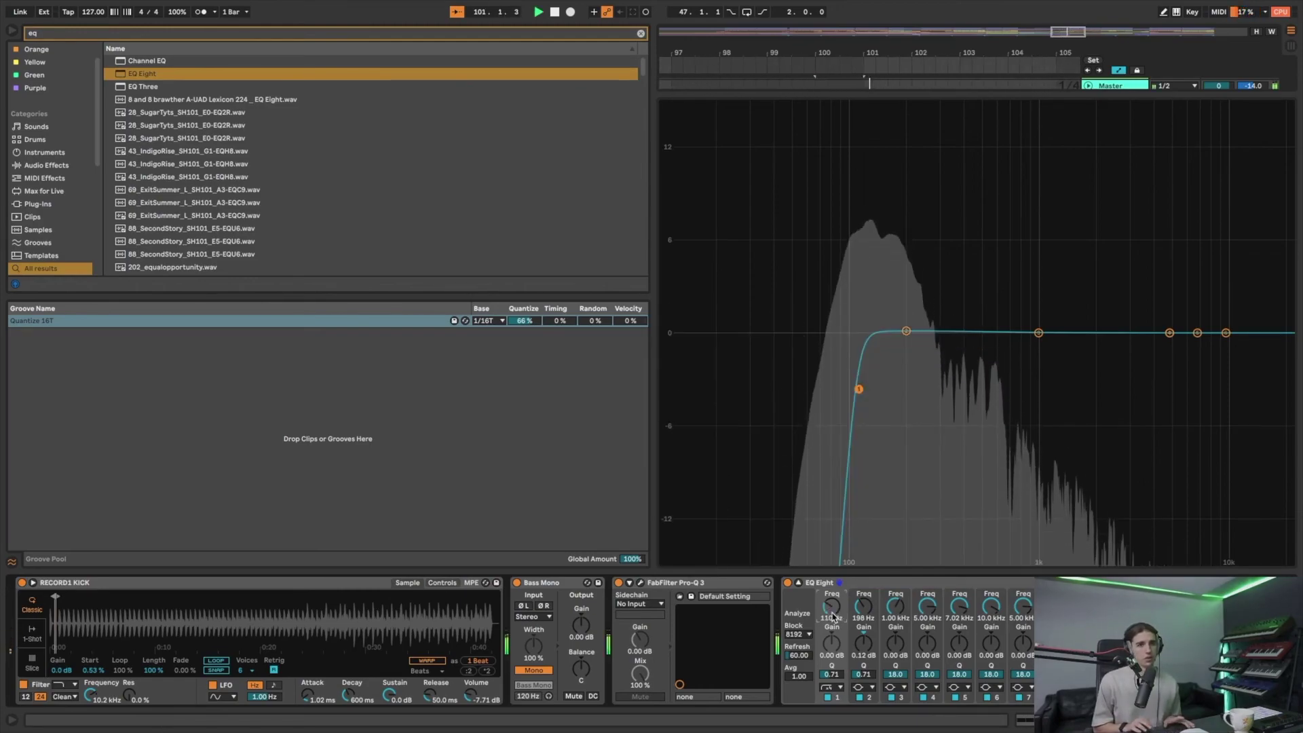
{"action": "key", "text": "space"}
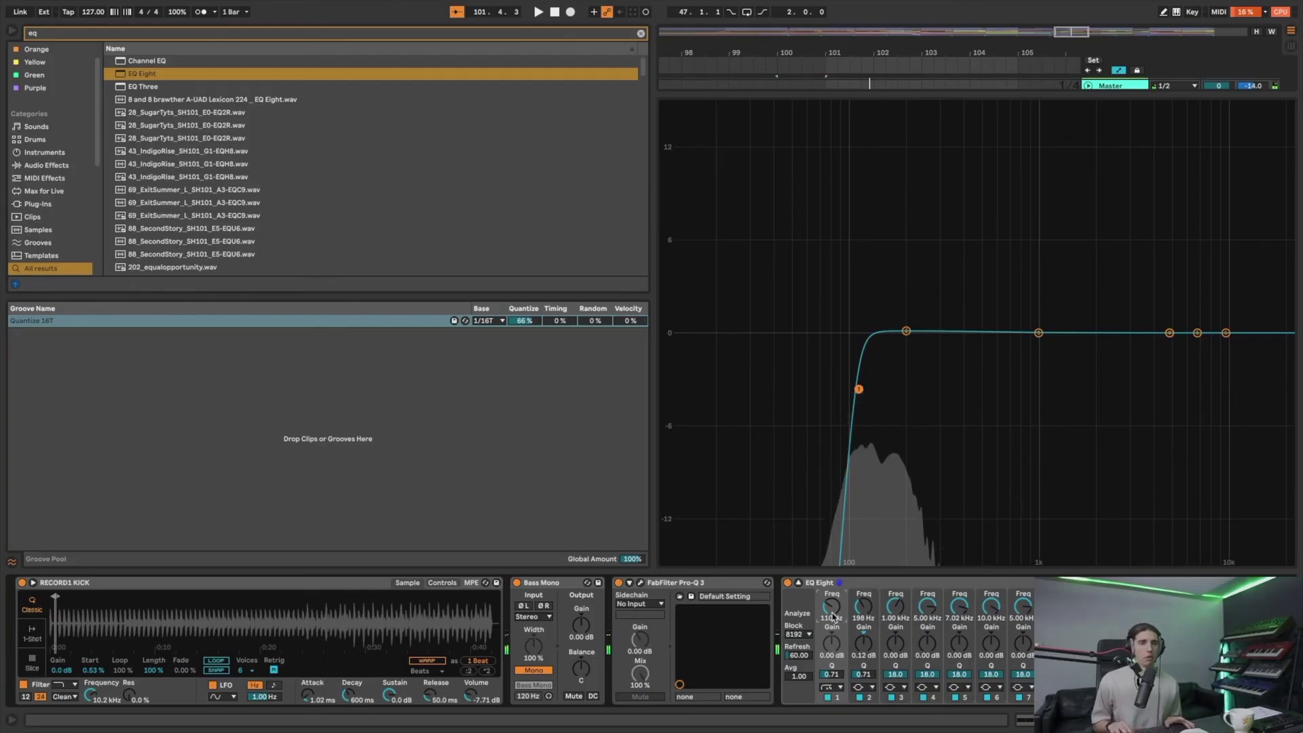
{"action": "key", "text": "Up"}
{"action": "key", "text": "Up"}
{"action": "key", "text": "Up"}
{"action": "key", "text": "space"}
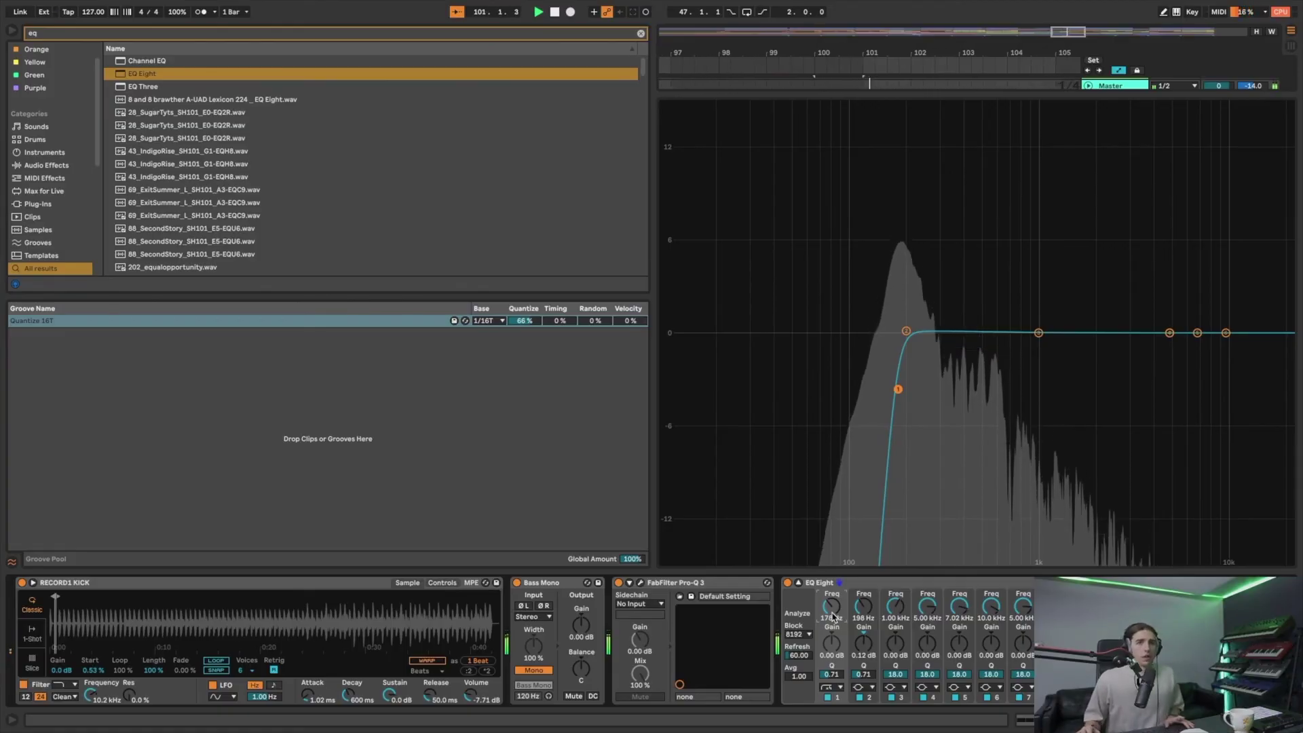
{"action": "key", "text": "space"}
- Automate EQ Eight's band 1 frequency on KICK with a curved fall from 178 Hz at 100.1.1 to 10 Hz at 101.1.1, and enlarge the lane
{"action": "right_click", "coordinate": [833, 615]}
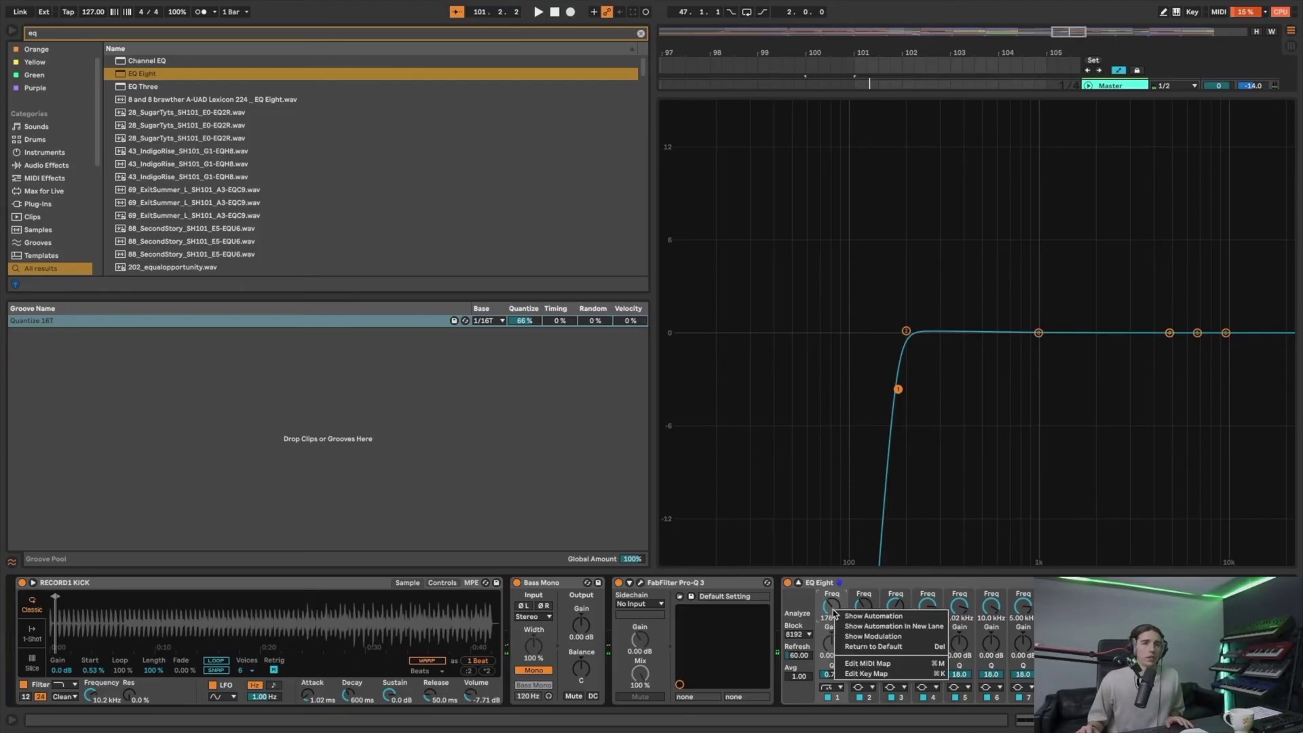
{"action": "left_click", "coordinate": [844, 617]}
{"action": "left_click", "coordinate": [818, 454]}
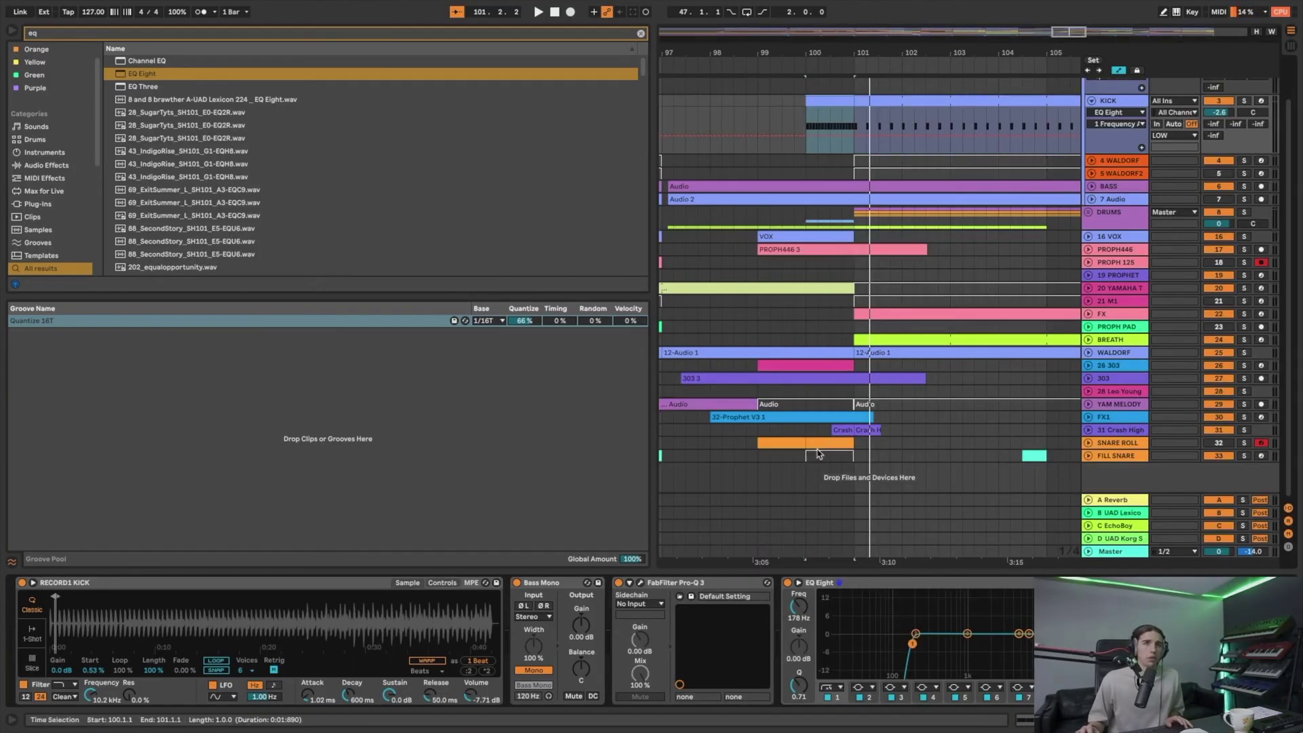
{"action": "left_click", "coordinate": [805, 139]}
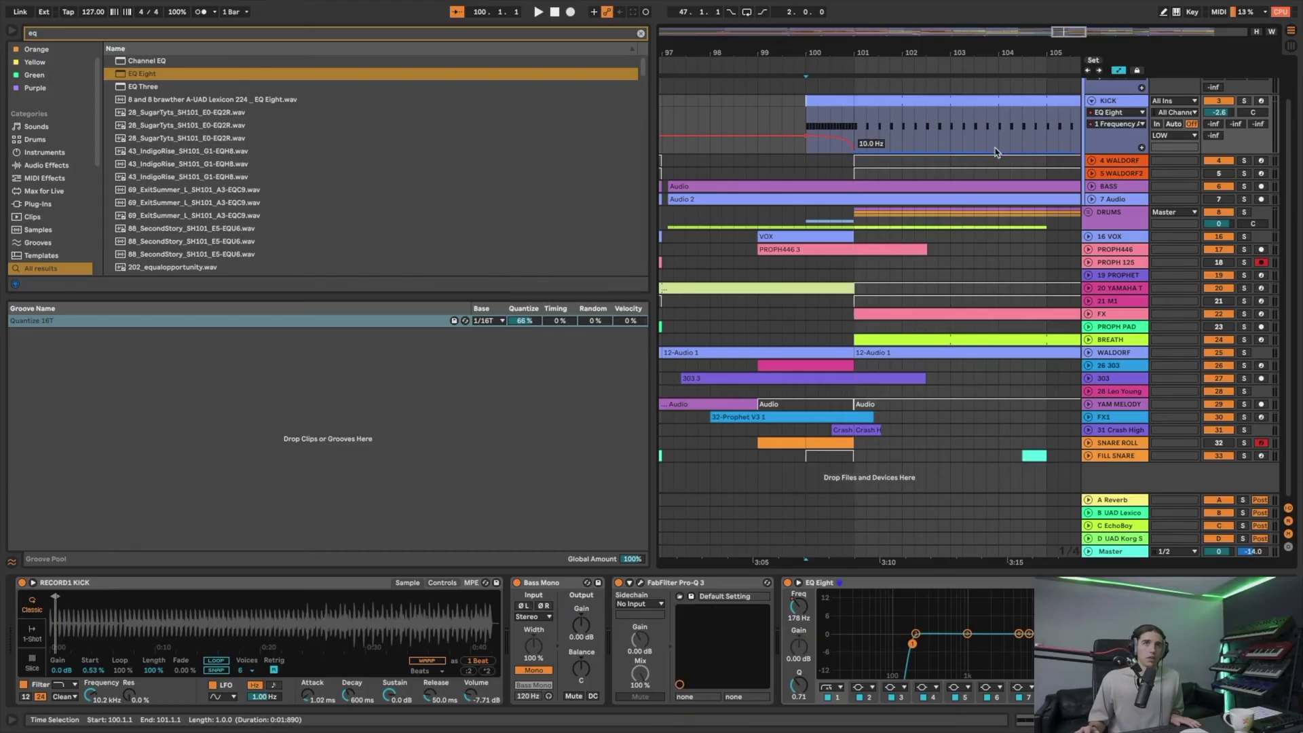
{"action": "left_click_drag", "start_coordinate": [1131, 150], "coordinate": [1156, 389]}
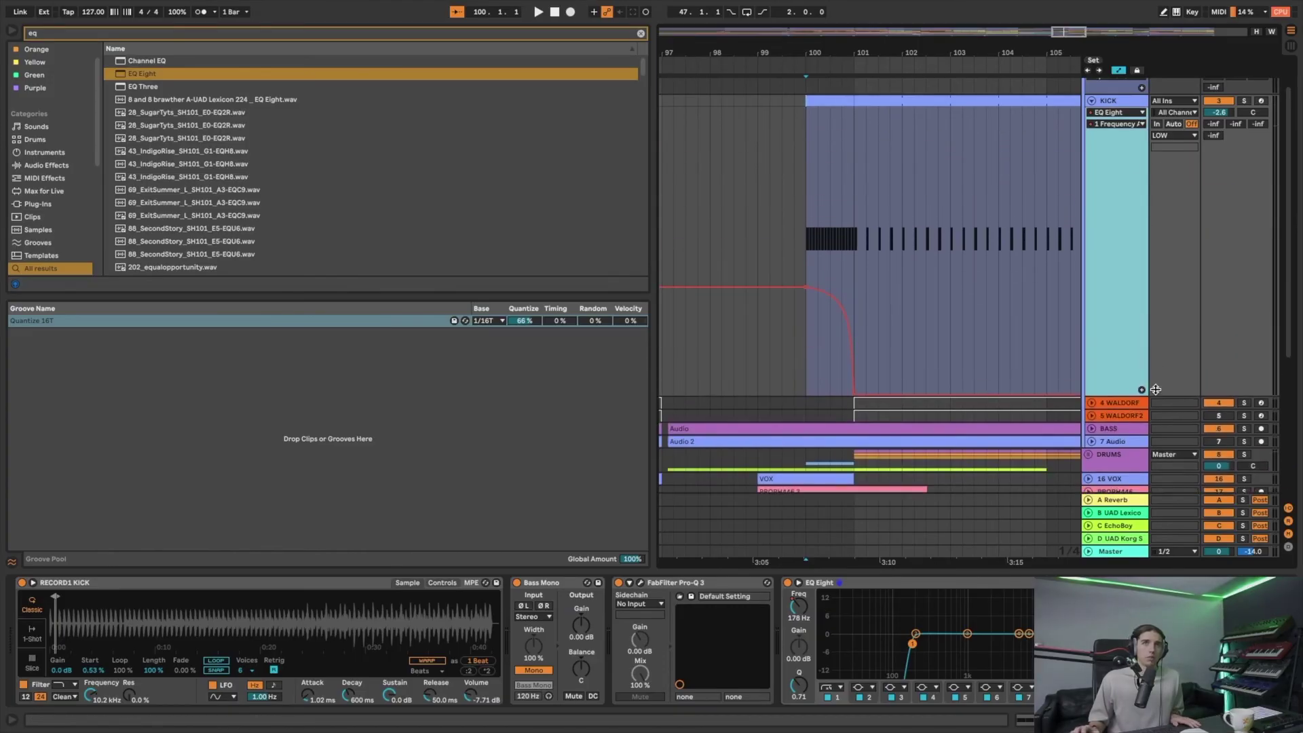
- Play the kick roll from 99.4.1 and make the filter sweep's curve across bar 100 more gradual
{"action": "left_click", "coordinate": [797, 251]}
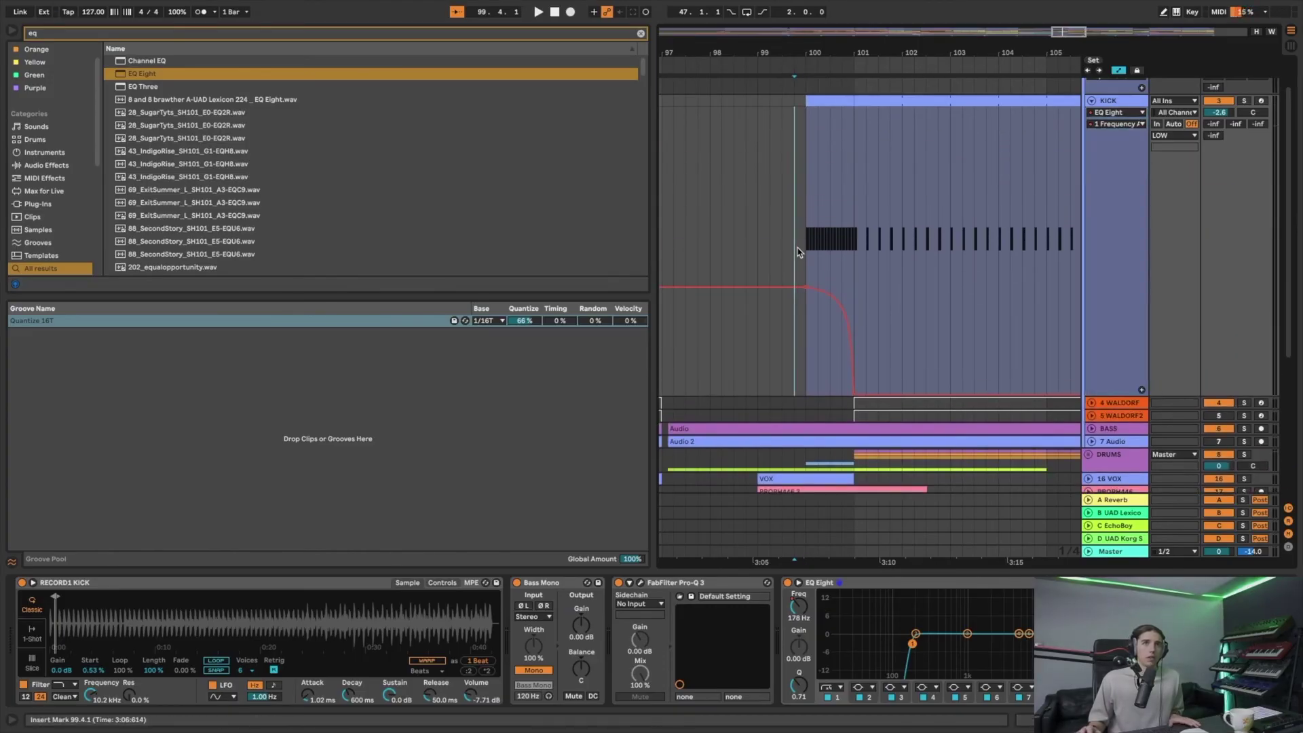
{"action": "key", "text": "space"}
{"action": "scroll", "coordinate": [808, 251], "scroll_direction": "left", "scroll_amount": 2}
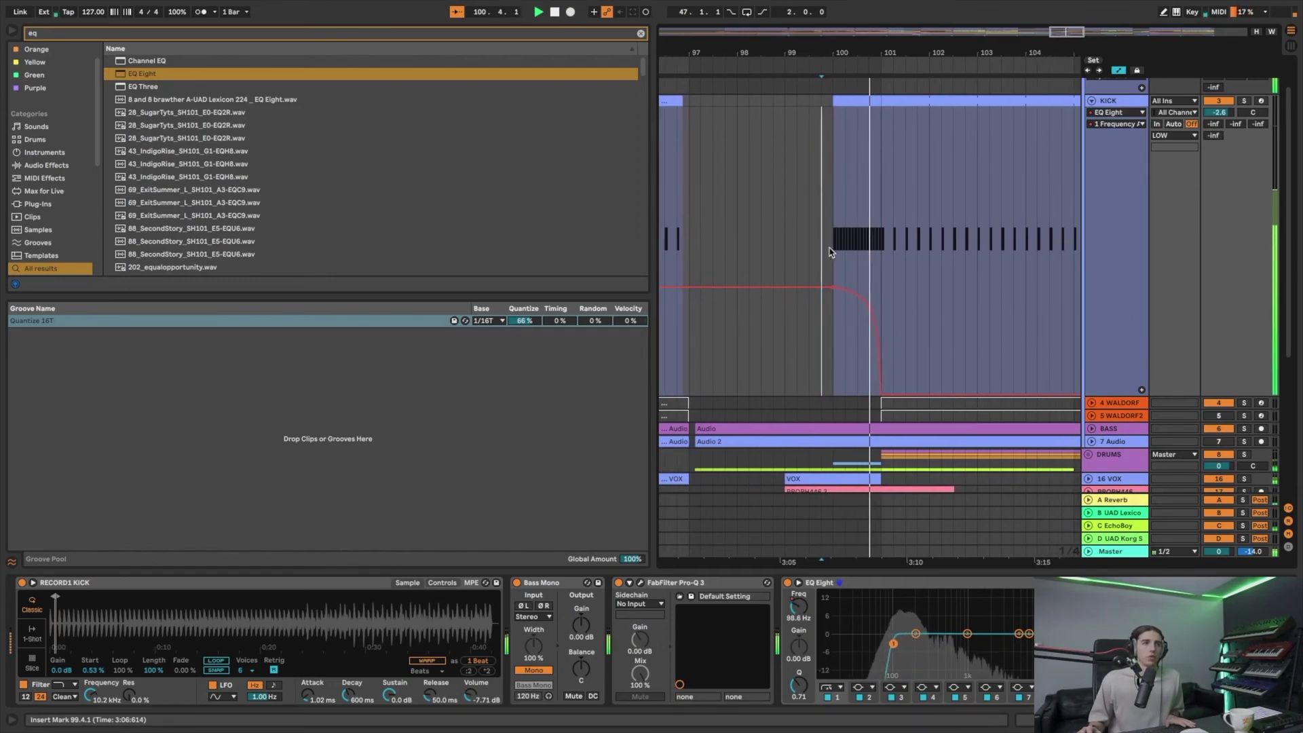
{"action": "key", "text": "space"}
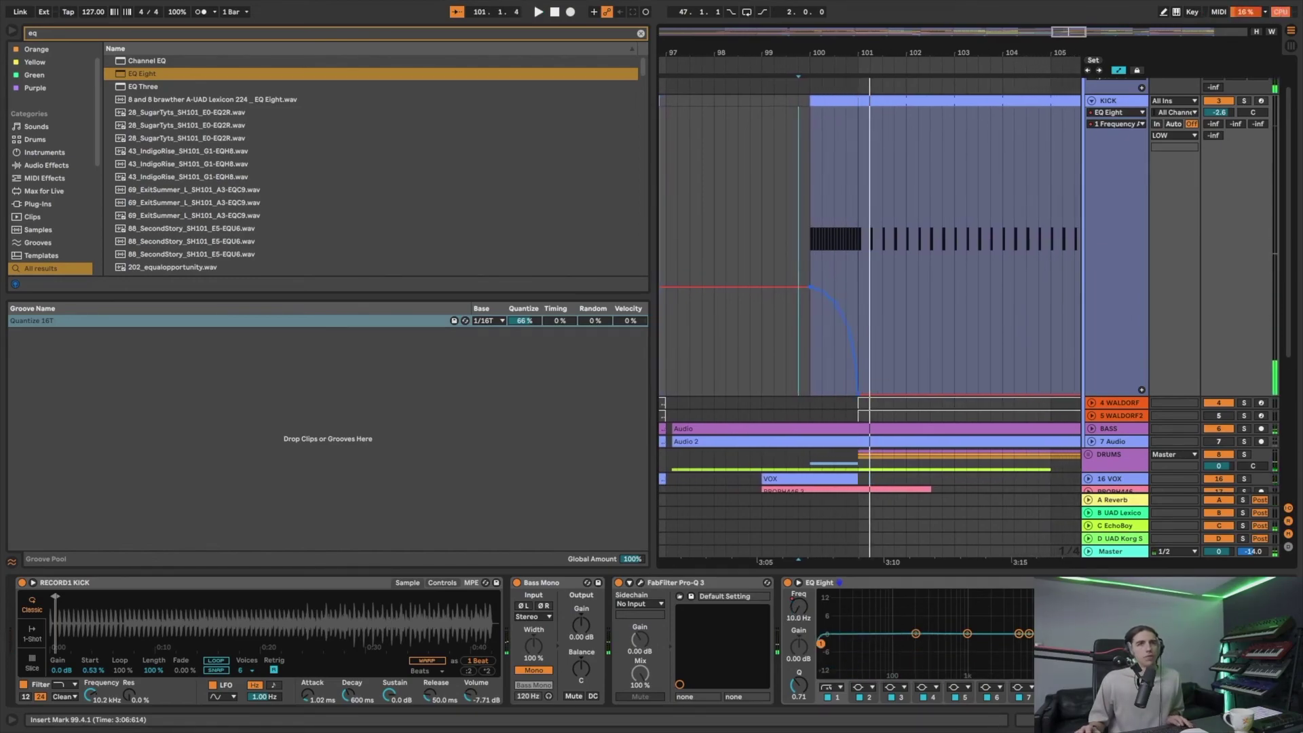
- Re-enable the automation of EQ Eight's band 1 frequency on the KICK track
{"action": "key", "text": "space"}
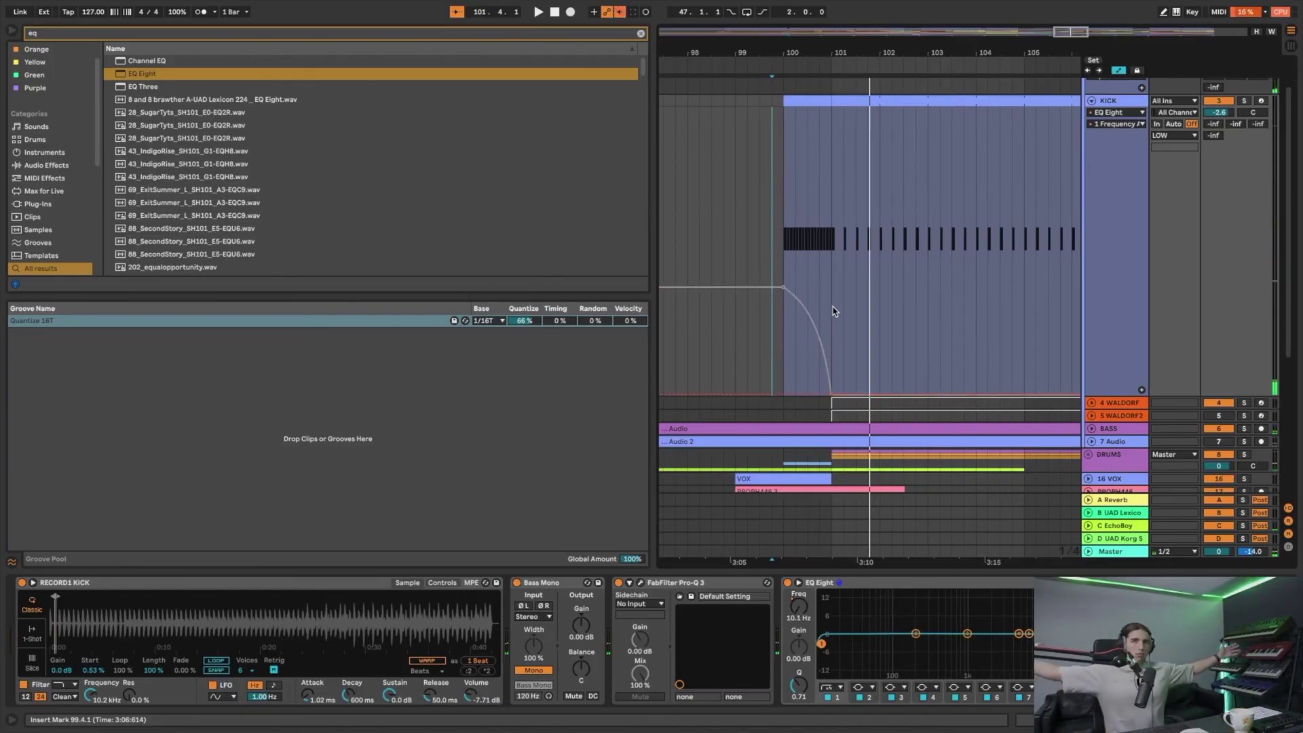
{"action": "scroll", "coordinate": [841, 302], "scroll_direction": "left", "scroll_amount": 5}
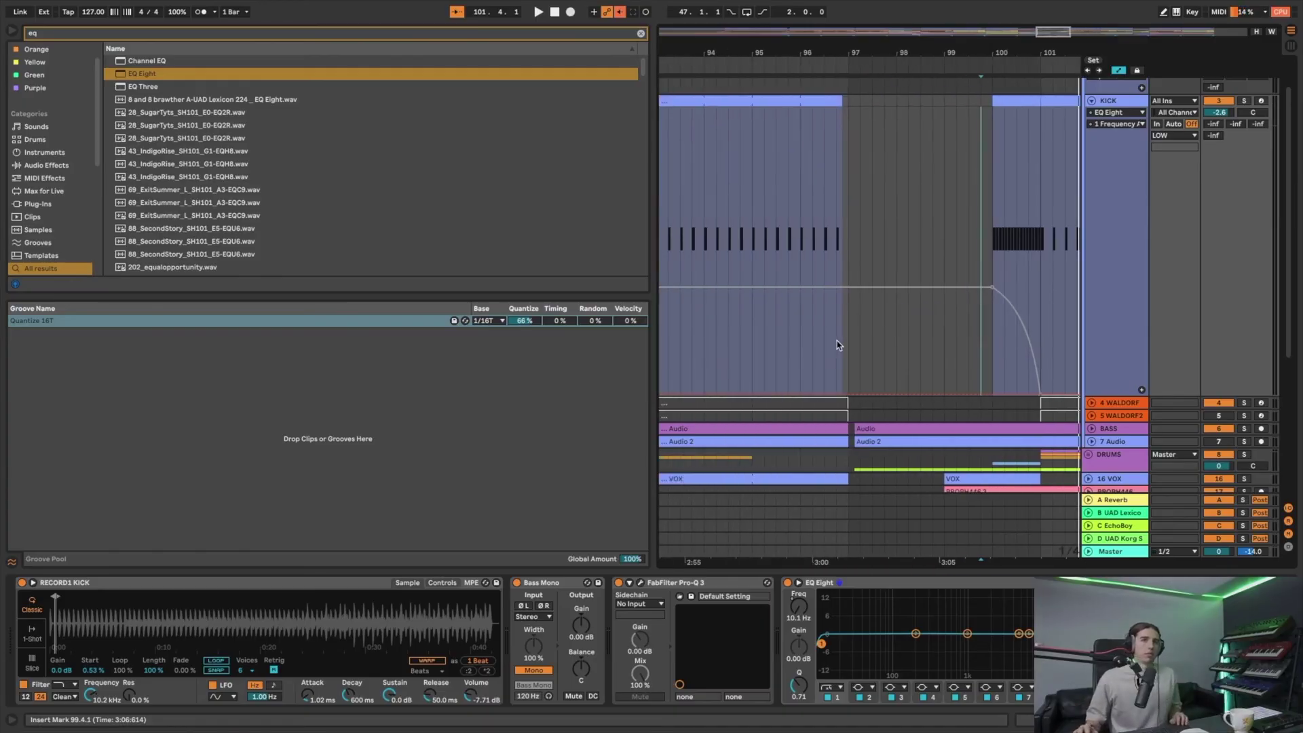
{"action": "right_click", "coordinate": [799, 611]}
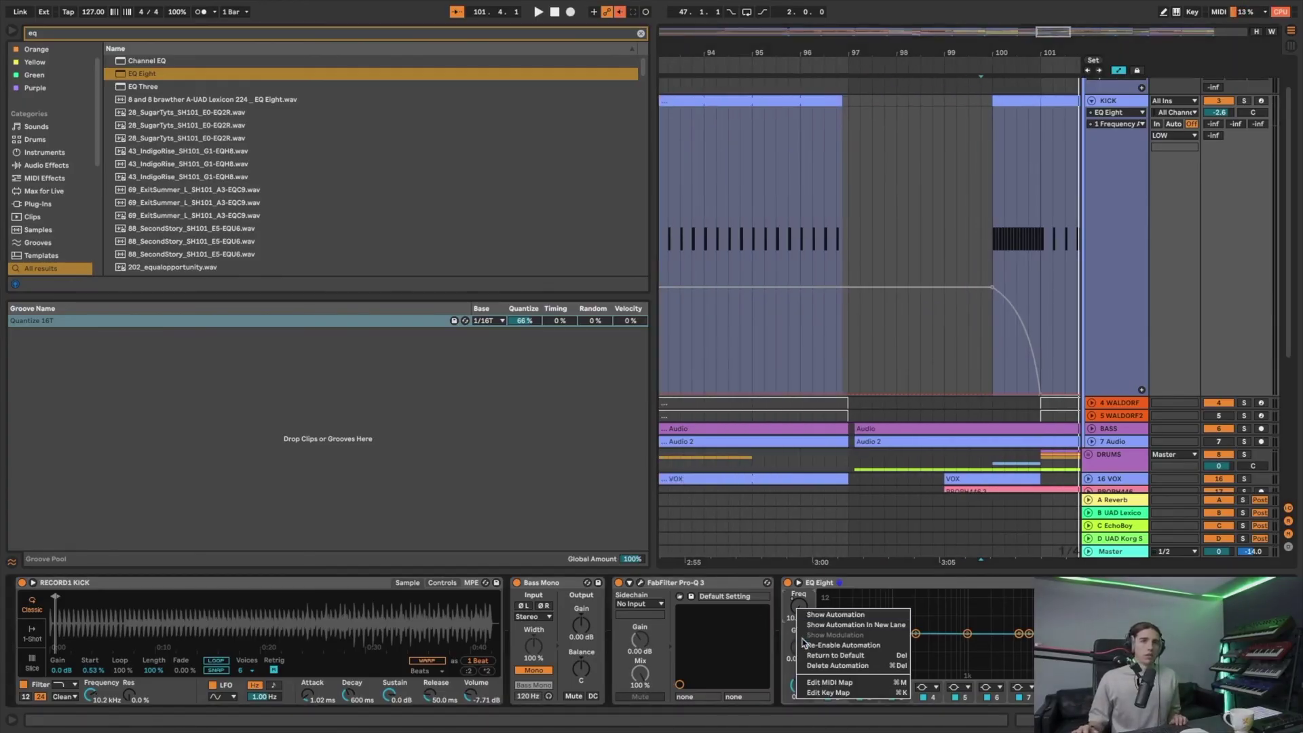
{"action": "left_click", "coordinate": [805, 646]}
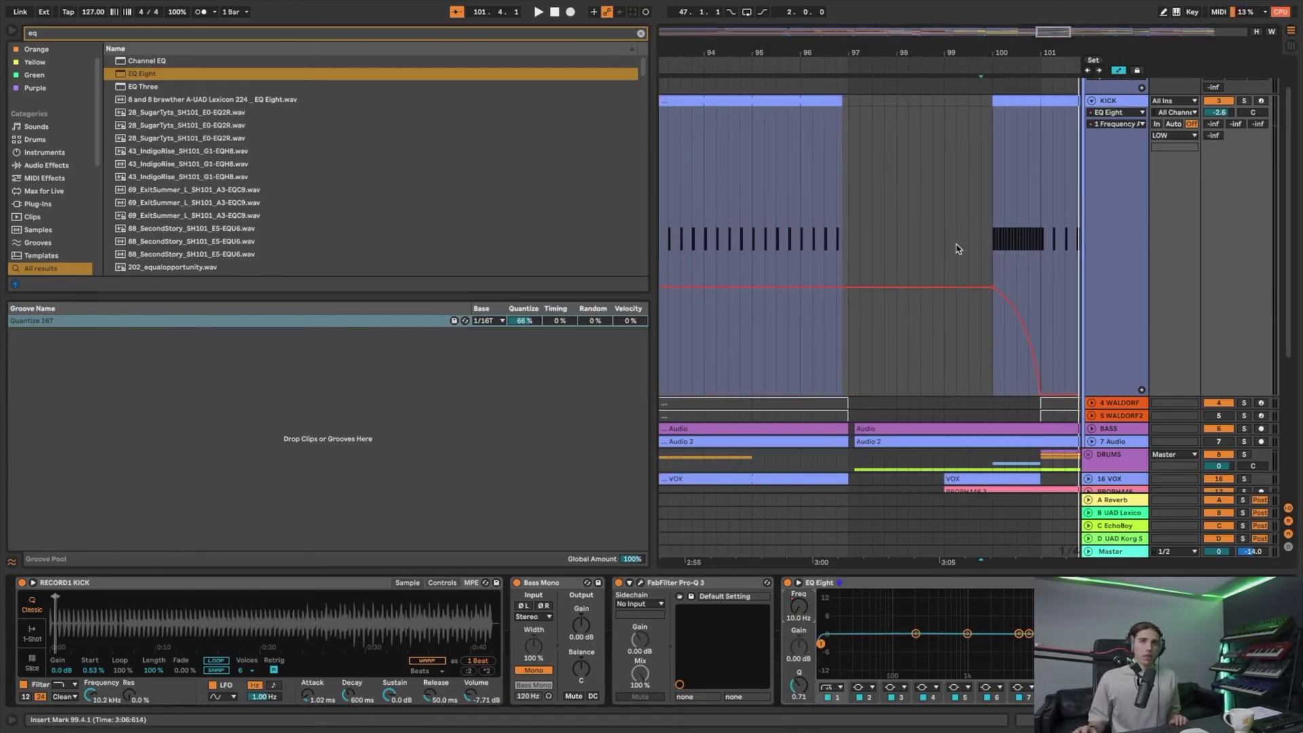
- Open the one-bar KICK clip at 100.1.1 and delete all its sixteenth-note C3 hits
{"action": "left_click", "coordinate": [1024, 99]}
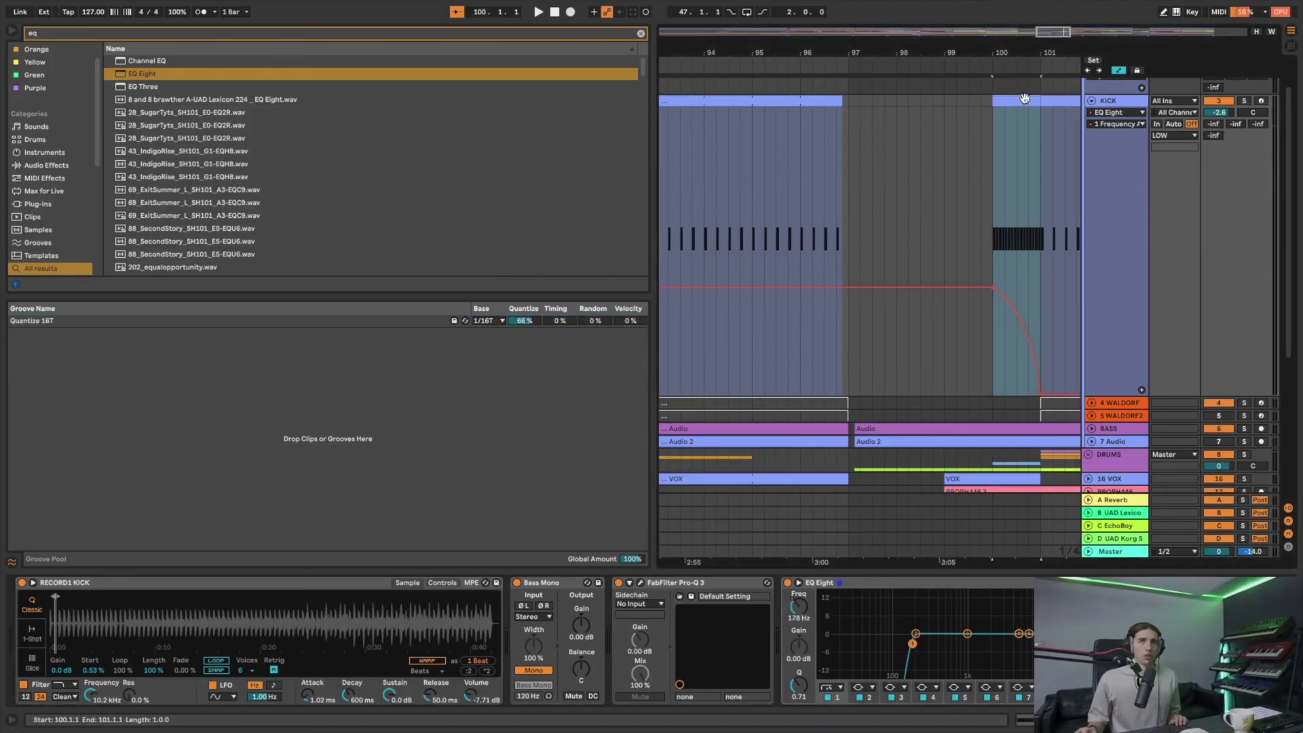
{"action": "double_click", "coordinate": [1022, 100]}
{"action": "left_click_drag", "start_coordinate": [347, 554], "coordinate": [1038, 625]}
{"action": "key", "text": "Delete"}
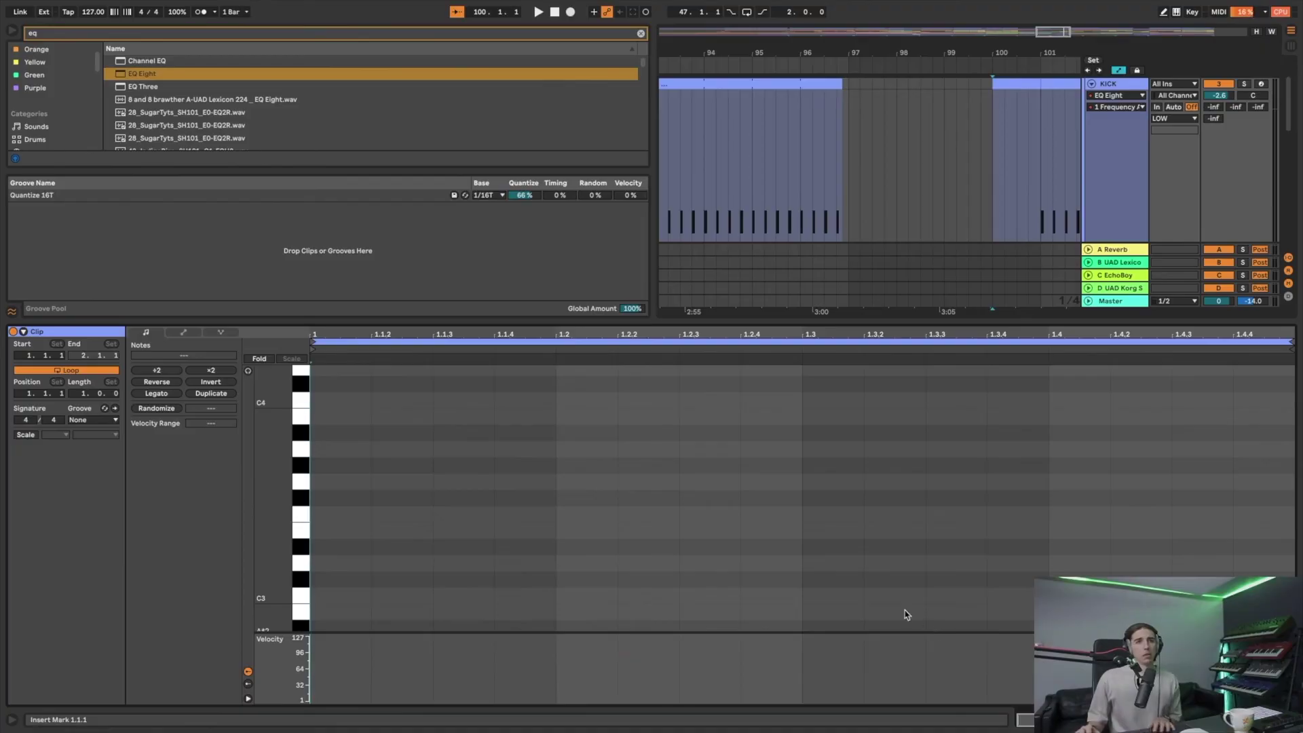
- Create a sparse kick fill with C3 sixteenth-note hits at 1.3.1, 1.3.4 and 1.4.3, and play it into bar 101
{"action": "double_click", "coordinate": [848, 601]}
{"action": "key", "text": "super+d"}
{"action": "key", "text": "Right"}
{"action": "key", "text": "Right"}
{"action": "key", "text": "super+d"}
{"action": "key", "text": "space"}
{"action": "key", "text": "Right"}
{"action": "key", "text": "Right"}
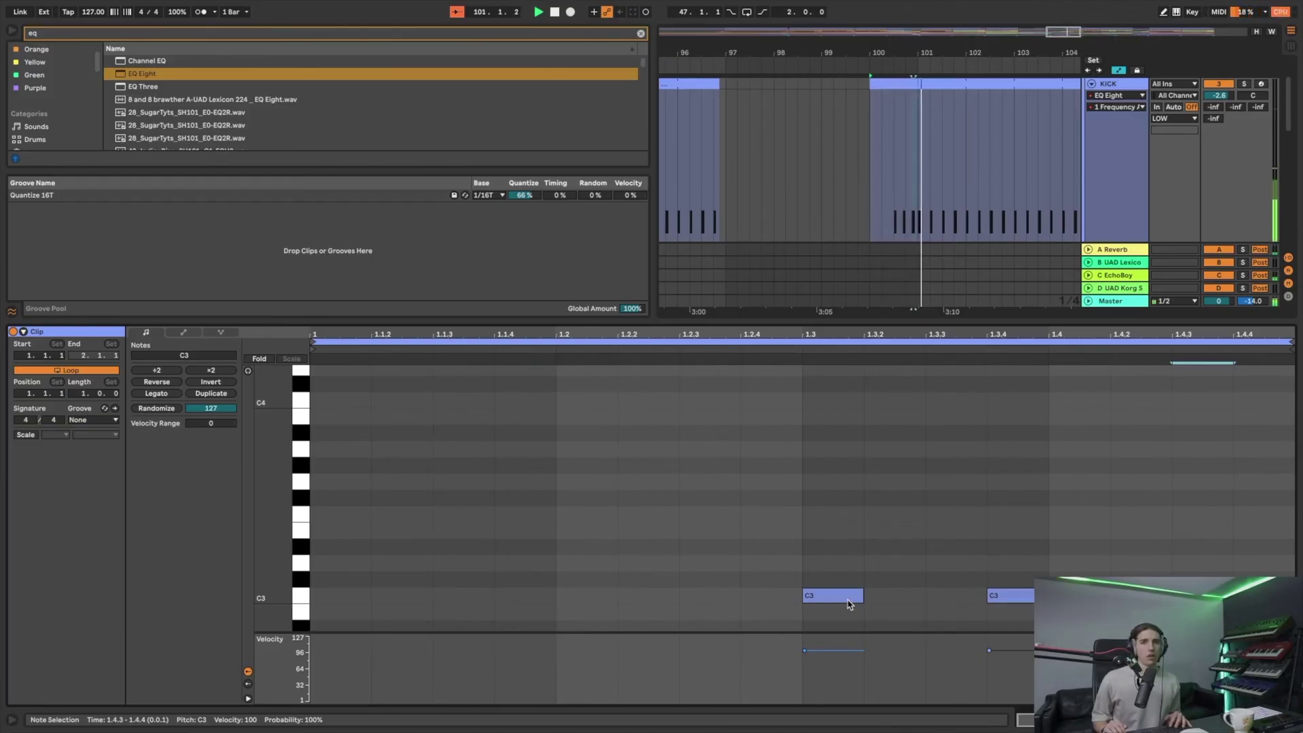
{"action": "left_click", "coordinate": [840, 195]}
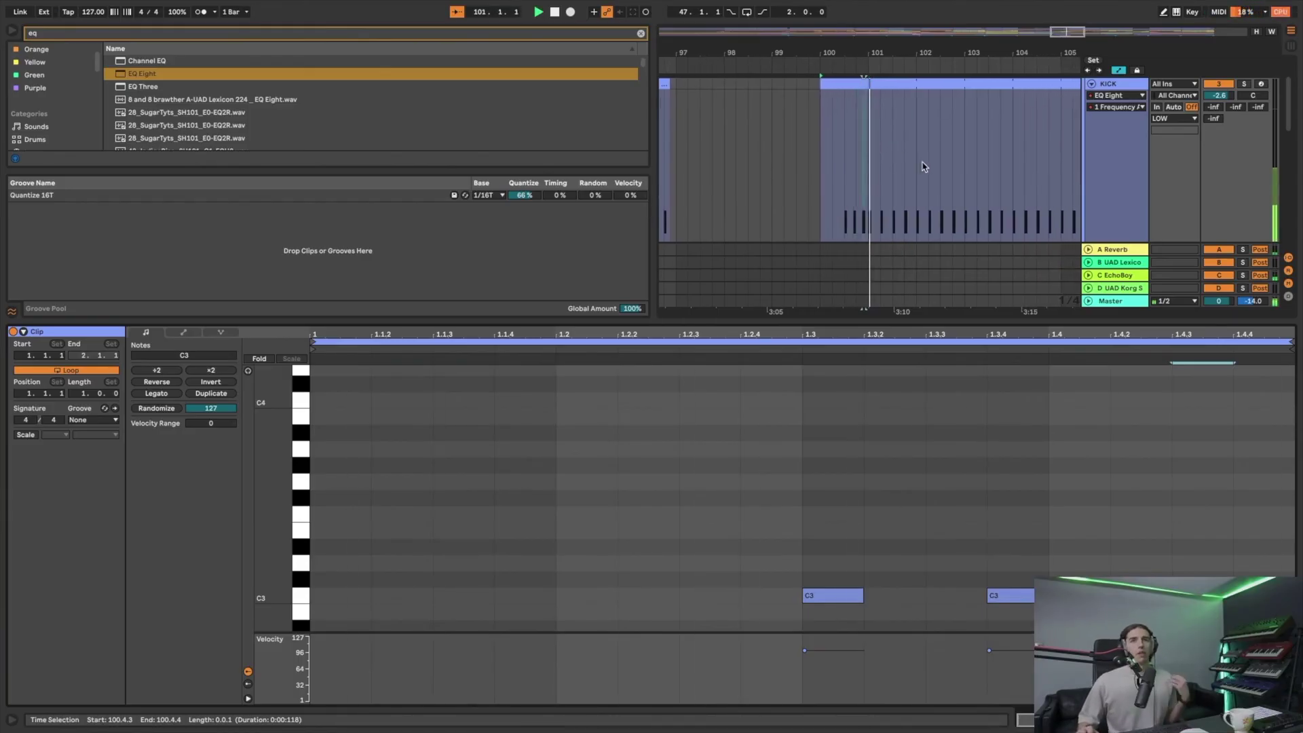
{"action": "key", "text": "space"}
- Raise the end of the KICK filter sweep at 101.1.1 to 63.7 Hz and play the fill into the drop
{"action": "scroll", "coordinate": [1103, 112], "scroll_direction": "up", "scroll_amount": 3}
{"action": "double_click", "coordinate": [1105, 148]}
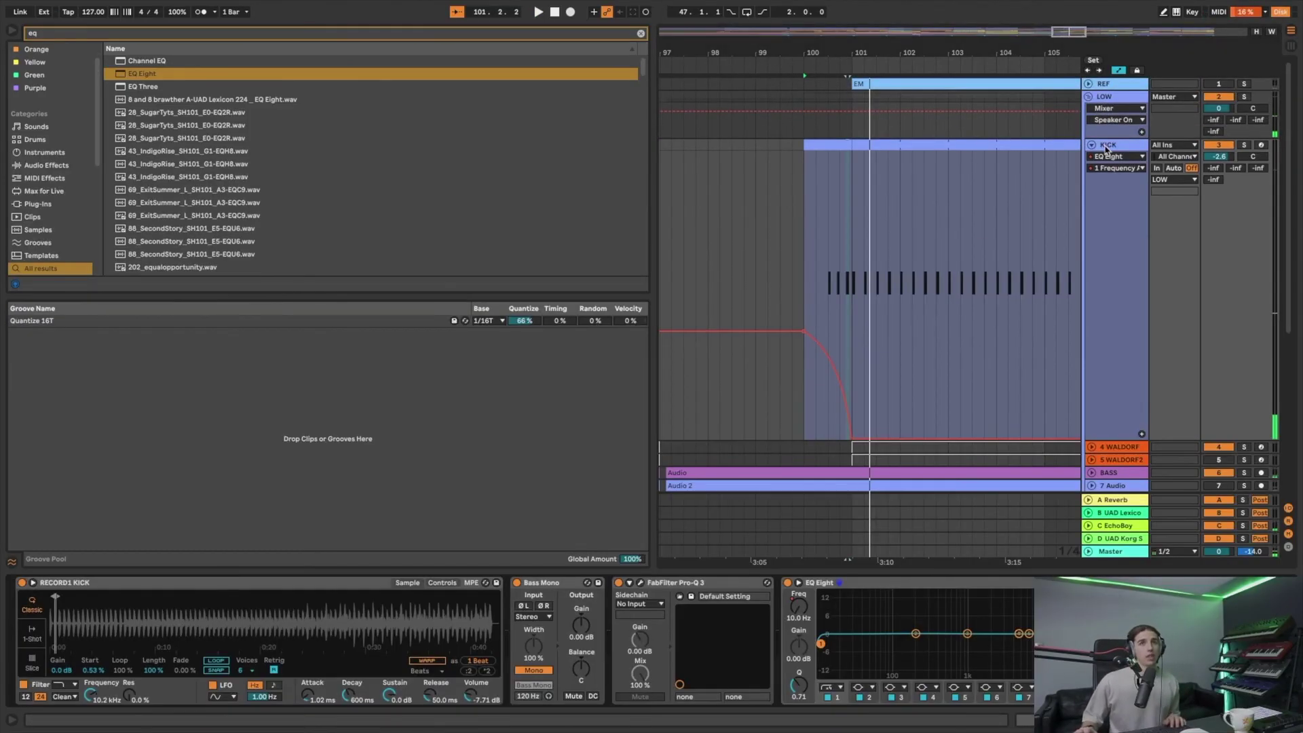
{"action": "left_click_drag", "start_coordinate": [852, 440], "coordinate": [852, 370]}
{"action": "key", "text": "space"}
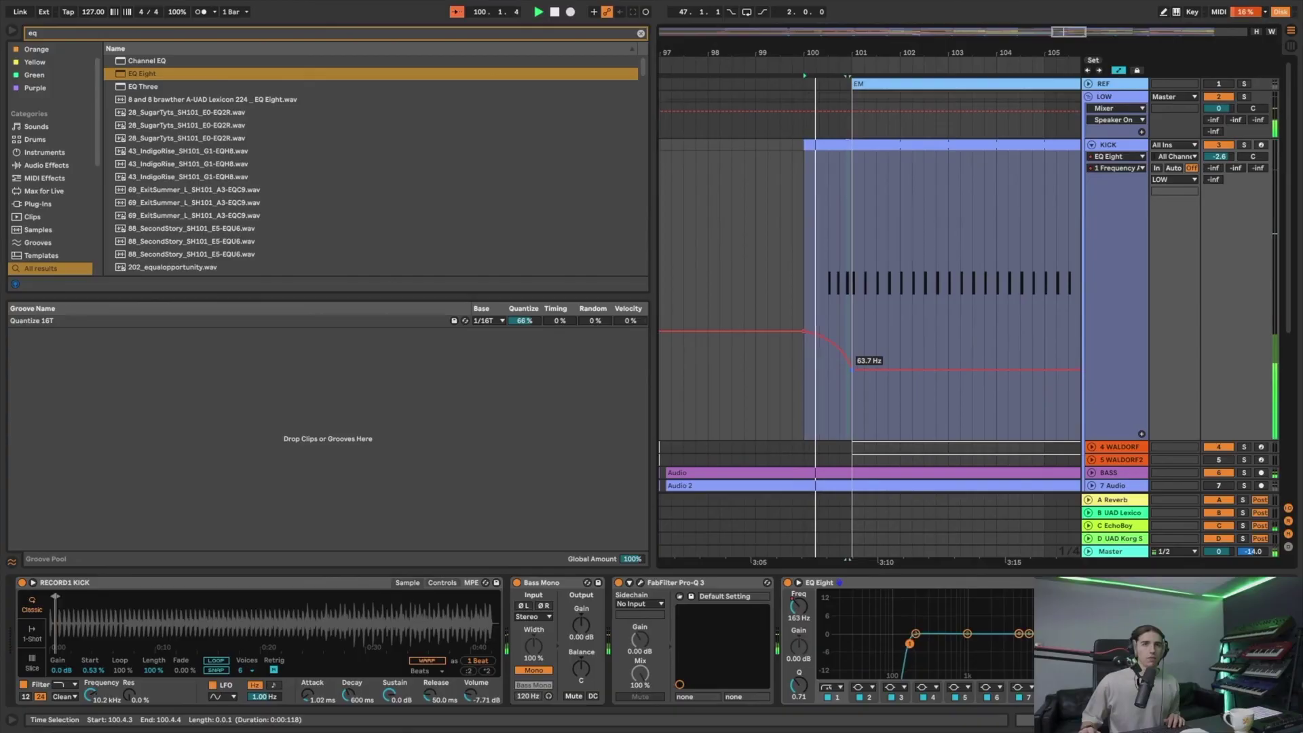
{"action": "key", "text": "space"}
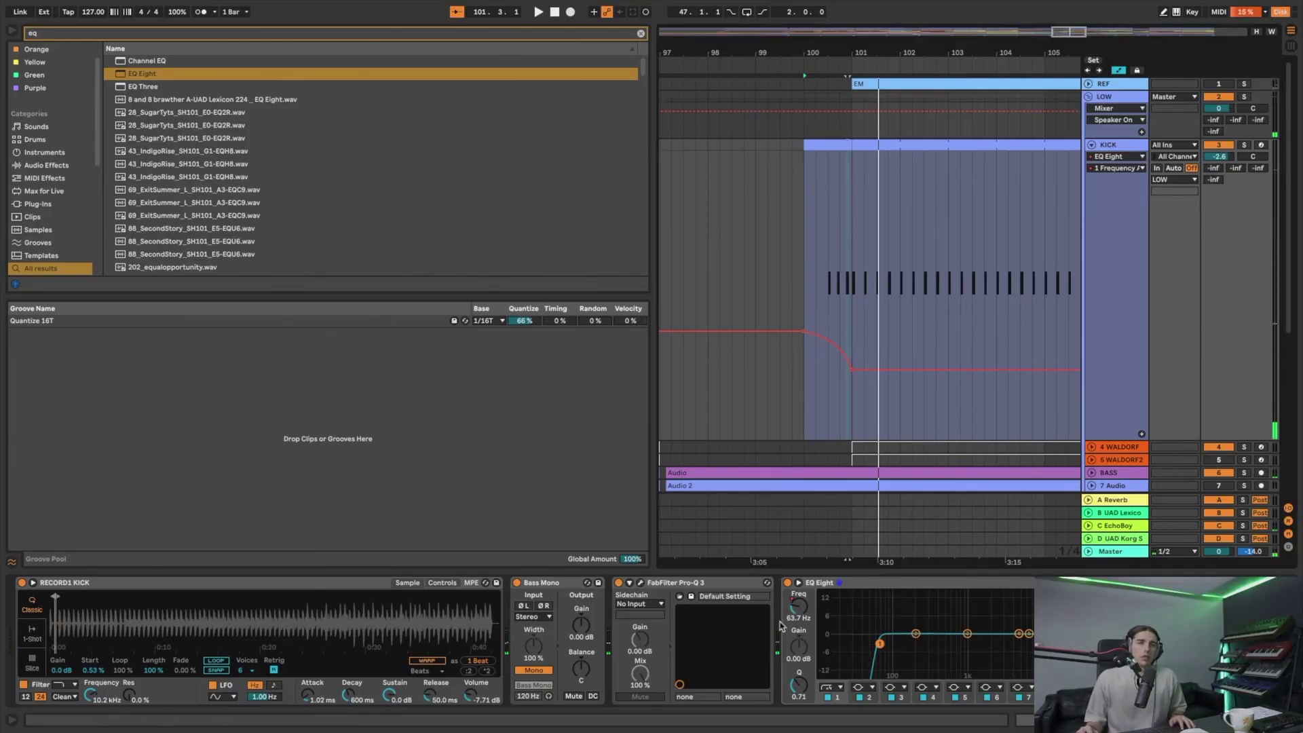
- Automate EQ Eight's Device On for KICK so it is on only from 100.1.1 to 101.1.1 and off elsewhere
{"action": "right_click", "coordinate": [787, 585]}
{"action": "left_click", "coordinate": [797, 592]}
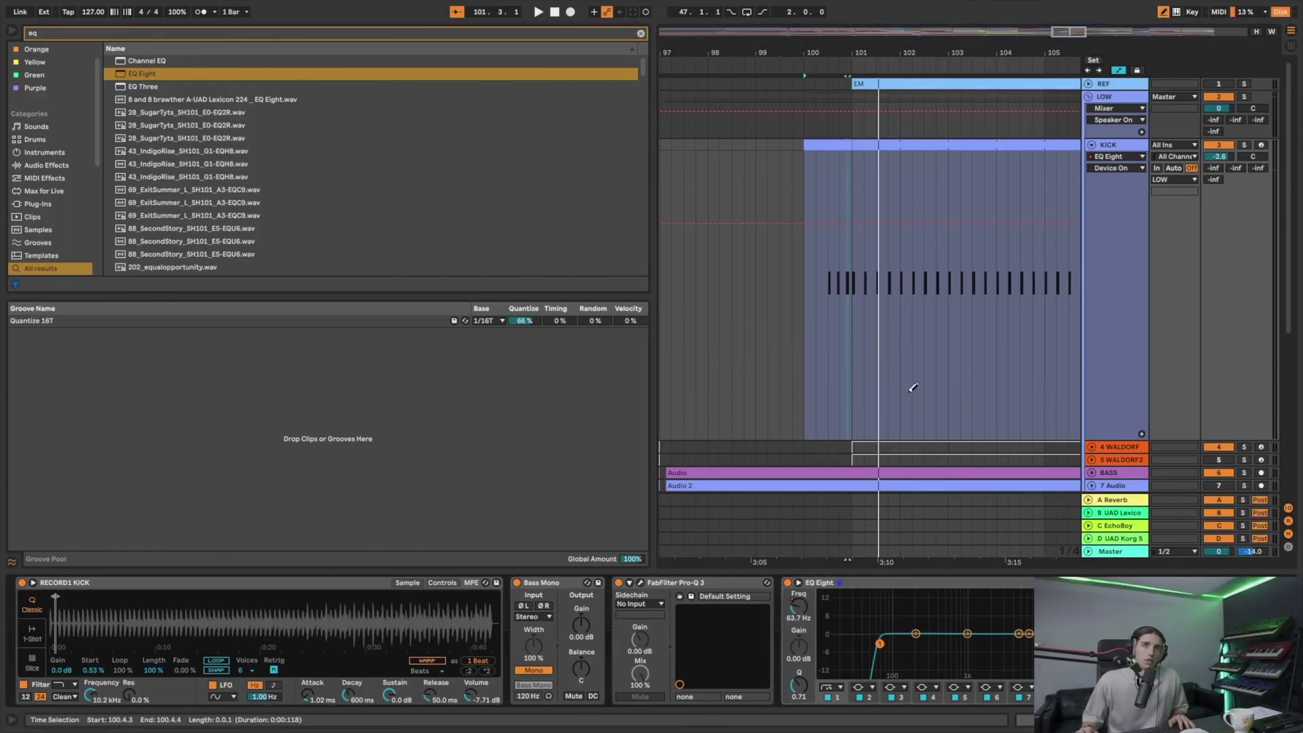
{"action": "left_click", "coordinate": [873, 430]}
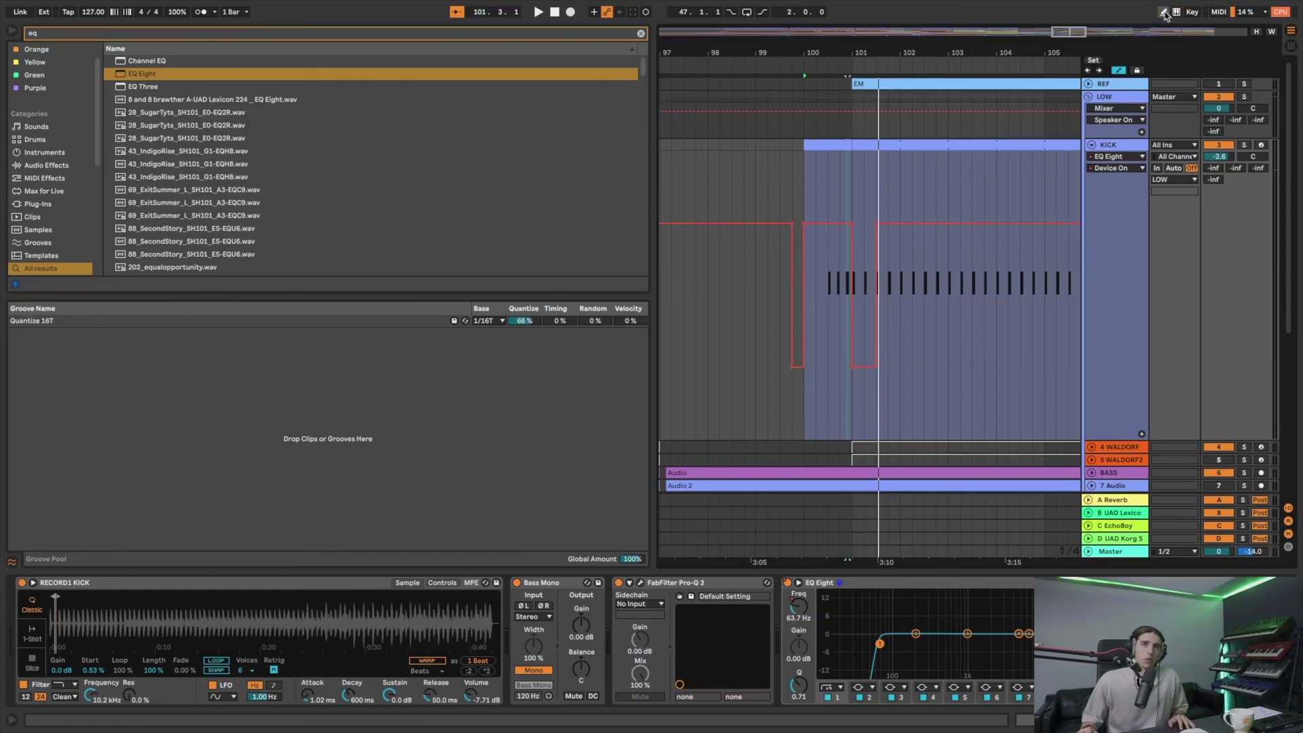
{"action": "left_click", "coordinate": [878, 227]}
- Play the arrangement from 98.4.1 into the drop to check the kick fill and the EQ Eight switching
{"action": "left_click", "coordinate": [744, 254]}
{"action": "key", "text": "space"}
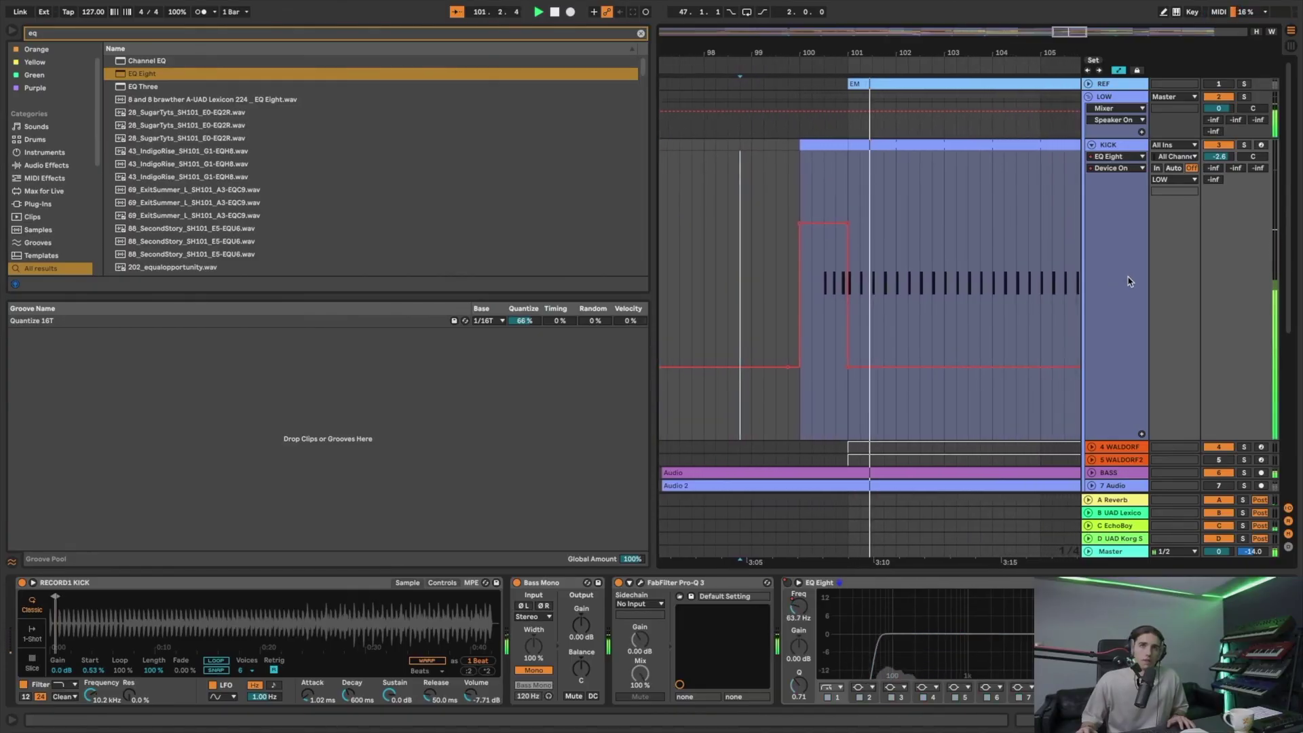
{"action": "key", "text": "space"}
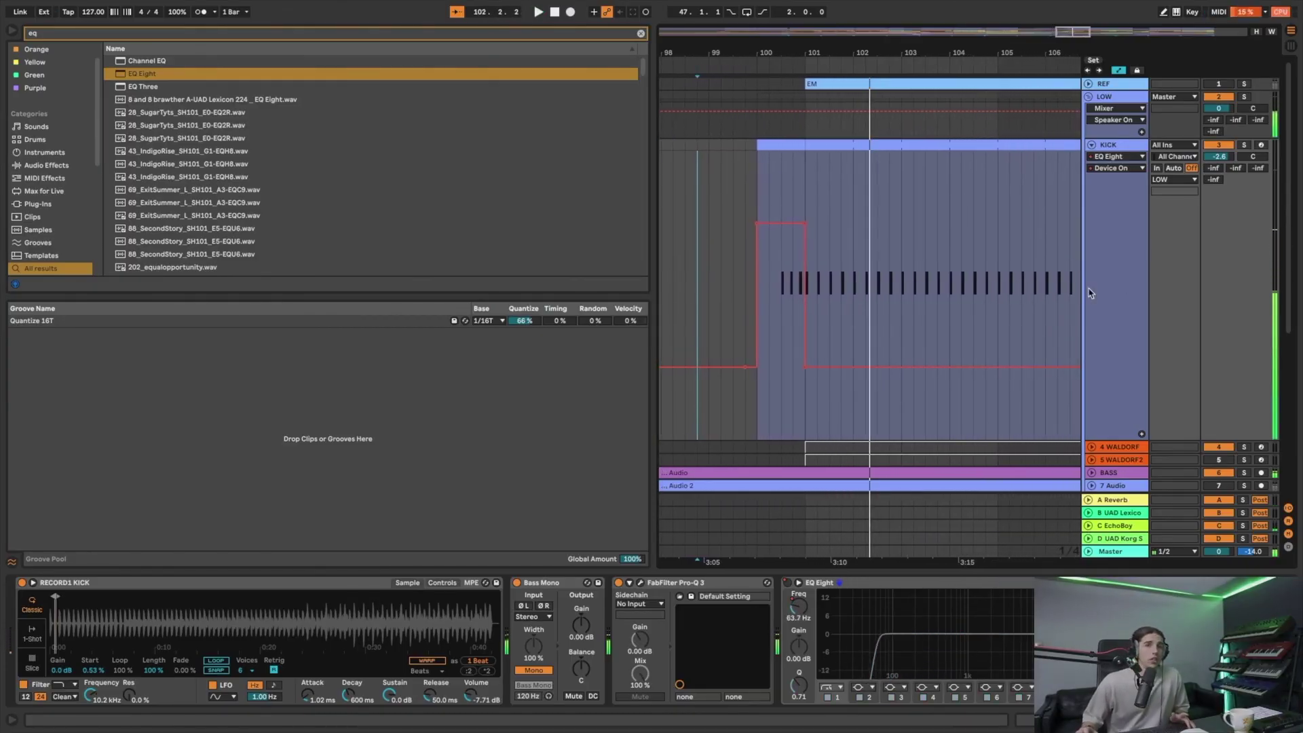
{"action": "scroll", "coordinate": [1089, 294], "scroll_direction": "down", "scroll_amount": 10}
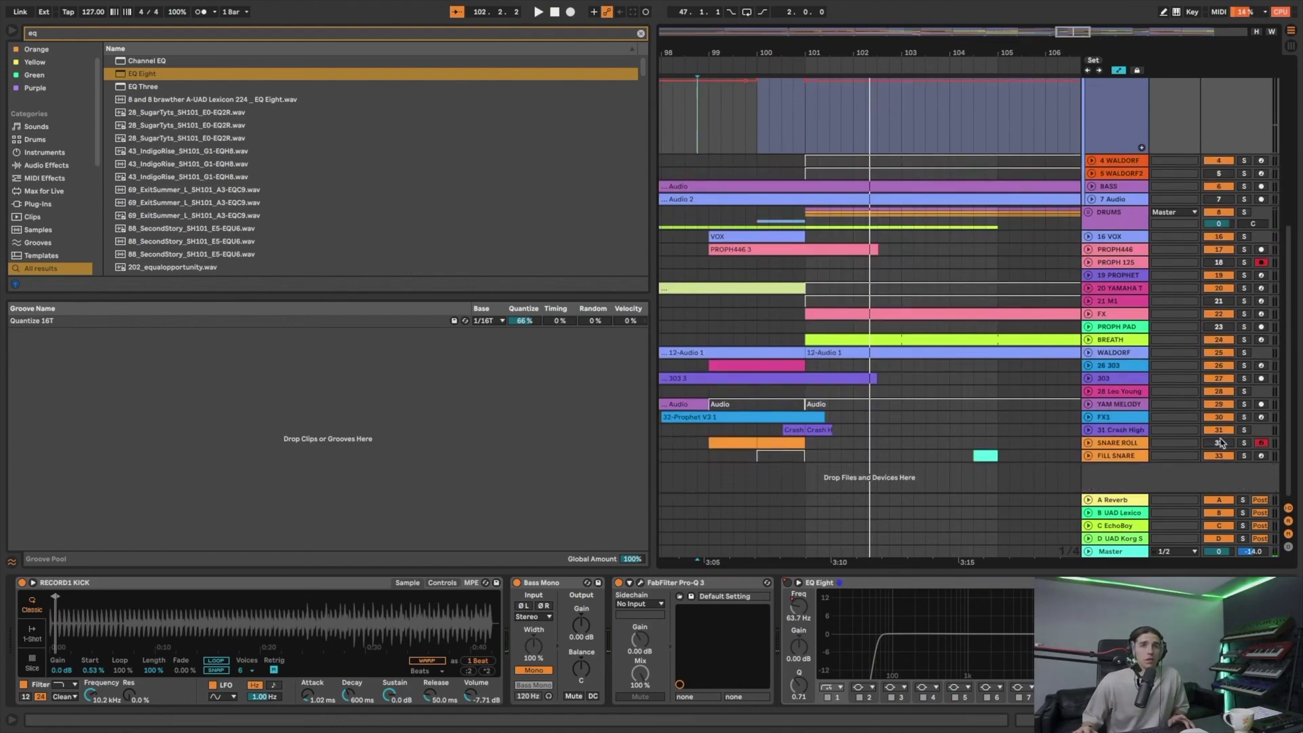
{"action": "key", "text": "space"}
{"action": "scroll", "coordinate": [975, 335], "scroll_direction": "up", "scroll_amount": 5}
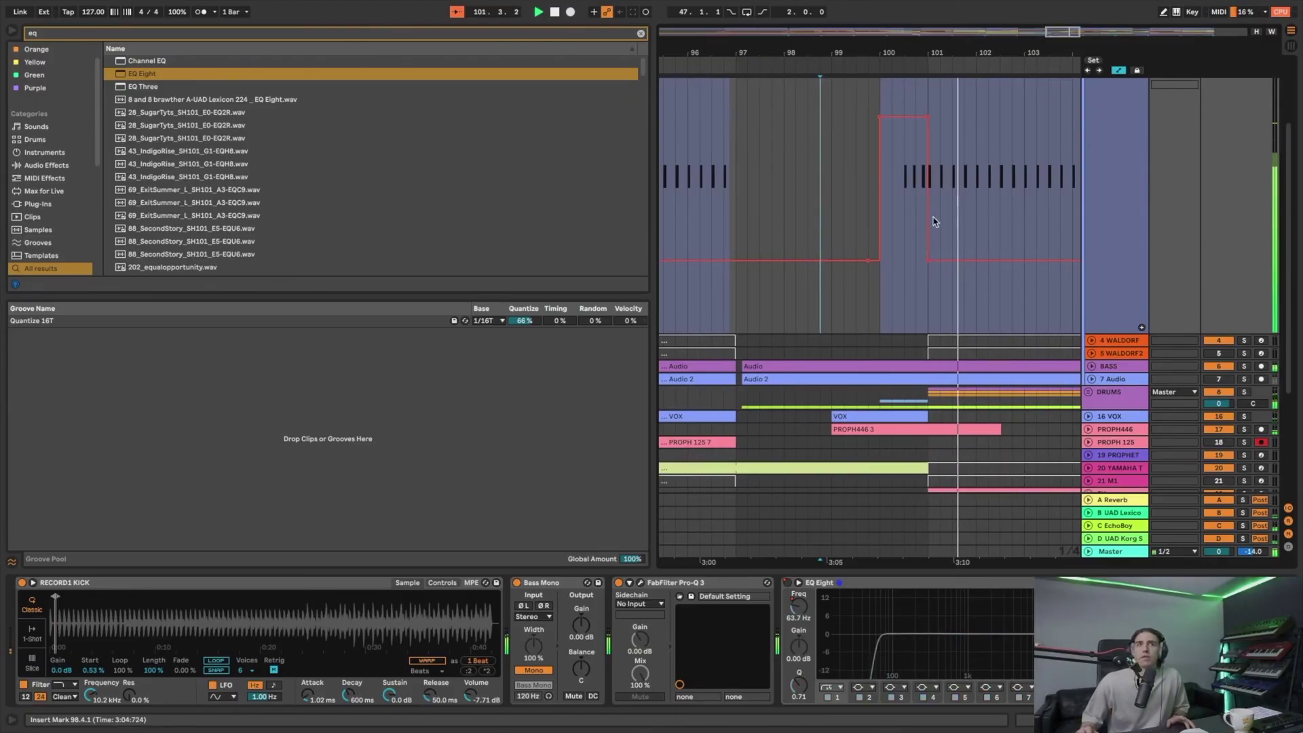
{"action": "scroll", "coordinate": [925, 120], "scroll_direction": "up", "scroll_amount": 3}
{"action": "key", "text": "space"}
- Open the kick fill clip, move its last C3 hit to 1.4.2 and start playback from 100.1.1
{"action": "double_click", "coordinate": [911, 127]}
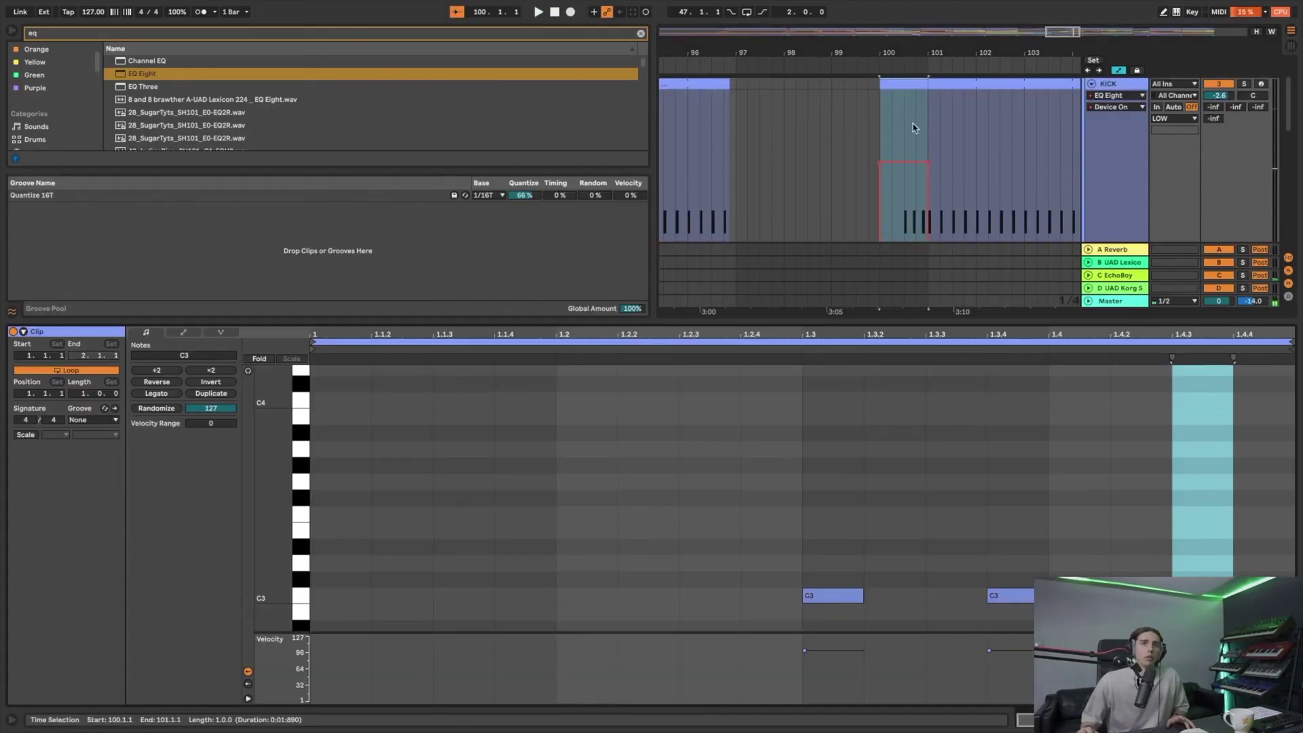
{"action": "left_click", "coordinate": [1114, 463]}
{"action": "key", "text": "shift+Right"}
{"action": "key", "text": "space"}
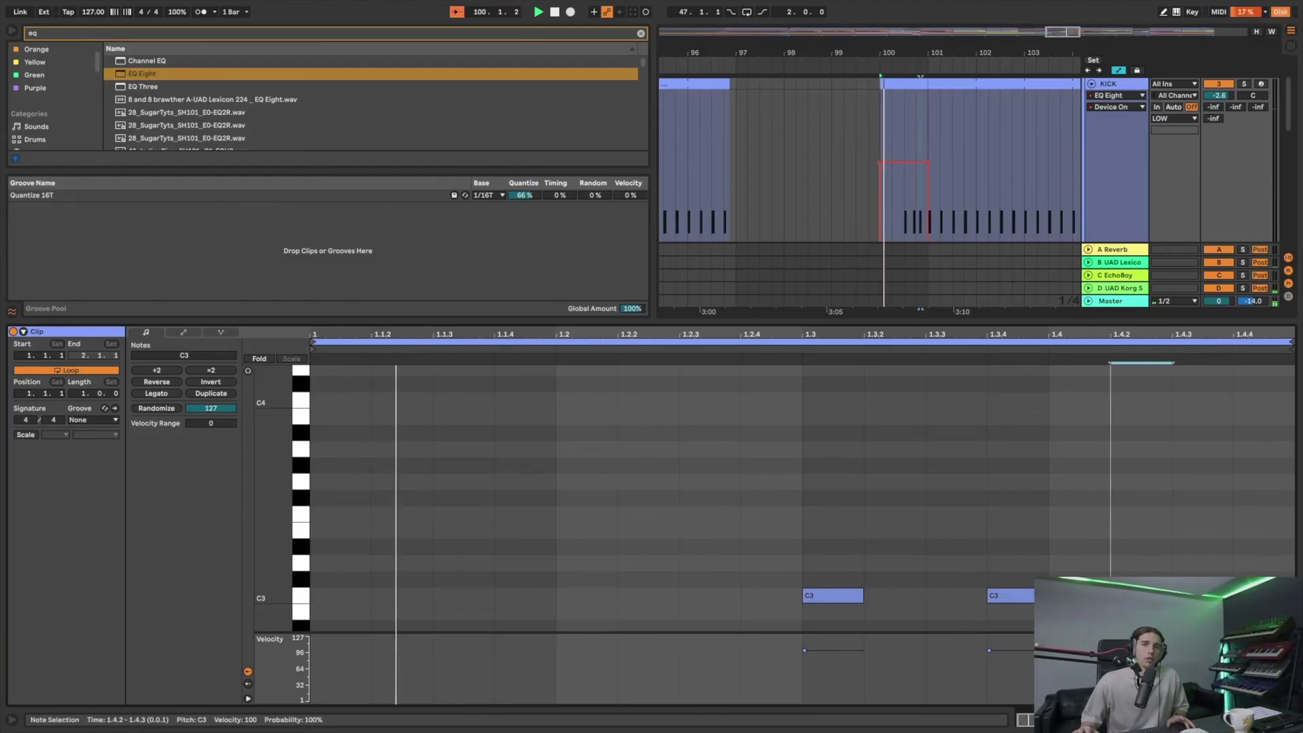
- Add a C3 hit at 1.3.3, refine the hits following it and replay the kick fill into bar 101
{"action": "double_click", "coordinate": [957, 595]}
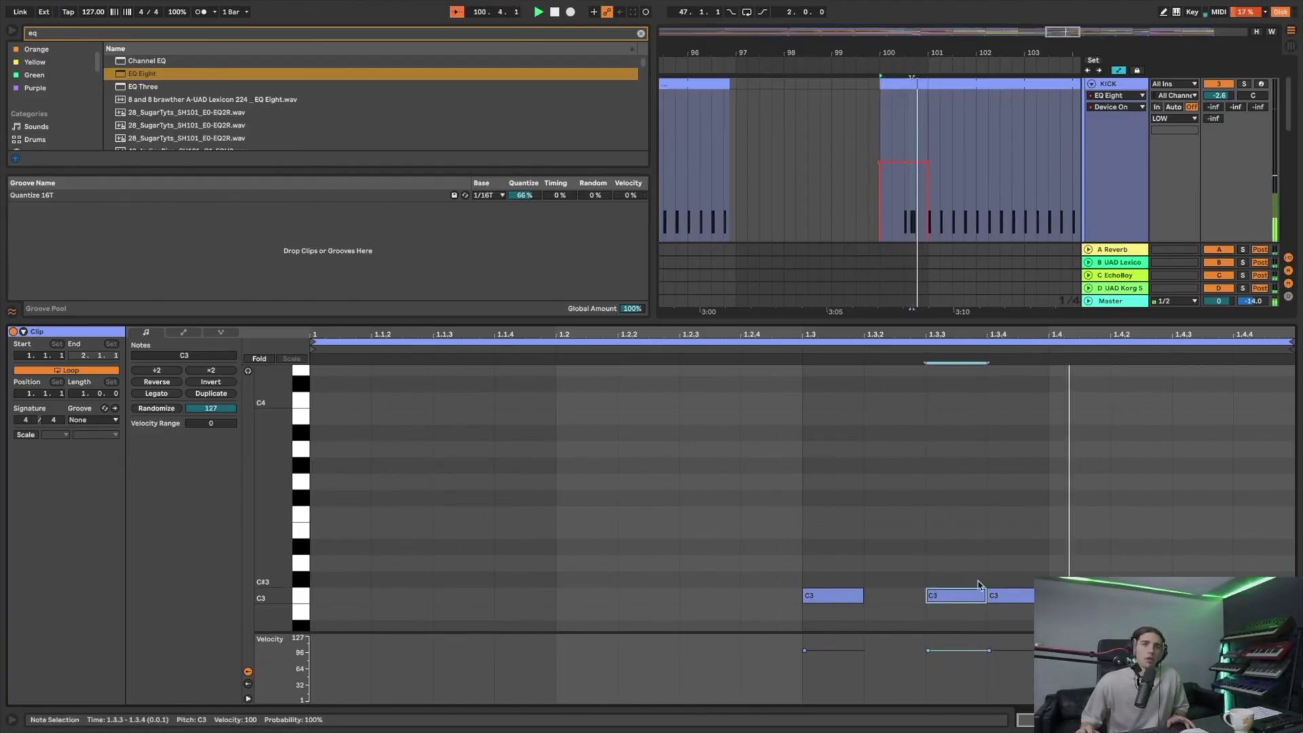
{"action": "key", "text": "ctrl+d"}
{"action": "key", "text": "ctrl+d"}
{"action": "key", "text": "Right"}
{"action": "key", "text": "ctrl+d"}
{"action": "key", "text": "Left"}
{"action": "key", "text": "space"}
{"action": "key", "text": "space"}
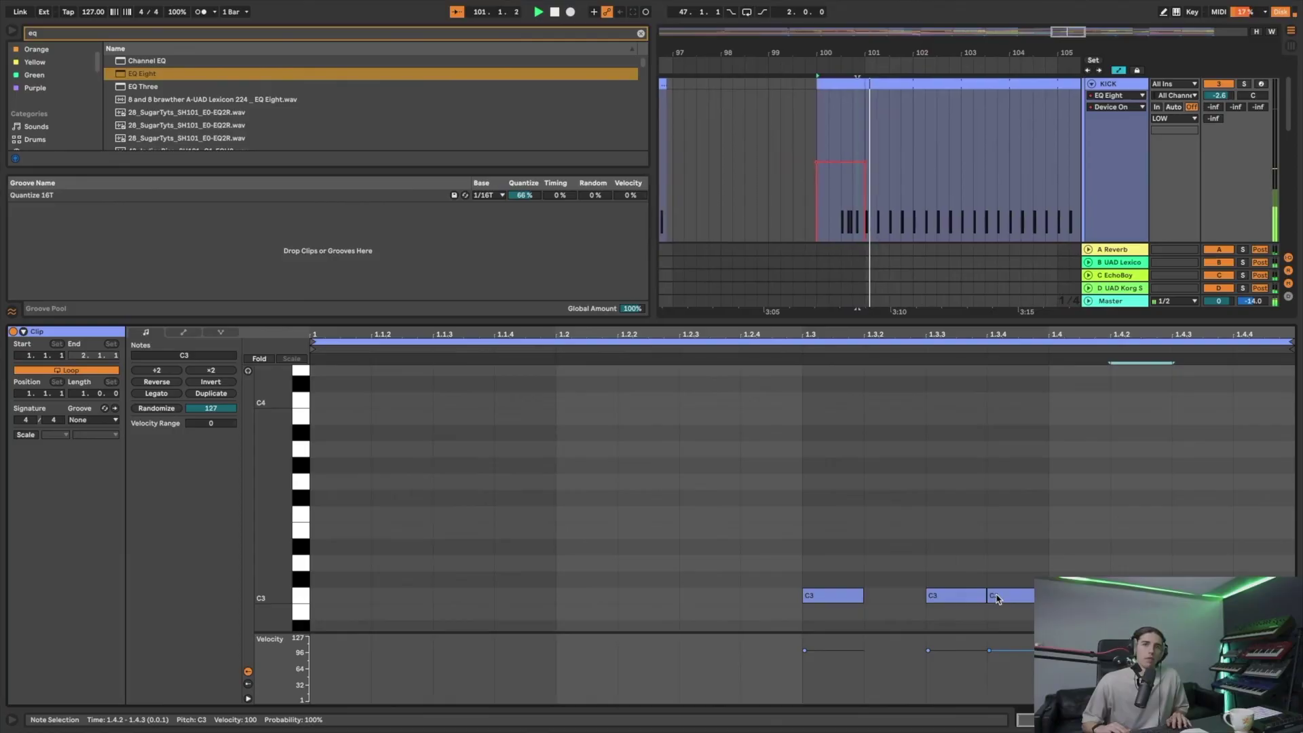
- Delete the C3 hit at 1.4.2 from the kick fill, audition the drop and stop playback
{"action": "key", "text": "ctrl+d"}
{"action": "key", "text": "Delete"}
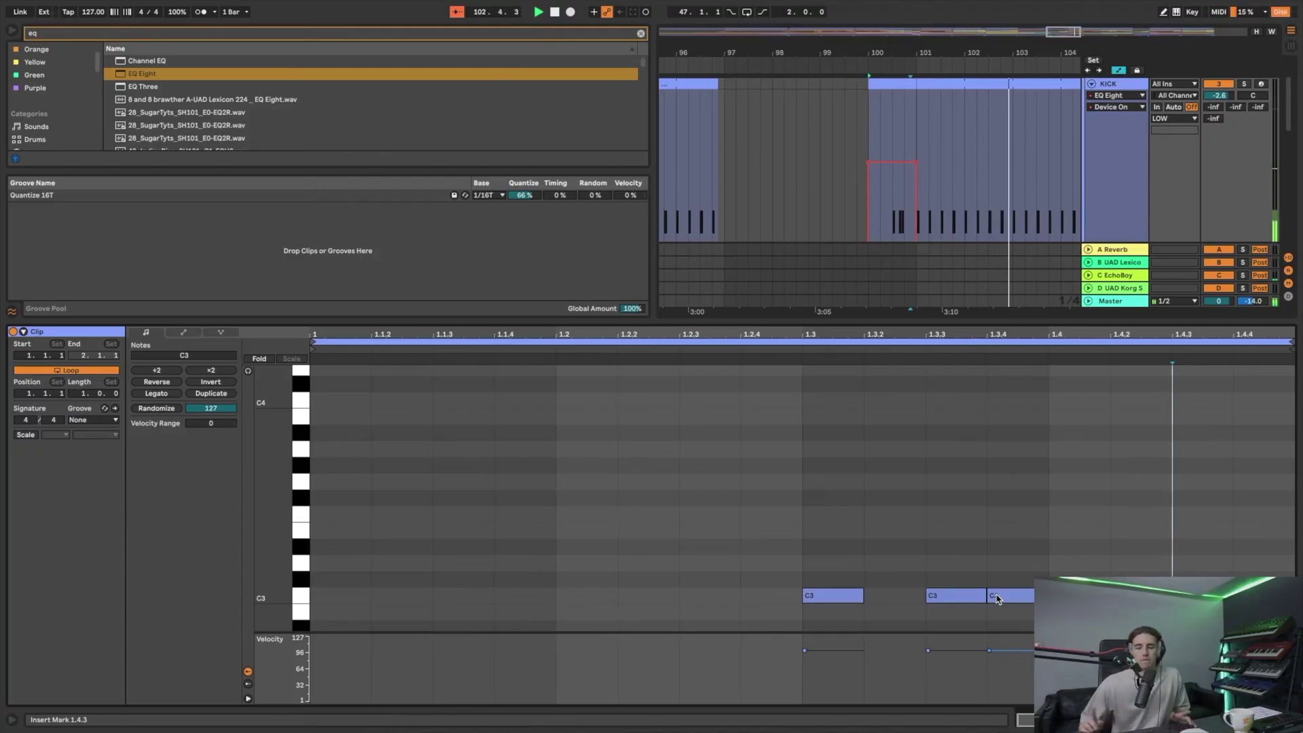
{"action": "key", "text": "space"}
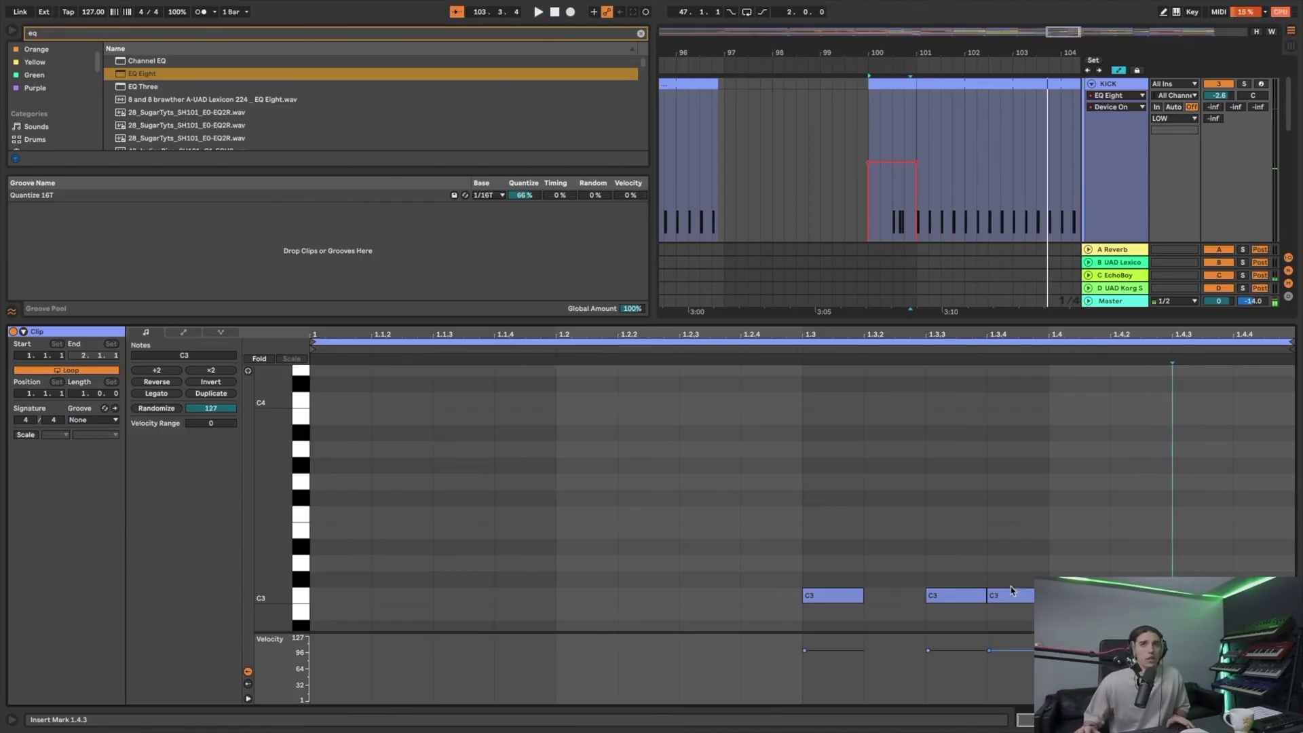
- Try automating KICK's A-Reverb send up to 0.0 dB over the kick fill, audition it and delete that automation
{"action": "right_click", "coordinate": [1215, 110]}
{"action": "left_click", "coordinate": [1190, 145]}
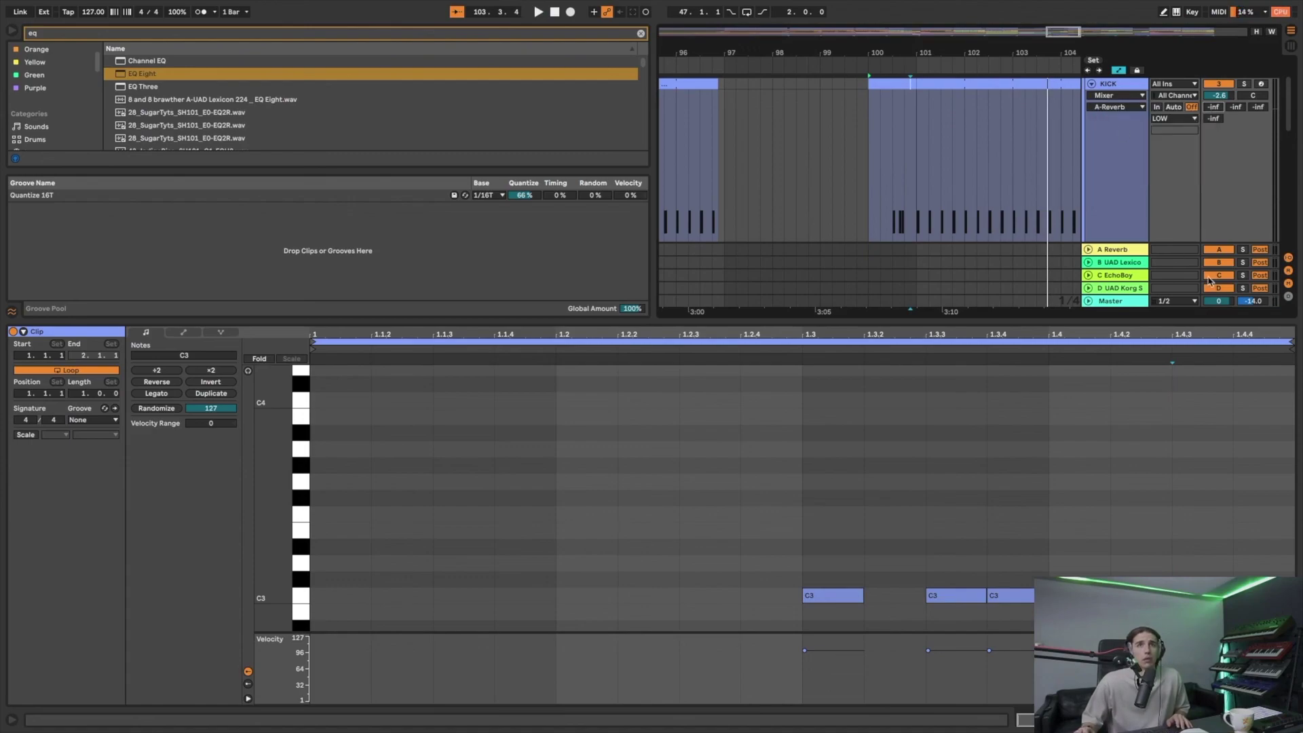
{"action": "scroll", "coordinate": [893, 181], "scroll_direction": "down", "scroll_amount": 3}
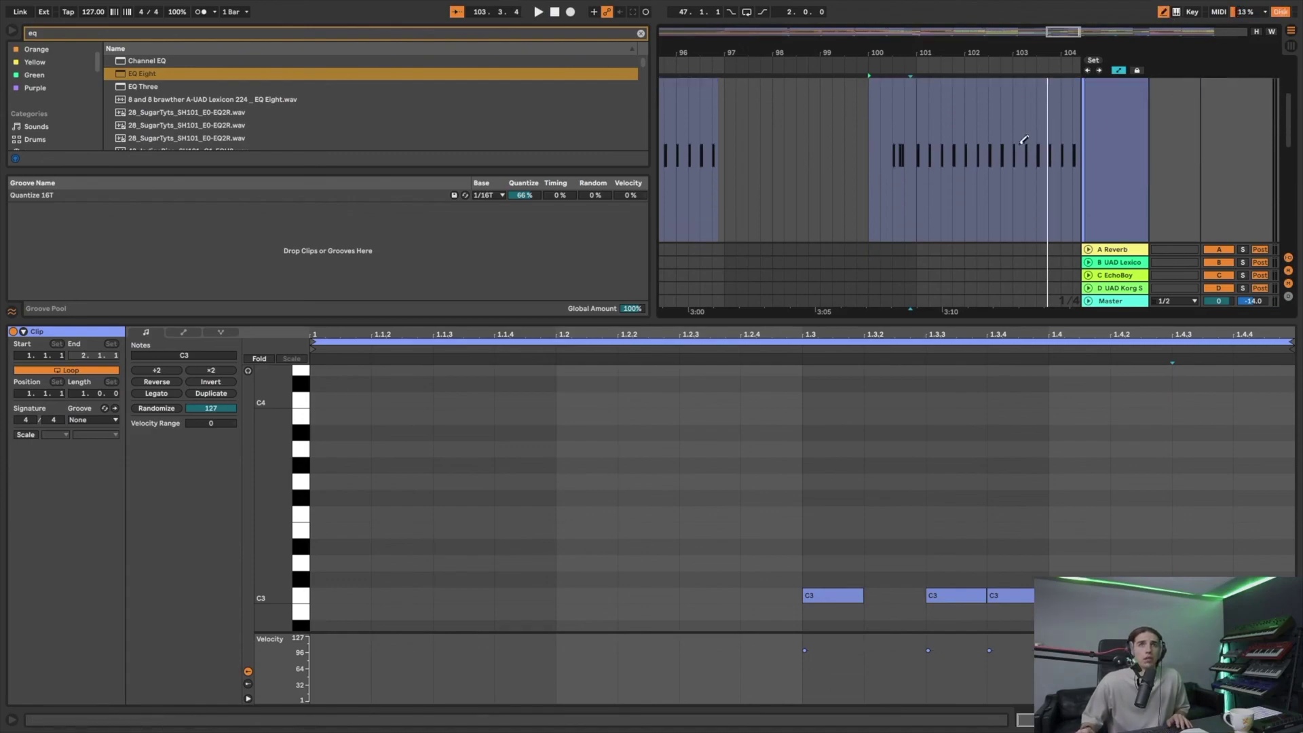
{"action": "scroll", "coordinate": [984, 152], "scroll_direction": "down", "scroll_amount": 3}
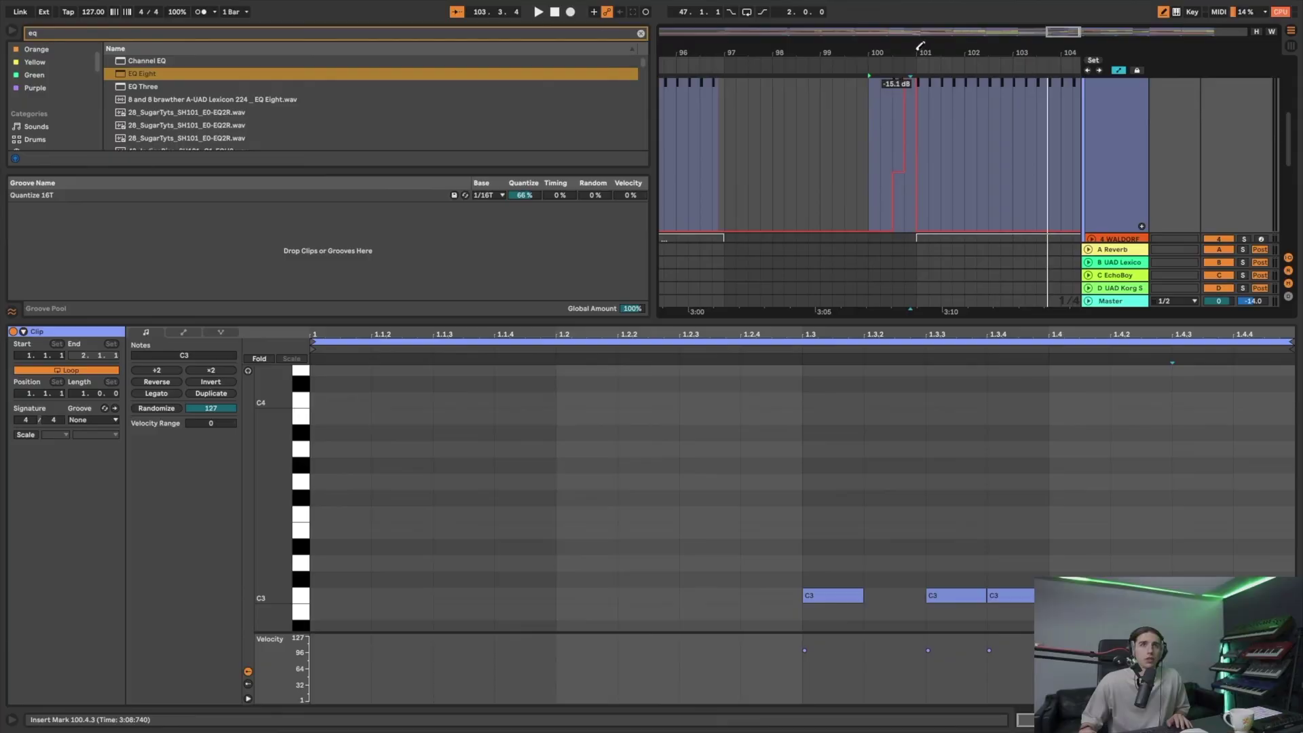
{"action": "key", "text": "space"}
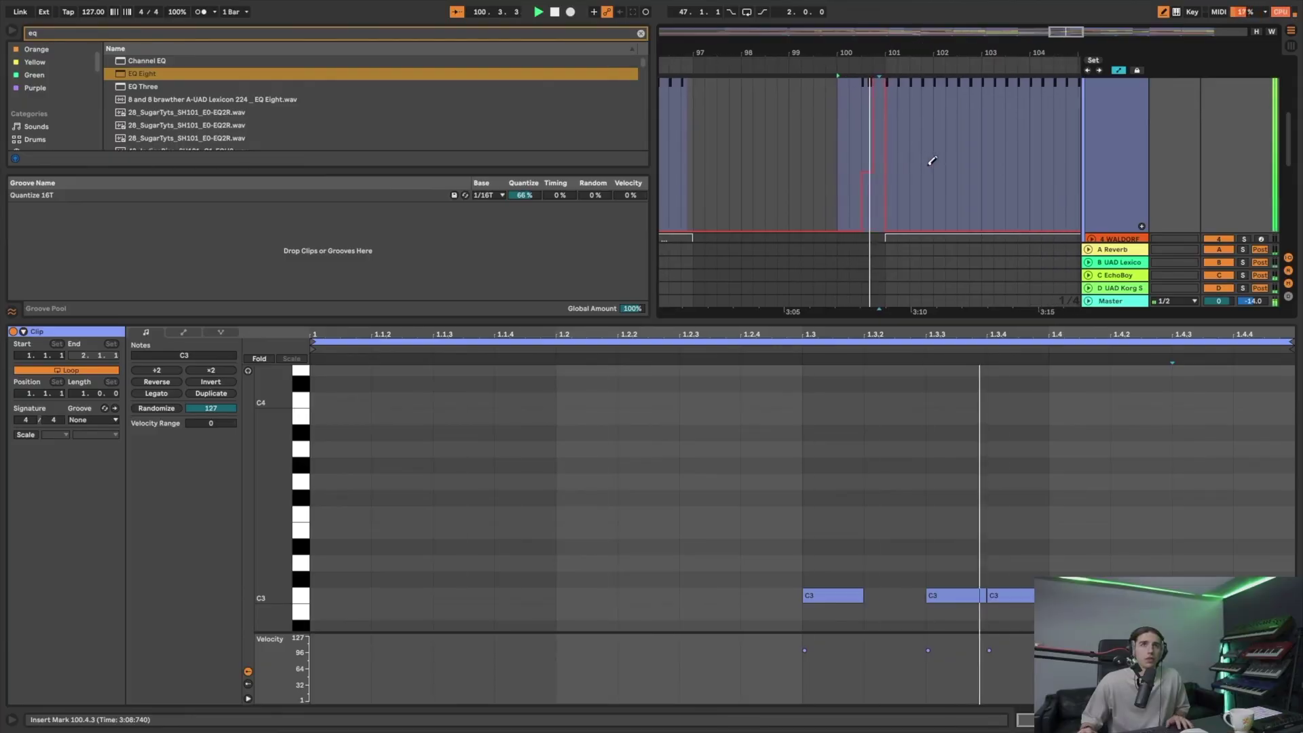
{"action": "key", "text": "space"}
{"action": "scroll", "coordinate": [932, 161], "scroll_direction": "up", "scroll_amount": 3}
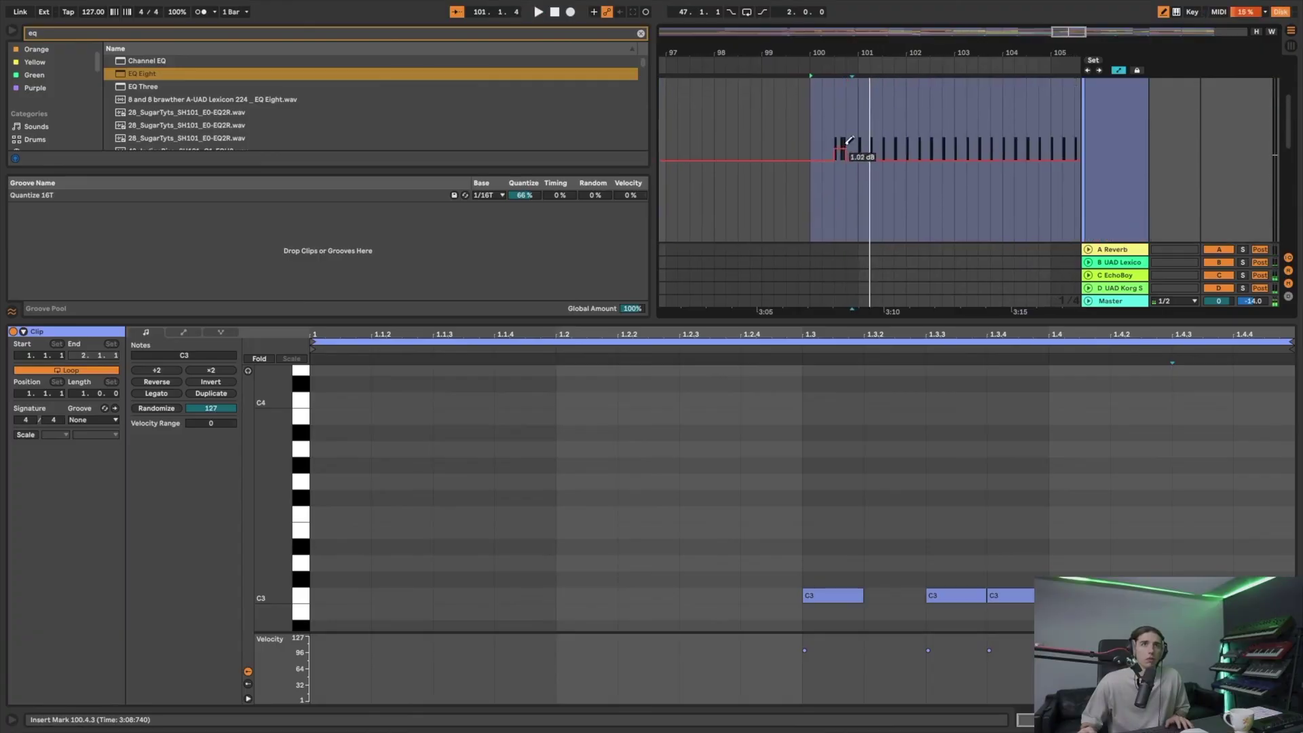
{"action": "scroll", "coordinate": [1128, 164], "scroll_direction": "up", "scroll_amount": 2}
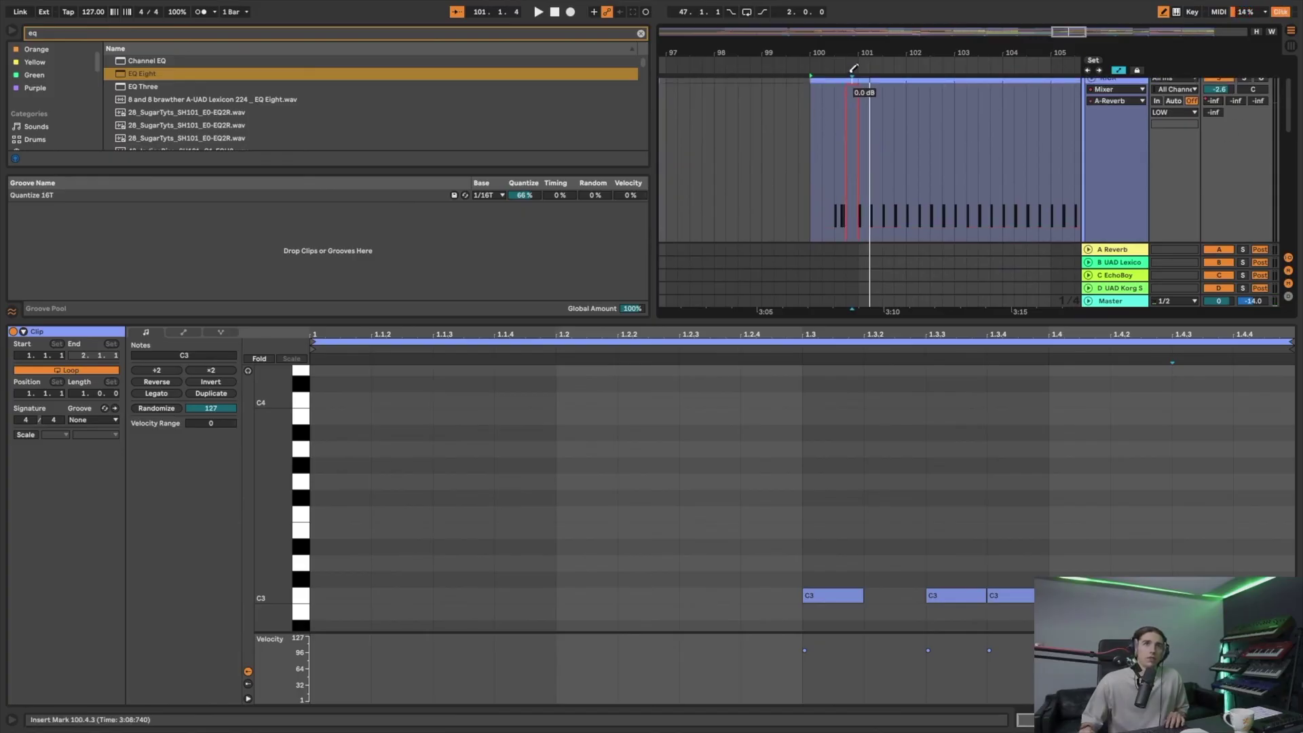
{"action": "key", "text": "space"}
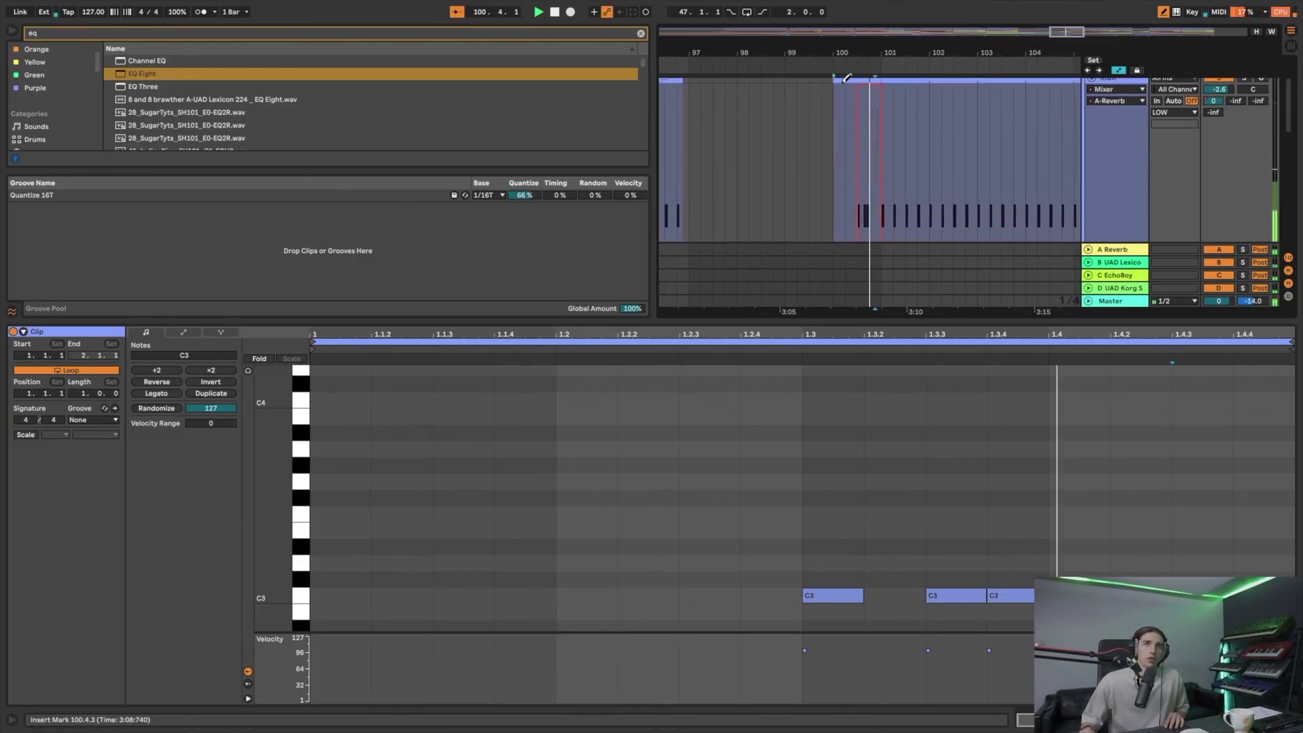
{"action": "right_click", "coordinate": [1217, 105]}
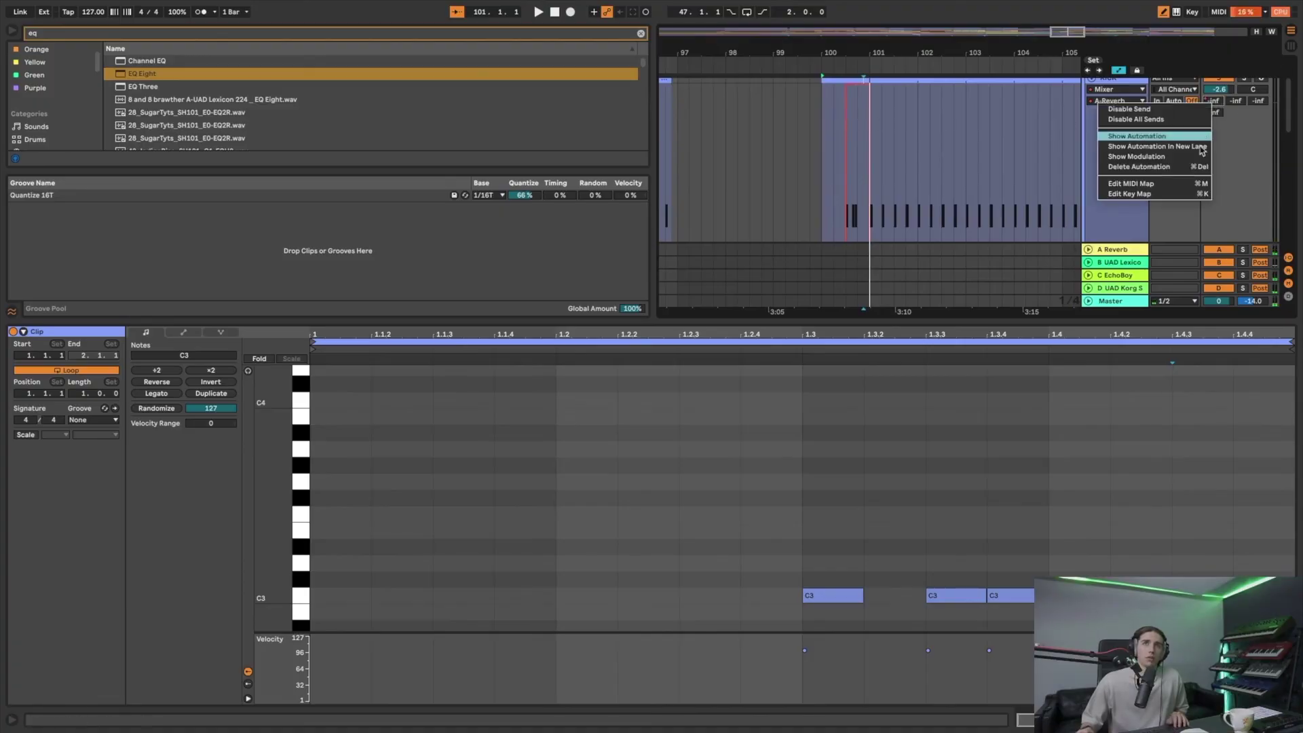
{"action": "left_click", "coordinate": [1188, 170]}
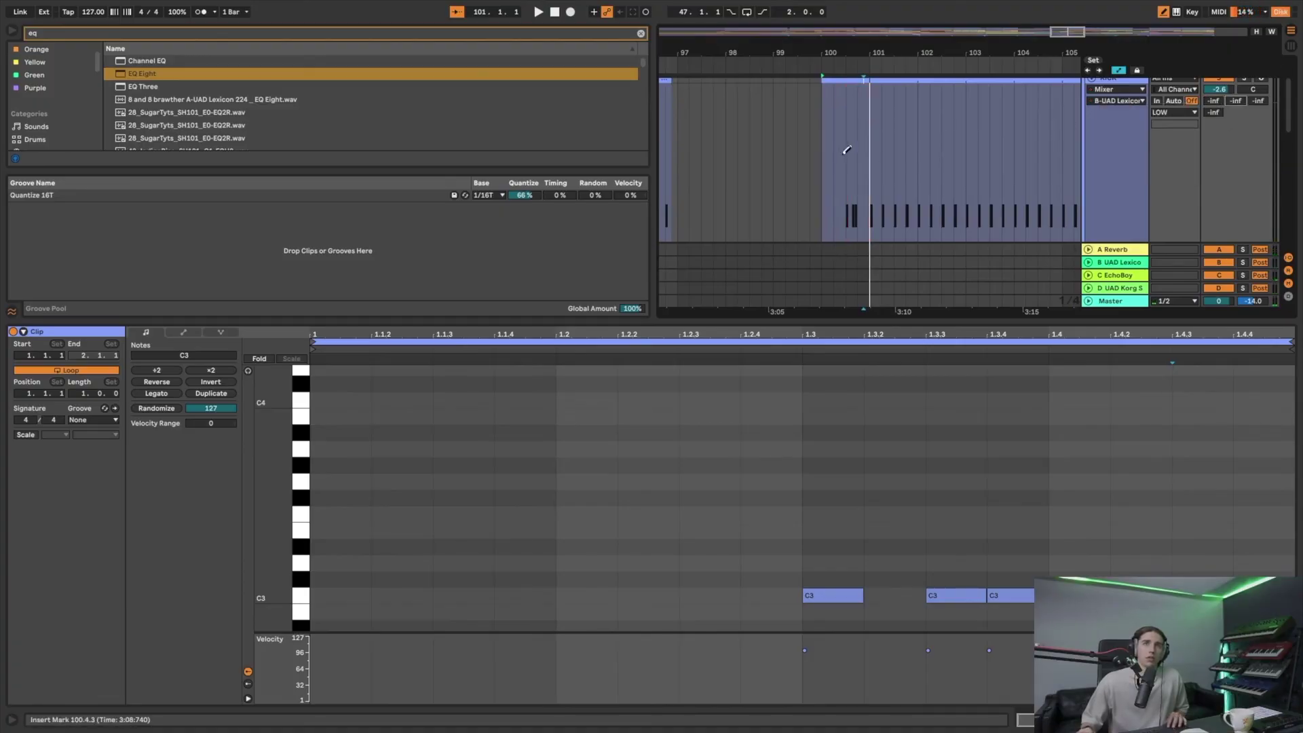
- Try automating KICK's B-UAD Lexicon send from 100.3.1 to 101.1.1 at about -5.4 dB, reshape its end and audition it
{"action": "left_click_drag", "start_coordinate": [857, 129], "coordinate": [870, 122]}
{"action": "key", "text": "space"}
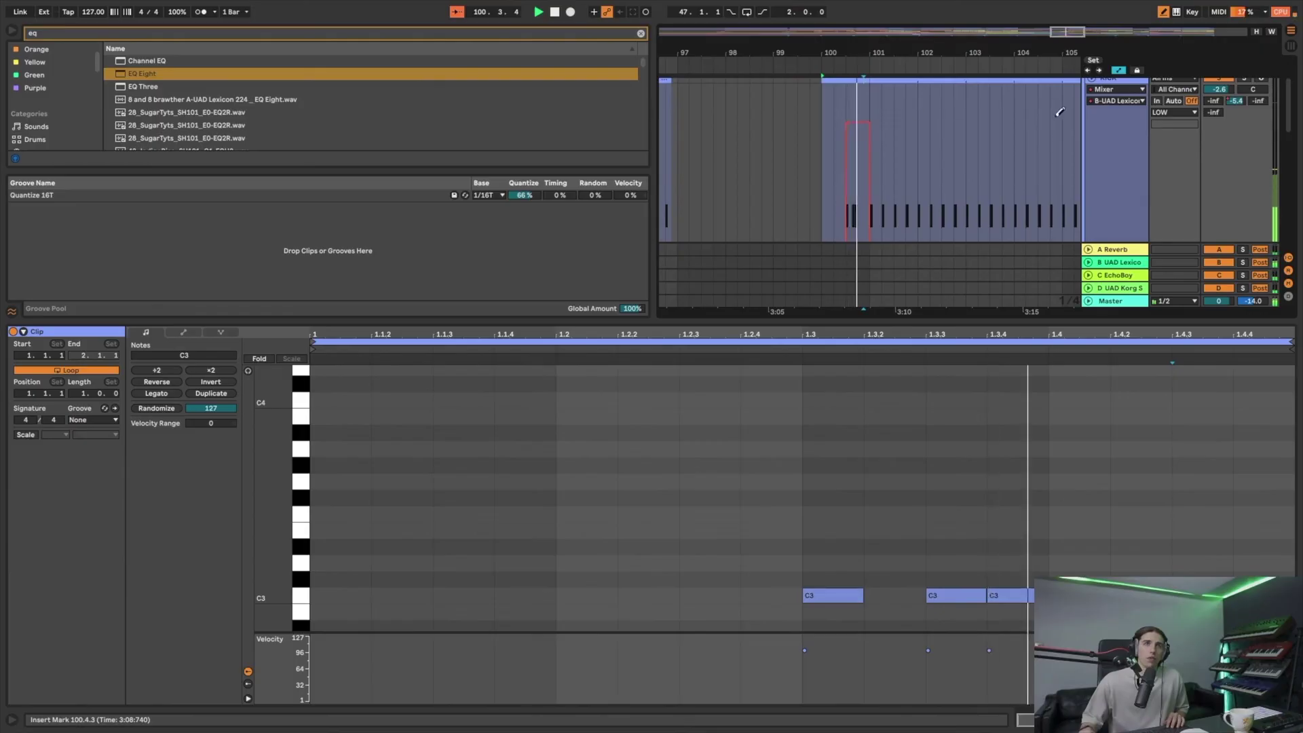
{"action": "mouse_move", "coordinate": [853, 180]}
{"action": "left_mouse_down"}
{"action": "mouse_move", "coordinate": [877, 186]}
{"action": "mouse_move", "coordinate": [879, 295]}
{"action": "left_mouse_up"}
{"action": "scroll", "coordinate": [870, 150], "scroll_direction": "down", "scroll_amount": 2}
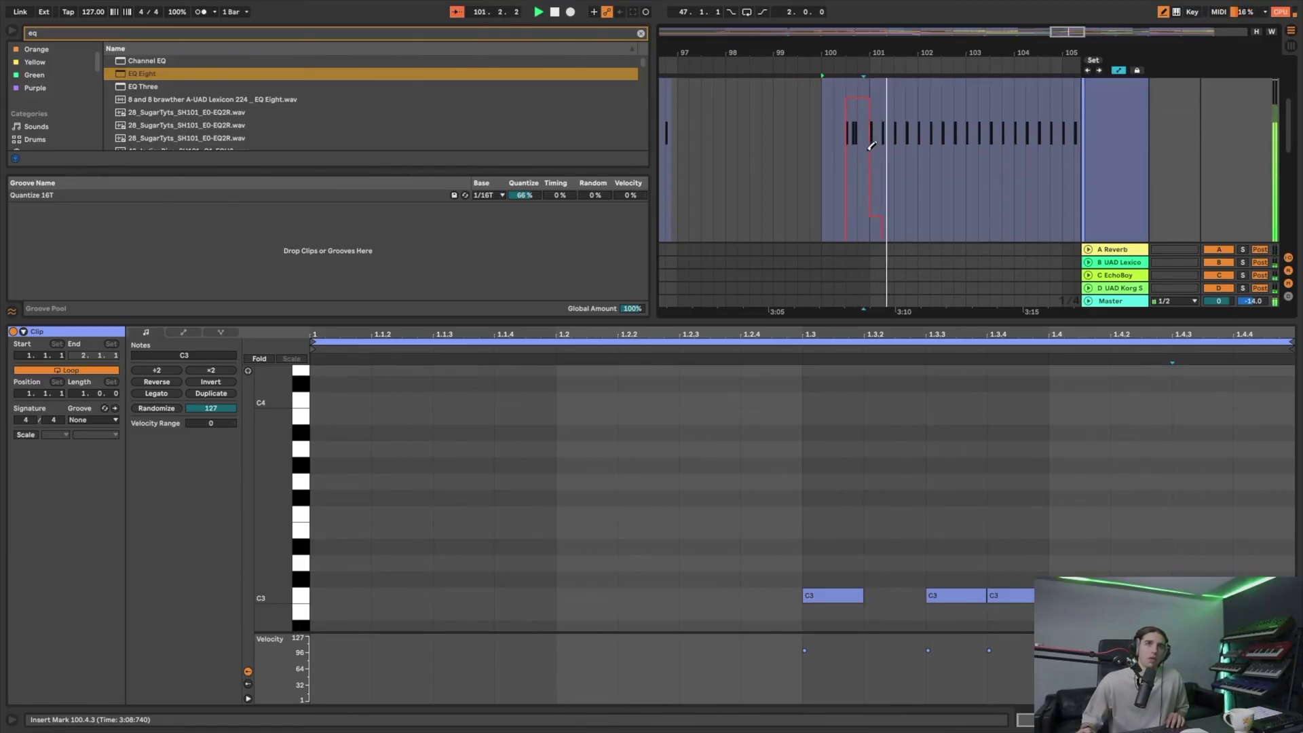
{"action": "scroll", "coordinate": [883, 195], "scroll_direction": "down", "scroll_amount": 3}
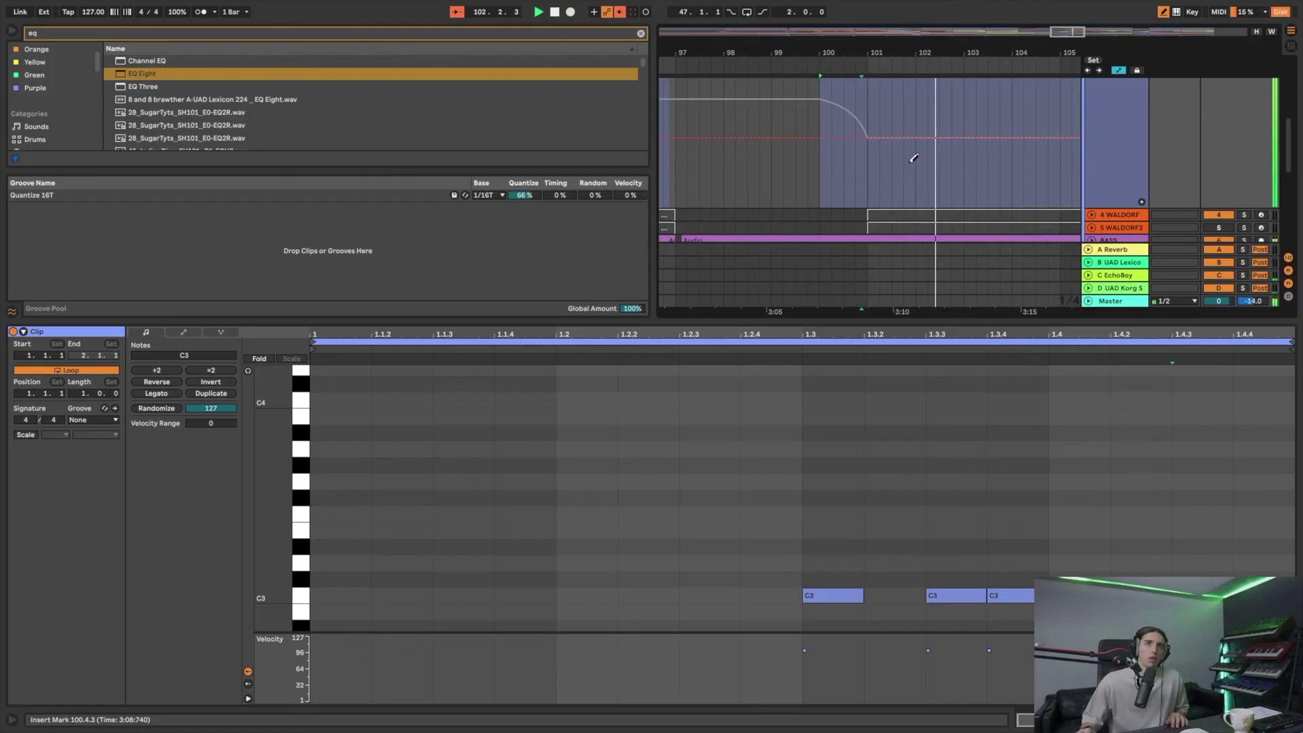
- Show KICK's devices and re-enable the automation of EQ Eight's first-band frequency
{"action": "left_click", "coordinate": [1137, 152]}
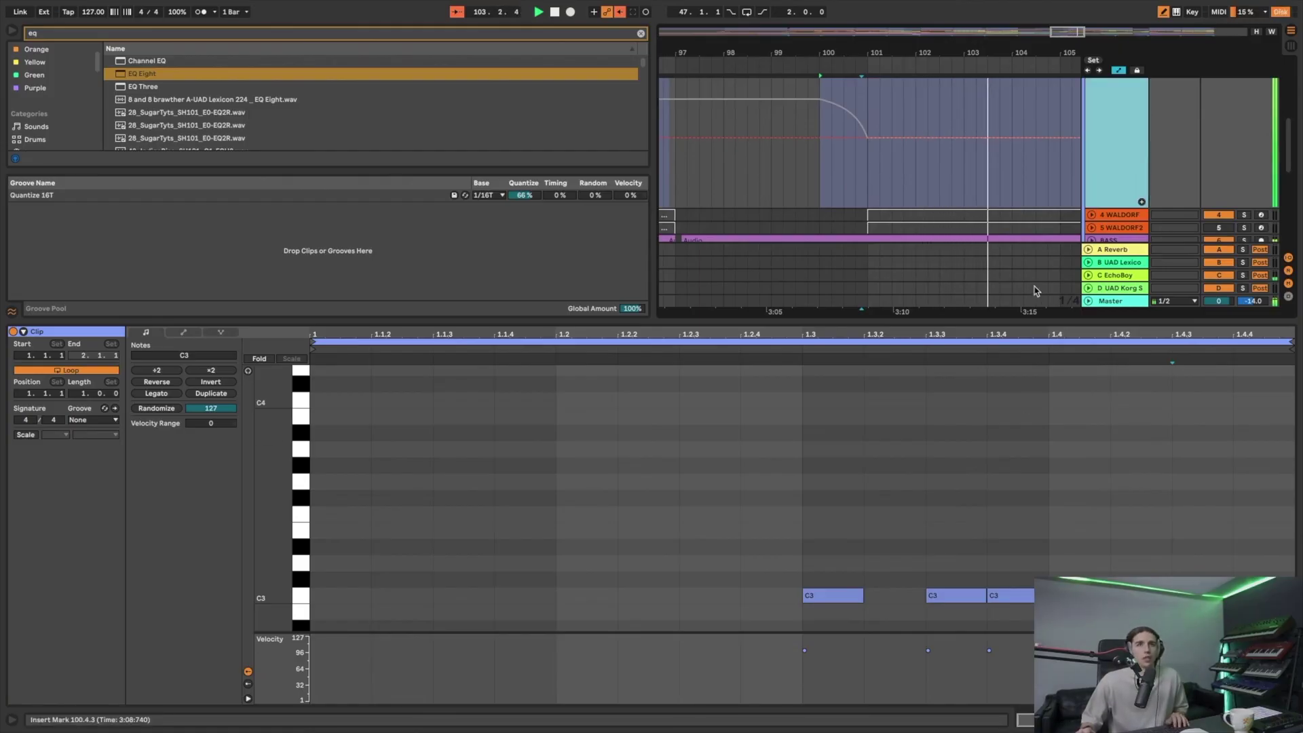
{"action": "left_click", "coordinate": [1110, 240]}
{"action": "scroll", "coordinate": [1110, 241], "scroll_direction": "up", "scroll_amount": 5}
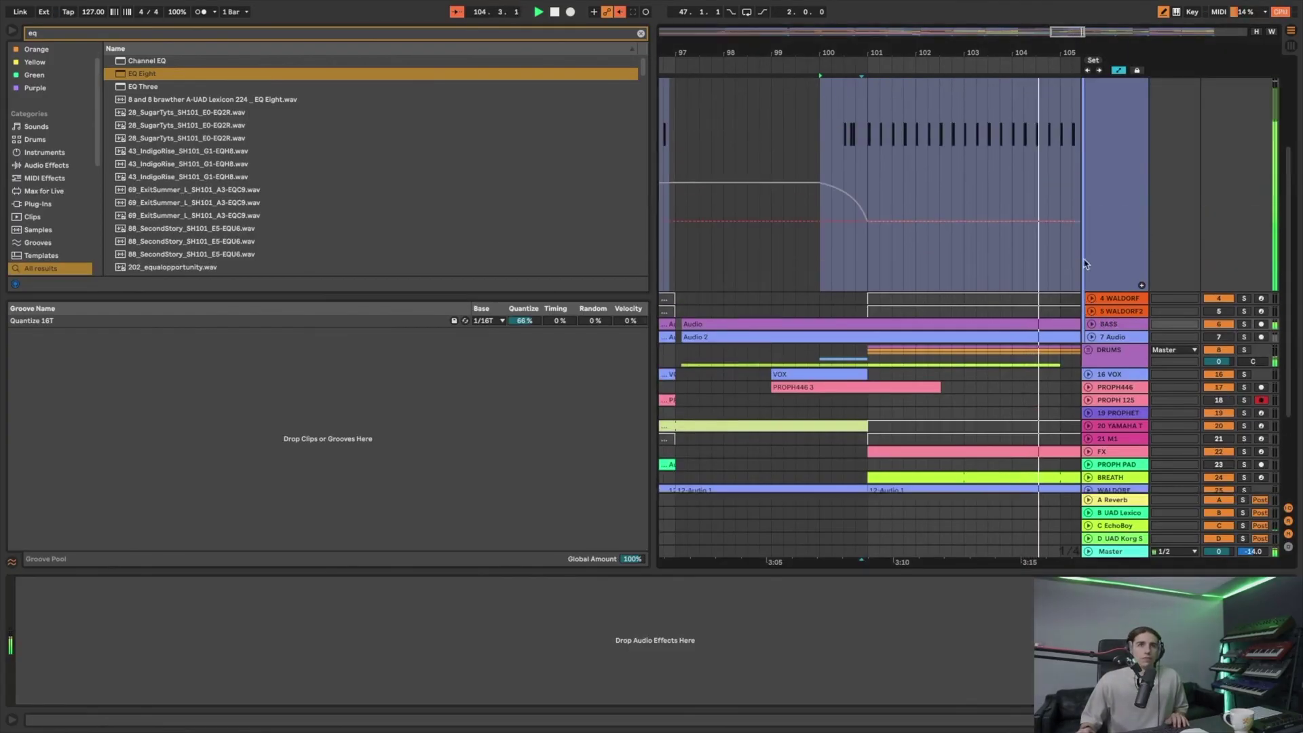
{"action": "left_click", "coordinate": [1114, 148]}
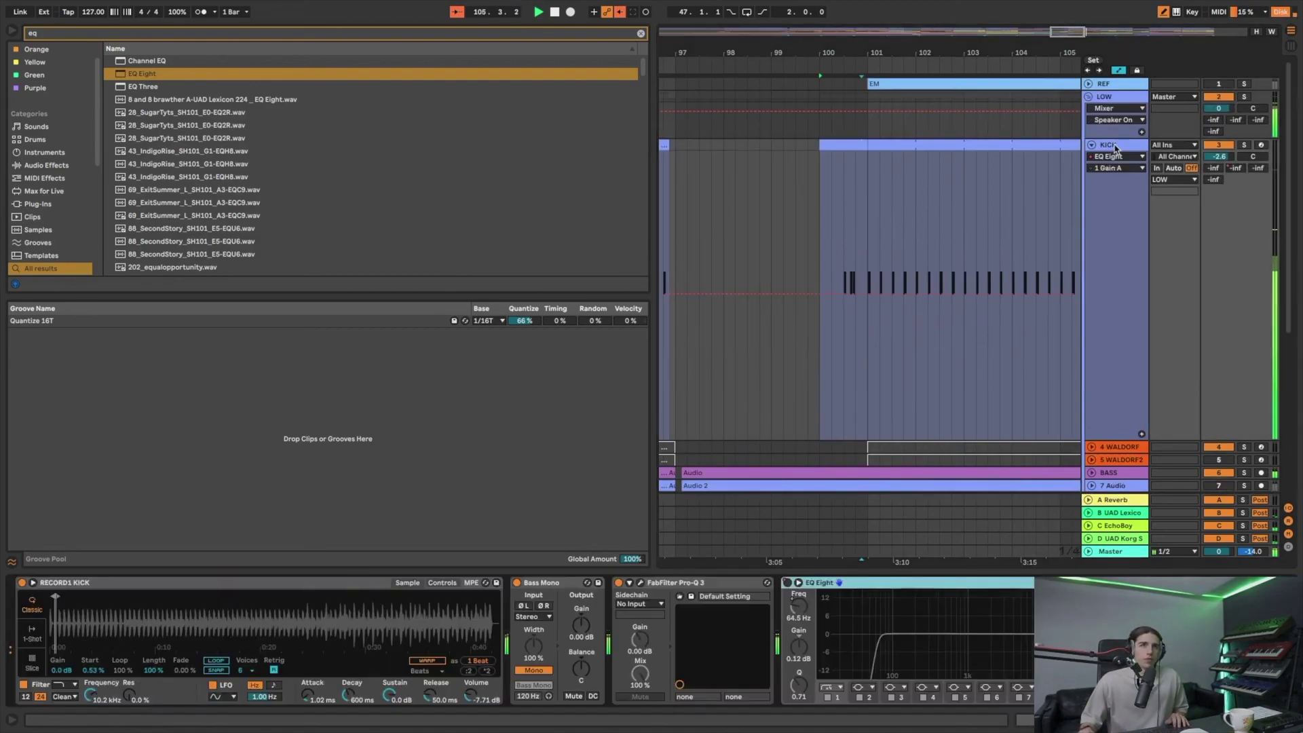
{"action": "left_click", "coordinate": [789, 584]}
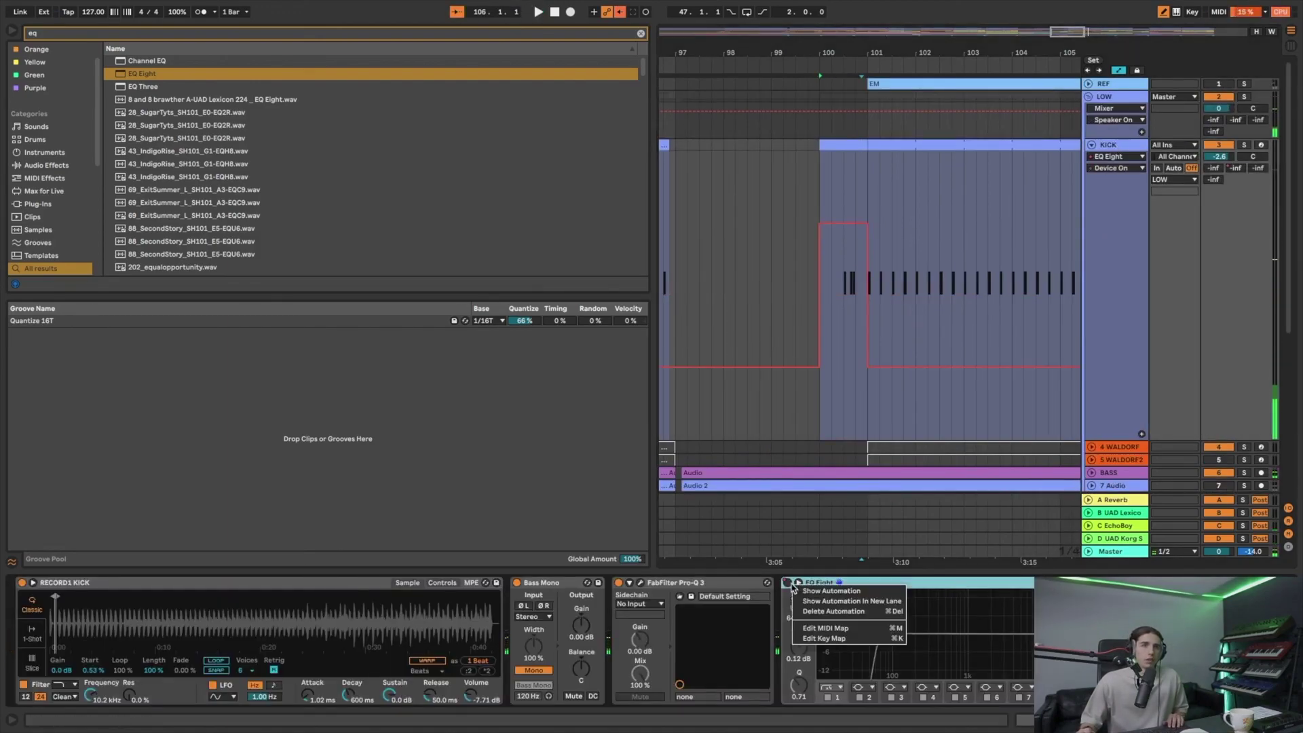
{"action": "right_click", "coordinate": [796, 611]}
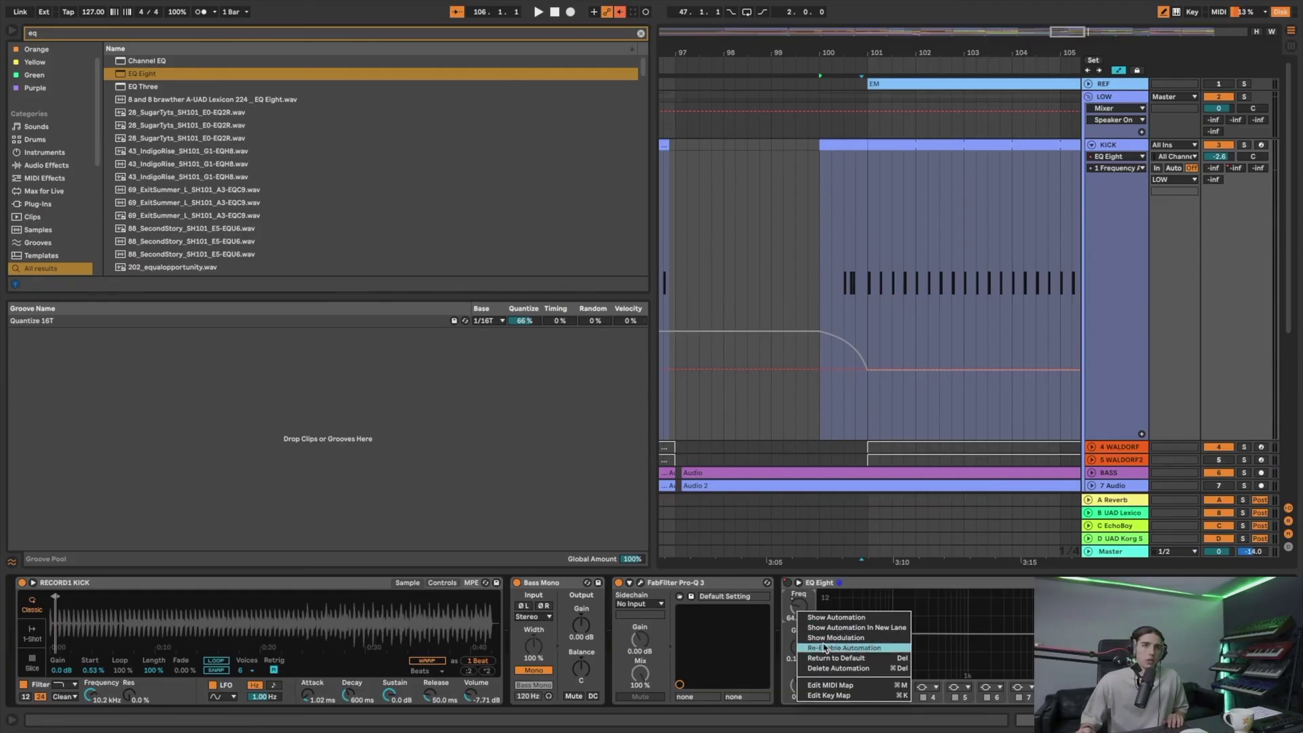
{"action": "left_click", "coordinate": [811, 657]}
- Redraw KICK's B-UAD Lexicon send automation in stepped levels from 100.2.1 to 101.1.1 and audition the fill
{"action": "left_click", "coordinate": [1236, 169]}
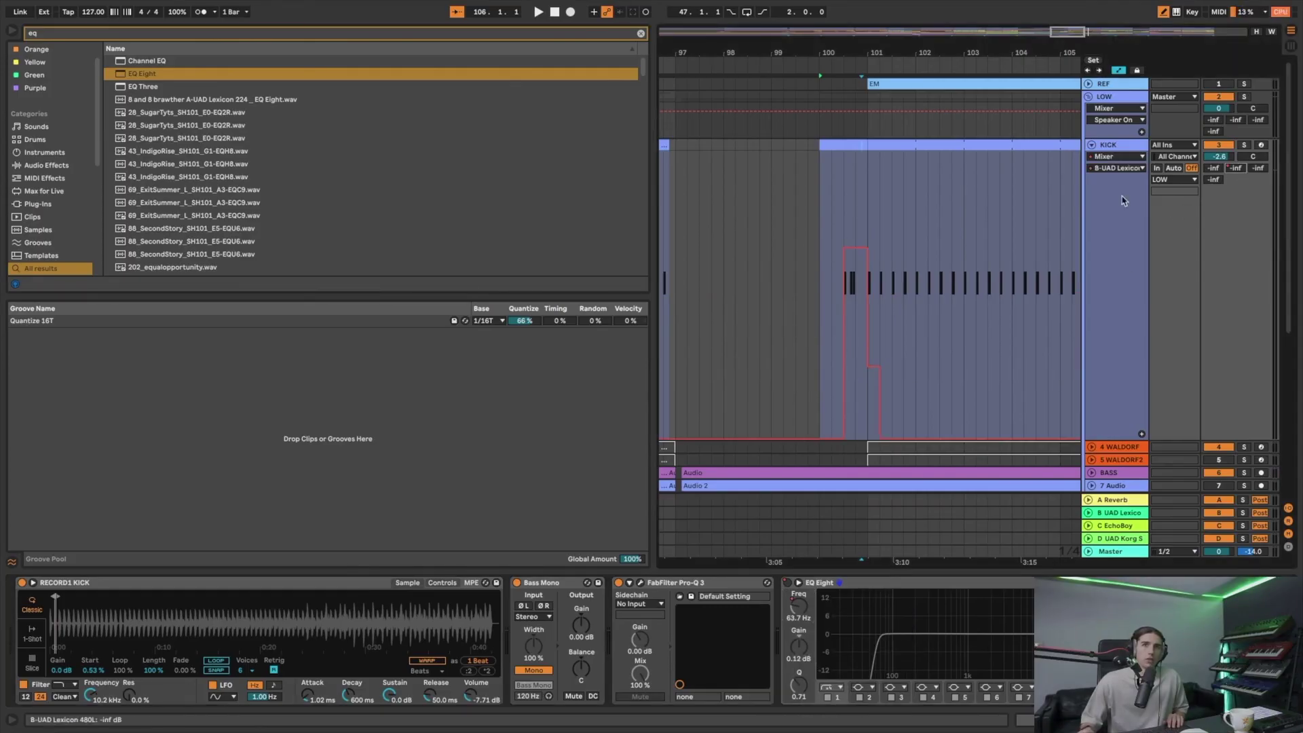
{"action": "key", "text": "space"}
{"action": "mouse_move", "coordinate": [853, 286]}
{"action": "left_mouse_down"}
{"action": "mouse_move", "coordinate": [908, 294]}
{"action": "mouse_move", "coordinate": [877, 336]}
{"action": "mouse_move", "coordinate": [870, 458]}
{"action": "mouse_move", "coordinate": [840, 454]}
{"action": "left_mouse_up"}
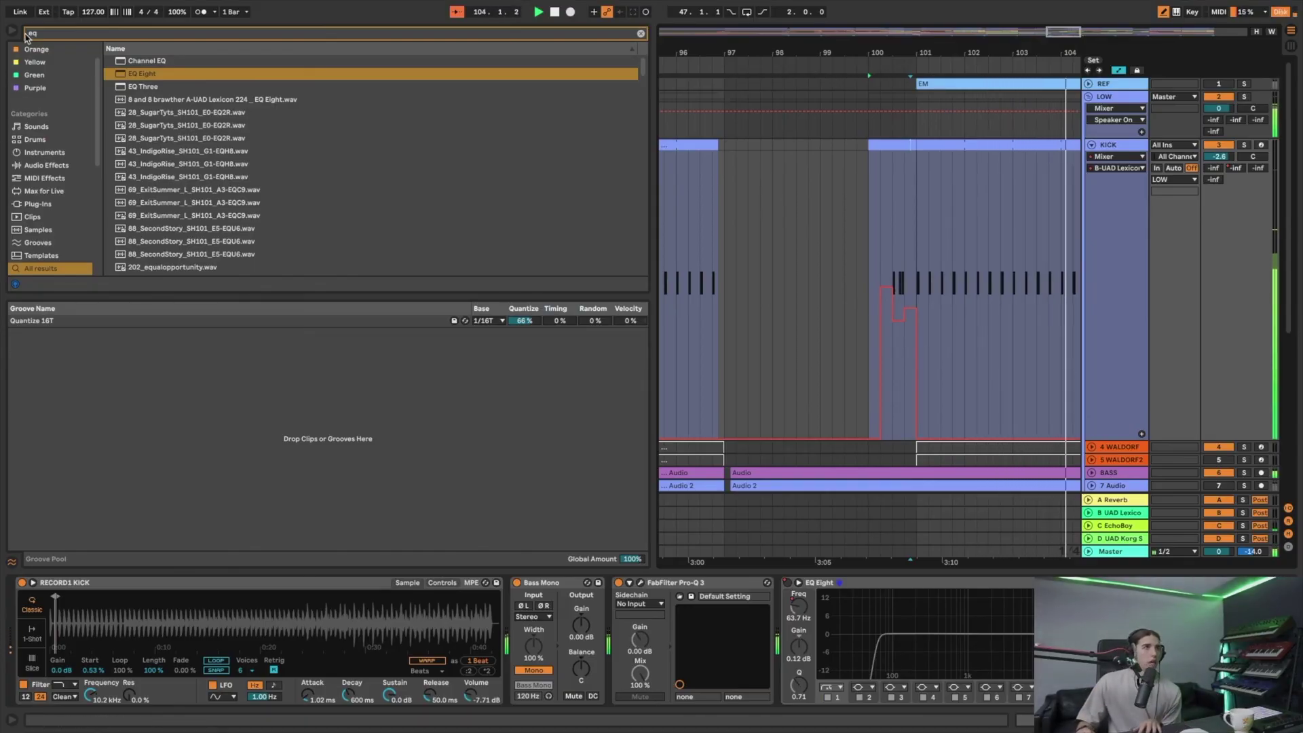
- Hide the browser and zoom out to show the full arrangement with all its tracks
{"action": "key", "text": "ctrl+alt+b"}
{"action": "left_click", "coordinate": [740, 148]}
{"action": "key", "text": "plus"}
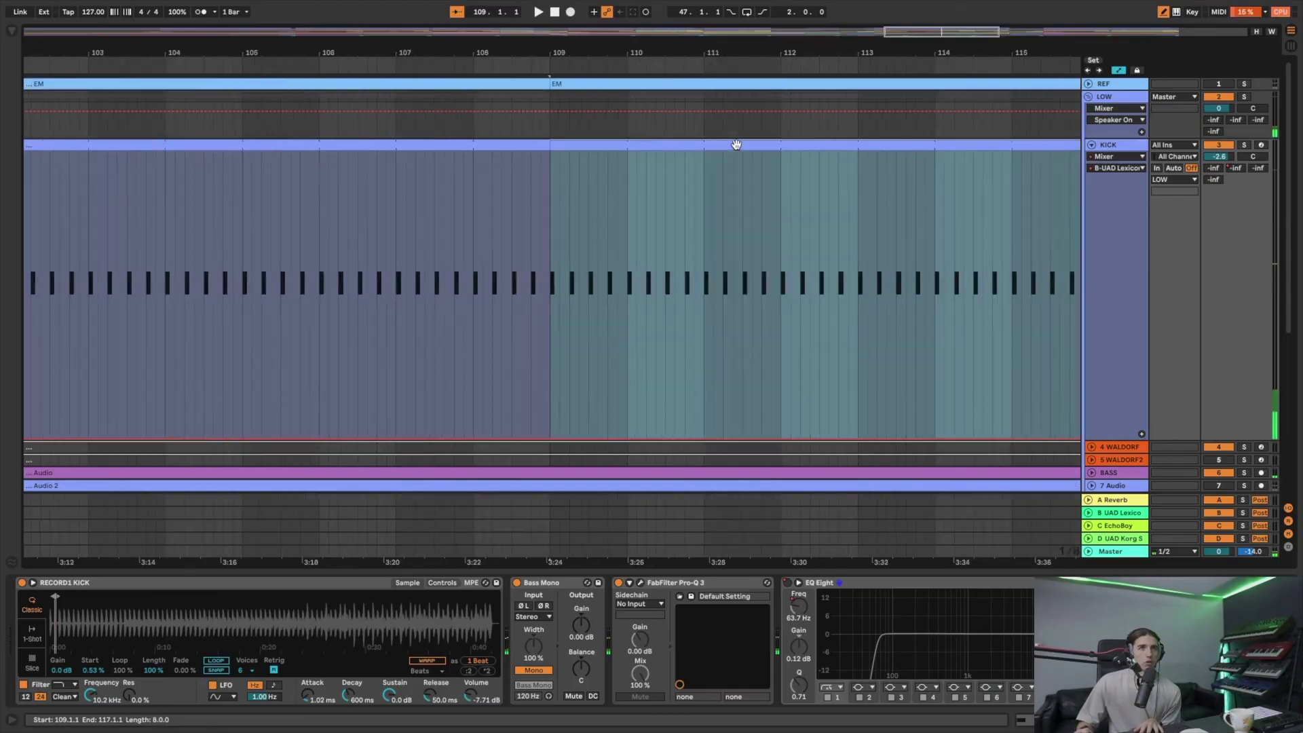
{"action": "scroll", "coordinate": [612, 165], "scroll_direction": "down", "scroll_amount": 3}
{"action": "scroll", "coordinate": [611, 164], "scroll_direction": "down", "scroll_amount": 6}
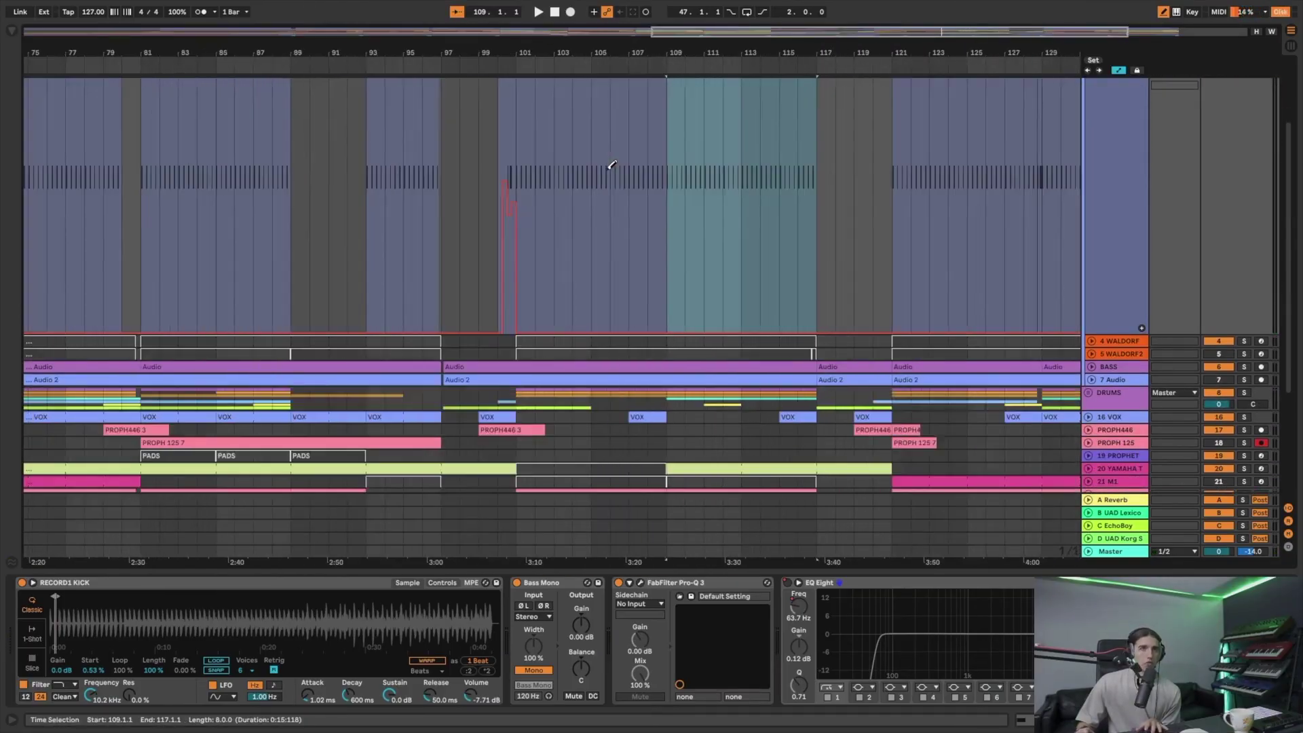
{"action": "scroll", "coordinate": [724, 187], "scroll_direction": "down", "scroll_amount": 4}
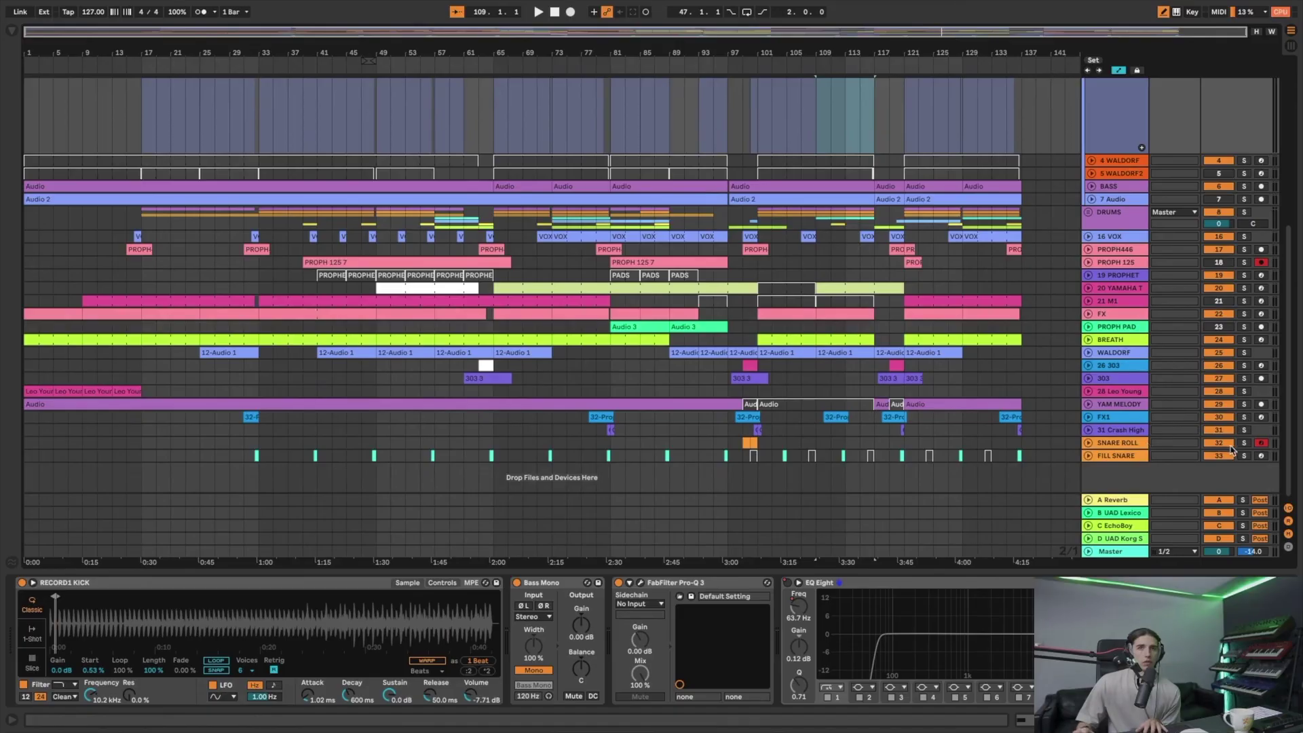
{"action": "scroll", "coordinate": [858, 297], "scroll_direction": "up", "scroll_amount": 5}
- Play the transition into bar 101 while folding the KICK track and collapsing the LOW group
{"action": "key", "text": "space"}
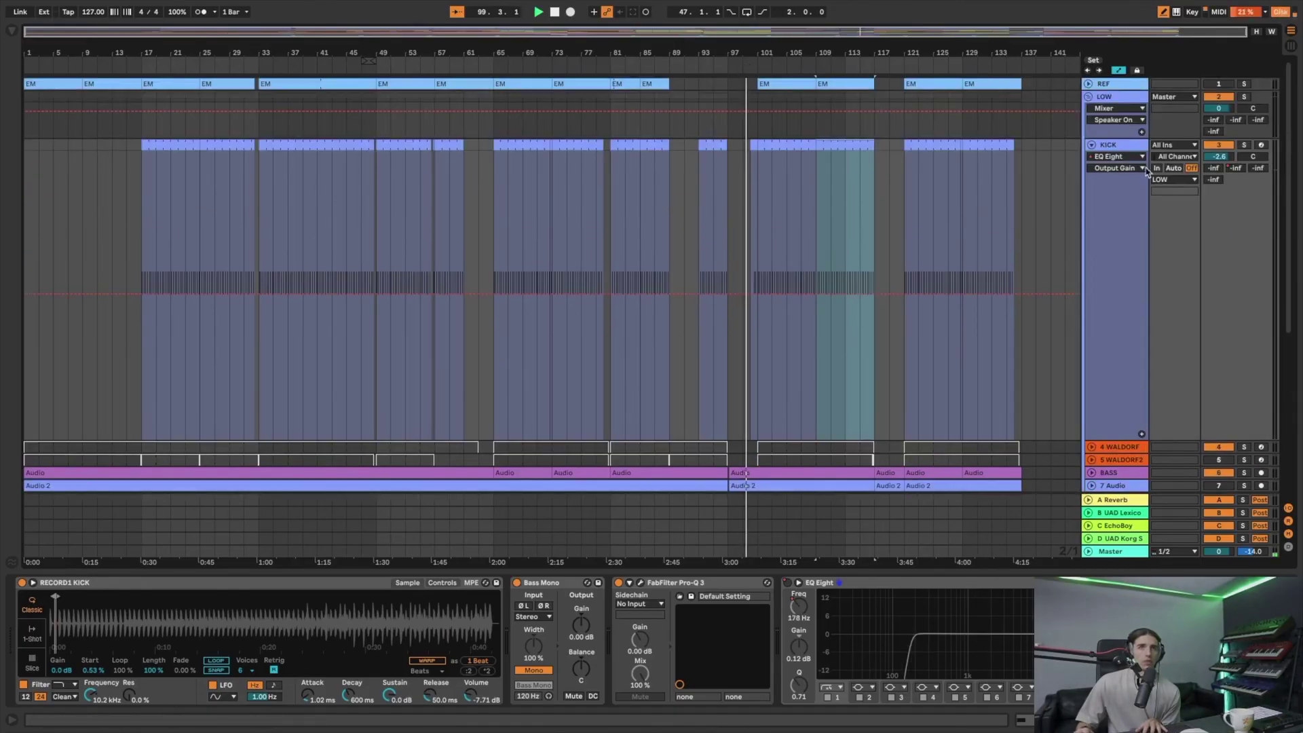
{"action": "left_click", "coordinate": [1089, 97]}
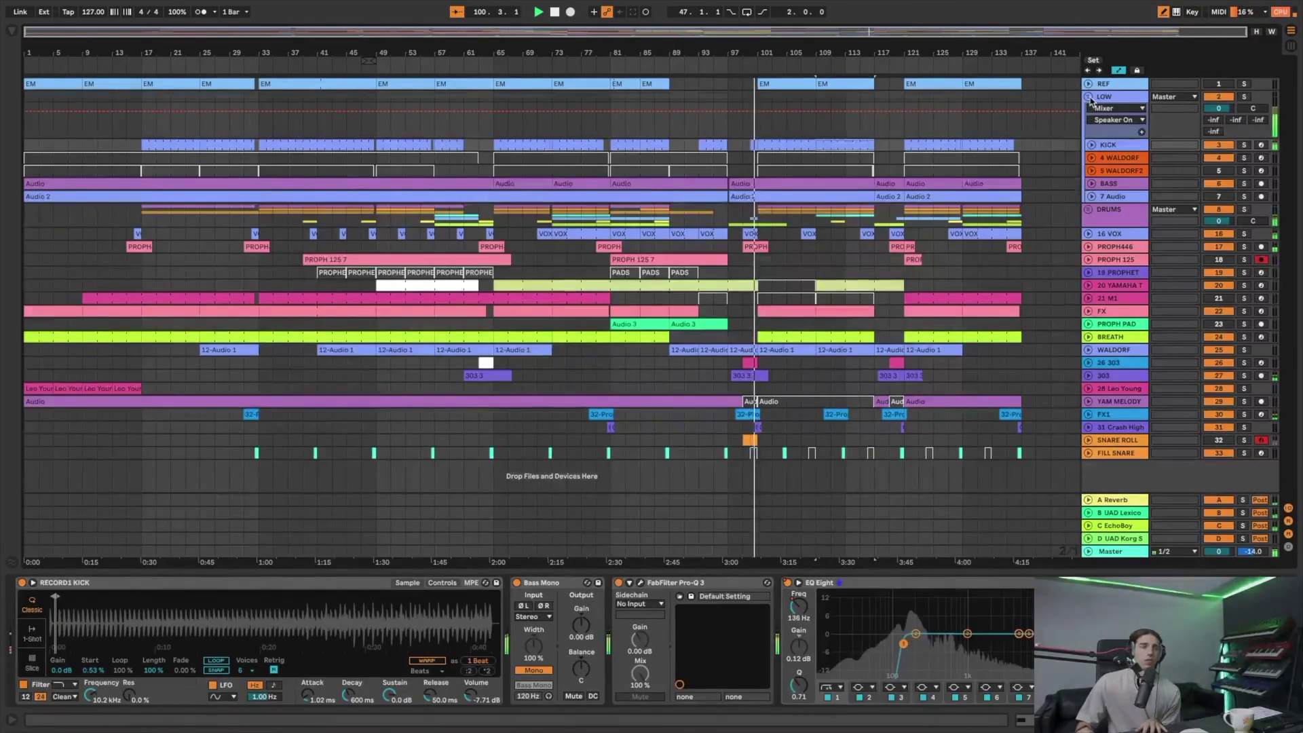
{"action": "left_click", "coordinate": [1091, 101]}
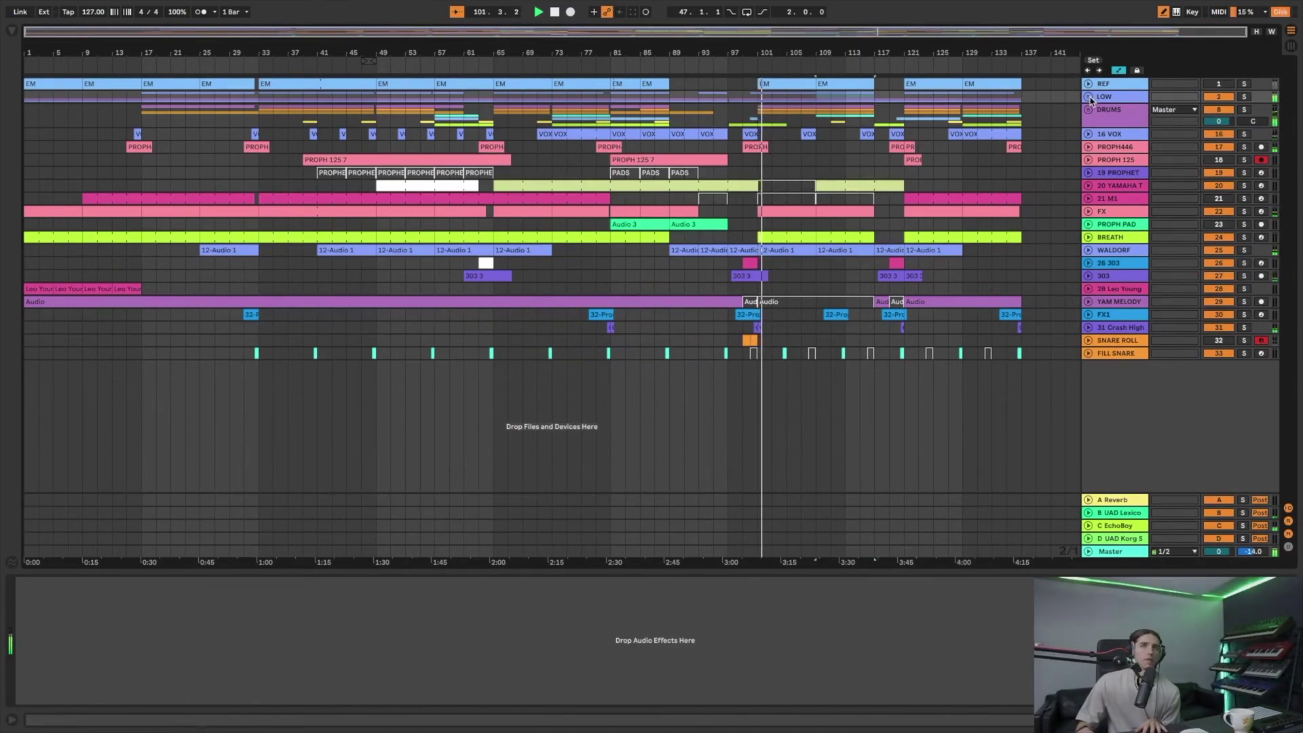
- Reopen the LOW group and KICK track and delete KICK's B-UAD Lexicon send automation
{"action": "left_click", "coordinate": [1088, 96]}
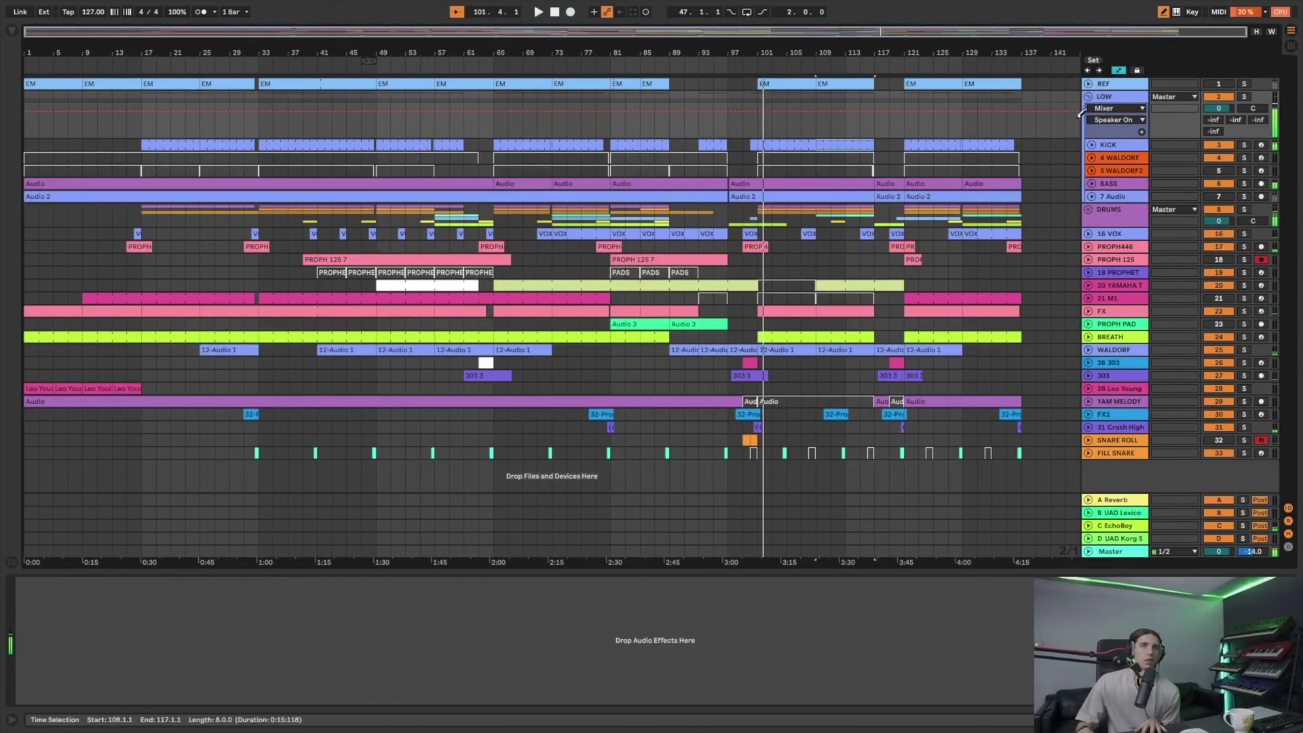
{"action": "left_click", "coordinate": [1092, 145]}
{"action": "left_click", "coordinate": [1237, 167]}
{"action": "left_click_drag", "start_coordinate": [752, 391], "coordinate": [762, 460]}
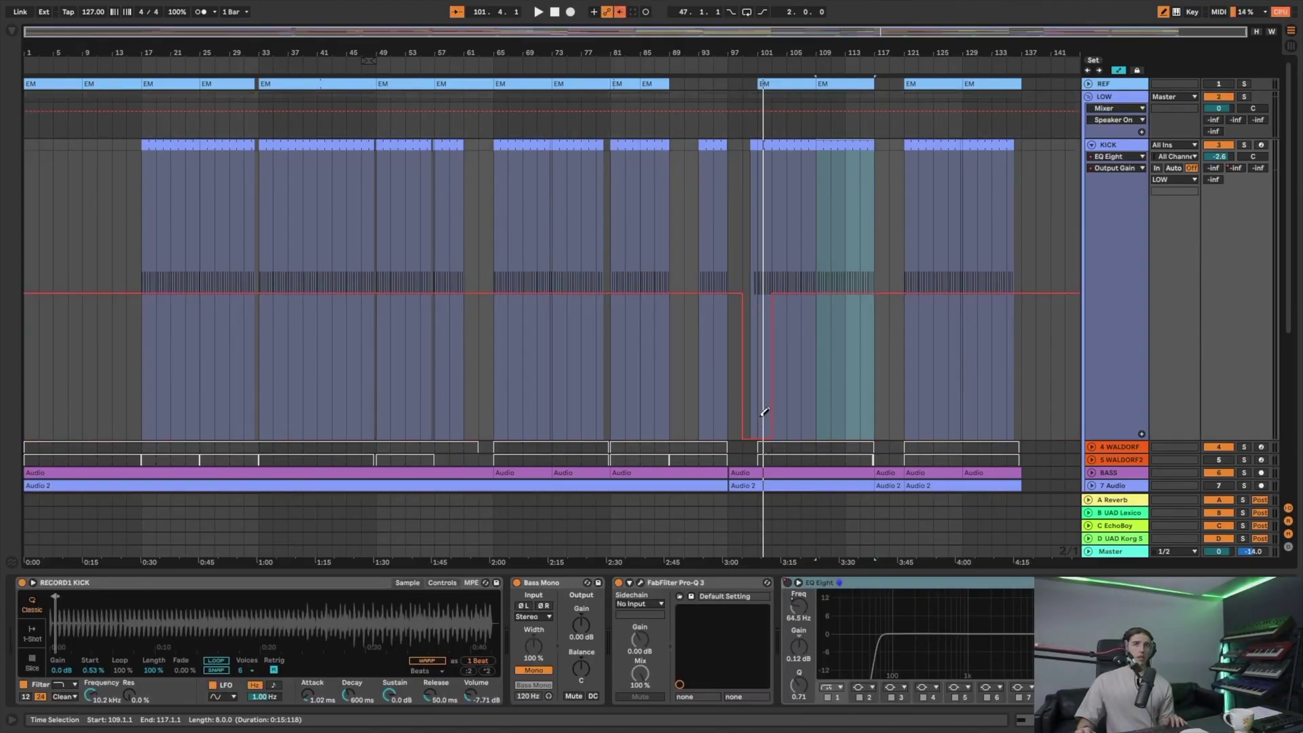
{"action": "key", "text": "ctrl+z"}
{"action": "scroll", "coordinate": [800, 366], "scroll_direction": "up", "scroll_amount": 1}
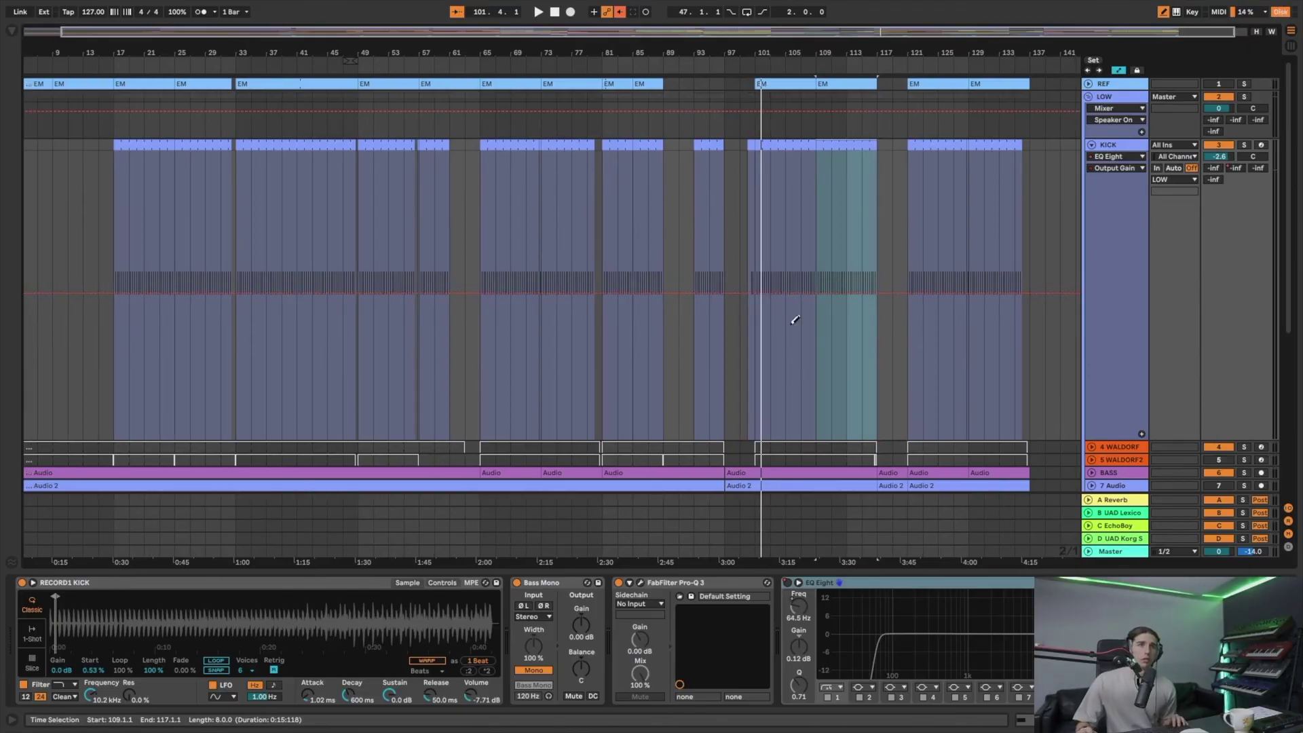
{"action": "left_click", "coordinate": [1236, 167]}
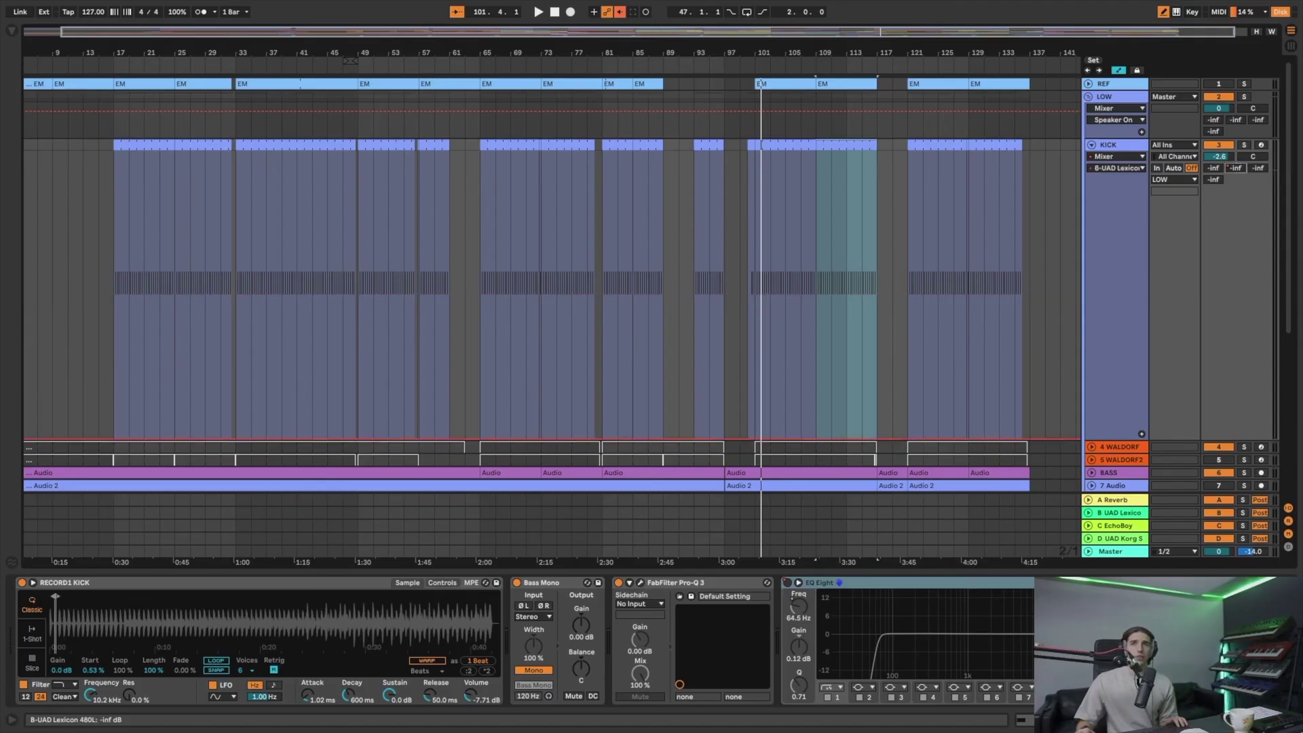
{"action": "right_click", "coordinate": [1237, 168]}
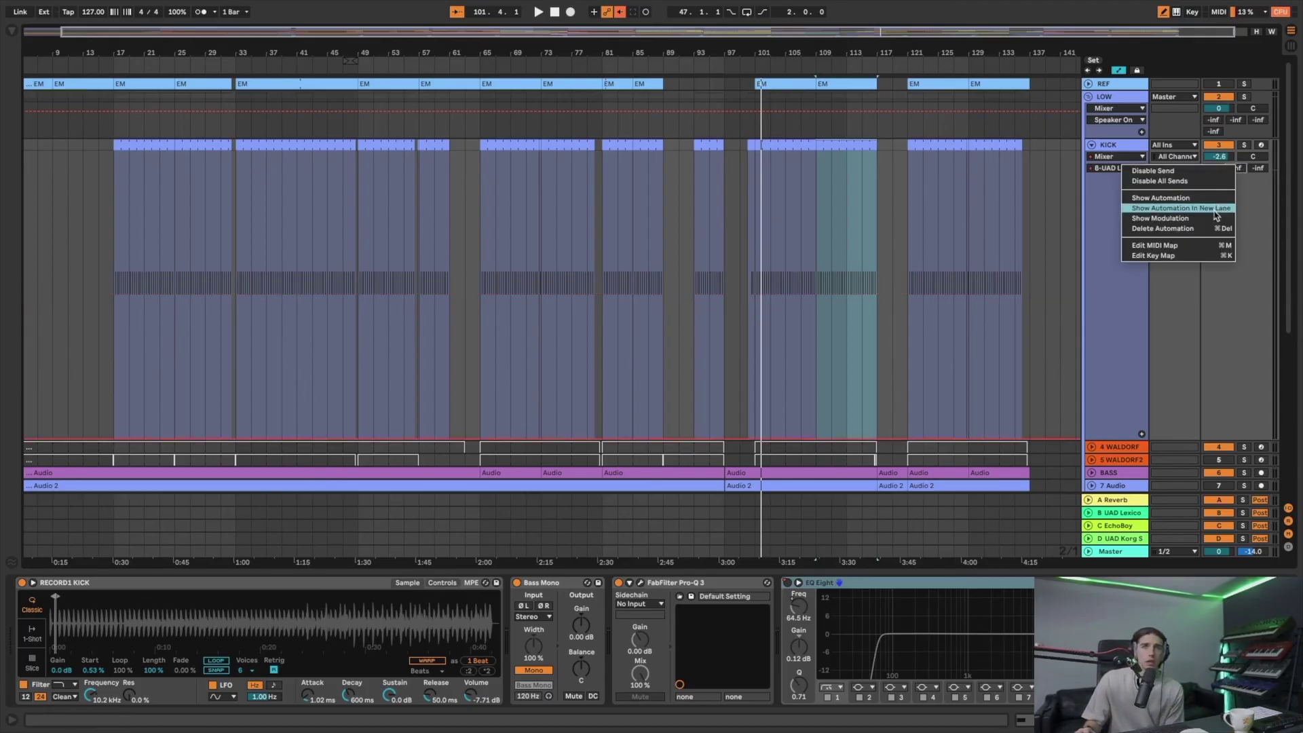
{"action": "left_click", "coordinate": [1205, 229]}
- Fold KICK, collapse the LOW group and play the arrangement from about bar 96 towards the drop
{"action": "left_click", "coordinate": [1095, 148]}
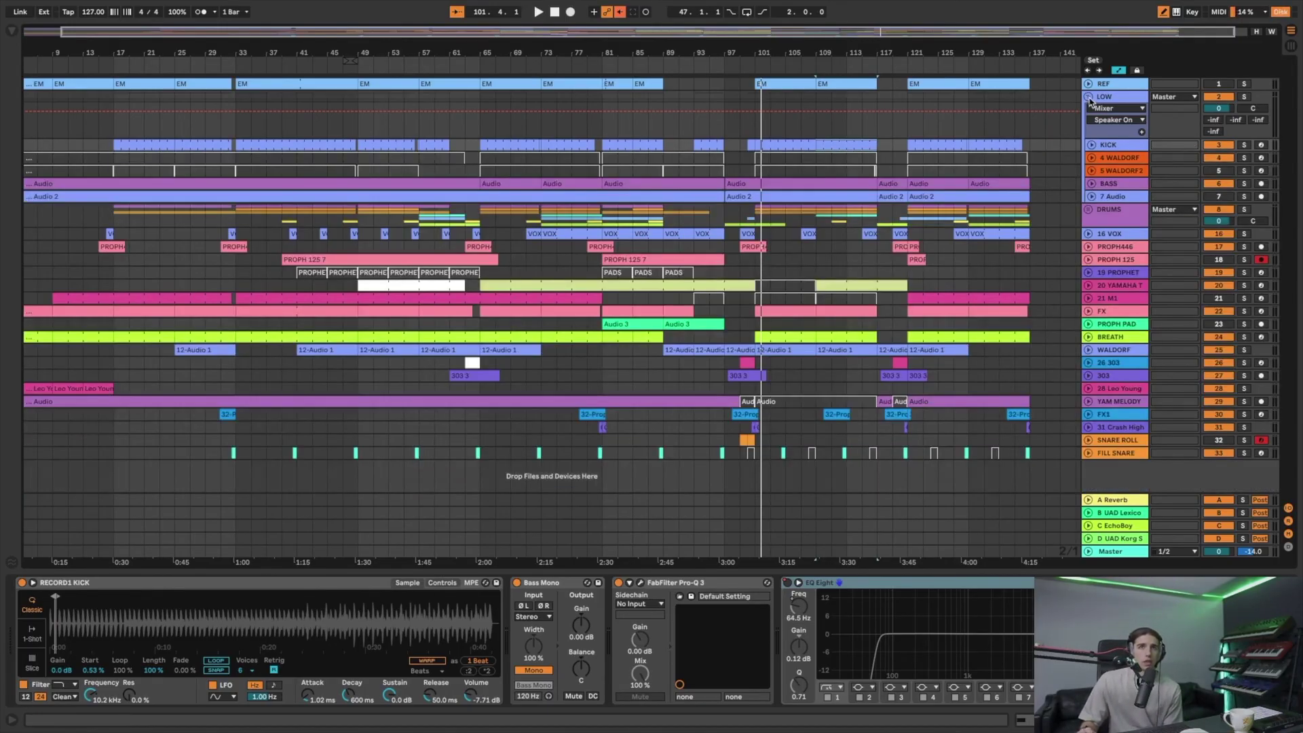
{"action": "left_click", "coordinate": [1088, 97]}
{"action": "key", "text": "space"}
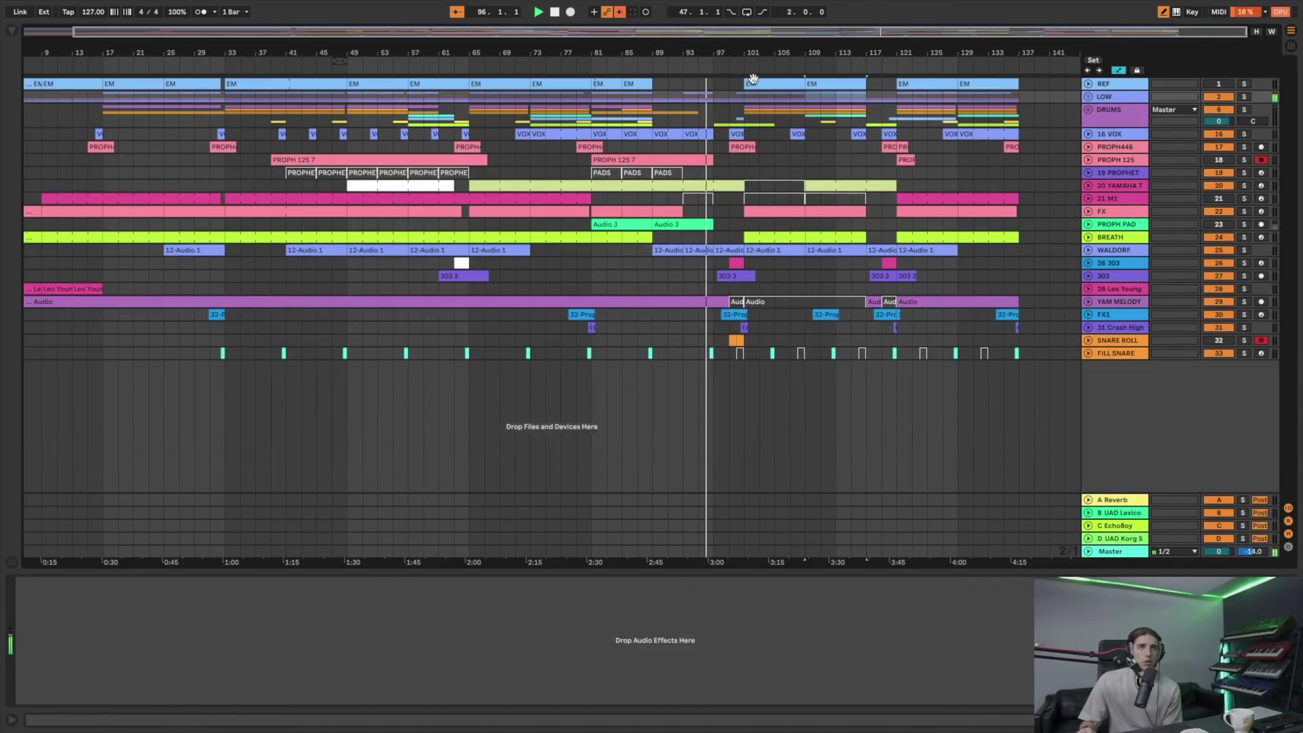